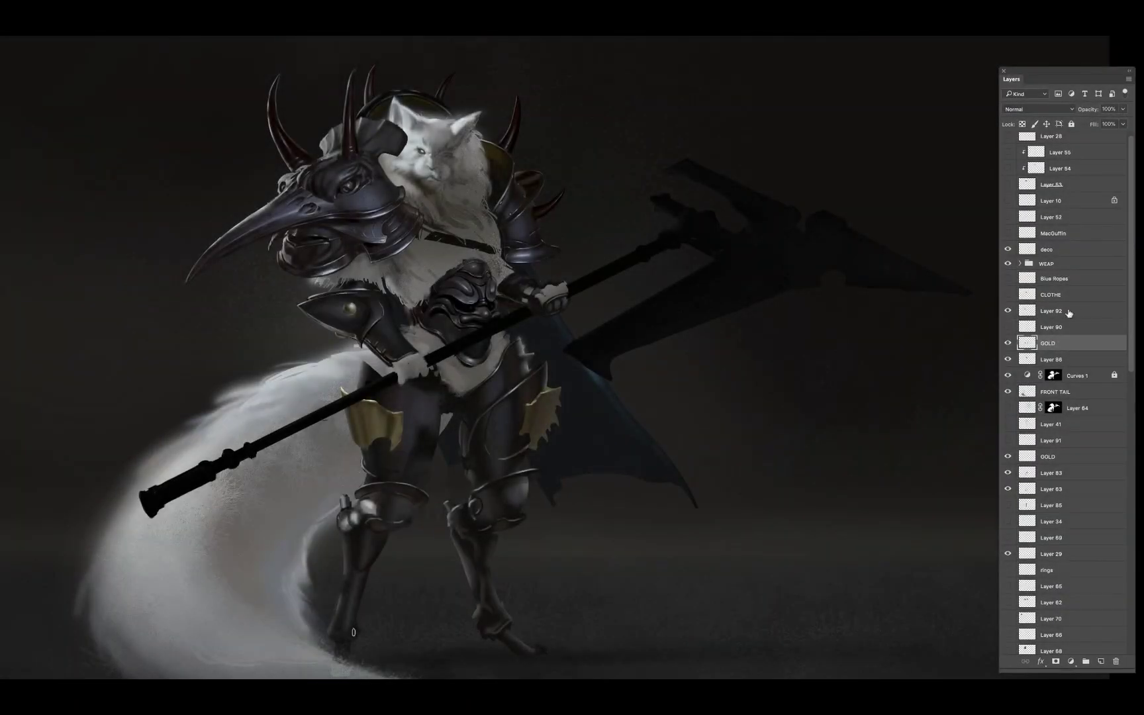
Clear the current selection and make Layer 93 the active layer
{"action": "scroll", "coordinate": [1117, 537], "scroll_direction": "down", "scroll_amount": 10}
{"action": "scroll", "coordinate": [1117, 537], "scroll_direction": "up", "scroll_amount": 10}
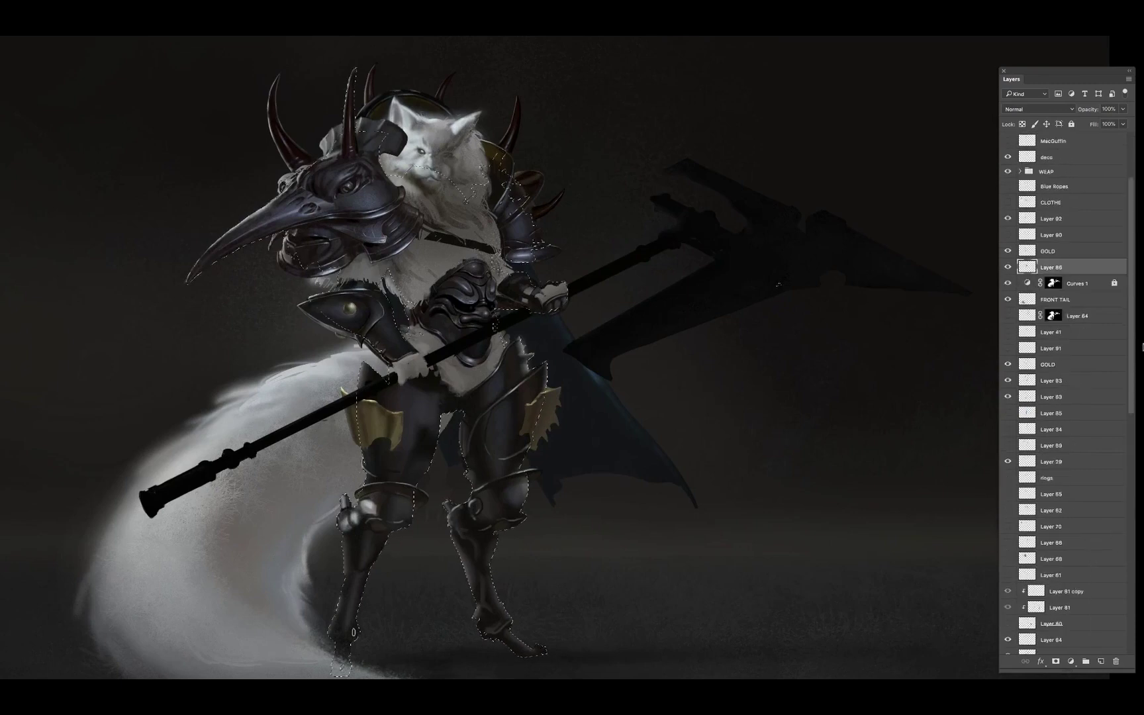
{"action": "left_click", "coordinate": [1056, 365]}
{"action": "key", "text": "ctrl+d"}
Pick a brush preset and bring back the toolbars and Coolorus panel
{"action": "right_click", "coordinate": [763, 450]}
{"action": "double_click", "coordinate": [564, 559]}
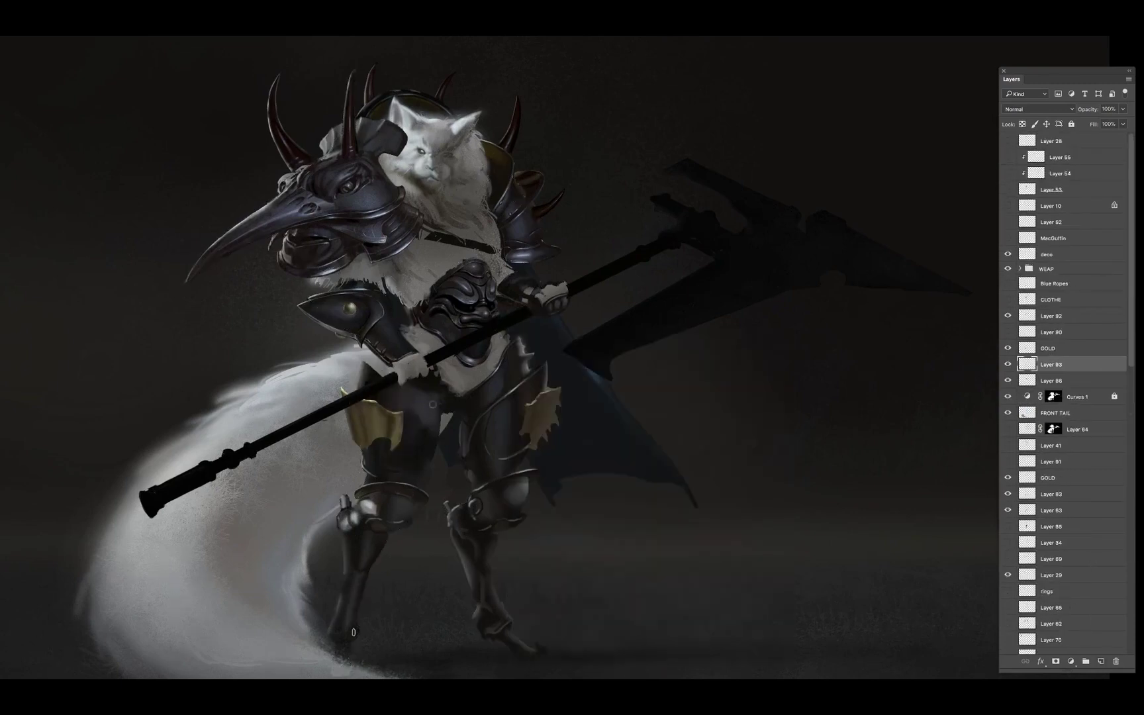
{"action": "key", "text": "Tab"}
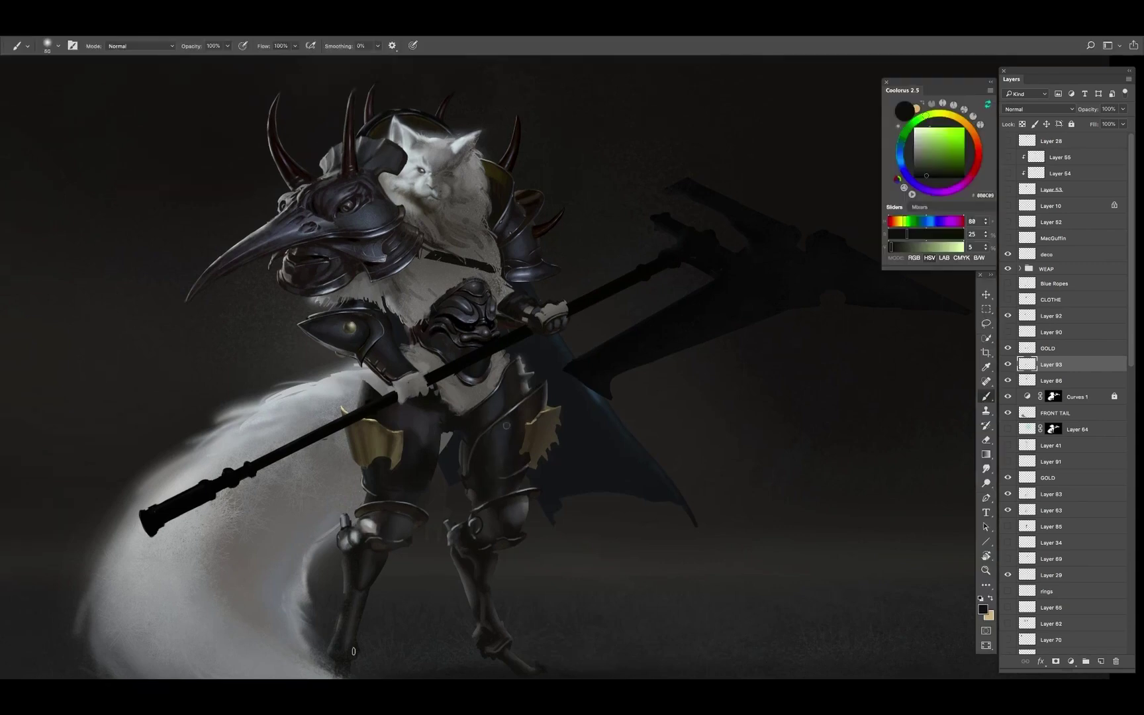
Sample bluish-grey, lighter blue-grey and near-black tones from the thigh armour with a smaller brush
{"action": "key", "text": "bracketleft"}
{"action": "key", "text": "bracketleft"}
{"action": "left_click_drag", "start_coordinate": [433, 421], "coordinate": [466, 420]}
{"action": "left_click", "coordinate": [457, 437], "text": "alt"}
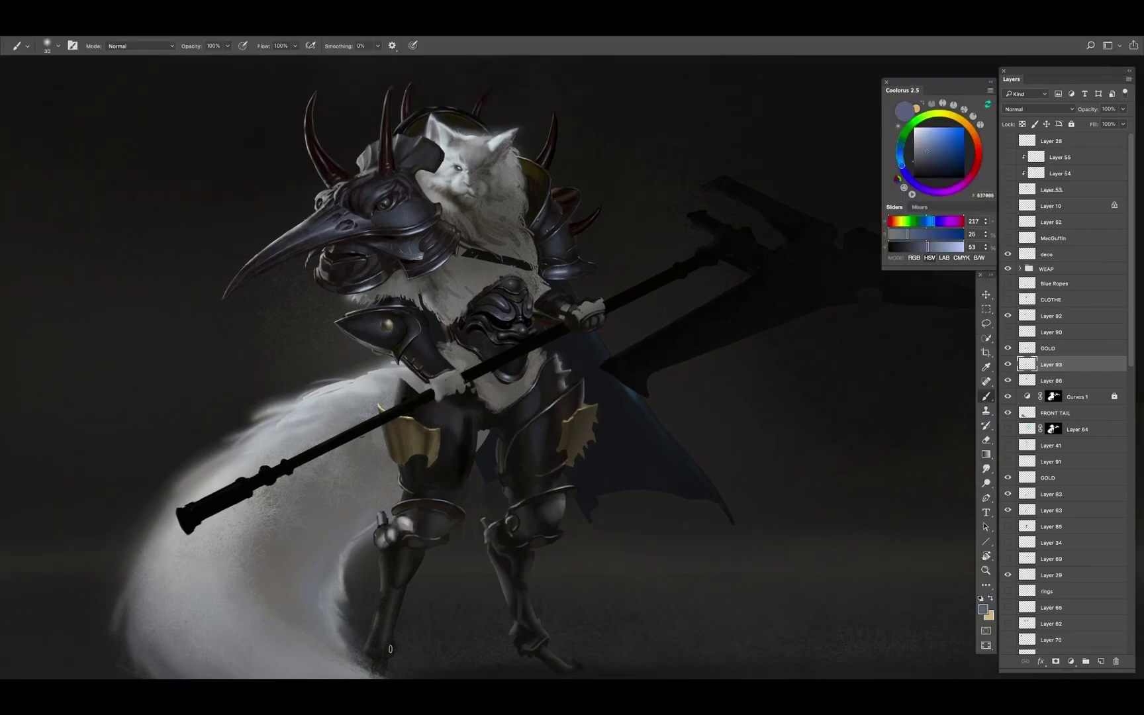
{"action": "key", "text": "bracketleft"}
{"action": "key", "text": "bracketleft"}
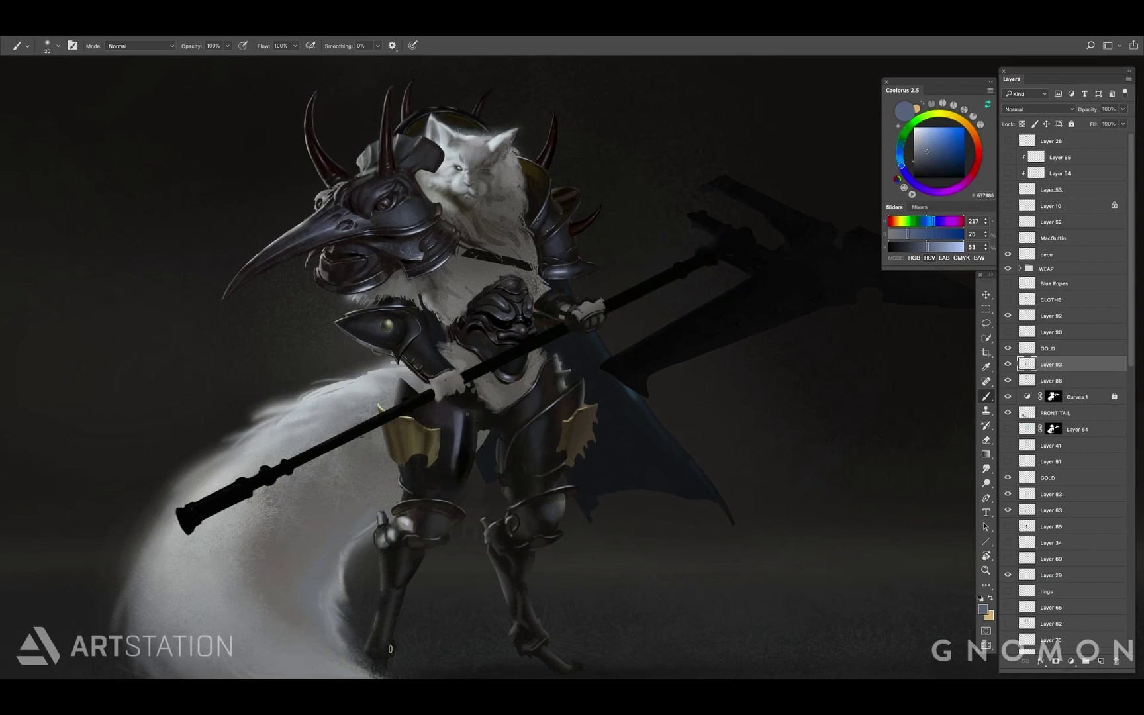
{"action": "left_click", "coordinate": [457, 417], "text": "alt"}
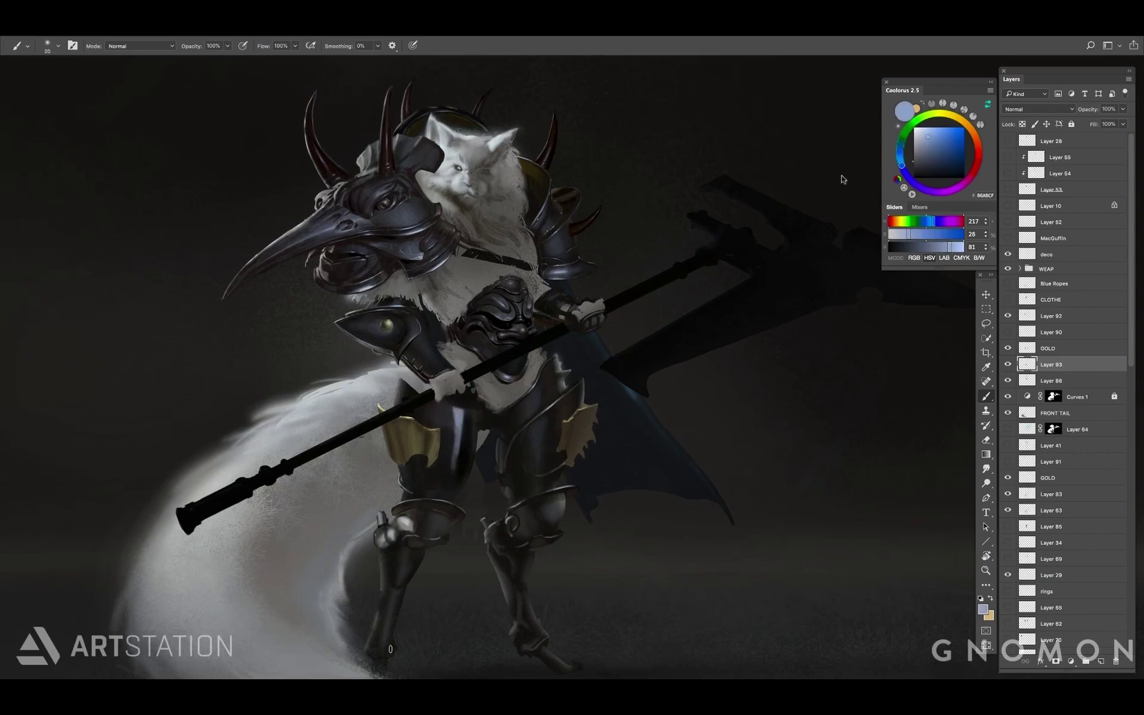
{"action": "left_click", "coordinate": [455, 441], "text": "alt"}
{"action": "left_click", "coordinate": [457, 451], "text": "alt"}
{"action": "left_click", "coordinate": [457, 450], "text": "alt"}
{"action": "left_click", "coordinate": [456, 450], "text": "alt"}
{"action": "key", "text": "bracketleft"}
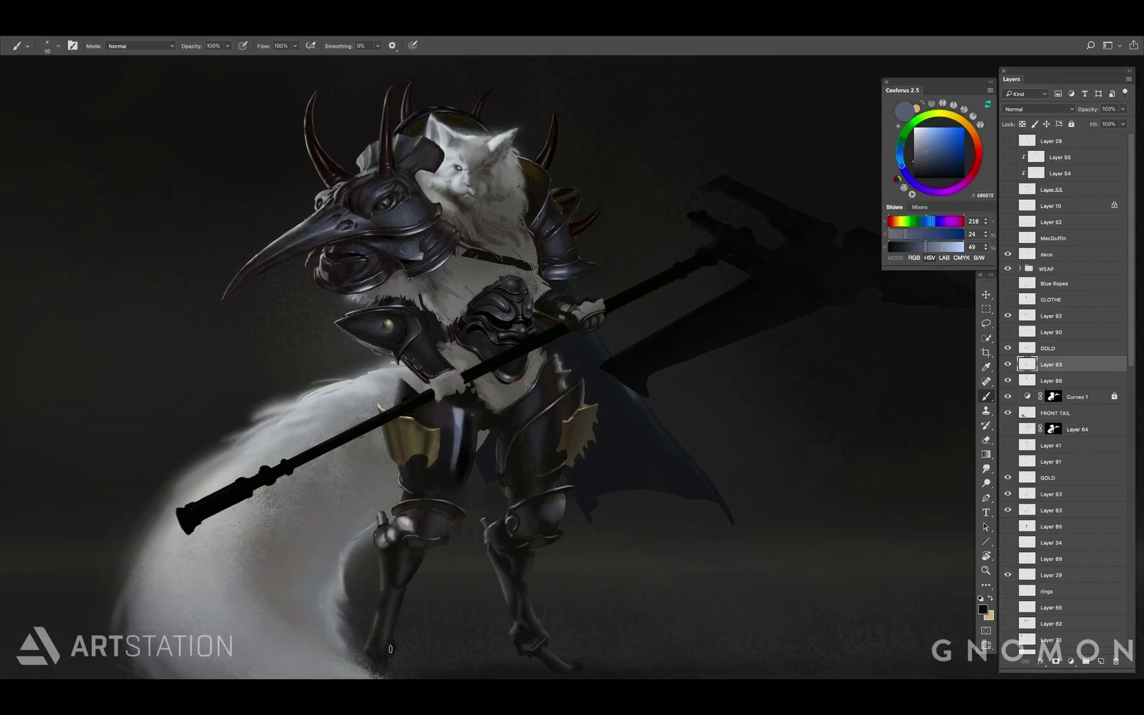
Shrink the brush to 10, sample a muted blue-grey, and switch to a different brush tip
{"action": "left_click", "coordinate": [470, 425], "text": "alt"}
{"action": "left_click", "coordinate": [473, 430], "text": "alt"}
{"action": "key", "text": "bracketleft"}
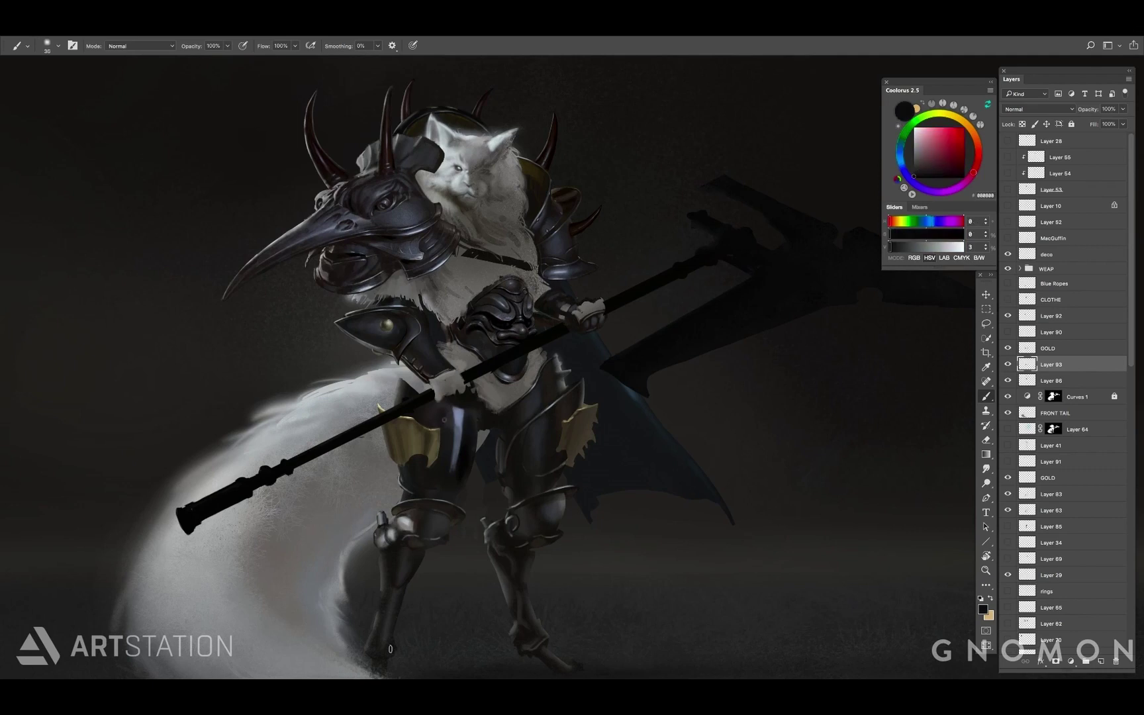
{"action": "left_click", "coordinate": [448, 427], "text": "alt"}
{"action": "right_click", "coordinate": [454, 422]}
{"action": "double_click", "coordinate": [615, 565]}
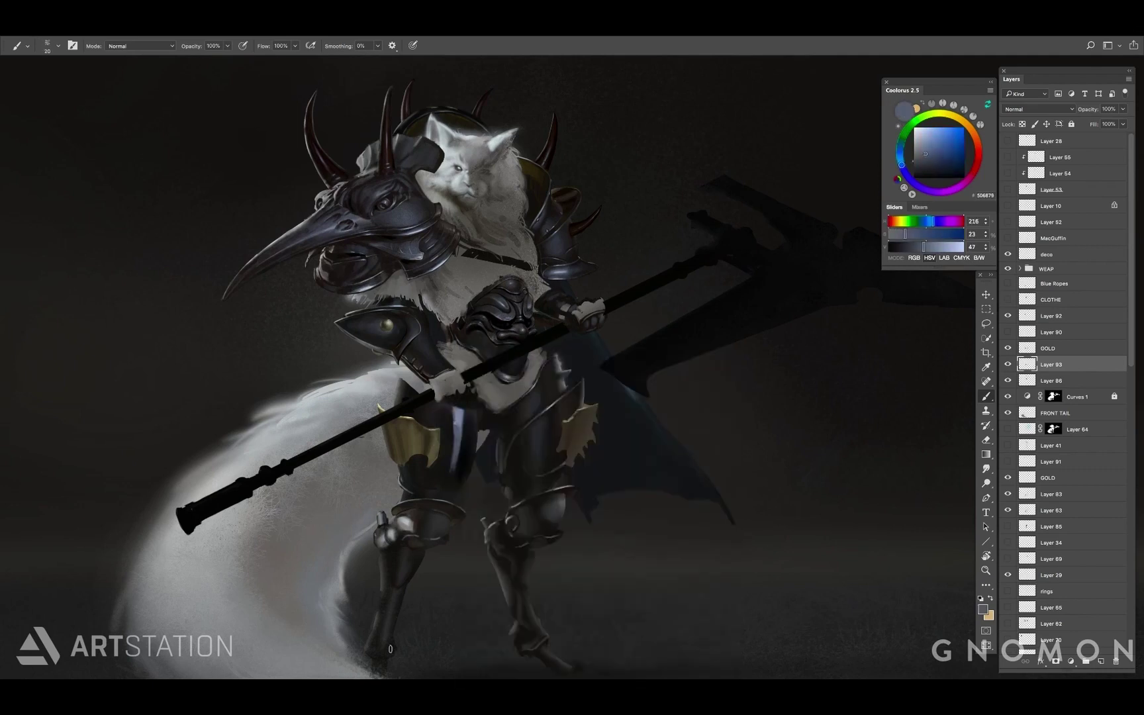
Paint light blue-grey highlights and short strokes across the lower armour
{"action": "left_click", "coordinate": [455, 423], "text": "alt"}
{"action": "left_click", "coordinate": [452, 478], "text": "alt"}
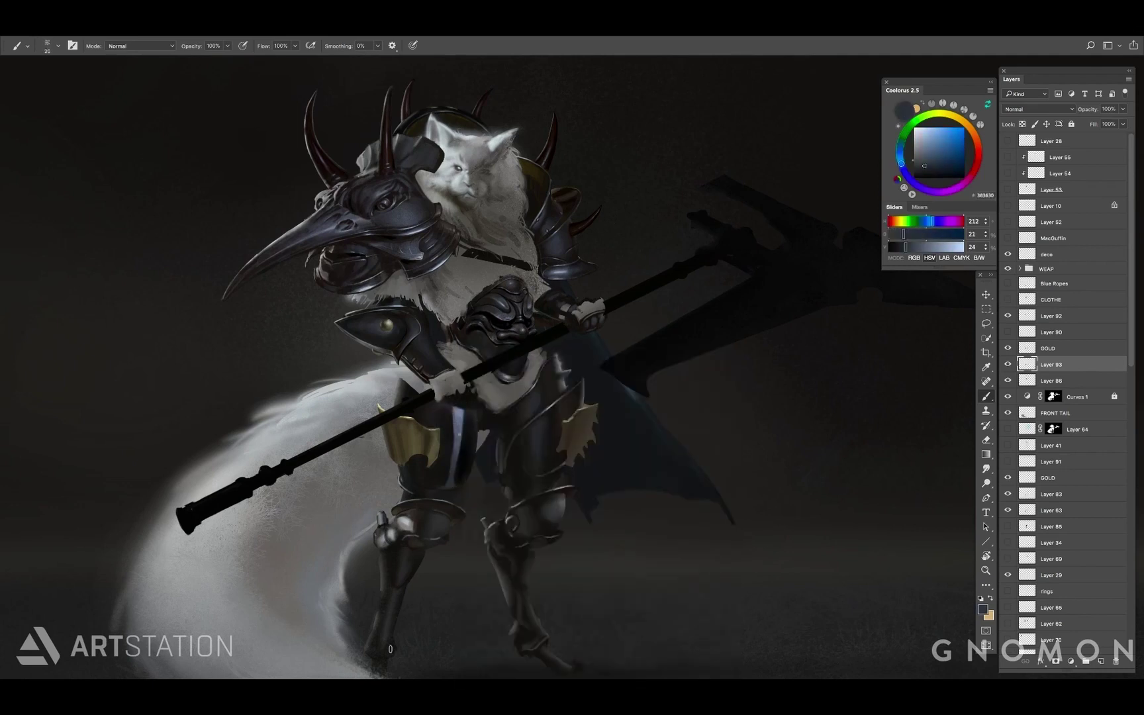
{"action": "left_click", "coordinate": [455, 453], "text": "alt"}
{"action": "key", "text": "bracketleft"}
{"action": "key", "text": "bracketleft"}
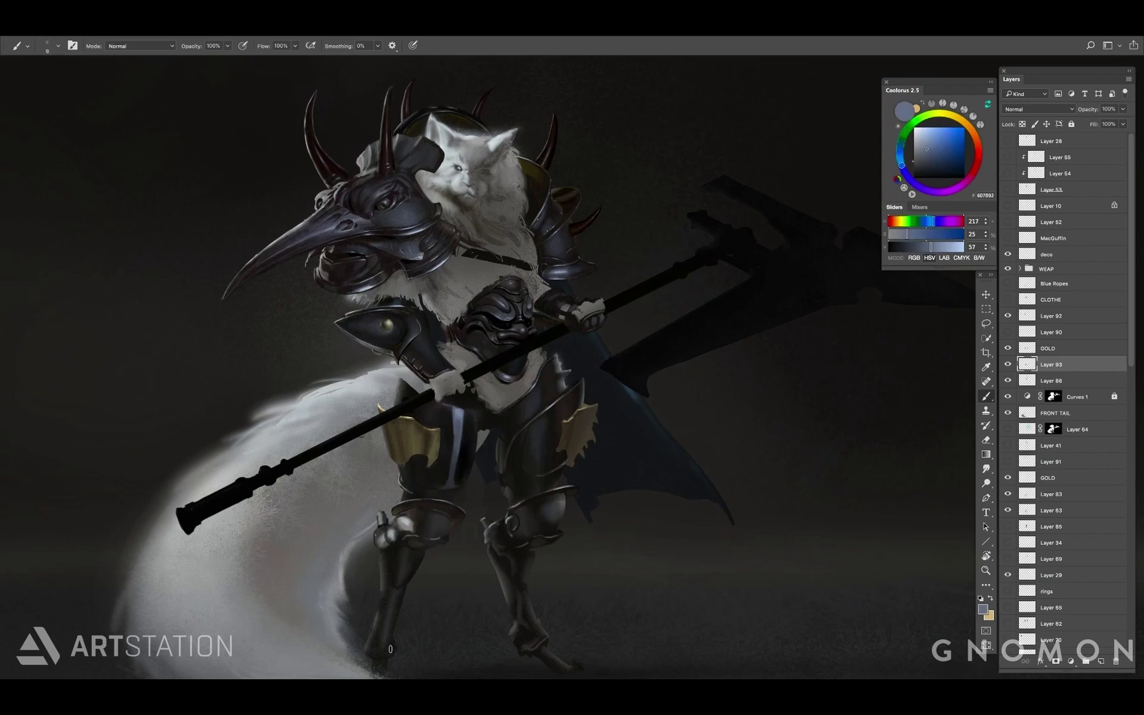
{"action": "key", "text": "bracketright"}
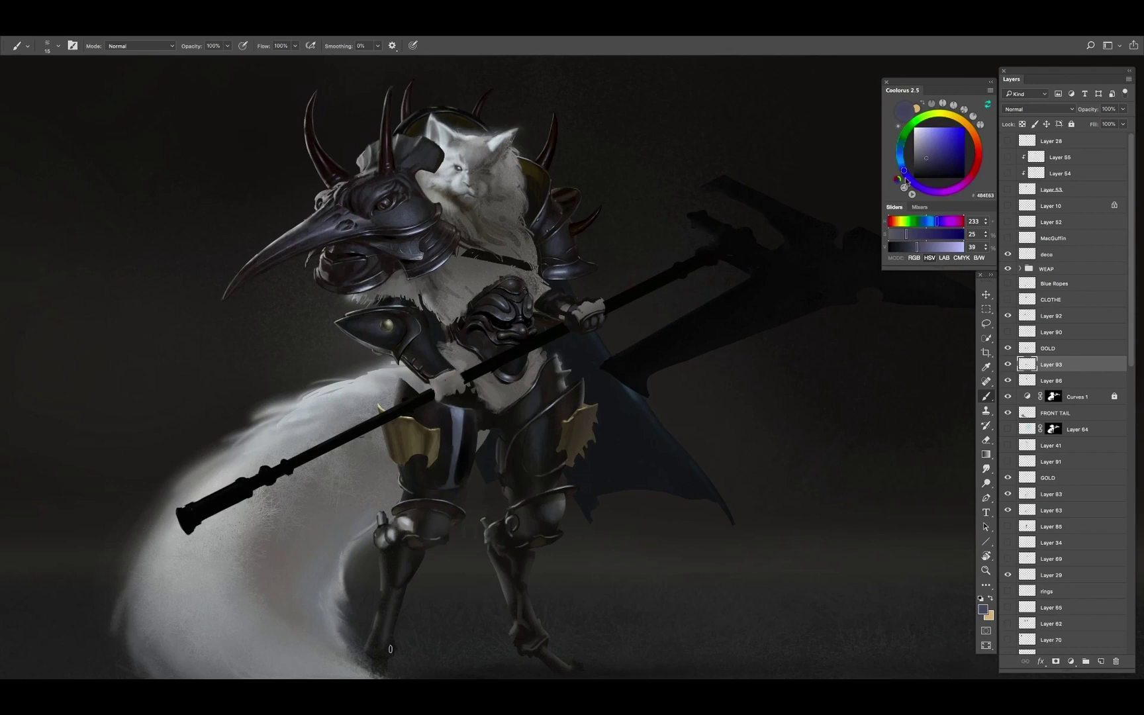
{"action": "key", "text": "bracketright"}
{"action": "left_click", "coordinate": [466, 407], "text": "alt"}
{"action": "left_click_drag", "start_coordinate": [441, 491], "coordinate": [461, 494]}
{"action": "key", "text": "bracketleft"}
{"action": "key", "text": "bracketleft"}
{"action": "left_click", "coordinate": [444, 493], "text": "alt"}
Refine the lower armour with light highlight, near-black and dark blue-grey tones
{"action": "left_click", "coordinate": [459, 412], "text": "alt"}
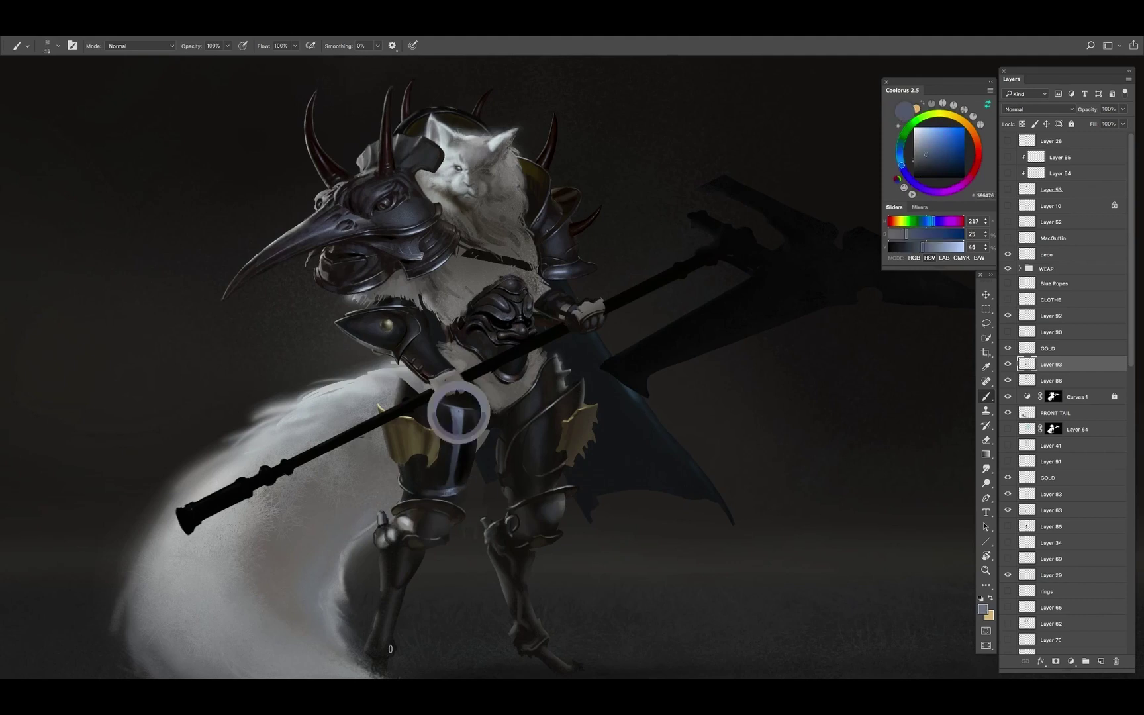
{"action": "key", "text": "bracketleft"}
{"action": "left_click", "coordinate": [450, 490], "text": "alt"}
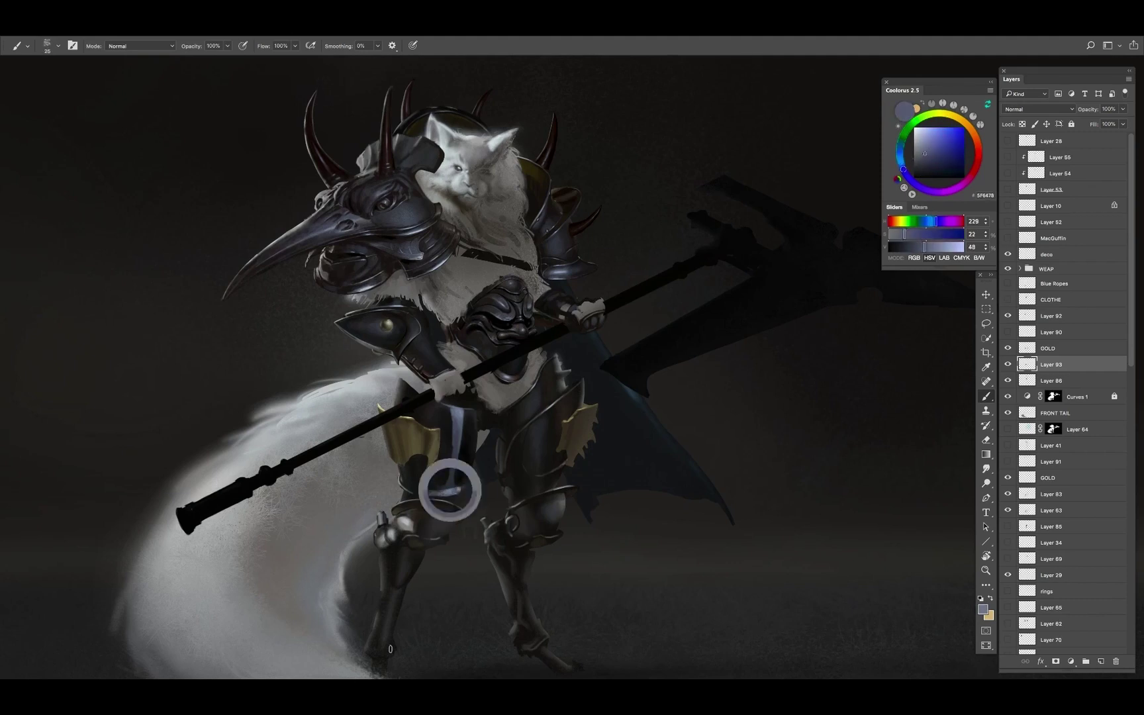
{"action": "key", "text": "bracketright"}
{"action": "left_click", "coordinate": [390, 648], "text": "alt"}
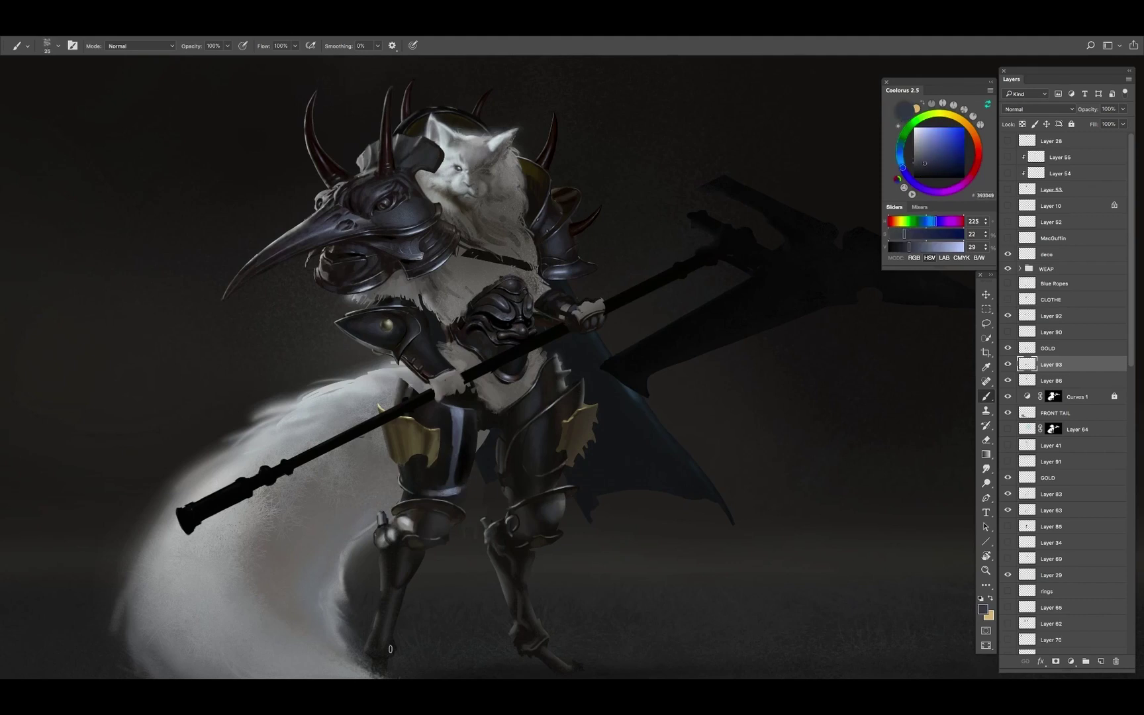
{"action": "left_click", "coordinate": [390, 649], "text": "alt"}
{"action": "key", "text": "bracketleft"}
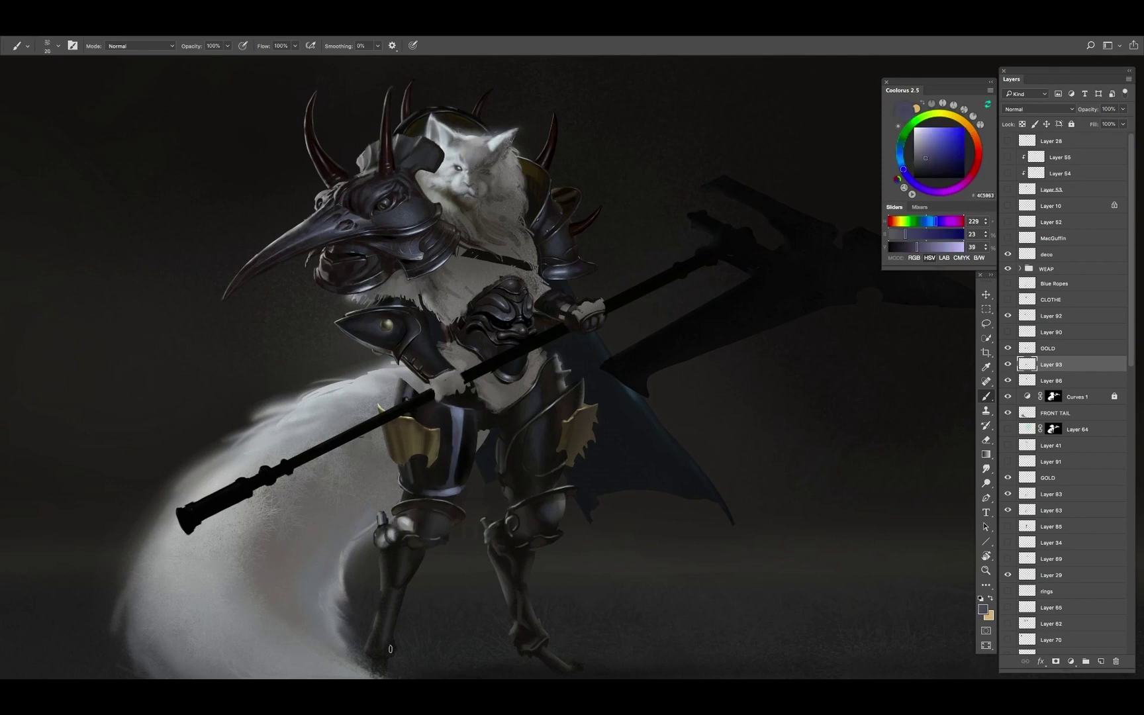
{"action": "left_click", "coordinate": [390, 649], "text": "alt"}
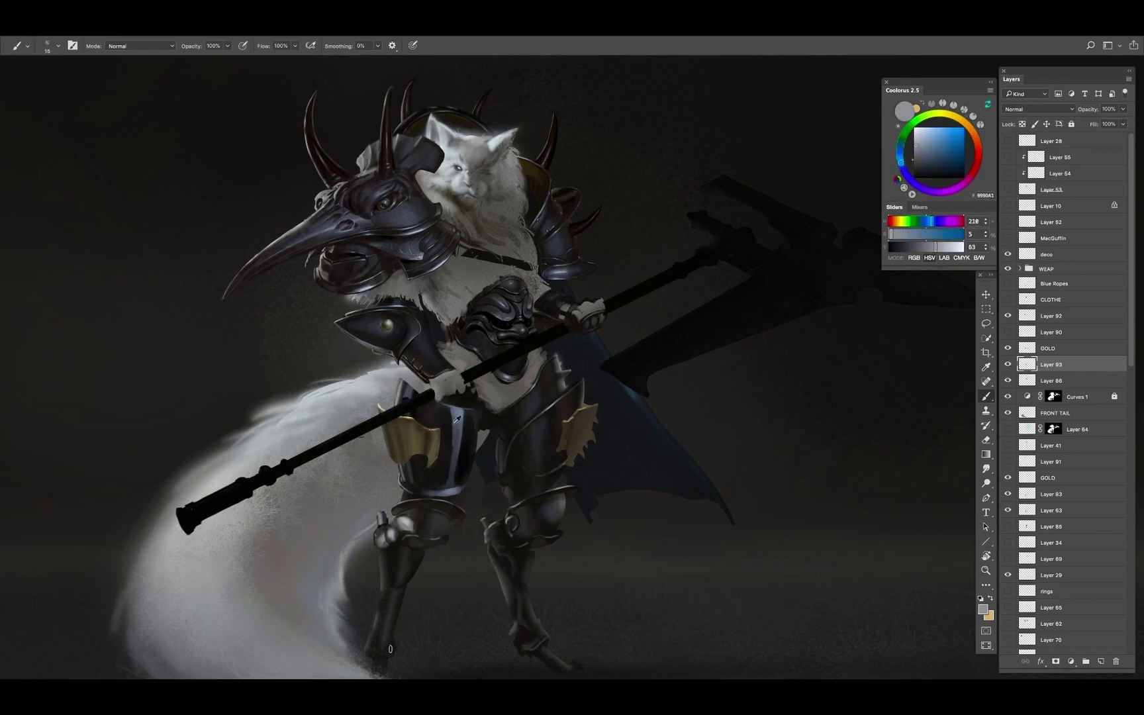
{"action": "left_click", "coordinate": [390, 649], "text": "alt"}
{"action": "left_click", "coordinate": [390, 649], "text": "alt"}
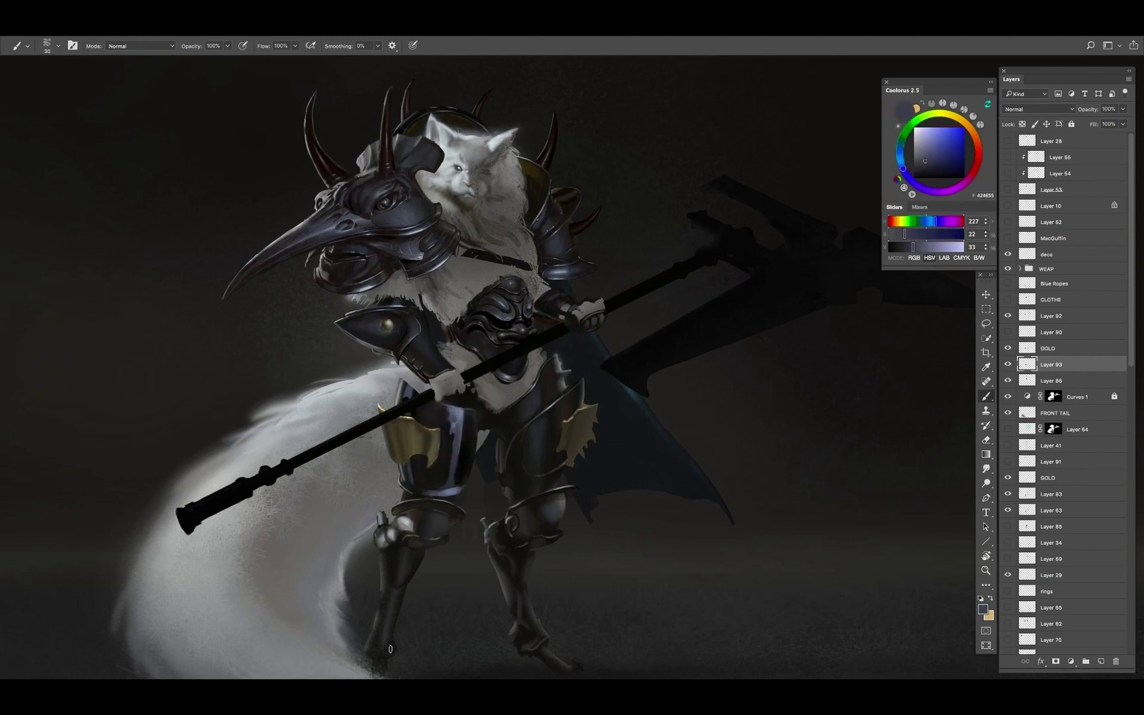
Shade the thigh plates with mid, deep and near-black blue-greys, varying brush size for detail
{"action": "key", "text": "bracketright"}
{"action": "key", "text": "bracketright"}
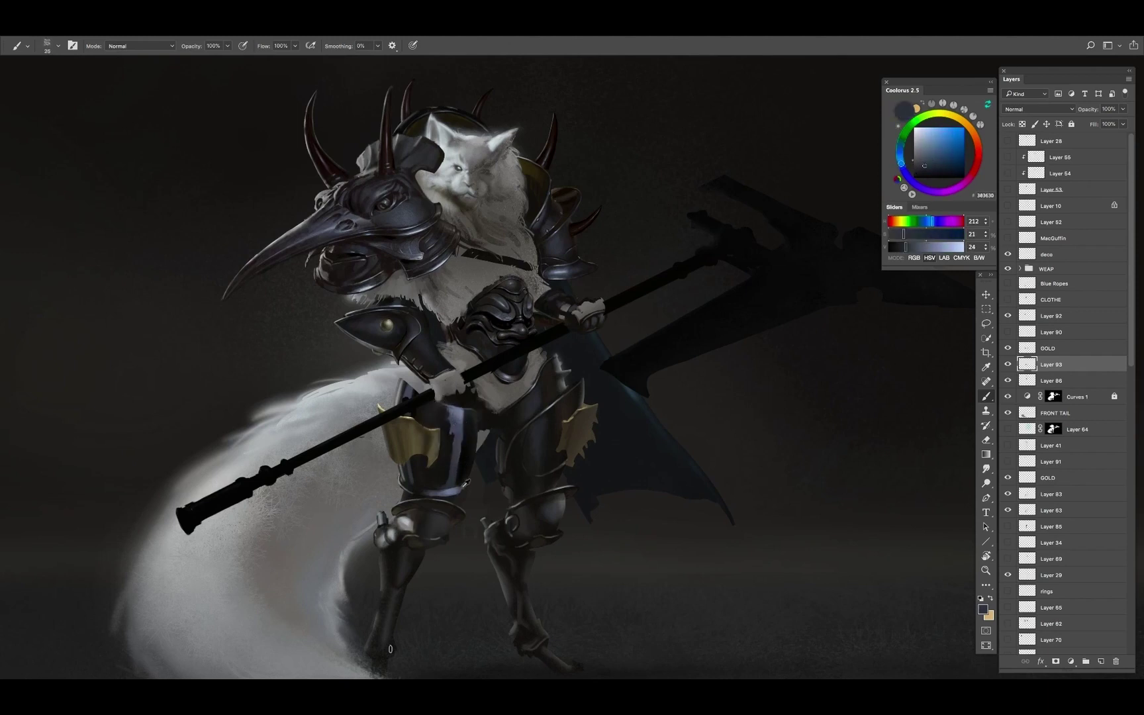
{"action": "left_click", "coordinate": [390, 649], "text": "alt"}
{"action": "left_click", "coordinate": [390, 649], "text": "alt"}
{"action": "key", "text": "bracketleft"}
{"action": "key", "text": "bracketleft"}
{"action": "key", "text": "bracketleft"}
{"action": "key", "text": "bracketleft"}
{"action": "key", "text": "bracketleft"}
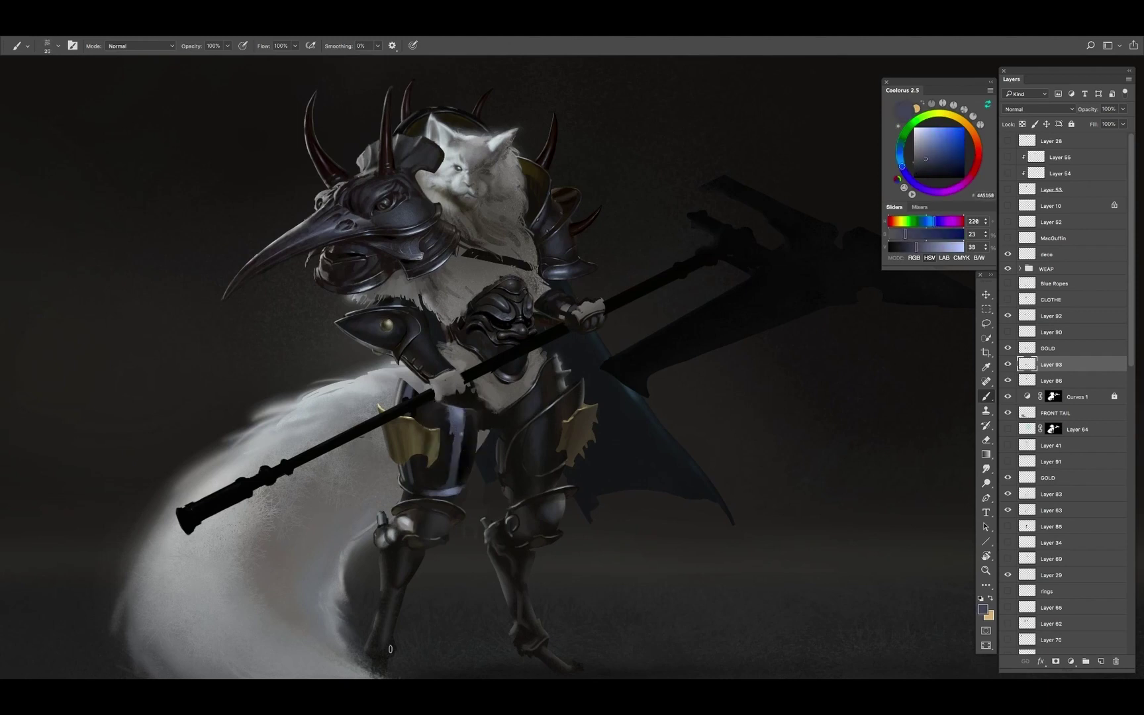
{"action": "key", "text": "bracketright"}
{"action": "key", "text": "bracketright"}
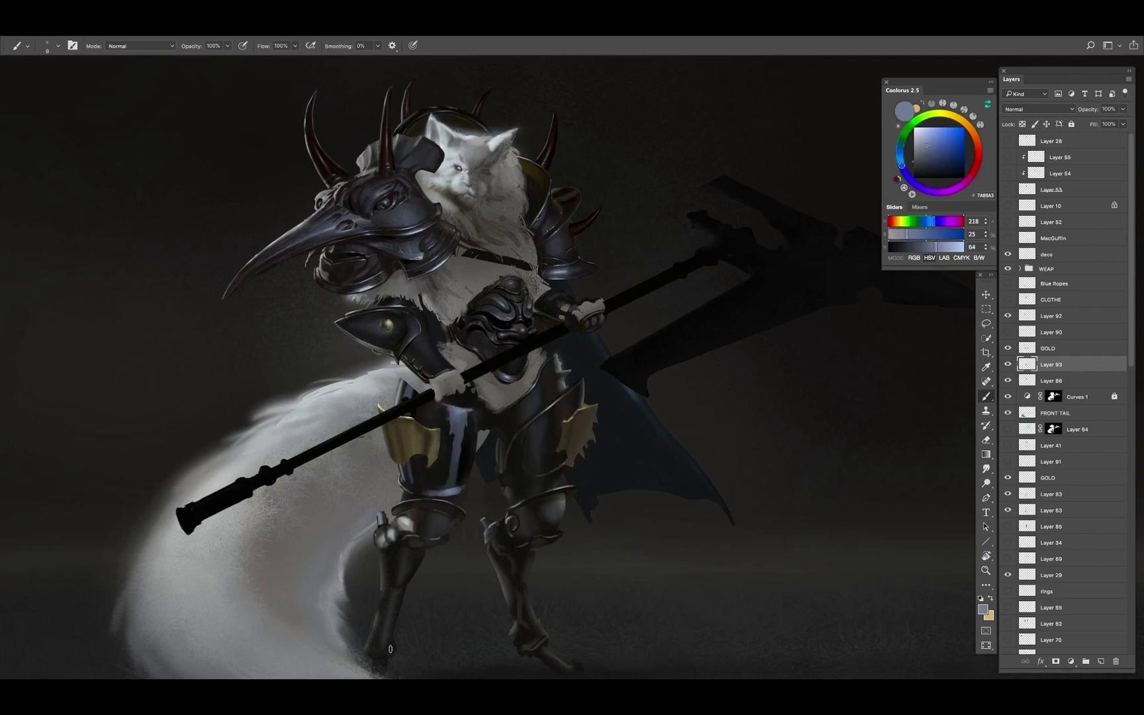
{"action": "left_click", "coordinate": [390, 649], "text": "alt"}
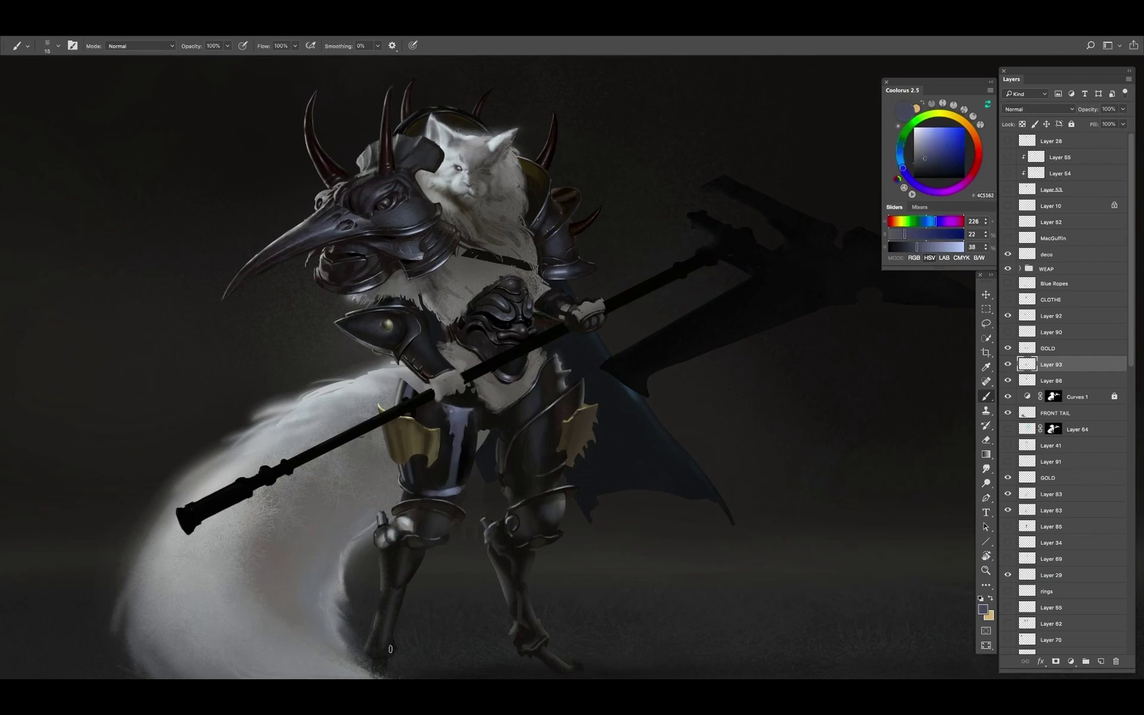
{"action": "key", "text": "bracketright"}
{"action": "left_click", "coordinate": [390, 648], "text": "alt"}
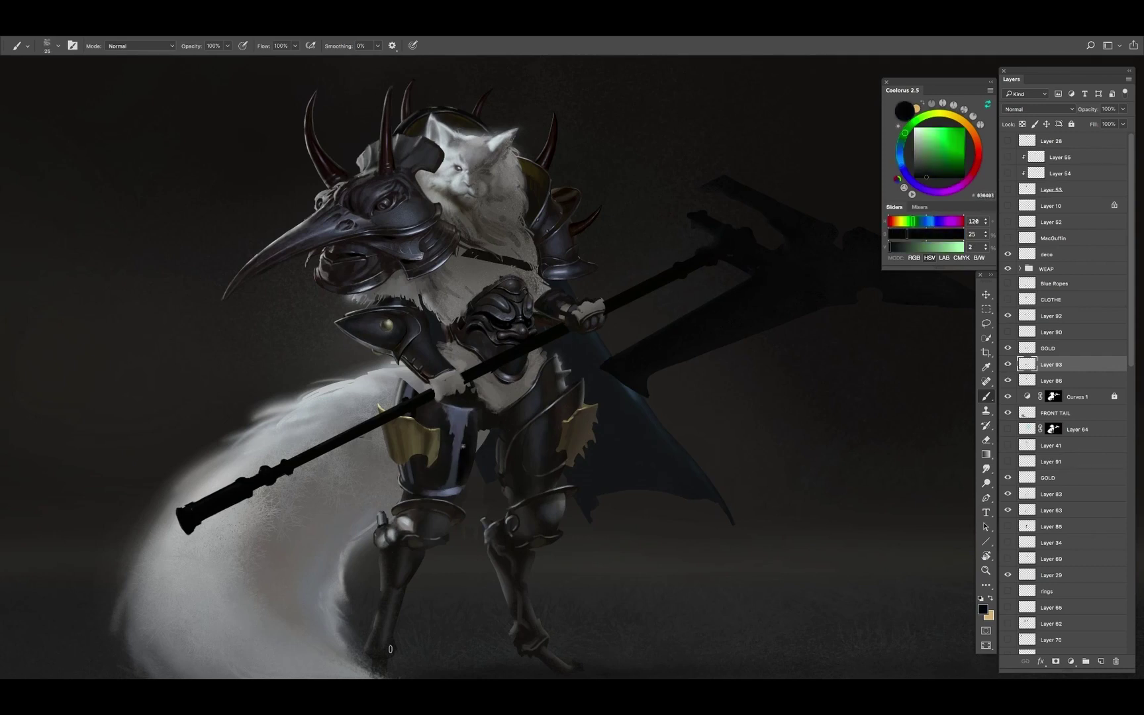
{"action": "key", "text": "bracketleft"}
{"action": "key", "text": "bracketleft"}
{"action": "left_click", "coordinate": [390, 649], "text": "alt"}
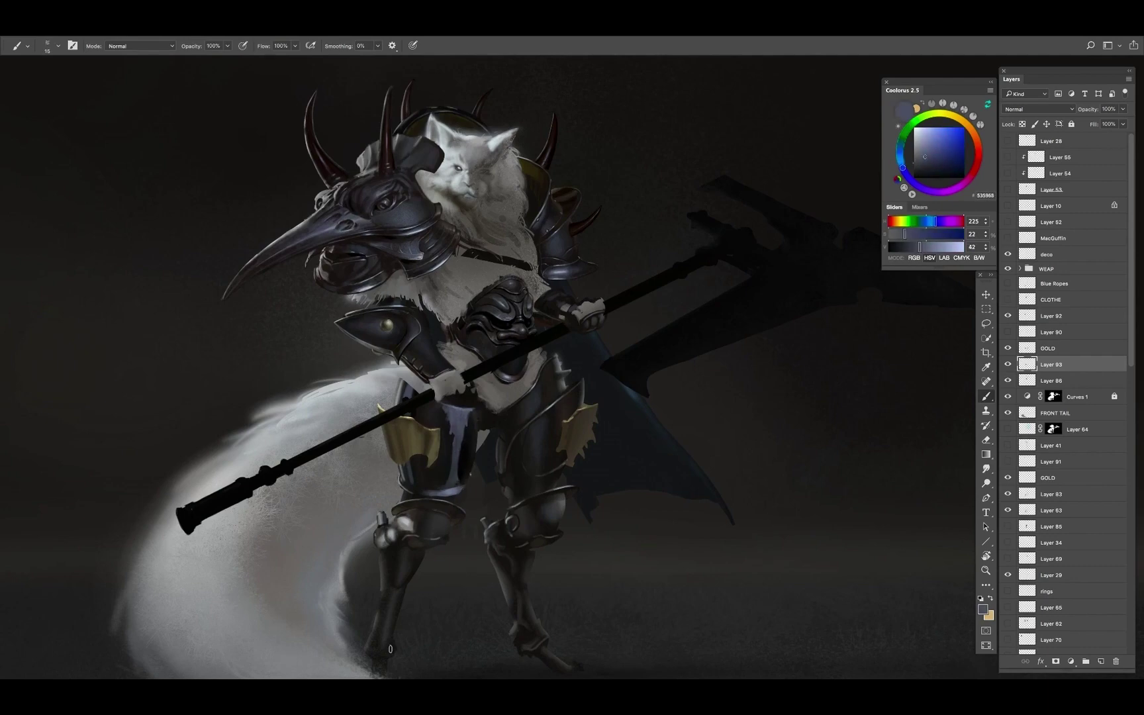
{"action": "key", "text": "bracketright"}
{"action": "key", "text": "bracketright"}
{"action": "left_click", "coordinate": [390, 649], "text": "alt"}
Sample darker blue-grey and dark grey armour tones with a larger brush
{"action": "left_click_drag", "start_coordinate": [390, 649], "coordinate": [401, 638]}
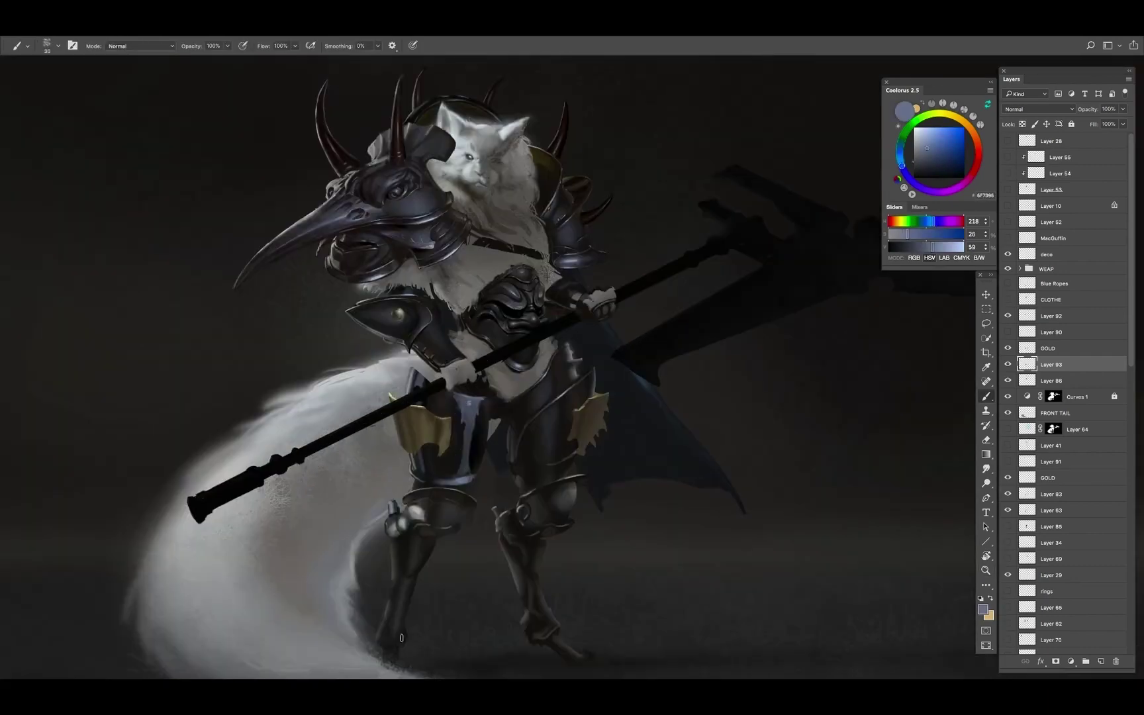
{"action": "left_click", "coordinate": [472, 408], "text": "alt"}
{"action": "left_click", "coordinate": [469, 418], "text": "alt"}
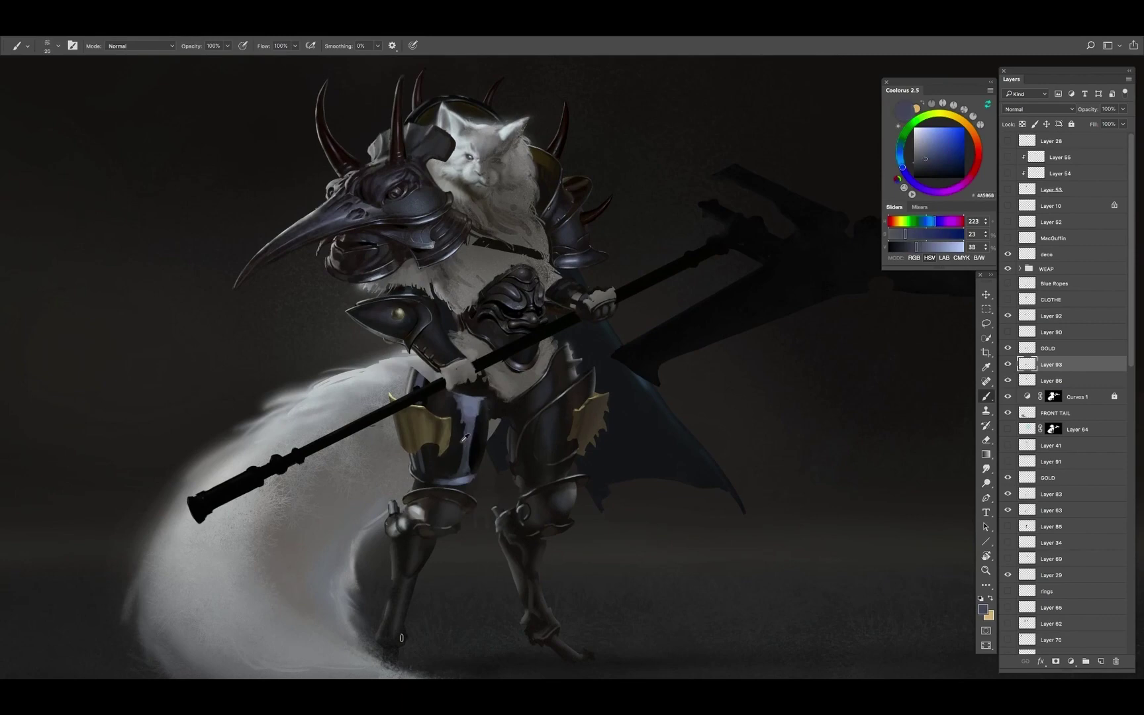
{"action": "left_click", "coordinate": [465, 437], "text": "alt"}
{"action": "left_click", "coordinate": [463, 459], "text": "alt"}
{"action": "left_click", "coordinate": [401, 637], "text": "alt"}
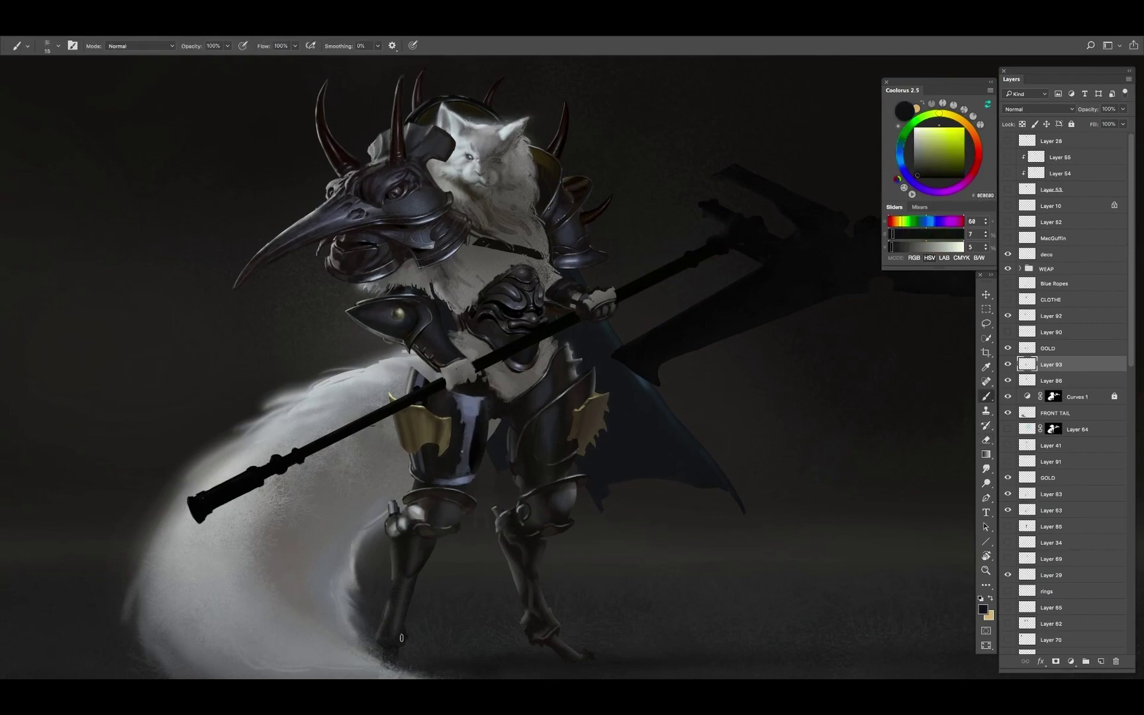
{"action": "left_click_drag", "start_coordinate": [401, 638], "coordinate": [396, 631]}
{"action": "key", "text": "bracketright"}
{"action": "left_click", "coordinate": [472, 409], "text": "alt"}
Fit the whole painting on screen, then sample dark blue-grey and near-black armour shades with the Brush
{"action": "key", "text": "z"}
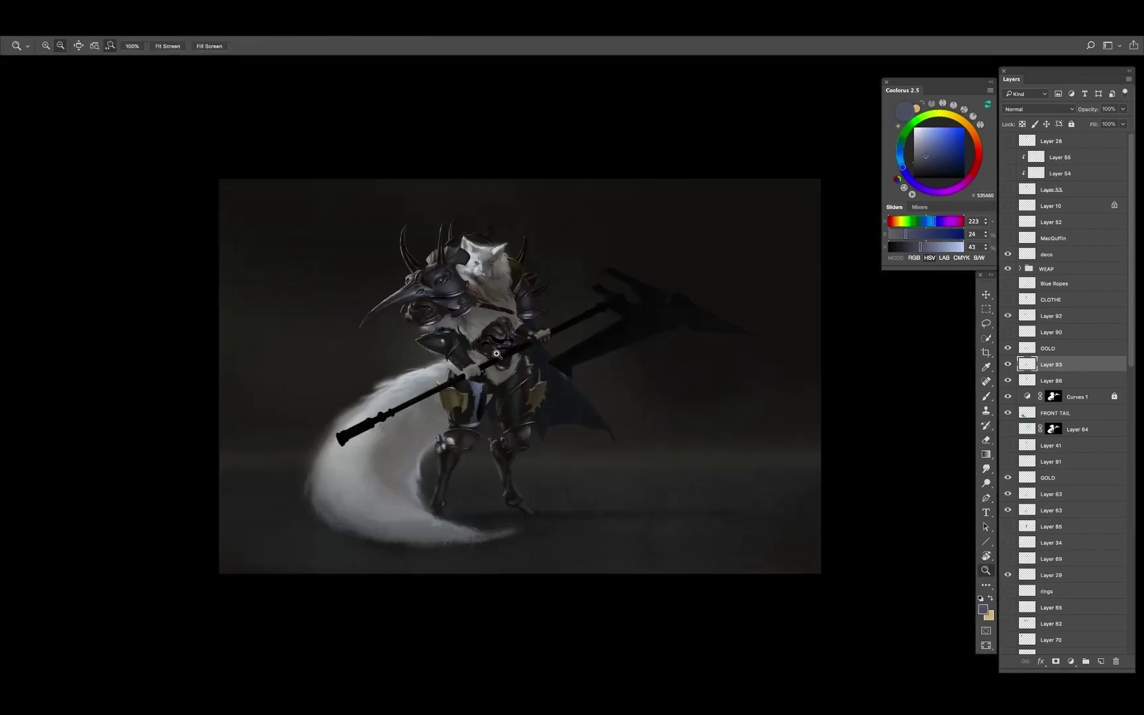
{"action": "key", "text": "ctrl+0"}
{"action": "key", "text": "b"}
{"action": "left_click", "coordinate": [468, 424], "text": "alt"}
{"action": "left_click", "coordinate": [472, 397], "text": "alt"}
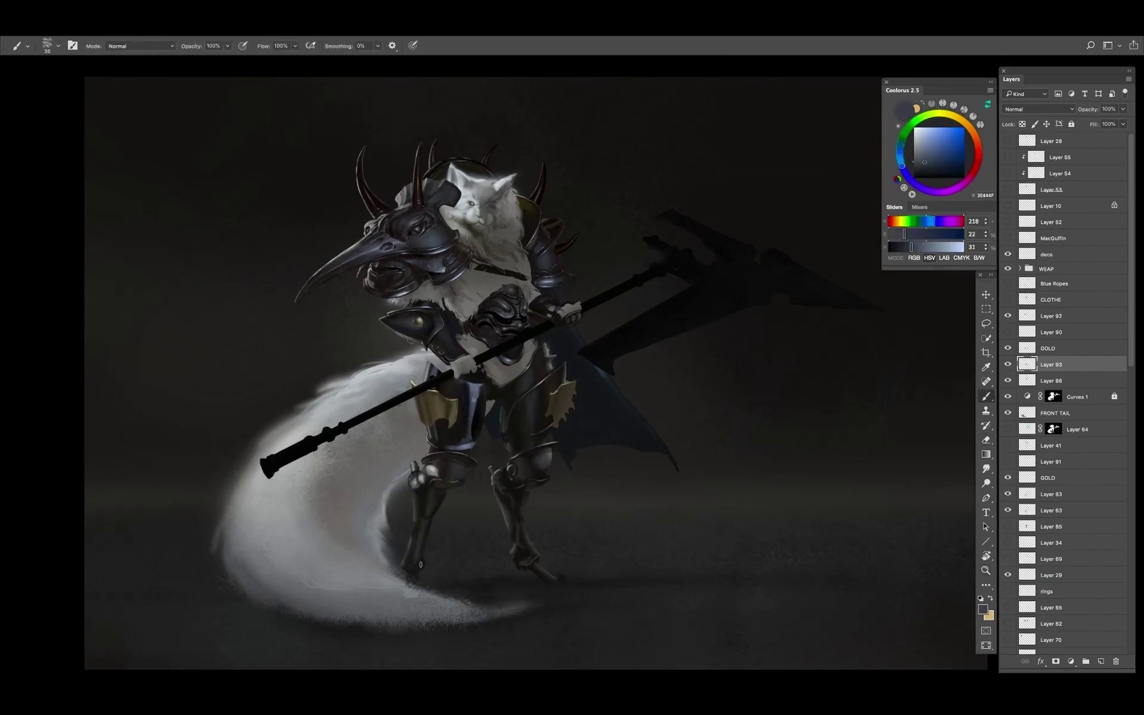
{"action": "left_click", "coordinate": [480, 395], "text": "alt"}
{"action": "left_click", "coordinate": [480, 389], "text": "alt"}
{"action": "left_click", "coordinate": [471, 404], "text": "alt"}
{"action": "left_click", "coordinate": [471, 403], "text": "alt"}
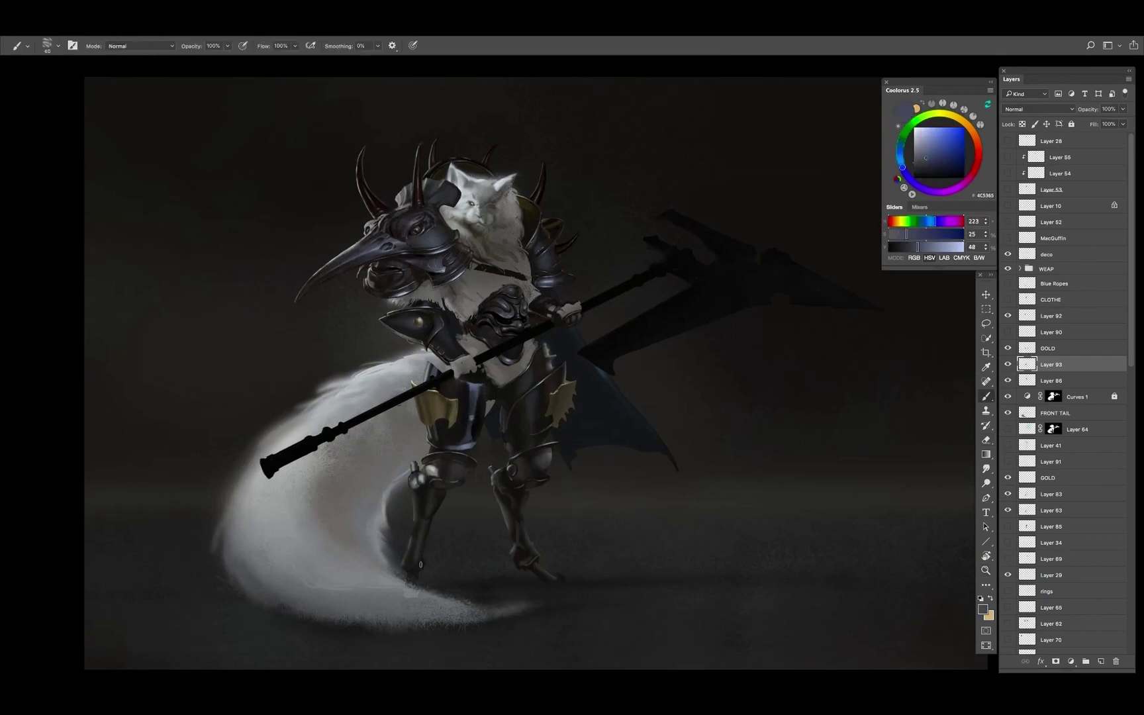
{"action": "left_click", "coordinate": [471, 404], "text": "alt"}
{"action": "left_click", "coordinate": [471, 404], "text": "alt"}
Apply dark blue-grey tones and lighter highlights to the legs with a finer brush
{"action": "left_click", "coordinate": [464, 436], "text": "alt"}
{"action": "left_click", "coordinate": [469, 436], "text": "alt"}
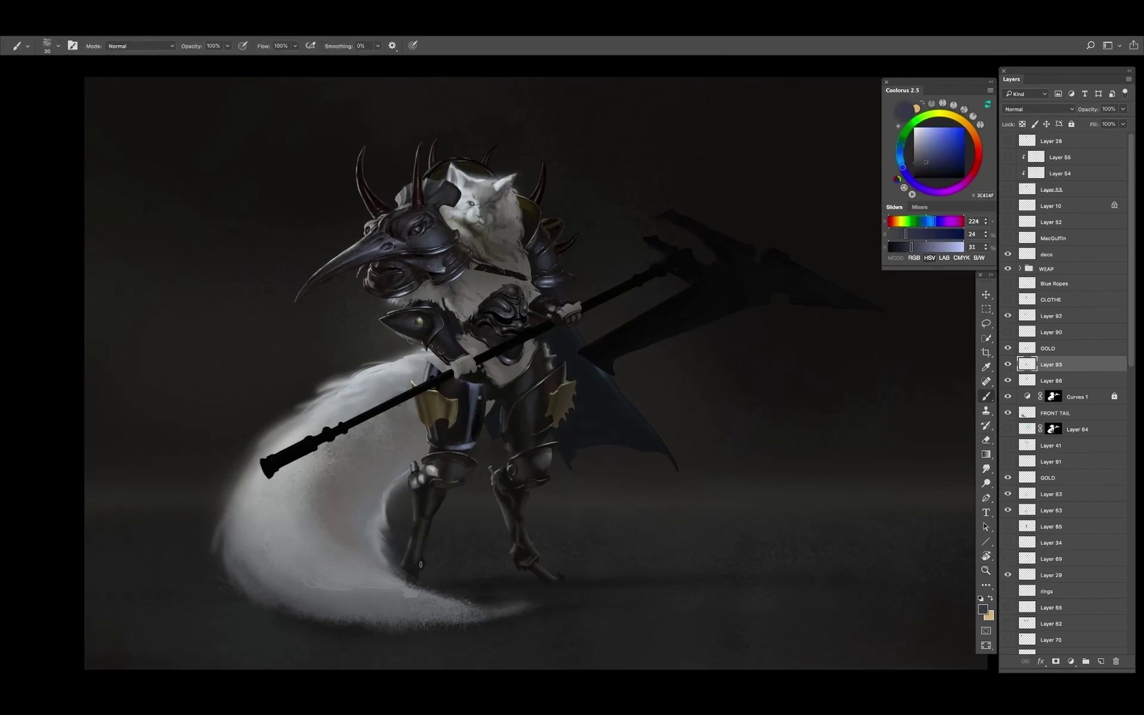
{"action": "left_click", "coordinate": [531, 407], "text": "alt"}
{"action": "left_click", "coordinate": [531, 439], "text": "alt"}
{"action": "left_click", "coordinate": [532, 393], "text": "alt"}
{"action": "key", "text": "bracketleft"}
{"action": "left_click", "coordinate": [531, 393], "text": "alt"}
{"action": "key", "text": "bracketleft"}
{"action": "key", "text": "bracketleft"}
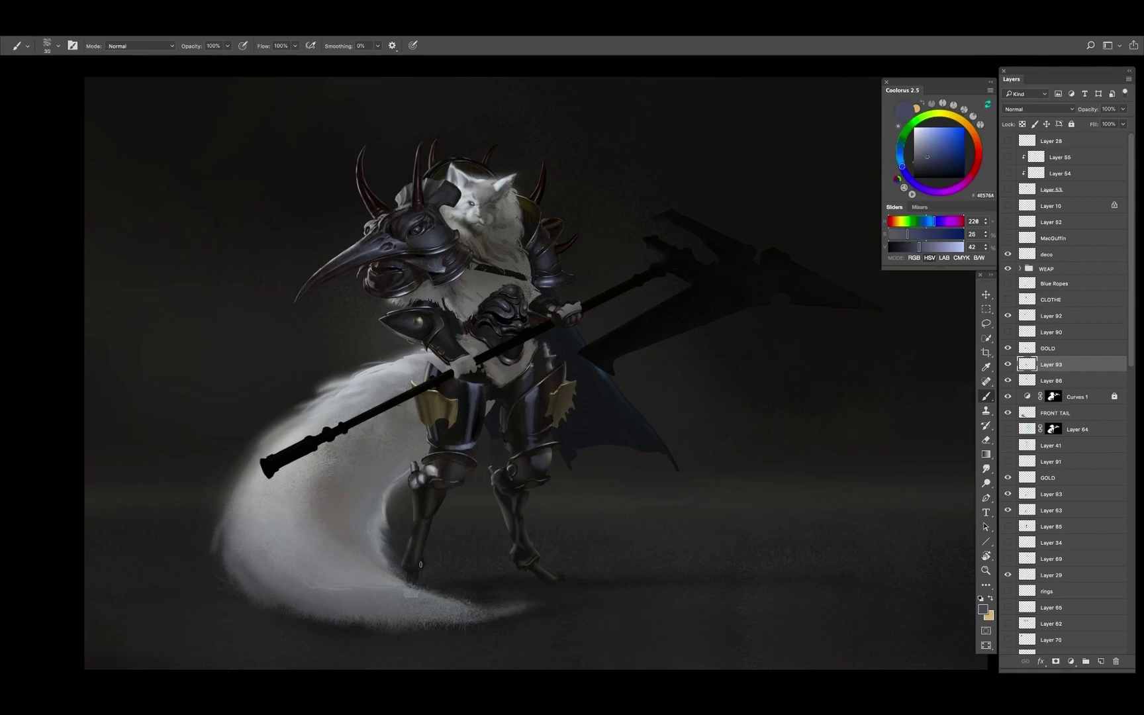
{"action": "left_click", "coordinate": [527, 371], "text": "alt"}
{"action": "left_click", "coordinate": [478, 377], "text": "alt"}
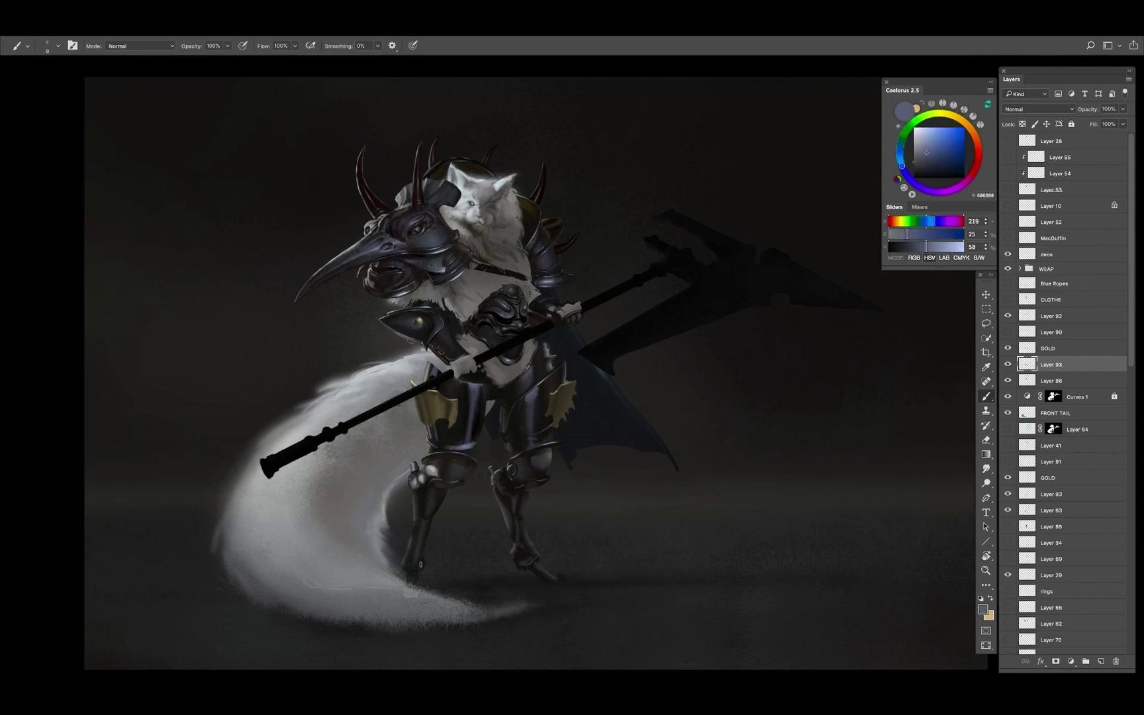
{"action": "left_click", "coordinate": [486, 378], "text": "alt"}
{"action": "key", "text": "bracketright"}
{"action": "key", "text": "bracketright"}
Work yellow-green gold accent, orange and near-black shadow tones into the leg area
{"action": "left_click", "coordinate": [480, 390], "text": "alt"}
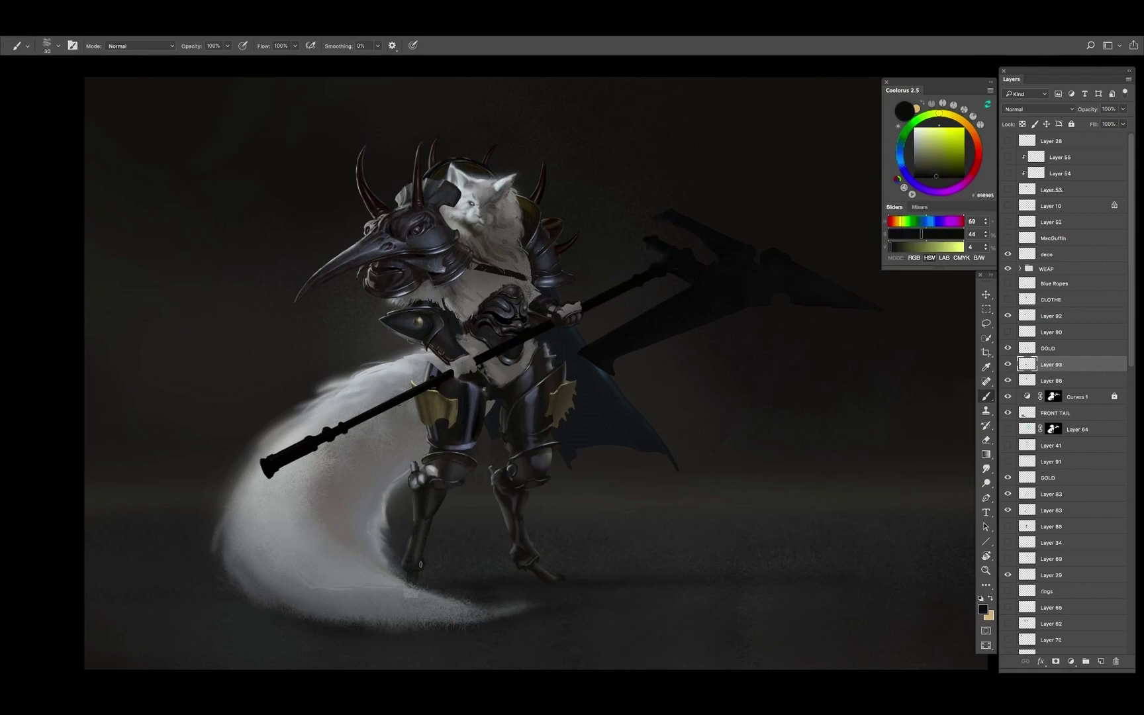
{"action": "left_click", "coordinate": [464, 421], "text": "alt"}
{"action": "left_click", "coordinate": [480, 400], "text": "alt"}
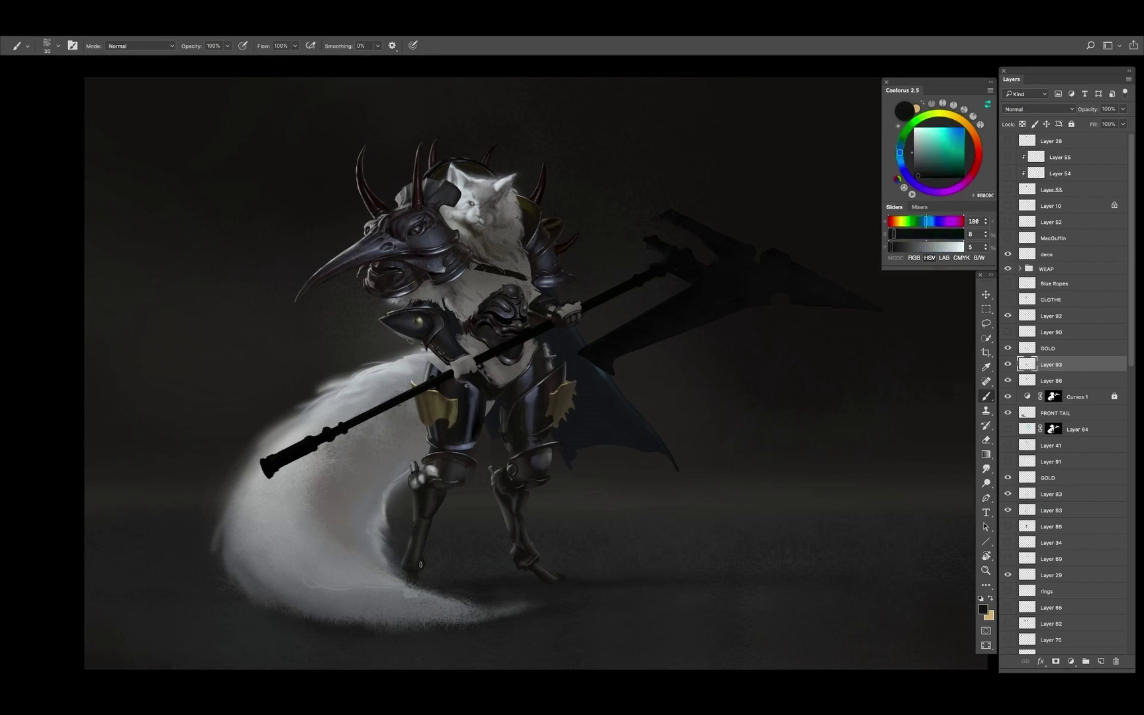
{"action": "left_click", "coordinate": [473, 404], "text": "alt"}
{"action": "key", "text": "bracketleft"}
{"action": "left_click", "coordinate": [474, 398], "text": "alt"}
{"action": "left_click", "coordinate": [478, 401], "text": "alt"}
{"action": "left_click", "coordinate": [547, 375], "text": "alt"}
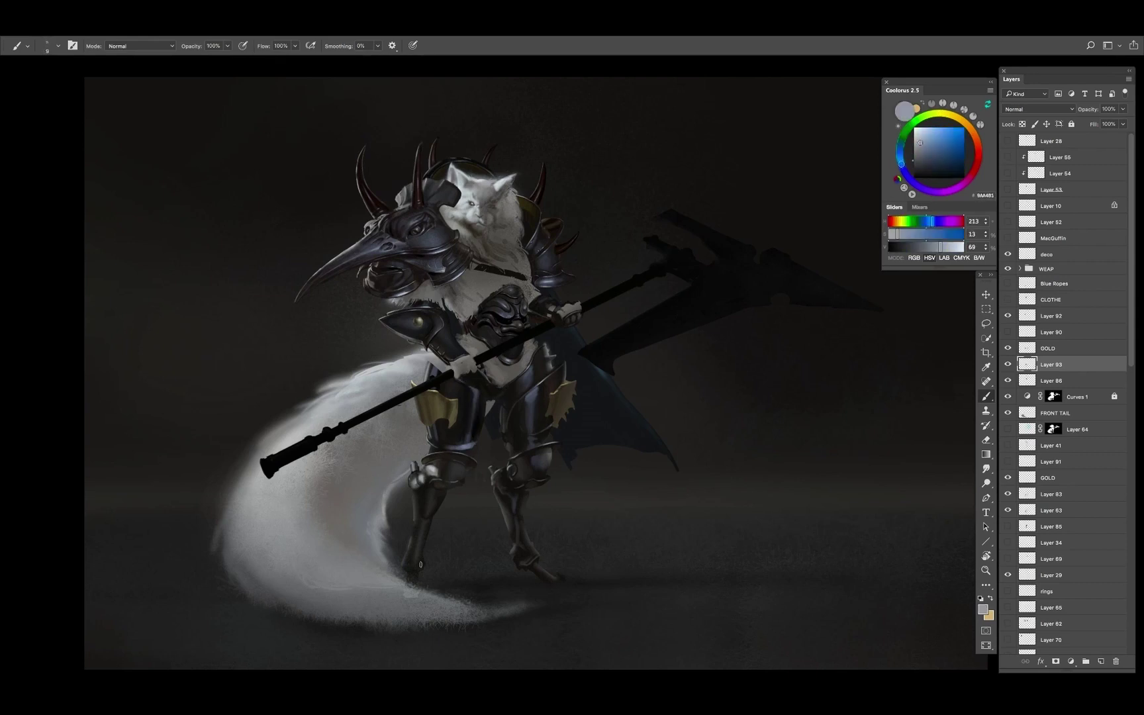
{"action": "key", "text": "bracketleft"}
{"action": "left_click", "coordinate": [475, 390], "text": "alt"}
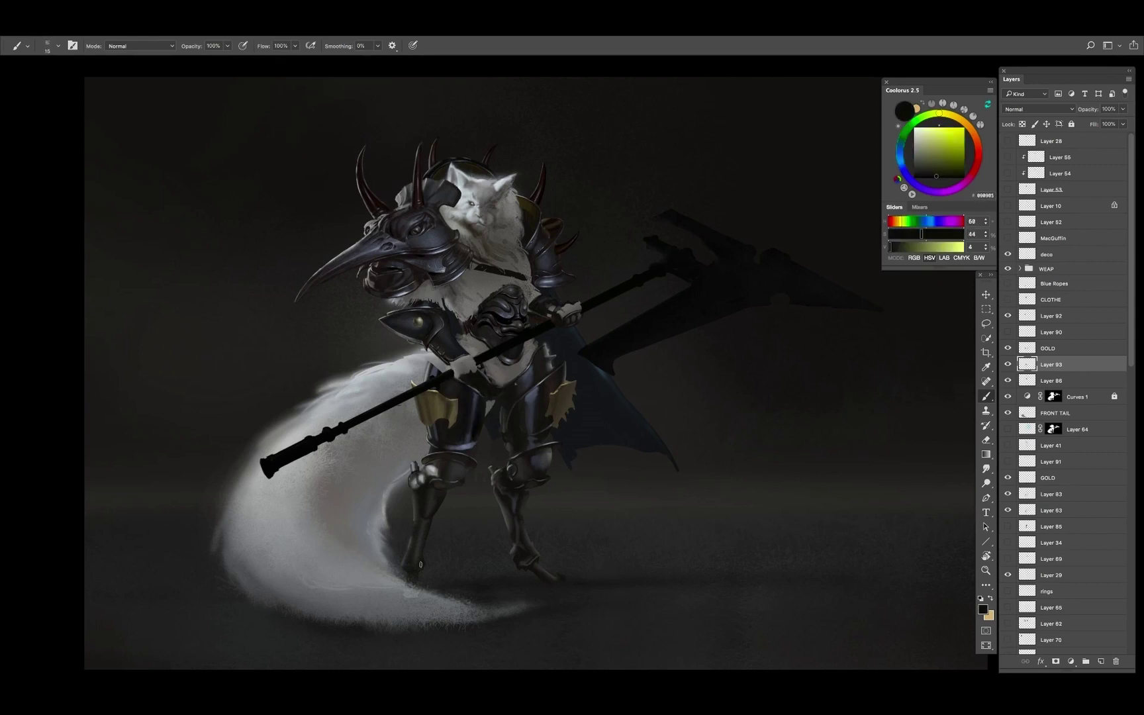
{"action": "key", "text": "bracketright"}
{"action": "key", "text": "bracketright"}
{"action": "key", "text": "bracketright"}
{"action": "left_click", "coordinate": [469, 436], "text": "alt"}
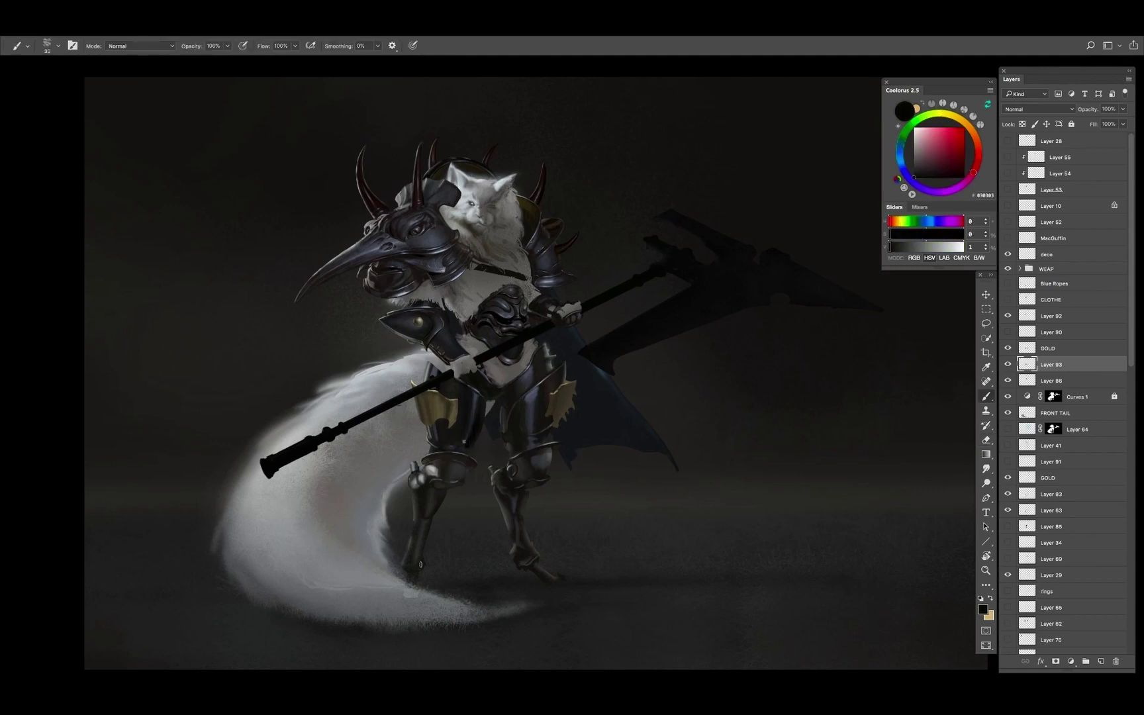
Paint a light grey fur stroke down the left leg, then sample a darker grey
{"action": "key", "text": "bracketleft"}
{"action": "key", "text": "bracketleft"}
{"action": "left_click", "coordinate": [442, 467], "text": "alt"}
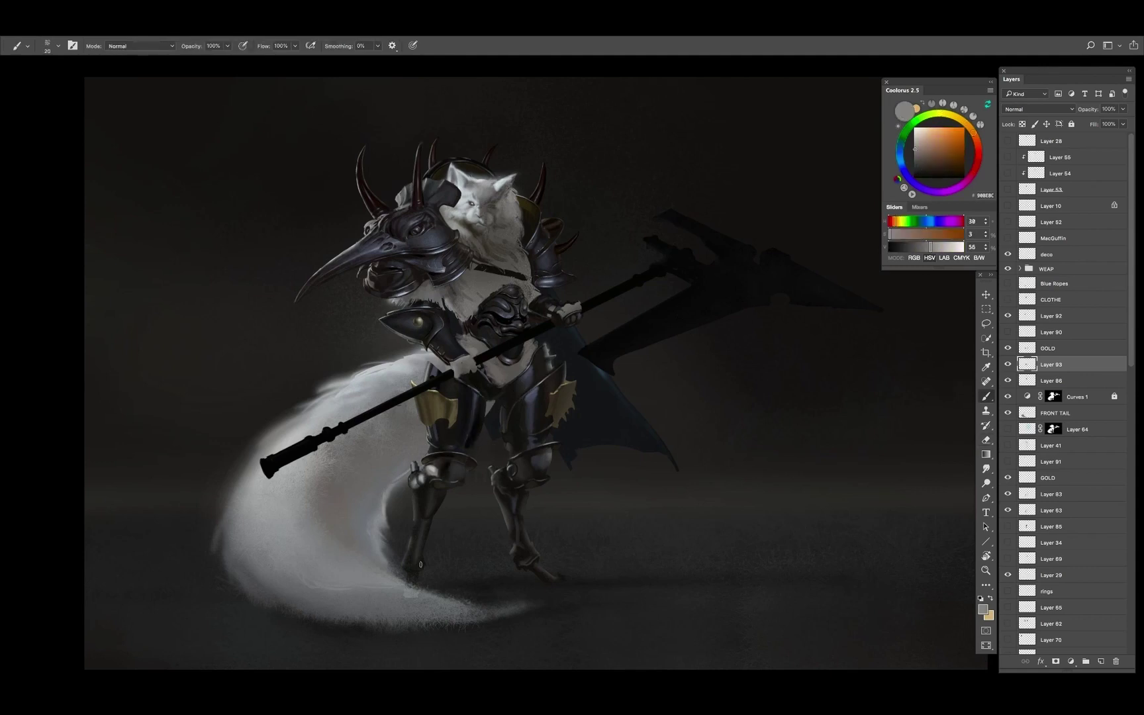
{"action": "left_click", "coordinate": [433, 469], "text": "alt"}
{"action": "key", "text": "bracketleft"}
{"action": "left_click_drag", "start_coordinate": [414, 503], "coordinate": [429, 539]}
{"action": "key", "text": "bracketright"}
{"action": "key", "text": "bracketright"}
{"action": "left_click", "coordinate": [420, 564], "text": "alt"}
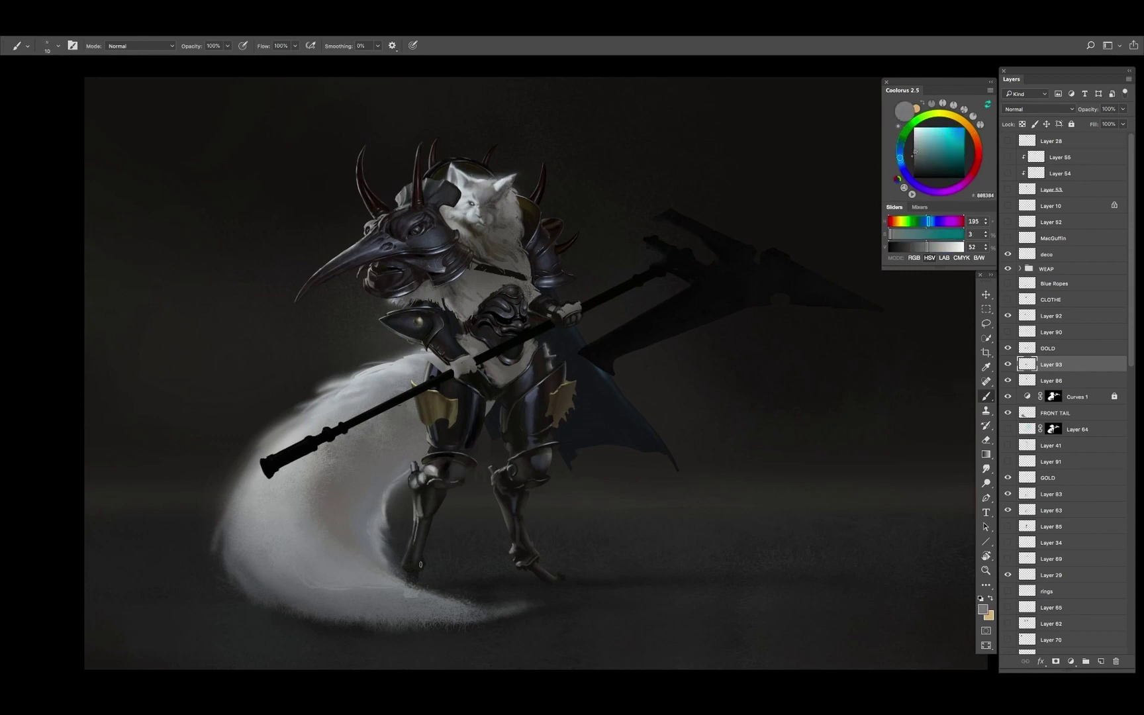
Zoom in on the upper body and paint the chest fur with light and neutral greys
{"action": "left_click_drag", "start_coordinate": [420, 565], "coordinate": [503, 562]}
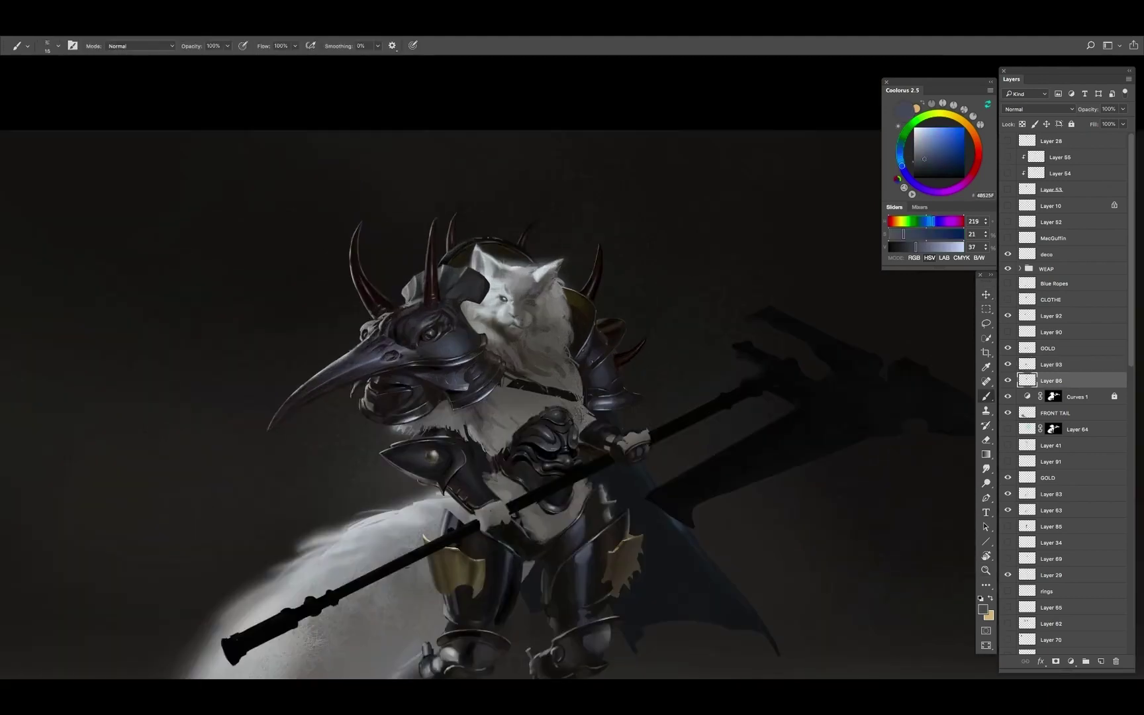
{"action": "key", "text": "bracketleft"}
{"action": "left_click", "coordinate": [450, 258], "text": "alt"}
{"action": "left_click", "coordinate": [454, 274], "text": "alt"}
{"action": "key", "text": "bracketleft"}
{"action": "key", "text": "bracketleft"}
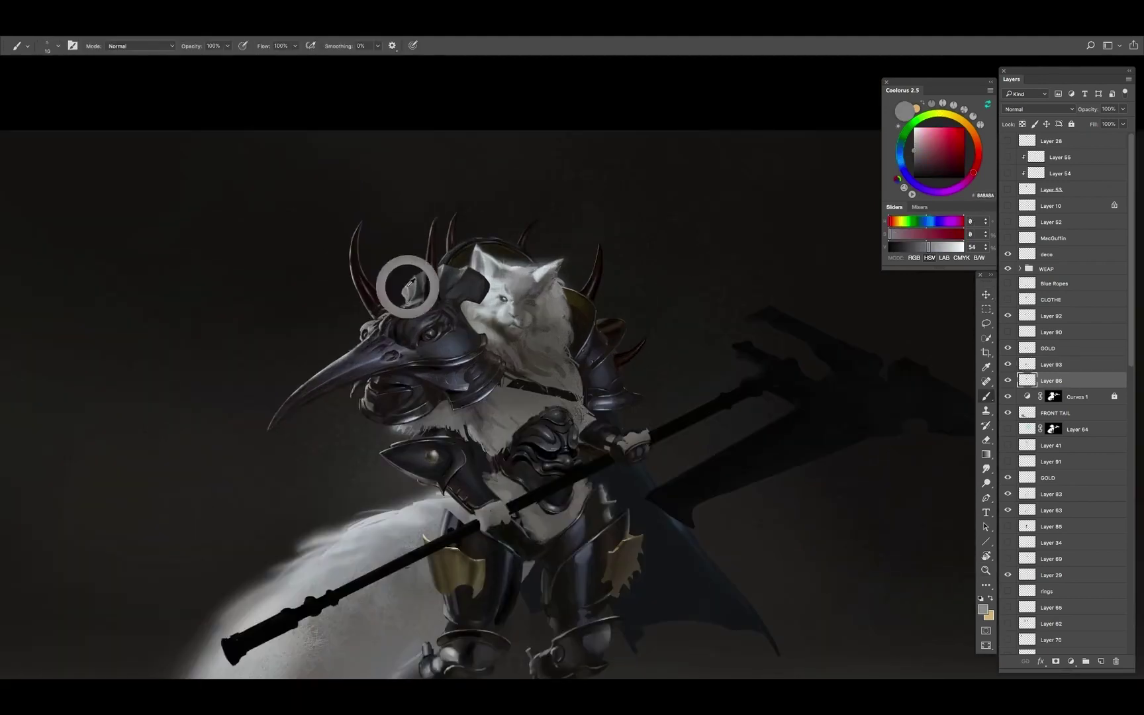
{"action": "left_click", "coordinate": [466, 267], "text": "alt"}
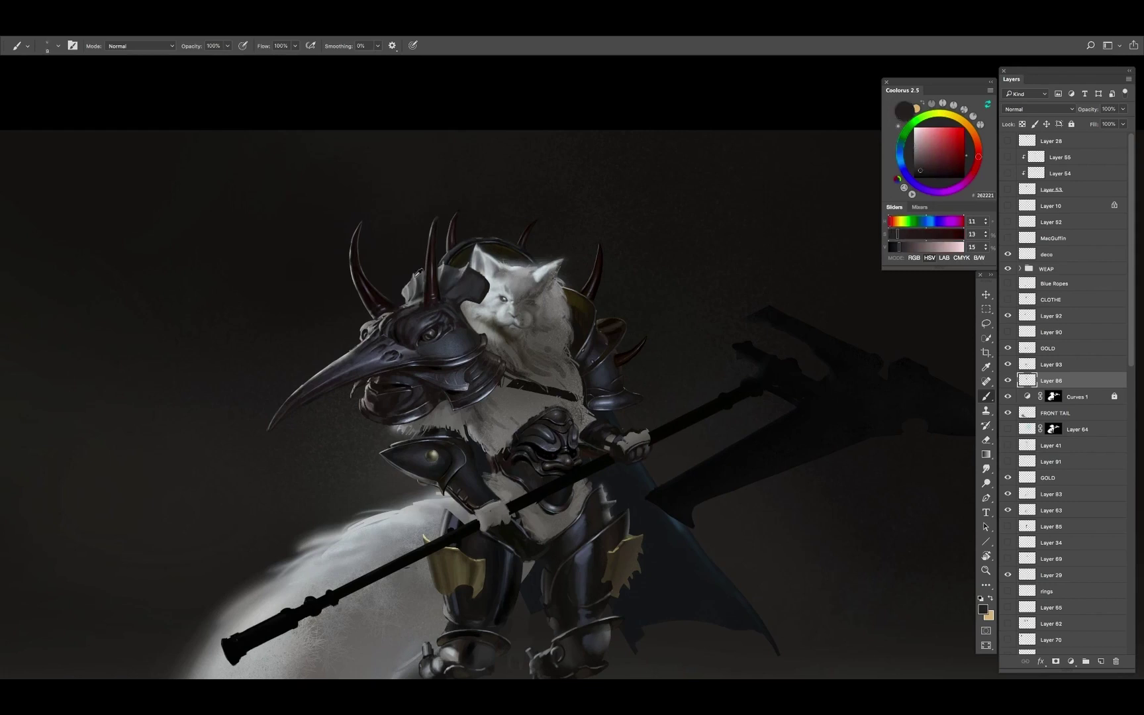
{"action": "key", "text": "bracketright"}
{"action": "left_click", "coordinate": [463, 268], "text": "alt"}
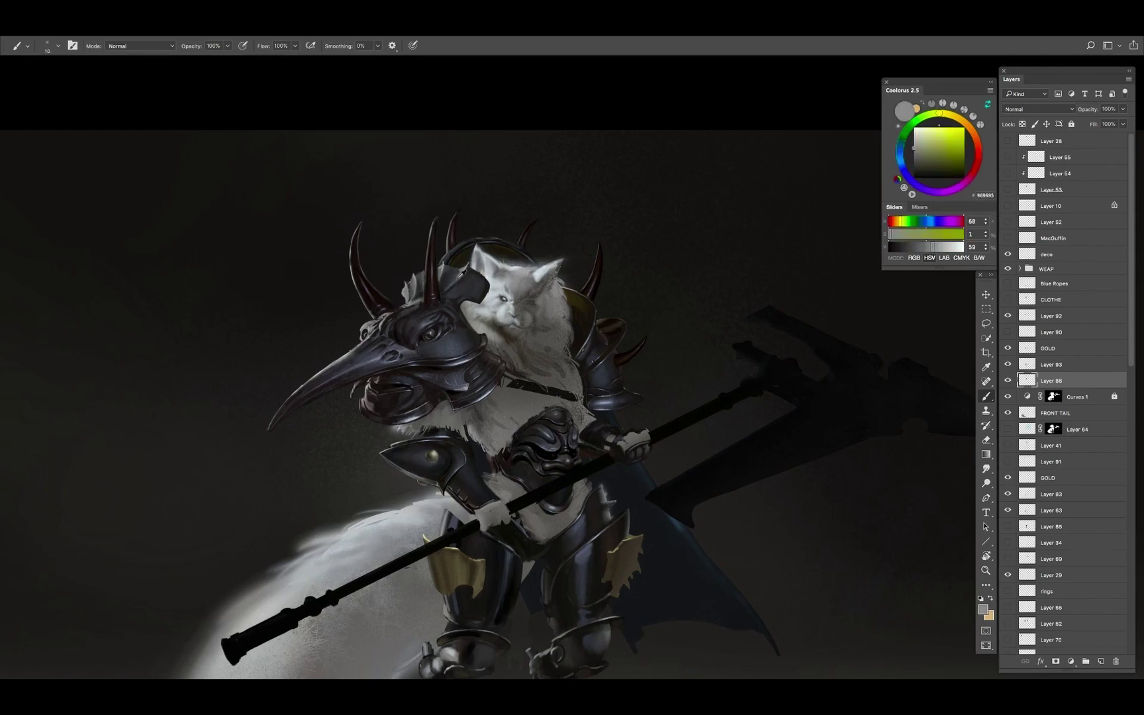
{"action": "left_click", "coordinate": [450, 266], "text": "alt"}
{"action": "left_click", "coordinate": [449, 266], "text": "alt"}
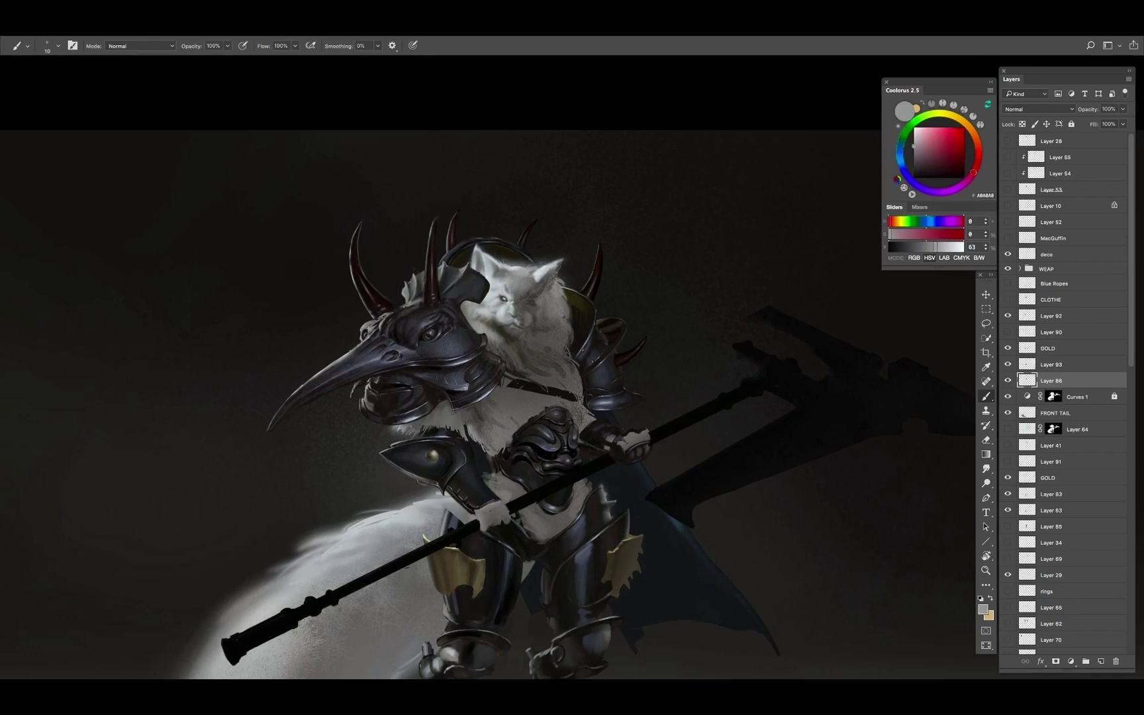
Add blue, dark brown and blue-grey detail to the central chest armour with a smaller brush
{"action": "left_click", "coordinate": [421, 283], "text": "alt"}
{"action": "left_click", "coordinate": [421, 283], "text": "alt"}
{"action": "left_click", "coordinate": [421, 284], "text": "alt"}
{"action": "left_click", "coordinate": [421, 284], "text": "alt"}
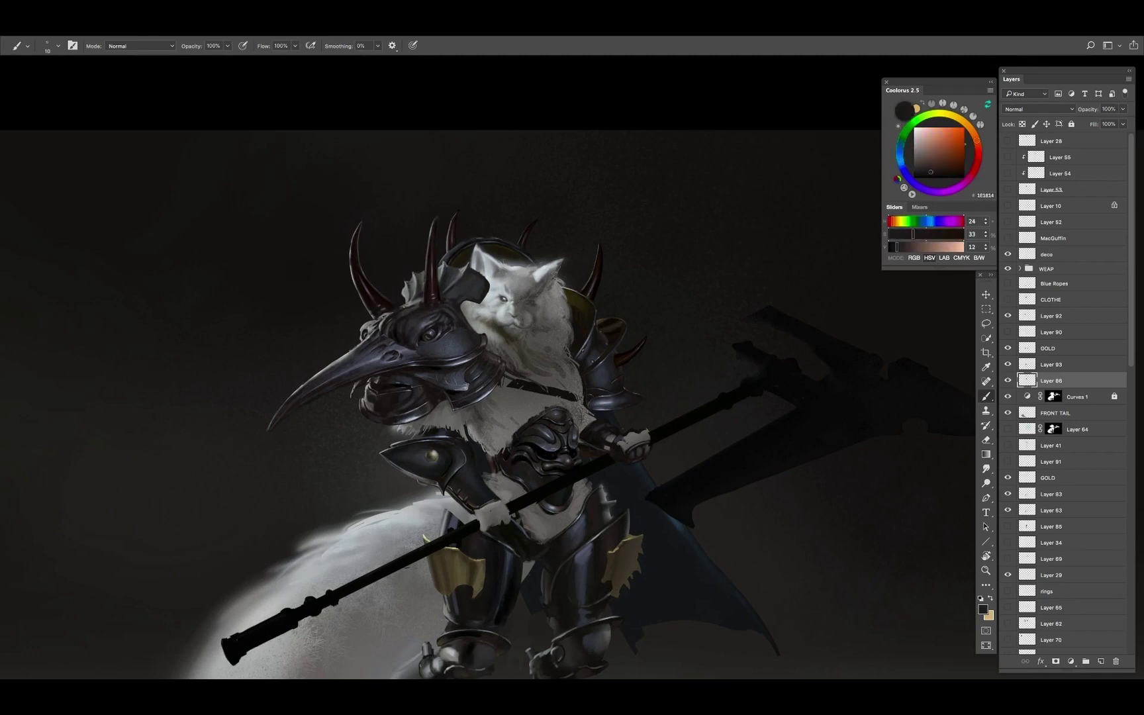
{"action": "left_click", "coordinate": [421, 283], "text": "alt"}
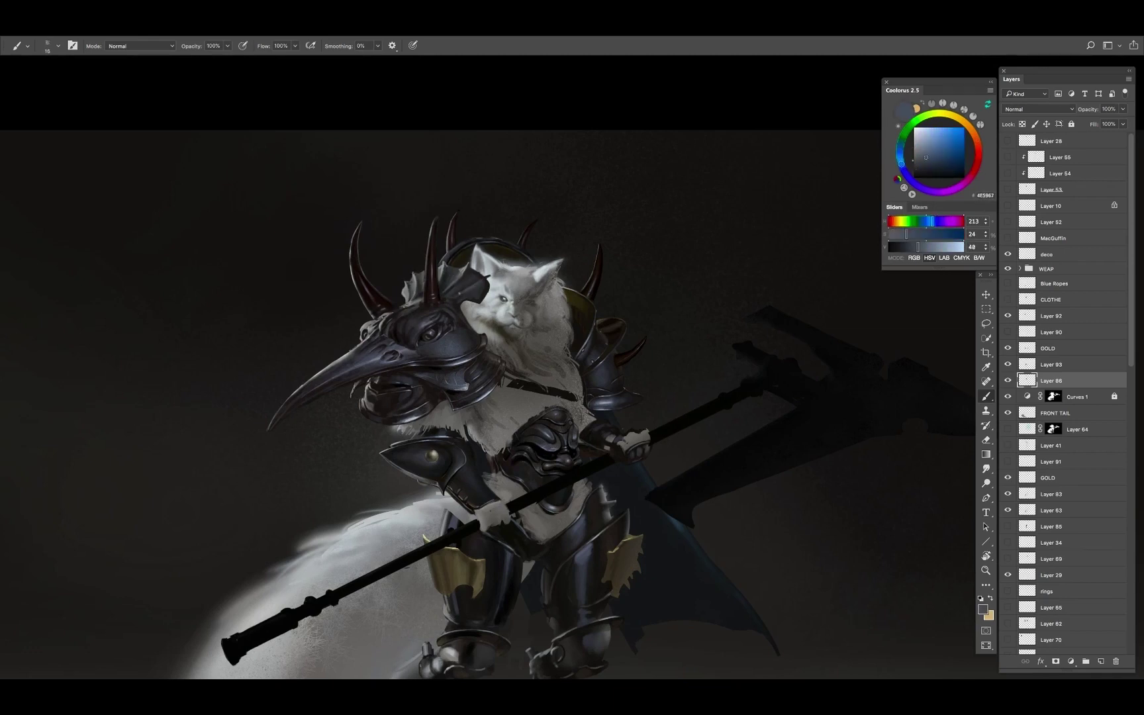
{"action": "key", "text": "bracketright"}
{"action": "scroll", "coordinate": [455, 282], "scroll_direction": "up", "scroll_amount": 1}
{"action": "left_click", "coordinate": [488, 280], "text": "alt"}
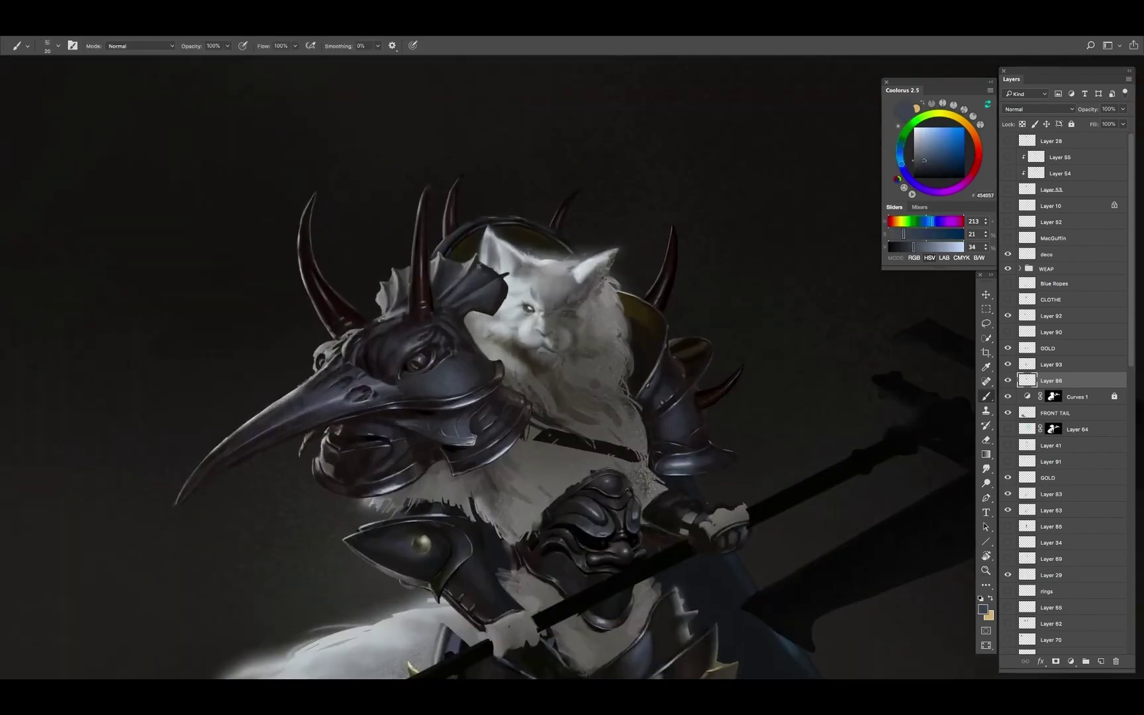
{"action": "left_click", "coordinate": [474, 272], "text": "alt"}
{"action": "key", "text": "bracketleft"}
{"action": "key", "text": "bracketleft"}
{"action": "key", "text": "bracketleft"}
{"action": "key", "text": "bracketleft"}
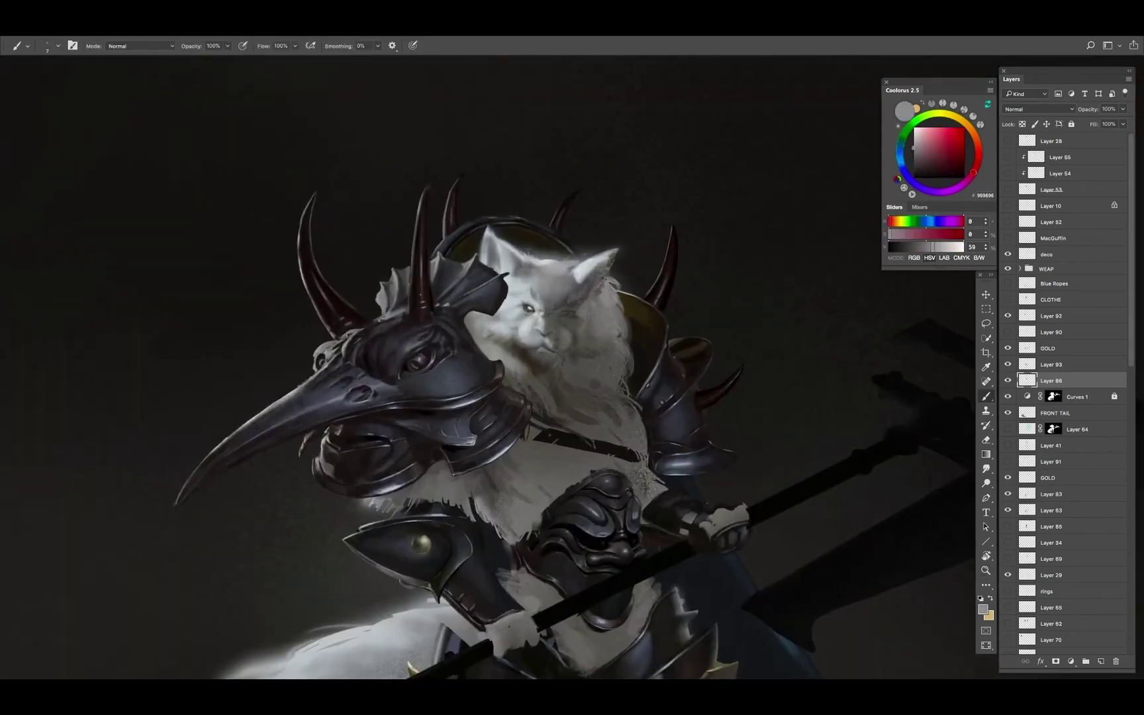
{"action": "left_click", "coordinate": [403, 304], "text": "alt"}
Show Layer 86 and brush a sampled near-black armour tone around the chest plate
{"action": "key", "text": "ctrl+0"}
{"action": "key", "text": "v"}
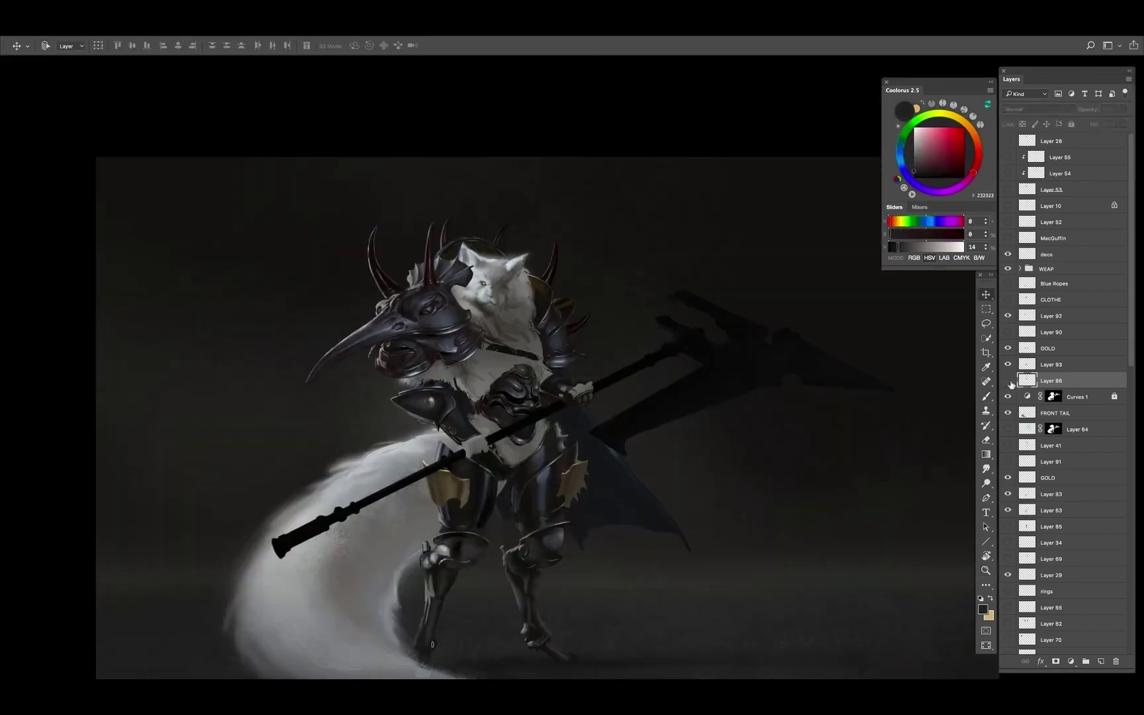
{"action": "left_click", "coordinate": [1007, 381]}
{"action": "scroll", "coordinate": [557, 445], "scroll_direction": "up", "scroll_amount": 1}
{"action": "key", "text": "b"}
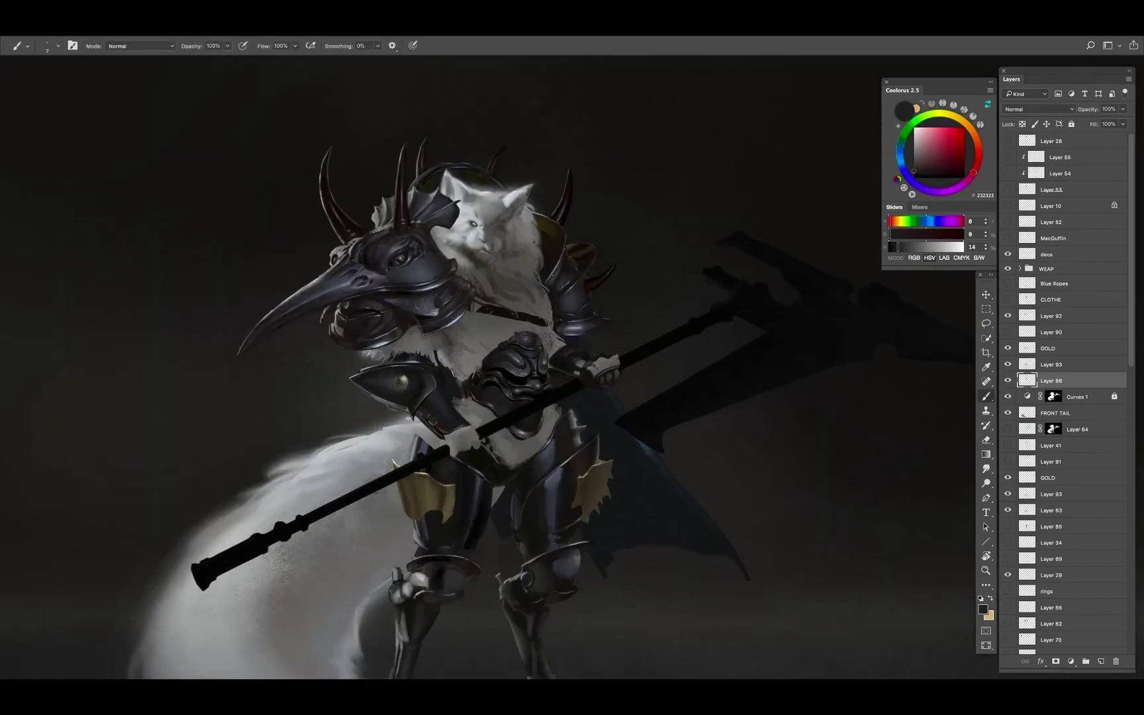
{"action": "left_click", "coordinate": [492, 373], "text": "alt"}
{"action": "key", "text": "bracketright"}
{"action": "key", "text": "bracketright"}
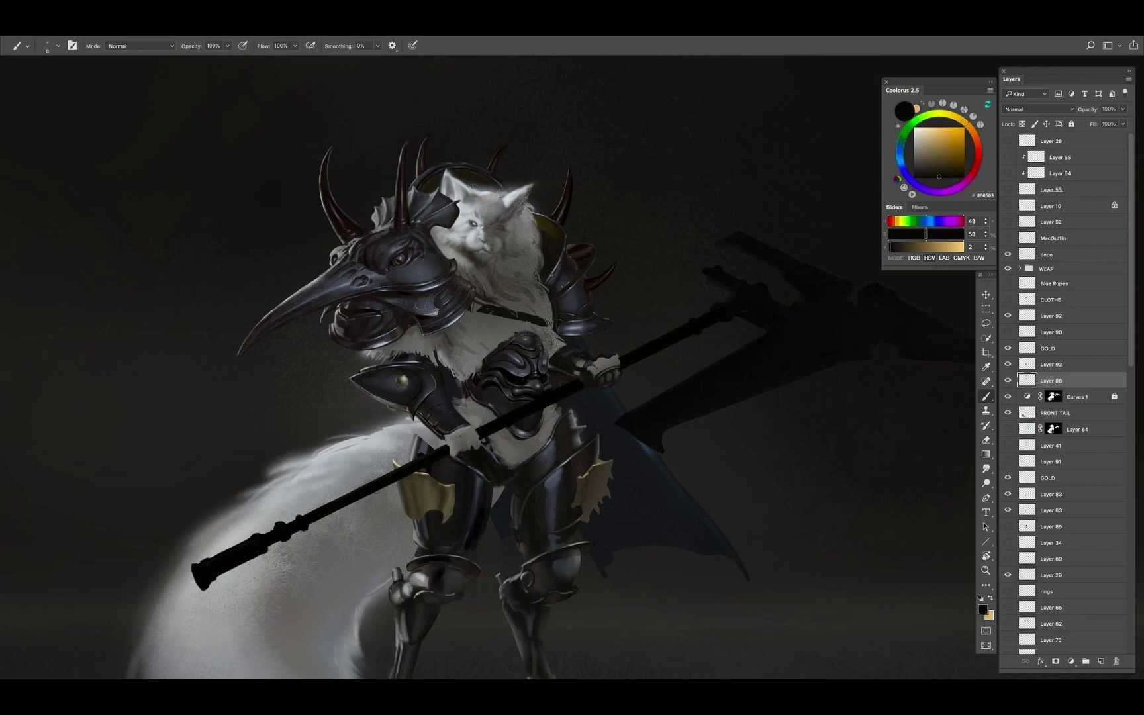
{"action": "scroll", "coordinate": [434, 416], "scroll_direction": "up", "scroll_amount": 1}
{"action": "key", "text": "bracketleft"}
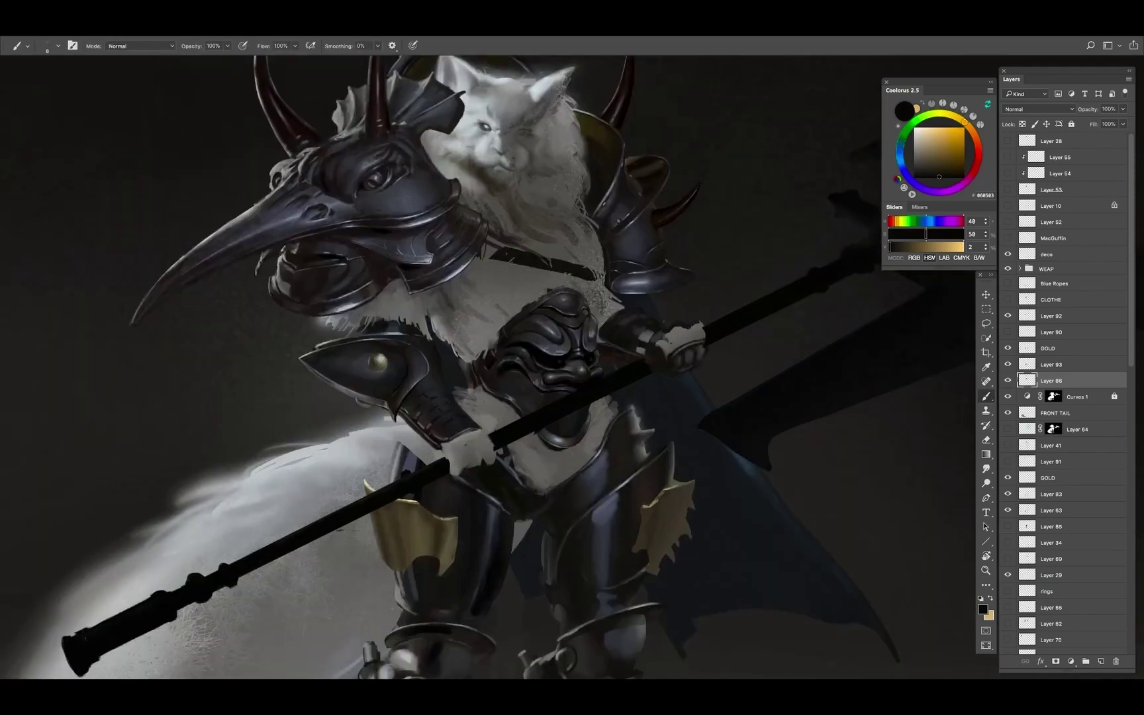
{"action": "key", "text": "bracketleft"}
Zoom in on the upper body and touch up the beaked helmet with sampled greys and olives
{"action": "key", "text": "z"}
{"action": "left_click", "coordinate": [468, 386], "text": "alt"}
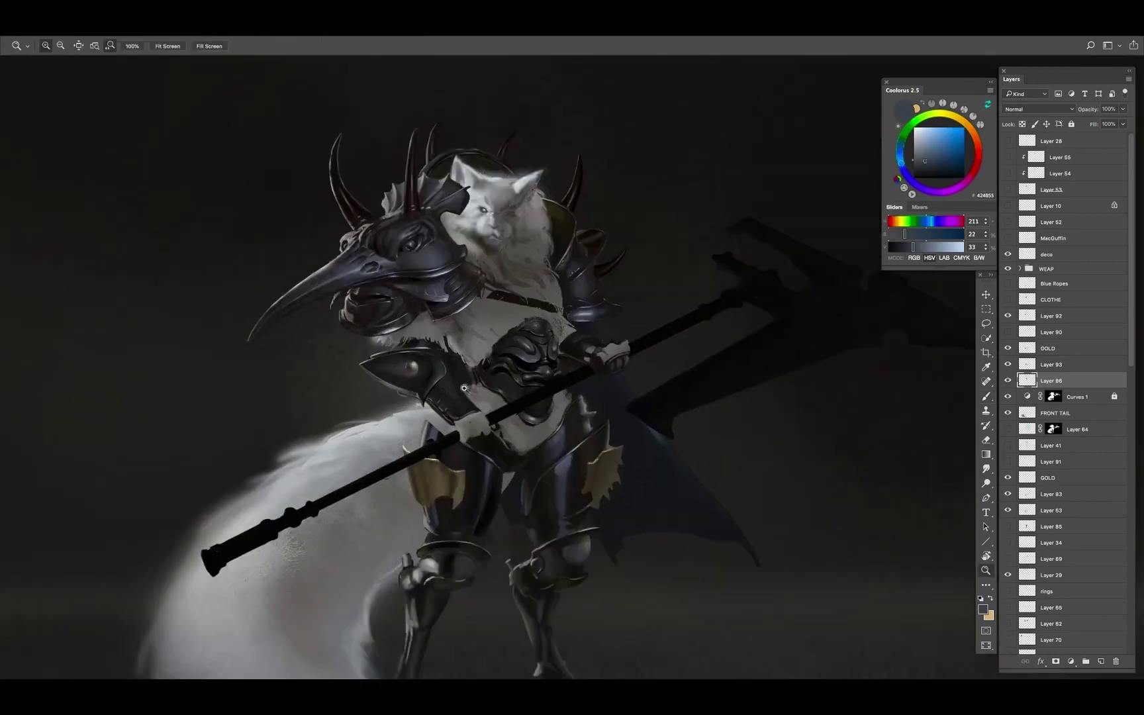
{"action": "left_click", "coordinate": [469, 386]}
{"action": "key", "text": "b"}
{"action": "left_click", "coordinate": [468, 386], "text": "alt"}
{"action": "key", "text": "bracketleft"}
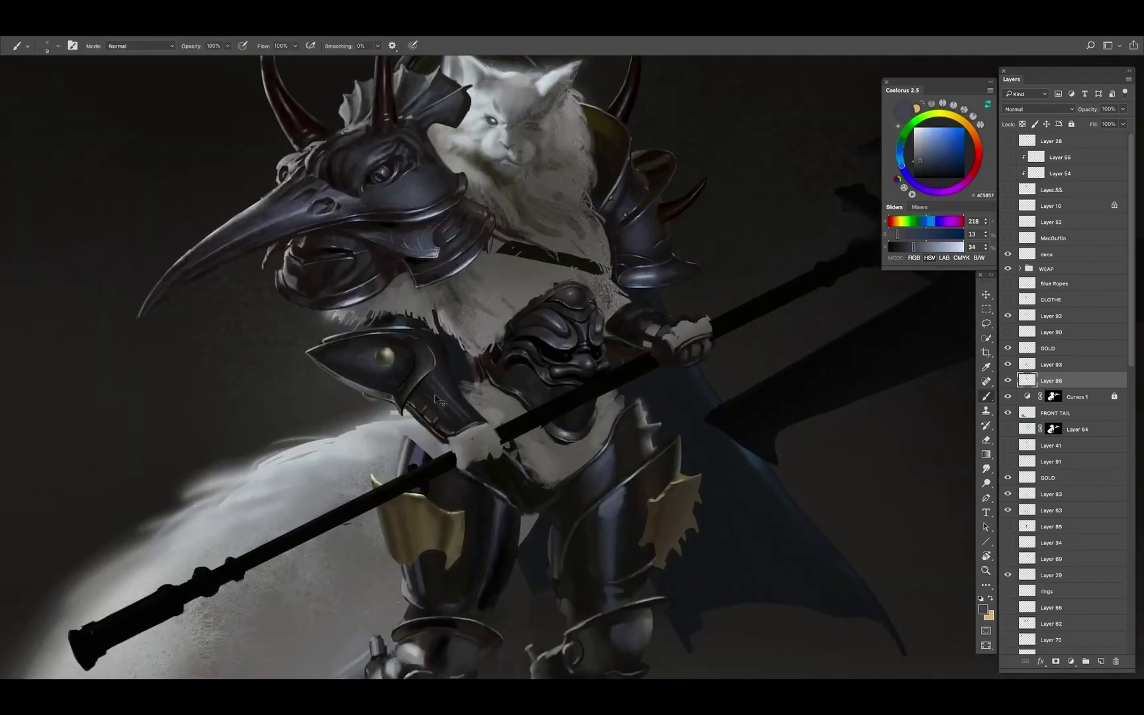
{"action": "left_click_drag", "start_coordinate": [468, 386], "coordinate": [466, 387]}
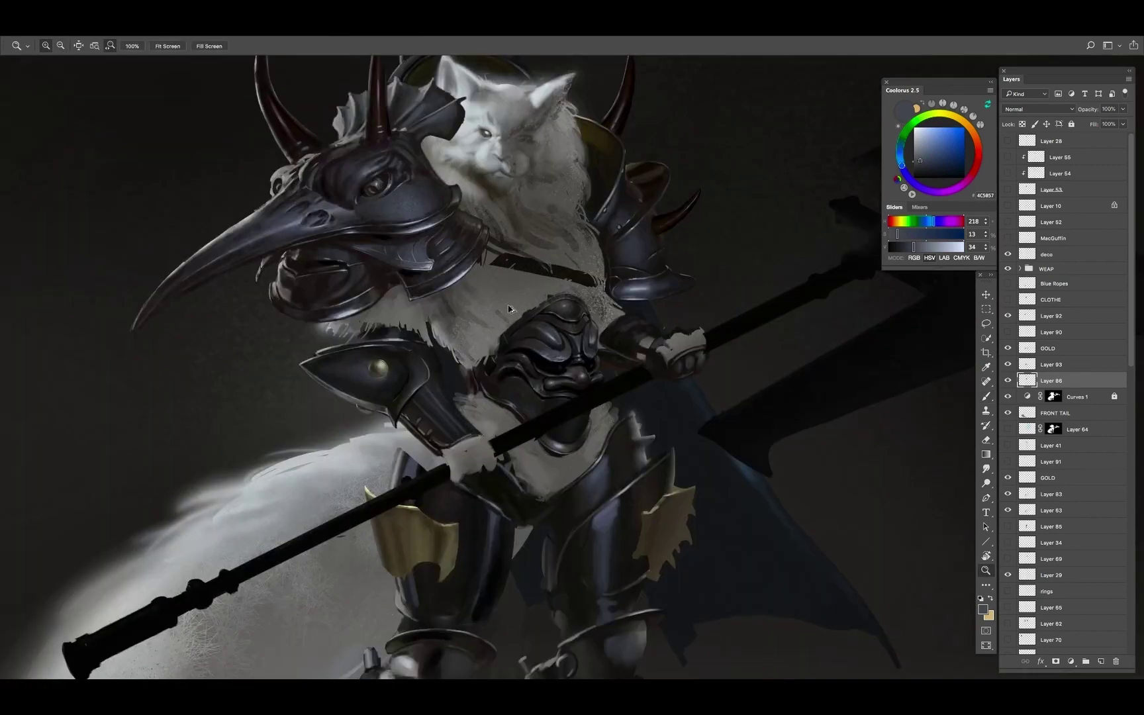
{"action": "left_click_drag", "start_coordinate": [484, 314], "coordinate": [470, 337]}
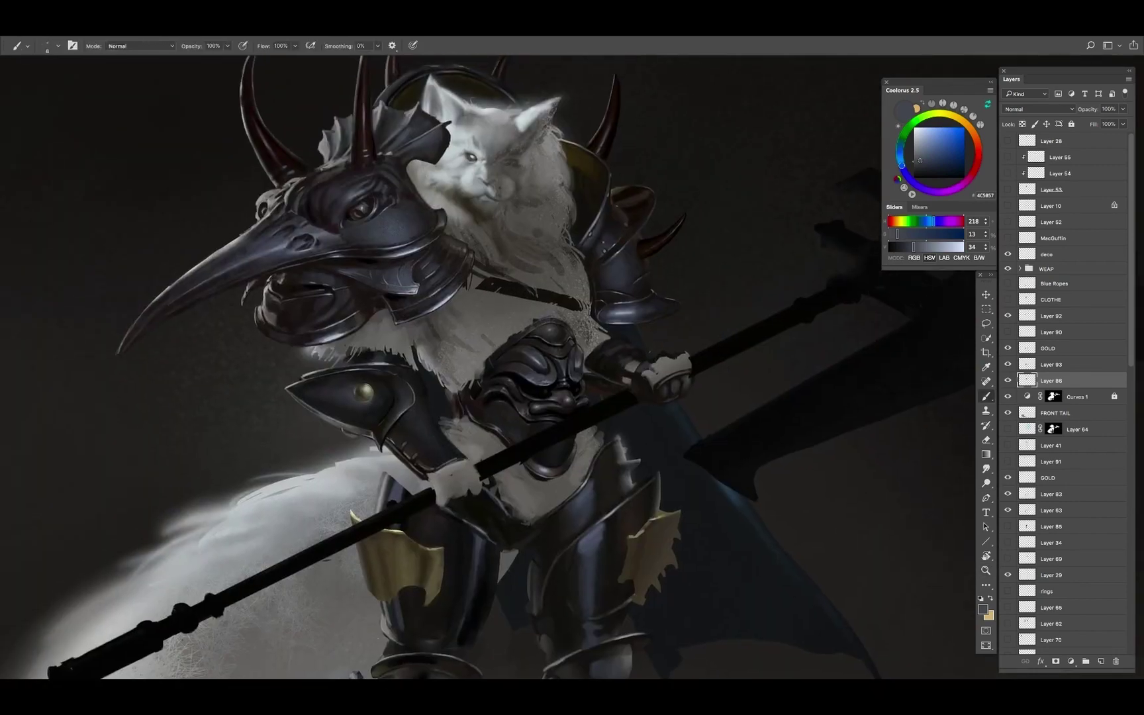
{"action": "left_click", "coordinate": [597, 286], "text": "alt"}
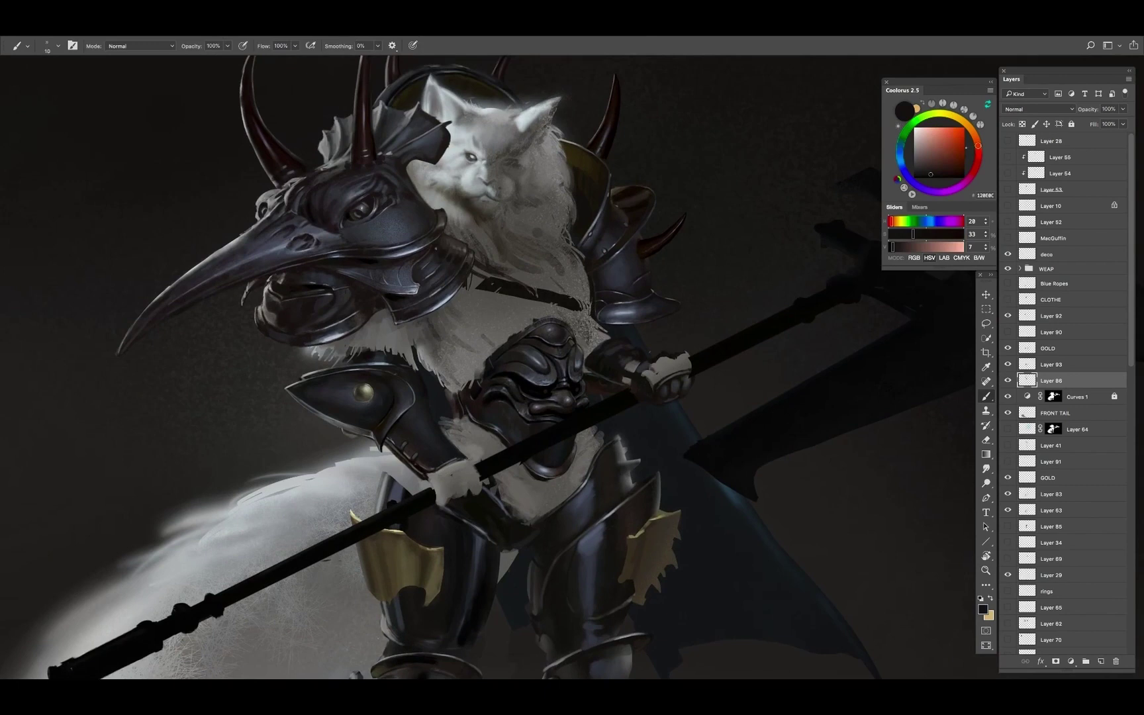
{"action": "left_click", "coordinate": [442, 221], "text": "alt"}
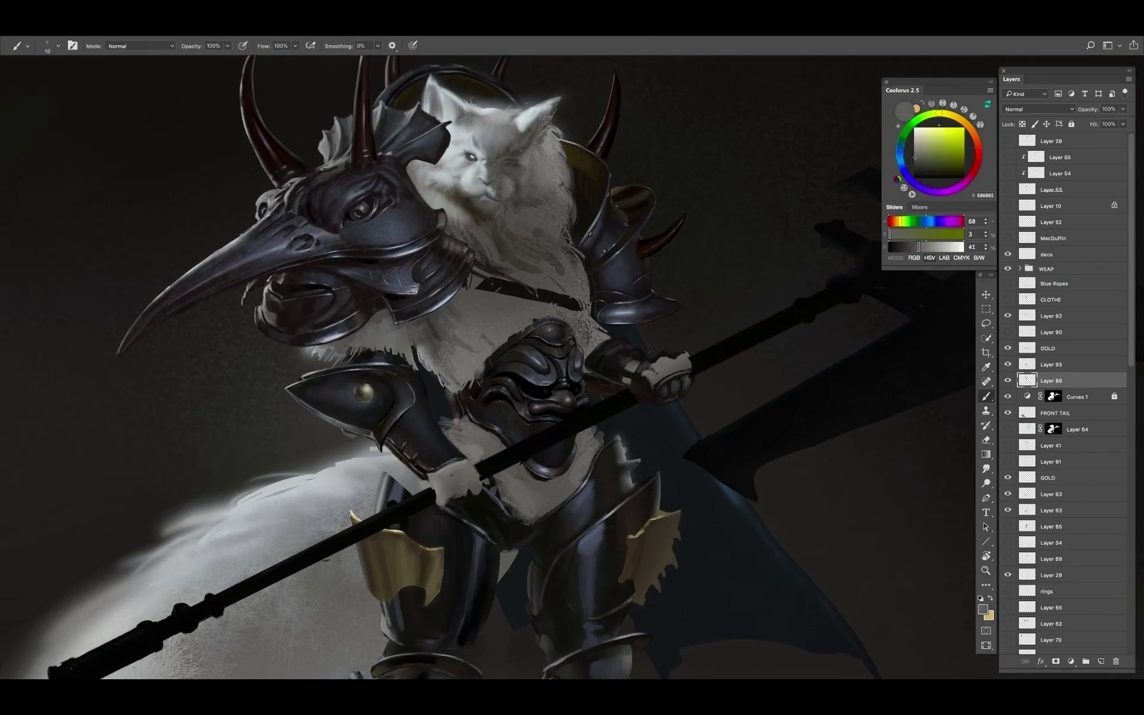
{"action": "scroll", "coordinate": [487, 368], "scroll_direction": "up", "scroll_amount": 2}
{"action": "scroll", "coordinate": [486, 368], "scroll_direction": "left", "scroll_amount": 3}
{"action": "left_click", "coordinate": [391, 404], "text": "alt"}
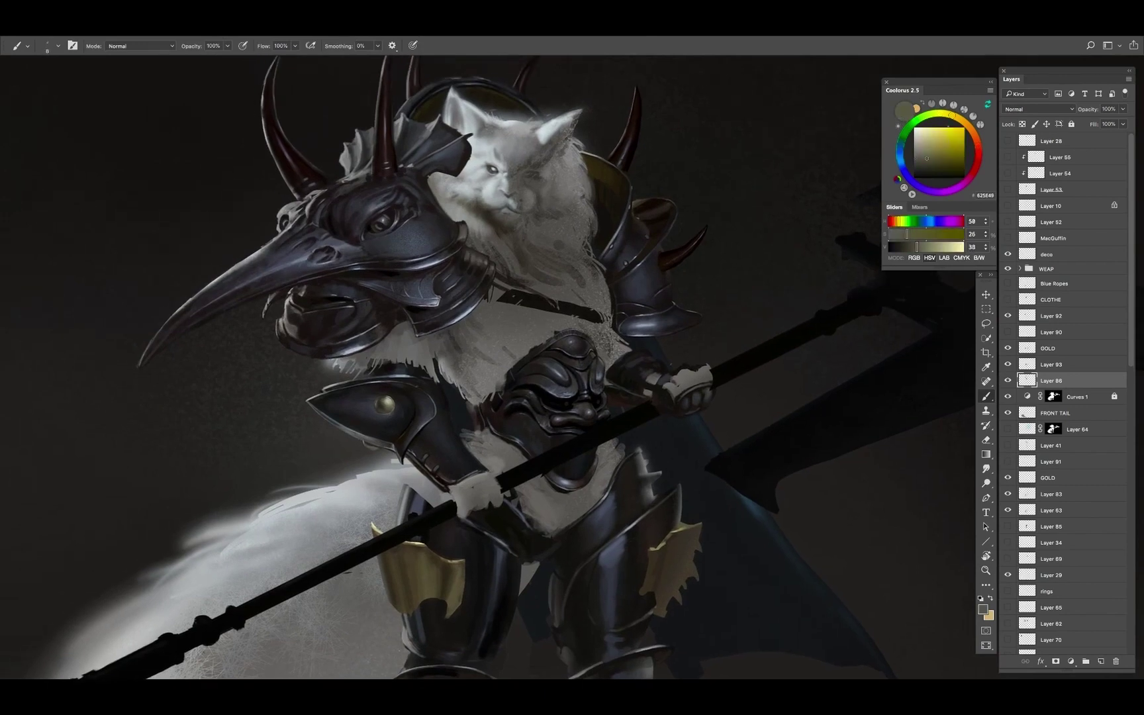
{"action": "left_click", "coordinate": [328, 228], "text": "alt"}
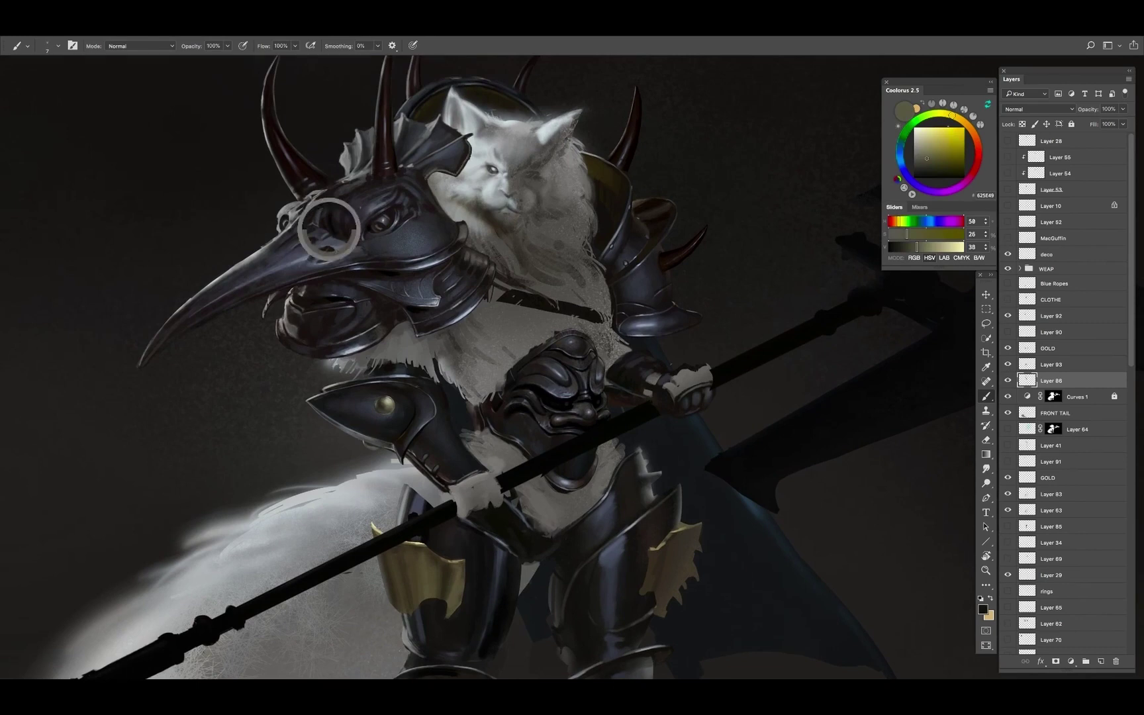
On the GOLD layer, pick dark gold and pale cream tones and shade the collar clasp
{"action": "left_click", "coordinate": [1033, 348]}
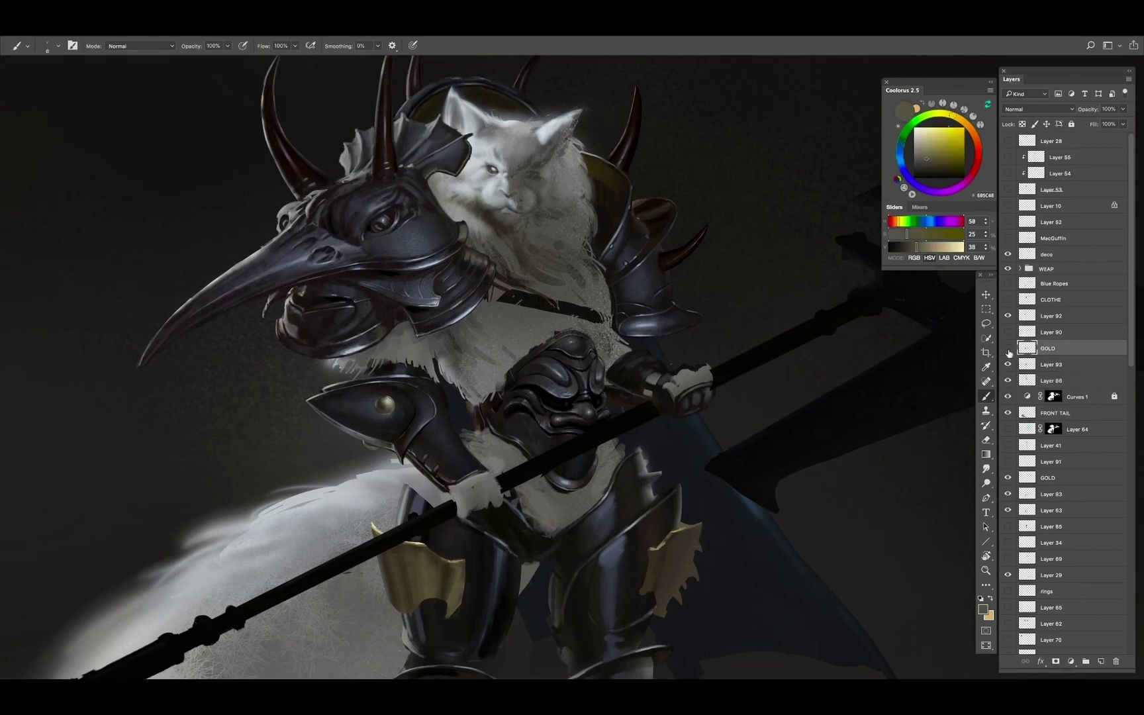
{"action": "left_click", "coordinate": [450, 556], "text": "alt"}
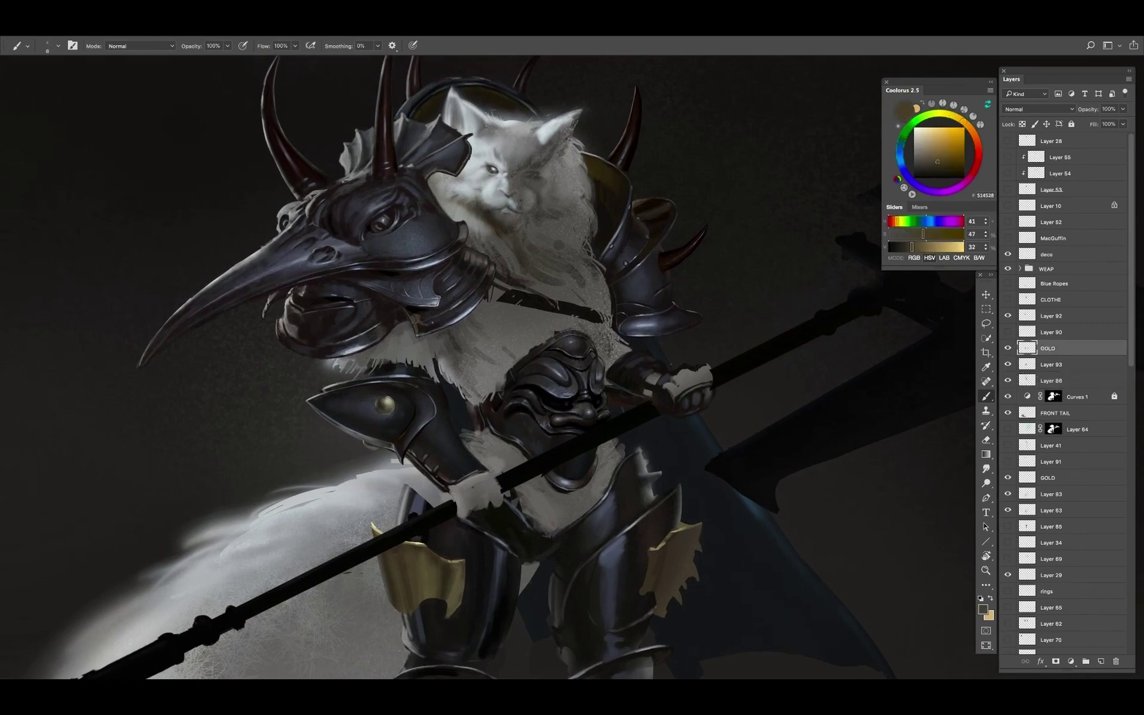
{"action": "left_click", "coordinate": [419, 536], "text": "alt"}
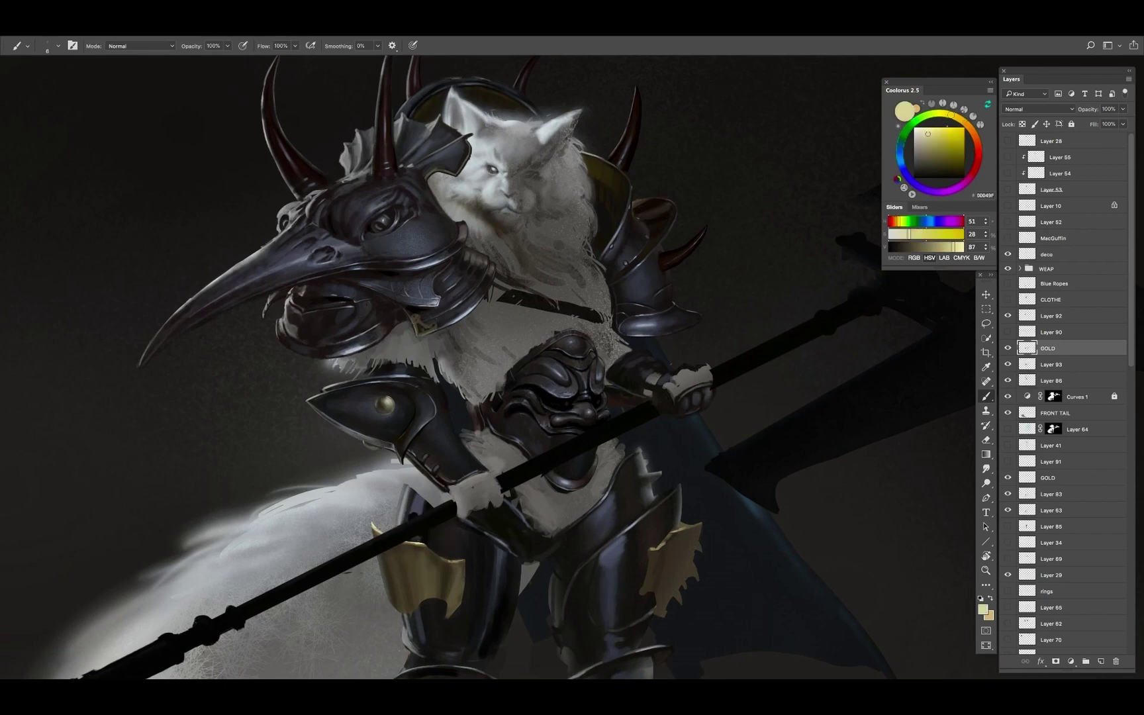
{"action": "left_click", "coordinate": [919, 131]}
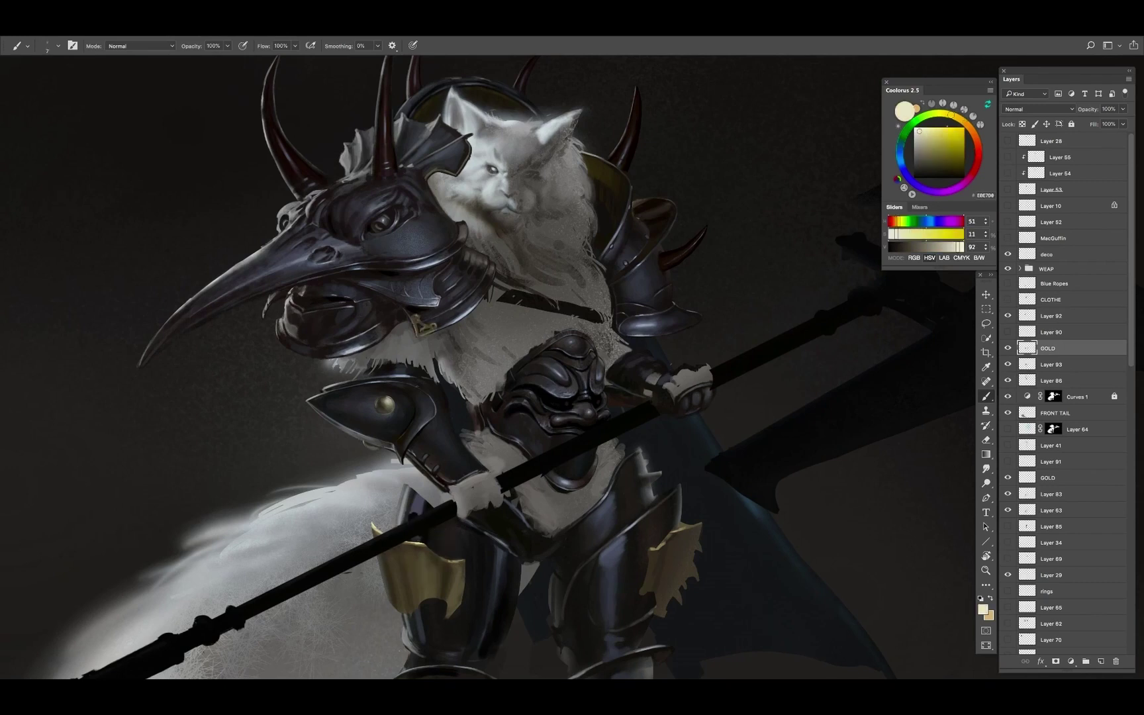
{"action": "left_click", "coordinate": [933, 156]}
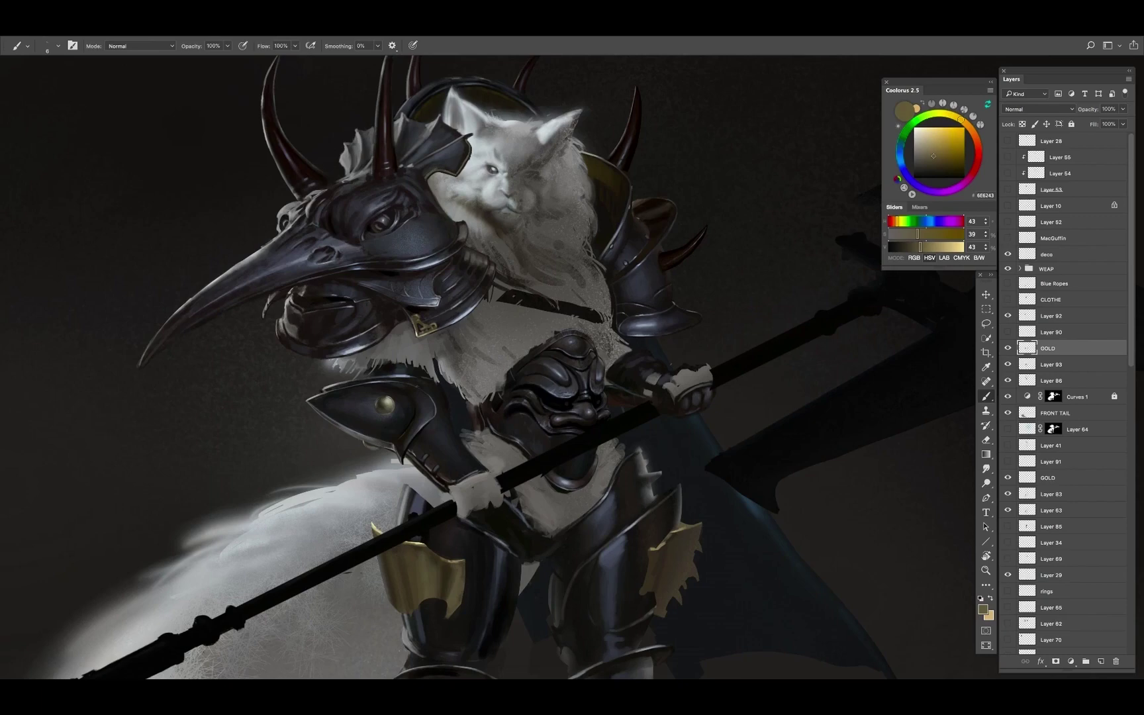
{"action": "left_click", "coordinate": [419, 329], "text": "alt"}
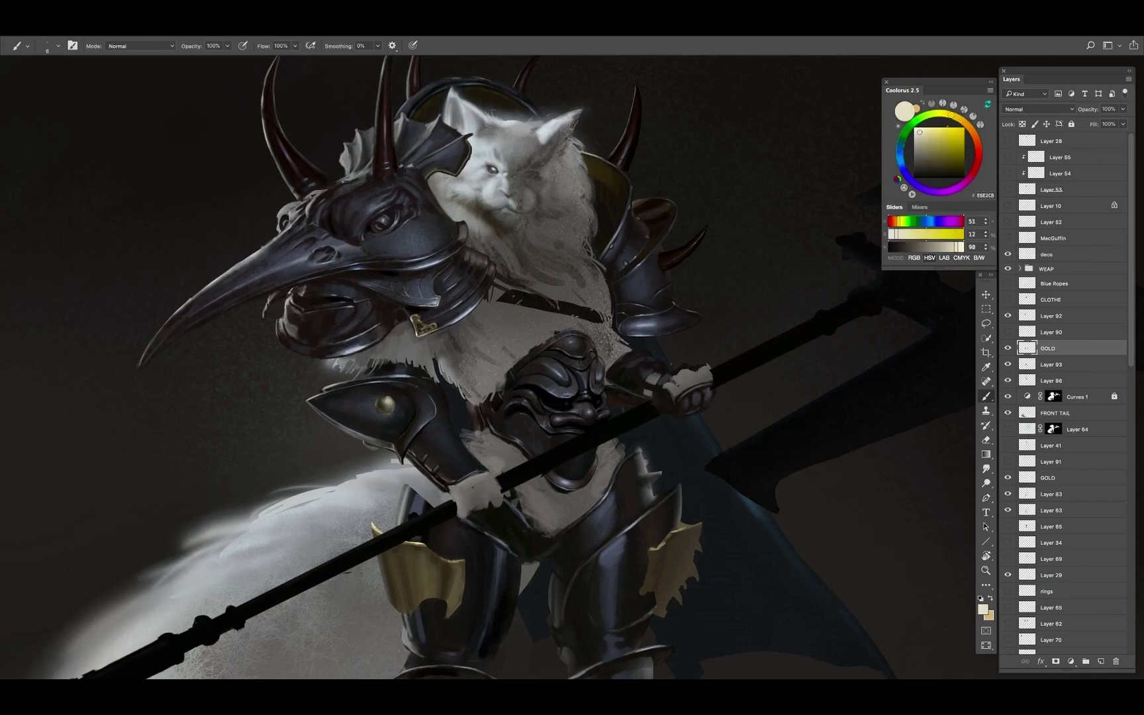
{"action": "left_click", "coordinate": [422, 324], "text": "alt"}
{"action": "left_click", "coordinate": [423, 321], "text": "alt"}
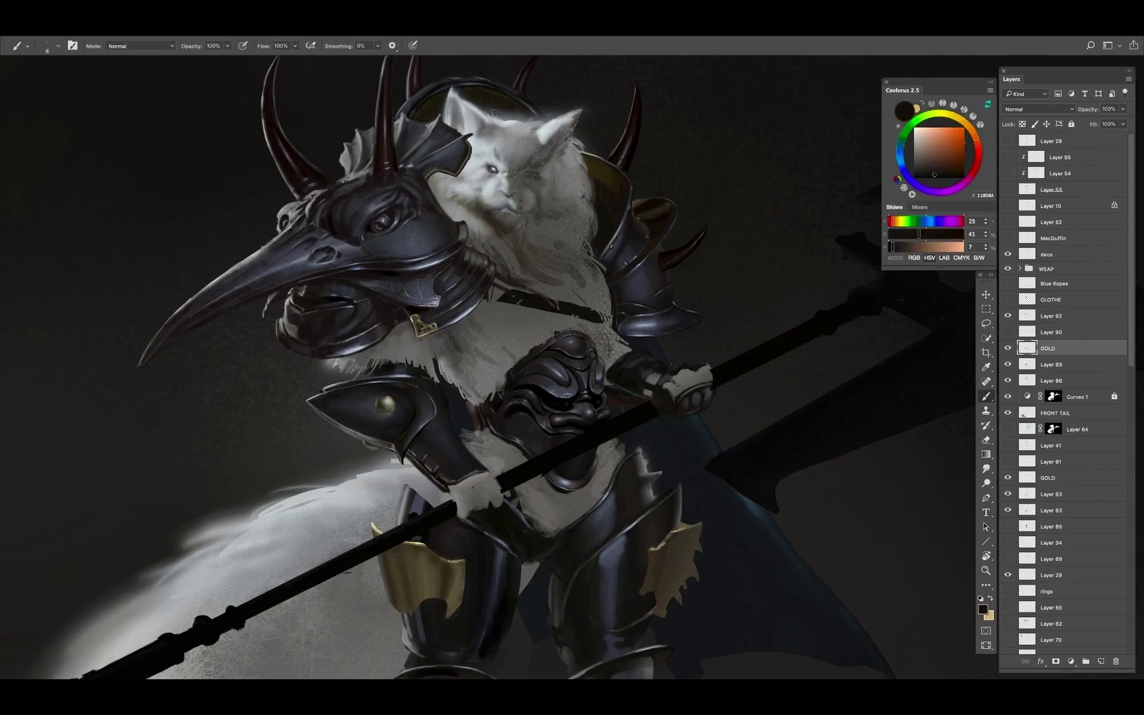
{"action": "key", "text": "h"}
{"action": "left_click_drag", "start_coordinate": [423, 322], "coordinate": [437, 323]}
Zoom in on the clasp and detail it with dark olive, deep gold and pale cream
{"action": "left_click", "coordinate": [437, 323], "text": "alt"}
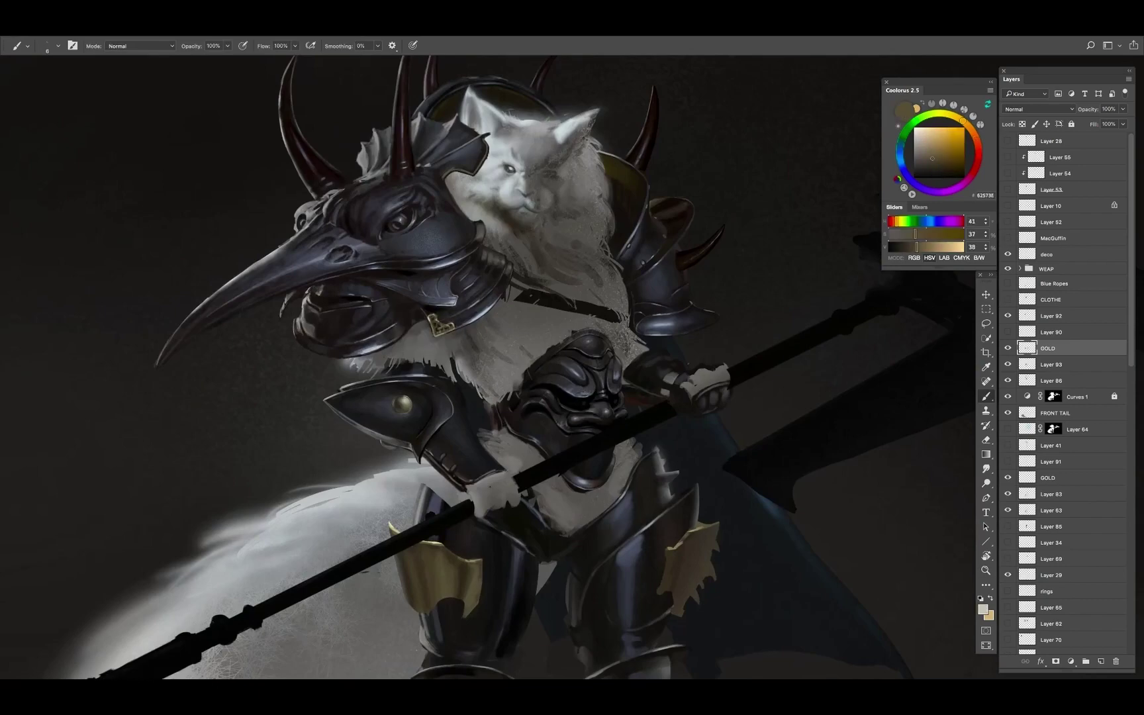
{"action": "left_click", "coordinate": [437, 323], "text": "alt"}
{"action": "left_click", "coordinate": [431, 317], "text": "alt"}
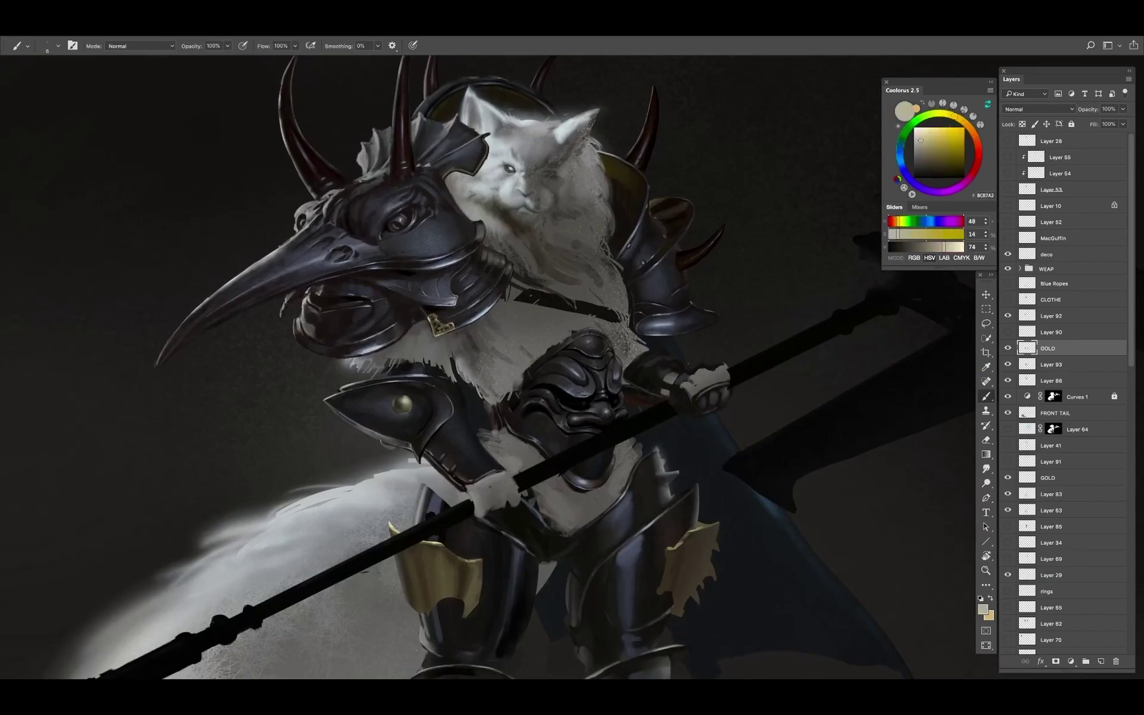
{"action": "key", "text": "h"}
{"action": "left_click_drag", "start_coordinate": [431, 317], "coordinate": [432, 316]}
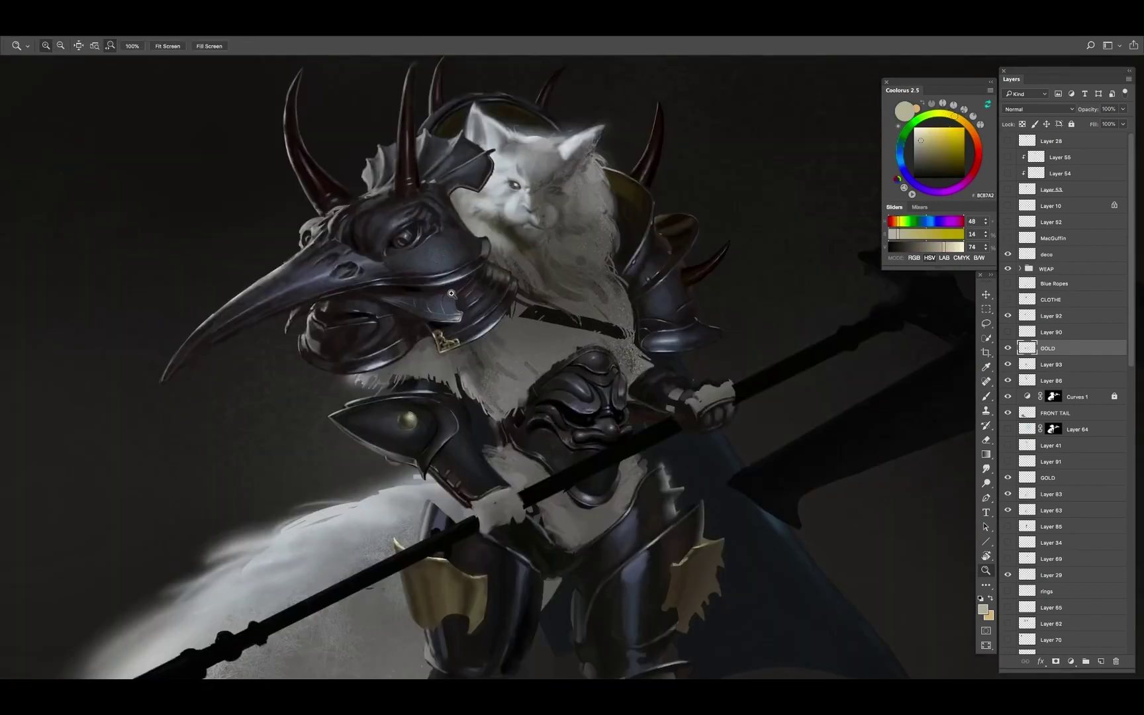
{"action": "scroll", "coordinate": [431, 317], "scroll_direction": "up", "scroll_amount": 3}
{"action": "left_click", "coordinate": [432, 316], "text": "alt"}
{"action": "left_click", "coordinate": [437, 323], "text": "alt"}
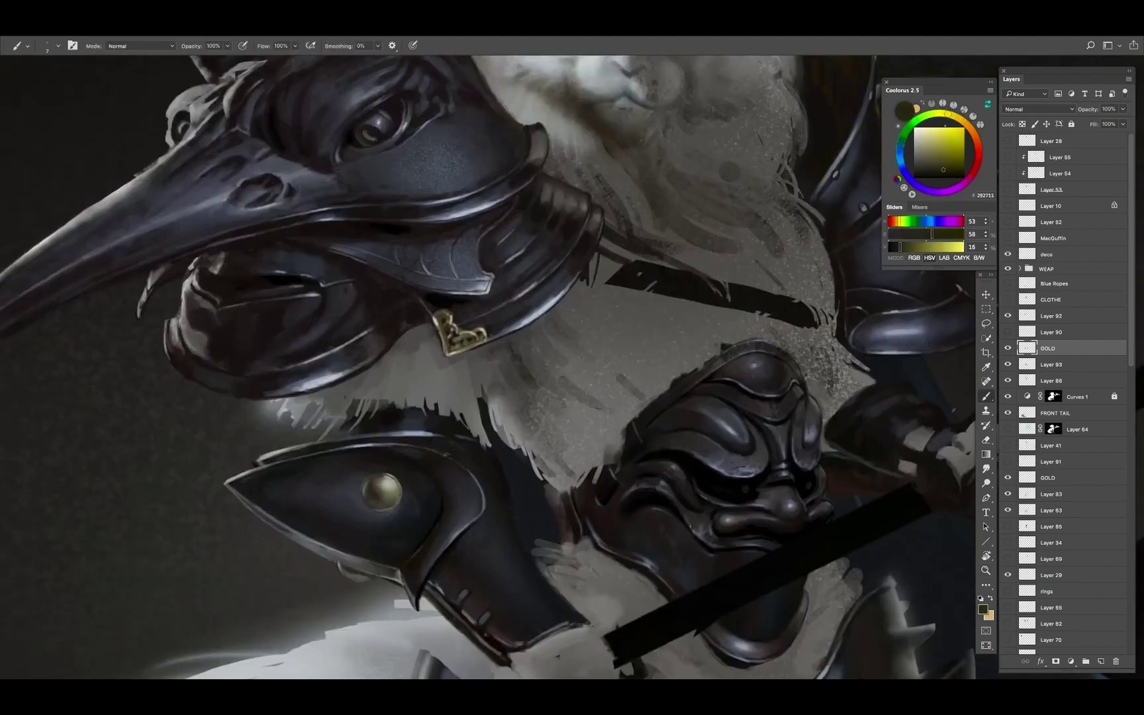
{"action": "left_click", "coordinate": [438, 325], "text": "alt"}
{"action": "left_click", "coordinate": [440, 331], "text": "alt"}
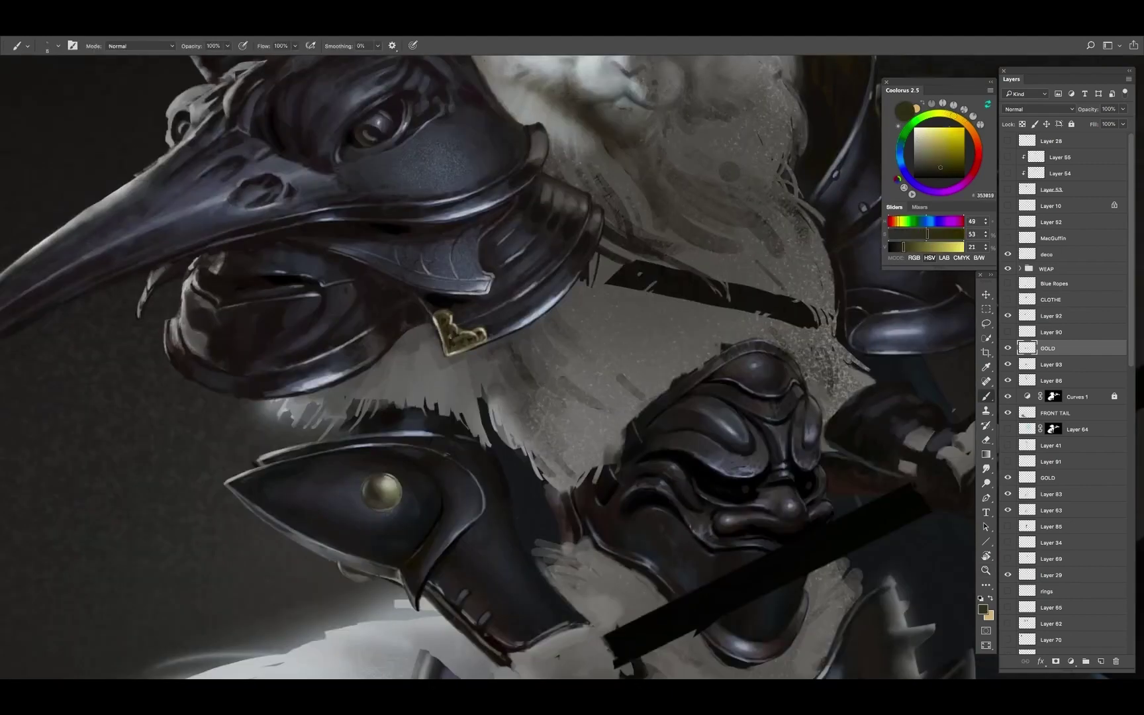
{"action": "left_click", "coordinate": [455, 312], "text": "alt"}
Rework the collar with sampled dark olive, pale grey and dark brown, briefly erasing
{"action": "scroll", "coordinate": [487, 367], "scroll_direction": "down", "scroll_amount": 5}
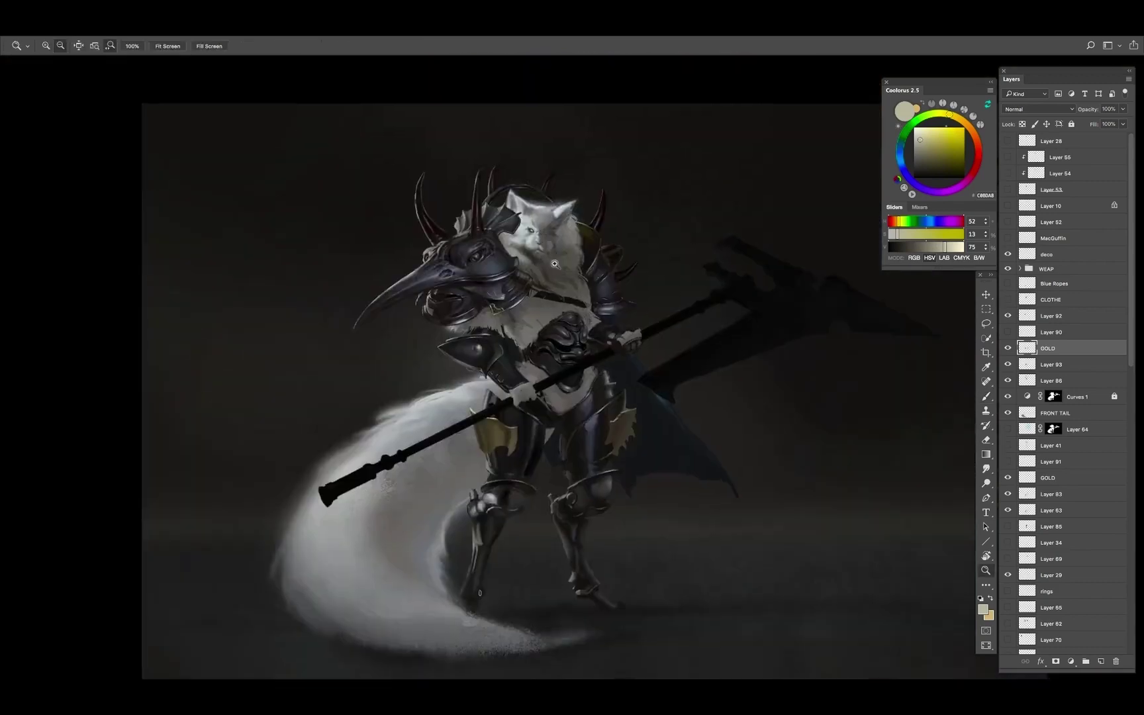
{"action": "scroll", "coordinate": [487, 367], "scroll_direction": "up", "scroll_amount": 3}
{"action": "scroll", "coordinate": [488, 367], "scroll_direction": "down", "scroll_amount": 5}
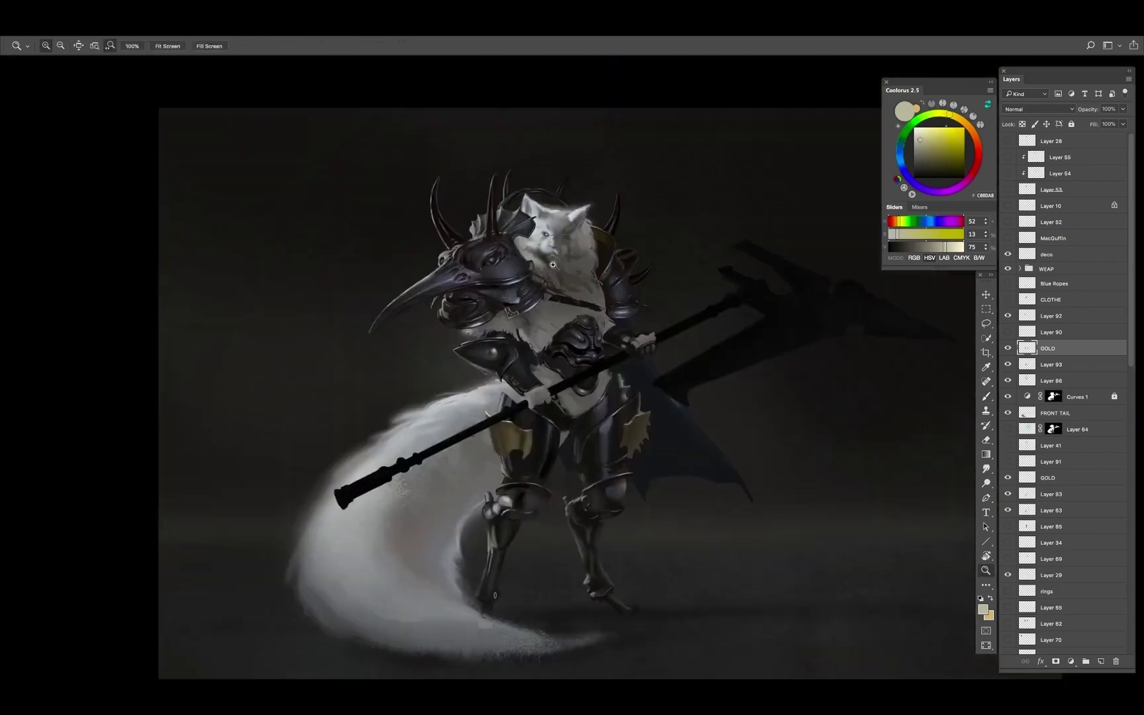
{"action": "scroll", "coordinate": [488, 368], "scroll_direction": "up", "scroll_amount": 5}
{"action": "left_click", "coordinate": [529, 325], "text": "alt"}
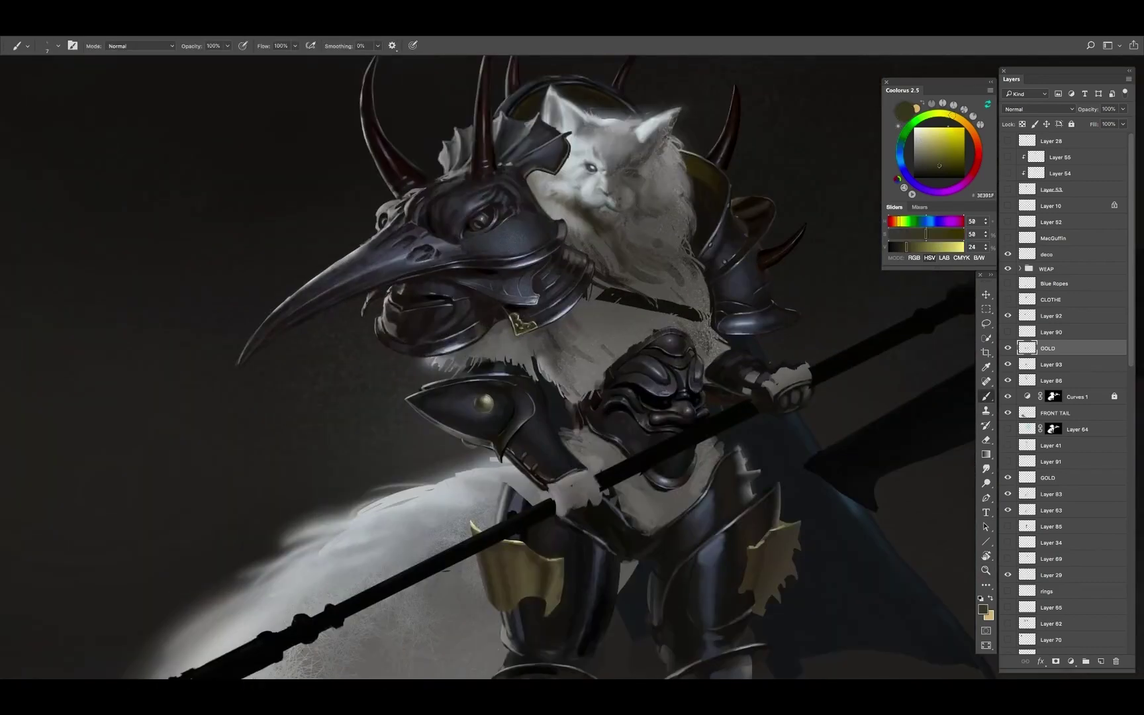
{"action": "left_click", "coordinate": [516, 315], "text": "alt"}
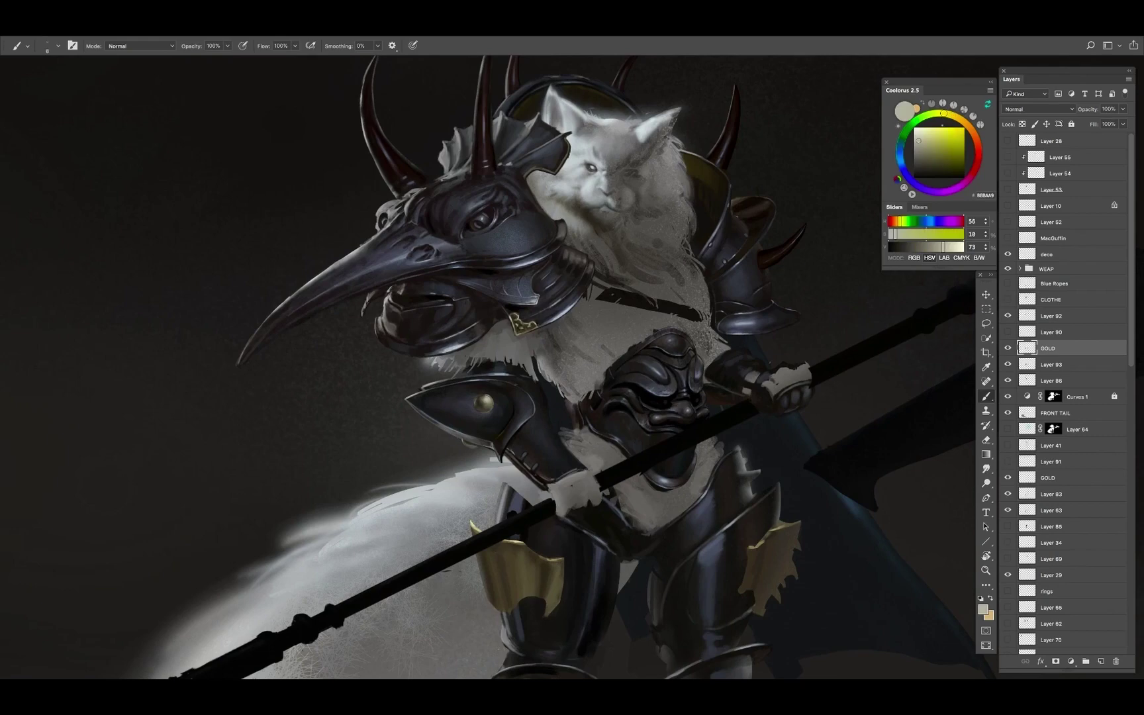
{"action": "scroll", "coordinate": [561, 276], "scroll_direction": "down", "scroll_amount": 5}
{"action": "scroll", "coordinate": [540, 291], "scroll_direction": "up", "scroll_amount": 5}
{"action": "left_click", "coordinate": [559, 547], "text": "alt"}
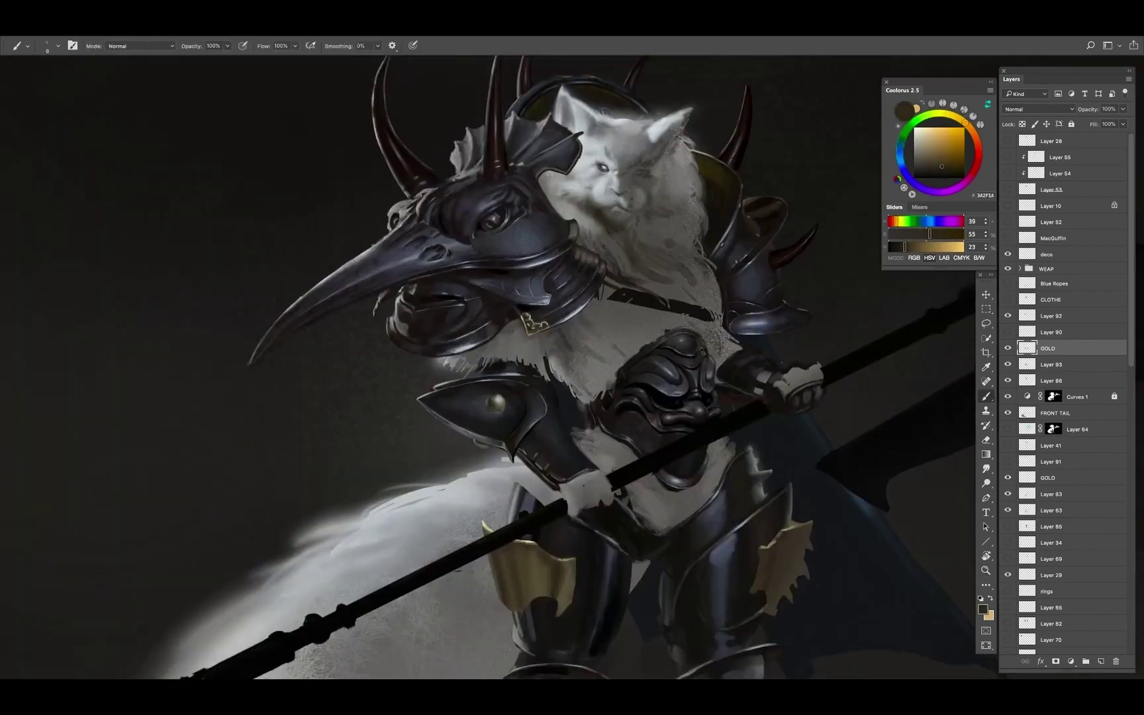
{"action": "key", "text": "e"}
{"action": "key", "text": "b"}
Alternate light cream and dark gold strokes to sharpen the clasp's highlights and edges
{"action": "left_click", "coordinate": [534, 322], "text": "alt"}
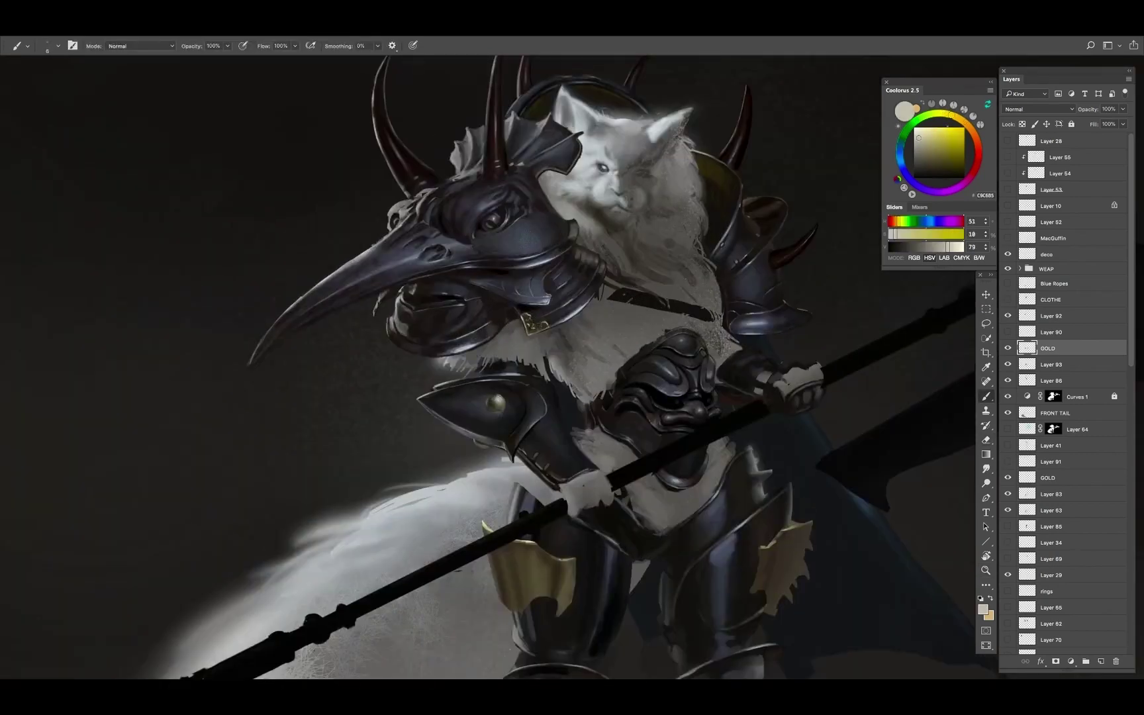
{"action": "scroll", "coordinate": [583, 264], "scroll_direction": "down", "scroll_amount": 5}
{"action": "scroll", "coordinate": [586, 264], "scroll_direction": "up", "scroll_amount": 5}
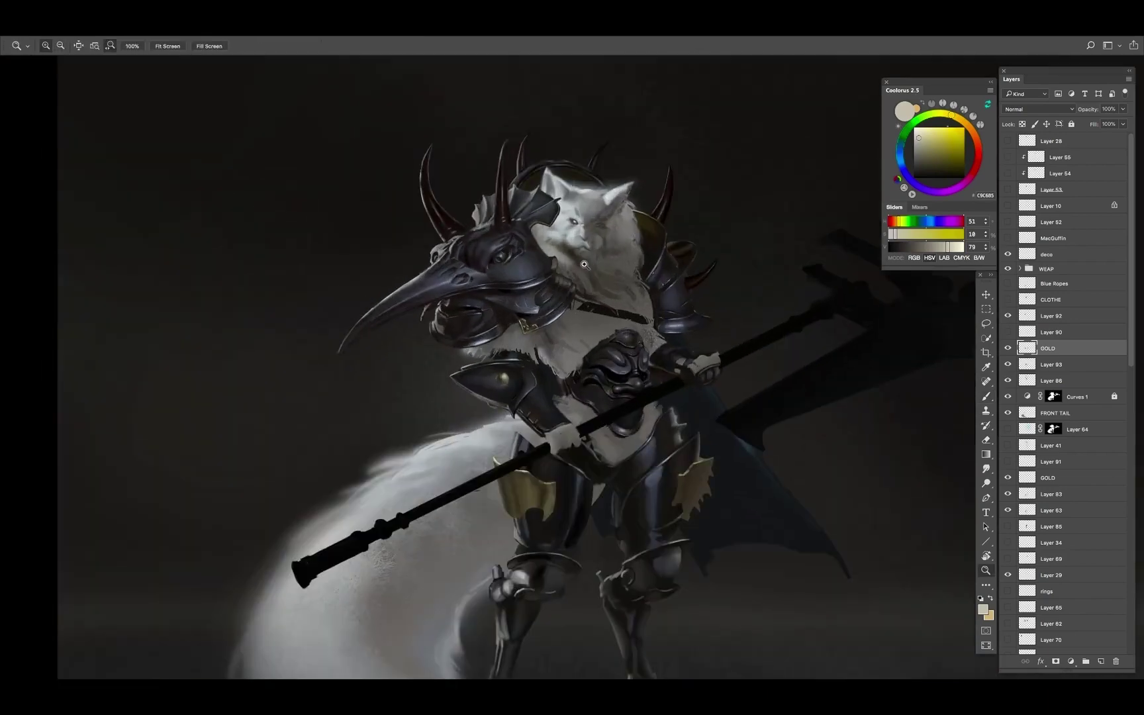
{"action": "left_click", "coordinate": [531, 334], "text": "alt"}
{"action": "left_click", "coordinate": [546, 302], "text": "alt"}
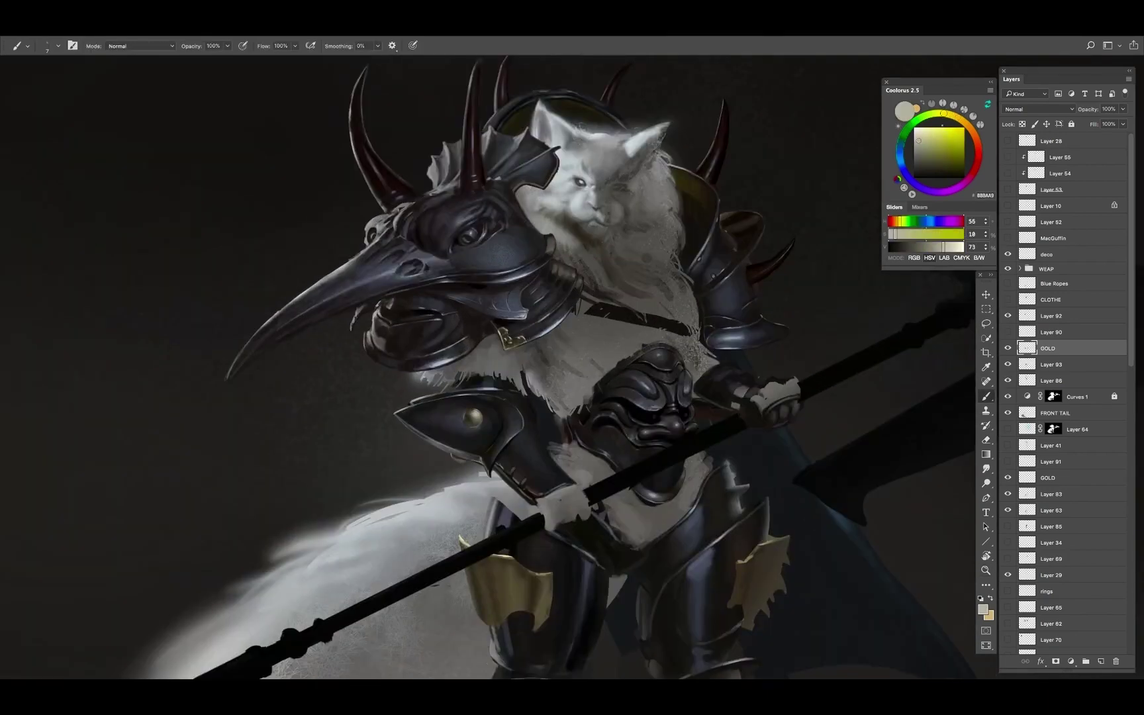
{"action": "scroll", "coordinate": [529, 308], "scroll_direction": "down", "scroll_amount": 5}
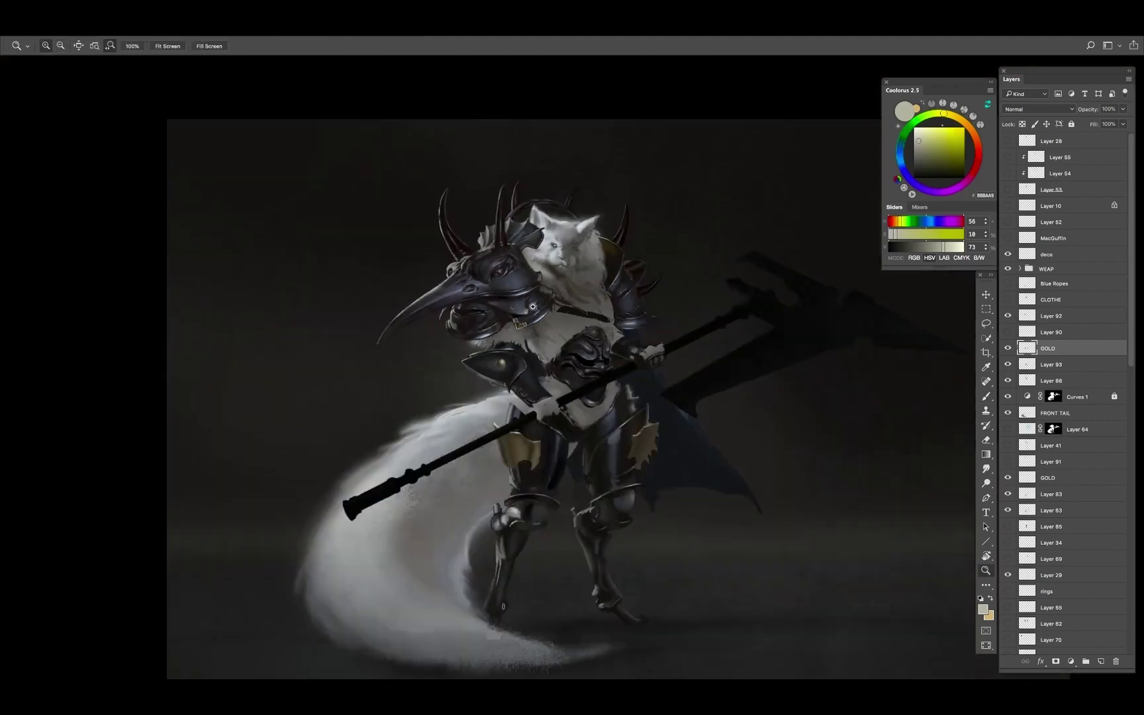
{"action": "scroll", "coordinate": [530, 308], "scroll_direction": "up", "scroll_amount": 5}
{"action": "left_click", "coordinate": [529, 309], "text": "alt"}
{"action": "left_click", "coordinate": [518, 321], "text": "alt"}
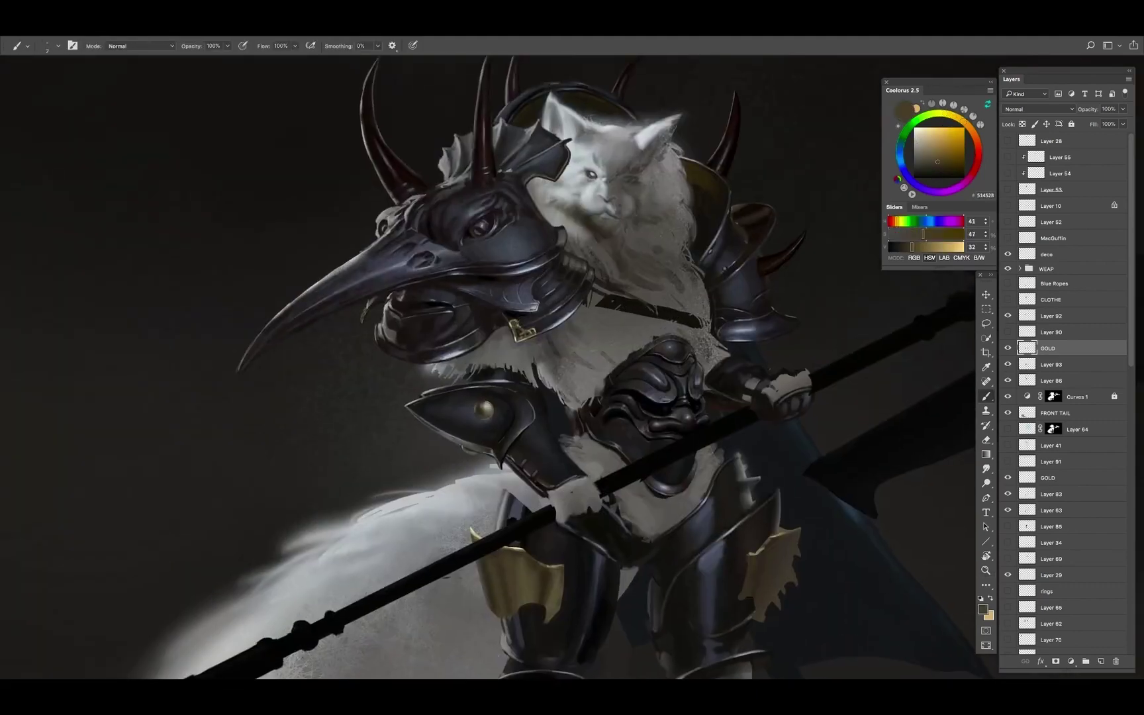
{"action": "left_click", "coordinate": [513, 324], "text": "alt"}
{"action": "left_click", "coordinate": [529, 322], "text": "alt"}
{"action": "left_click", "coordinate": [513, 318], "text": "alt"}
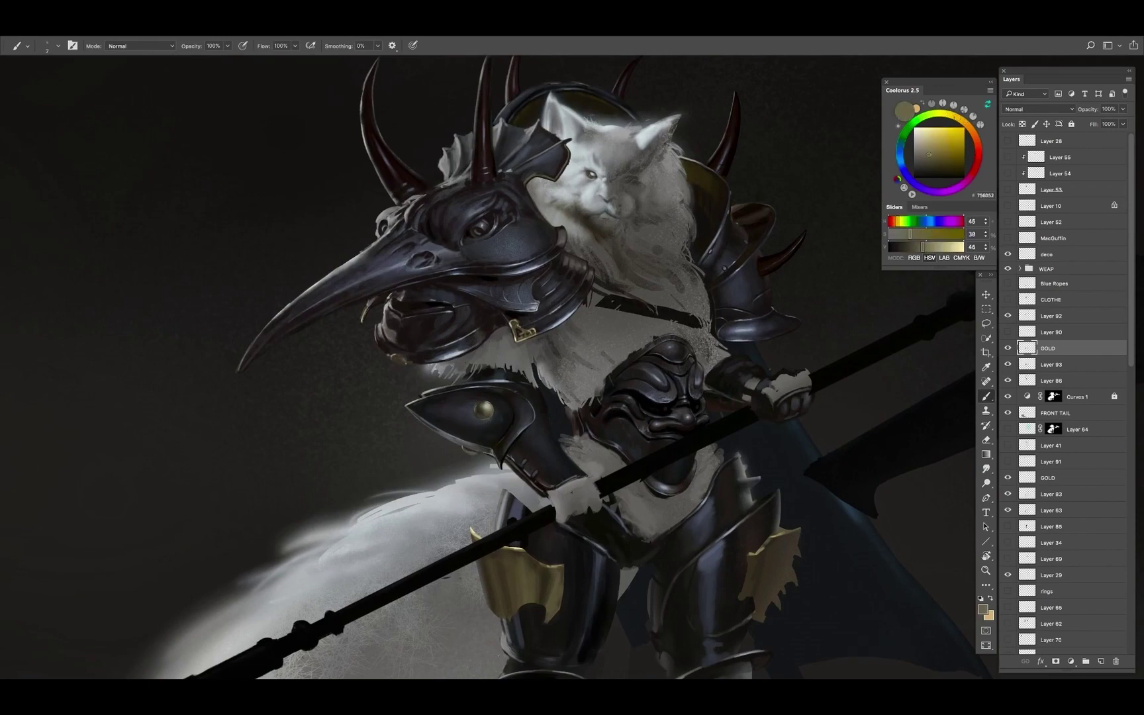
{"action": "left_click", "coordinate": [395, 337], "text": "alt"}
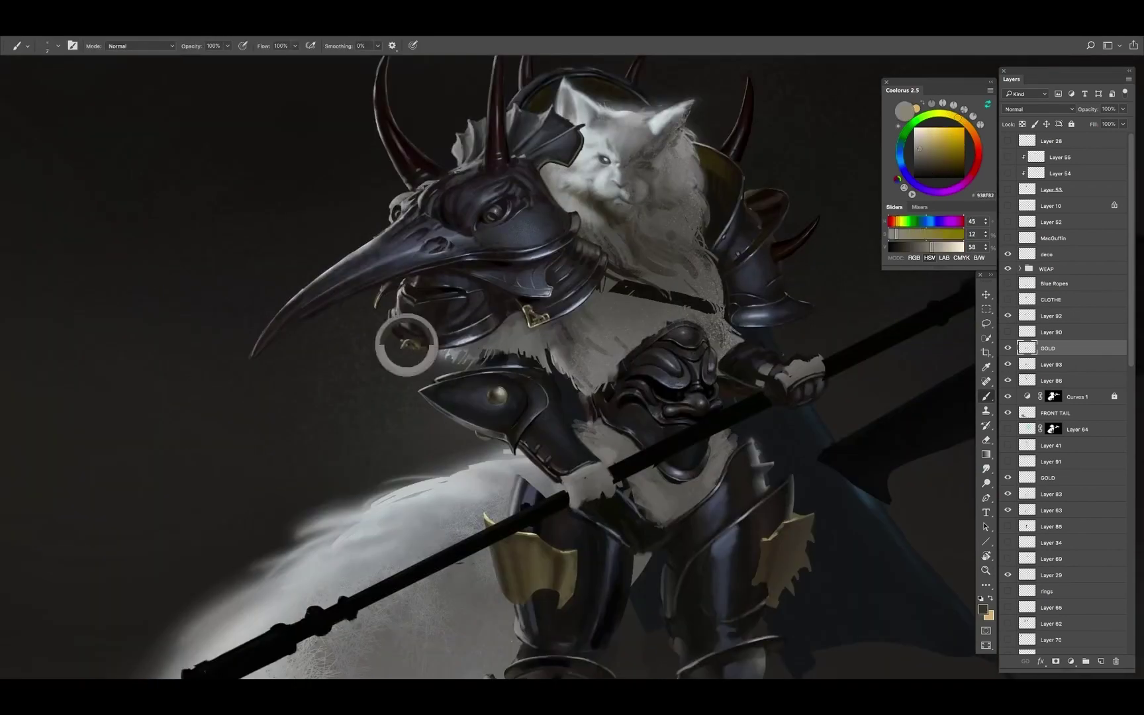
{"action": "left_click", "coordinate": [410, 337], "text": "alt"}
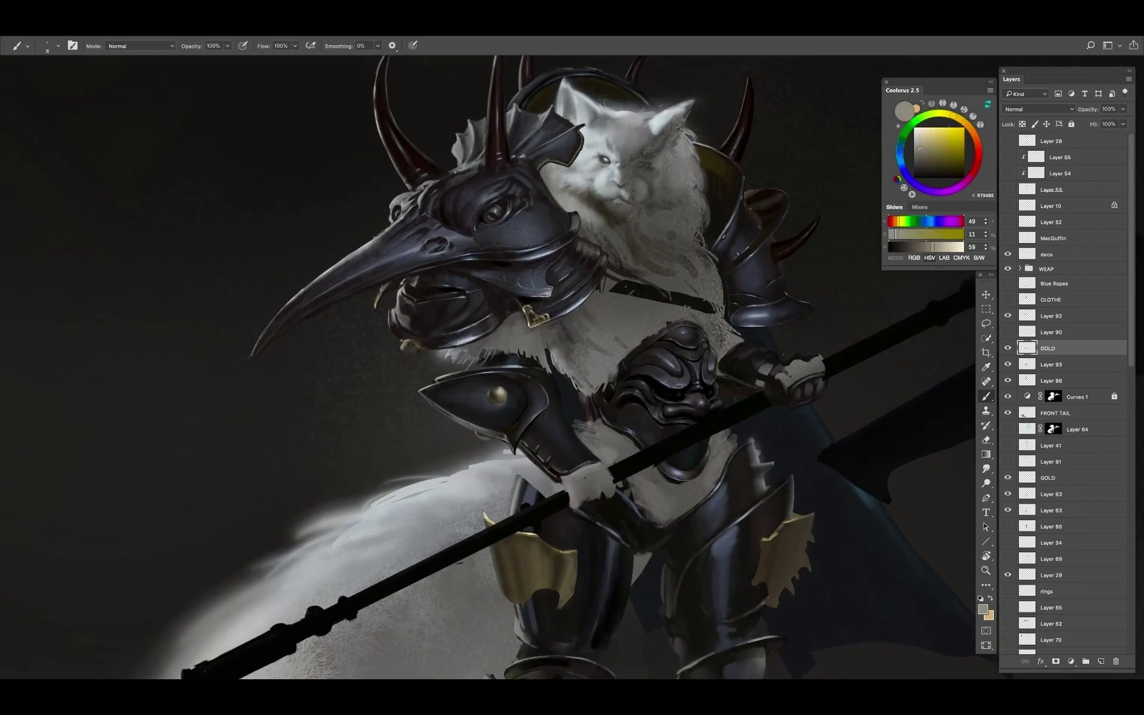
Zoom in on the beaked helmet and sample its near-black and pale gold tones
{"action": "left_click", "coordinate": [410, 336], "text": "alt"}
{"action": "key", "text": "ctrl+0"}
{"action": "key", "text": "ctrl+plus"}
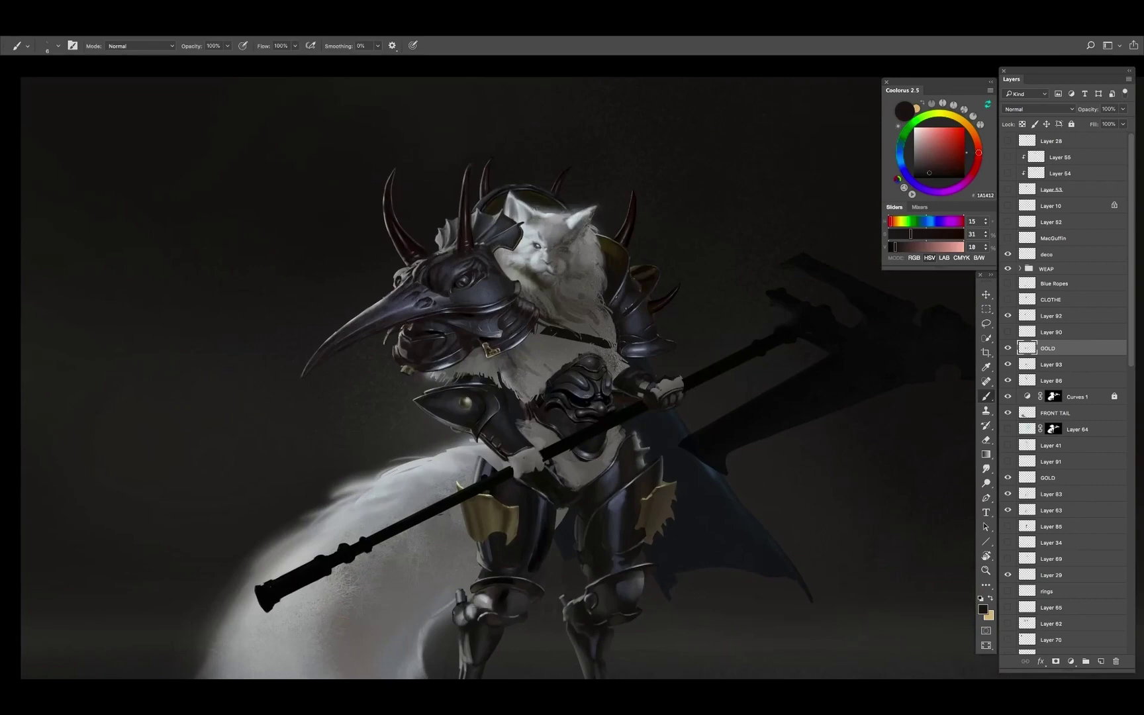
{"action": "key", "text": "ctrl+plus"}
{"action": "left_click", "coordinate": [465, 338], "text": "alt"}
{"action": "key", "text": "ctrl+plus"}
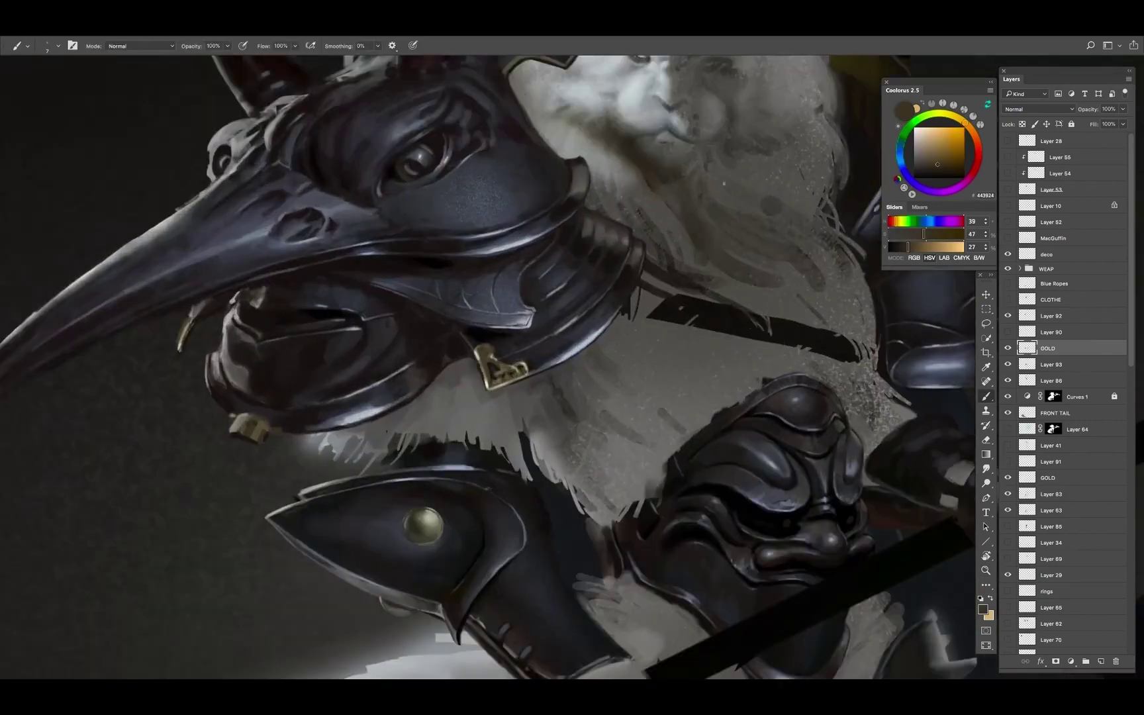
{"action": "left_click", "coordinate": [499, 310], "text": "alt"}
{"action": "key", "text": "z"}
{"action": "key", "text": "ctrl+0"}
{"action": "key", "text": "ctrl+plus"}
{"action": "key", "text": "b"}
{"action": "left_click", "coordinate": [417, 335], "text": "alt"}
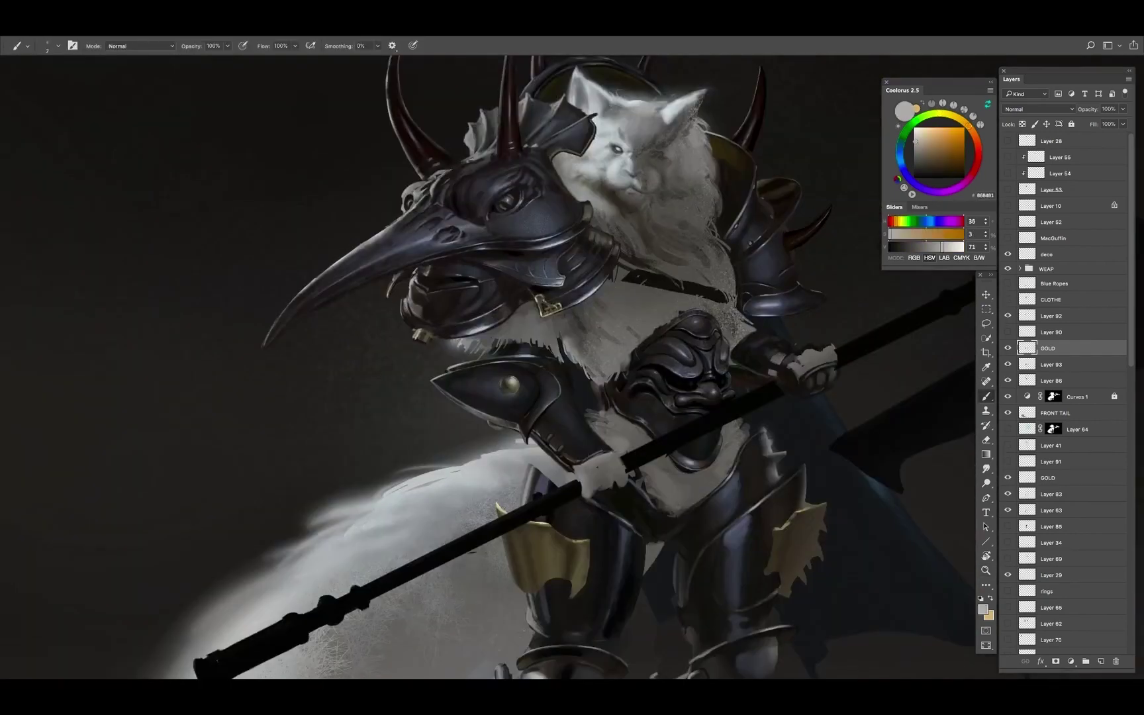
{"action": "key", "text": "z"}
{"action": "key", "text": "ctrl+plus"}
{"action": "key", "text": "b"}
{"action": "left_click", "coordinate": [418, 330], "text": "alt"}
{"action": "left_click", "coordinate": [442, 336], "text": "alt"}
{"action": "left_click", "coordinate": [668, 281], "text": "alt"}
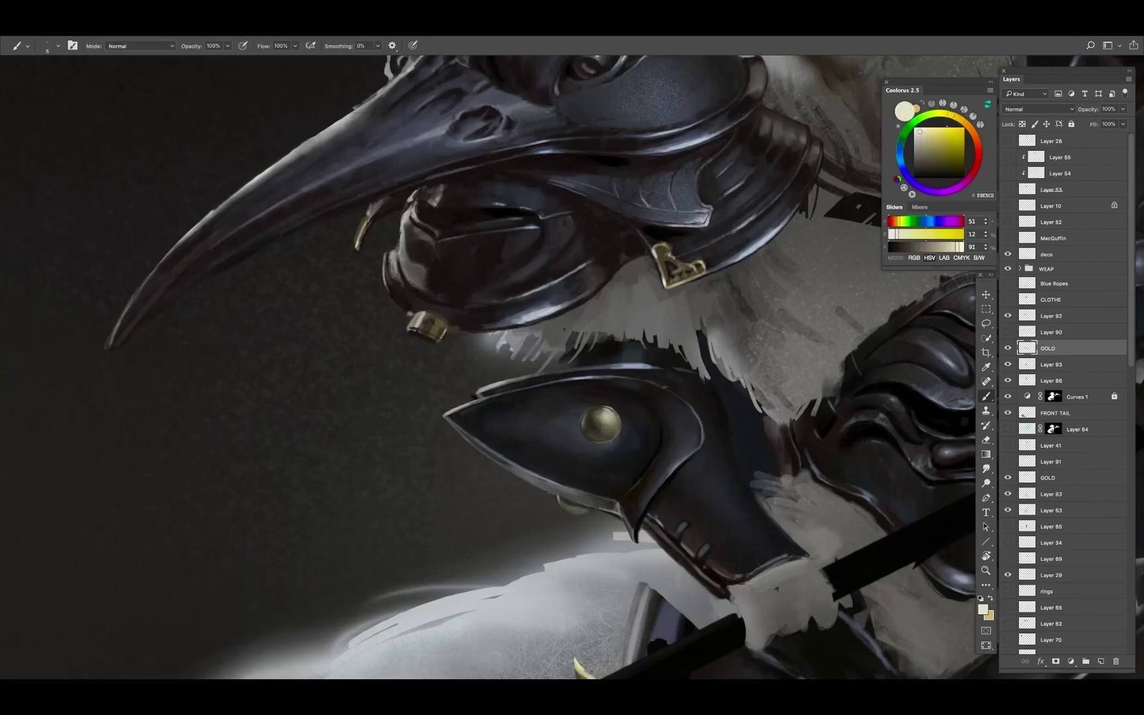
Sample the helmet's dark brown and olive gold, then paint dark strokes over the jaw ornament
{"action": "key", "text": "z"}
{"action": "key", "text": "ctrl+0"}
{"action": "left_click", "coordinate": [486, 265]}
{"action": "key", "text": "b"}
{"action": "left_click", "coordinate": [440, 283], "text": "alt"}
{"action": "left_click", "coordinate": [441, 283], "text": "alt"}
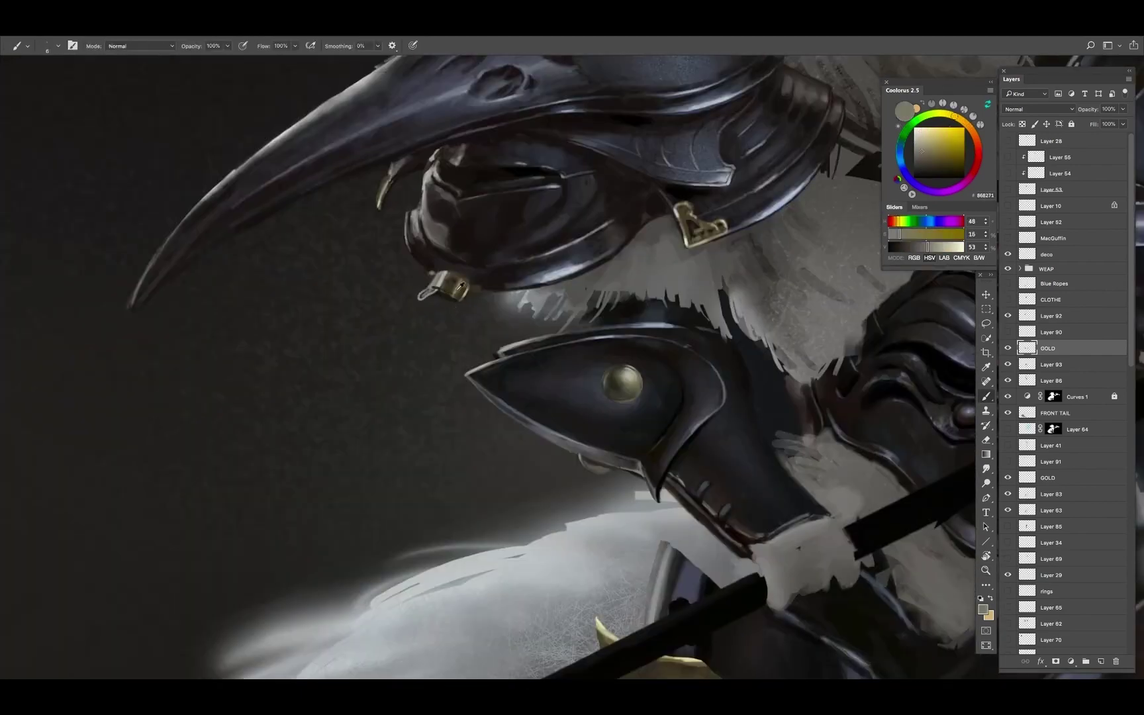
{"action": "left_click", "coordinate": [440, 283], "text": "alt"}
{"action": "left_click", "coordinate": [440, 296], "text": "alt"}
{"action": "left_click", "coordinate": [441, 296], "text": "alt"}
{"action": "left_click", "coordinate": [440, 296], "text": "alt"}
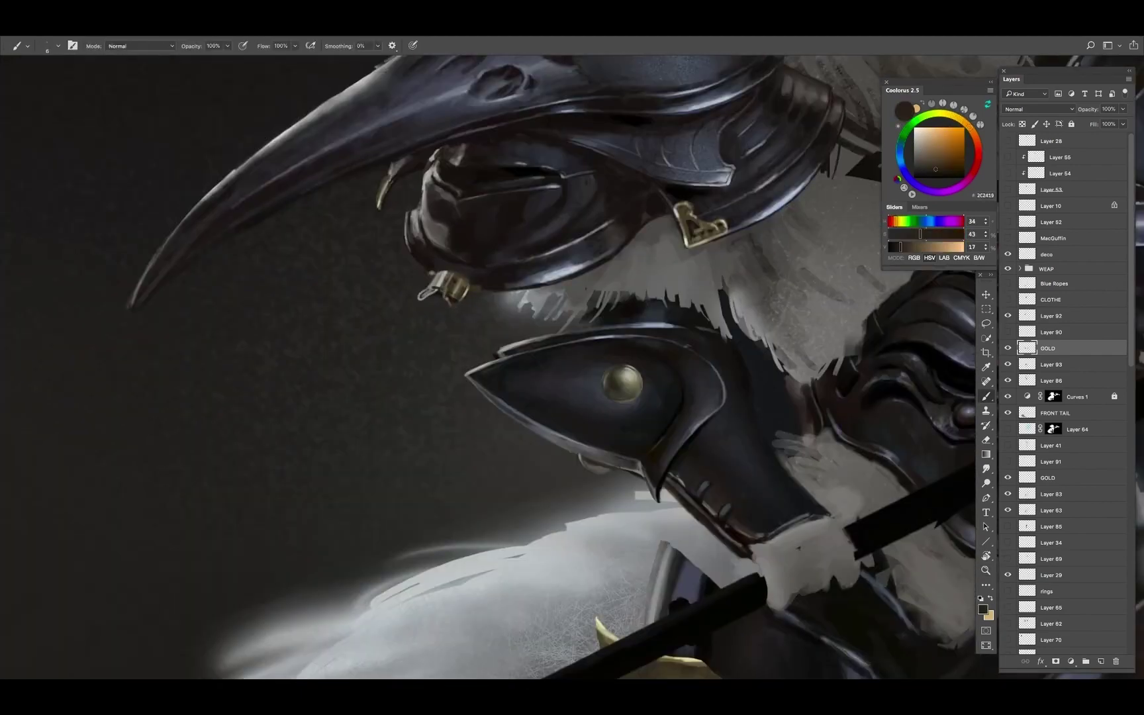
{"action": "left_click", "coordinate": [440, 296], "text": "alt"}
{"action": "left_click", "coordinate": [463, 281], "text": "alt"}
{"action": "mouse_move", "coordinate": [464, 282]}
{"action": "left_mouse_down"}
{"action": "mouse_move", "coordinate": [489, 259]}
{"action": "mouse_move", "coordinate": [467, 255]}
{"action": "left_mouse_up"}
{"action": "key", "text": "bracketright"}
{"action": "key", "text": "bracketright"}
{"action": "key", "text": "bracketright"}
{"action": "key", "text": "bracketright"}
{"action": "key", "text": "bracketleft"}
{"action": "key", "text": "bracketleft"}
{"action": "key", "text": "bracketleft"}
{"action": "key", "text": "bracketleft"}
{"action": "left_click", "coordinate": [474, 239], "text": "alt"}
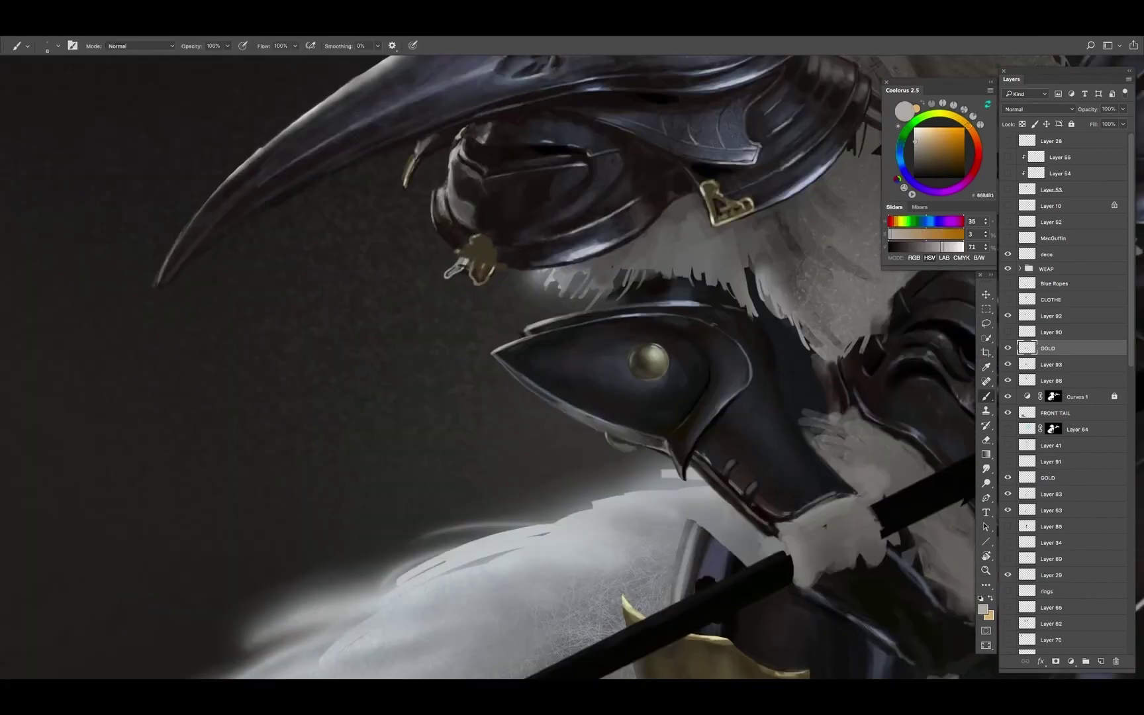
Reshape the gold jaw ornament with small dark brown strokes and a light highlight
{"action": "left_click", "coordinate": [482, 270], "text": "alt"}
{"action": "left_click", "coordinate": [473, 253], "text": "alt"}
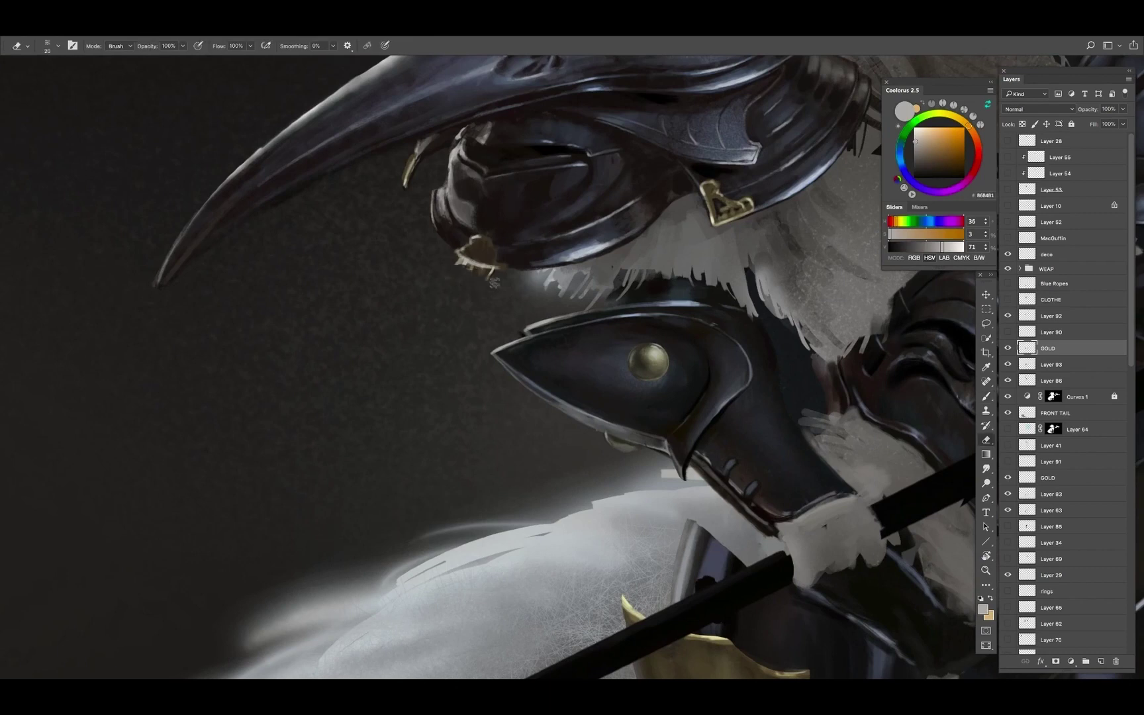
{"action": "left_click", "coordinate": [476, 258], "text": "alt"}
{"action": "mouse_move", "coordinate": [467, 265]}
{"action": "left_mouse_down"}
{"action": "mouse_move", "coordinate": [488, 255]}
{"action": "mouse_move", "coordinate": [462, 246]}
{"action": "mouse_move", "coordinate": [494, 245]}
{"action": "left_mouse_up"}
{"action": "left_click", "coordinate": [488, 255], "text": "alt"}
{"action": "left_click", "coordinate": [463, 248], "text": "alt"}
{"action": "left_click", "coordinate": [493, 246], "text": "alt"}
{"action": "left_click", "coordinate": [477, 258], "text": "alt"}
{"action": "key", "text": "bracketright"}
{"action": "left_click", "coordinate": [493, 246], "text": "alt"}
Check the whole figure, then sample near-black and gold for the ornament's final shading
{"action": "key", "text": "h"}
{"action": "key", "text": "bracketleft"}
{"action": "key", "text": "bracketleft"}
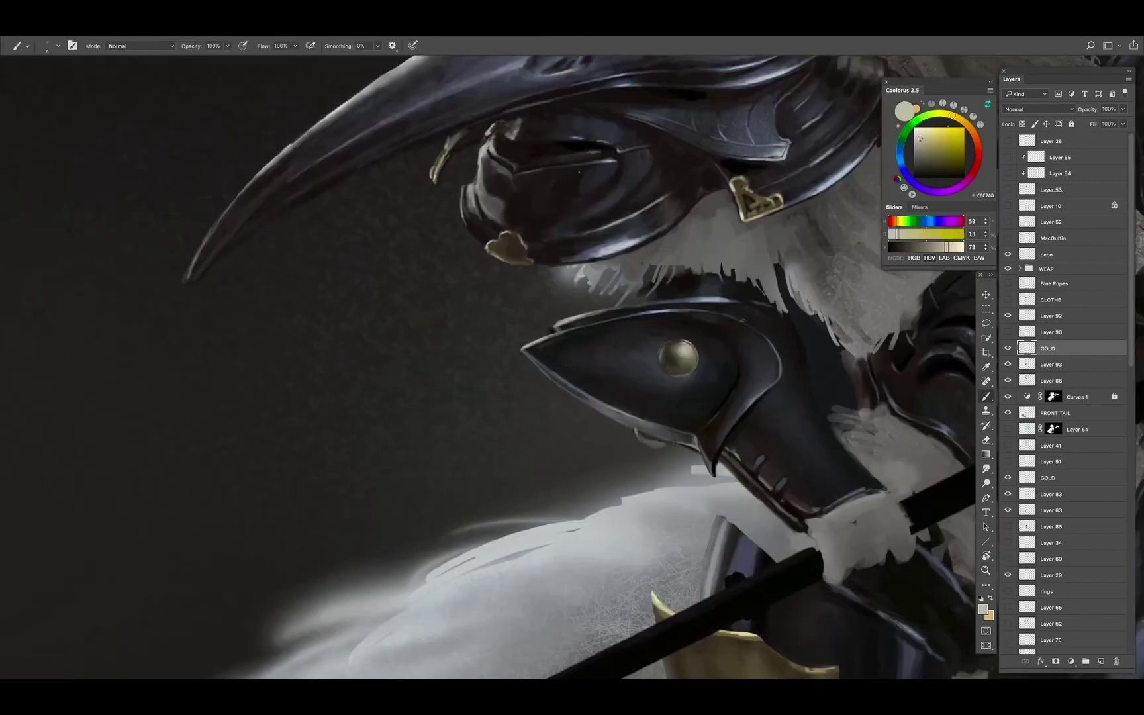
{"action": "key", "text": "bracketright"}
{"action": "key", "text": "bracketright"}
{"action": "key", "text": "bracketright"}
{"action": "left_click", "coordinate": [515, 240], "text": "alt"}
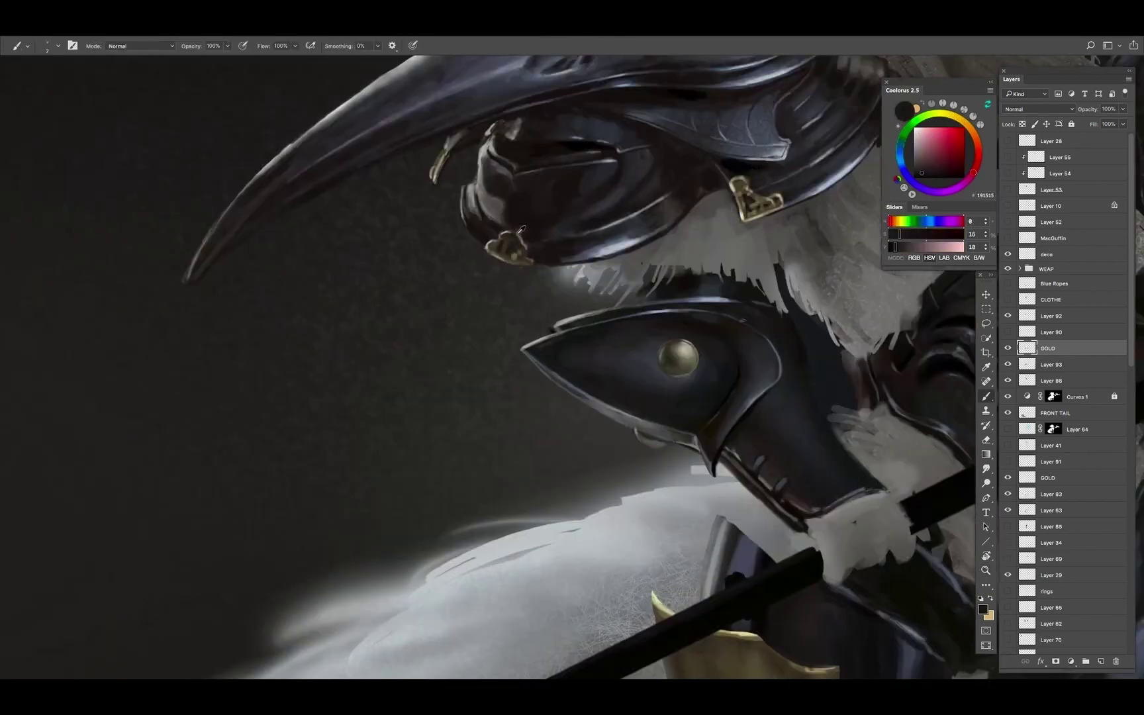
{"action": "key", "text": "bracketleft"}
{"action": "left_click", "coordinate": [514, 248], "text": "alt"}
{"action": "key", "text": "h"}
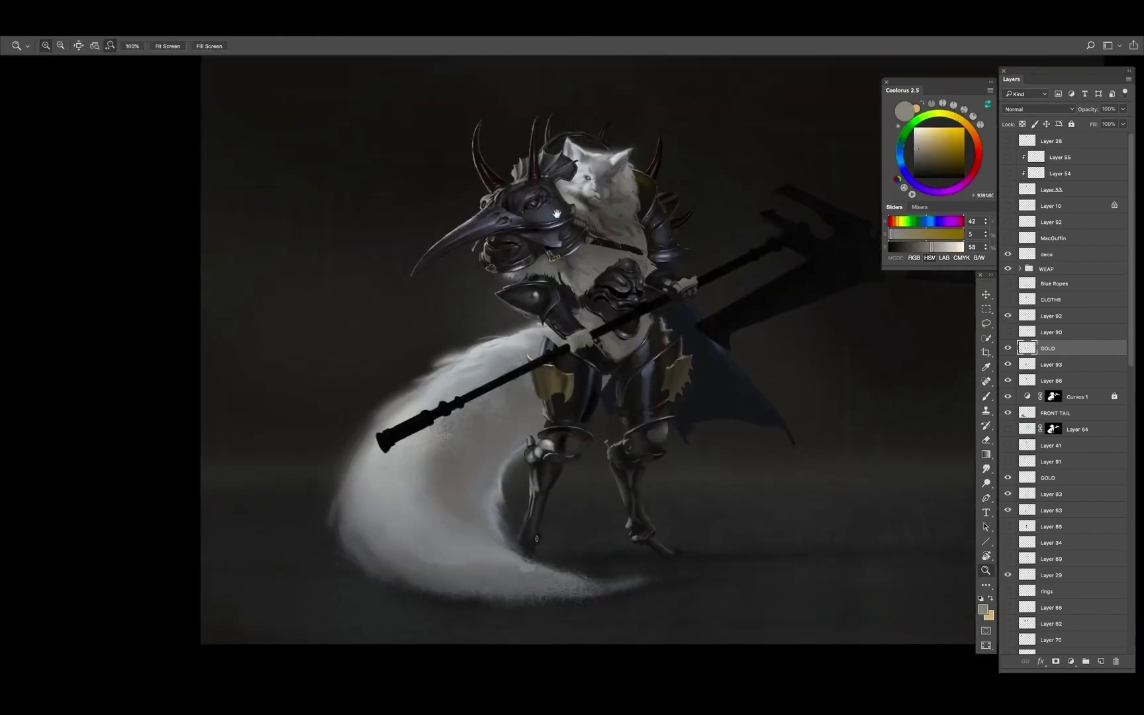
{"action": "left_click", "coordinate": [465, 301], "text": "alt"}
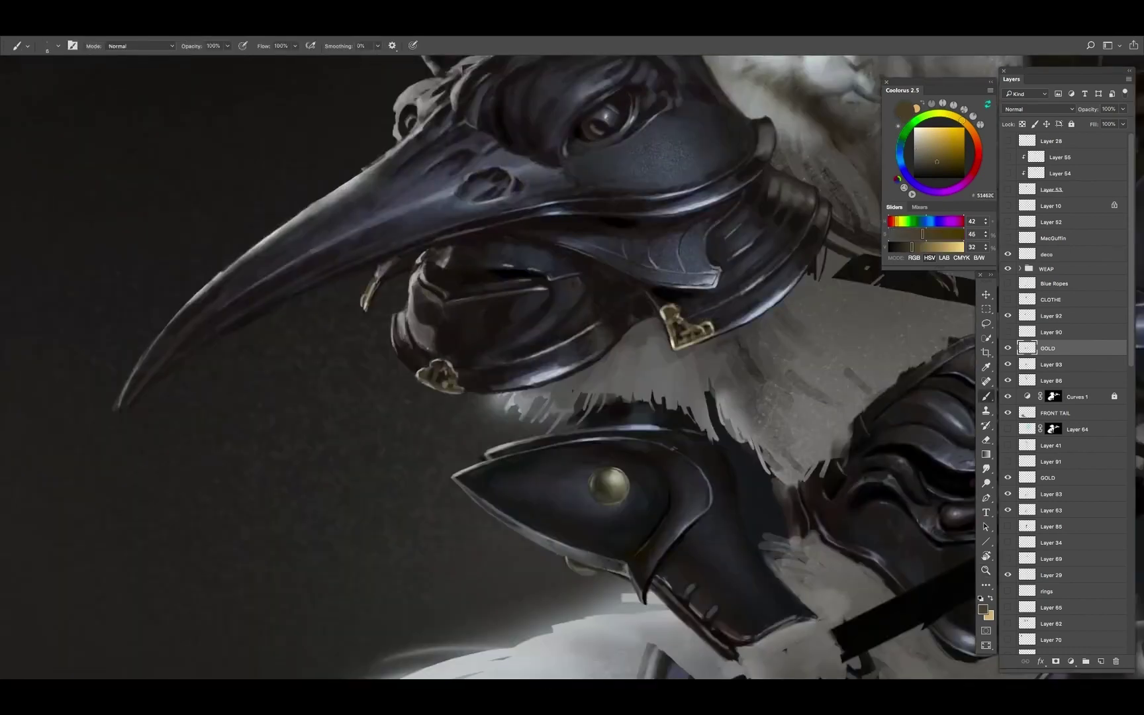
Shrink the brush, take a lighter gold and zoom in on the chest armour
{"action": "key", "text": "bracketleft"}
{"action": "key", "text": "bracketleft"}
{"action": "key", "text": "bracketleft"}
{"action": "left_click", "coordinate": [464, 302], "text": "alt"}
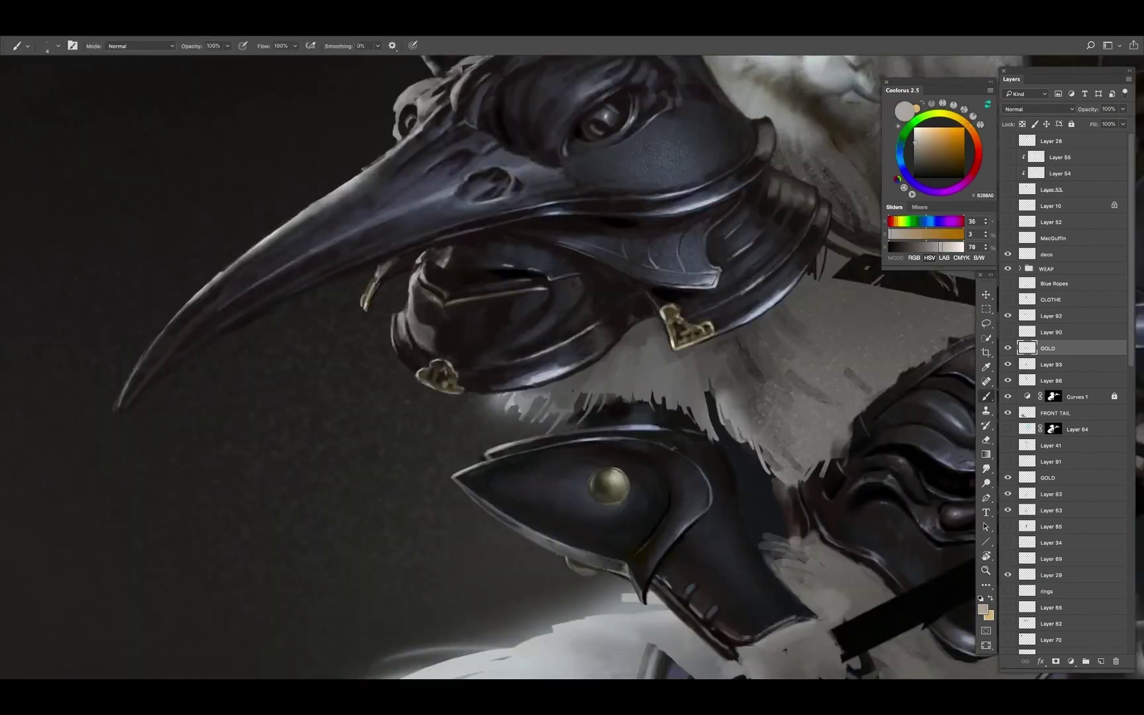
{"action": "key", "text": "ctrl+0"}
{"action": "key", "text": "z"}
{"action": "left_click_drag", "start_coordinate": [477, 251], "coordinate": [496, 256]}
{"action": "left_click", "coordinate": [485, 277]}
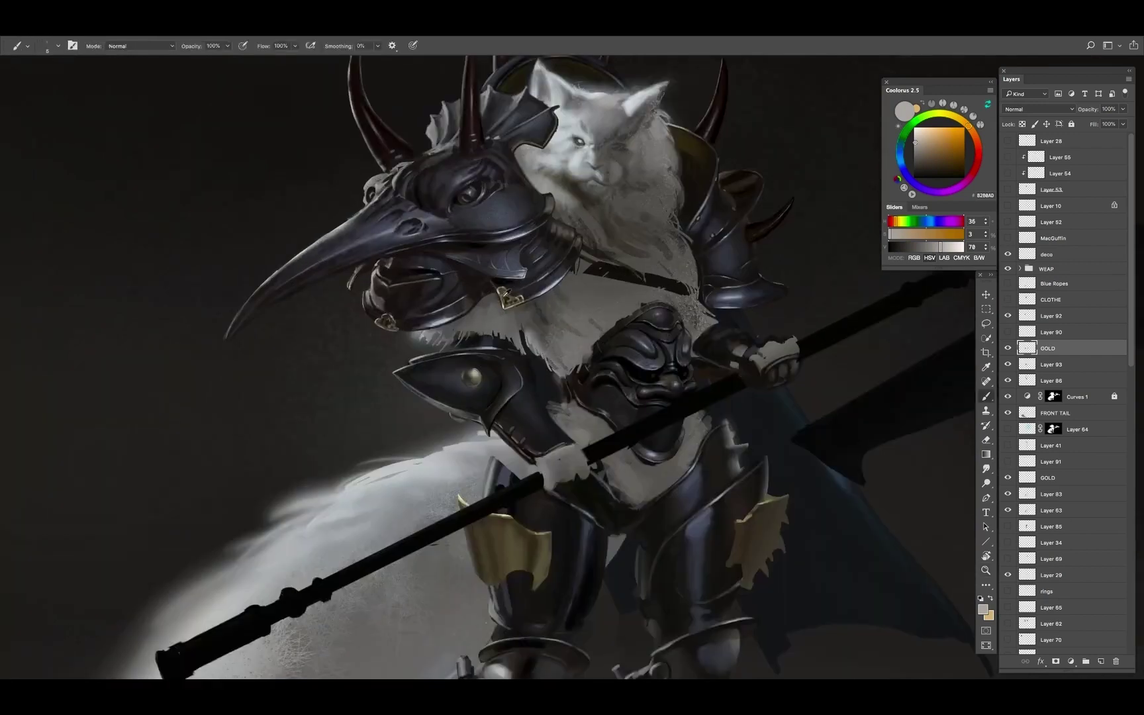
{"action": "key", "text": "b"}
{"action": "left_click", "coordinate": [485, 277], "text": "alt"}
Move the GOLD layer up the stack and paint with sampled olive, near-black and gold tones
{"action": "key", "text": "ctrl+bracketright"}
{"action": "key", "text": "ctrl+bracketright"}
{"action": "left_click", "coordinate": [483, 410], "text": "alt"}
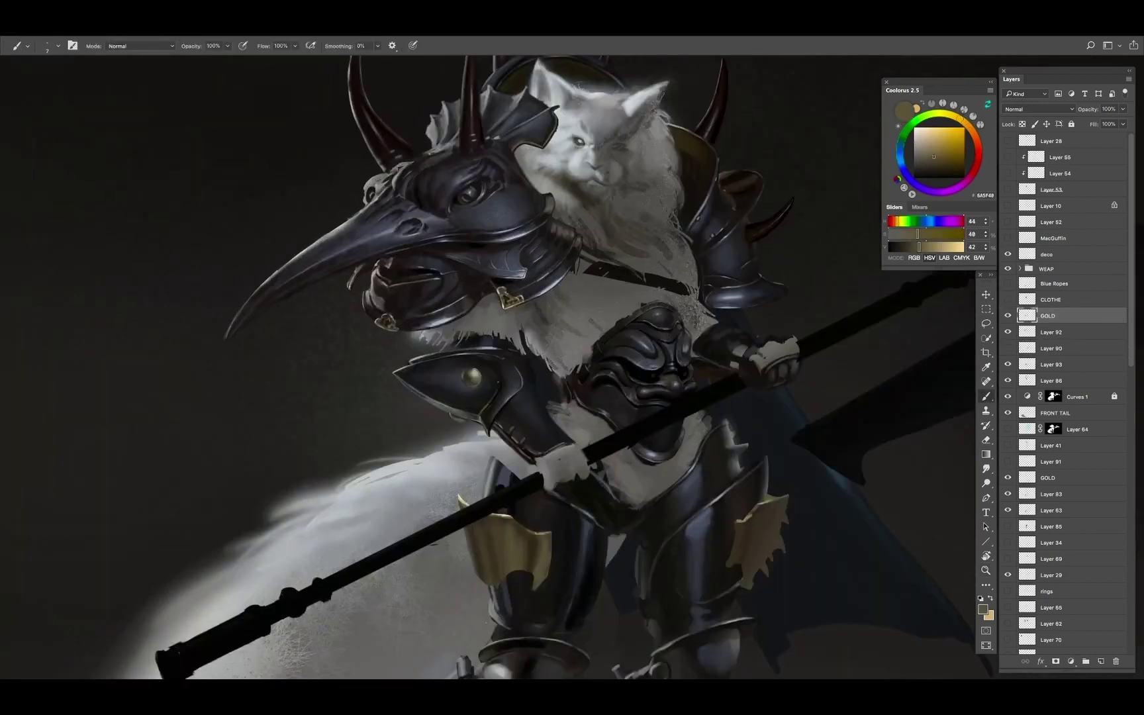
{"action": "left_click", "coordinate": [499, 394], "text": "alt"}
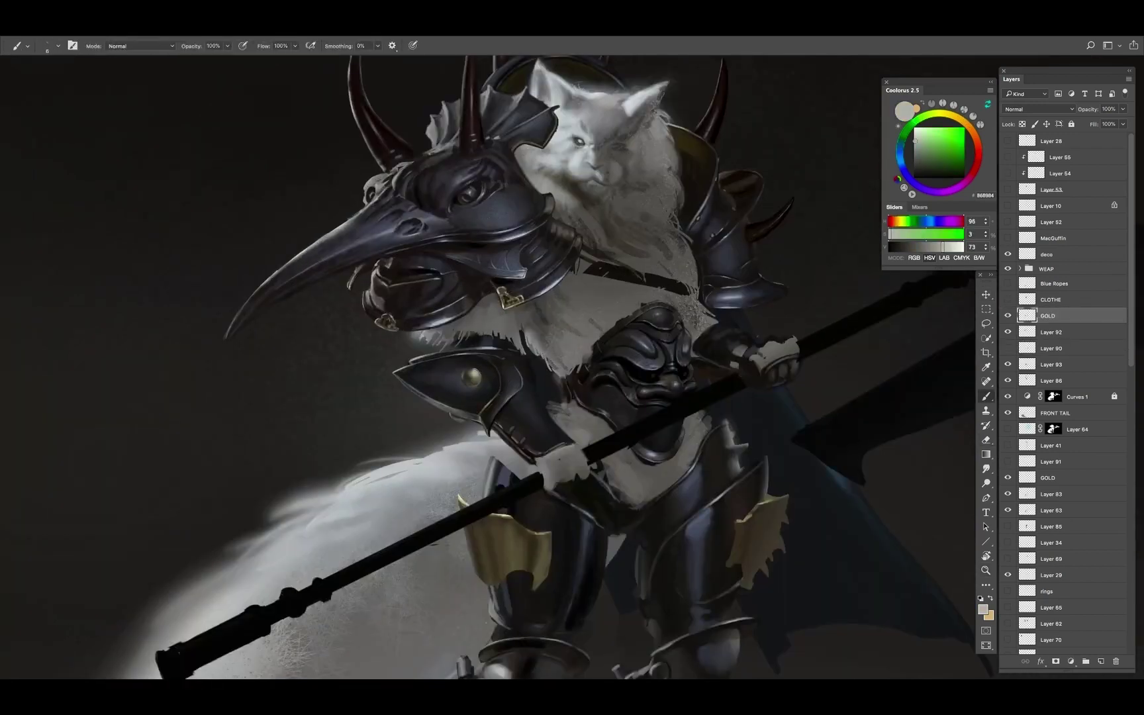
{"action": "left_click", "coordinate": [496, 357], "text": "alt"}
{"action": "left_click", "coordinate": [508, 361], "text": "alt"}
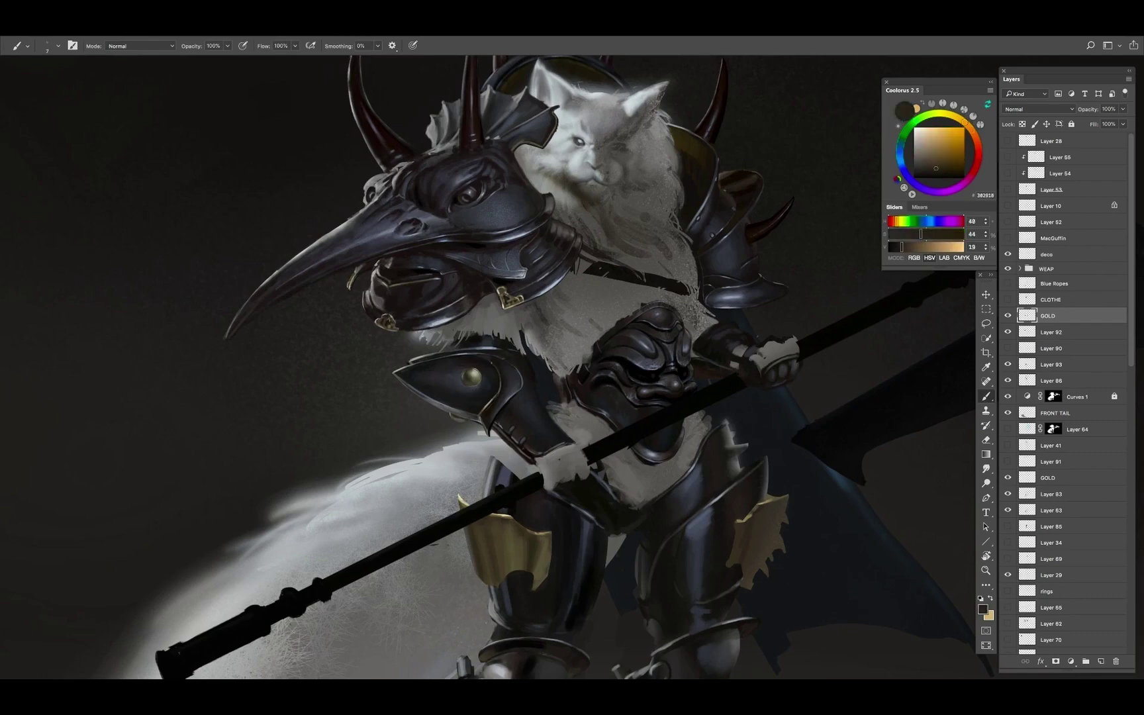
{"action": "left_click", "coordinate": [508, 361], "text": "alt"}
{"action": "left_click", "coordinate": [508, 361], "text": "alt"}
{"action": "left_click", "coordinate": [492, 401], "text": "alt"}
{"action": "left_click", "coordinate": [491, 404], "text": "alt"}
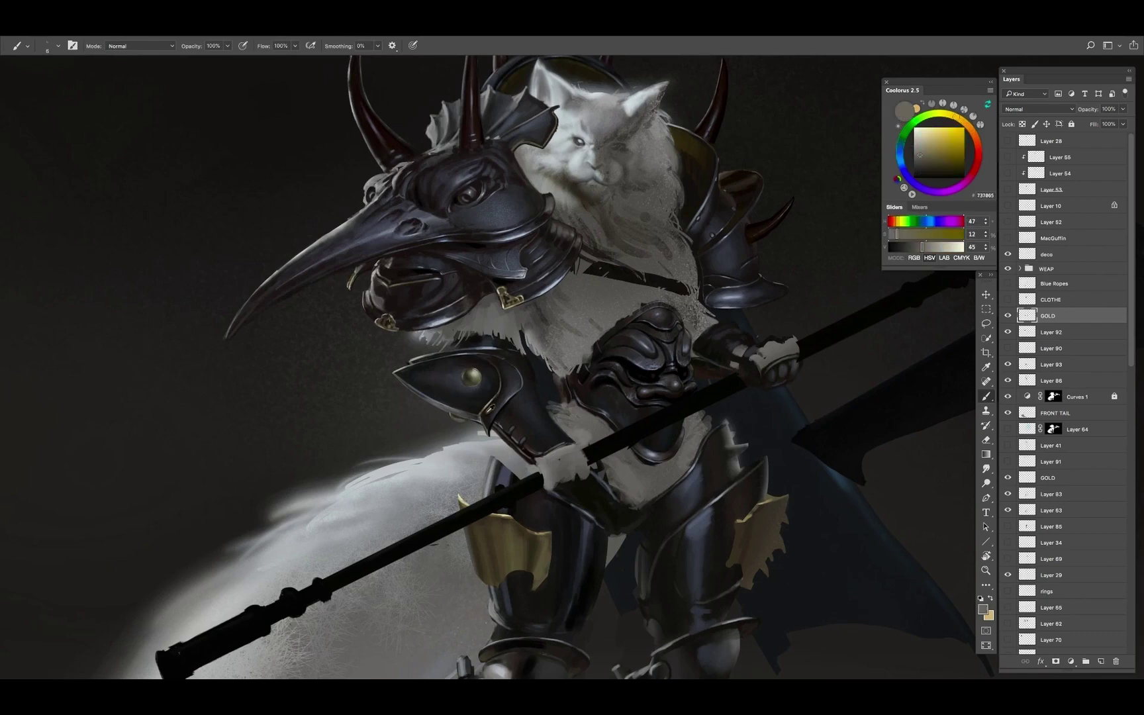
{"action": "left_click", "coordinate": [490, 409], "text": "alt"}
{"action": "scroll", "coordinate": [526, 393], "scroll_direction": "up", "scroll_amount": 2}
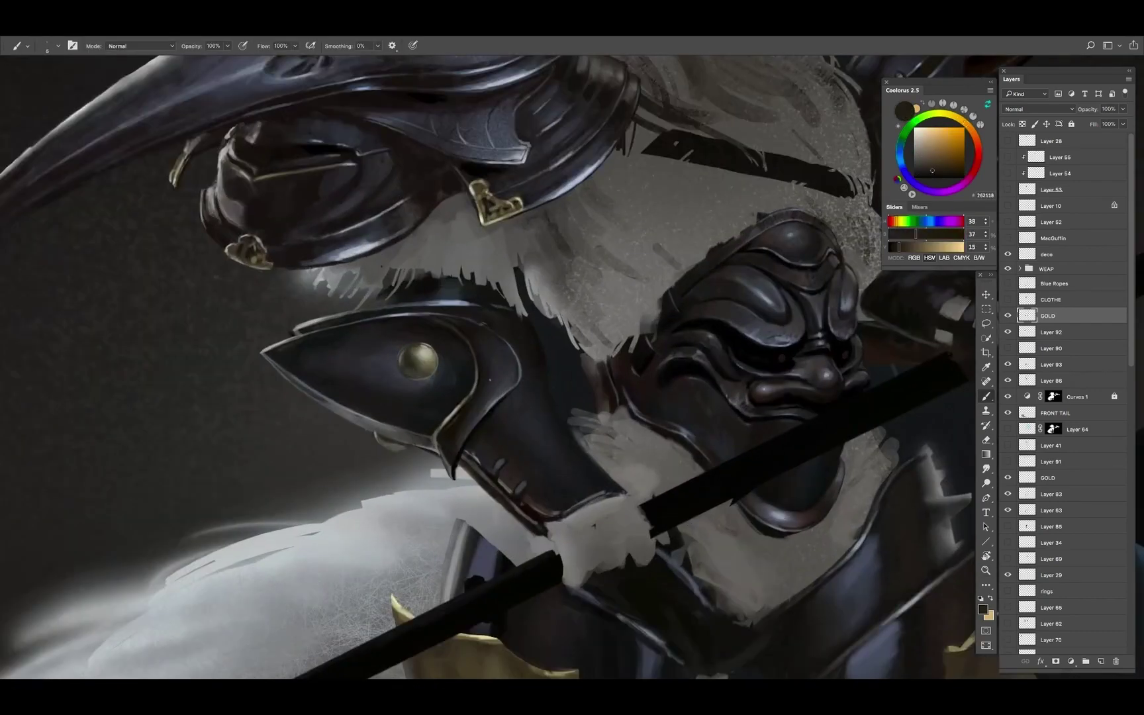
Paint thin gold trim along the shoulder pauldron edges, using sampled greys and dark browns
{"action": "left_click", "coordinate": [457, 416], "text": "alt"}
{"action": "left_click", "coordinate": [514, 205], "text": "alt"}
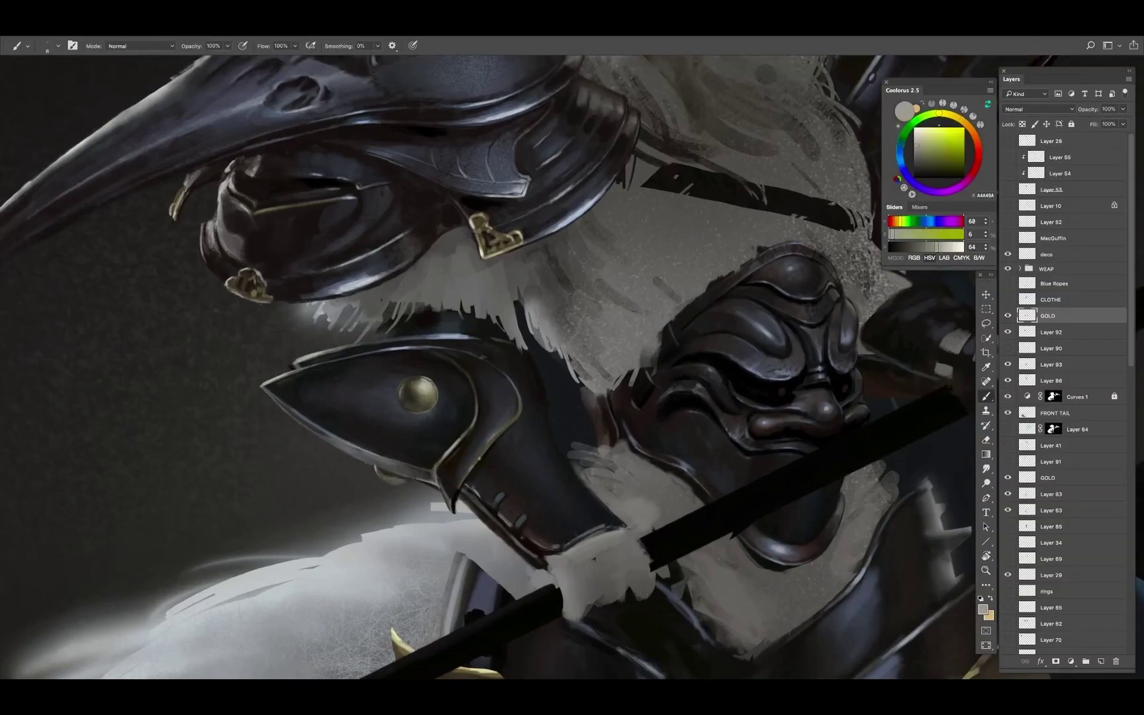
{"action": "left_click", "coordinate": [498, 436], "text": "alt"}
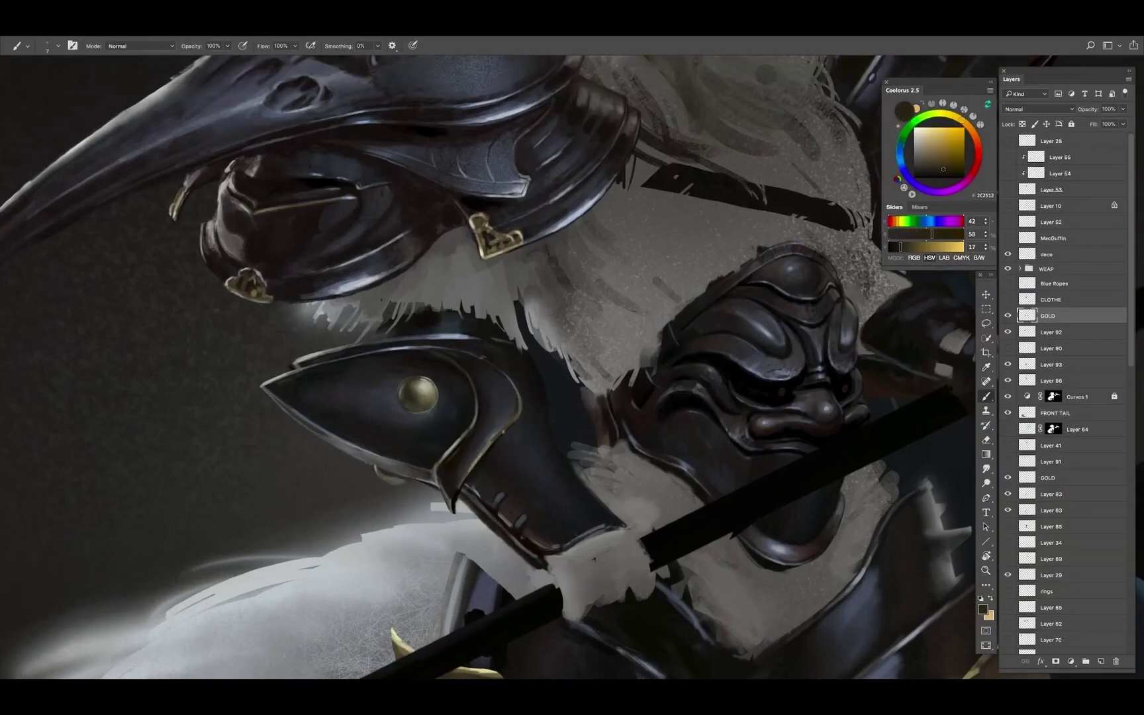
{"action": "left_click", "coordinate": [521, 404], "text": "alt"}
{"action": "left_click", "coordinate": [478, 231], "text": "alt"}
{"action": "left_click", "coordinate": [457, 491], "text": "alt"}
{"action": "left_click", "coordinate": [448, 451], "text": "alt"}
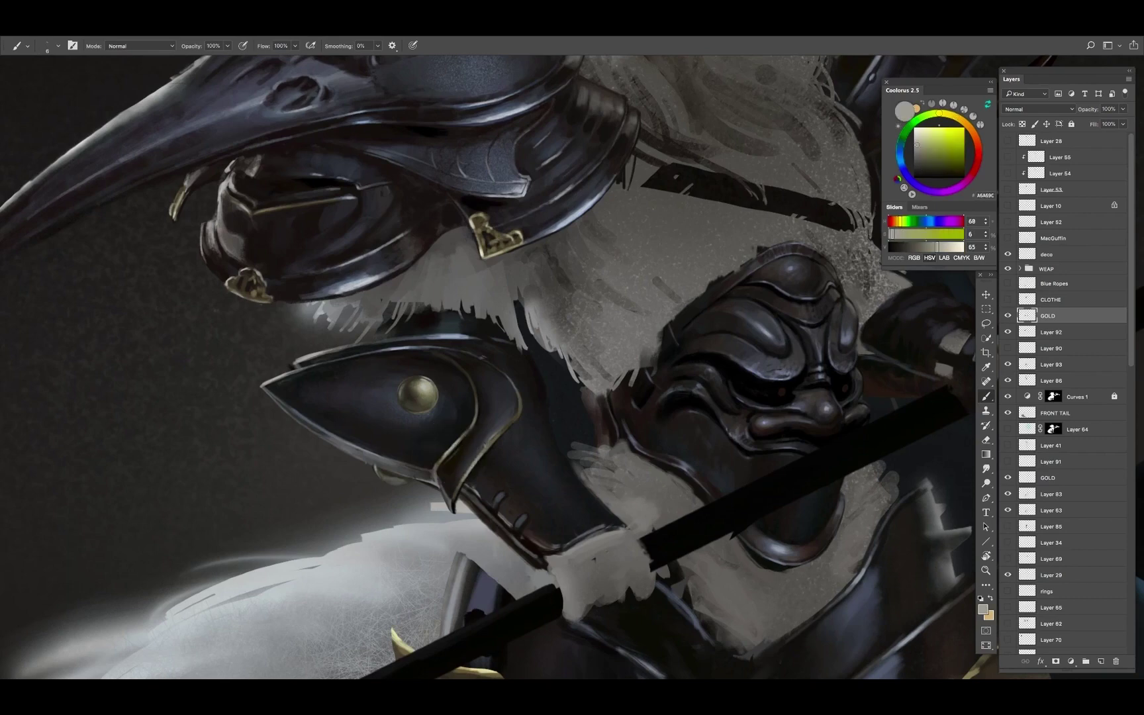
{"action": "left_click", "coordinate": [470, 463], "text": "alt"}
Reframe the view higher on the figure and continue with sampled greys, dark olive and beige
{"action": "key", "text": "h"}
{"action": "left_click_drag", "start_coordinate": [472, 382], "coordinate": [463, 397]}
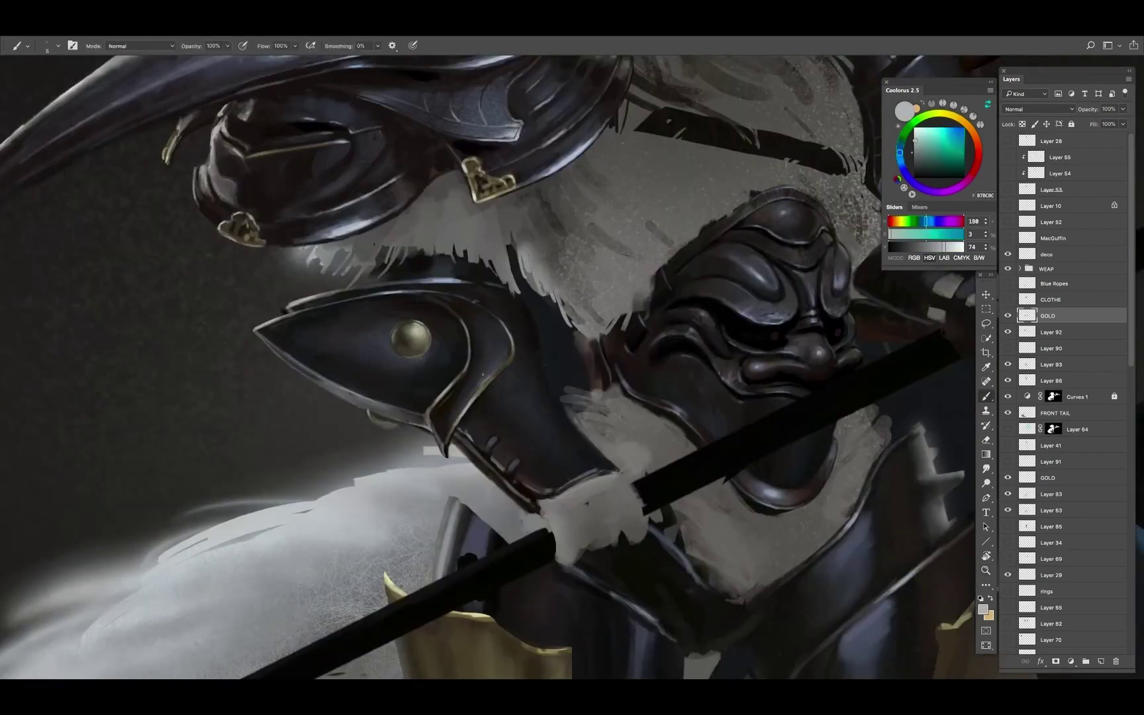
{"action": "left_click", "coordinate": [437, 405], "text": "alt"}
{"action": "left_click", "coordinate": [429, 412], "text": "alt"}
{"action": "left_click", "coordinate": [316, 311], "text": "alt"}
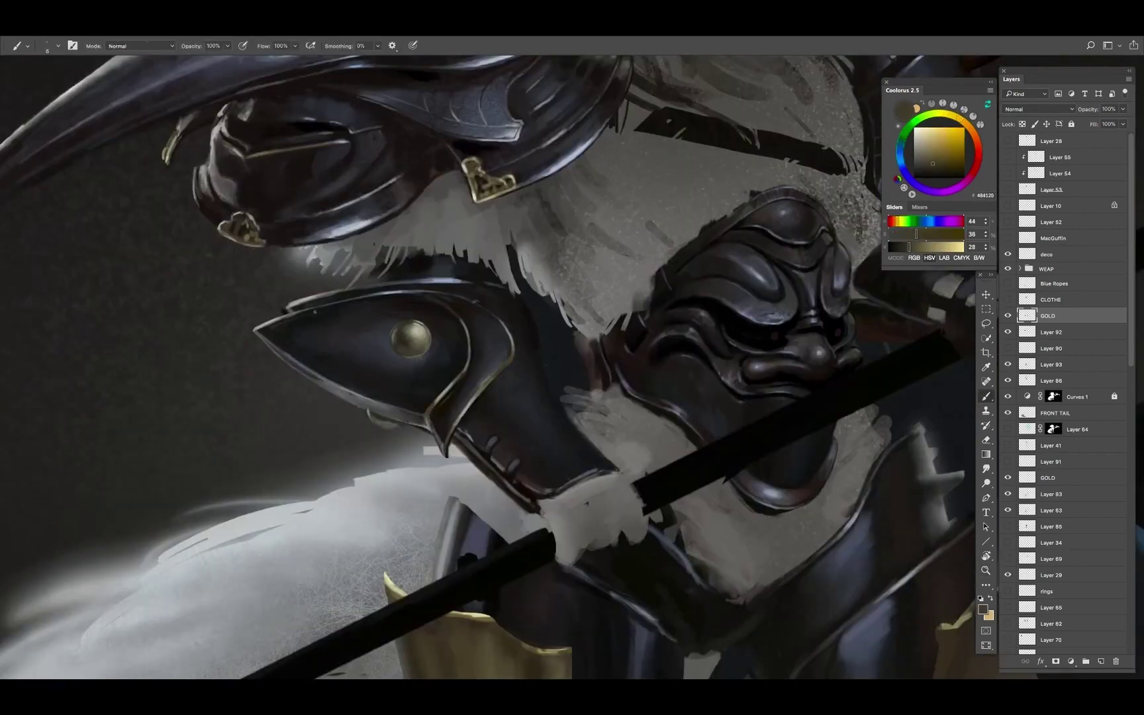
{"action": "left_click", "coordinate": [398, 294], "text": "alt"}
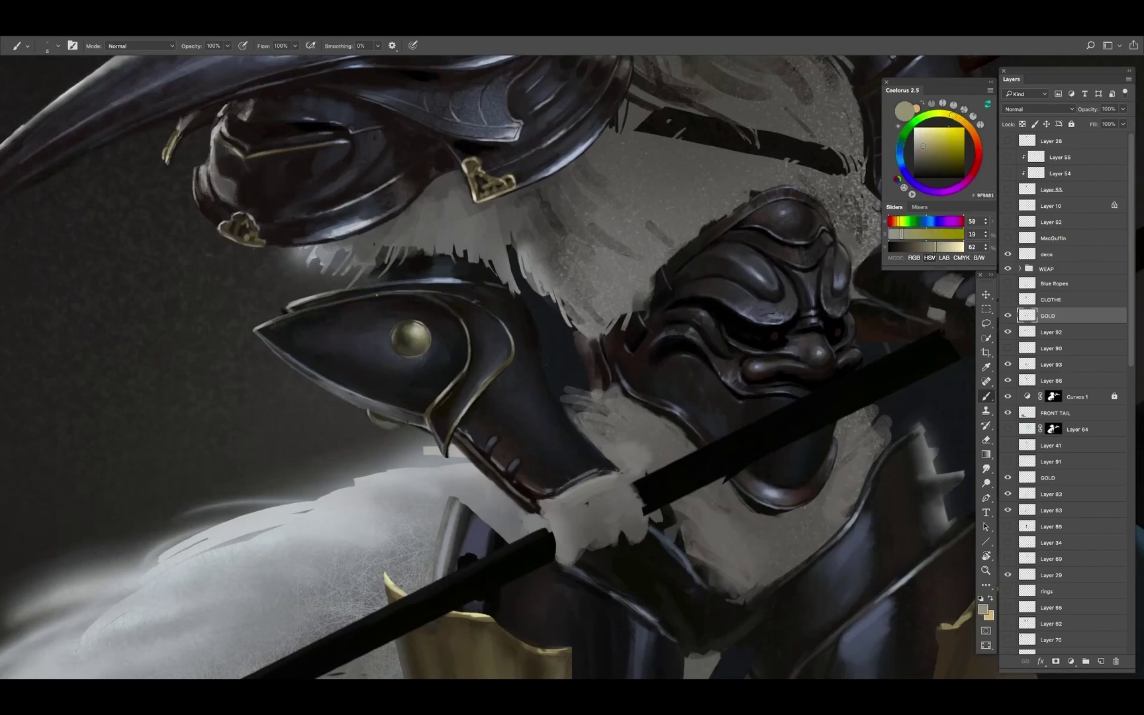
{"action": "key", "text": "z"}
{"action": "key", "text": "ctrl+0"}
{"action": "left_click", "coordinate": [522, 282]}
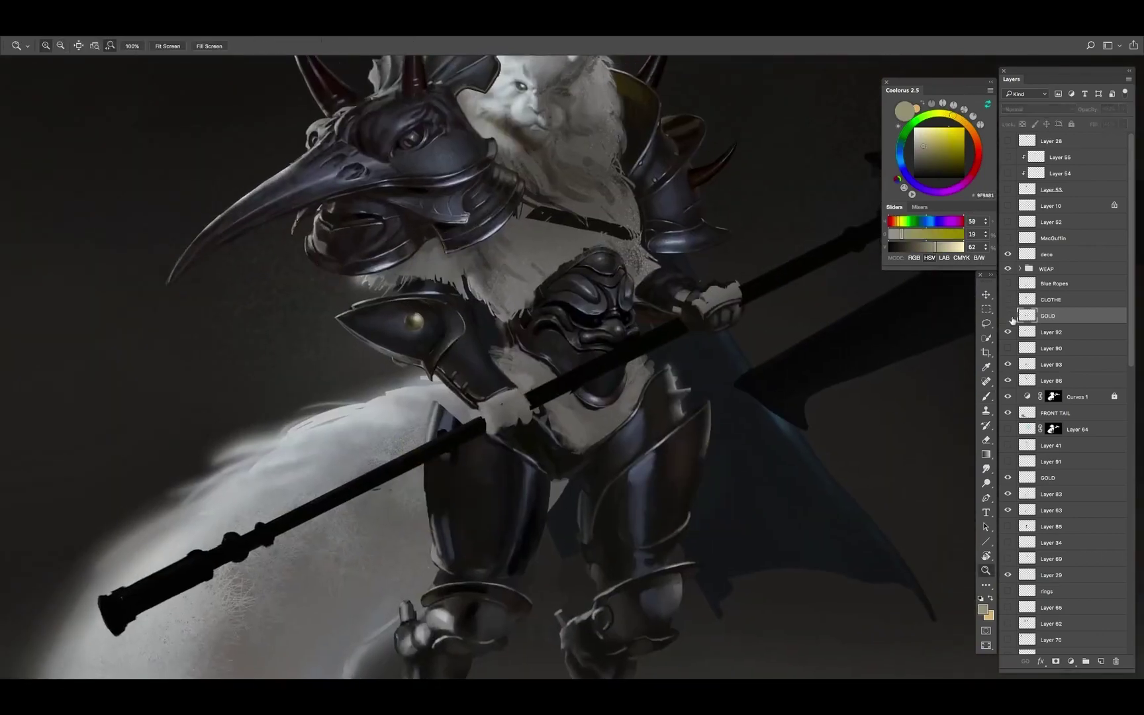
Shade with a sampled dark brown and light grey while checking the whole figure
{"action": "key", "text": "b"}
{"action": "scroll", "coordinate": [442, 308], "scroll_direction": "up", "scroll_amount": 3}
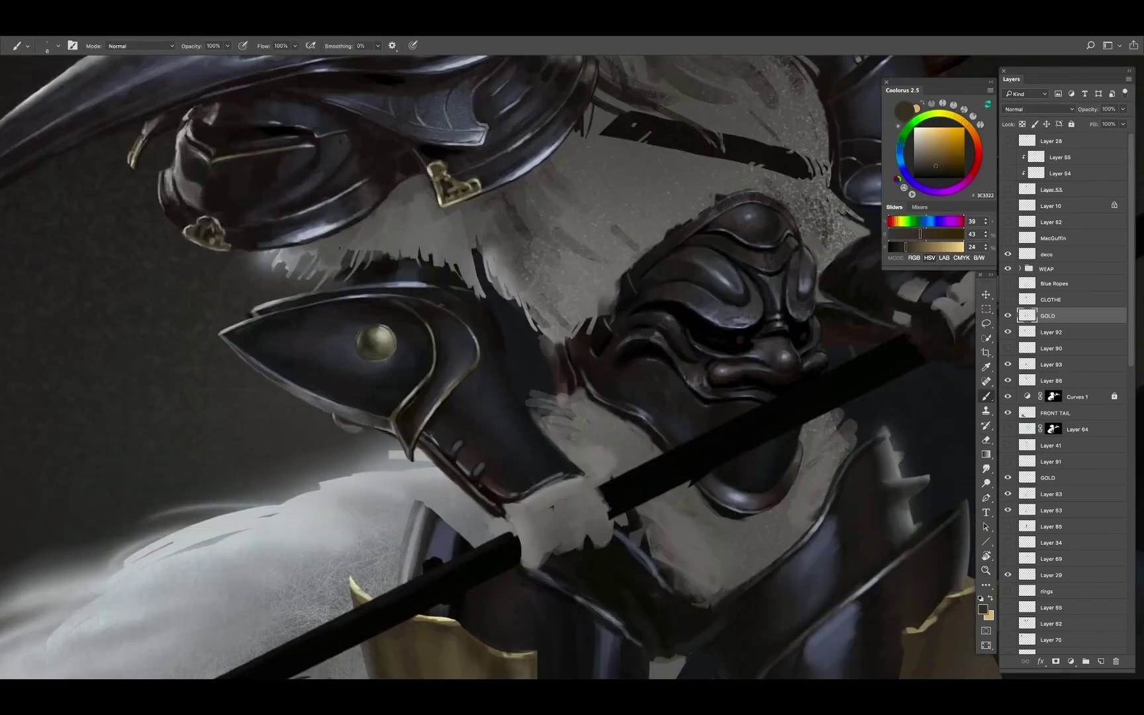
{"action": "left_click", "coordinate": [451, 390], "text": "alt"}
{"action": "key", "text": "ctrl+0"}
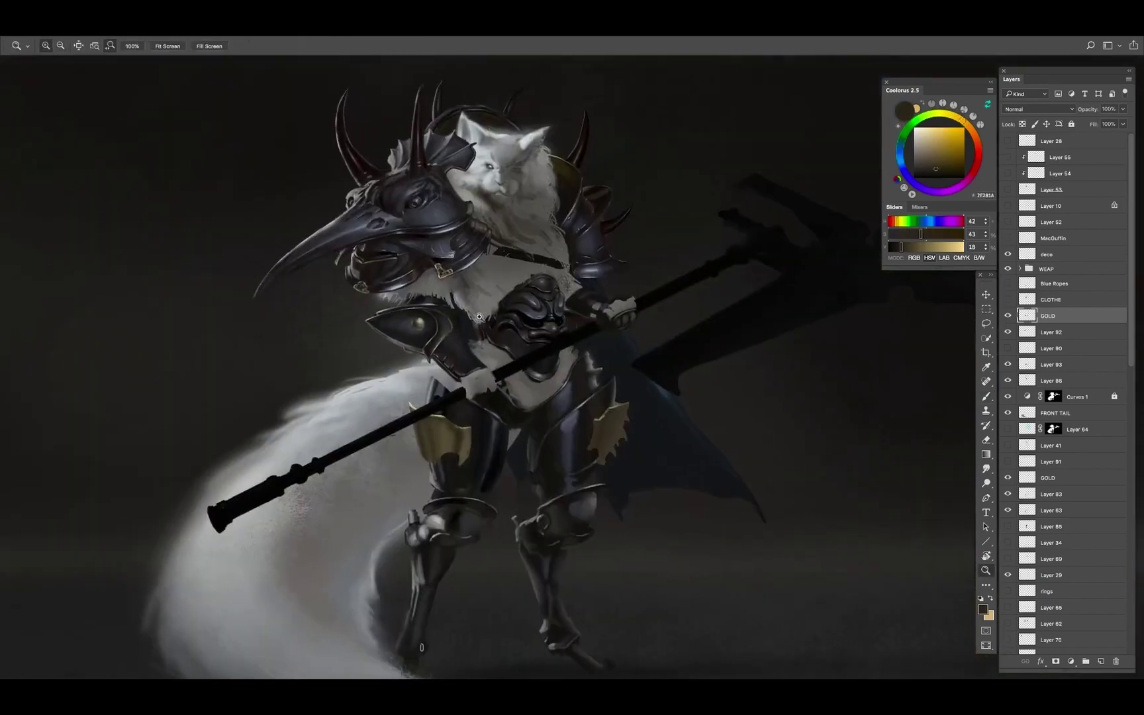
{"action": "scroll", "coordinate": [431, 331], "scroll_direction": "up", "scroll_amount": 2}
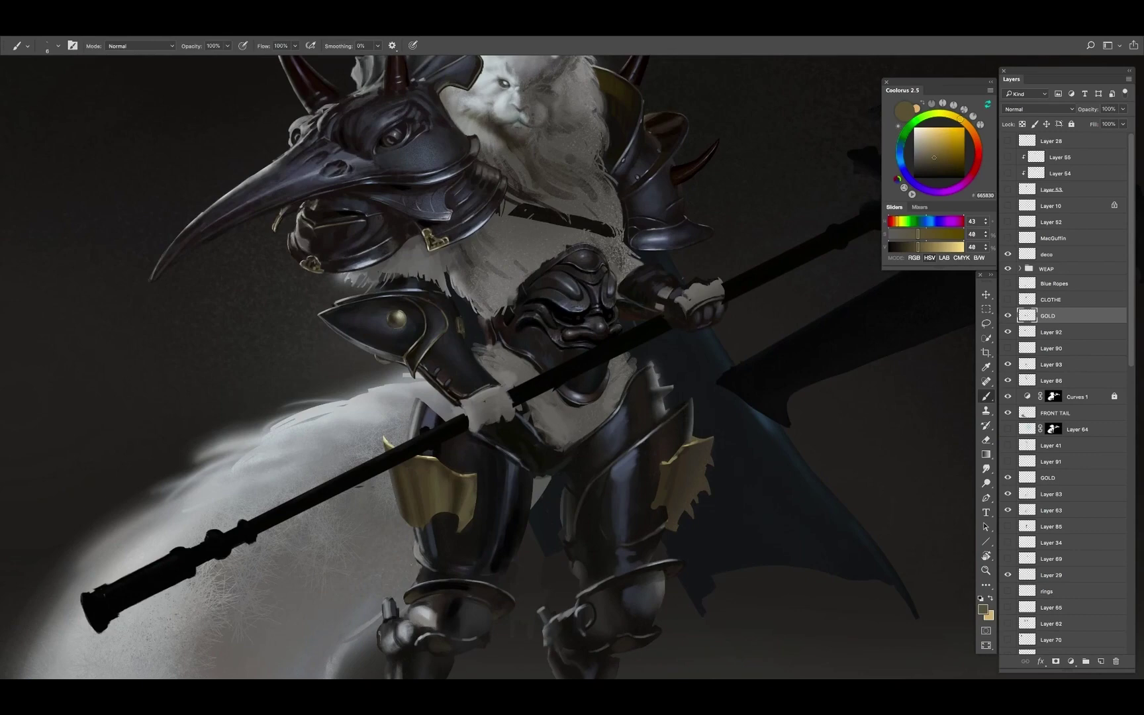
{"action": "left_click", "coordinate": [429, 319], "text": "alt"}
{"action": "key", "text": "z"}
{"action": "key", "text": "ctrl+0"}
{"action": "scroll", "coordinate": [452, 339], "scroll_direction": "up", "scroll_amount": 2}
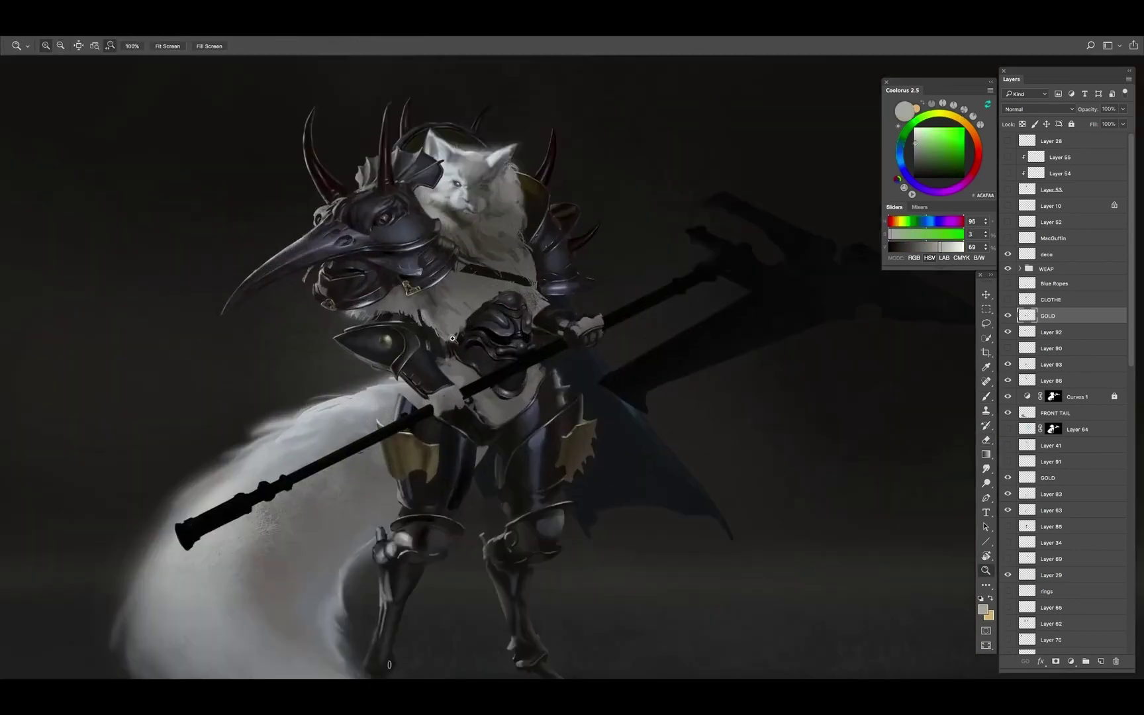
{"action": "scroll", "coordinate": [452, 338], "scroll_direction": "up", "scroll_amount": 2}
{"action": "key", "text": "b"}
Switch to Layer 92, then Layer 93, taking a near-black and a larger brush
{"action": "left_click", "coordinate": [385, 365], "text": "alt"}
{"action": "left_click", "coordinate": [1020, 332]}
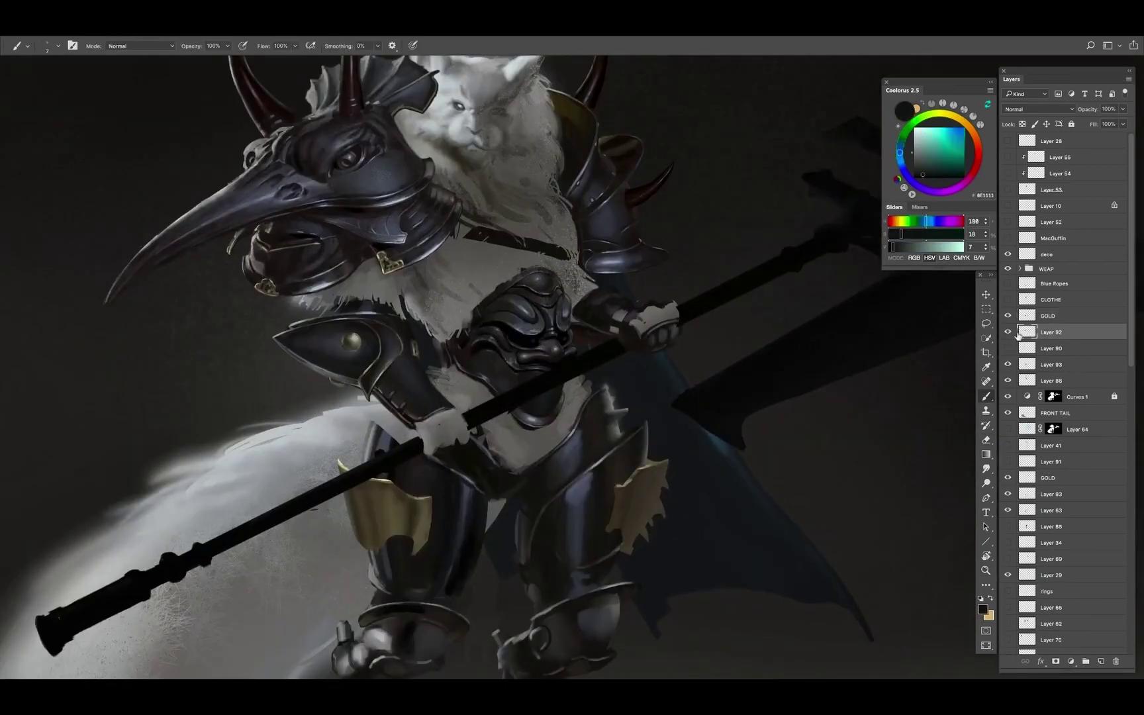
{"action": "left_click", "coordinate": [1019, 364]}
{"action": "key", "text": "bracketright"}
{"action": "key", "text": "bracketright"}
{"action": "key", "text": "bracketright"}
{"action": "key", "text": "ctrl+0"}
{"action": "scroll", "coordinate": [418, 669], "scroll_direction": "up", "scroll_amount": 1}
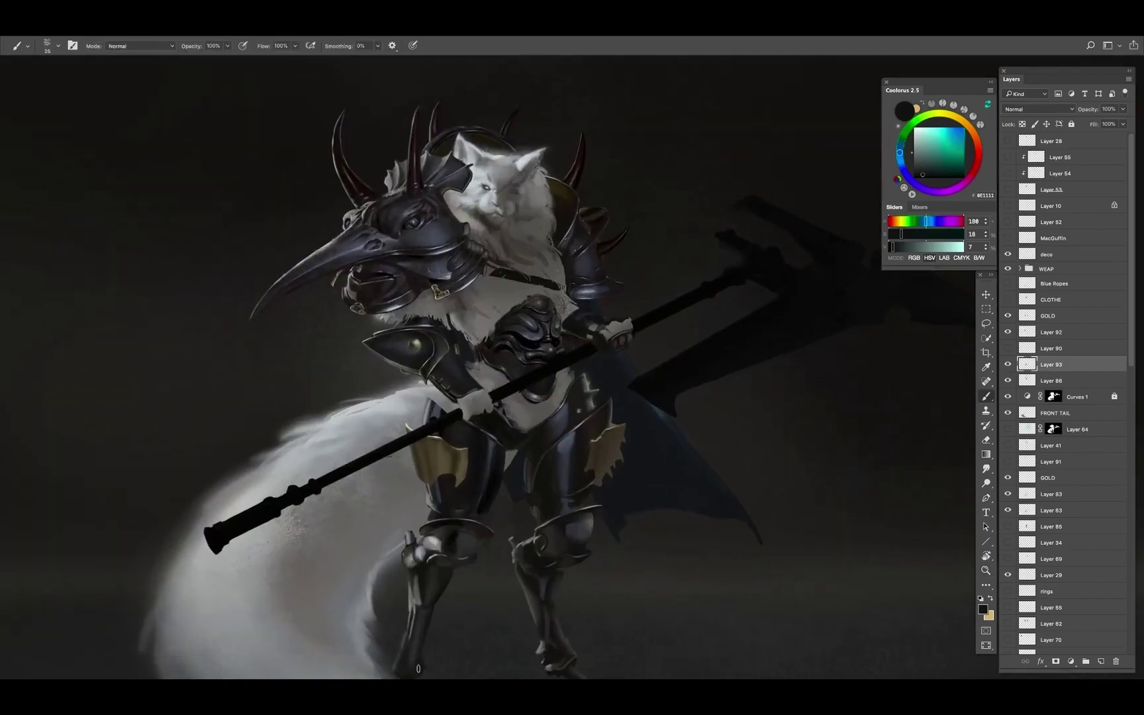
Shade the armour plates with dark browns, cool and bluish greys, and dark slate blue
{"action": "left_click", "coordinate": [496, 447], "text": "alt"}
{"action": "key", "text": "bracketright"}
{"action": "key", "text": "bracketright"}
{"action": "key", "text": "bracketright"}
{"action": "left_click", "coordinate": [560, 477], "text": "alt"}
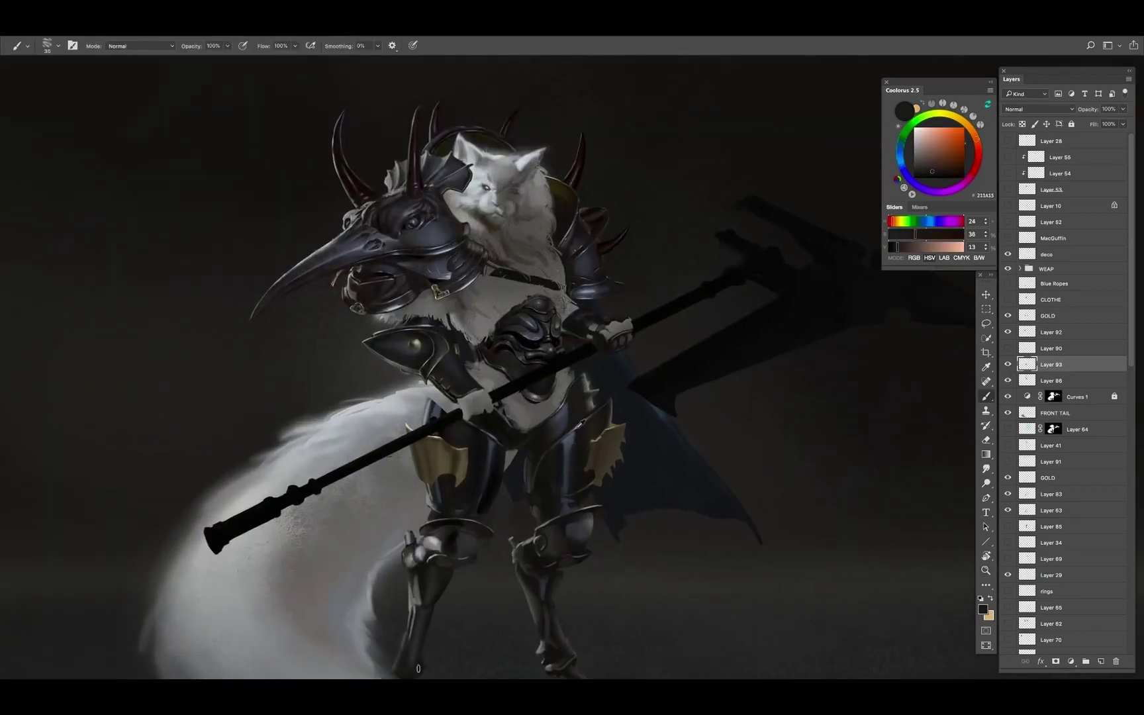
{"action": "left_click", "coordinate": [566, 435], "text": "alt"}
{"action": "key", "text": "bracketleft"}
{"action": "key", "text": "bracketleft"}
{"action": "key", "text": "bracketleft"}
{"action": "key", "text": "bracketleft"}
{"action": "key", "text": "bracketleft"}
{"action": "key", "text": "bracketleft"}
{"action": "left_click", "coordinate": [490, 445], "text": "alt"}
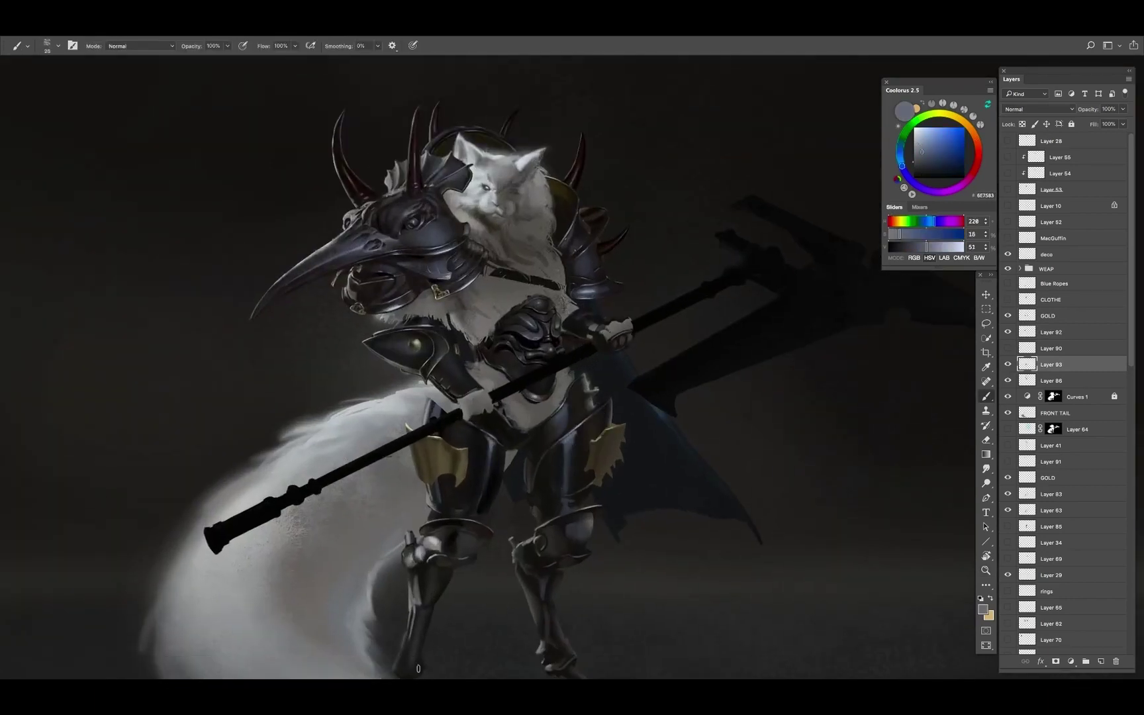
{"action": "left_click_drag", "start_coordinate": [417, 668], "coordinate": [427, 637]}
{"action": "left_click", "coordinate": [427, 637], "text": "alt"}
{"action": "key", "text": "bracketright"}
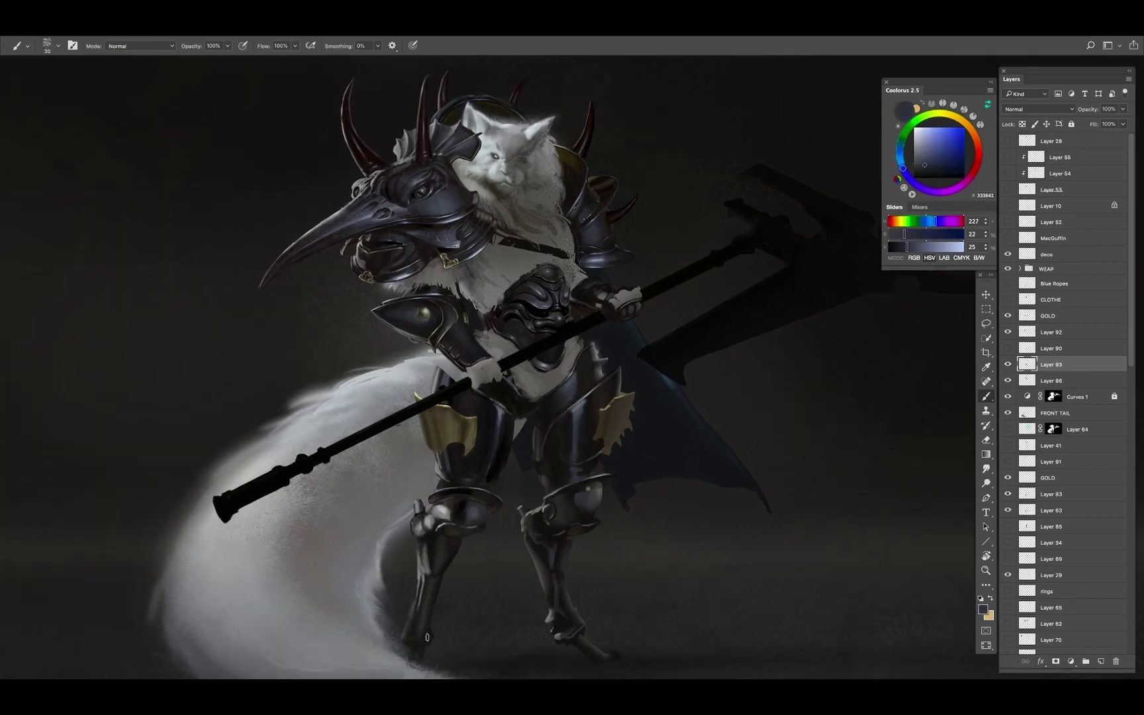
Add near-black and dark grey strokes to the armour after checking the whole painting
{"action": "key", "text": "z"}
{"action": "left_click", "coordinate": [623, 428], "text": "alt"}
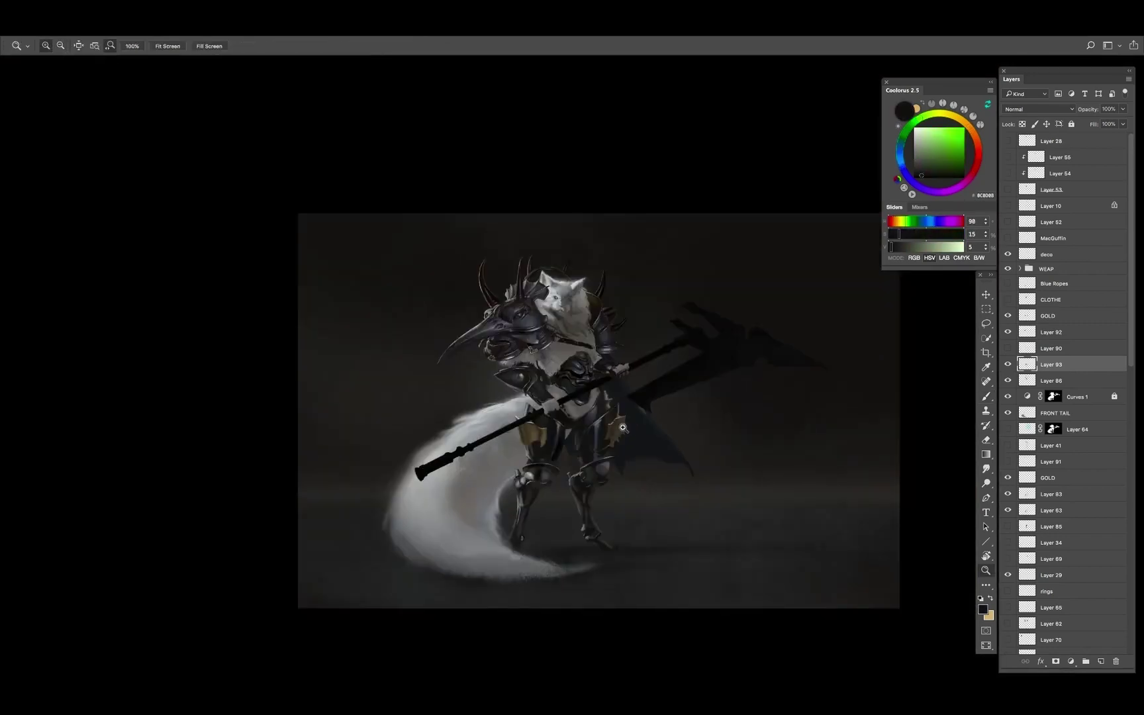
{"action": "left_click", "coordinate": [622, 428]}
{"action": "key", "text": "b"}
{"action": "left_click", "coordinate": [480, 483], "text": "alt"}
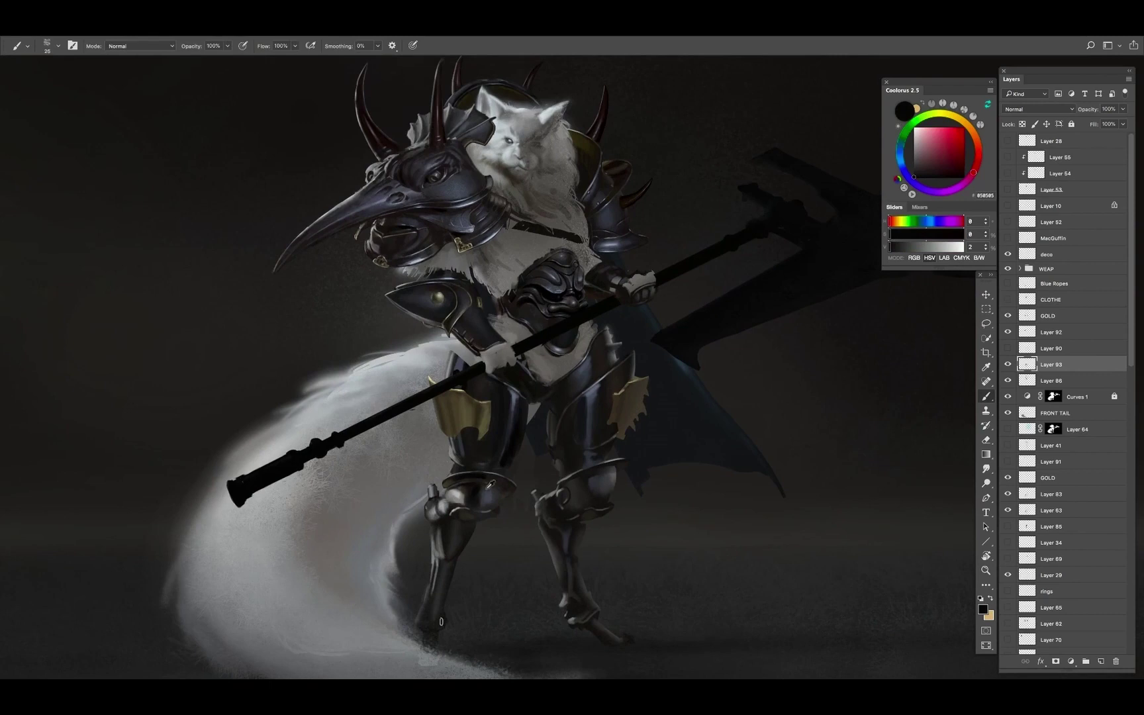
{"action": "left_click", "coordinate": [491, 485], "text": "alt"}
Add a new layer above GOLD and clip it to the GOLD layer
{"action": "key", "text": "v"}
{"action": "left_click", "coordinate": [1019, 318]}
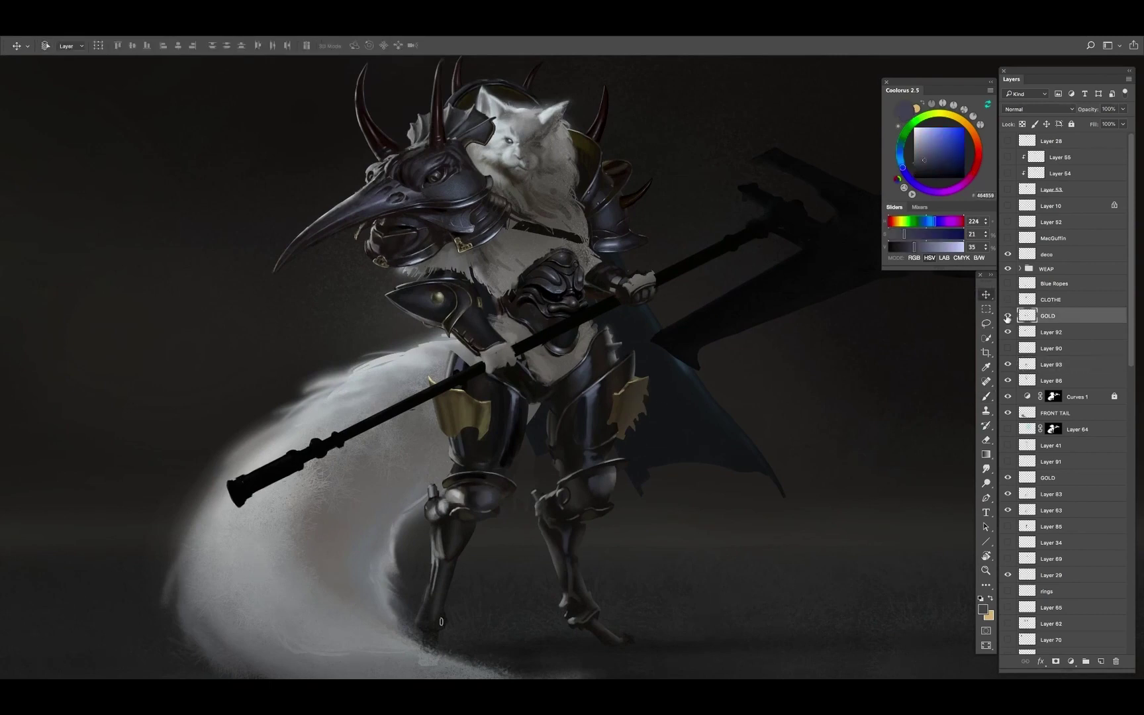
{"action": "key", "text": "ctrl+shift+alt+n"}
{"action": "key", "text": "ctrl+alt+g"}
{"action": "key", "text": "b"}
Paint dark gold engraving on the hip plates, erasing stray strokes, then return to GOLD
{"action": "left_click", "coordinate": [507, 363], "text": "alt"}
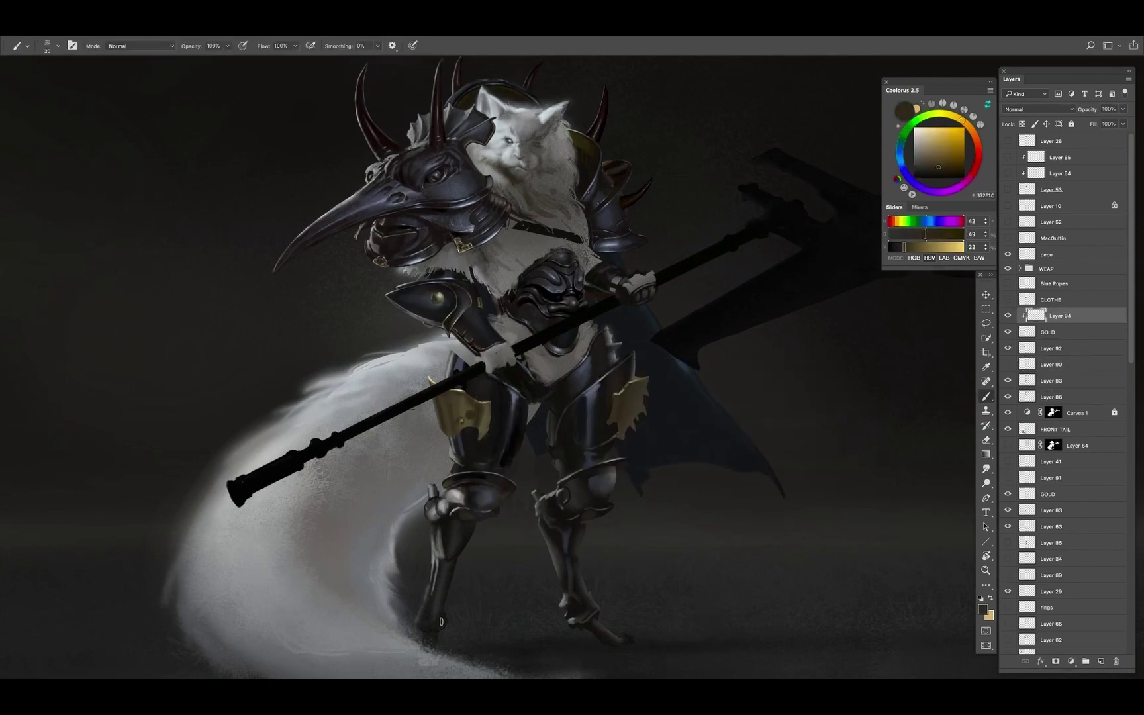
{"action": "key", "text": "]"}
{"action": "left_click", "coordinate": [632, 402], "text": "alt"}
{"action": "left_click", "coordinate": [629, 414], "text": "alt"}
{"action": "key", "text": "]"}
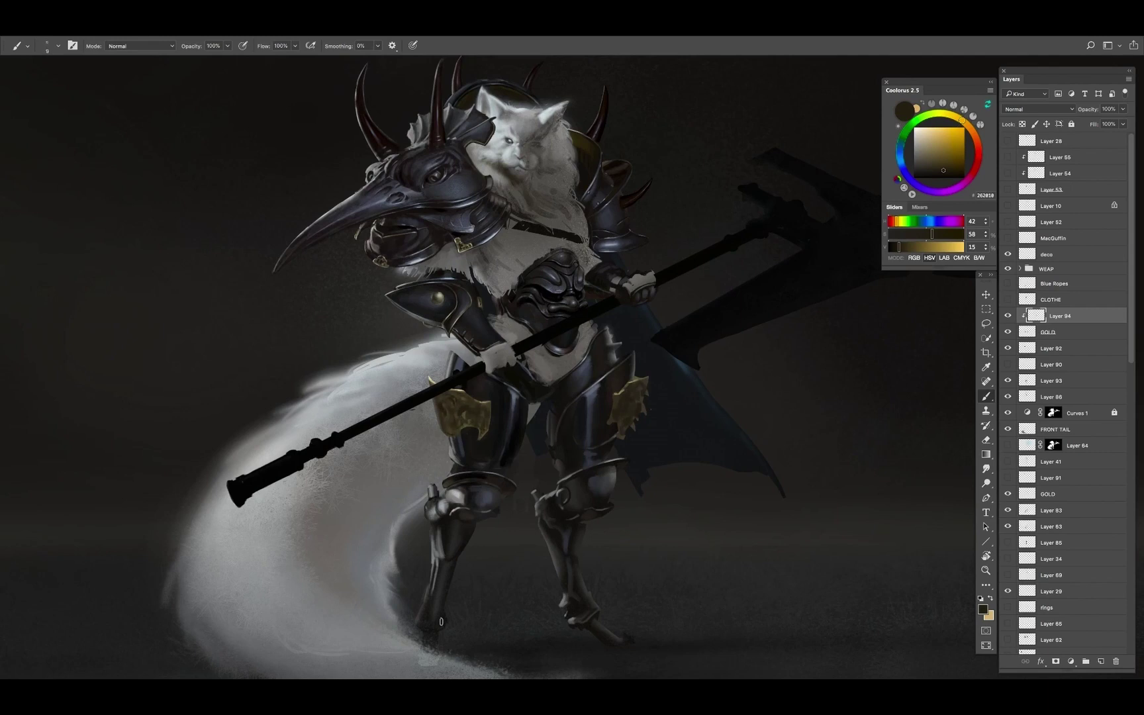
{"action": "key", "text": "]"}
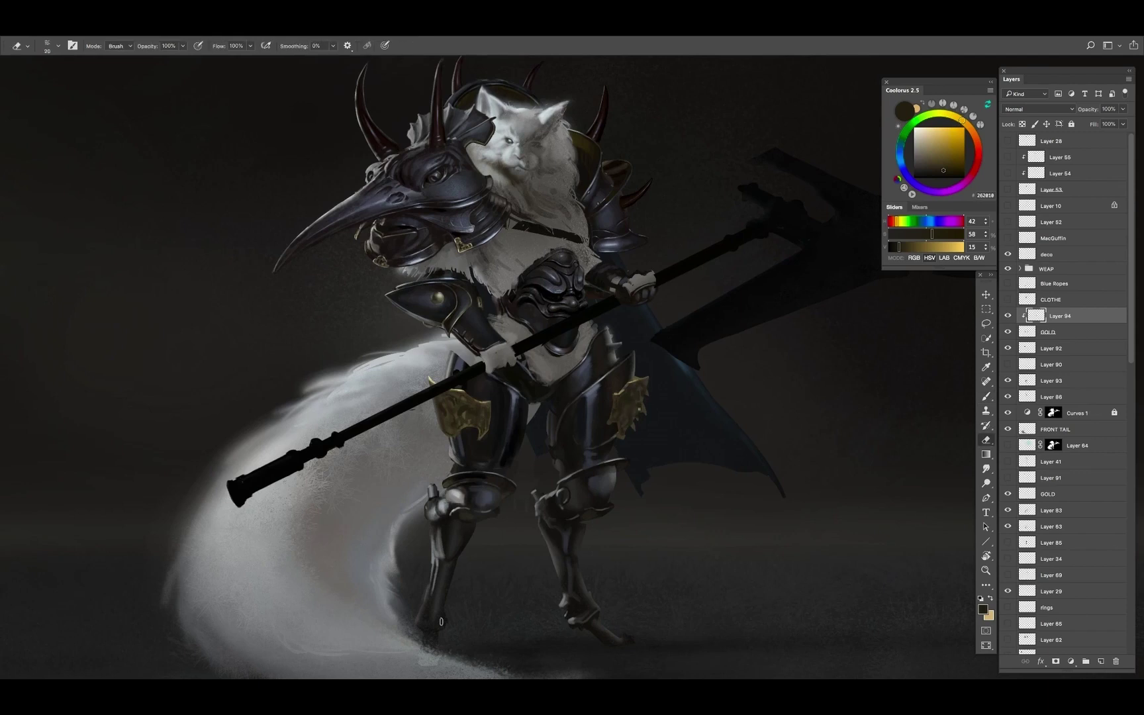
{"action": "key", "text": "e"}
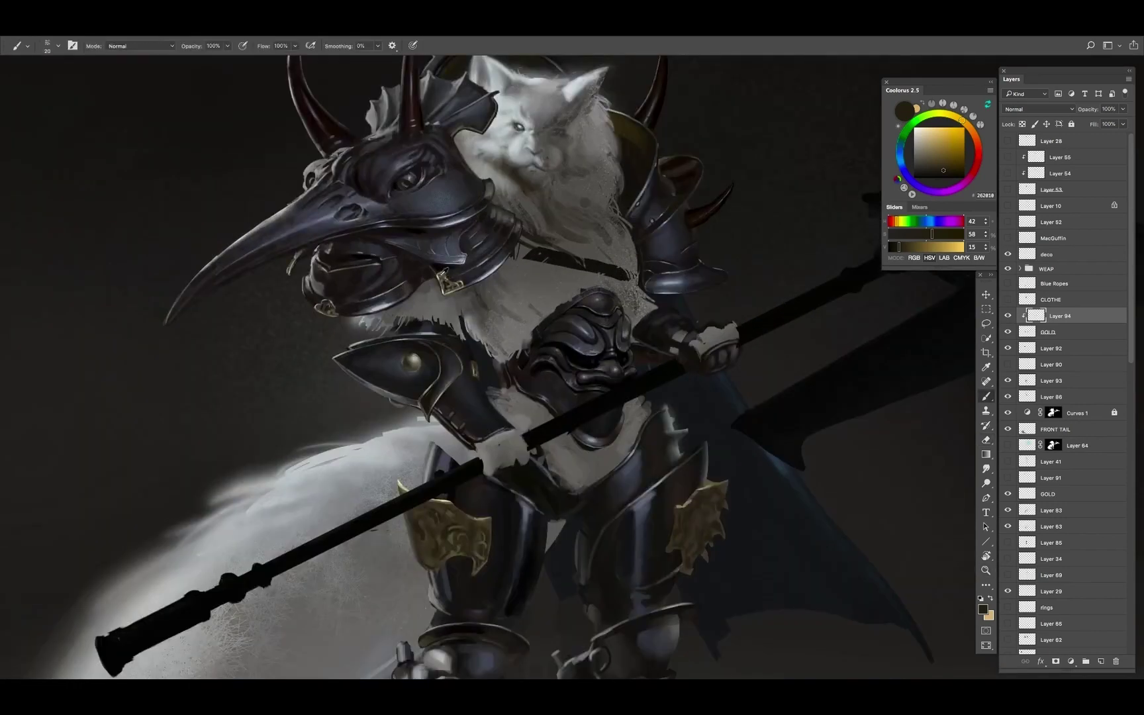
{"action": "key", "text": "alt+bracketleft"}
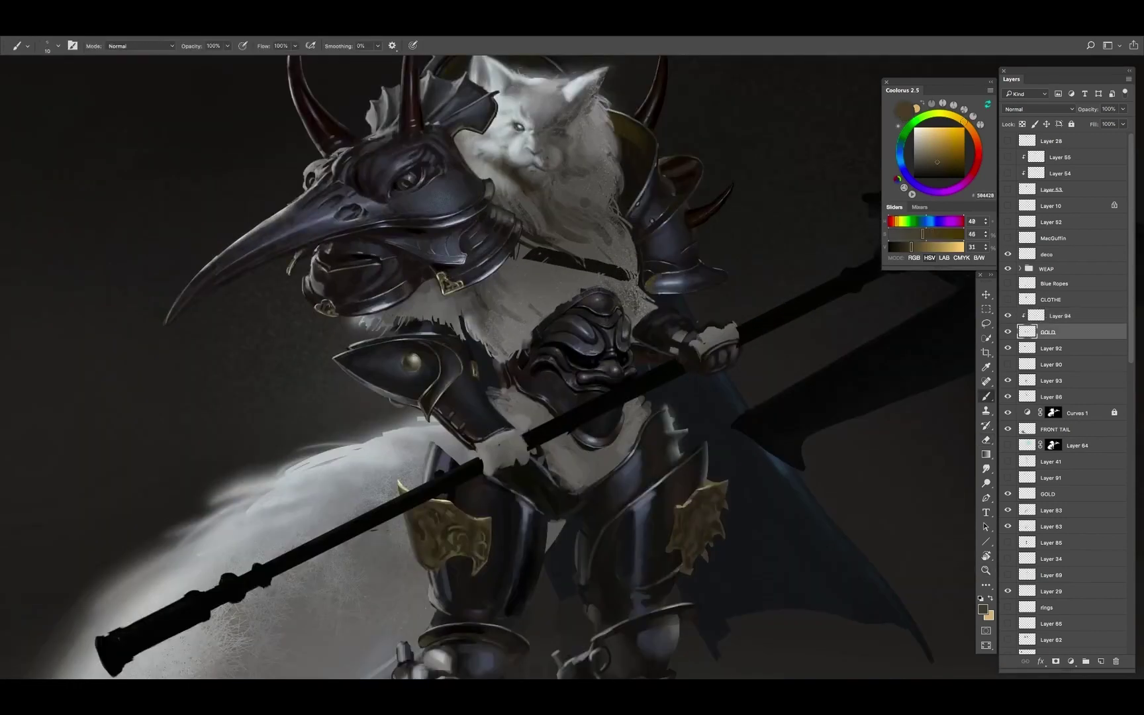
Paint gold clasps on the chest strap in cream, mid tan and dark brown
{"action": "left_click", "coordinate": [461, 284], "text": "alt"}
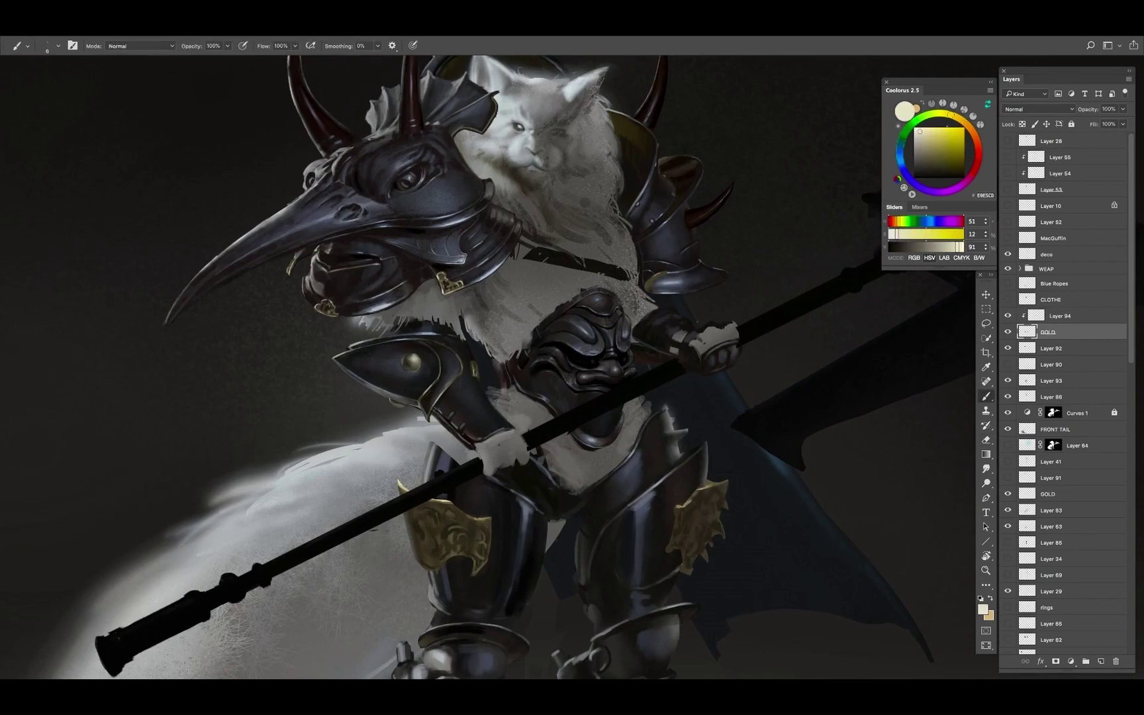
{"action": "left_click", "coordinate": [660, 273], "text": "alt"}
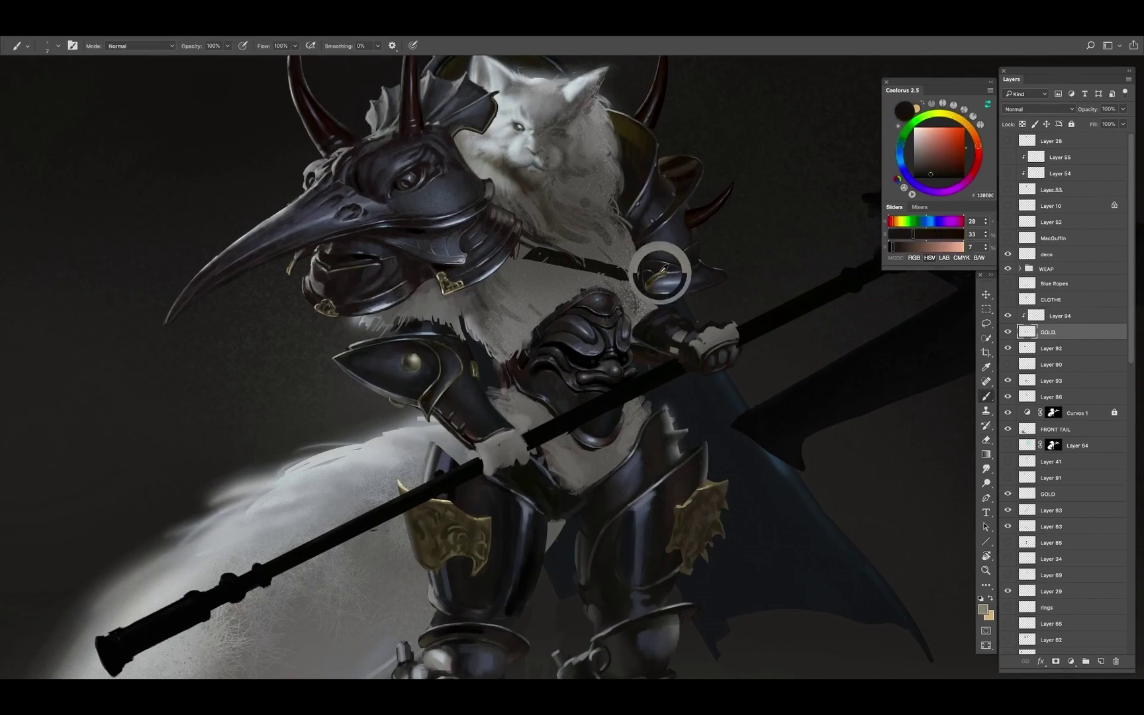
{"action": "left_click", "coordinate": [649, 285], "text": "alt"}
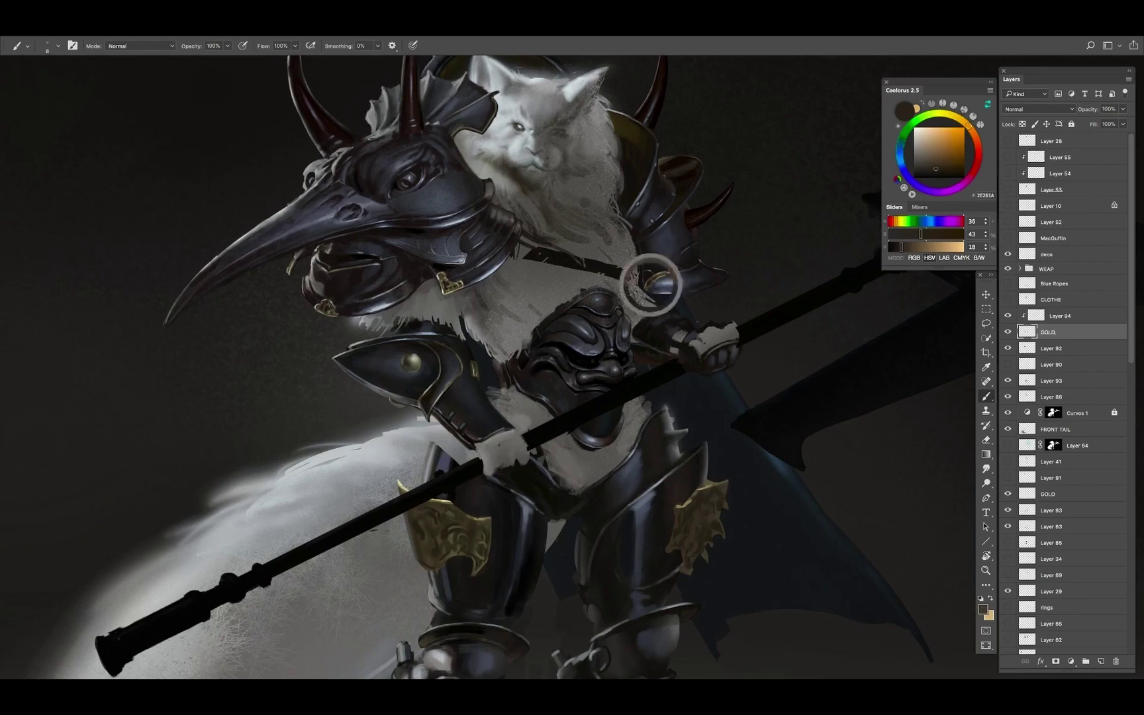
{"action": "left_click", "coordinate": [665, 270], "text": "alt"}
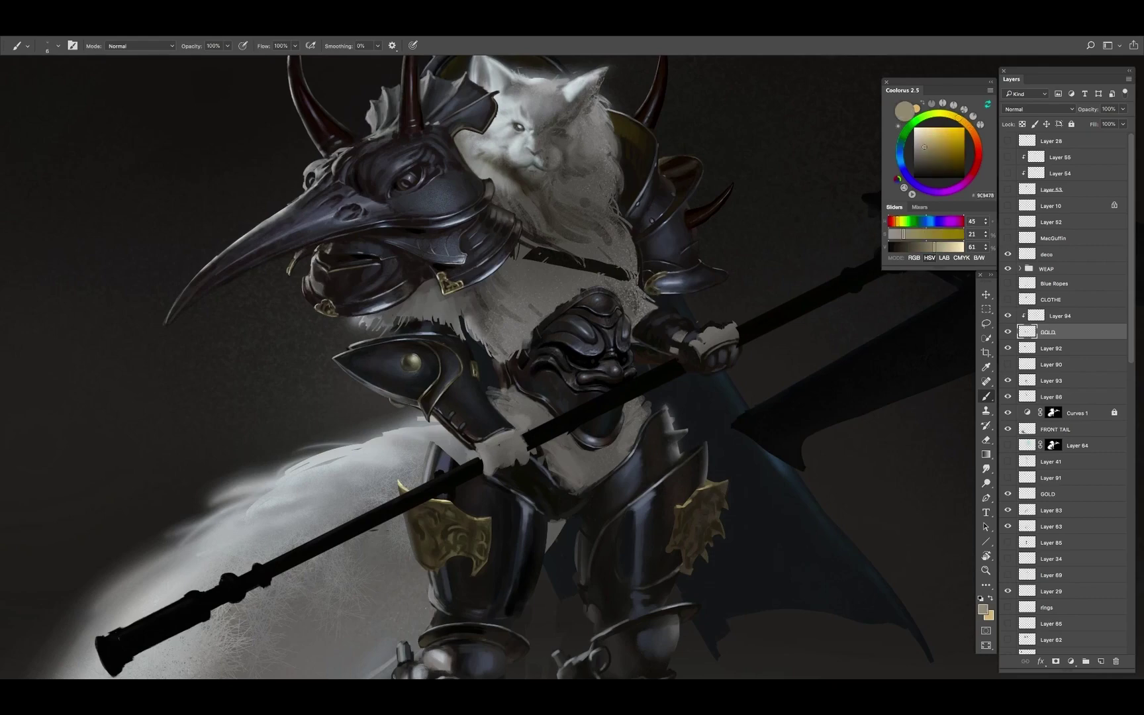
{"action": "left_click", "coordinate": [654, 282], "text": "alt"}
{"action": "key", "text": "e"}
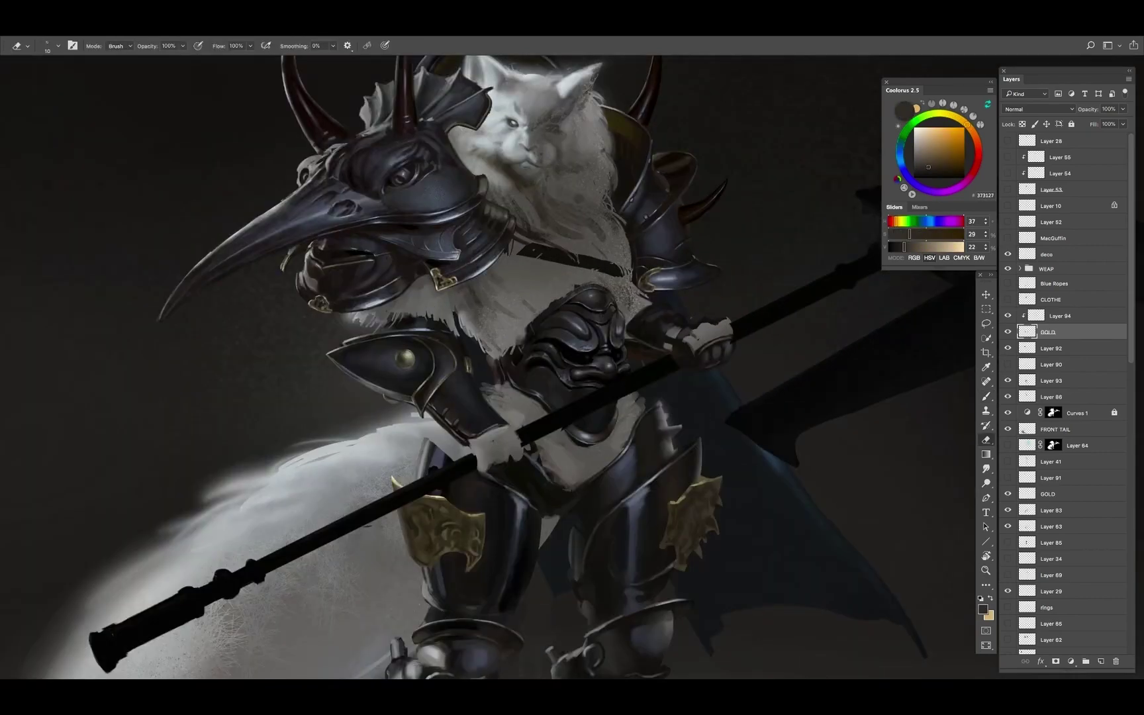
{"action": "key", "text": "b"}
Refine the strap trim with dark gold-brown, tan, cream highlights and near-black accents
{"action": "left_click", "coordinate": [653, 277], "text": "alt"}
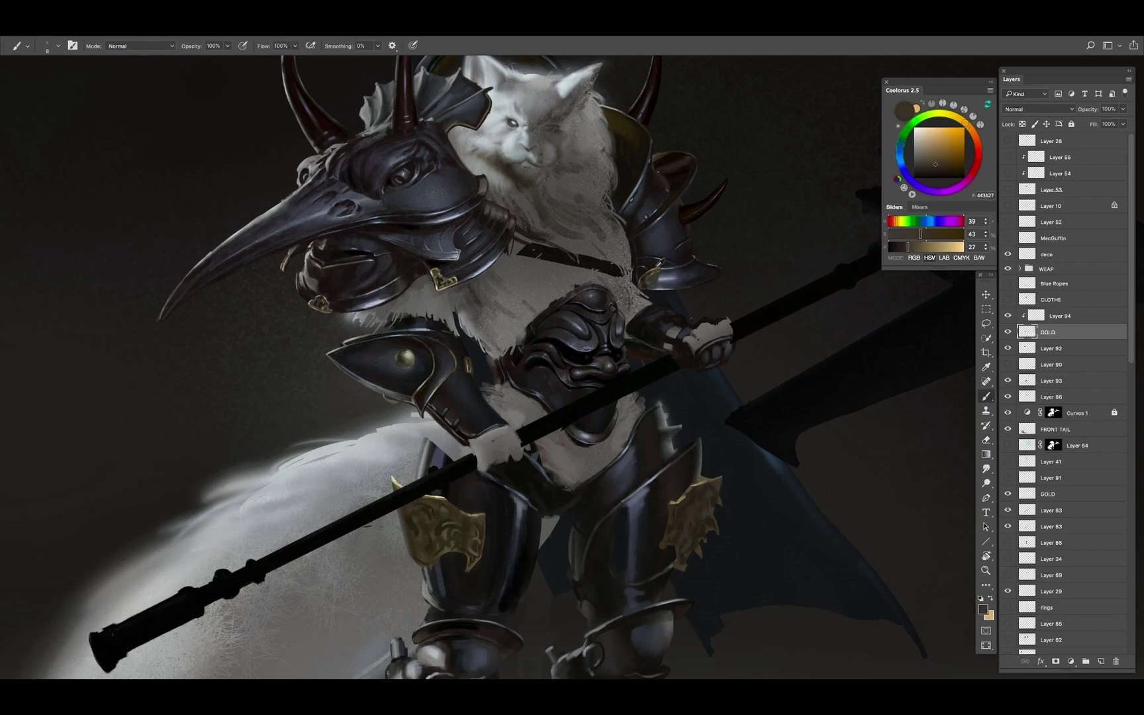
{"action": "left_click", "coordinate": [654, 278], "text": "alt"}
{"action": "left_click", "coordinate": [450, 279], "text": "alt"}
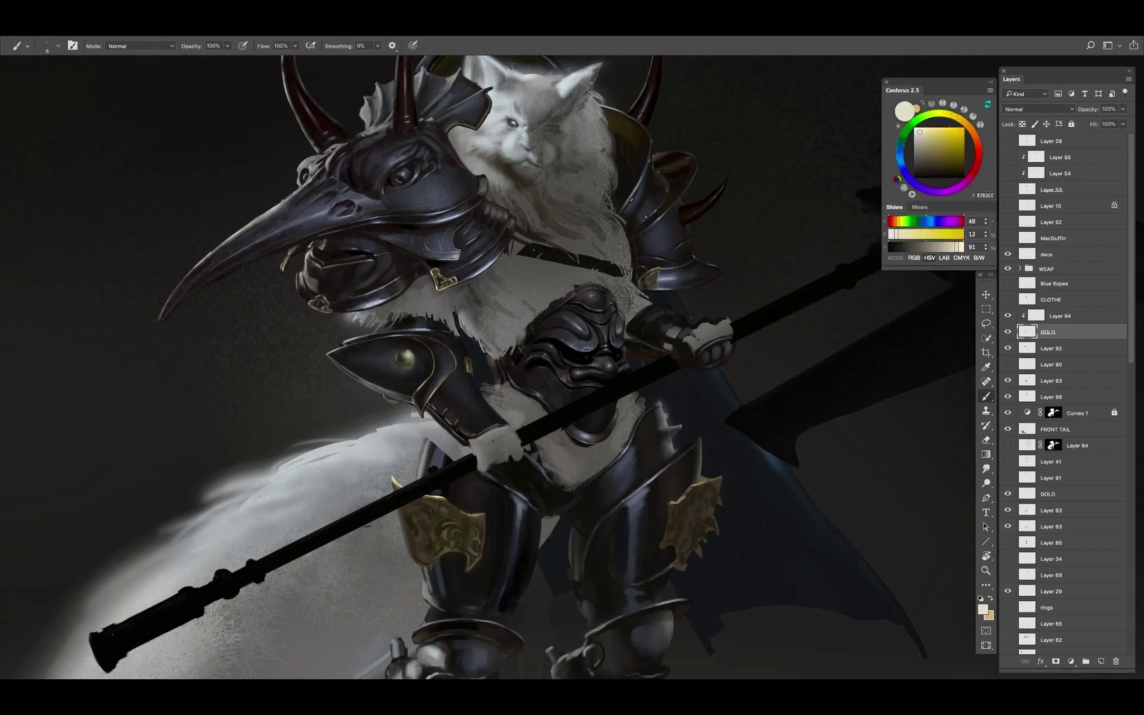
{"action": "left_click", "coordinate": [672, 271], "text": "alt"}
{"action": "left_click", "coordinate": [659, 265], "text": "alt"}
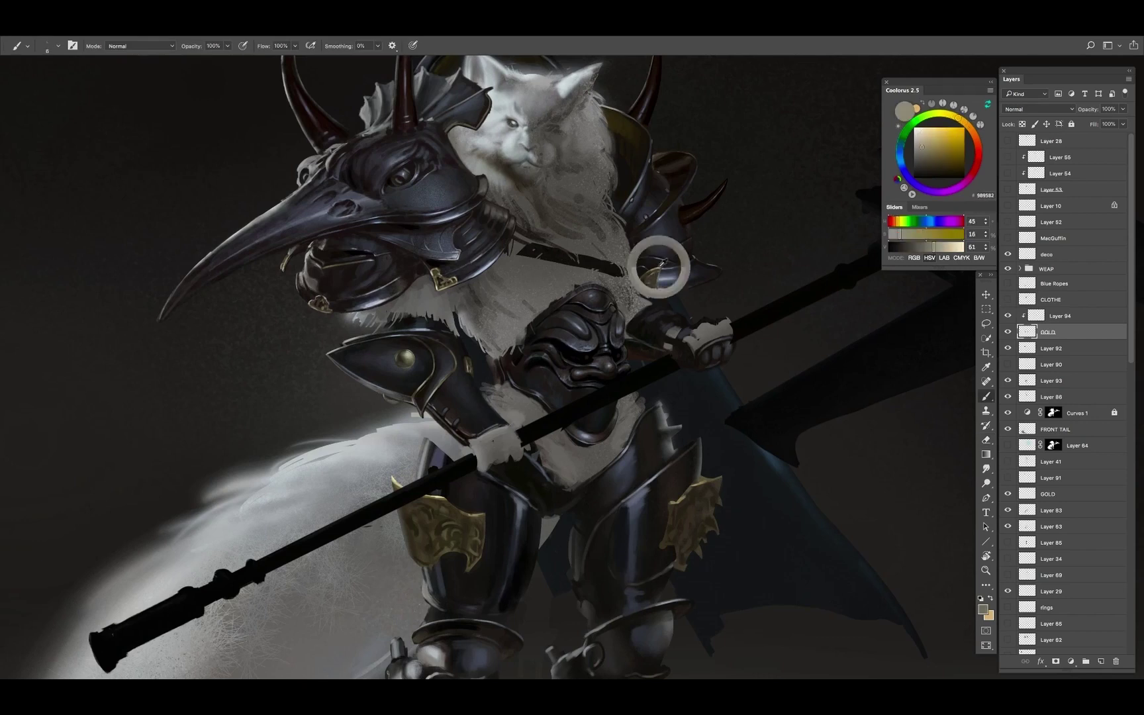
{"action": "left_click", "coordinate": [664, 264], "text": "alt"}
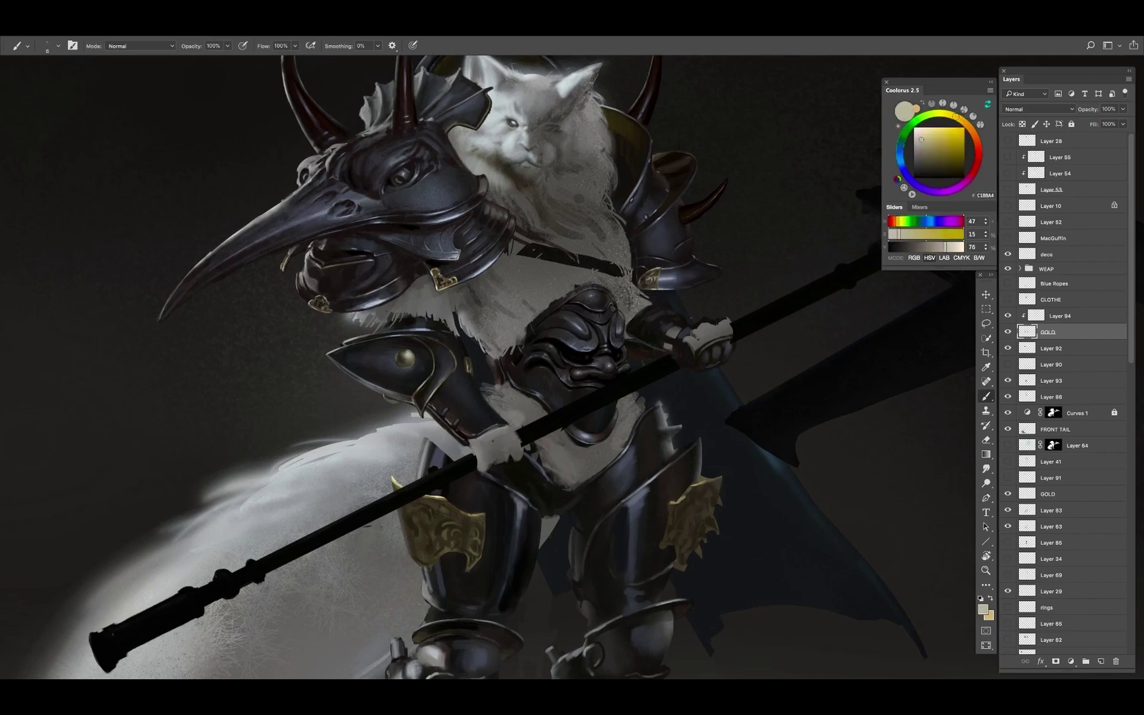
{"action": "left_click", "coordinate": [644, 271], "text": "alt"}
{"action": "left_click", "coordinate": [643, 272], "text": "alt"}
{"action": "left_click", "coordinate": [645, 268], "text": "alt"}
Finish the collar trim with alternating tan highlights and dark brown shadows
{"action": "key", "text": "h"}
{"action": "left_click", "coordinate": [646, 268]}
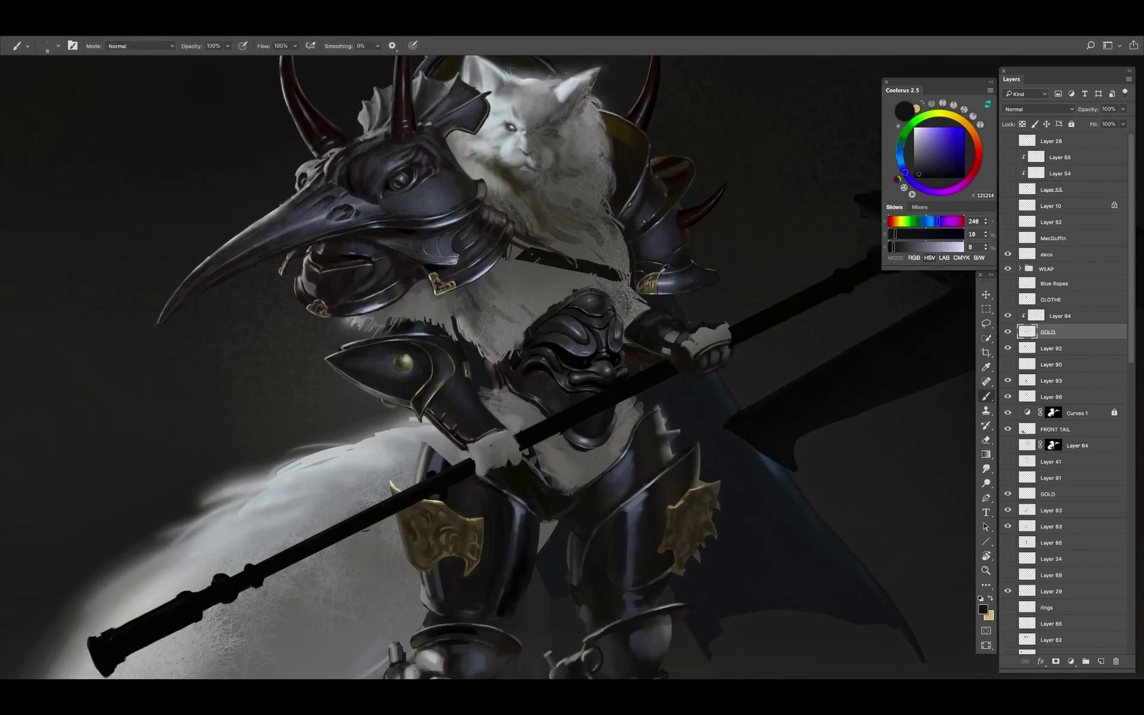
{"action": "left_click", "coordinate": [663, 271], "text": "alt"}
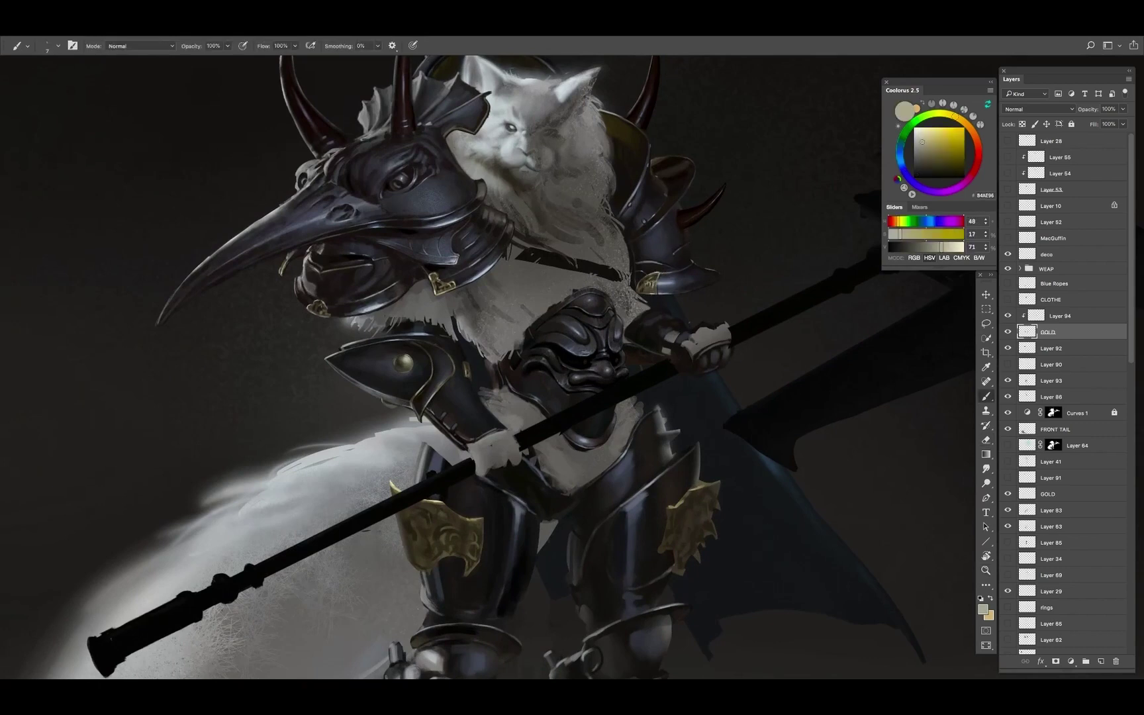
{"action": "left_click", "coordinate": [662, 272], "text": "alt"}
{"action": "left_click", "coordinate": [661, 269], "text": "alt"}
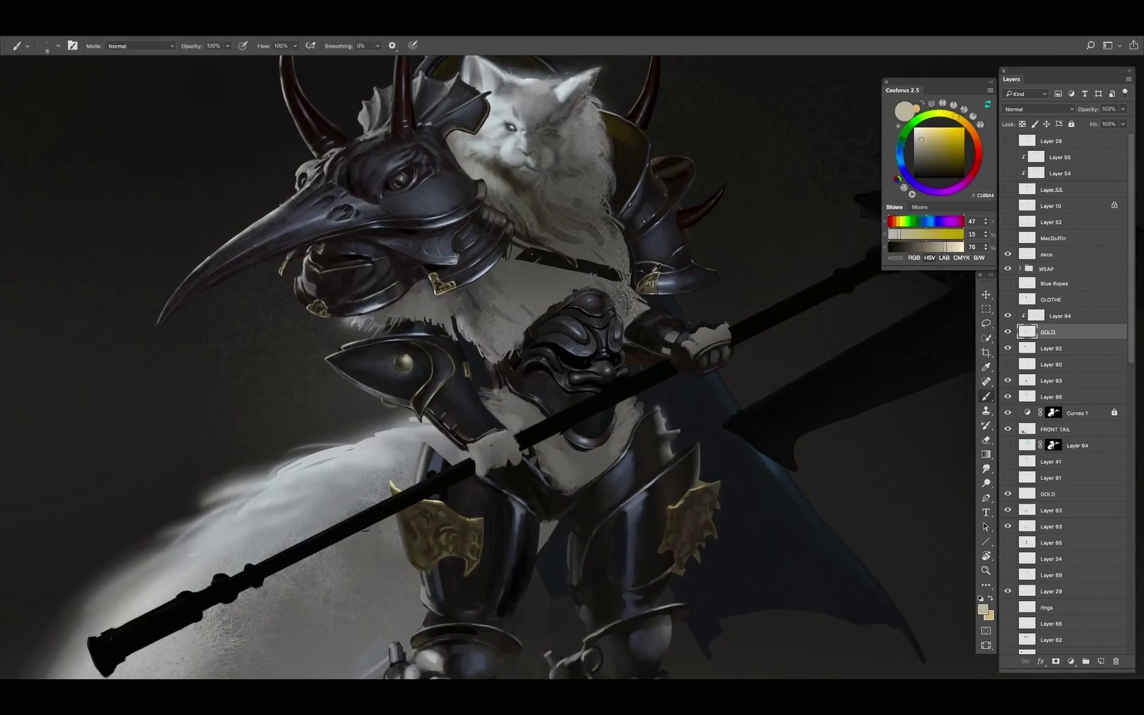
{"action": "left_click", "coordinate": [656, 268], "text": "alt"}
{"action": "left_click", "coordinate": [656, 268], "text": "alt"}
Resize the small gold clasp on the chest strap with Free Transform
{"action": "key", "text": "h"}
{"action": "left_click", "coordinate": [658, 257]}
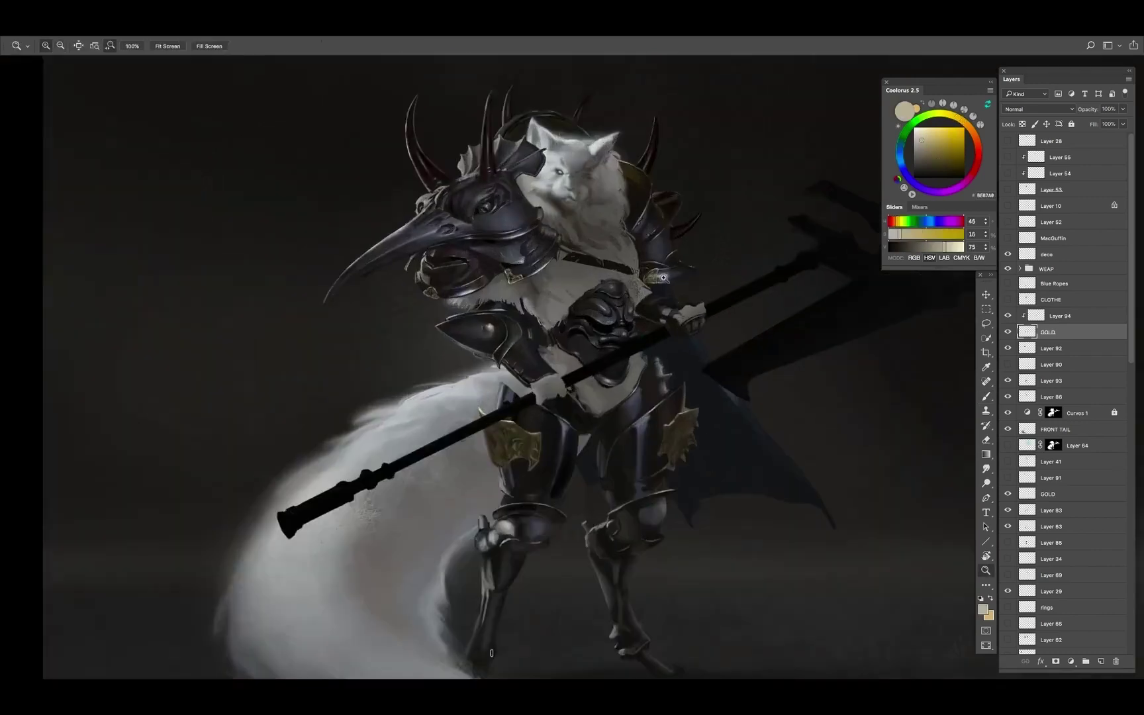
{"action": "key", "text": "v"}
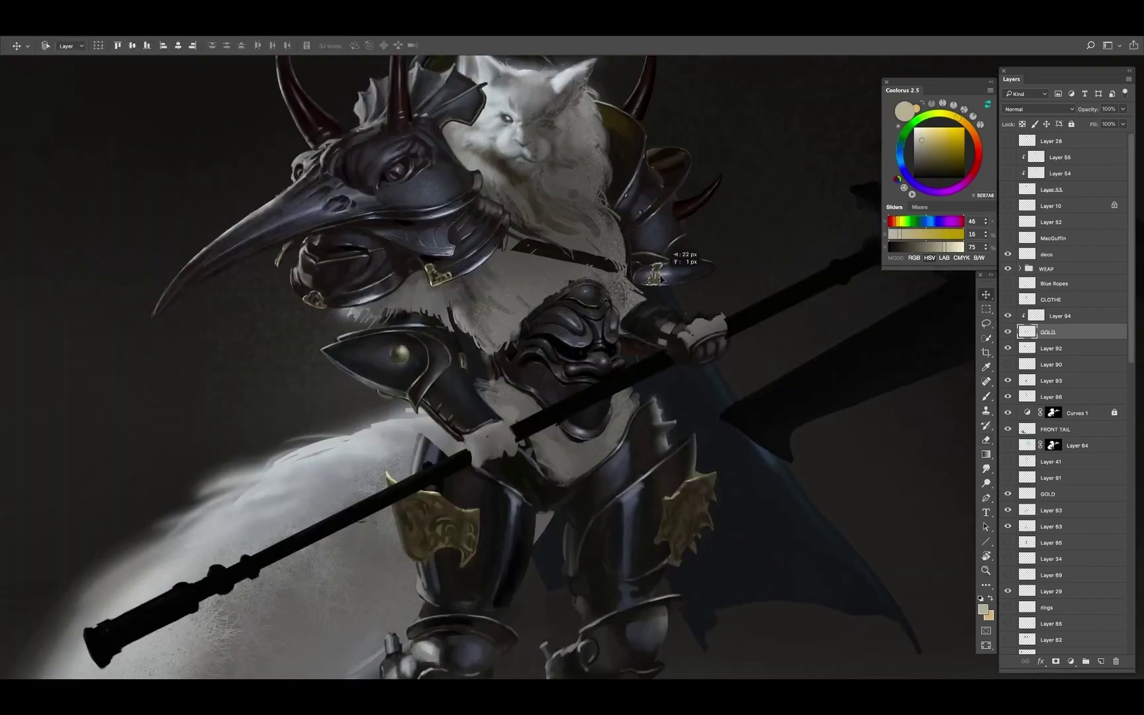
{"action": "key", "text": "ctrl+t"}
{"action": "key", "text": "Return"}
{"action": "key", "text": "b"}
Paint thin gold edge trim on the front shoulder plate in beige, brown and grey-olive
{"action": "left_click", "coordinate": [655, 270], "text": "alt"}
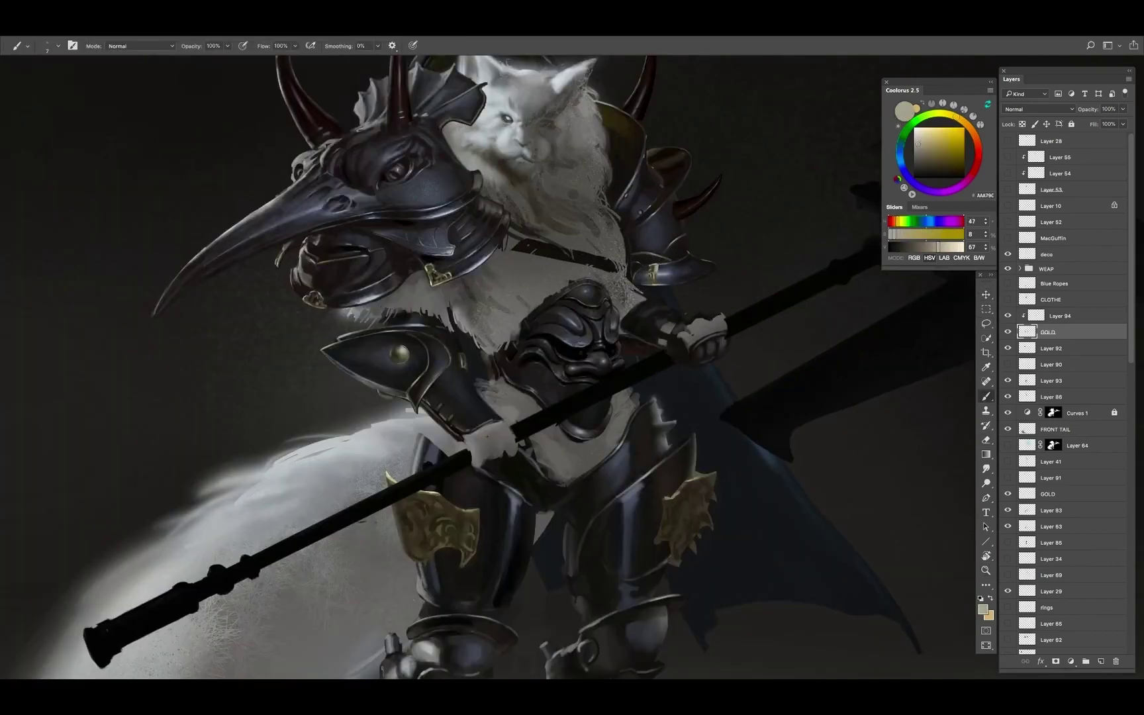
{"action": "left_click", "coordinate": [656, 278], "text": "alt"}
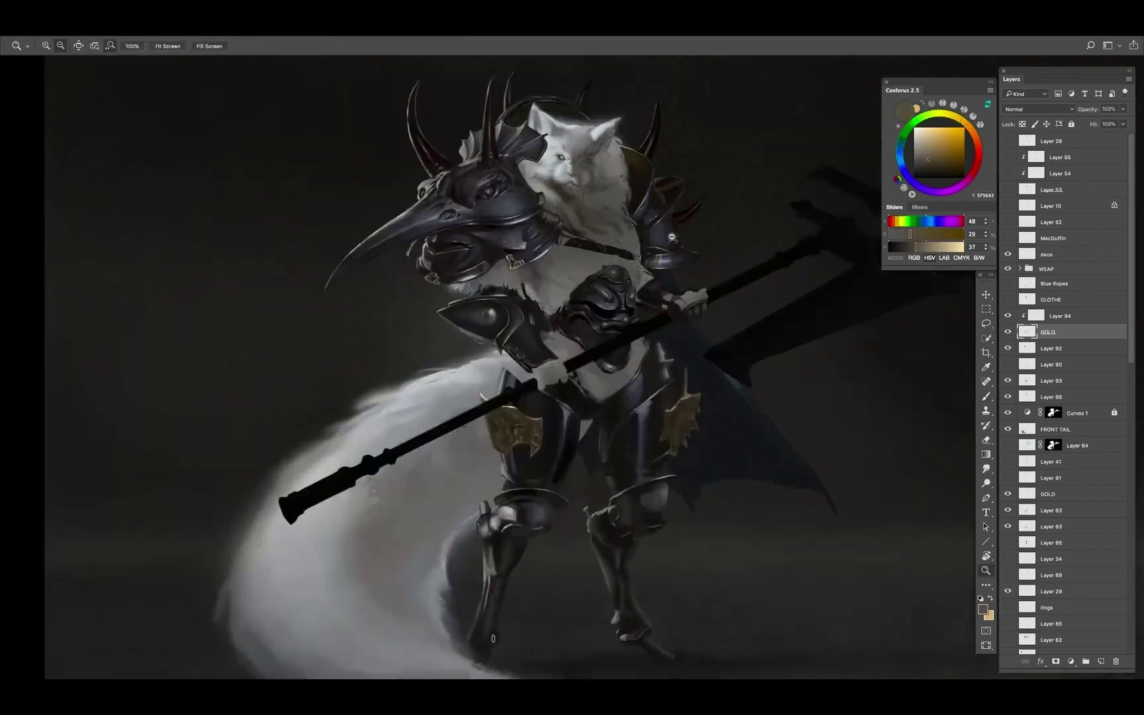
{"action": "key", "text": "h"}
{"action": "left_click", "coordinate": [646, 272]}
{"action": "key", "text": "e"}
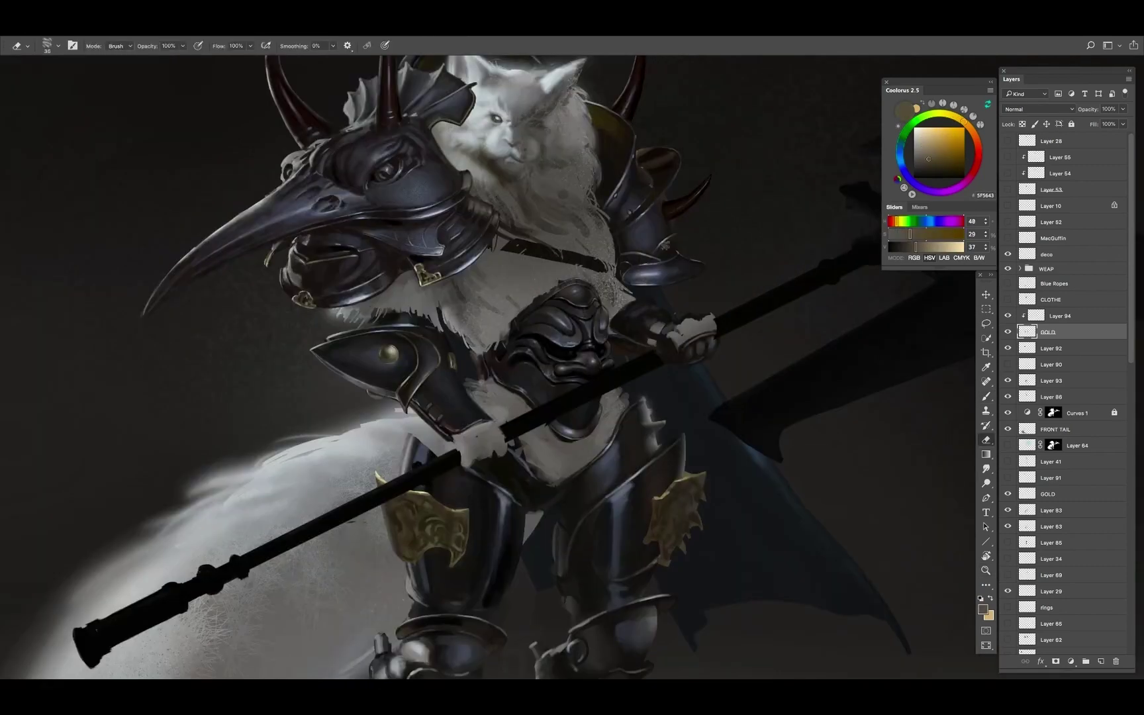
{"action": "key", "text": "b"}
{"action": "left_click", "coordinate": [663, 240], "text": "alt"}
{"action": "left_click", "coordinate": [657, 246], "text": "alt"}
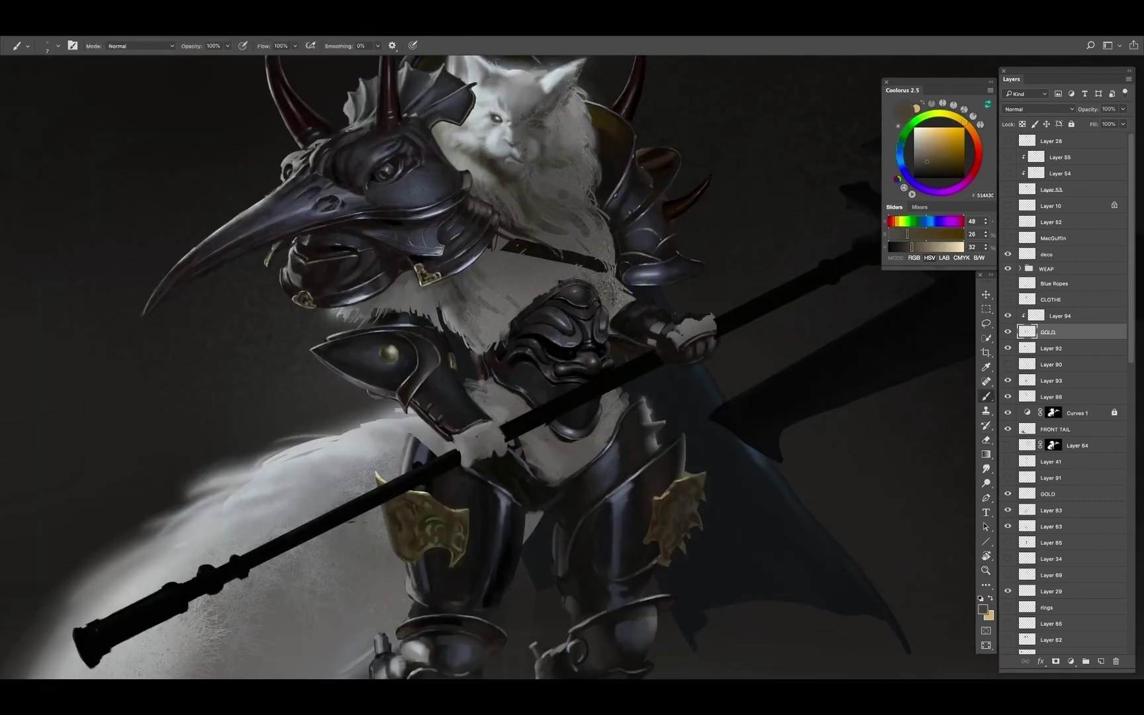
{"action": "left_click", "coordinate": [665, 242], "text": "alt"}
{"action": "key", "text": "e"}
{"action": "key", "text": "b"}
{"action": "left_click", "coordinate": [692, 328], "text": "alt"}
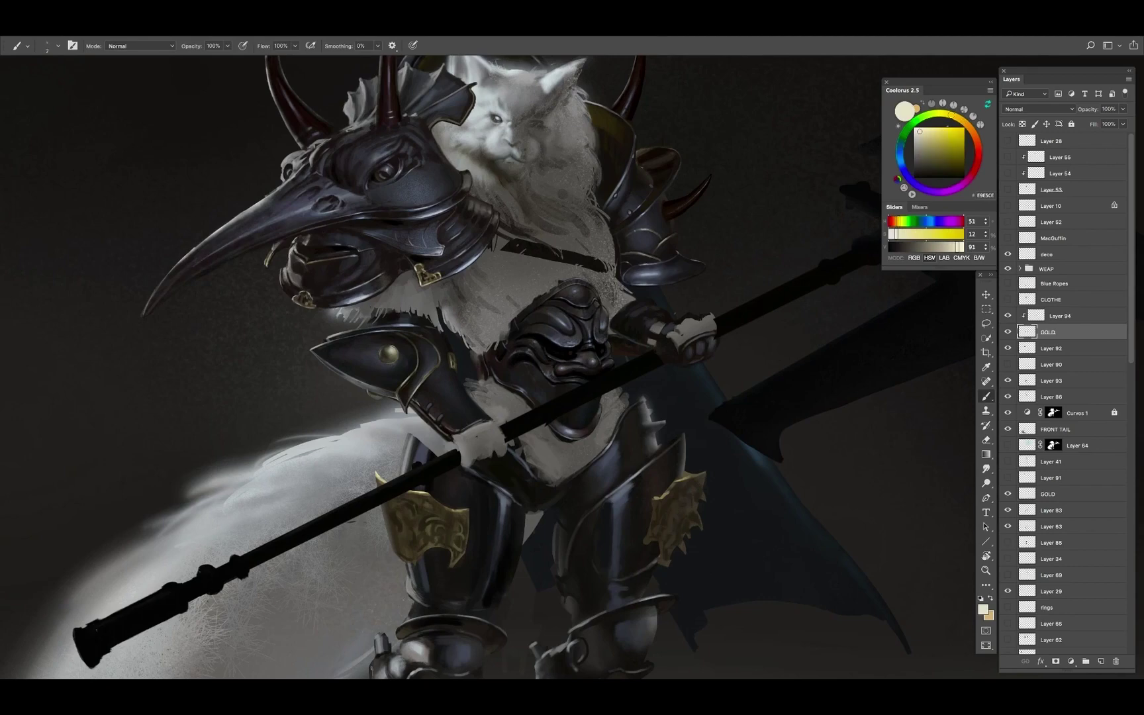
Add muted grey-olive shading to the shoulder armour, checking the whole figure
{"action": "key", "text": "z"}
{"action": "left_click", "coordinate": [679, 176], "text": "alt"}
{"action": "left_click", "coordinate": [680, 177]}
{"action": "key", "text": "b"}
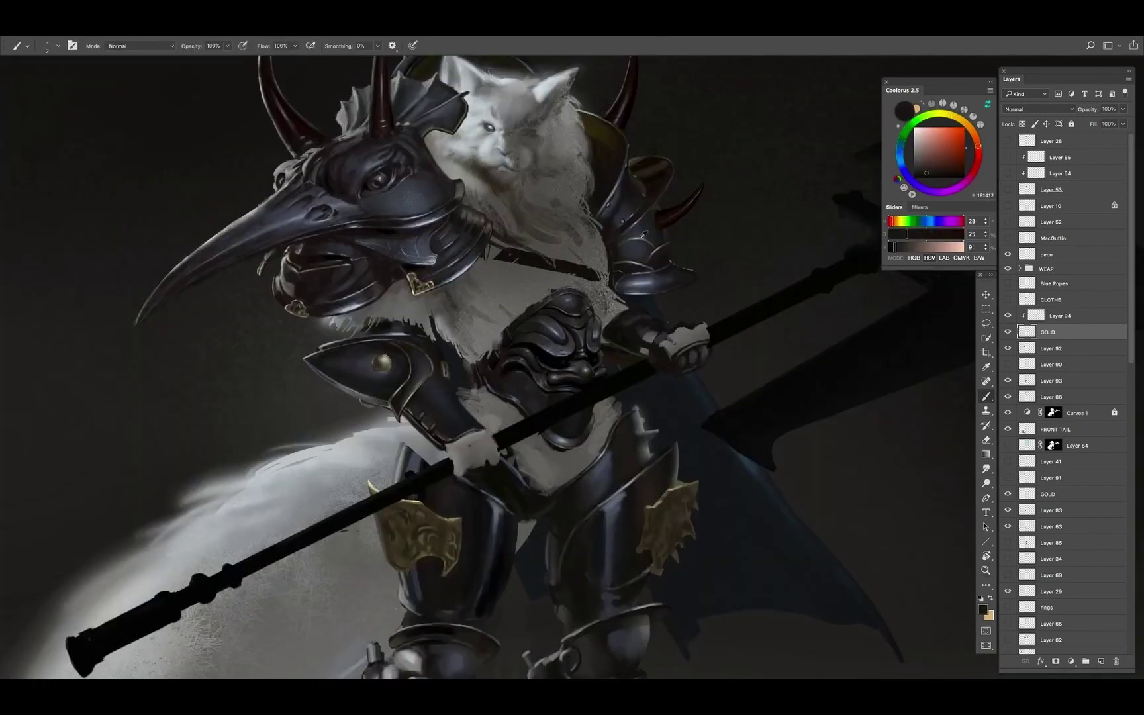
{"action": "left_click", "coordinate": [643, 235], "text": "alt"}
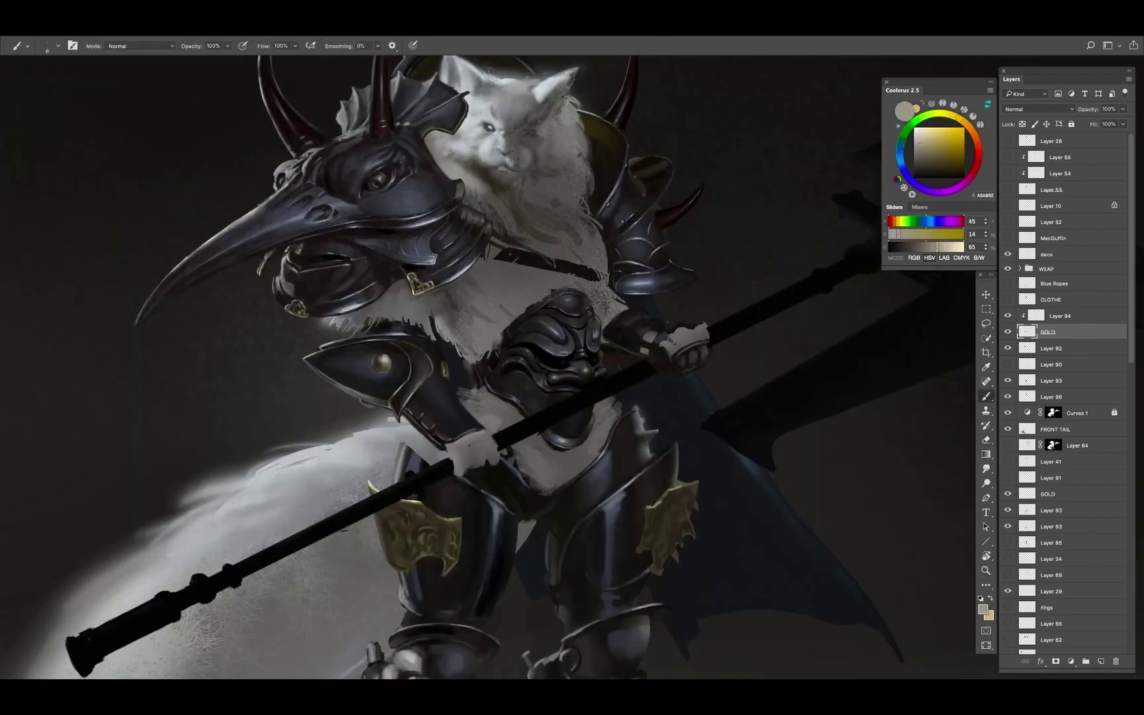
{"action": "key", "text": "z"}
{"action": "left_click", "coordinate": [695, 164], "text": "alt"}
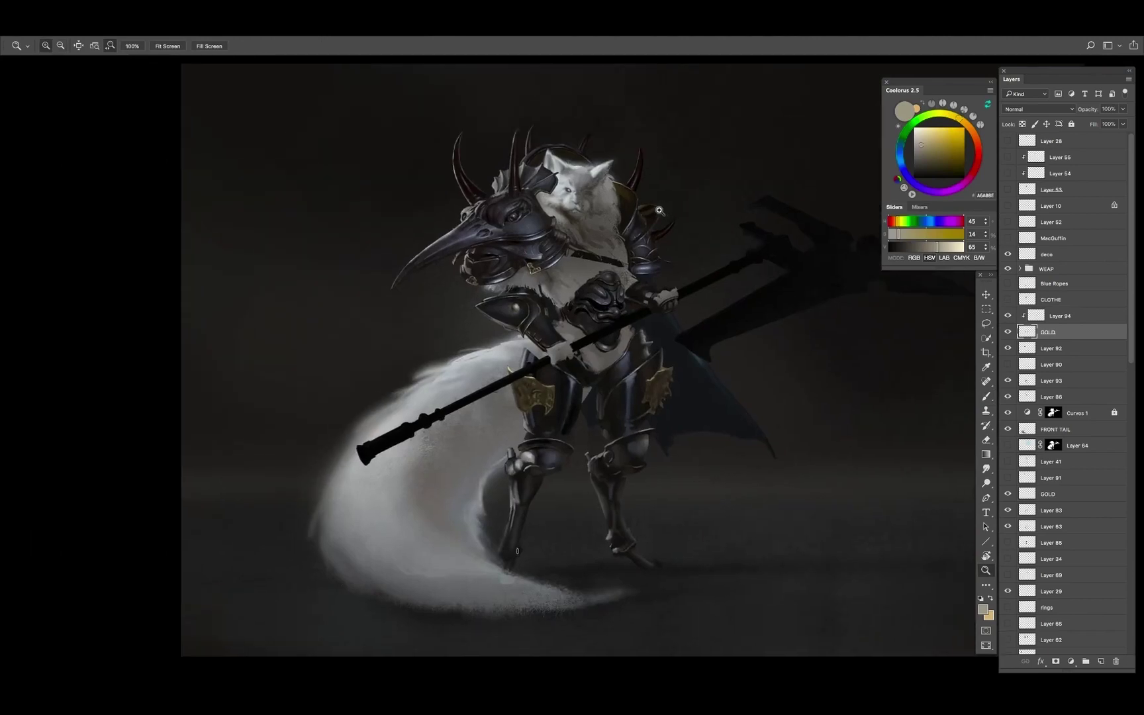
{"action": "left_click", "coordinate": [600, 261]}
{"action": "key", "text": "b"}
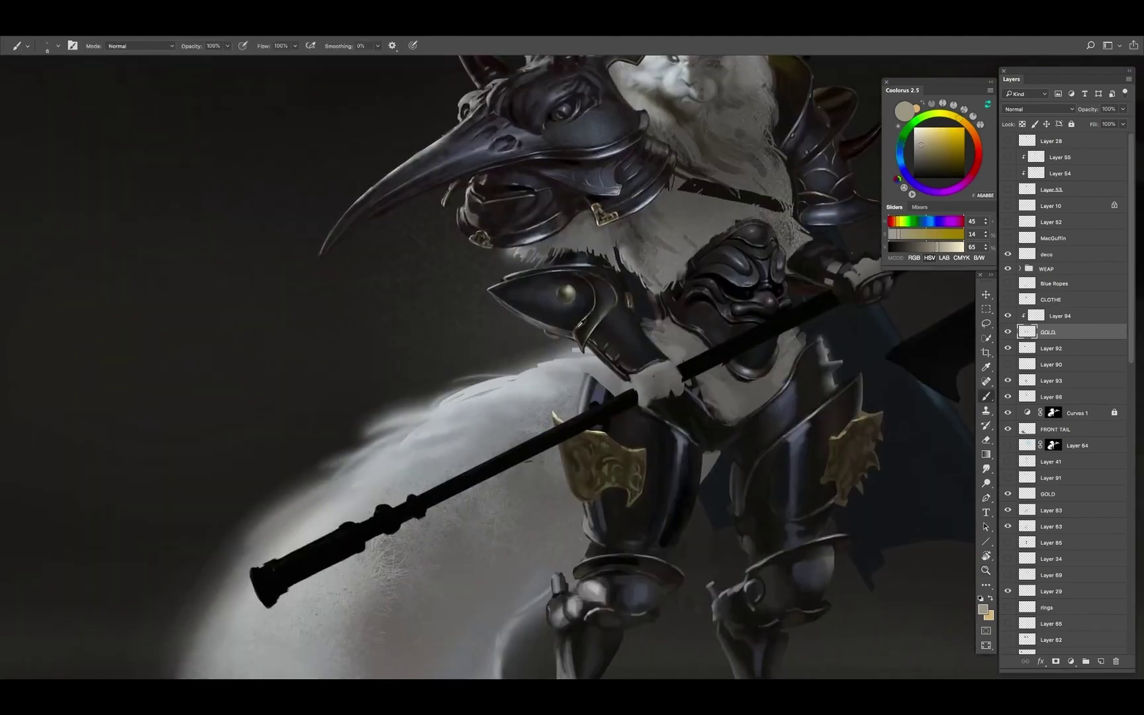
Smooth the front shoulder plate's dark metal shading with dark olive tones
{"action": "left_click", "coordinate": [515, 305], "text": "alt"}
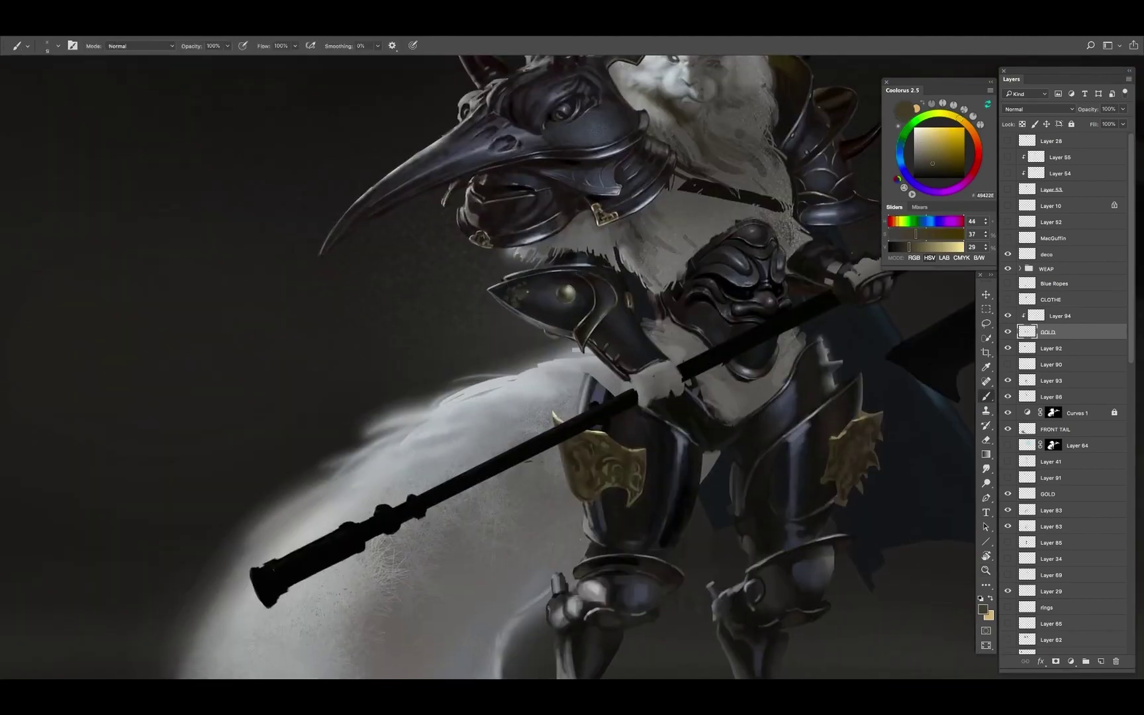
{"action": "left_click", "coordinate": [570, 291], "text": "alt"}
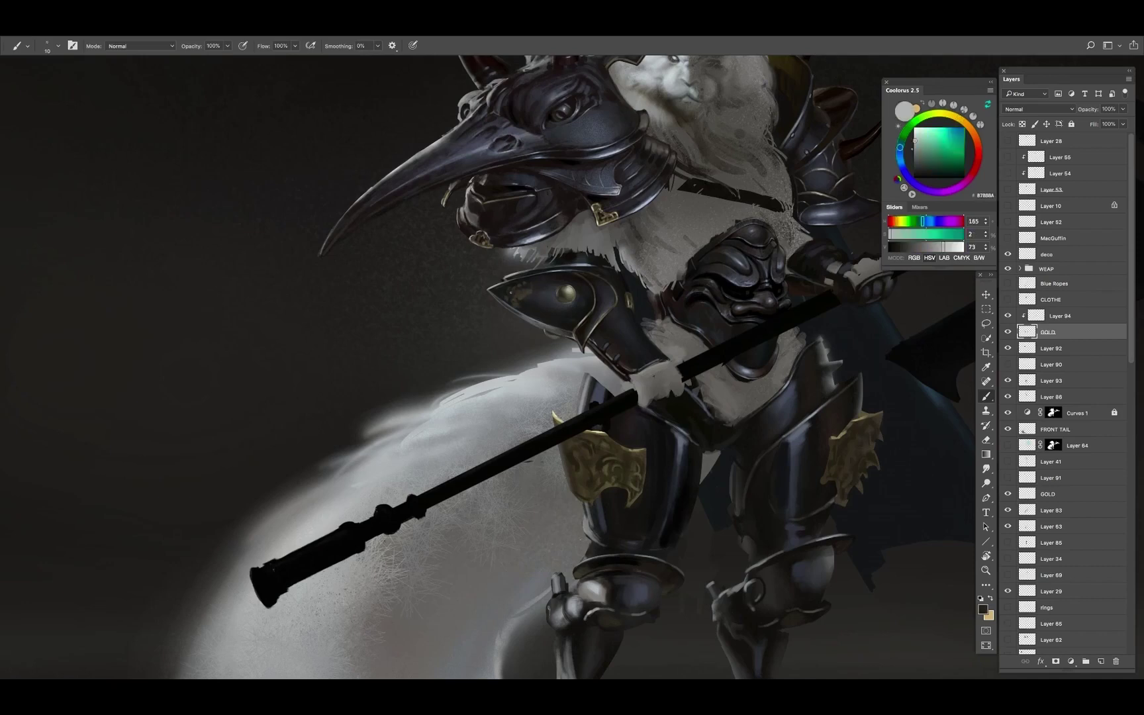
{"action": "key", "text": "e"}
{"action": "key", "text": "b"}
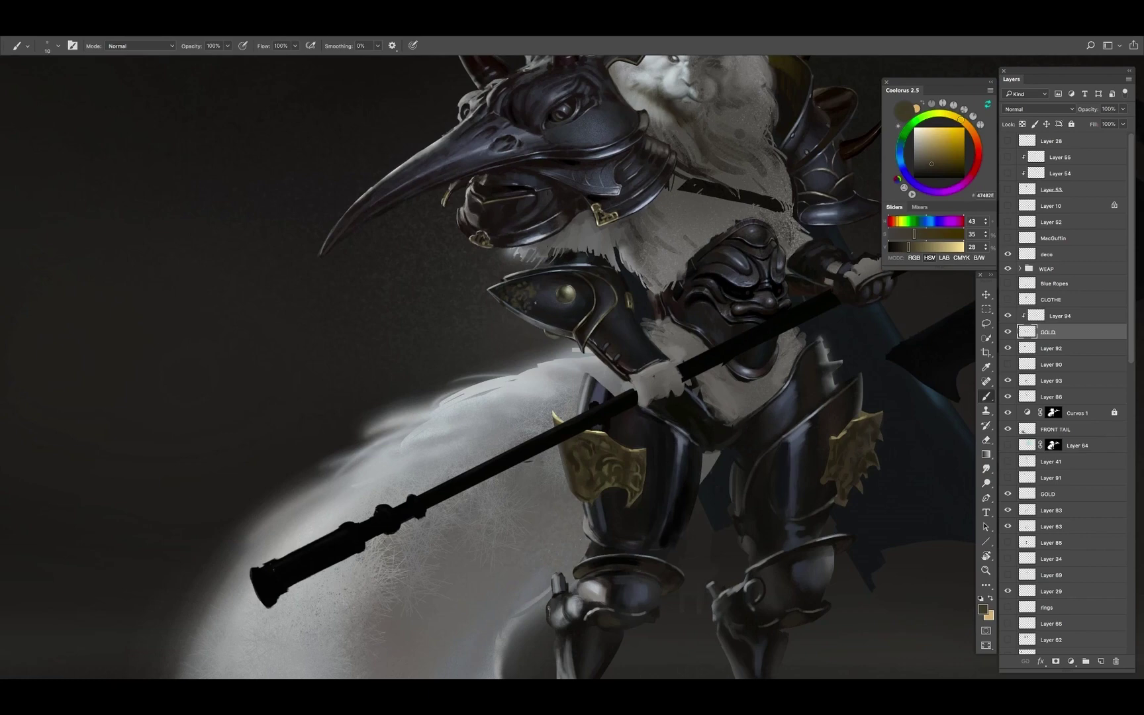
{"action": "scroll", "coordinate": [532, 289], "scroll_direction": "down", "scroll_amount": 3}
{"action": "scroll", "coordinate": [531, 288], "scroll_direction": "up", "scroll_amount": 5}
Pick lighter olive, dark gold and very dark armour colours for the pauldron tip
{"action": "left_click", "coordinate": [531, 289], "text": "alt"}
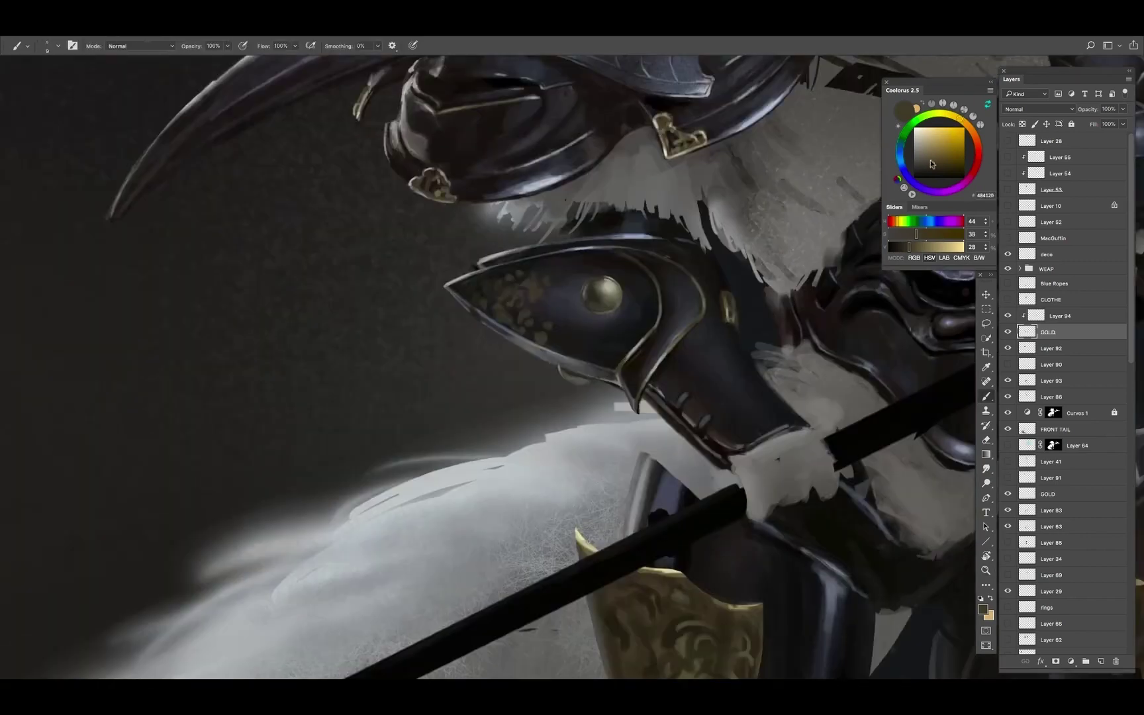
{"action": "scroll", "coordinate": [527, 313], "scroll_direction": "down", "scroll_amount": 3}
{"action": "scroll", "coordinate": [528, 313], "scroll_direction": "up", "scroll_amount": 3}
{"action": "mouse_move", "coordinate": [939, 157]}
{"action": "left_mouse_down"}
{"action": "mouse_move", "coordinate": [948, 164]}
{"action": "mouse_move", "coordinate": [930, 159]}
{"action": "left_mouse_up"}
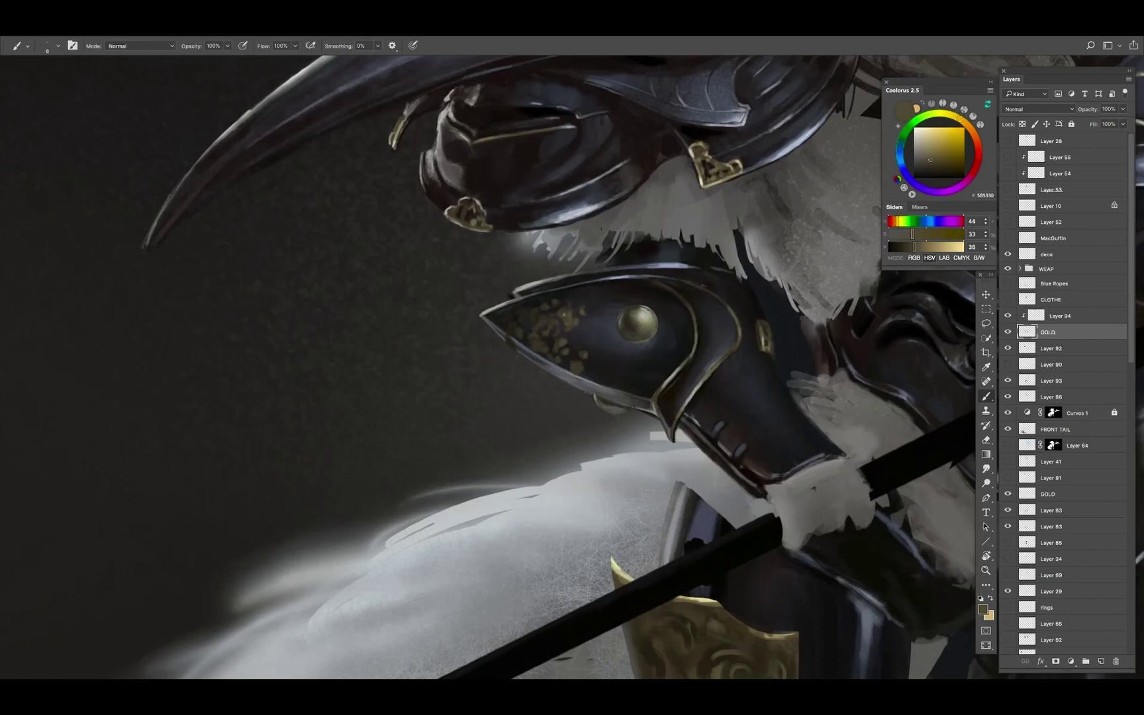
{"action": "left_click", "coordinate": [502, 313], "text": "alt"}
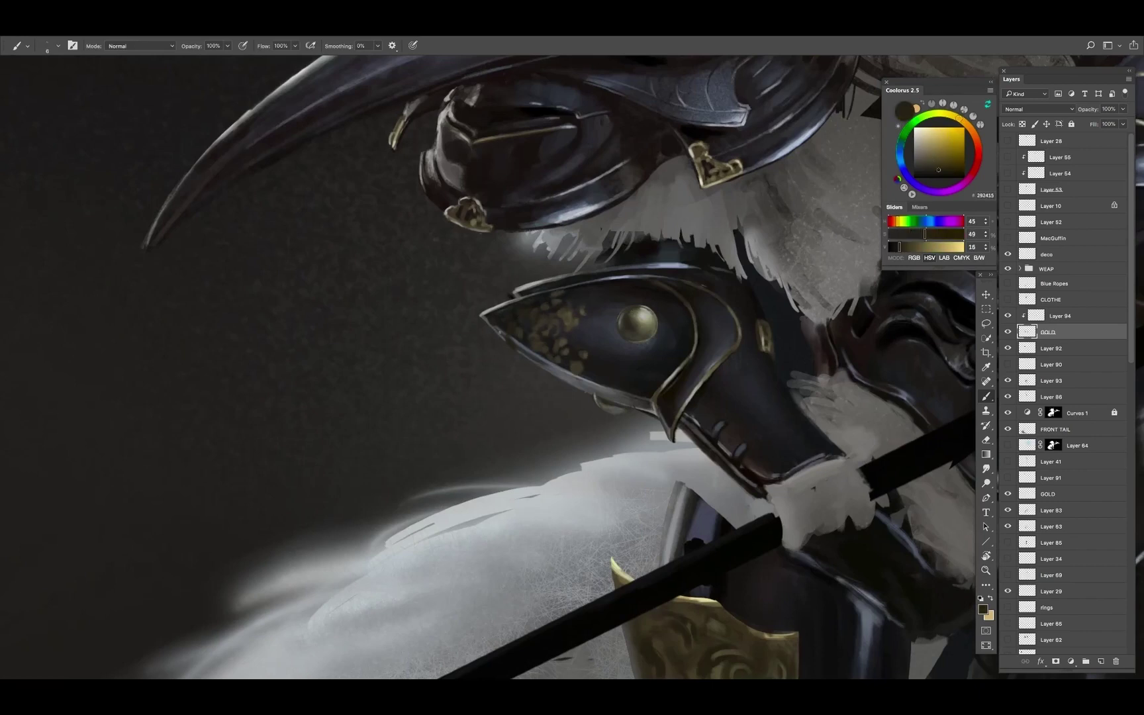
{"action": "left_click", "coordinate": [644, 308], "text": "alt"}
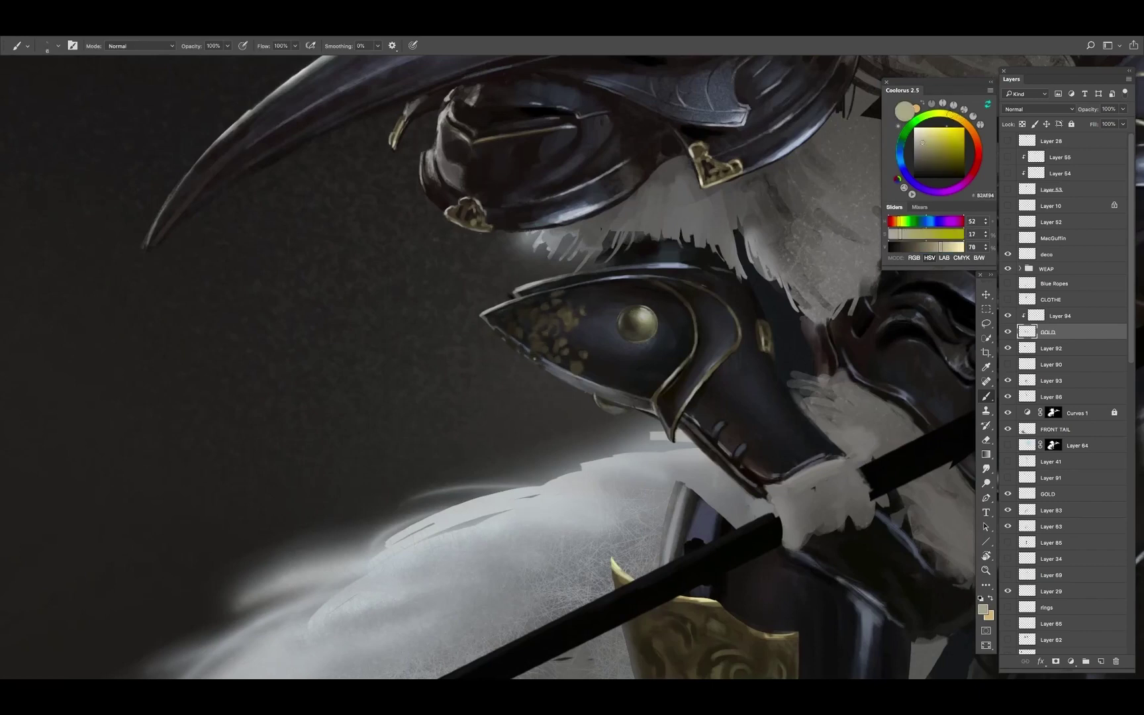
{"action": "left_click", "coordinate": [536, 357], "text": "alt"}
Check the whole painting and sample dark olive tones from the armour for the flecks
{"action": "key", "text": "h"}
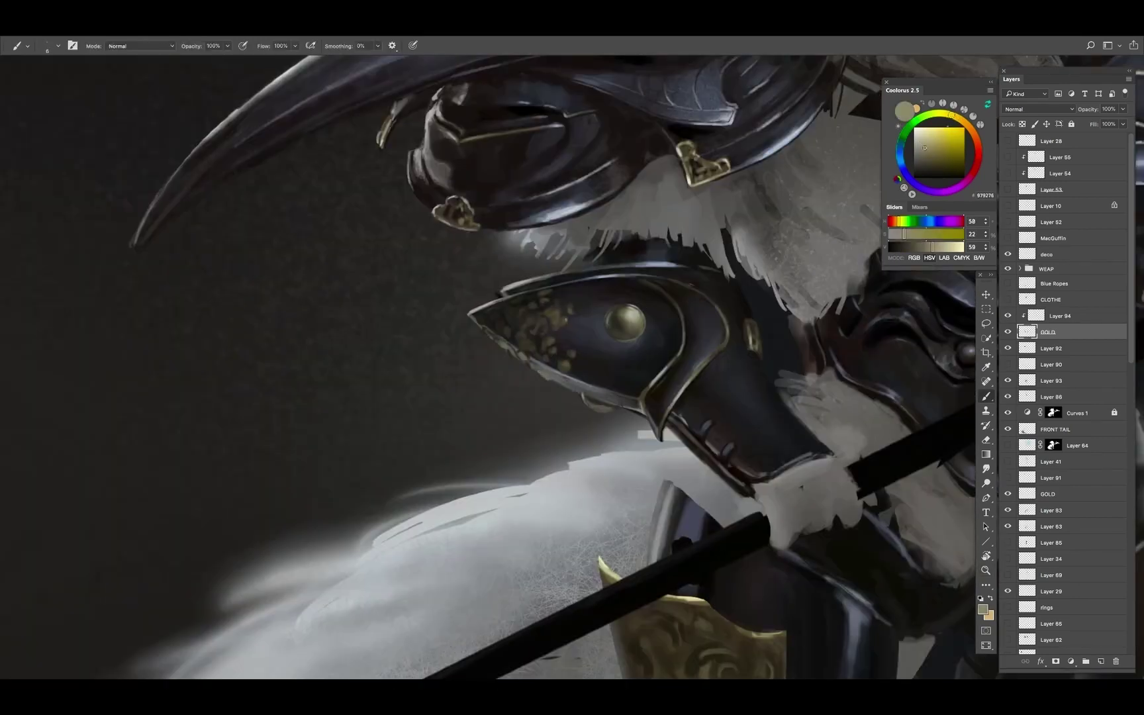
{"action": "key", "text": "h"}
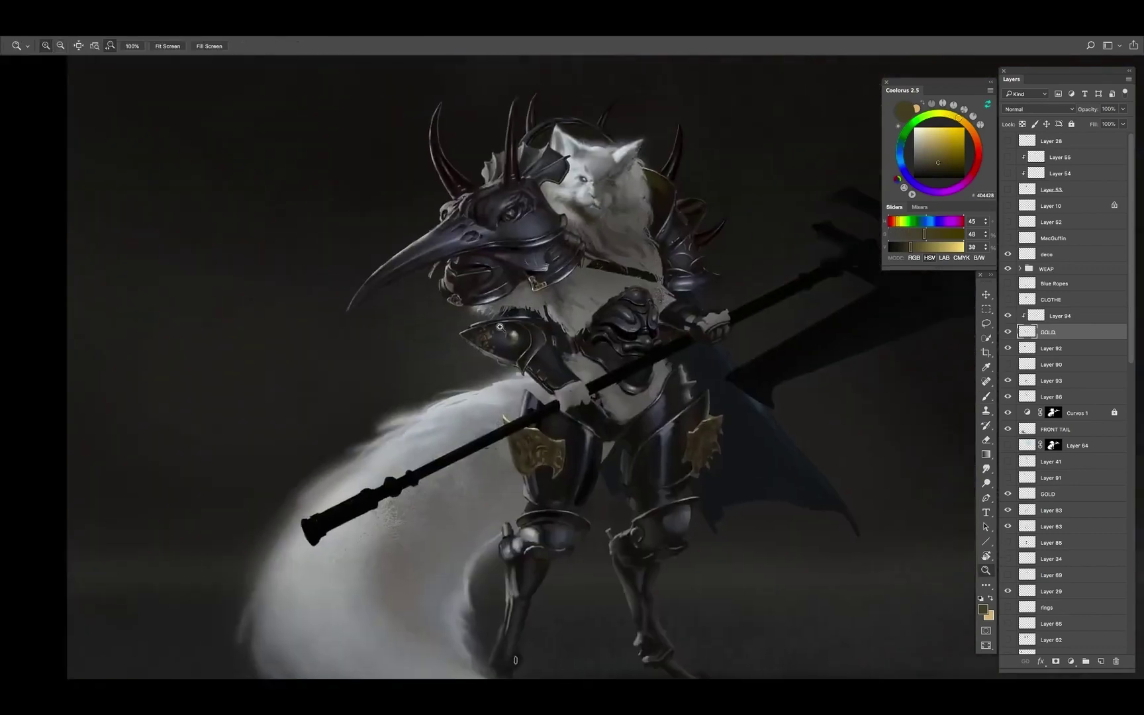
{"action": "left_click", "coordinate": [402, 363], "text": "alt"}
{"action": "left_click", "coordinate": [388, 340], "text": "alt"}
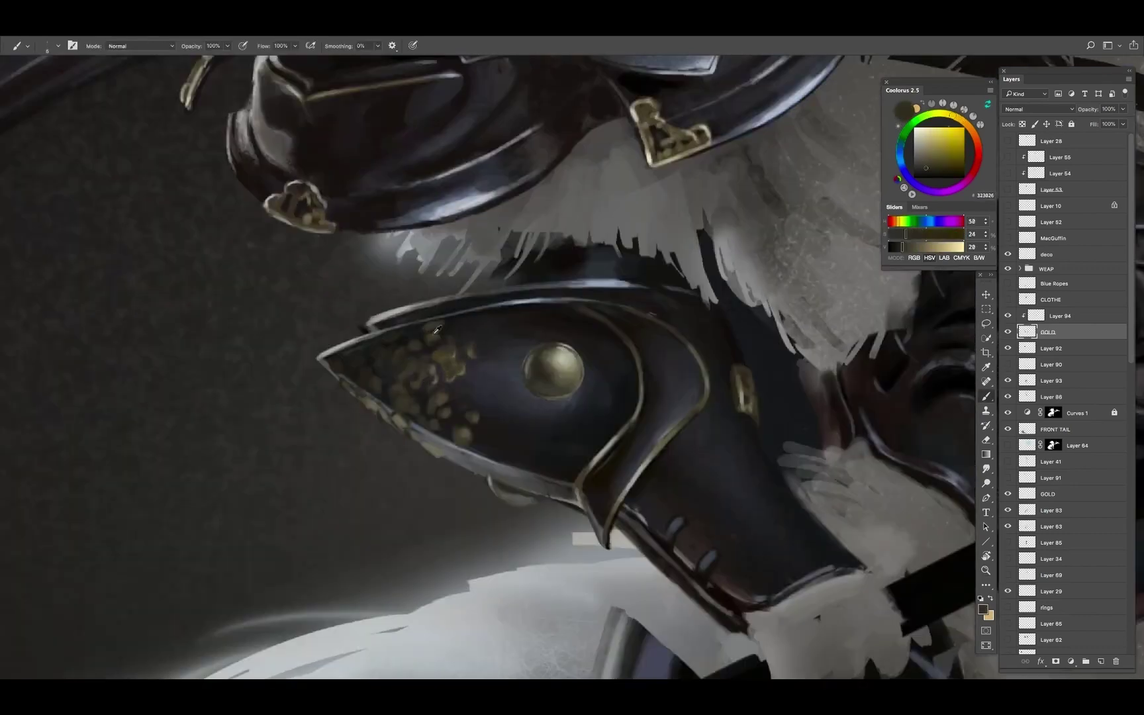
{"action": "scroll", "coordinate": [490, 364], "scroll_direction": "left", "scroll_amount": 3}
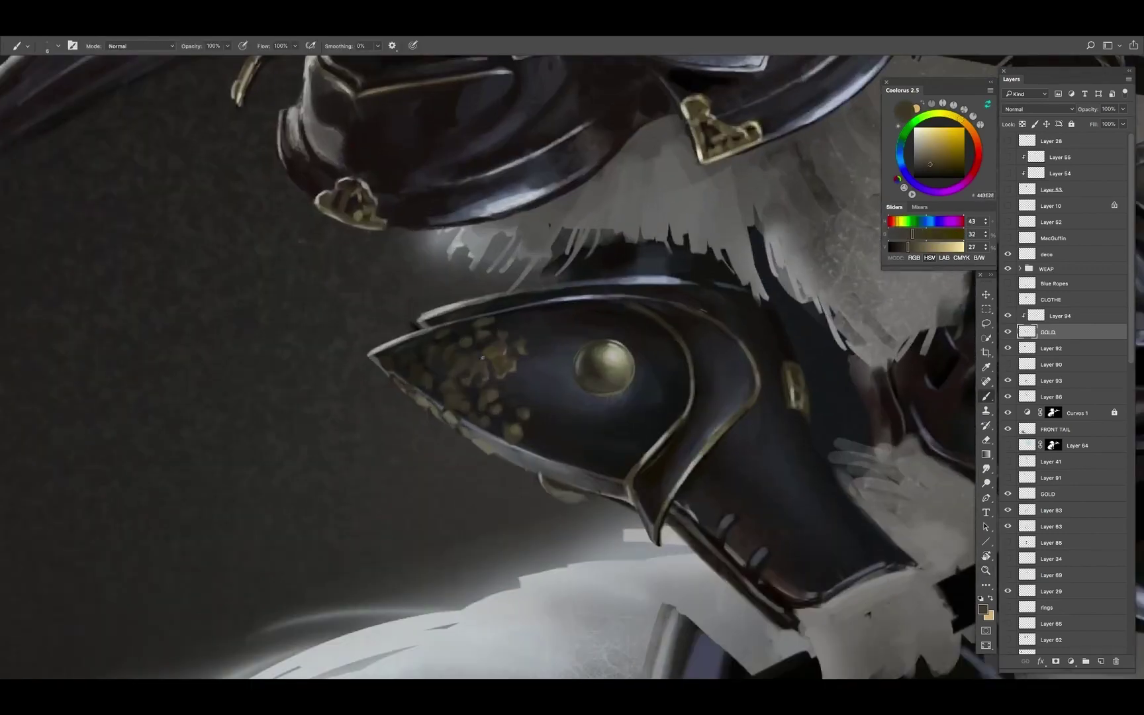
{"action": "left_click", "coordinate": [453, 357], "text": "alt"}
{"action": "key", "text": "h"}
{"action": "left_click", "coordinate": [524, 336]}
Erase and soften the flecks, sampling dark reddish shadow and very dark armour tones
{"action": "key", "text": "e"}
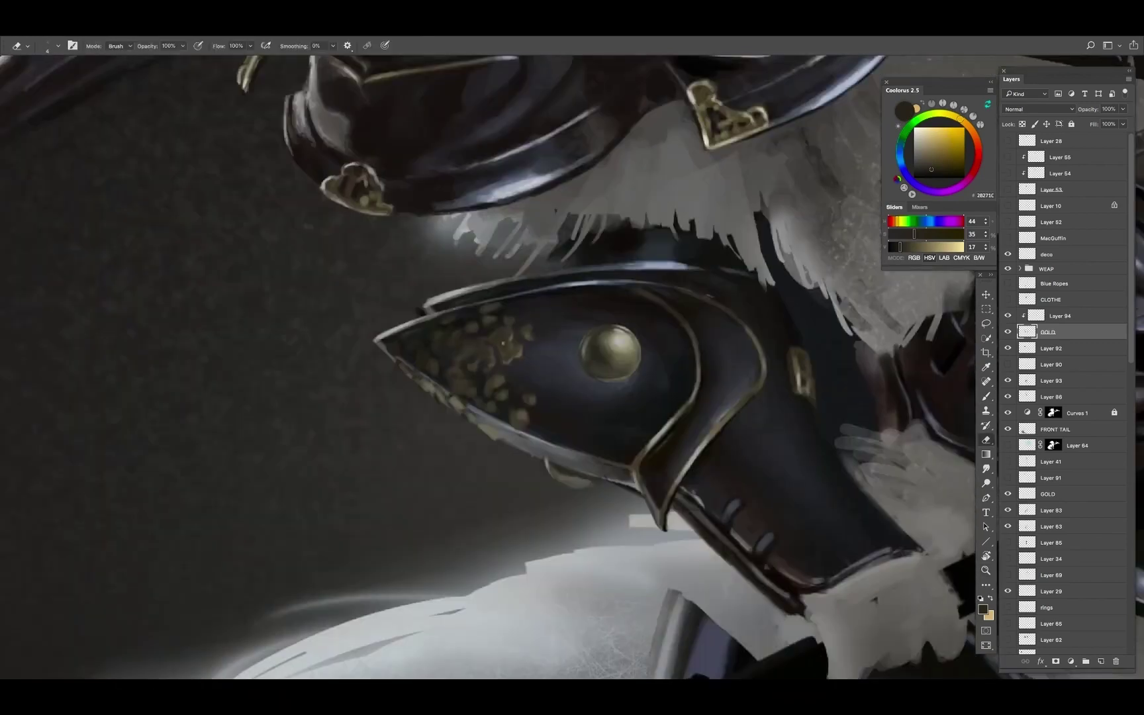
{"action": "key", "text": "b"}
{"action": "left_click", "coordinate": [488, 329], "text": "alt"}
{"action": "left_click", "coordinate": [476, 351], "text": "alt"}
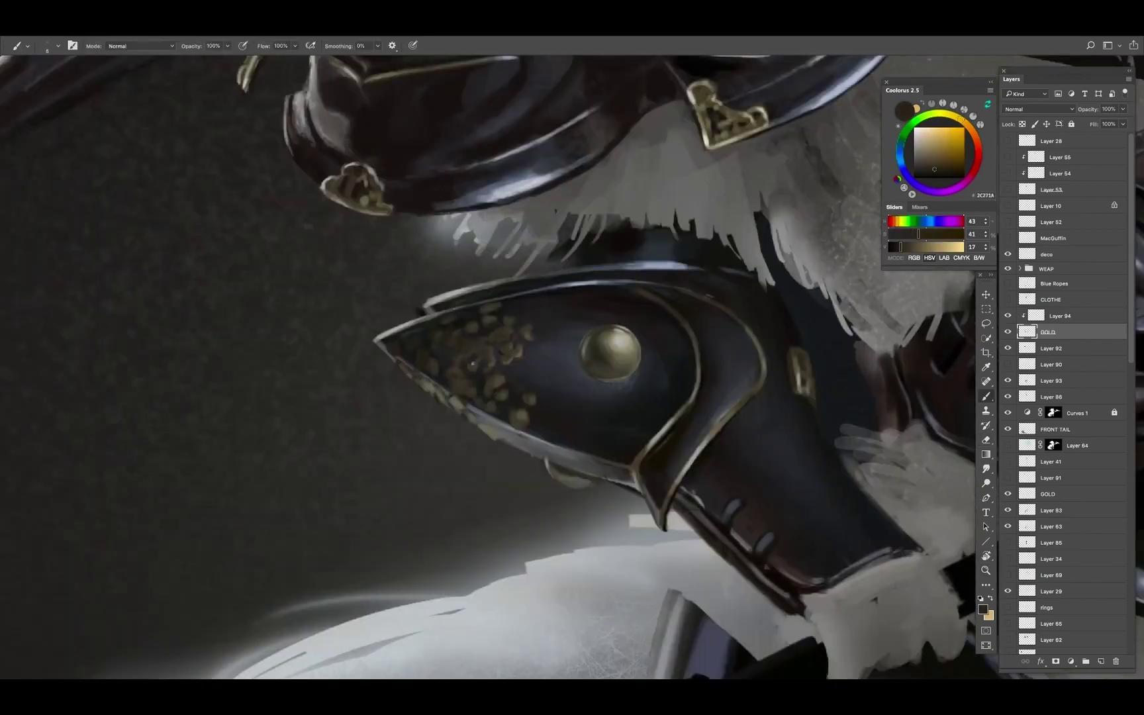
{"action": "key", "text": "z"}
{"action": "left_click", "coordinate": [544, 279], "text": "alt"}
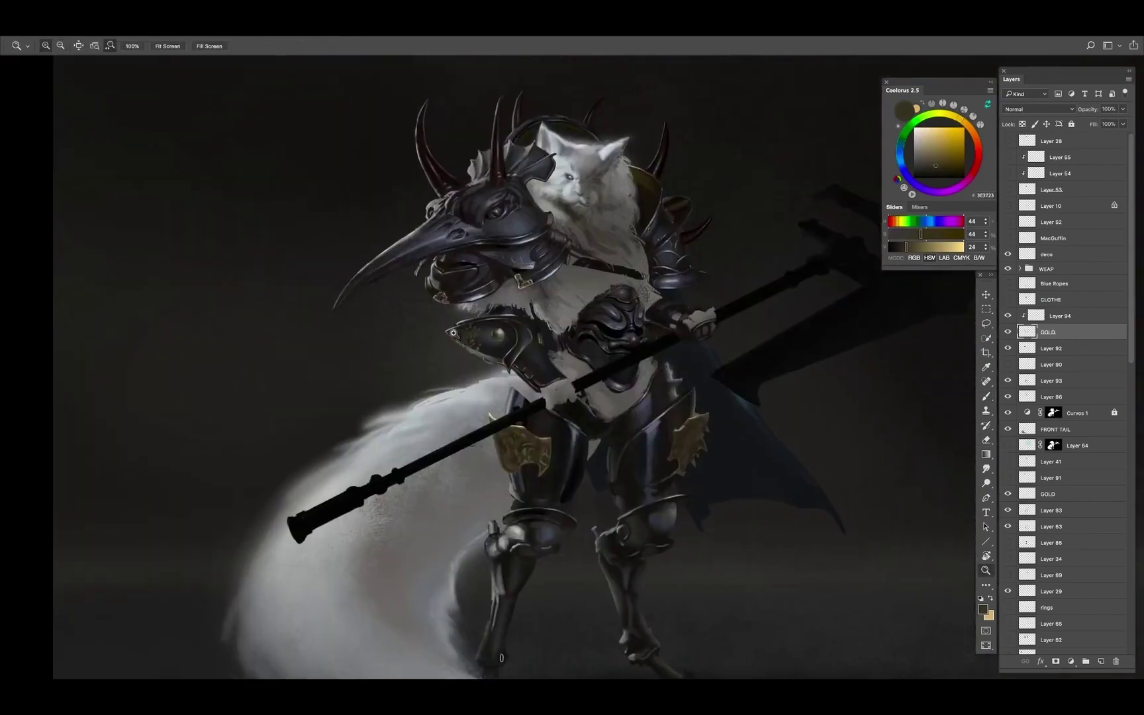
{"action": "left_click", "coordinate": [463, 329]}
{"action": "key", "text": "b"}
{"action": "left_click", "coordinate": [422, 334], "text": "alt"}
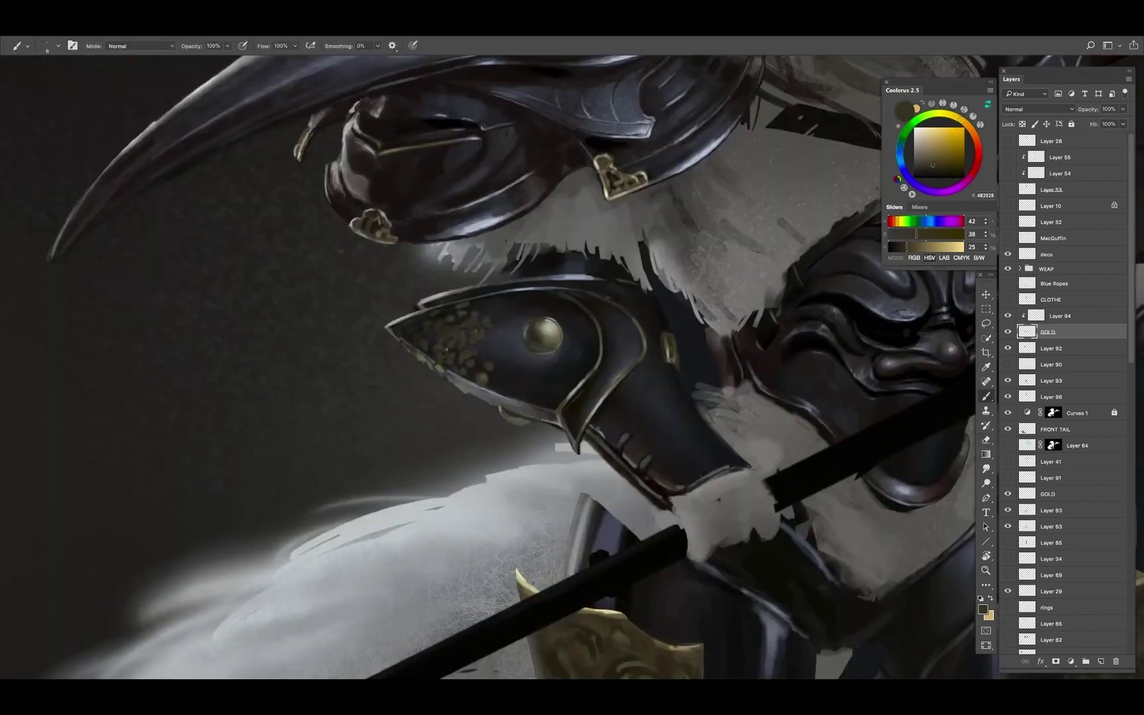
Sample dark and slightly lighter armour tones from the shoulder plate
{"action": "scroll", "coordinate": [490, 364], "scroll_direction": "down", "scroll_amount": 5}
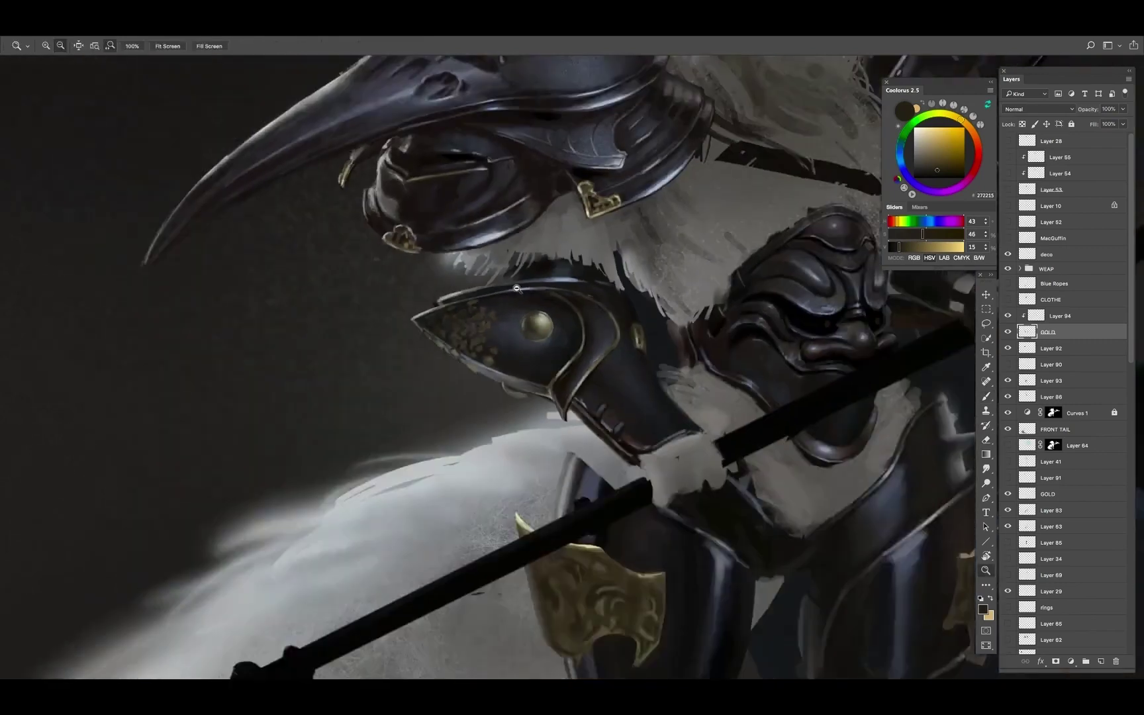
{"action": "scroll", "coordinate": [490, 364], "scroll_direction": "up", "scroll_amount": 5}
{"action": "key", "text": "e"}
{"action": "scroll", "coordinate": [490, 364], "scroll_direction": "down", "scroll_amount": 5}
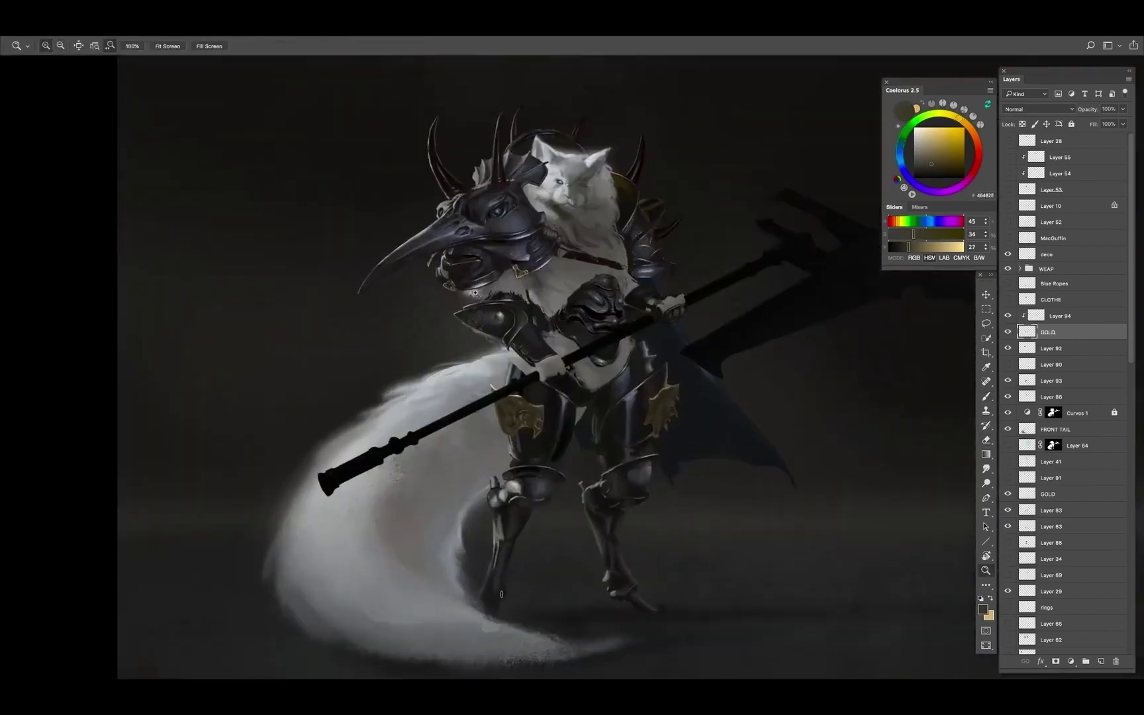
{"action": "scroll", "coordinate": [484, 353], "scroll_direction": "up", "scroll_amount": 4}
{"action": "key", "text": "b"}
{"action": "left_click", "coordinate": [454, 335], "text": "alt"}
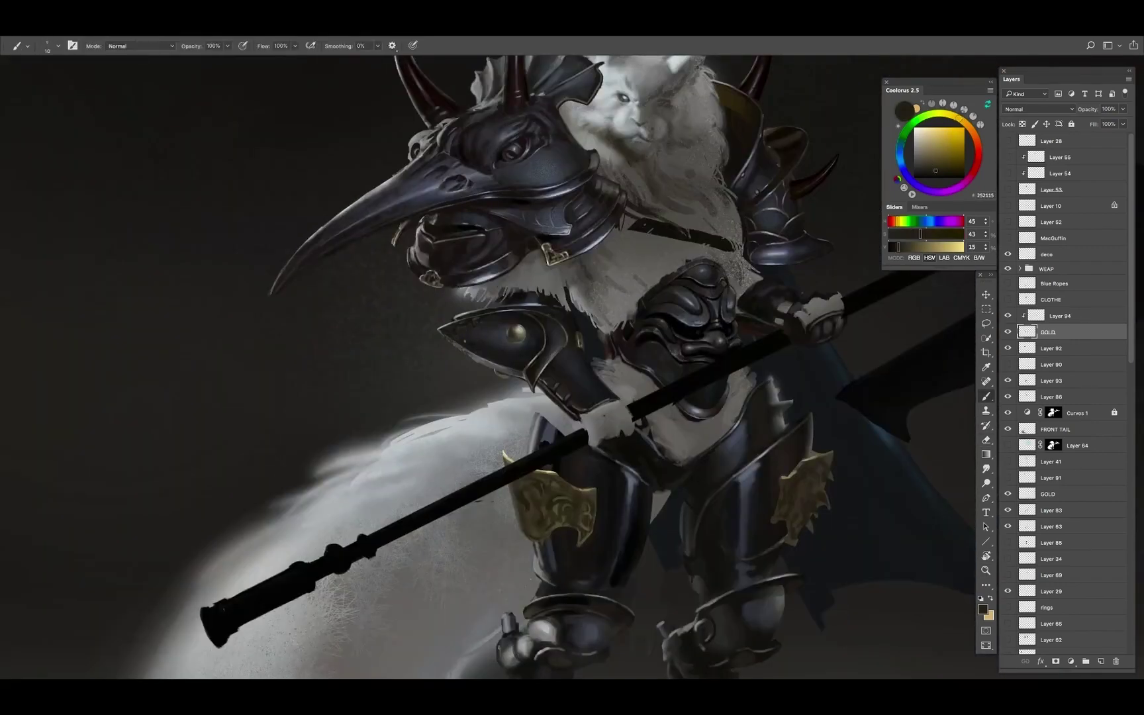
{"action": "left_click", "coordinate": [454, 336], "text": "alt"}
Mix a deeper, darker olive-gold in the colour picker and swap to the pale grey-beige
{"action": "scroll", "coordinate": [490, 364], "scroll_direction": "down", "scroll_amount": 1}
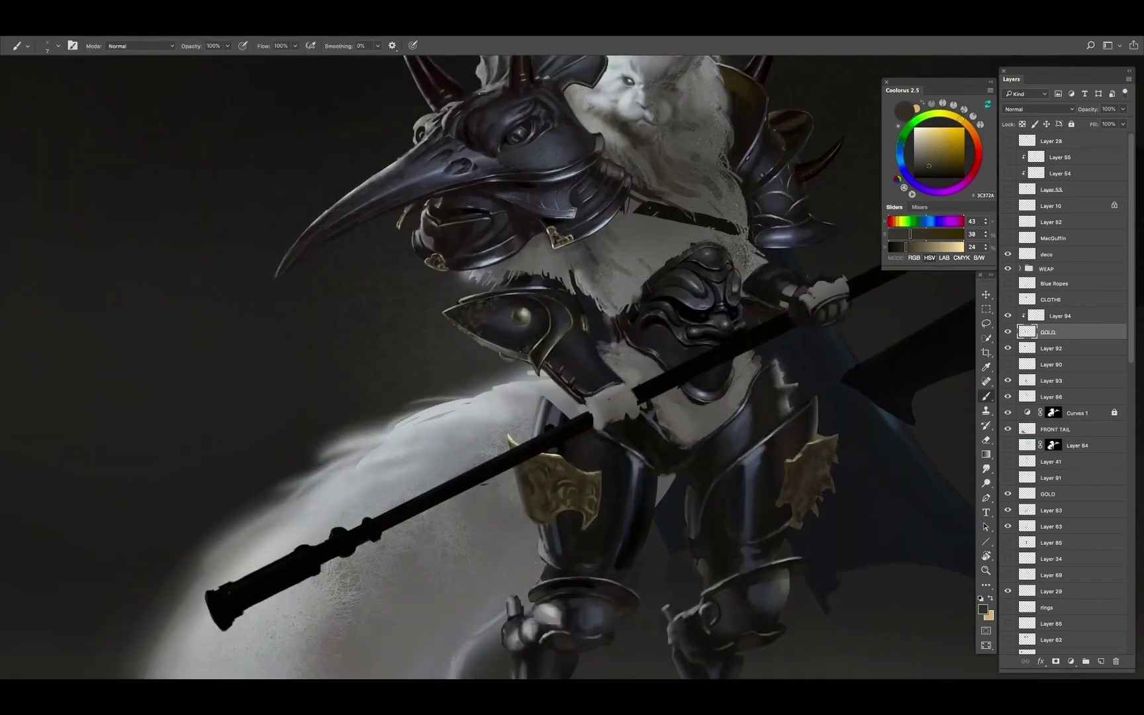
{"action": "scroll", "coordinate": [490, 364], "scroll_direction": "down", "scroll_amount": 1}
{"action": "left_click", "coordinate": [918, 147]}
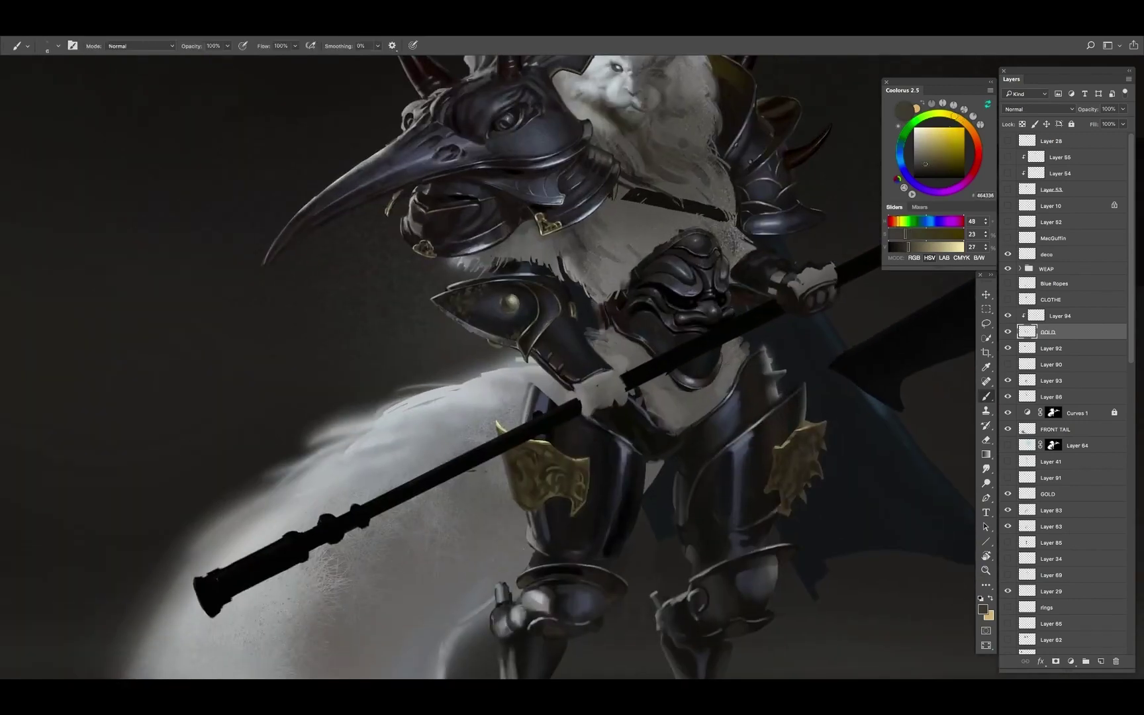
{"action": "left_click_drag", "start_coordinate": [944, 113], "coordinate": [954, 117]}
{"action": "left_click", "coordinate": [939, 158]}
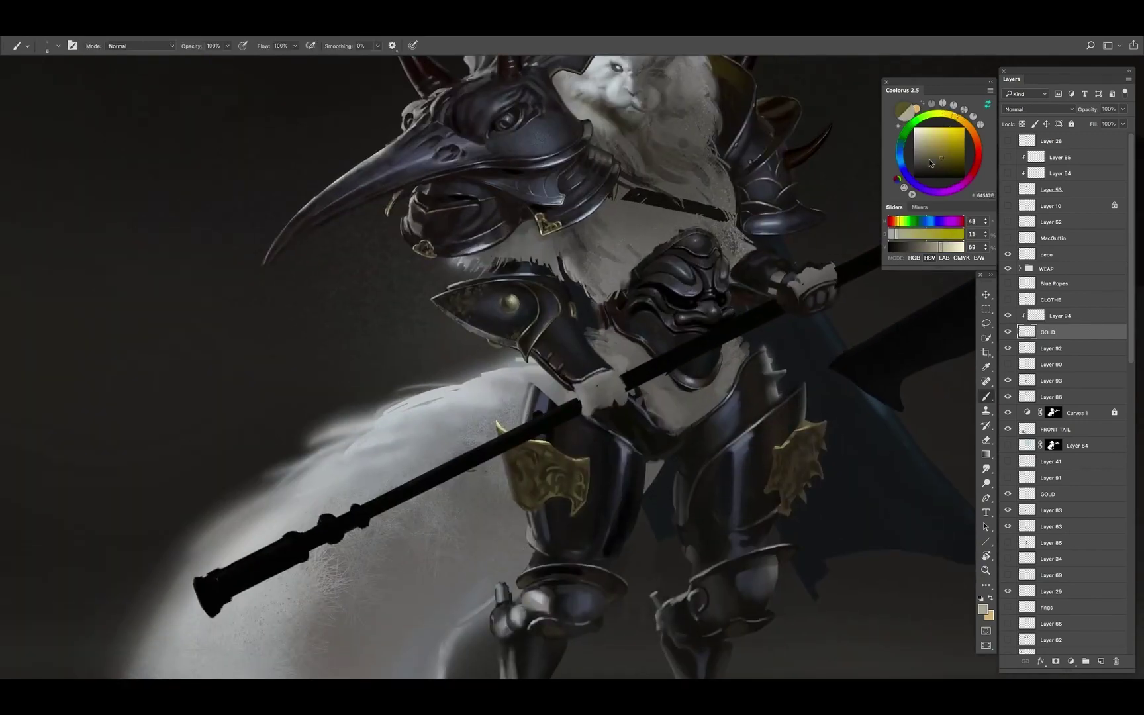
{"action": "left_click", "coordinate": [938, 160]}
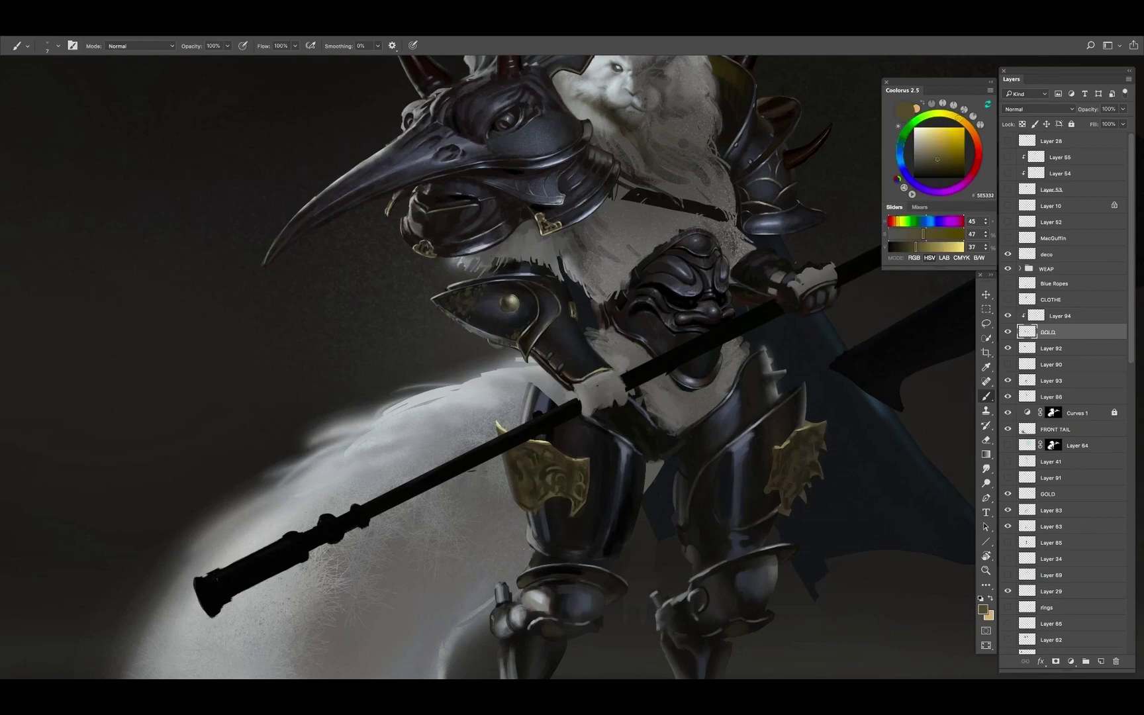
{"action": "key", "text": "x"}
Sample a dark shoulder-plate tone and erase part of the gold flecks
{"action": "scroll", "coordinate": [599, 318], "scroll_direction": "down", "scroll_amount": 5}
{"action": "scroll", "coordinate": [596, 321], "scroll_direction": "up", "scroll_amount": 8}
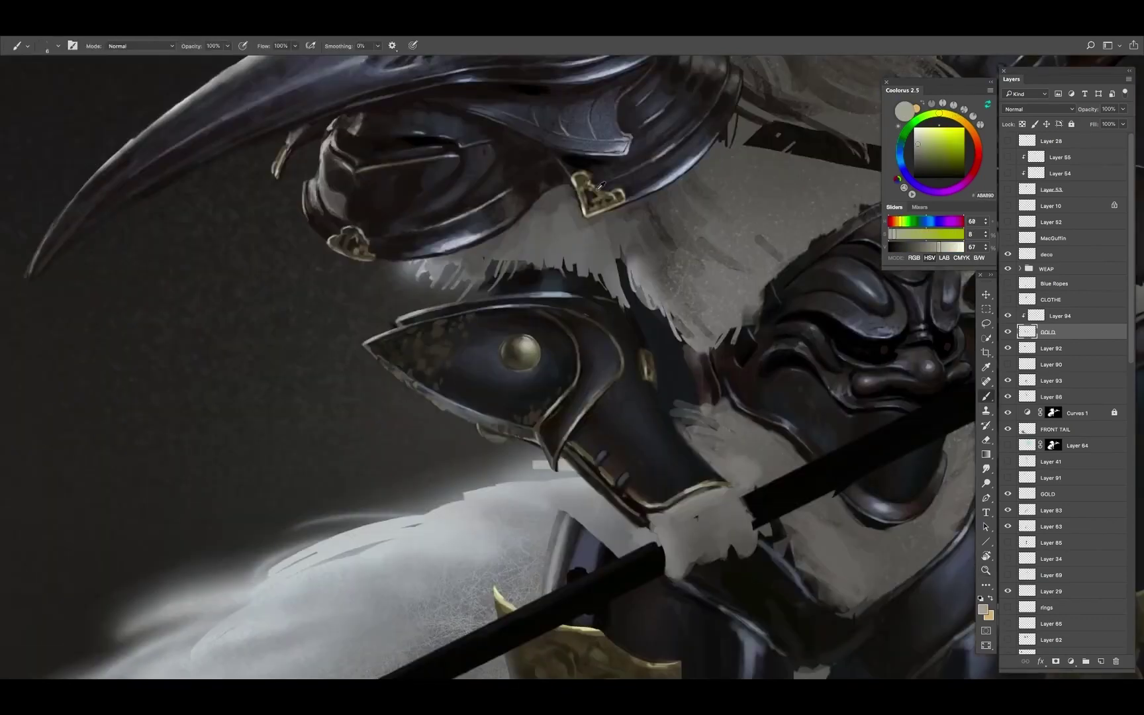
{"action": "left_click", "coordinate": [601, 186], "text": "alt"}
{"action": "key", "text": "e"}
{"action": "left_click_drag", "start_coordinate": [424, 357], "coordinate": [457, 334]}
{"action": "scroll", "coordinate": [458, 334], "scroll_direction": "down", "scroll_amount": 5}
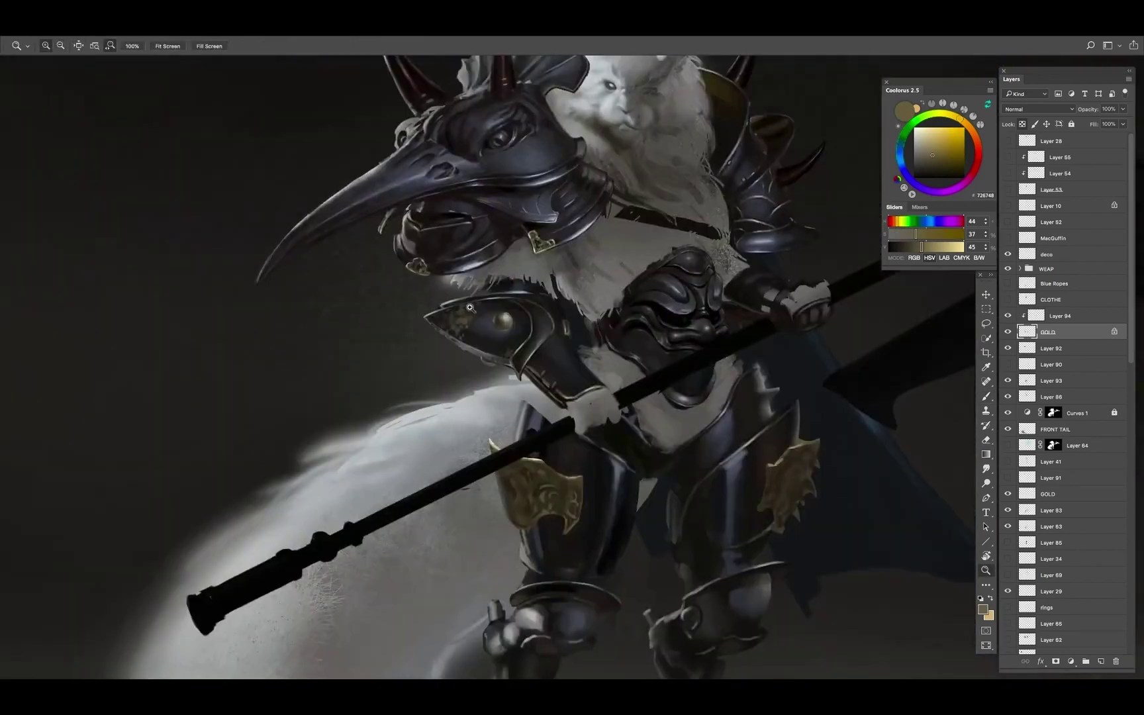
{"action": "scroll", "coordinate": [457, 334], "scroll_direction": "up", "scroll_amount": 5}
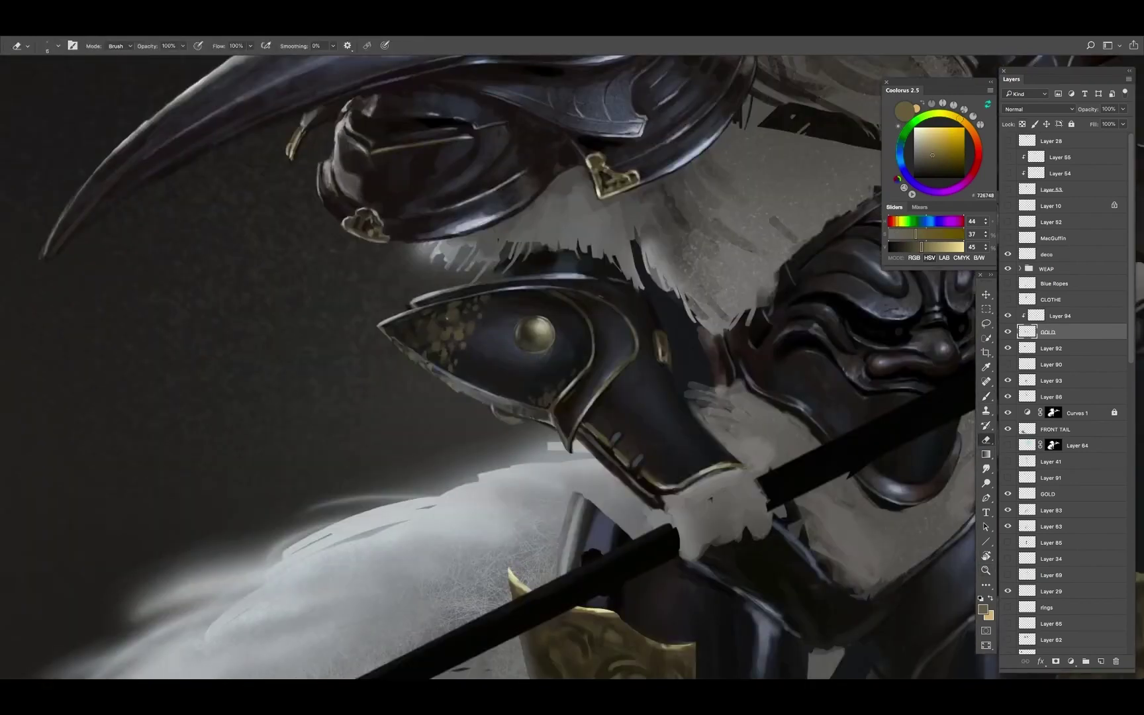
Sample brown-gold, darker gold, light grey and greenish grey tones from the painting
{"action": "key", "text": "b"}
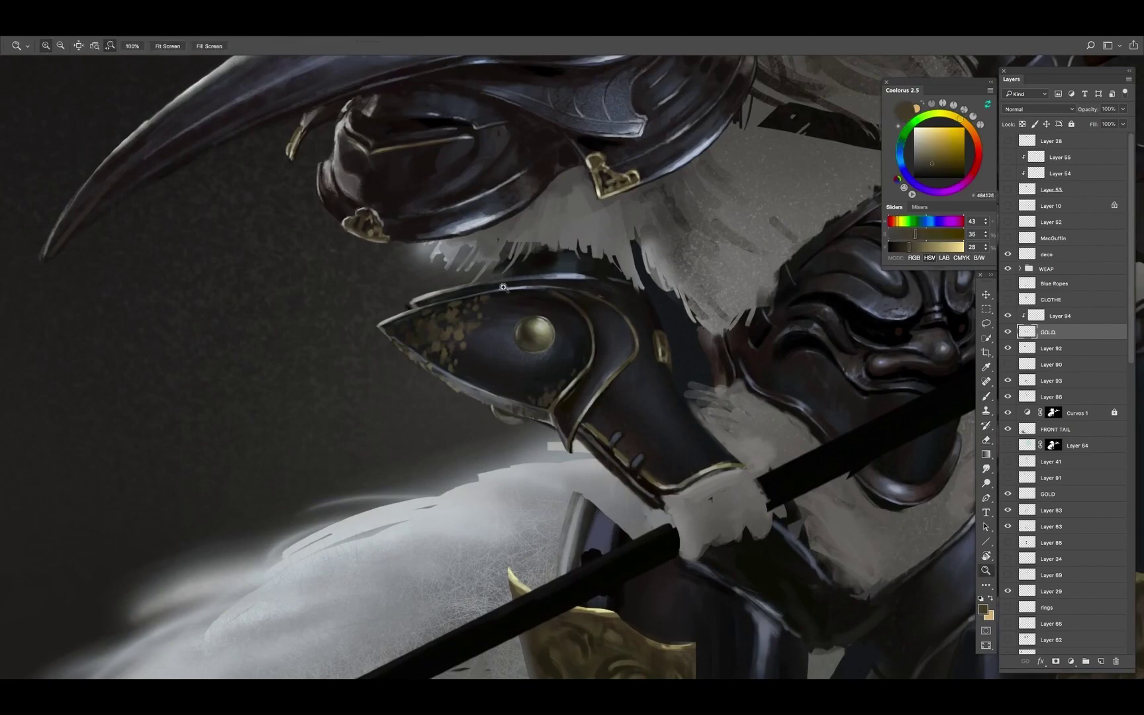
{"action": "scroll", "coordinate": [523, 365], "scroll_direction": "up", "scroll_amount": 1}
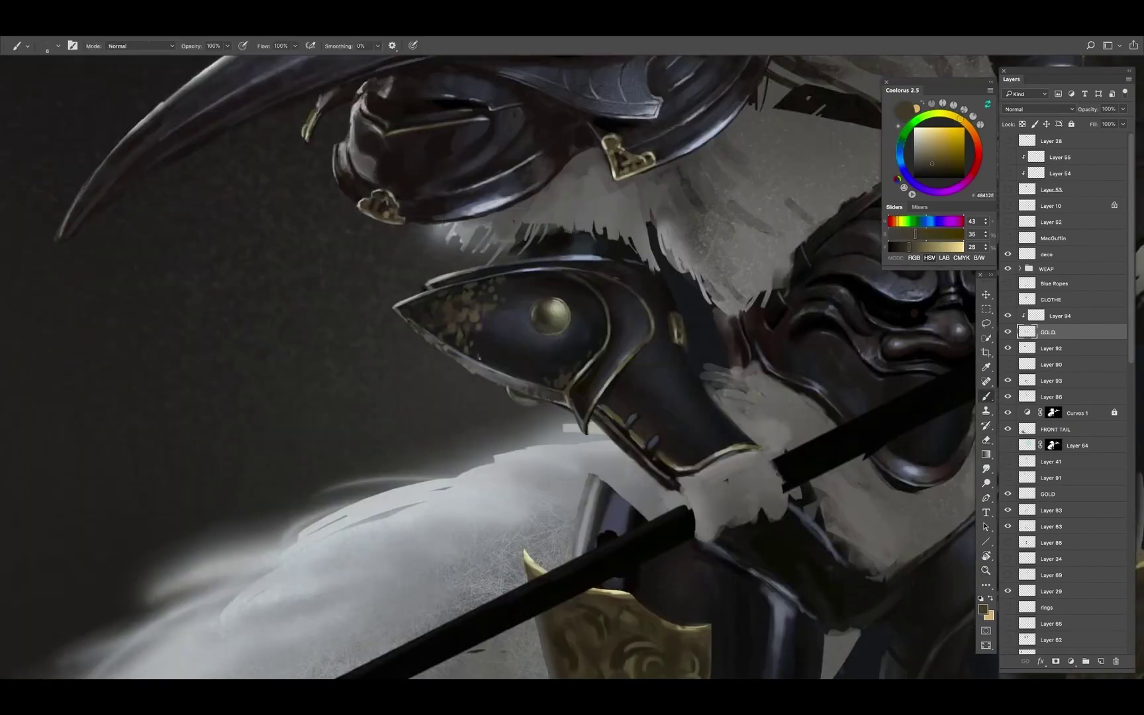
{"action": "left_click", "coordinate": [471, 362], "text": "alt"}
{"action": "scroll", "coordinate": [471, 361], "scroll_direction": "down", "scroll_amount": 4}
{"action": "scroll", "coordinate": [471, 361], "scroll_direction": "up", "scroll_amount": 2}
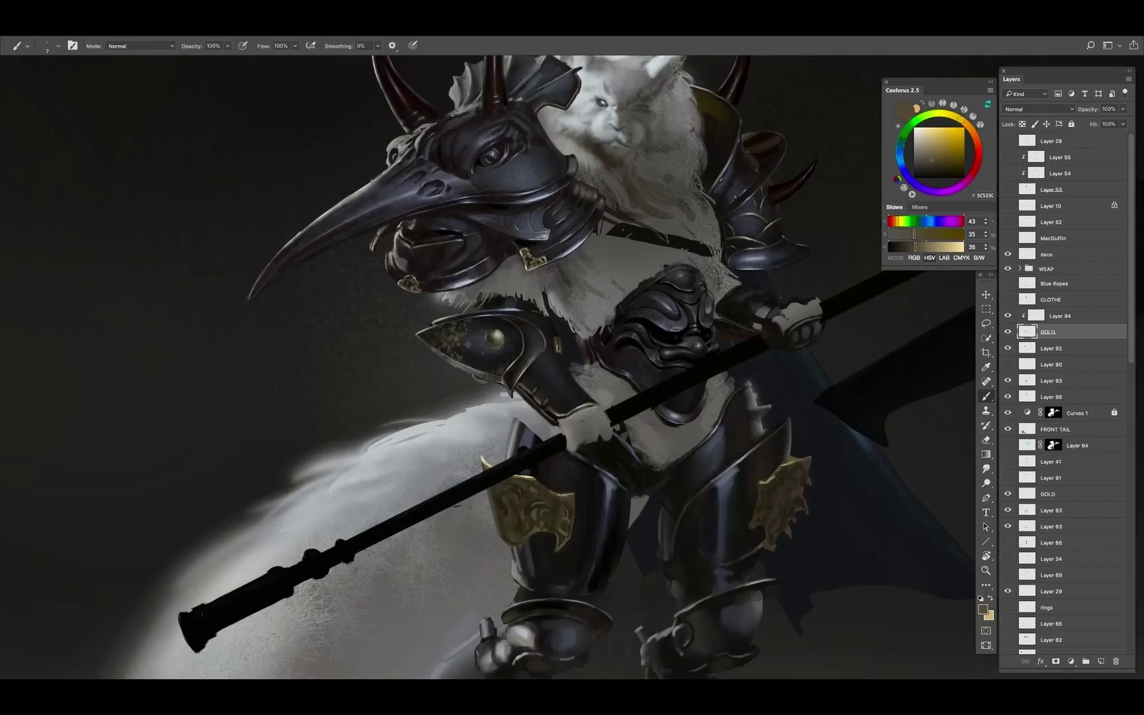
{"action": "scroll", "coordinate": [503, 324], "scroll_direction": "down", "scroll_amount": 4}
{"action": "scroll", "coordinate": [464, 344], "scroll_direction": "up", "scroll_amount": 4}
{"action": "left_click", "coordinate": [499, 361], "text": "alt"}
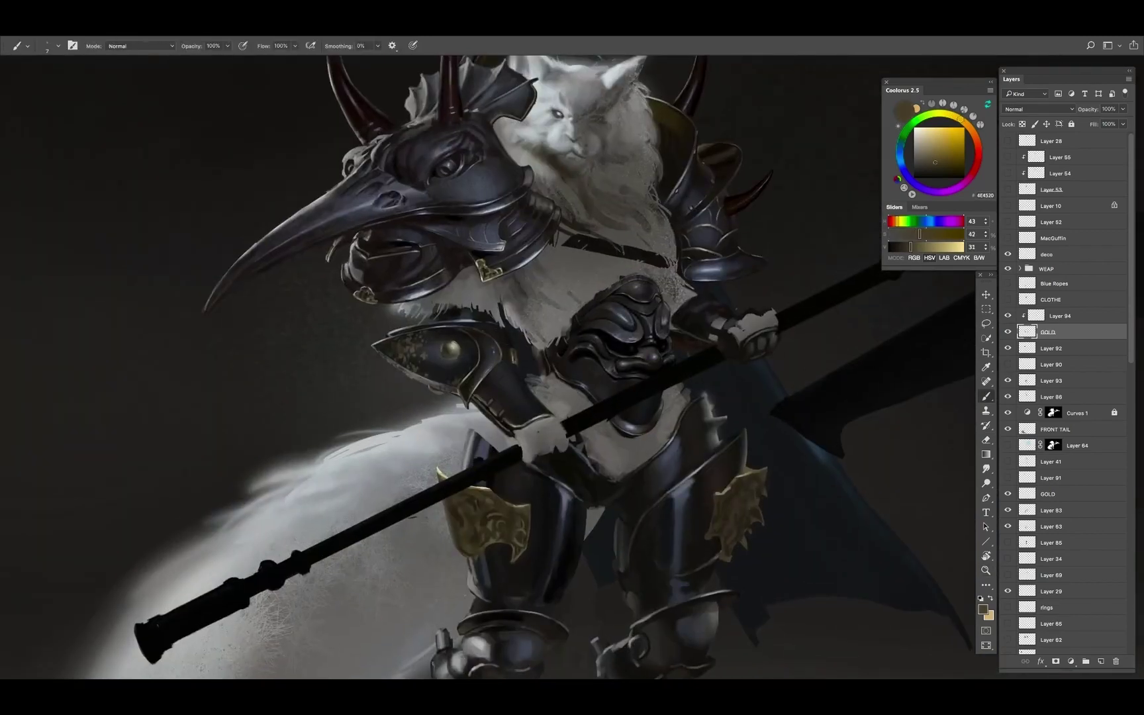
{"action": "left_click", "coordinate": [518, 354], "text": "alt"}
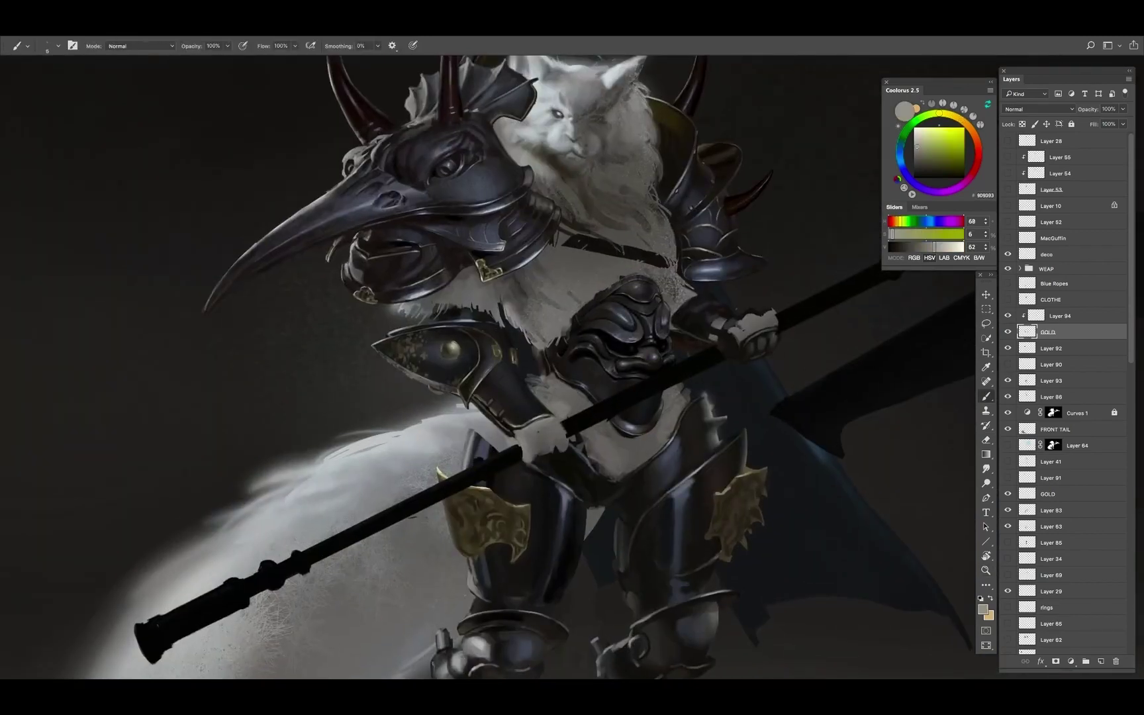
{"action": "left_click", "coordinate": [486, 338], "text": "alt"}
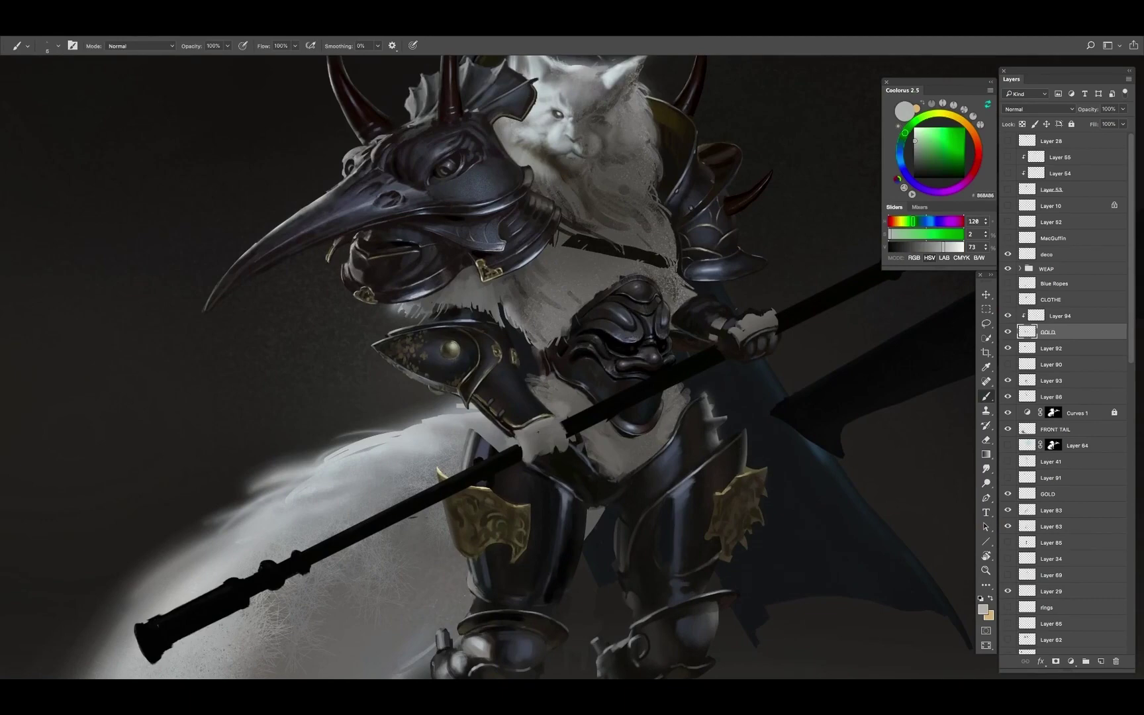
Paint small dark and light touch-up strokes across the shoulder armour
{"action": "mouse_move", "coordinate": [533, 440]}
{"action": "left_mouse_down"}
{"action": "mouse_move", "coordinate": [485, 378]}
{"action": "mouse_move", "coordinate": [533, 440]}
{"action": "left_mouse_up"}
{"action": "left_click", "coordinate": [533, 439], "text": "alt"}
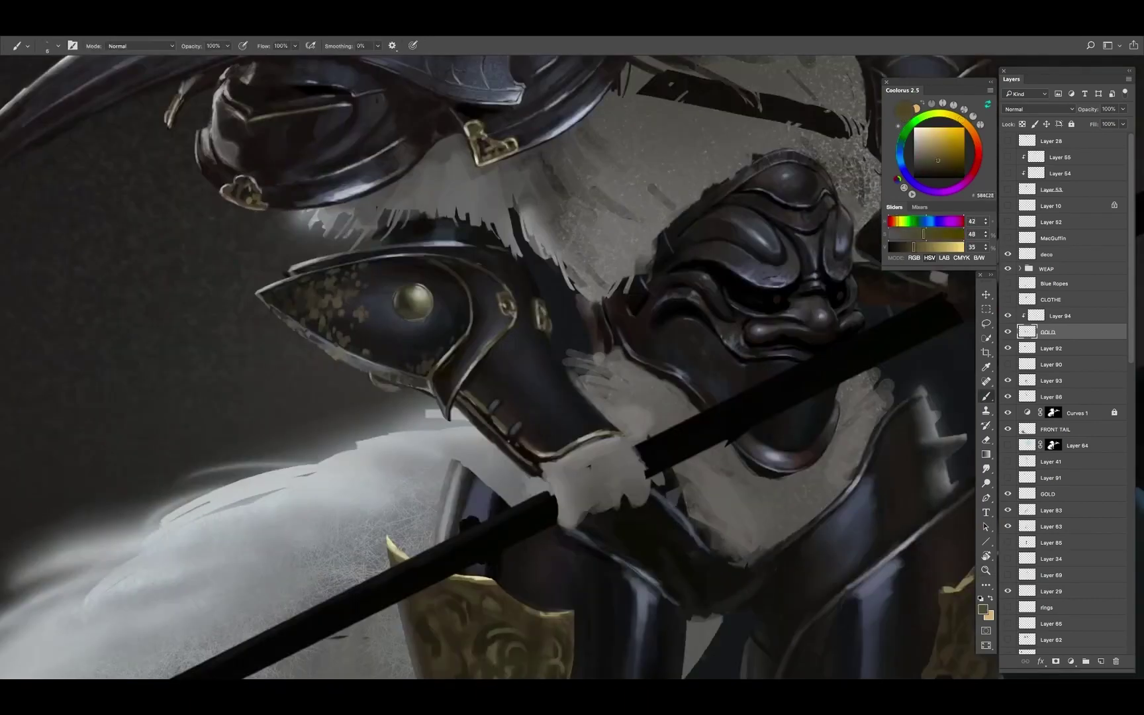
{"action": "left_click", "coordinate": [522, 434], "text": "alt"}
{"action": "mouse_move", "coordinate": [493, 404]}
{"action": "left_mouse_down"}
{"action": "mouse_move", "coordinate": [515, 431]}
{"action": "mouse_move", "coordinate": [490, 437]}
{"action": "mouse_move", "coordinate": [514, 461]}
{"action": "left_mouse_up"}
{"action": "left_click", "coordinate": [501, 462], "text": "alt"}
{"action": "left_click_drag", "start_coordinate": [514, 460], "coordinate": [463, 397]}
{"action": "left_click_drag", "start_coordinate": [556, 311], "coordinate": [623, 311]}
{"action": "left_click", "coordinate": [523, 596], "text": "alt"}
Sample muted gold and dark brown, and paint a small dark stroke near the left horn
{"action": "left_click_drag", "start_coordinate": [523, 583], "coordinate": [518, 617]}
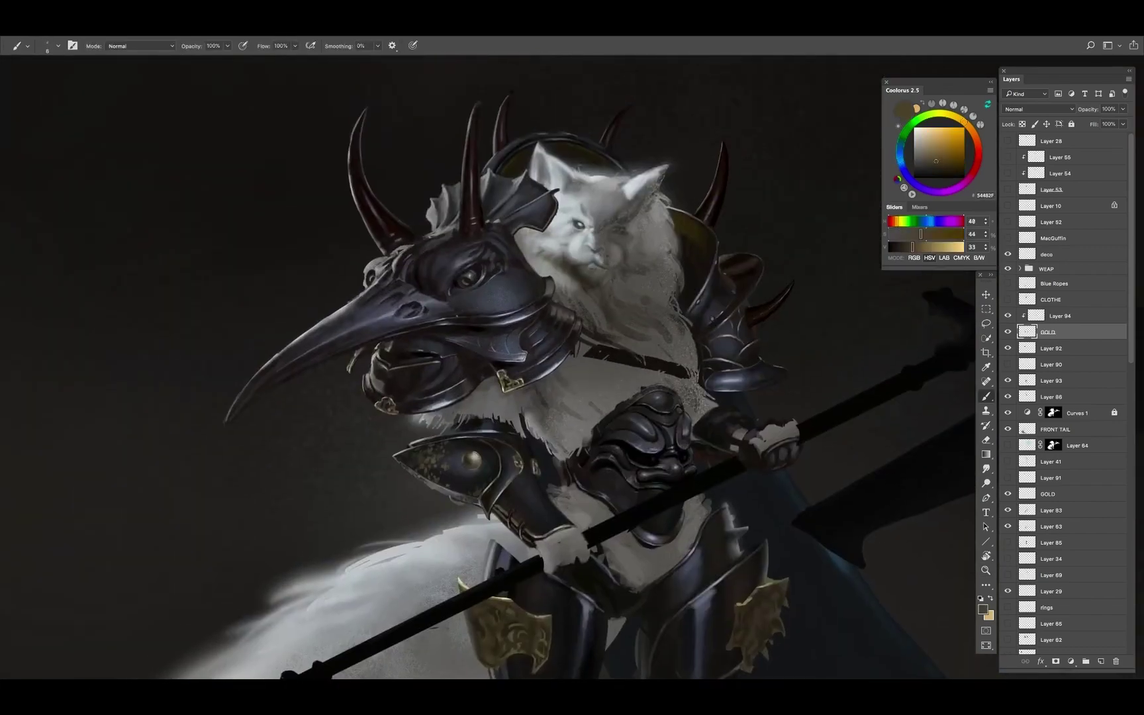
{"action": "key", "text": "ctrl+0"}
{"action": "key", "text": "ctrl+plus"}
{"action": "key", "text": "ctrl+plus"}
{"action": "left_click", "coordinate": [424, 334], "text": "alt"}
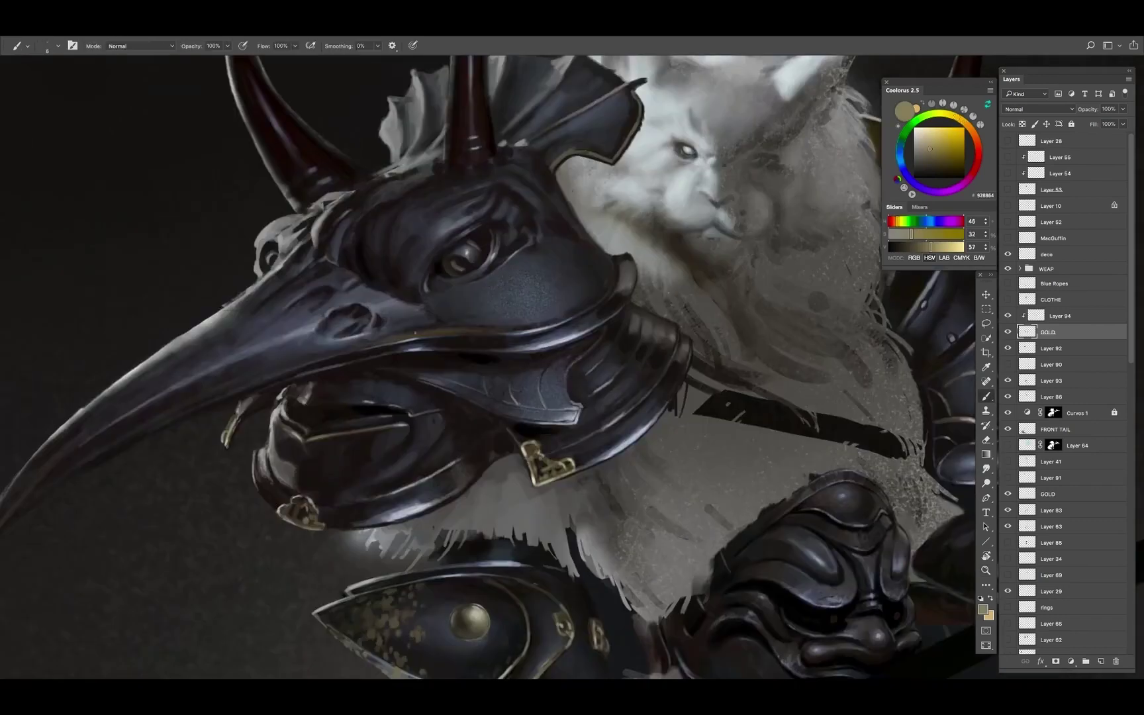
{"action": "key", "text": "z"}
{"action": "key", "text": "ctrl+0"}
{"action": "left_click", "coordinate": [448, 336]}
{"action": "key", "text": "b"}
{"action": "left_click", "coordinate": [475, 315], "text": "alt"}
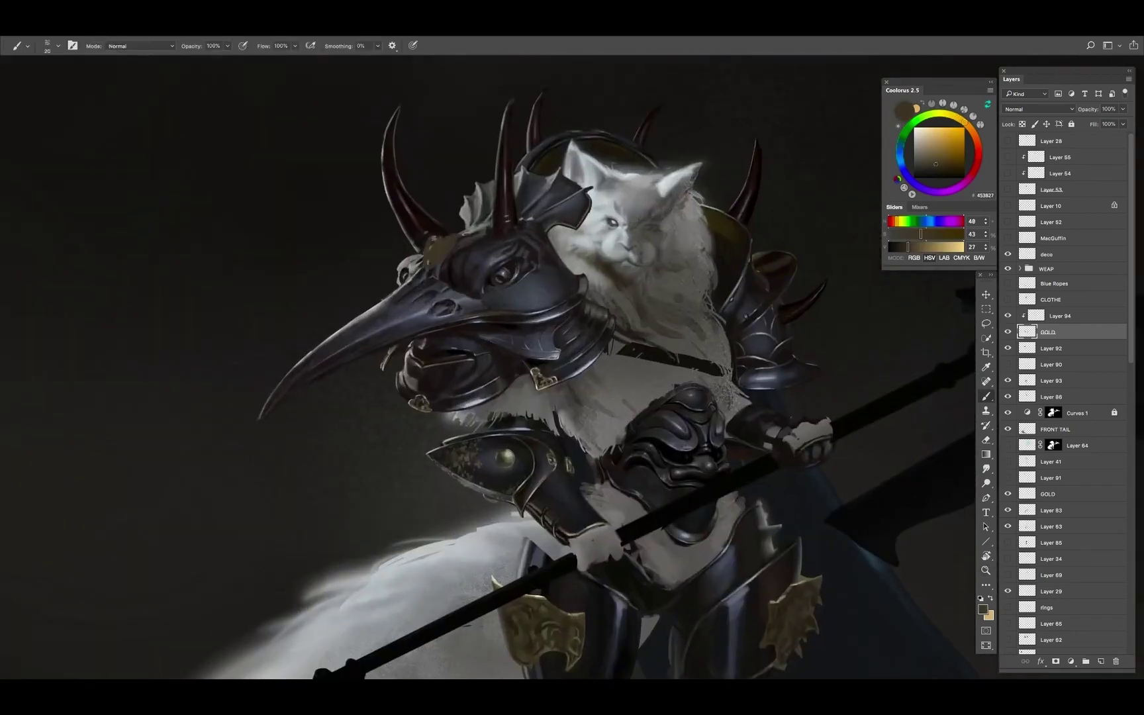
{"action": "left_click_drag", "start_coordinate": [442, 264], "coordinate": [434, 245]}
Pick light beige and dark grey-brown for the ornament's gold highlights, with a larger brush
{"action": "key", "text": "ctrl+0"}
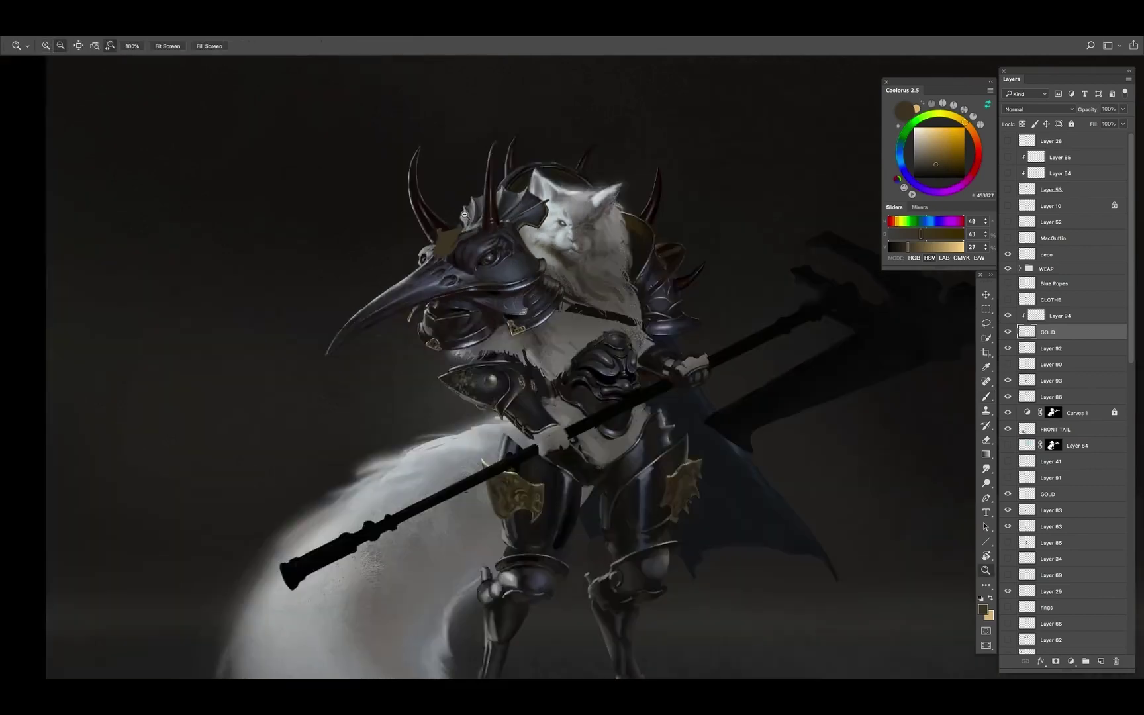
{"action": "key", "text": "ctrl+plus"}
{"action": "key", "text": "ctrl+plus"}
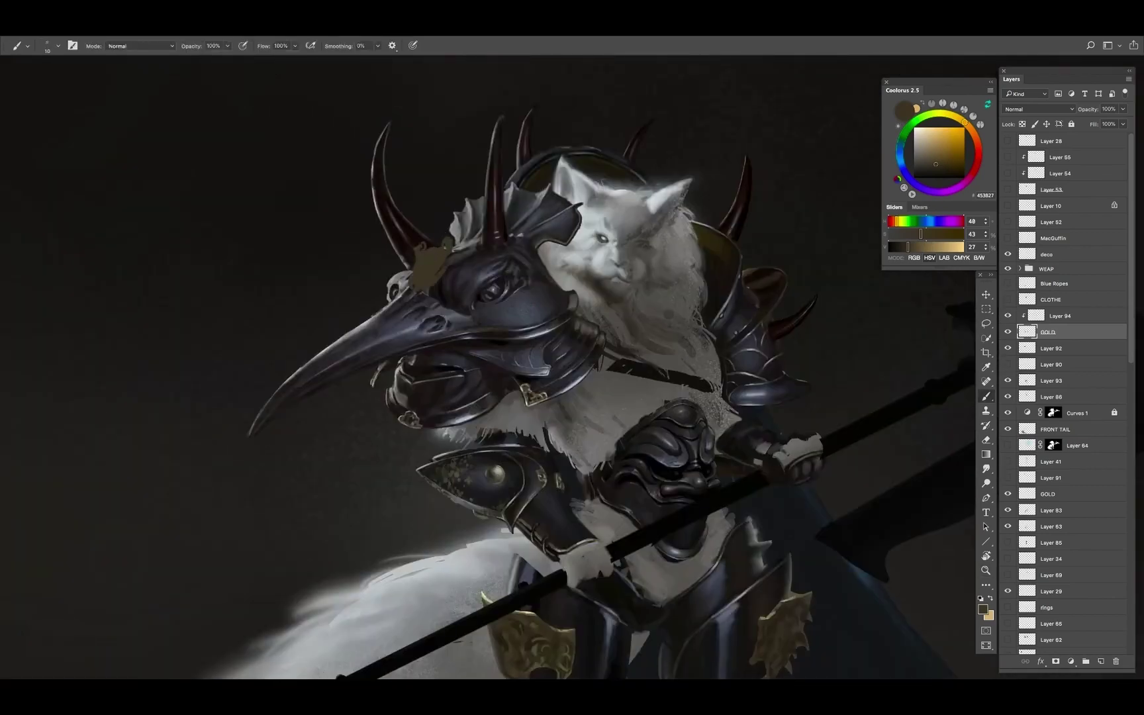
{"action": "left_click", "coordinate": [509, 312], "text": "alt"}
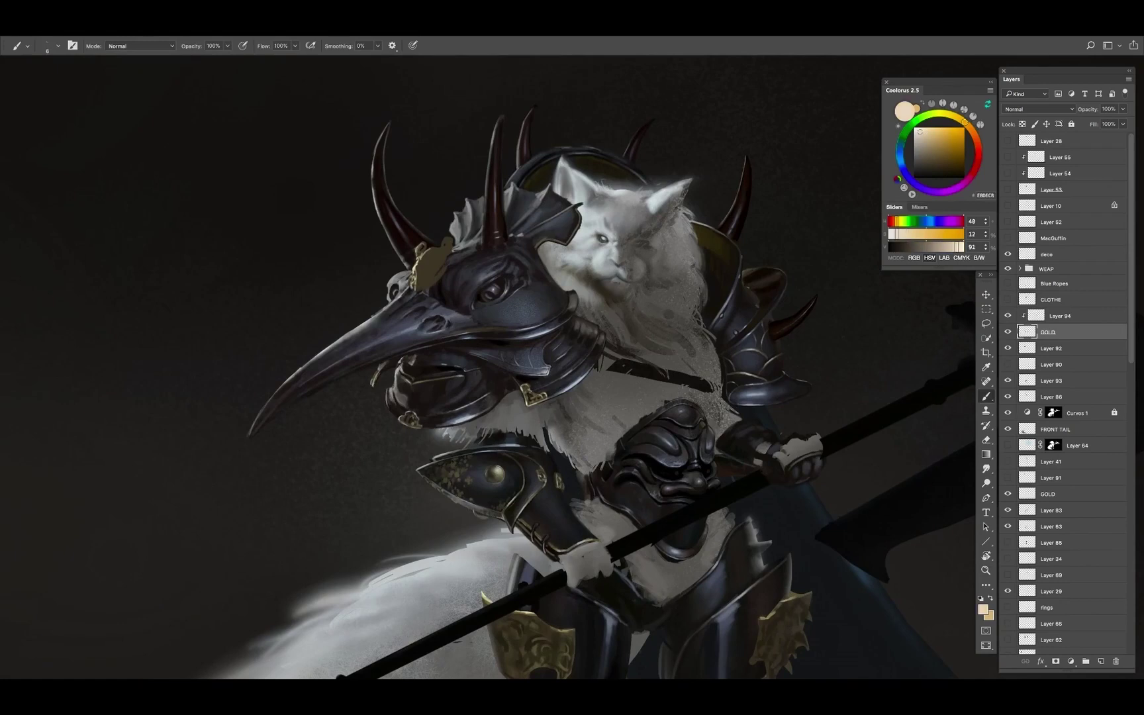
{"action": "left_click", "coordinate": [430, 263], "text": "alt"}
{"action": "key", "text": "bracketright"}
{"action": "key", "text": "bracketright"}
{"action": "key", "text": "bracketright"}
{"action": "key", "text": "bracketright"}
Finish the ornament in pale beige, copy it onto a new layer and drag it over
{"action": "left_click", "coordinate": [422, 258], "text": "alt"}
{"action": "key", "text": "bracketleft"}
{"action": "key", "text": "bracketleft"}
{"action": "key", "text": "bracketleft"}
{"action": "key", "text": "ctrl+0"}
{"action": "key", "text": "ctrl+plus"}
{"action": "key", "text": "l"}
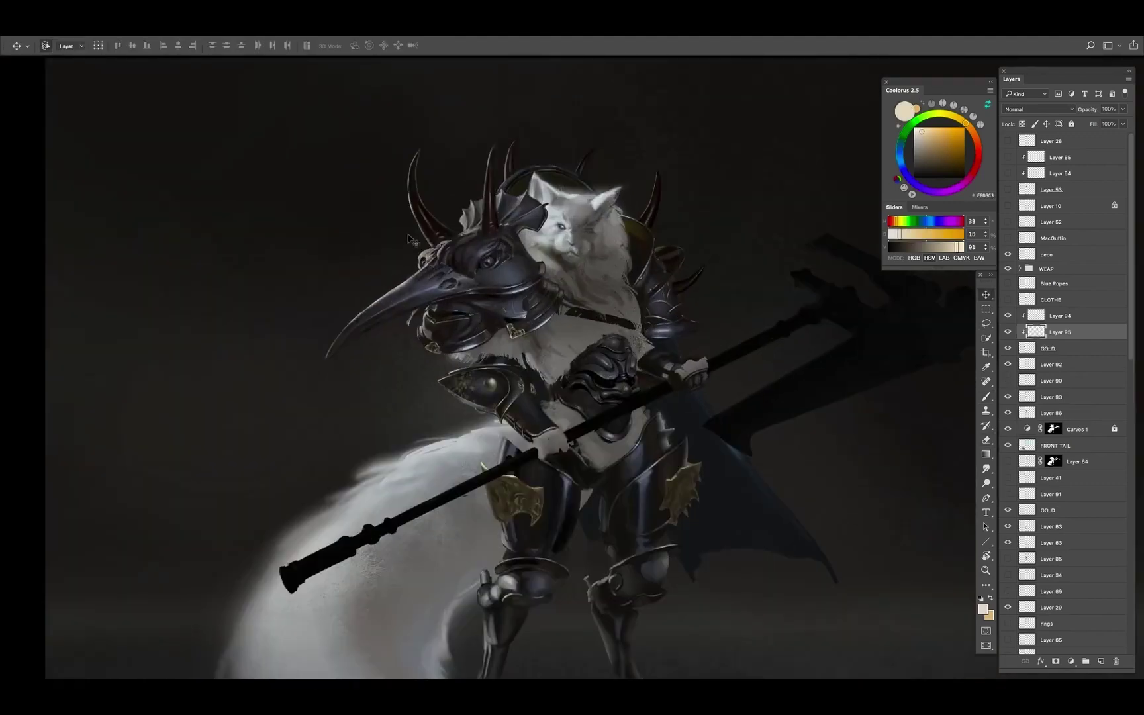
{"action": "key", "text": "ctrl+shift+j"}
{"action": "key", "text": "v"}
{"action": "left_click_drag", "start_coordinate": [355, 253], "coordinate": [462, 467]}
Flip the copied ornament horizontally and place it below the beak at the jaw guard
{"action": "key", "text": "ctrl+t"}
{"action": "key", "text": "ctrl+plus"}
{"action": "right_click", "coordinate": [483, 504]}
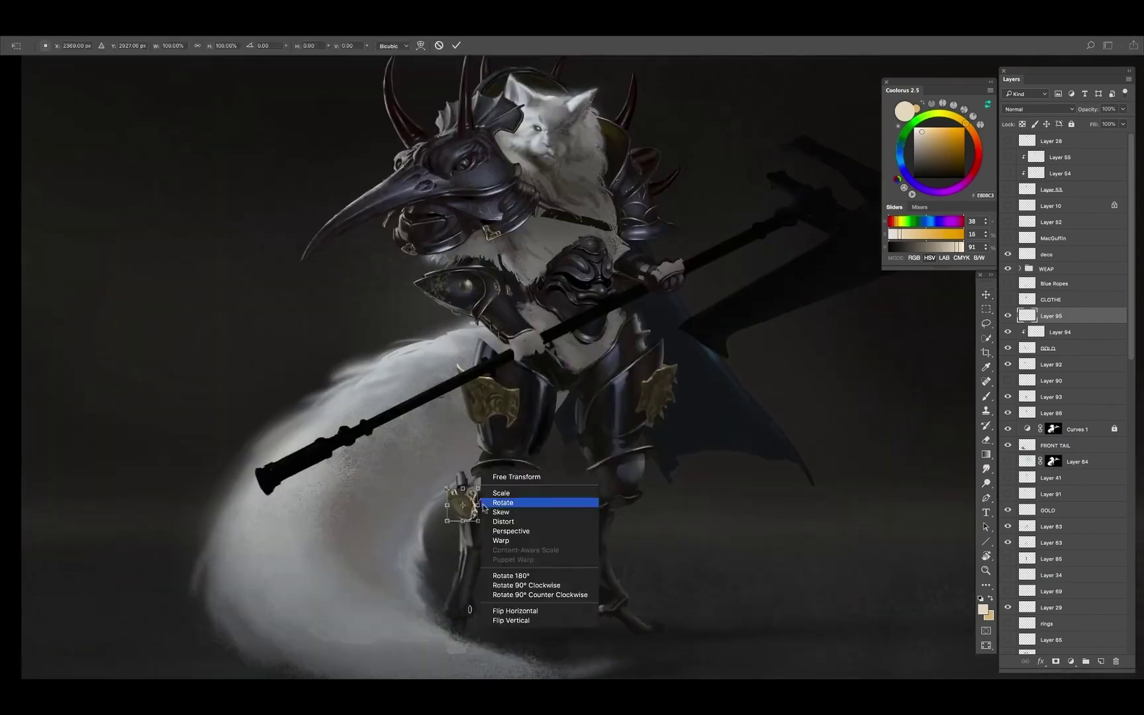
{"action": "key", "text": "Escape"}
{"action": "key", "text": "Return"}
{"action": "left_click_drag", "start_coordinate": [471, 515], "coordinate": [733, 169]}
{"action": "scroll", "coordinate": [546, 304], "scroll_direction": "up", "scroll_amount": 3}
{"action": "scroll", "coordinate": [546, 305], "scroll_direction": "right", "scroll_amount": 2}
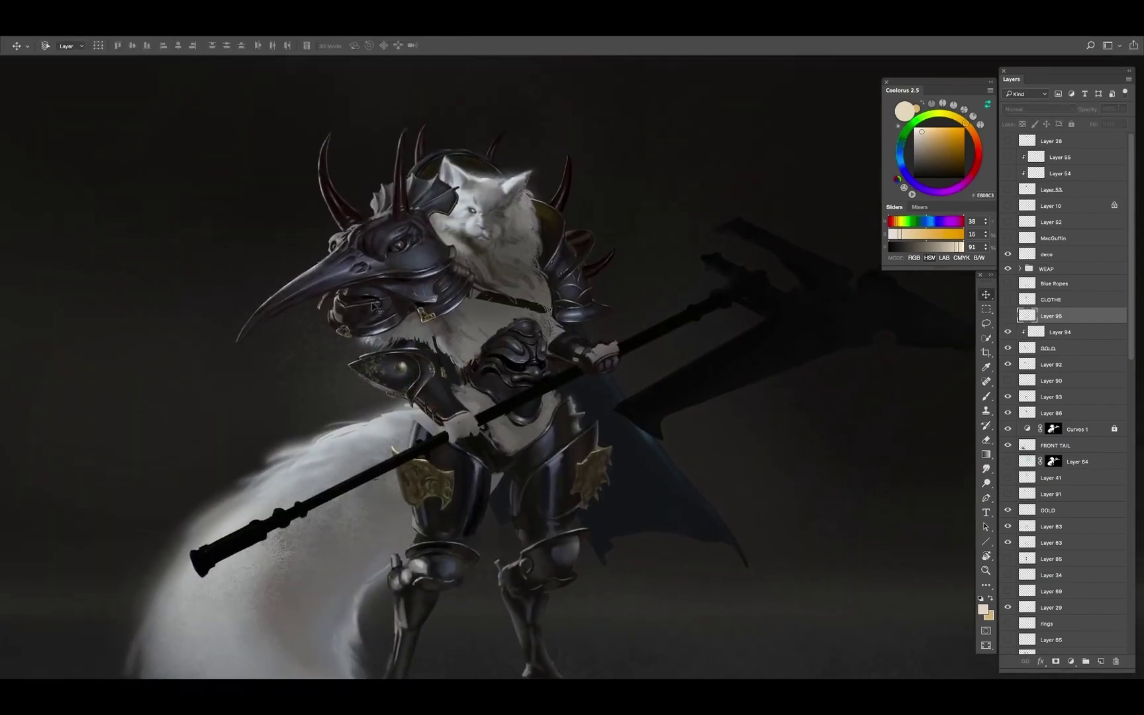
{"action": "left_click_drag", "start_coordinate": [661, 238], "coordinate": [349, 335]}
Sample pale gold and dark brown, and paint a dark stroke along the fur below the mask
{"action": "scroll", "coordinate": [349, 334], "scroll_direction": "up", "scroll_amount": 5}
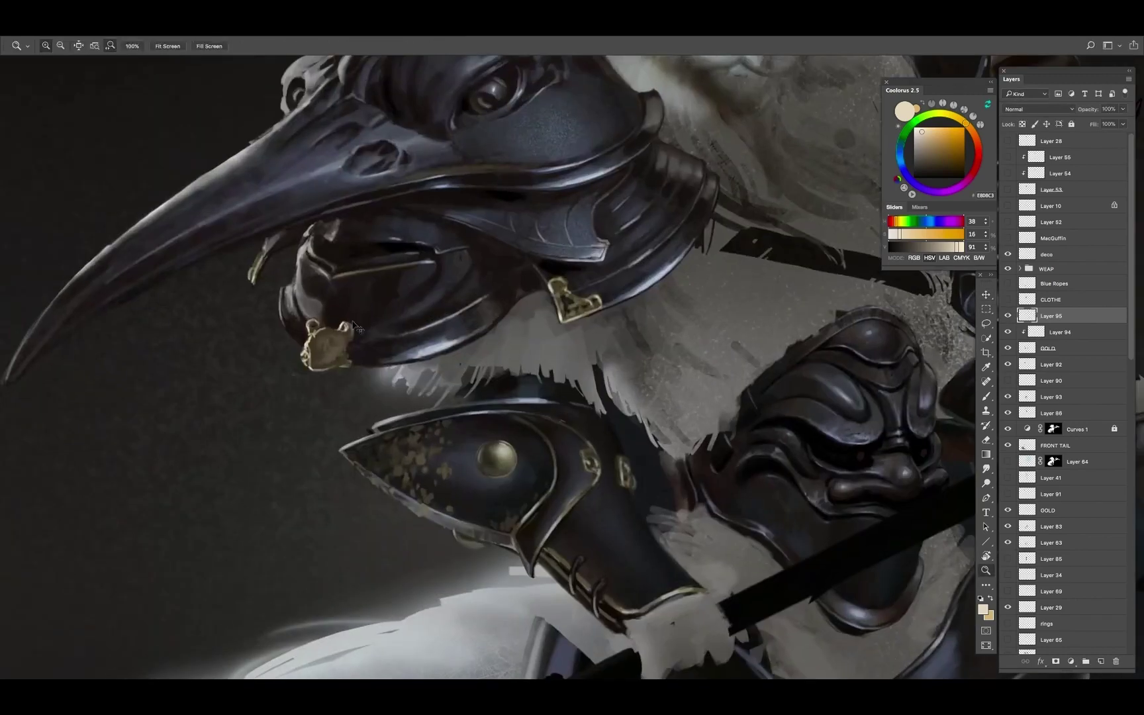
{"action": "key", "text": "b"}
{"action": "left_click", "coordinate": [313, 337], "text": "alt"}
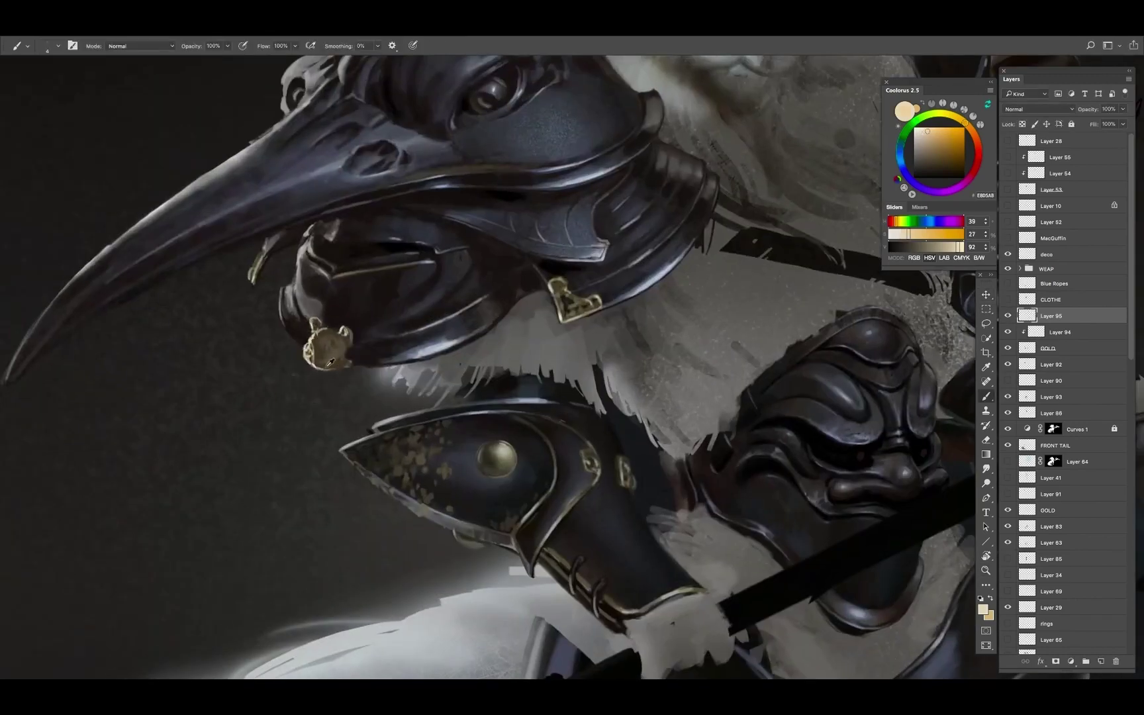
{"action": "left_click", "coordinate": [329, 362], "text": "alt"}
{"action": "left_click_drag", "start_coordinate": [349, 359], "coordinate": [484, 398]}
{"action": "left_click", "coordinate": [485, 397], "text": "alt"}
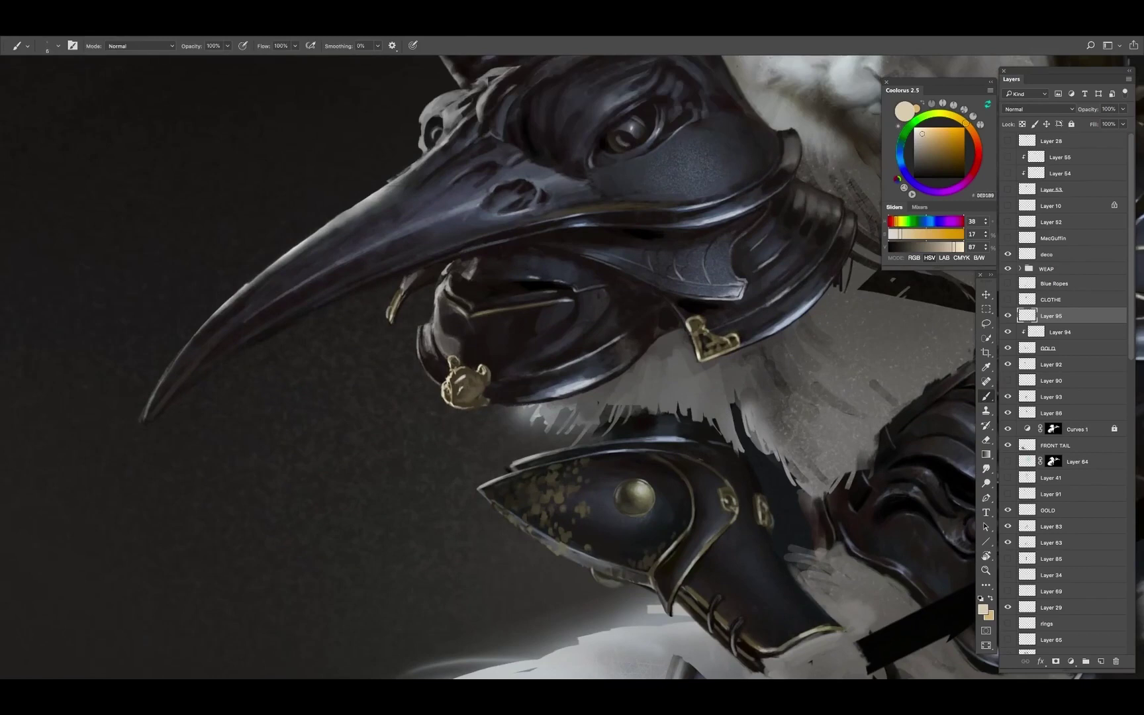
{"action": "left_click", "coordinate": [417, 353], "text": "alt"}
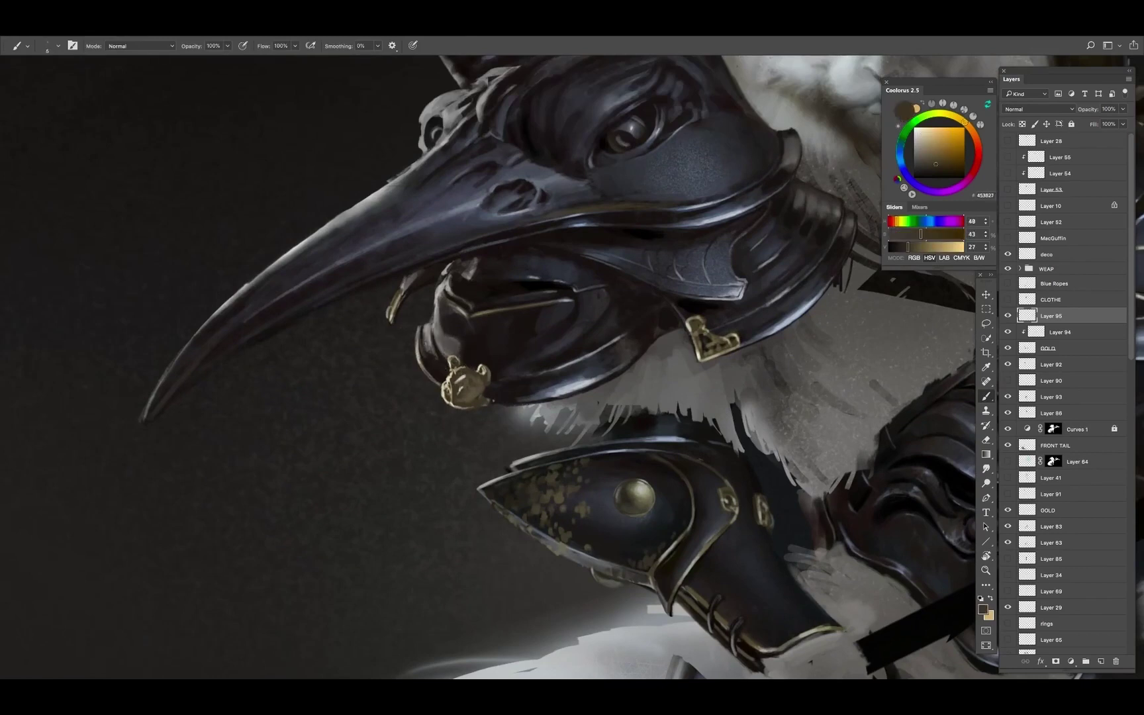
{"action": "left_click_drag", "start_coordinate": [523, 405], "coordinate": [591, 393]}
Mix a very dark brown and darken the edges of the ring ornament
{"action": "left_click", "coordinate": [450, 372], "text": "alt"}
{"action": "left_click", "coordinate": [426, 318], "text": "alt"}
{"action": "left_click", "coordinate": [457, 375], "text": "alt"}
{"action": "left_click", "coordinate": [419, 333], "text": "alt"}
{"action": "left_click", "coordinate": [424, 328], "text": "alt"}
{"action": "key", "text": "h"}
{"action": "left_click_drag", "start_coordinate": [429, 349], "coordinate": [443, 353]}
{"action": "left_click", "coordinate": [381, 328], "text": "alt"}
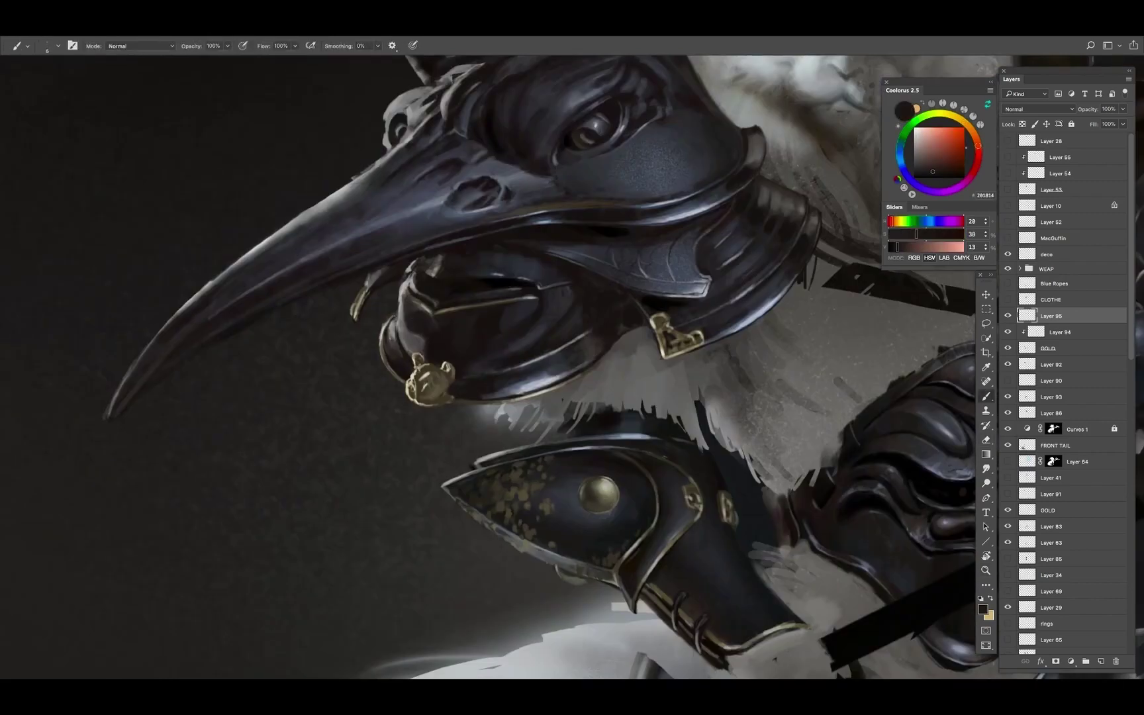
Shade the ring with dark brown and grey, then lasso and erase stray paint on Layer 72
{"action": "left_click", "coordinate": [615, 347], "text": "alt"}
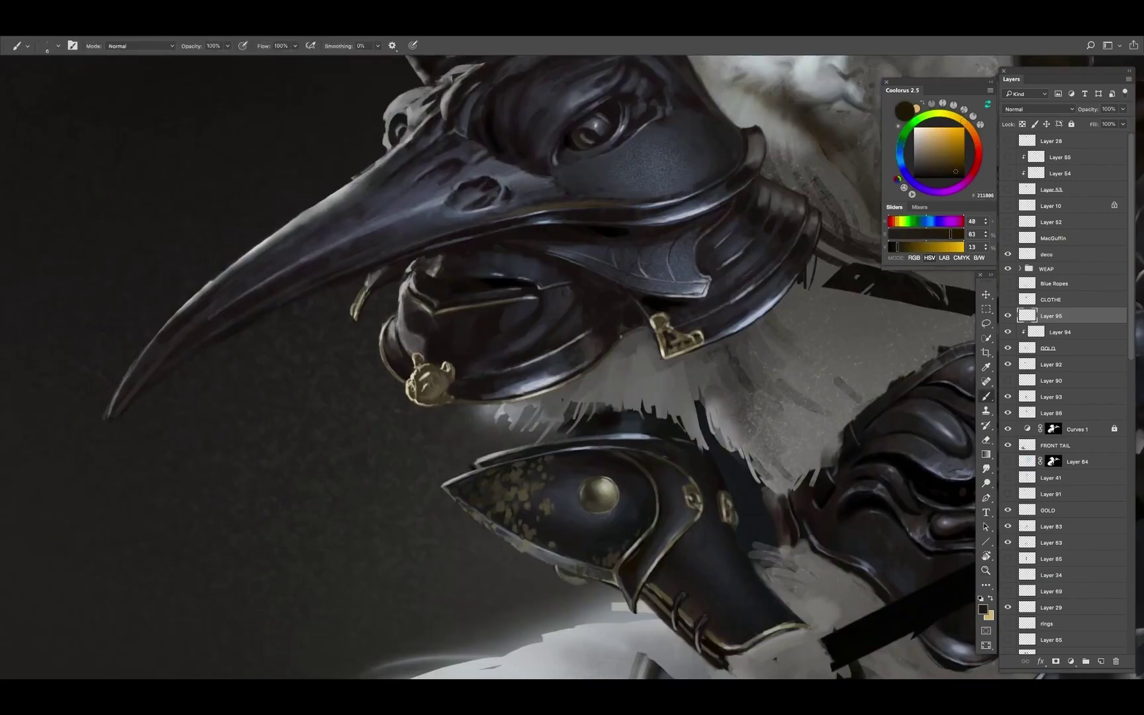
{"action": "left_click", "coordinate": [585, 373], "text": "alt"}
{"action": "key", "text": "h"}
{"action": "mouse_move", "coordinate": [618, 339]}
{"action": "left_mouse_down"}
{"action": "mouse_move", "coordinate": [515, 326]}
{"action": "mouse_move", "coordinate": [540, 404]}
{"action": "mouse_move", "coordinate": [507, 318]}
{"action": "left_mouse_up"}
{"action": "key", "text": "l"}
{"action": "key", "text": "e"}
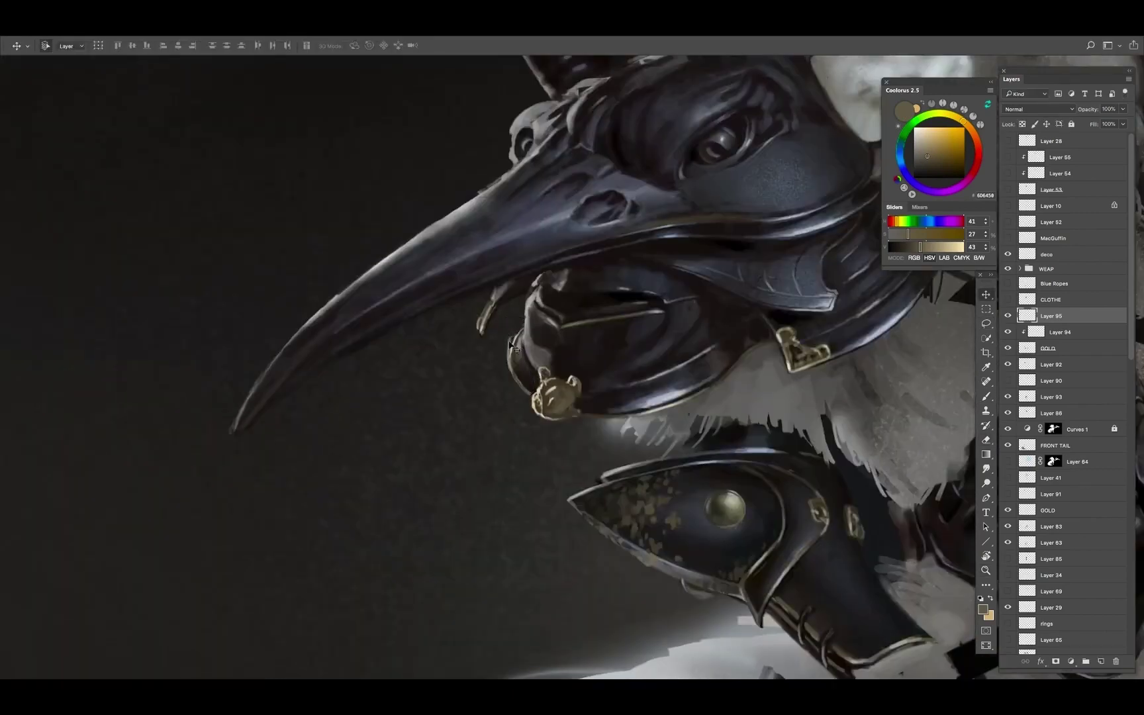
{"action": "left_click", "coordinate": [510, 341], "text": "ctrl"}
{"action": "key", "text": "ctrl+0"}
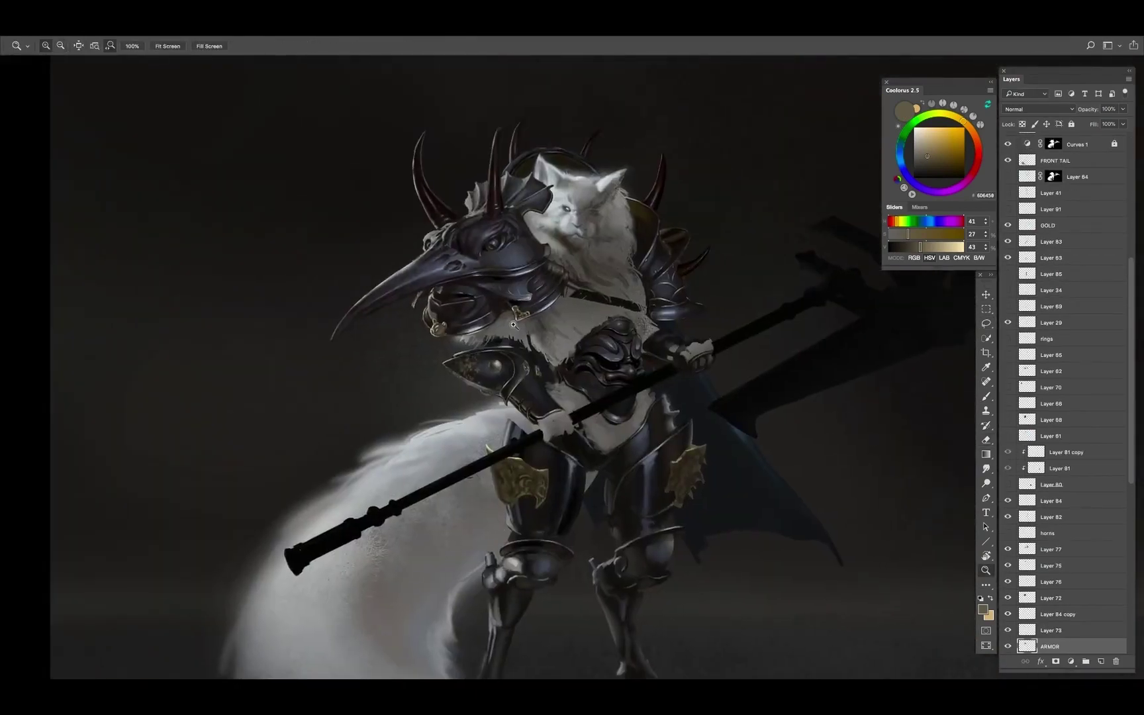
Merge Layer 66 down into the layer below
{"action": "key", "text": "v"}
{"action": "left_click", "coordinate": [1033, 403]}
{"action": "key", "text": "ctrl+e"}
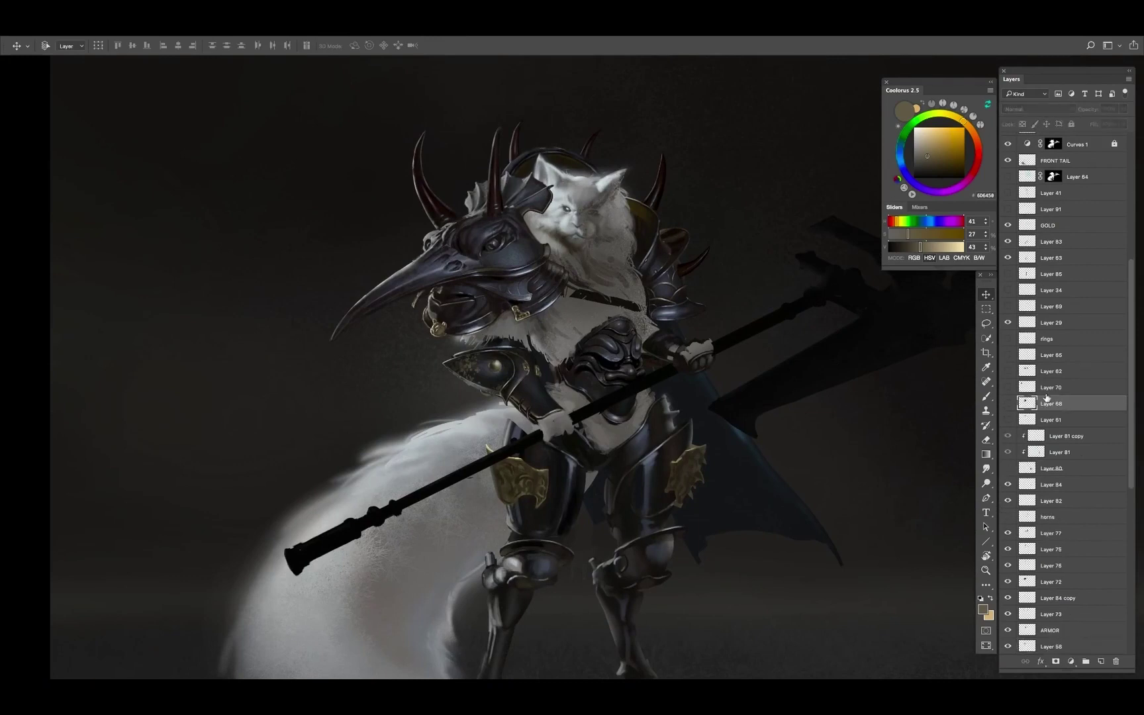
Shift the horns layer's spikes down and to the right
{"action": "left_click", "coordinate": [453, 375], "text": "ctrl"}
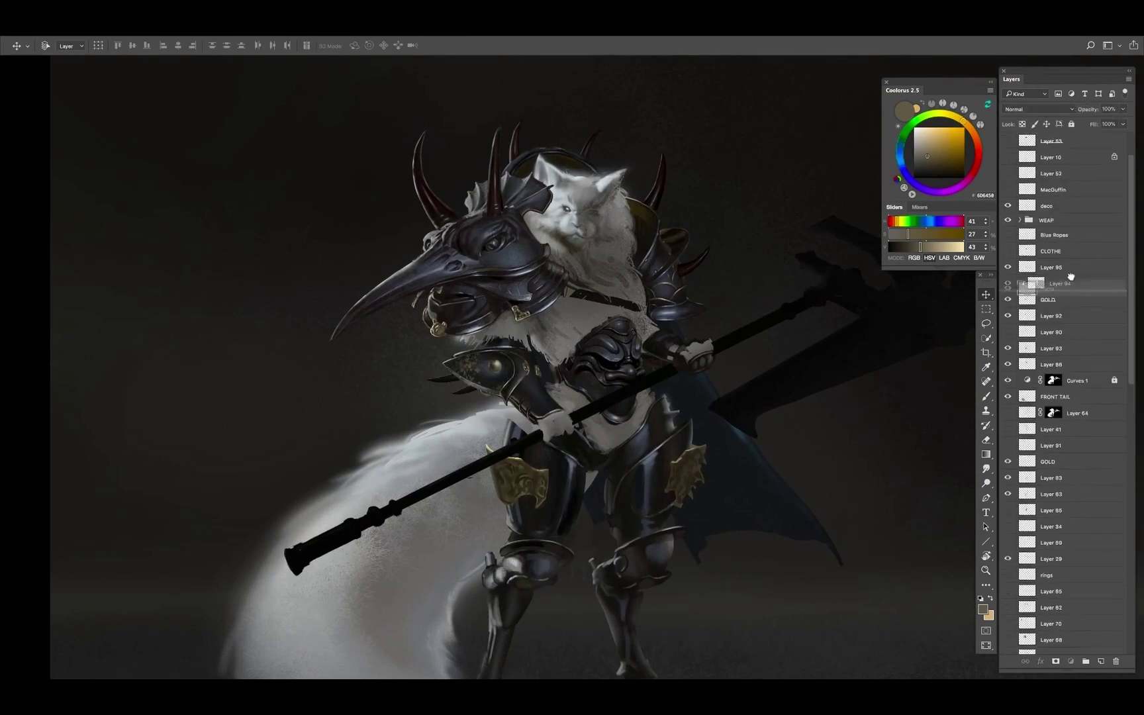
{"action": "scroll", "coordinate": [452, 375], "scroll_direction": "up", "scroll_amount": 2}
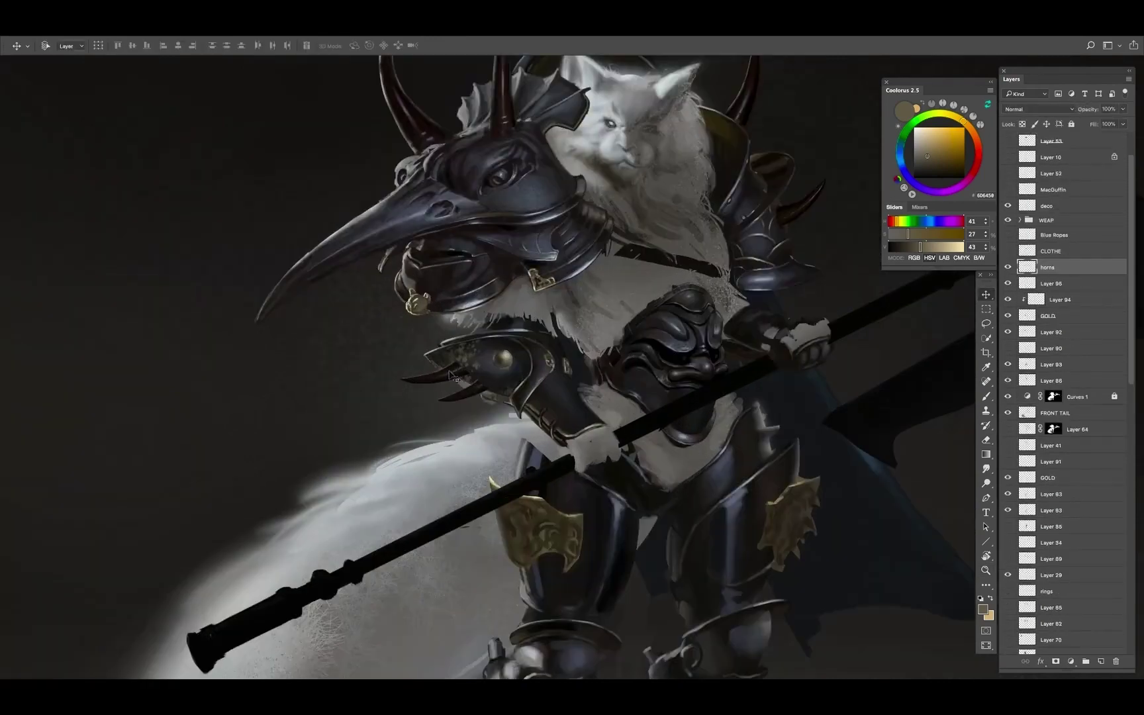
{"action": "left_click", "coordinate": [566, 368], "text": "ctrl"}
{"action": "left_click_drag", "start_coordinate": [438, 378], "coordinate": [505, 417]}
{"action": "scroll", "coordinate": [506, 417], "scroll_direction": "down", "scroll_amount": 2}
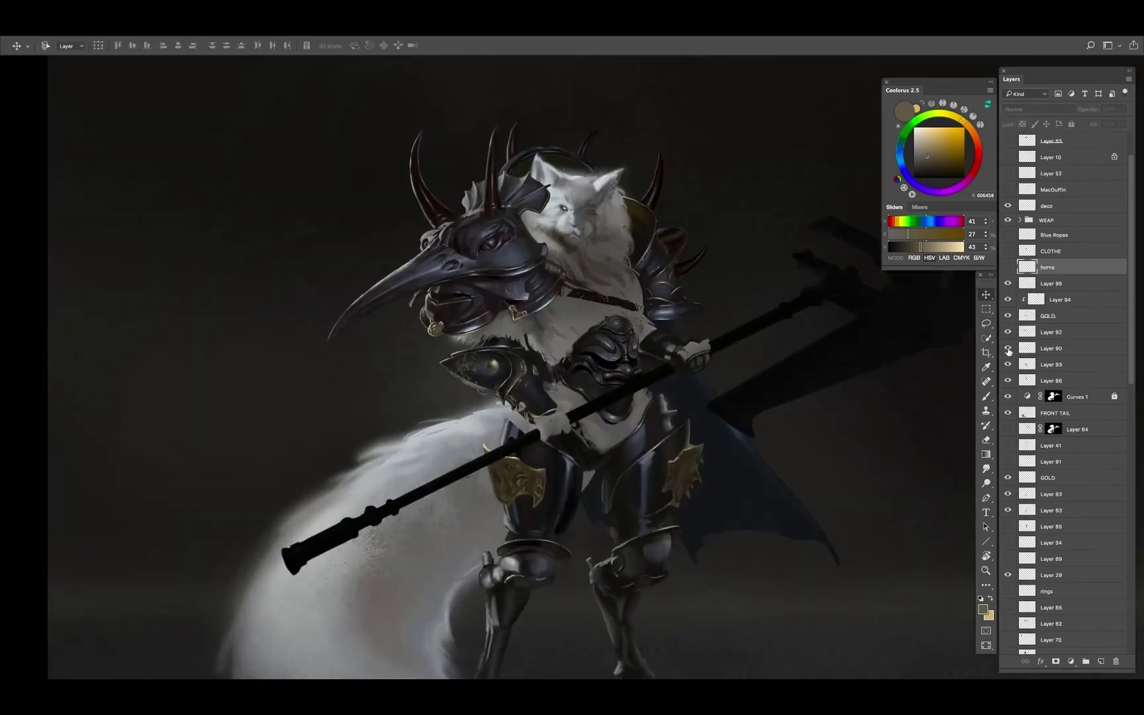
{"action": "left_click", "coordinate": [1010, 284]}
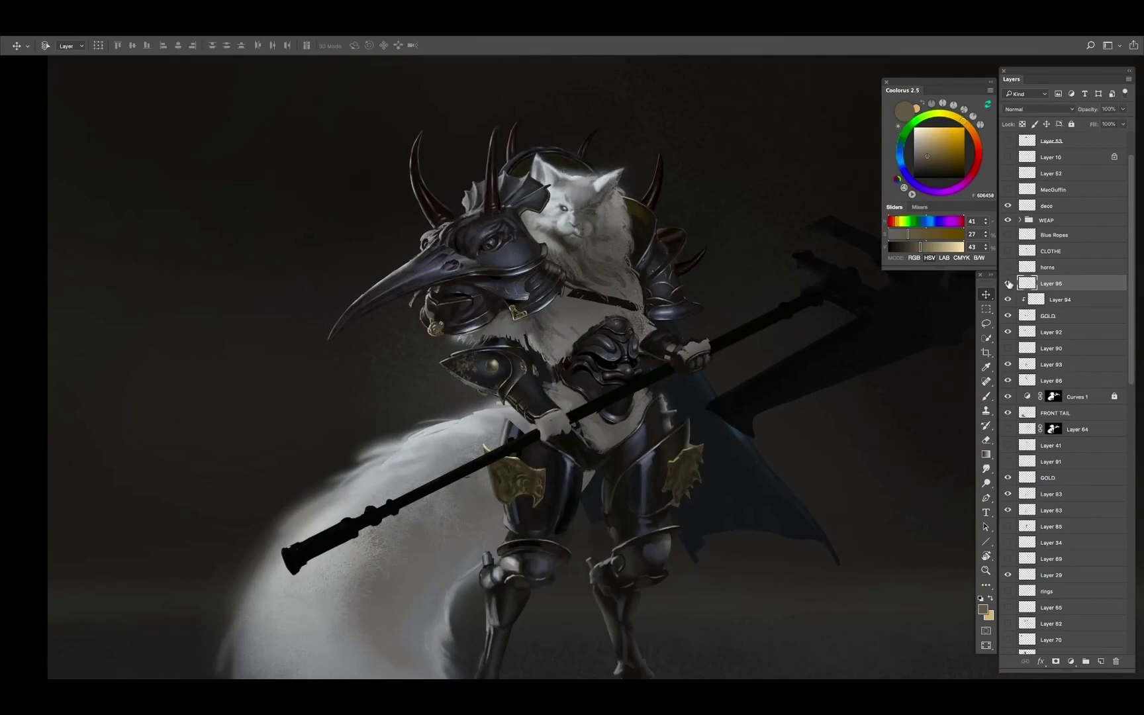
{"action": "key", "text": "z"}
{"action": "scroll", "coordinate": [518, 312], "scroll_direction": "down", "scroll_amount": 2}
{"action": "scroll", "coordinate": [518, 312], "scroll_direction": "up", "scroll_amount": 3}
On Layer 93, paint the chest with sampled bluish-grey armour and light grey fur tones
{"action": "key", "text": "v"}
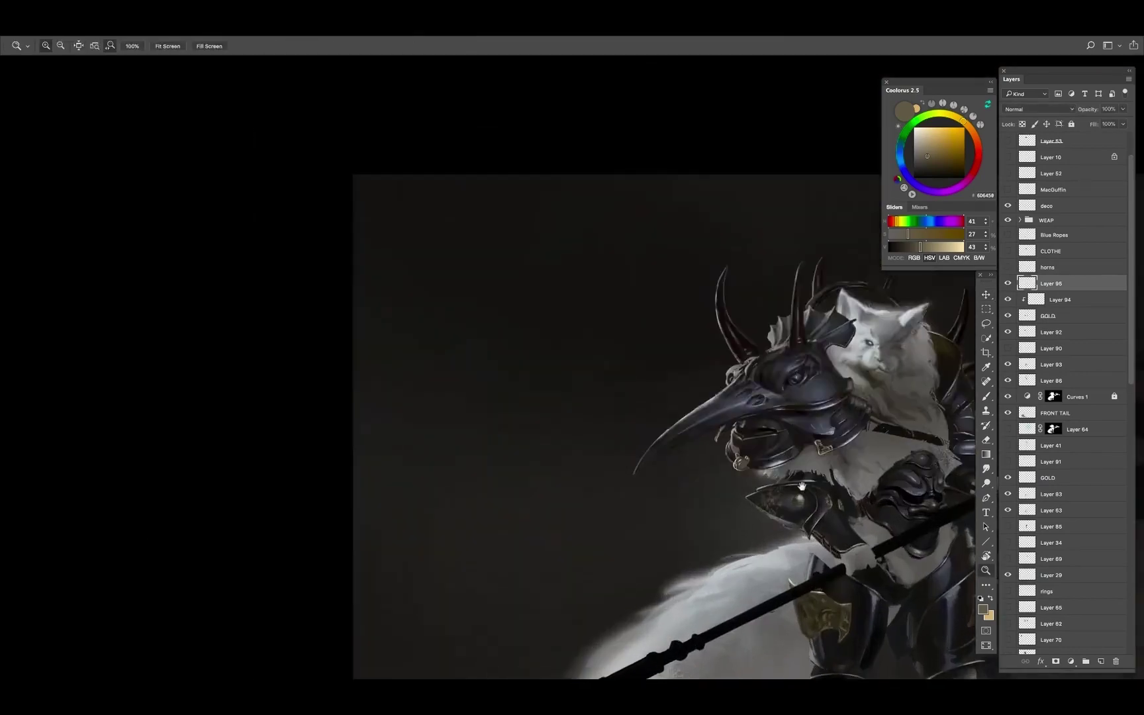
{"action": "left_click", "coordinate": [1028, 380]}
{"action": "left_click", "coordinate": [1029, 363]}
{"action": "key", "text": "b"}
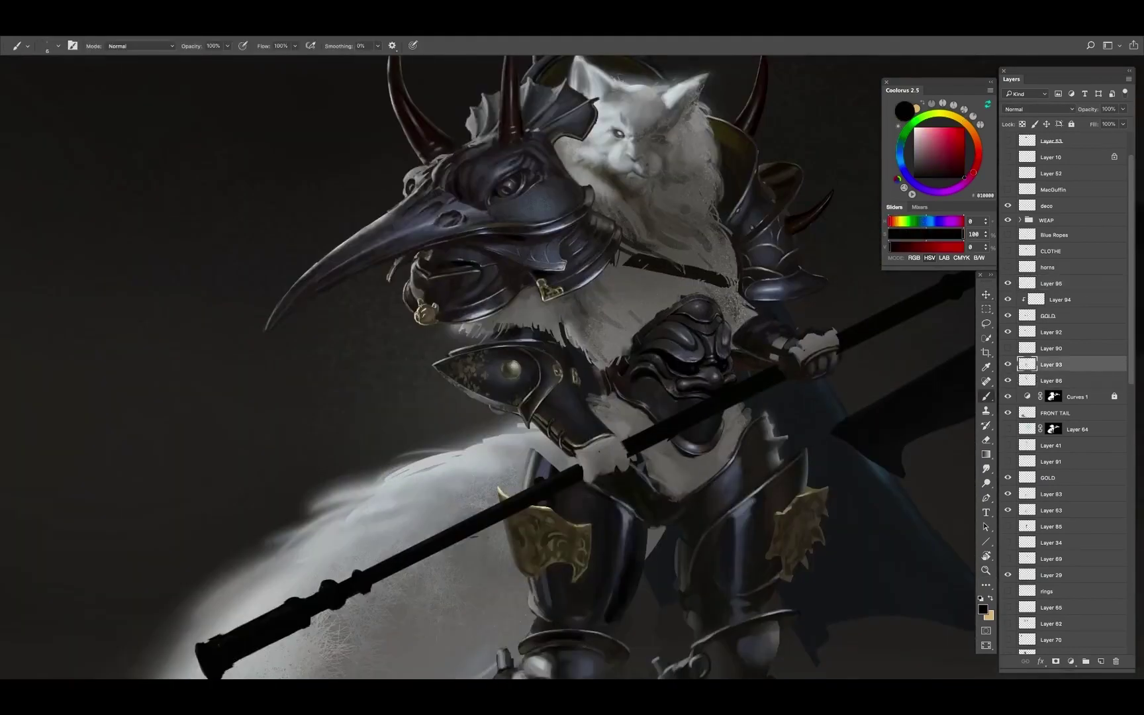
{"action": "left_click", "coordinate": [550, 380], "text": "alt"}
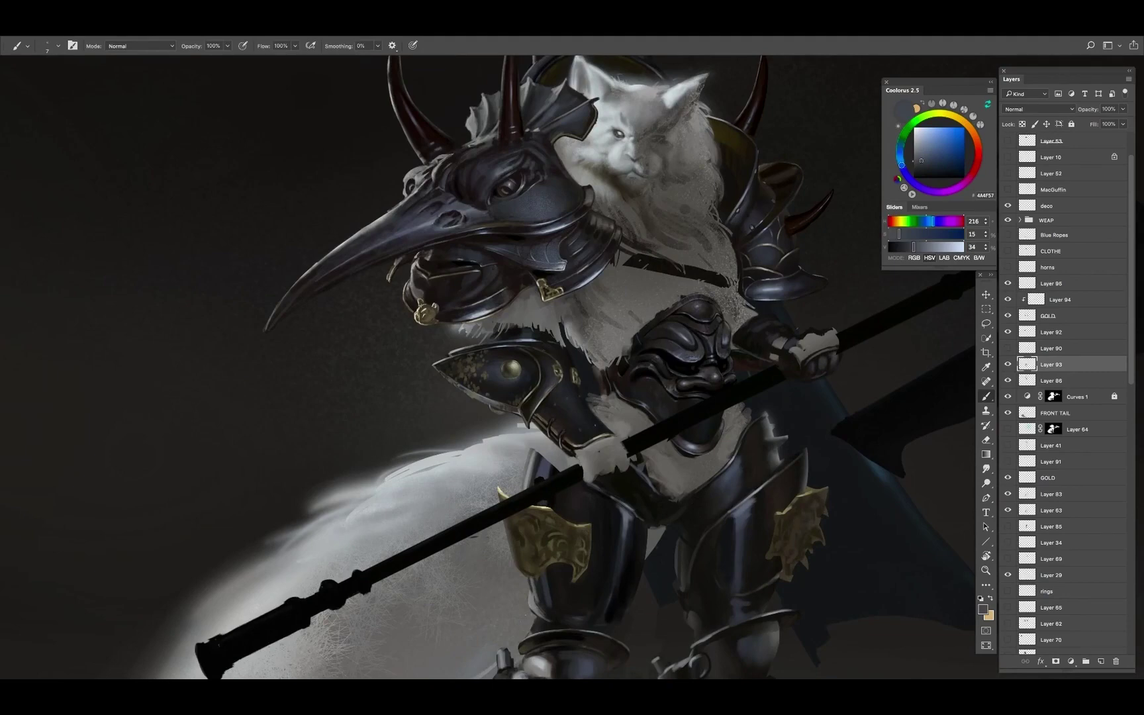
{"action": "left_click", "coordinate": [603, 425], "text": "alt"}
{"action": "left_click", "coordinate": [590, 411], "text": "alt"}
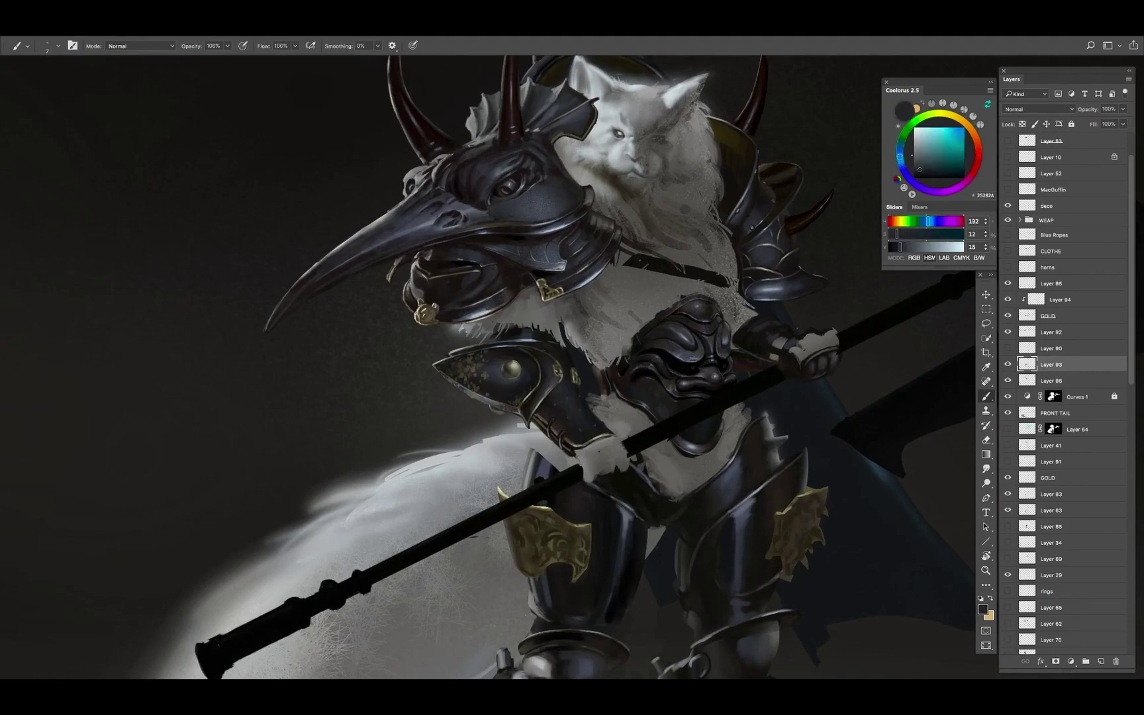
Select Layer 95 from the helmet and paint with a dark gold sampled near the beak
{"action": "scroll", "coordinate": [583, 417], "scroll_direction": "up", "scroll_amount": 3}
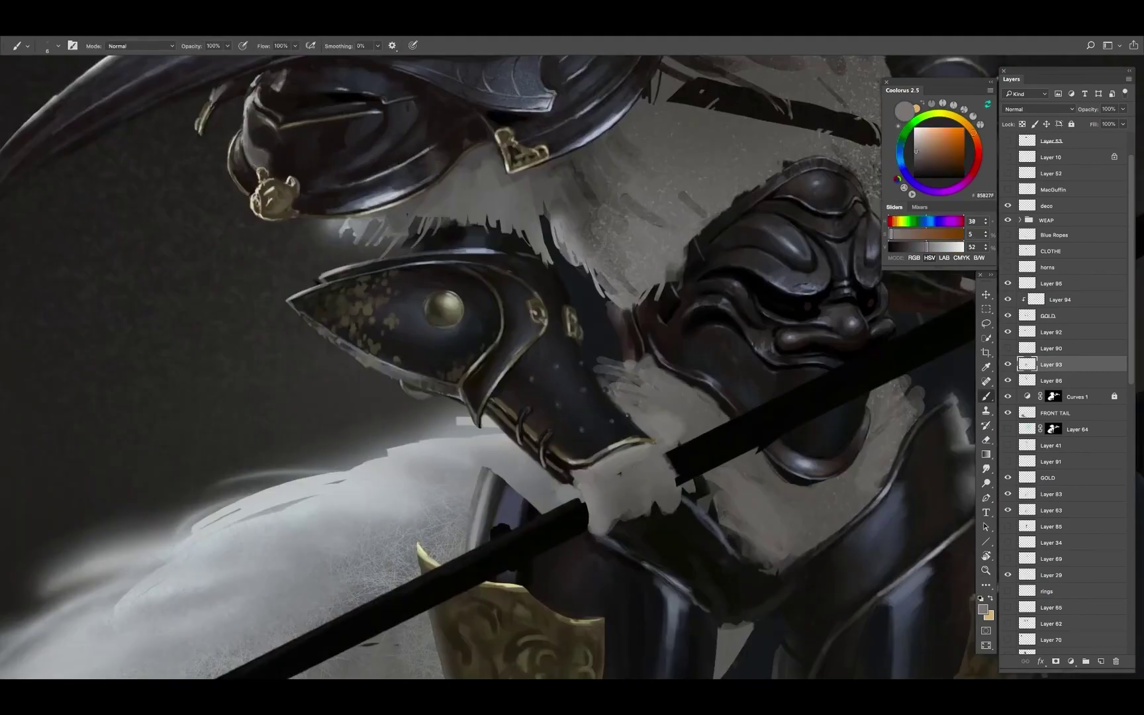
{"action": "key", "text": "z"}
{"action": "scroll", "coordinate": [598, 314], "scroll_direction": "down", "scroll_amount": 6}
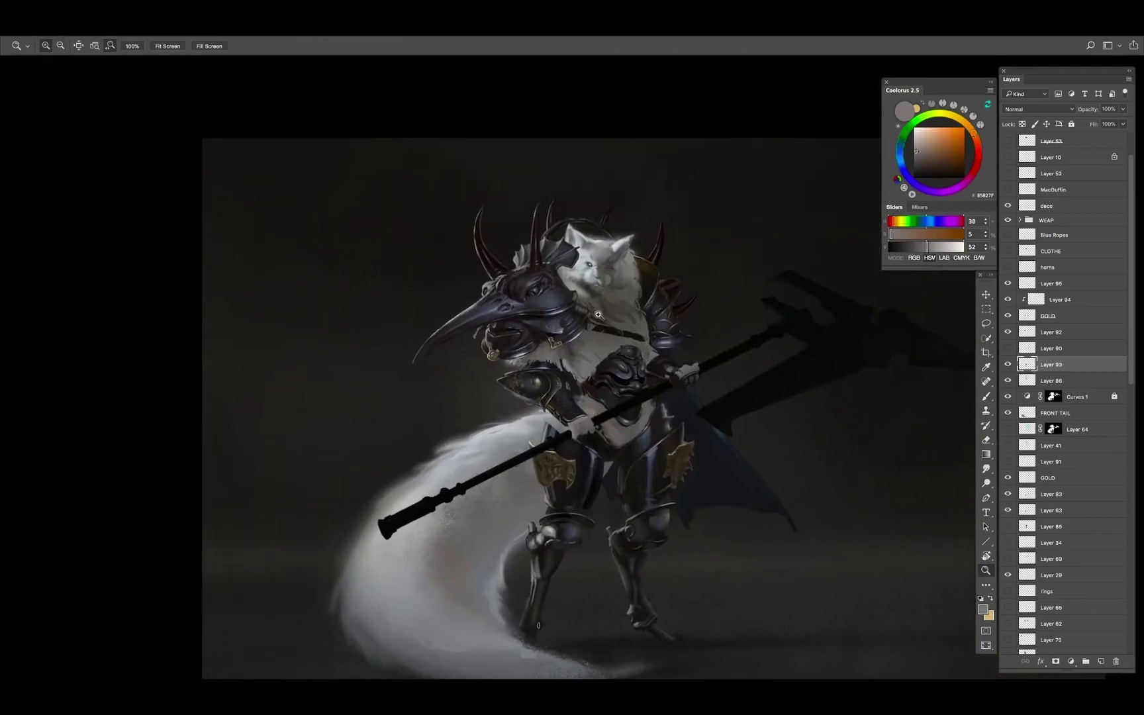
{"action": "left_click", "coordinate": [490, 343]}
{"action": "key", "text": "l"}
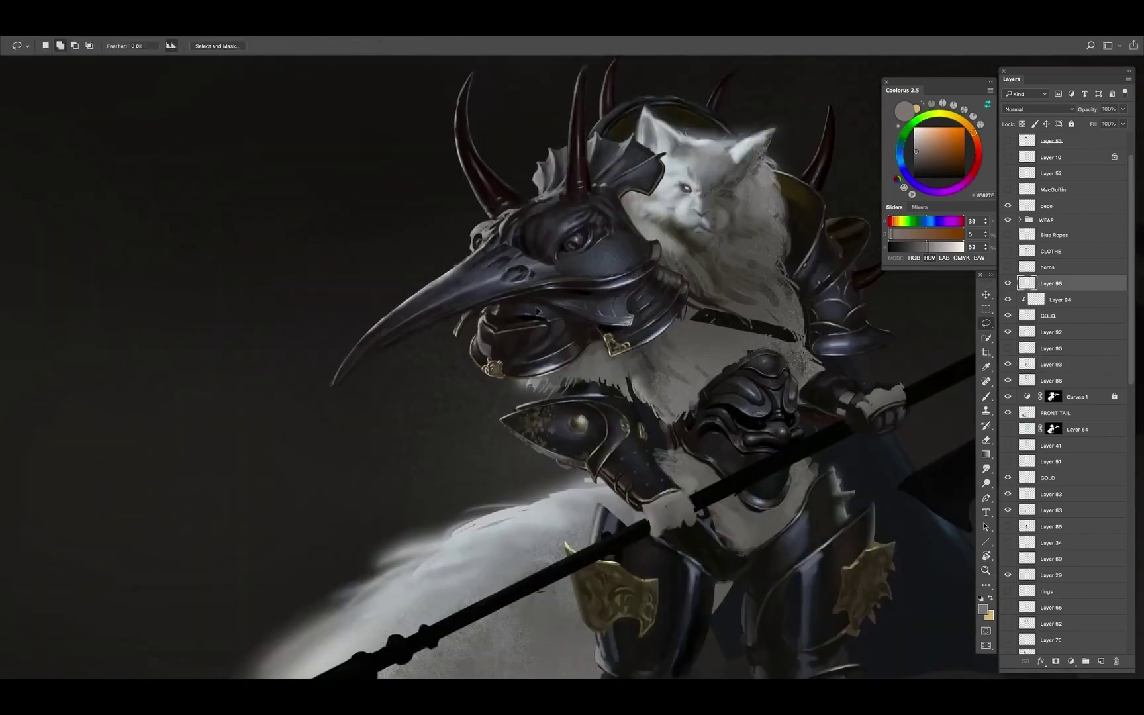
{"action": "key", "text": "b"}
{"action": "scroll", "coordinate": [536, 311], "scroll_direction": "down", "scroll_amount": 4}
{"action": "scroll", "coordinate": [516, 357], "scroll_direction": "up", "scroll_amount": 7}
{"action": "left_click", "coordinate": [506, 372], "text": "alt"}
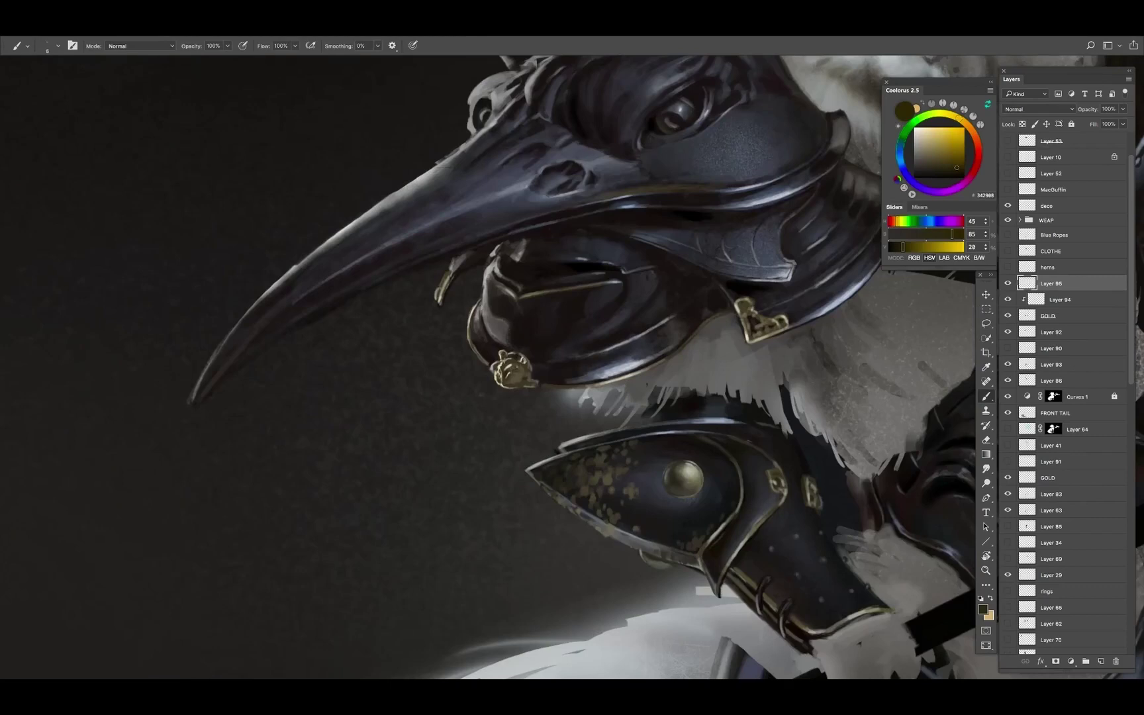
On Layer 86, retouch the chest mask with sampled staff black and grey-blue mask tones
{"action": "scroll", "coordinate": [531, 356], "scroll_direction": "down", "scroll_amount": 5}
{"action": "left_click", "coordinate": [531, 357], "text": "ctrl"}
{"action": "scroll", "coordinate": [469, 375], "scroll_direction": "up", "scroll_amount": 1}
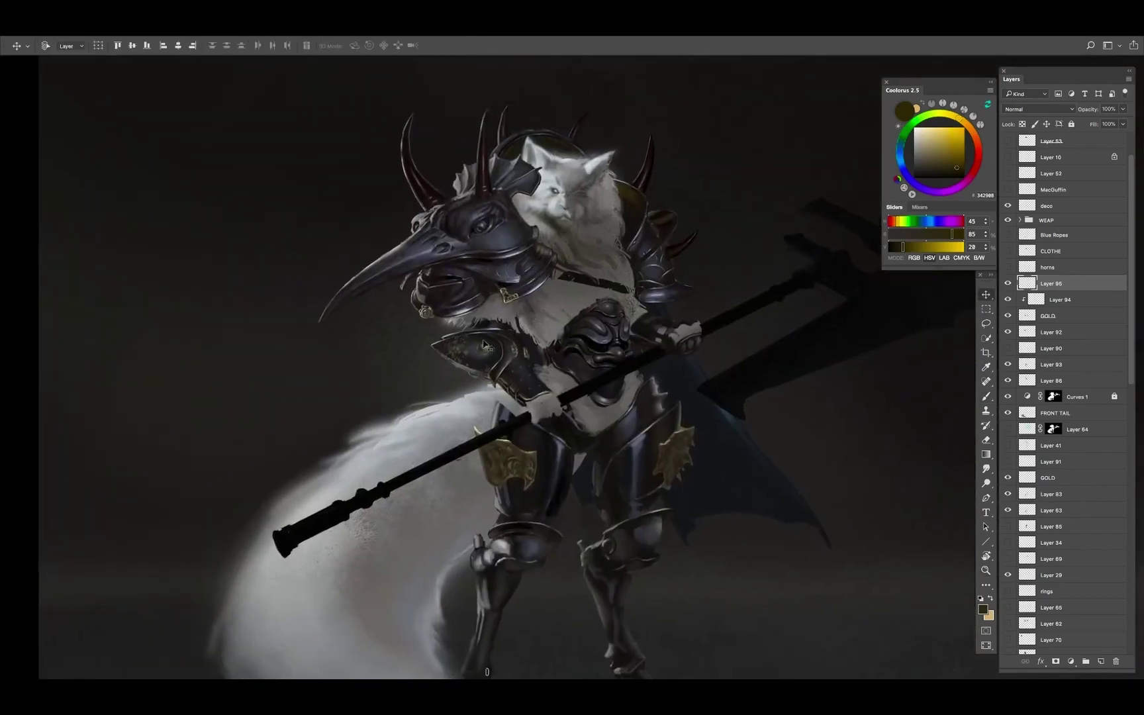
{"action": "scroll", "coordinate": [468, 375], "scroll_direction": "up", "scroll_amount": 3}
{"action": "left_click", "coordinate": [560, 379], "text": "alt"}
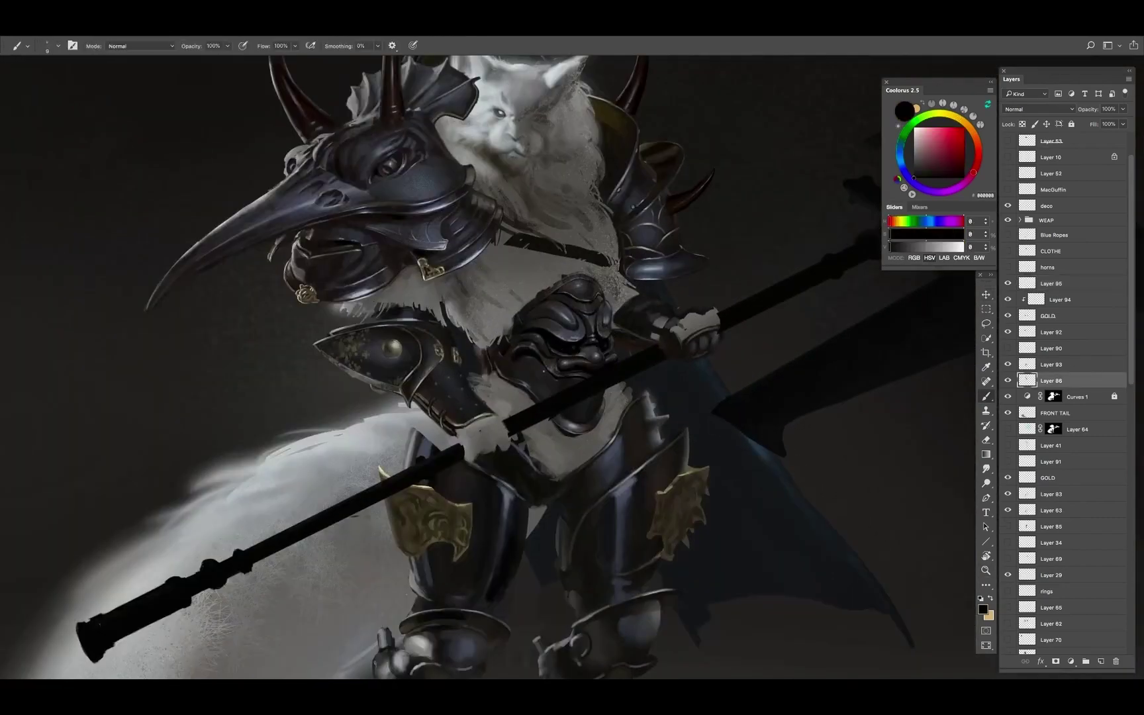
{"action": "scroll", "coordinate": [546, 387], "scroll_direction": "up", "scroll_amount": 3}
{"action": "left_click", "coordinate": [530, 383], "text": "alt"}
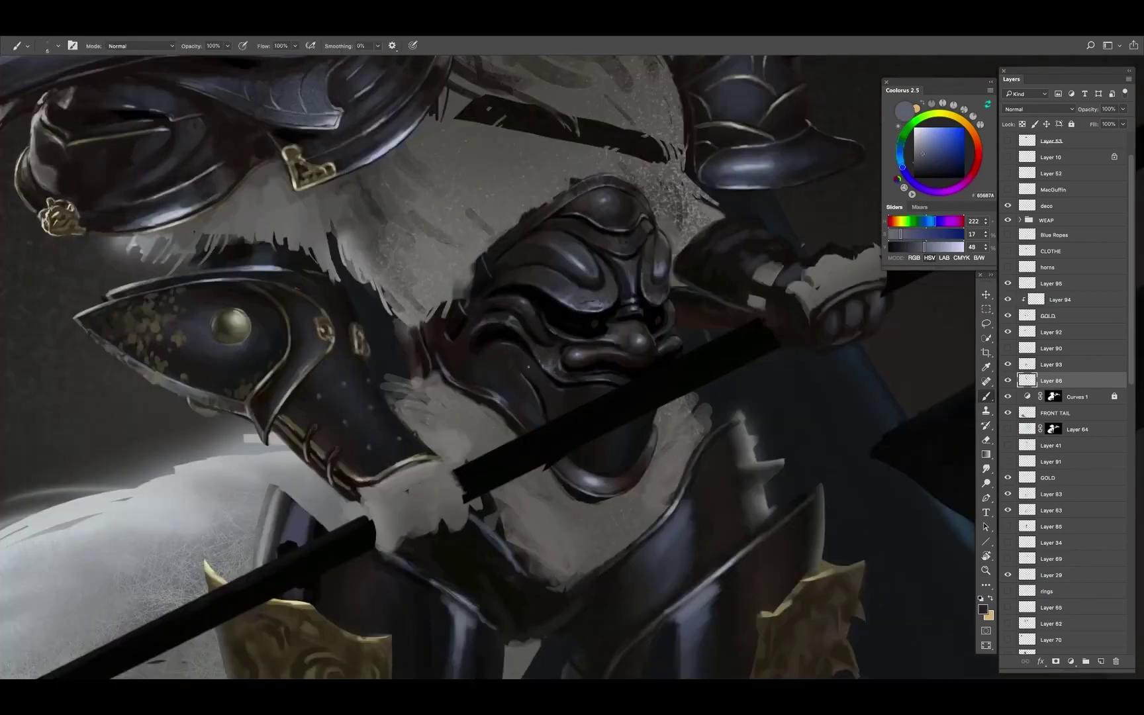
{"action": "left_click", "coordinate": [544, 366], "text": "alt"}
{"action": "left_click", "coordinate": [544, 366], "text": "alt"}
{"action": "key", "text": "z"}
{"action": "scroll", "coordinate": [571, 302], "scroll_direction": "down", "scroll_amount": 5}
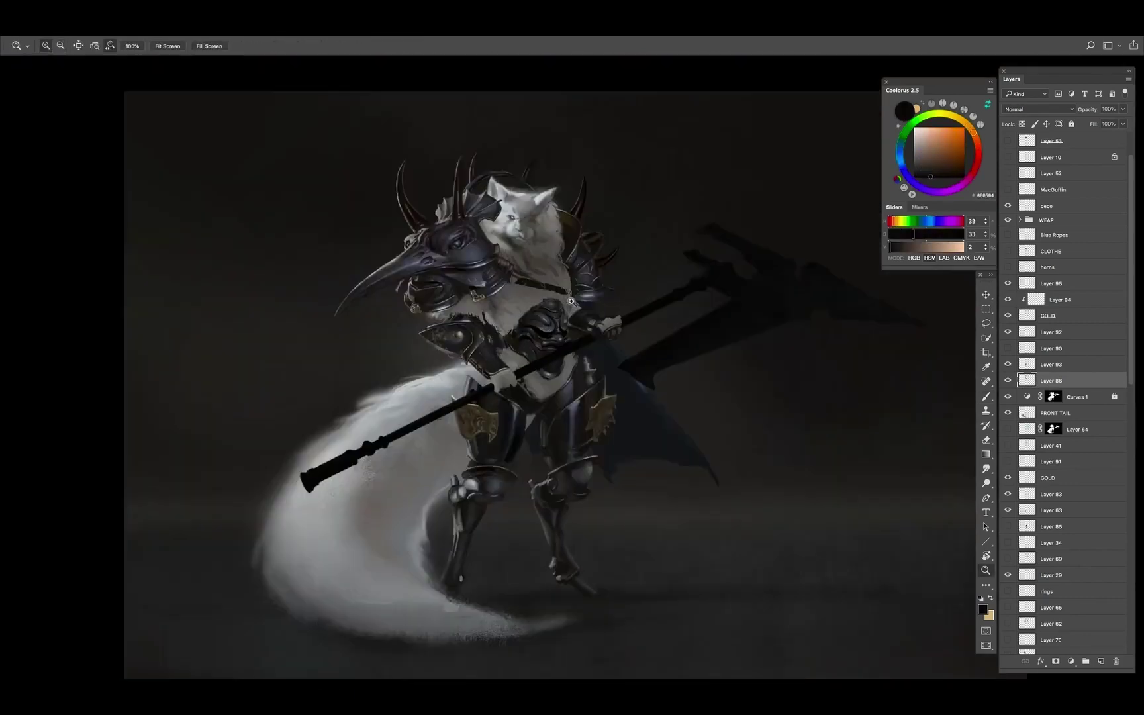
{"action": "scroll", "coordinate": [547, 353], "scroll_direction": "up", "scroll_amount": 2}
On Layer 94, erase and repaint the pauldron with sampled gold and darker gold-brown
{"action": "key", "text": "v"}
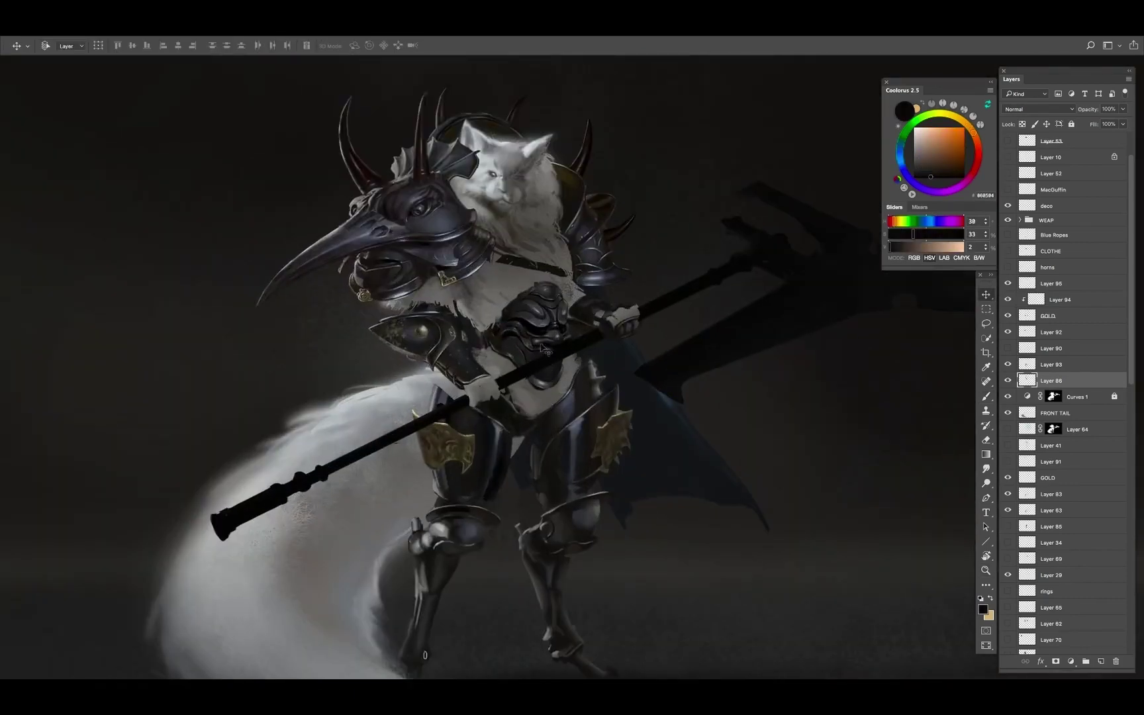
{"action": "left_click", "coordinate": [629, 432], "text": "ctrl"}
{"action": "key", "text": "e"}
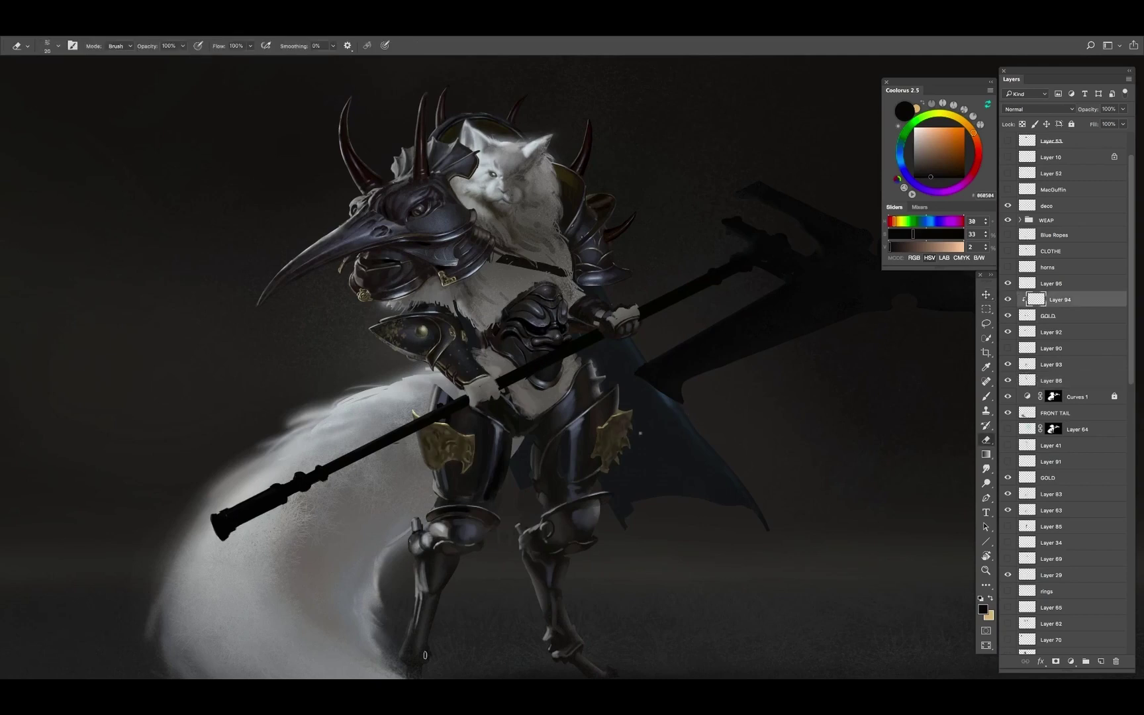
{"action": "key", "text": "b"}
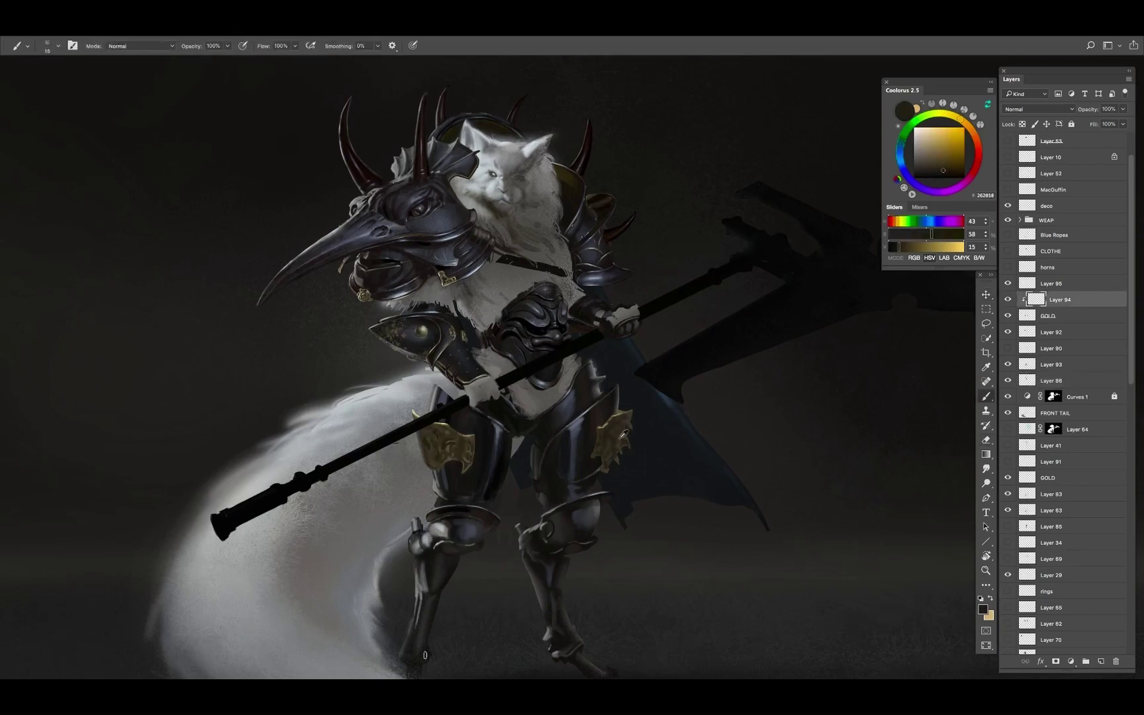
{"action": "left_click", "coordinate": [624, 434], "text": "alt"}
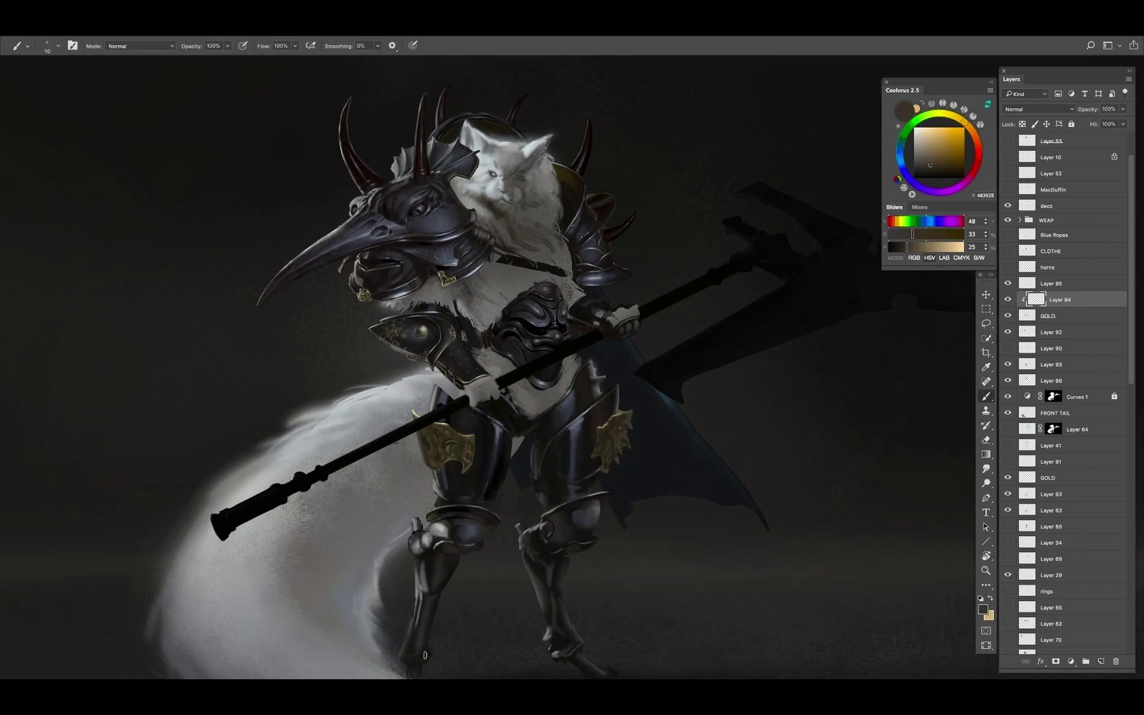
{"action": "scroll", "coordinate": [639, 421], "scroll_direction": "up", "scroll_amount": 3}
{"action": "left_click", "coordinate": [639, 420], "text": "alt"}
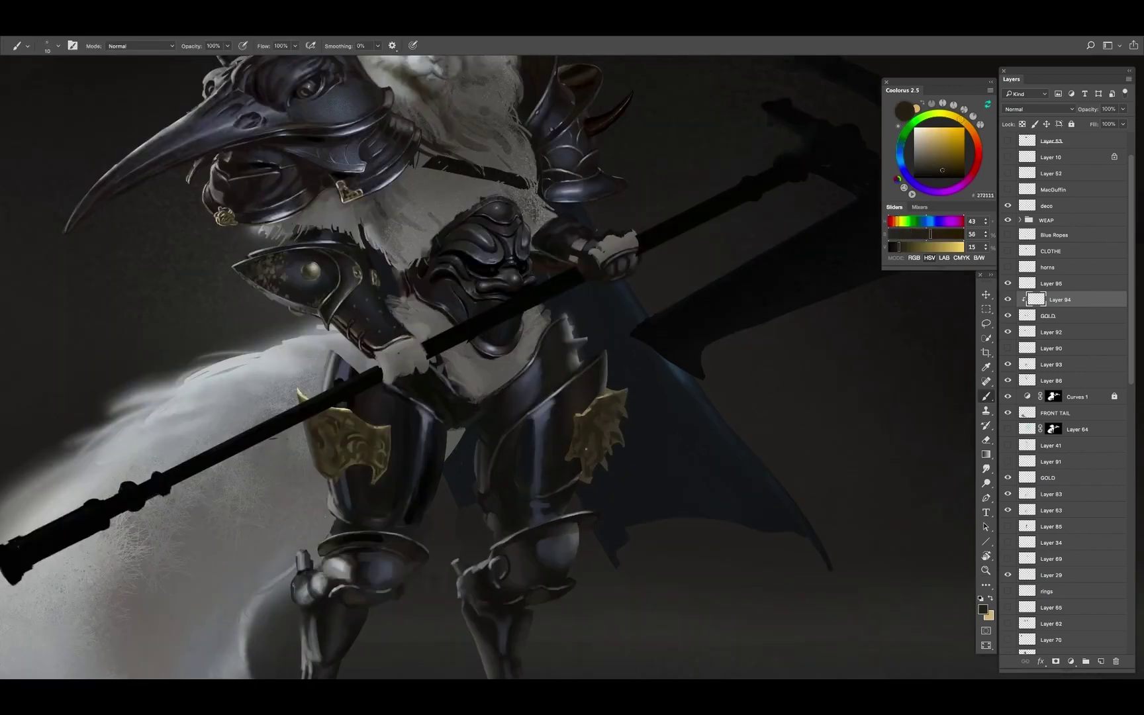
Add a new layer above Layer 94 and shade the shoulder plate with gold-brown, olive and pale gold
{"action": "key", "text": "ctrl+shift+alt+n"}
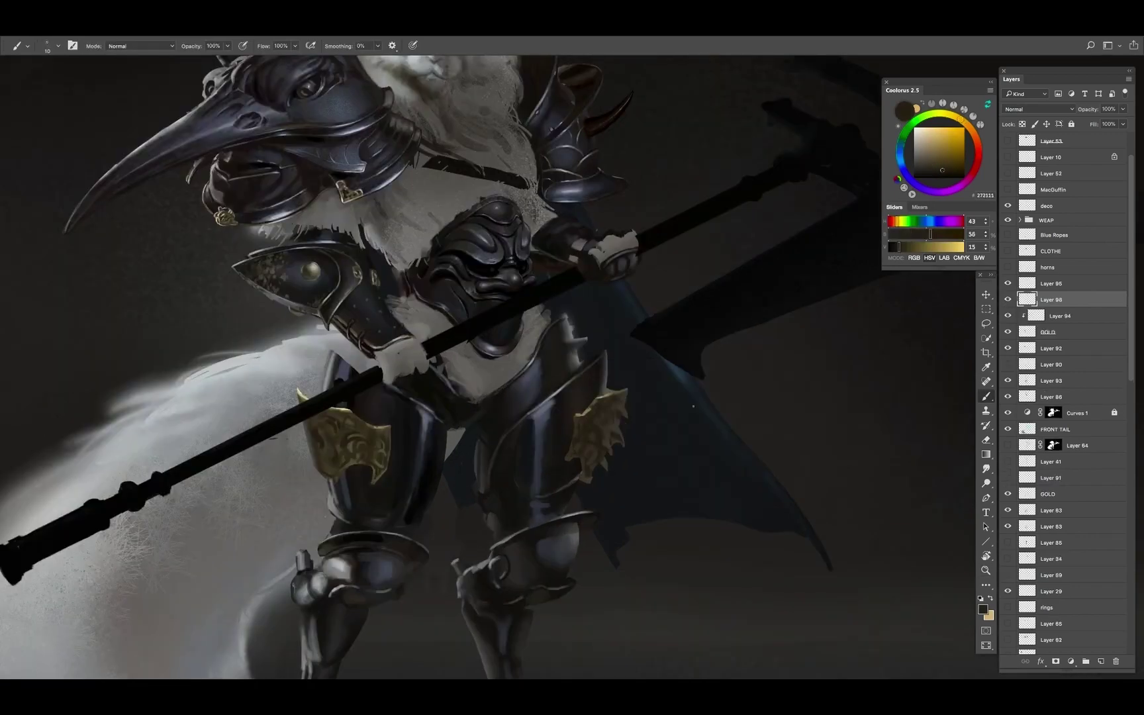
{"action": "left_click", "coordinate": [615, 442], "text": "alt"}
{"action": "left_click", "coordinate": [615, 442], "text": "alt"}
{"action": "key", "text": "bracketright"}
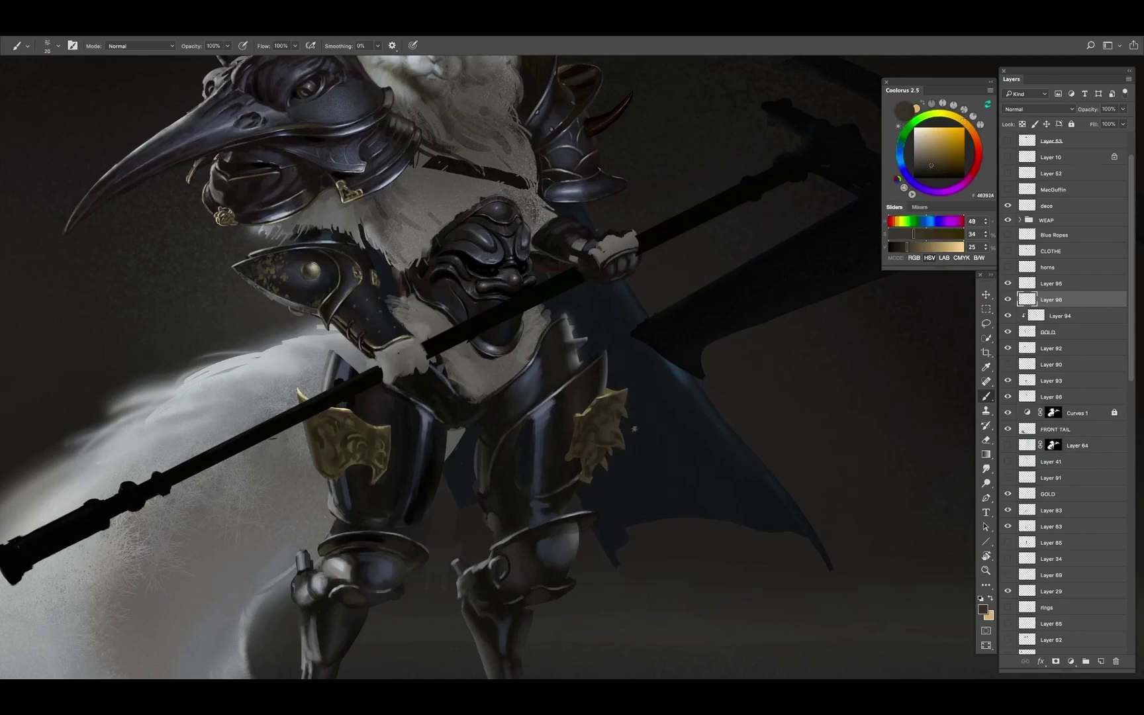
{"action": "key", "text": "bracketleft"}
{"action": "left_click", "coordinate": [604, 402], "text": "alt"}
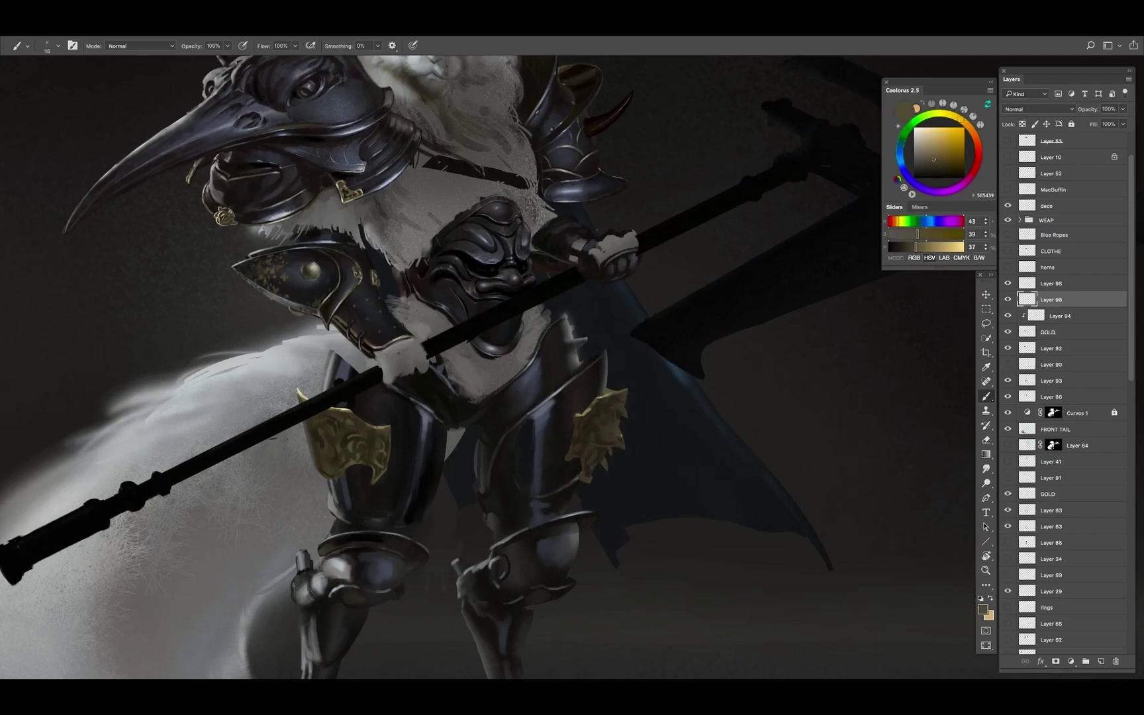
{"action": "left_click", "coordinate": [615, 443], "text": "alt"}
{"action": "key", "text": "bracketleft"}
{"action": "left_click", "coordinate": [615, 443], "text": "alt"}
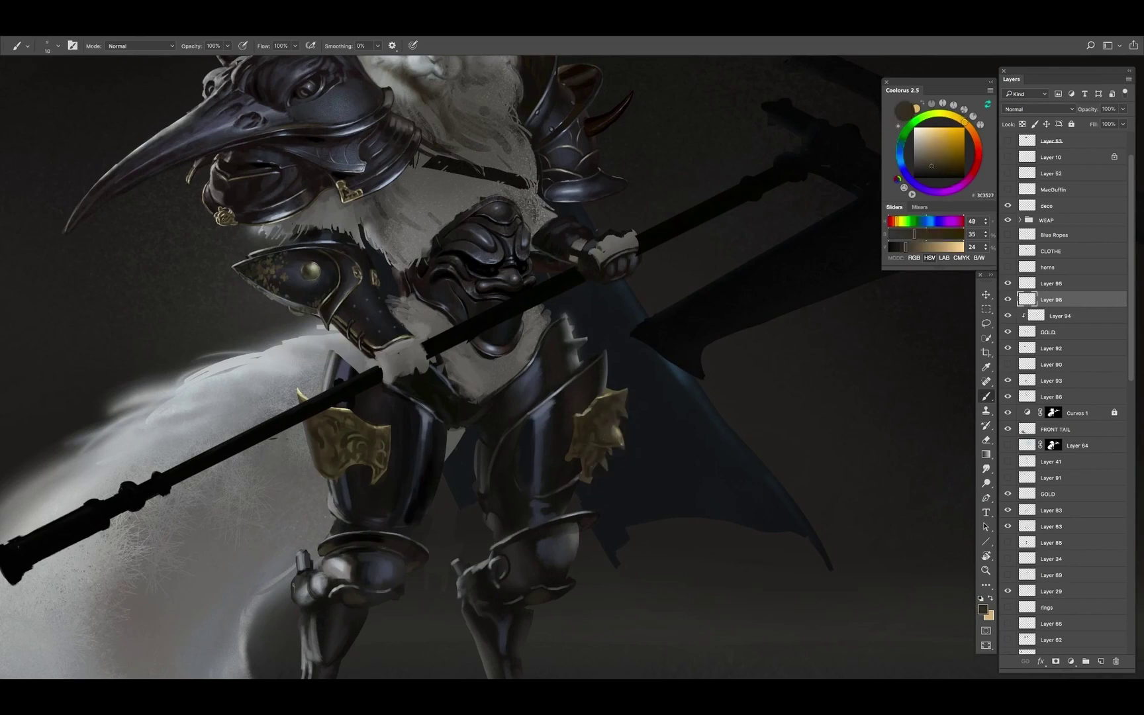
{"action": "key", "text": "bracketright"}
{"action": "left_click", "coordinate": [614, 443], "text": "alt"}
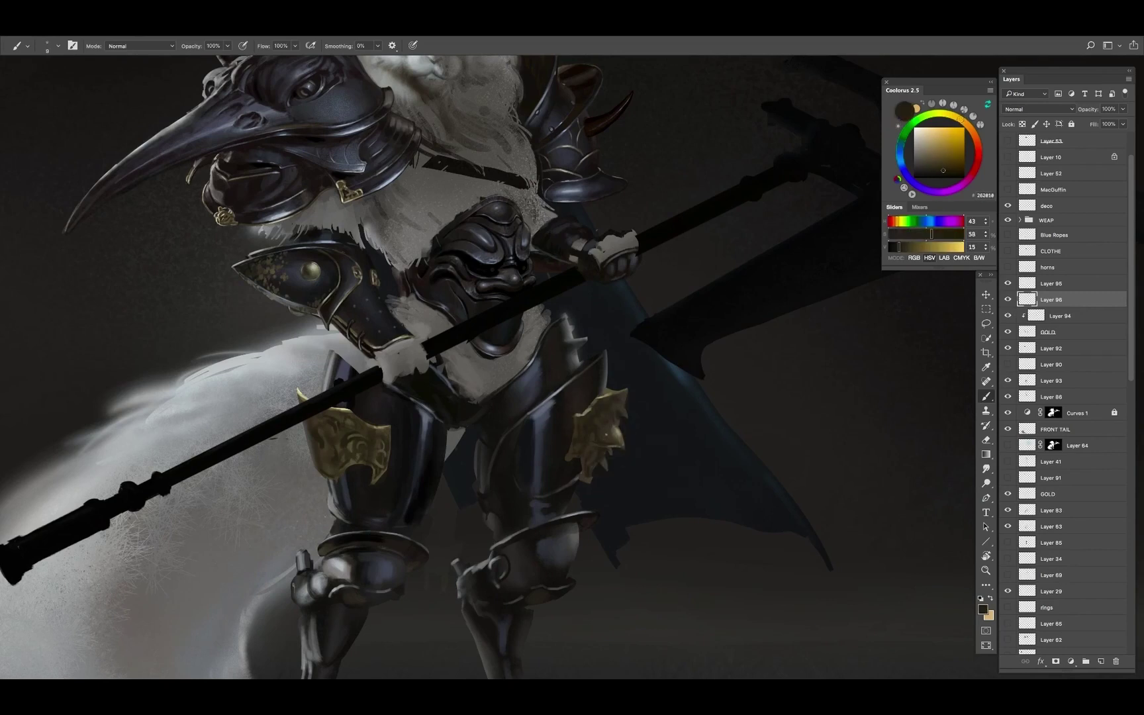
{"action": "left_click", "coordinate": [614, 443], "text": "alt"}
Deepen the shoulder armour shading with dark brown, grey-brown and olive-brown tones at varied brush sizes
{"action": "key", "text": "bracketright"}
{"action": "left_click", "coordinate": [617, 415], "text": "alt"}
{"action": "left_click", "coordinate": [625, 414], "text": "alt"}
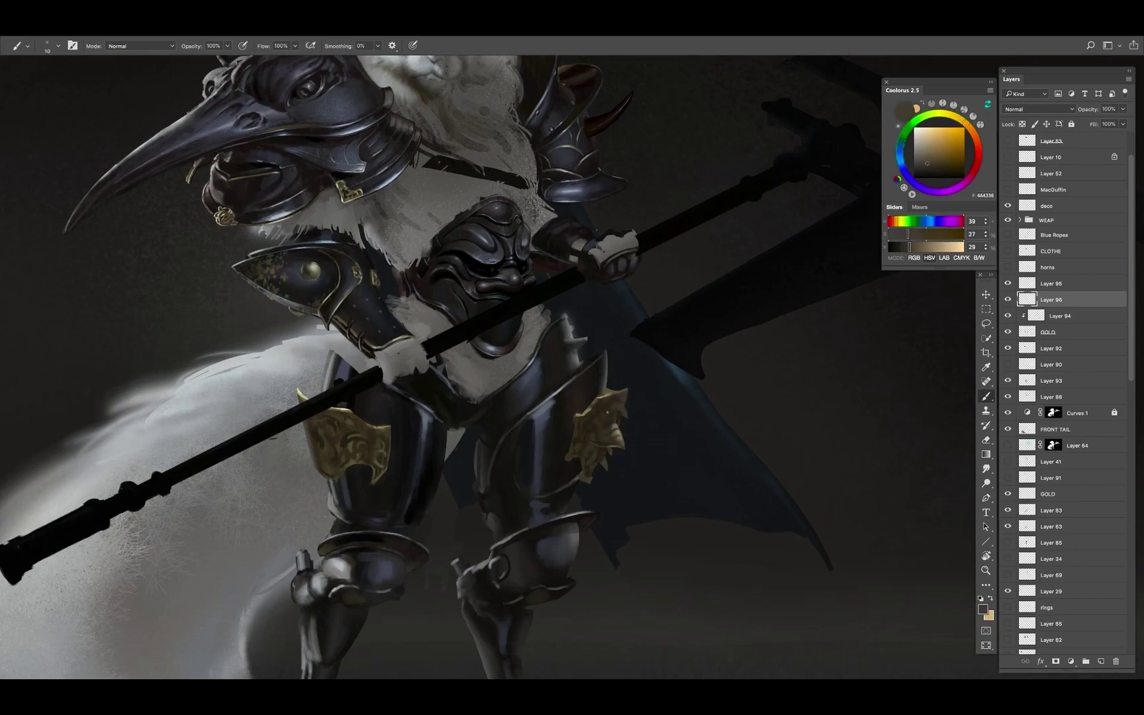
{"action": "key", "text": "bracketleft"}
{"action": "key", "text": "bracketleft"}
{"action": "left_click", "coordinate": [588, 449], "text": "alt"}
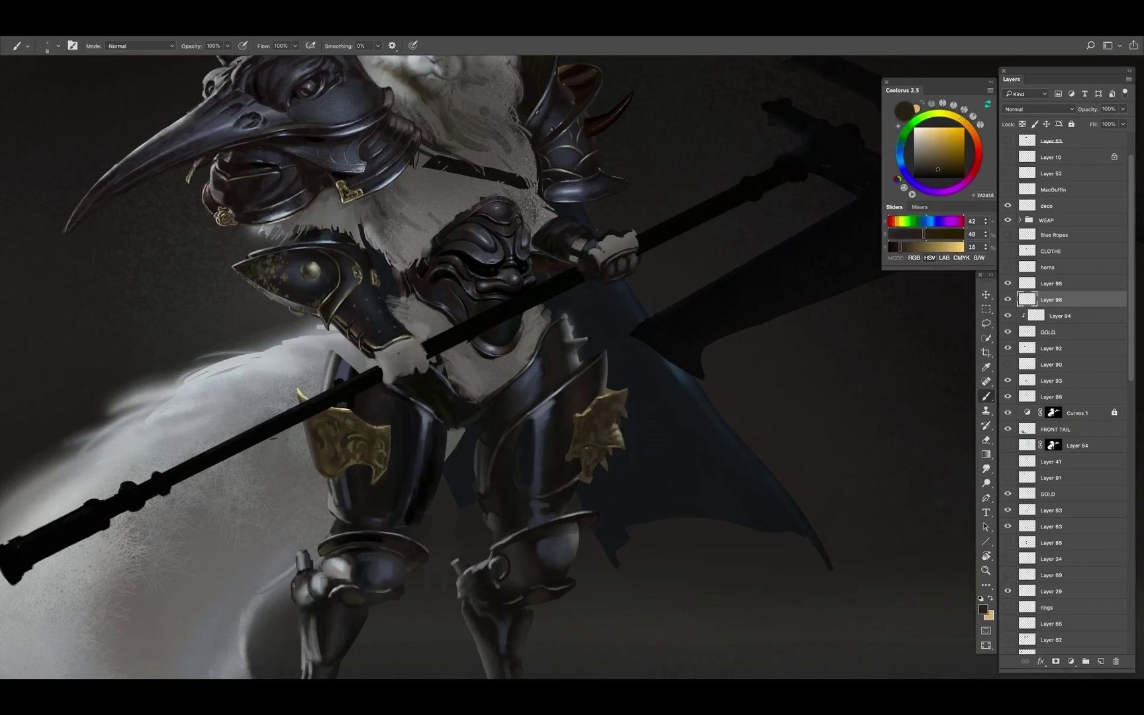
{"action": "key", "text": "bracketright"}
{"action": "left_click", "coordinate": [614, 443], "text": "alt"}
{"action": "key", "text": "bracketleft"}
{"action": "key", "text": "bracketleft"}
{"action": "left_click", "coordinate": [614, 443], "text": "alt"}
{"action": "key", "text": "bracketright"}
{"action": "key", "text": "bracketright"}
Refine the shoulder plate with muted grey-brown, light olive-brown and warm grey-gold strokes
{"action": "left_click", "coordinate": [622, 428], "text": "alt"}
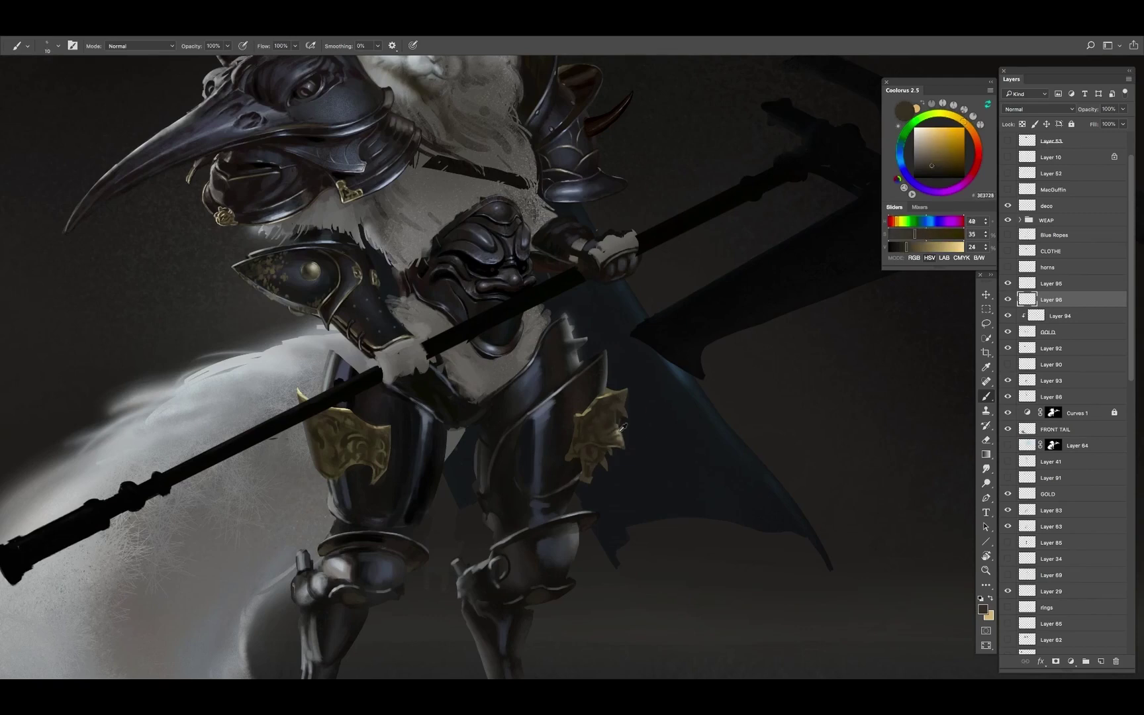
{"action": "key", "text": "bracketleft"}
{"action": "key", "text": "bracketleft"}
{"action": "left_click", "coordinate": [609, 441], "text": "alt"}
{"action": "left_click", "coordinate": [621, 445], "text": "alt"}
{"action": "key", "text": "bracketleft"}
{"action": "left_click", "coordinate": [626, 408], "text": "alt"}
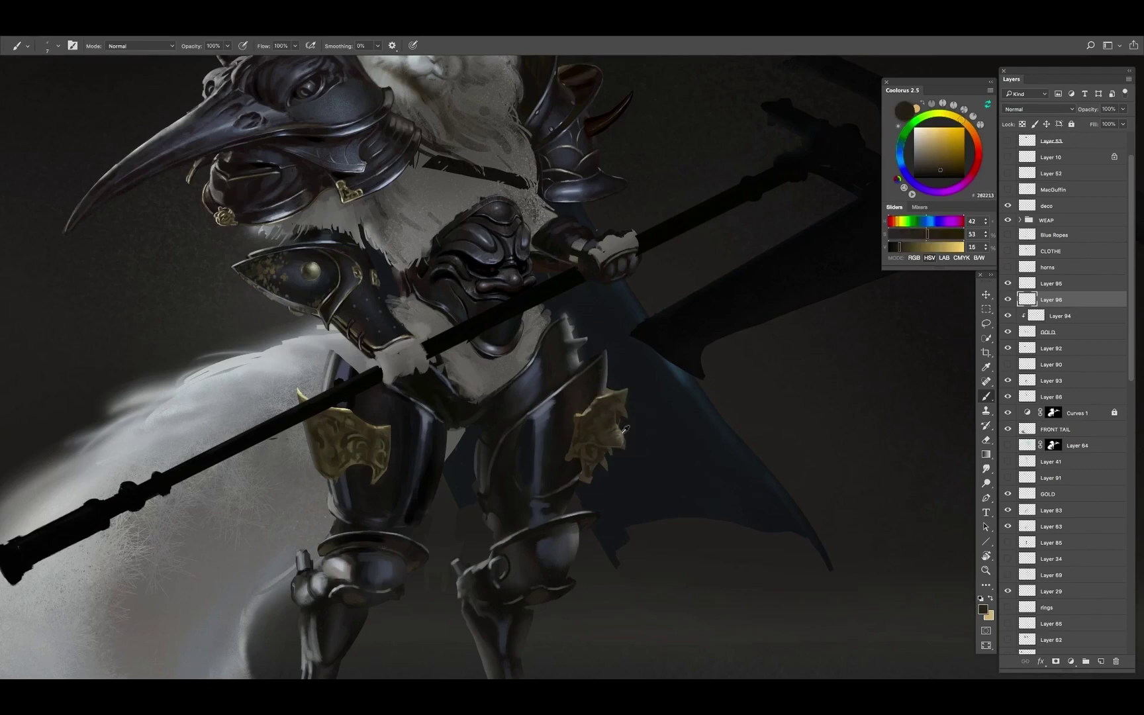
{"action": "left_click", "coordinate": [629, 424], "text": "alt"}
{"action": "left_click_drag", "start_coordinate": [629, 424], "coordinate": [632, 422]}
{"action": "key", "text": "bracketleft"}
{"action": "left_click", "coordinate": [632, 422], "text": "alt"}
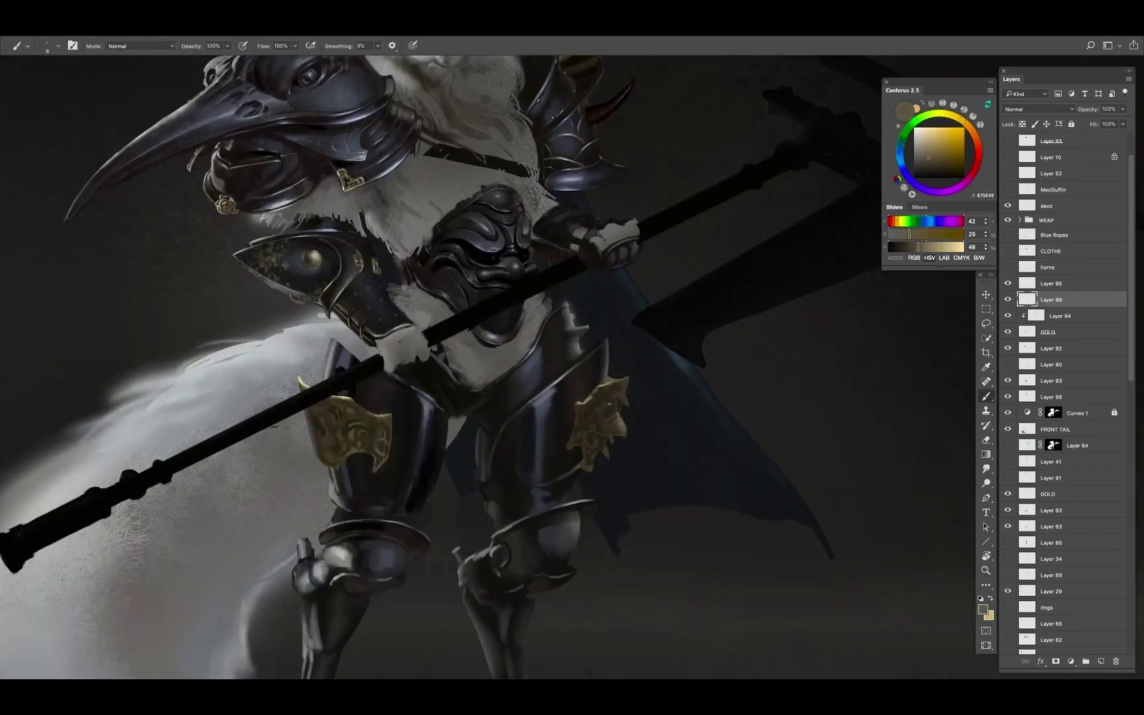
Paint the thigh ornament with dark armour colour, deeper gold and dark olive shadows
{"action": "left_click", "coordinate": [583, 403], "text": "alt"}
{"action": "left_click", "coordinate": [608, 408], "text": "alt"}
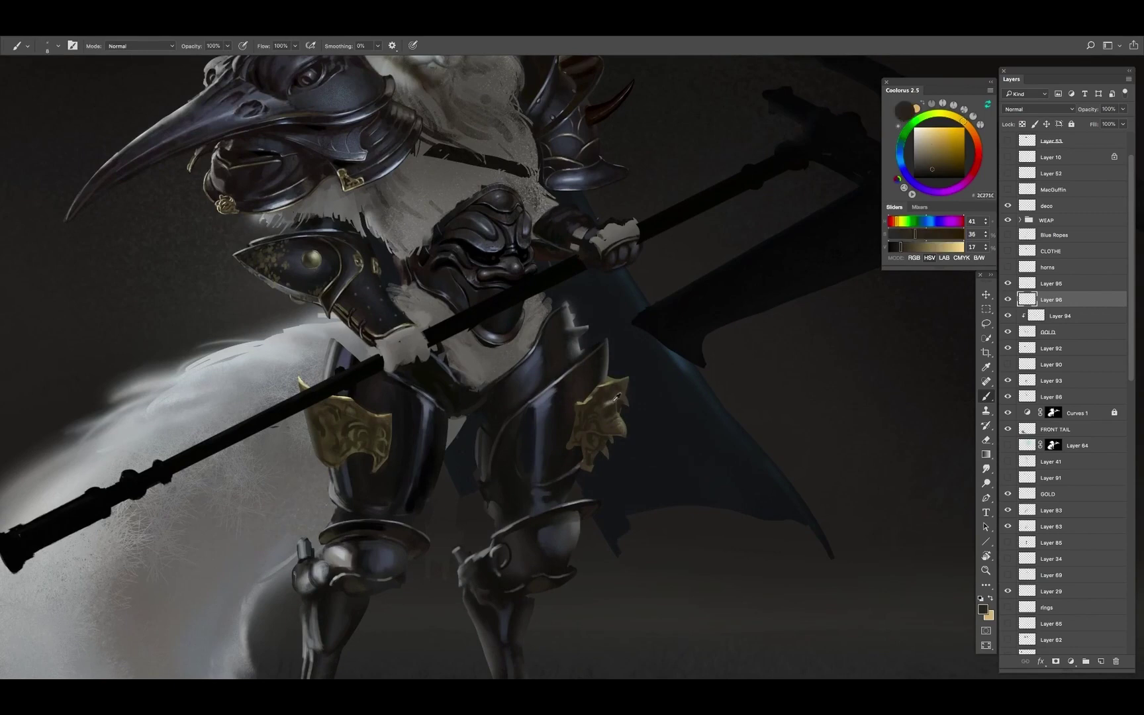
{"action": "left_click", "coordinate": [623, 400], "text": "alt"}
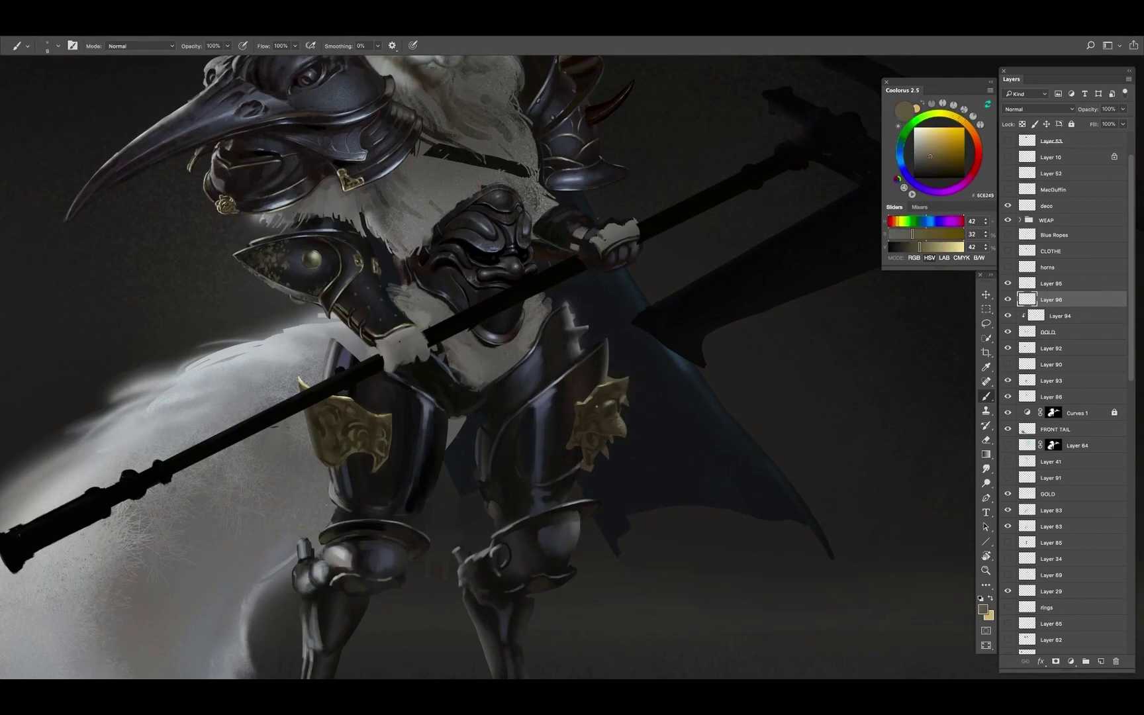
{"action": "left_click", "coordinate": [394, 441], "text": "alt"}
{"action": "left_click", "coordinate": [394, 442], "text": "alt"}
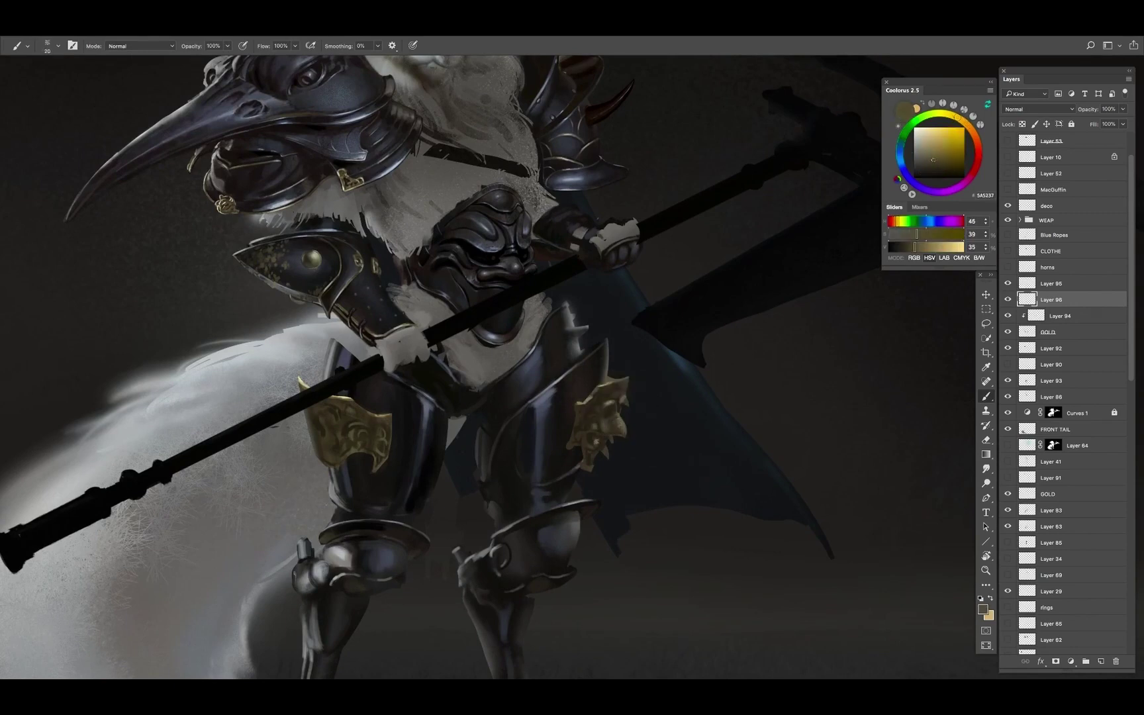
{"action": "left_click", "coordinate": [591, 446], "text": "alt"}
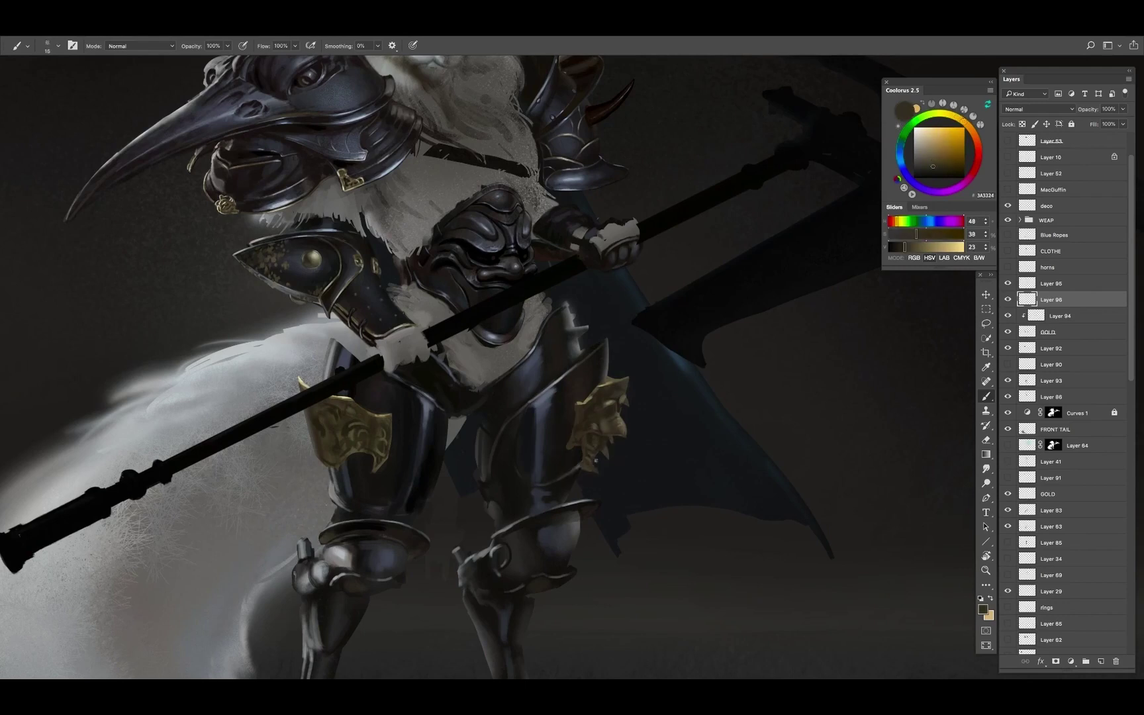
{"action": "left_click", "coordinate": [596, 448], "text": "alt"}
{"action": "left_click", "coordinate": [606, 449], "text": "alt"}
{"action": "left_click", "coordinate": [606, 450], "text": "alt"}
Add lighter gold-grey, mid and light gold highlights plus darkest brown accents to the ornament
{"action": "left_click", "coordinate": [624, 420], "text": "alt"}
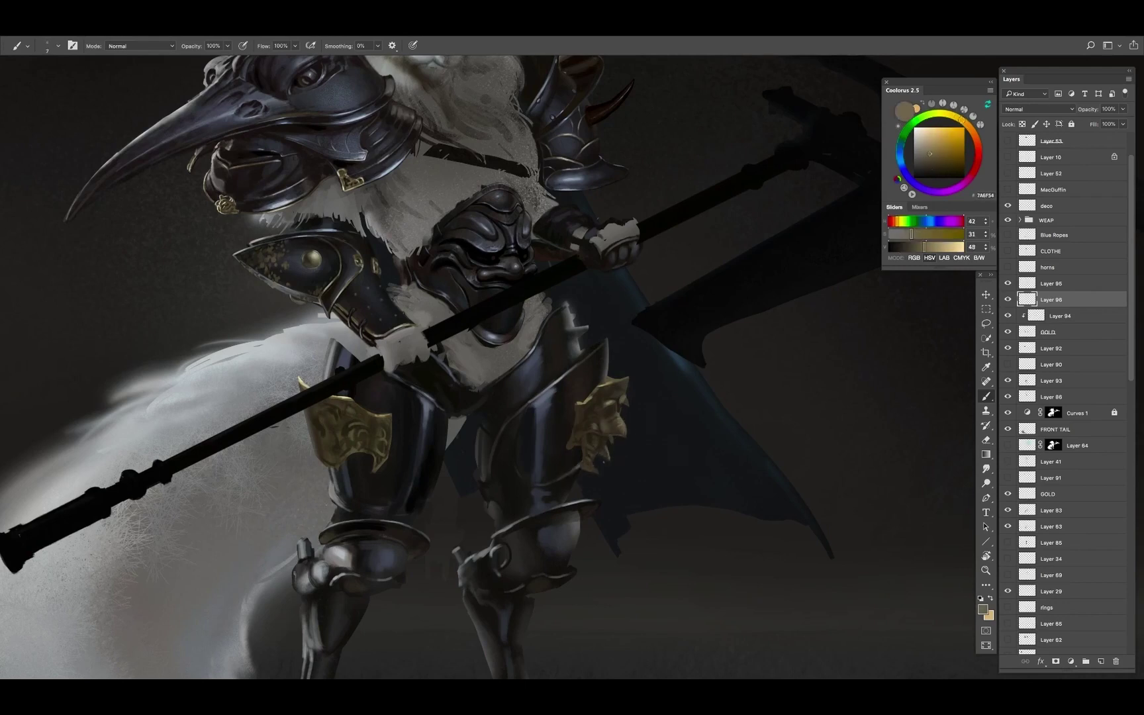
{"action": "left_click", "coordinate": [589, 456], "text": "alt"}
{"action": "left_click", "coordinate": [589, 455], "text": "alt"}
{"action": "left_click", "coordinate": [623, 383], "text": "alt"}
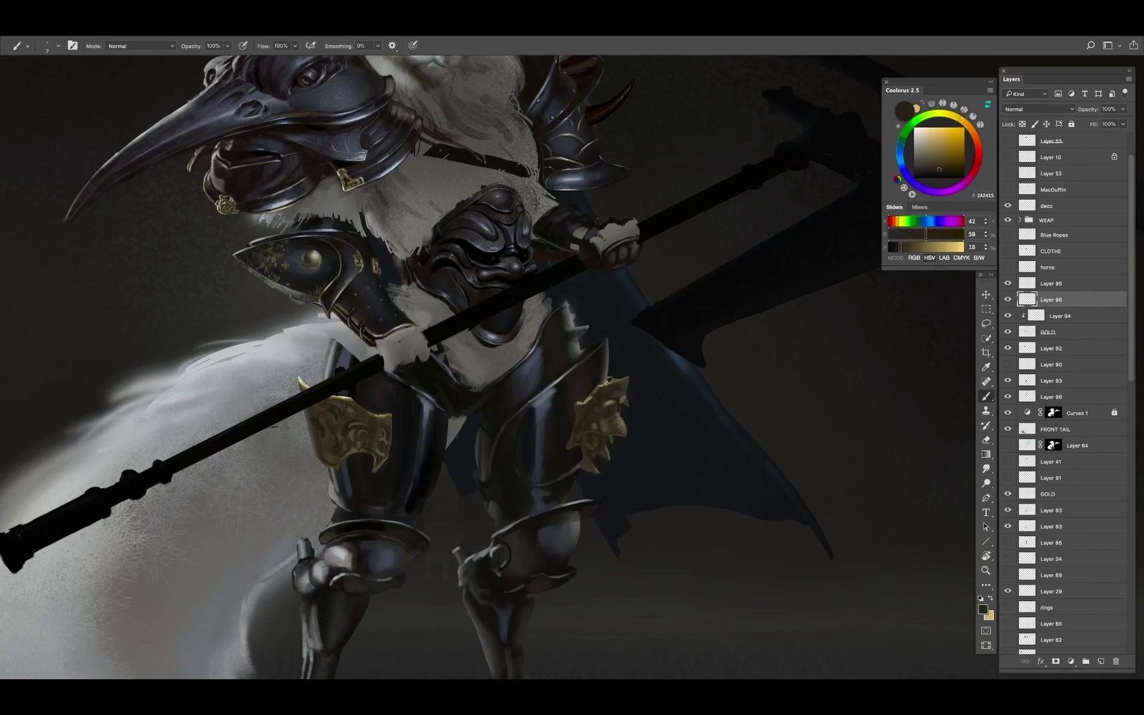
{"action": "left_click", "coordinate": [608, 380], "text": "alt"}
{"action": "left_click", "coordinate": [617, 383], "text": "alt"}
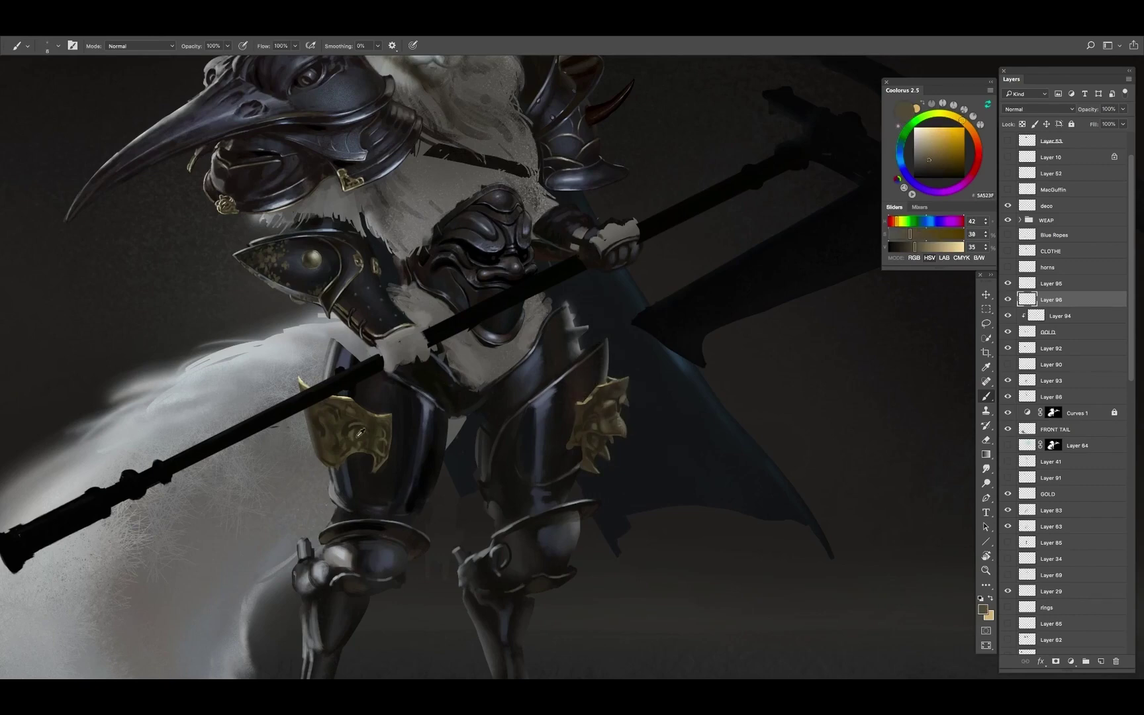
{"action": "left_click", "coordinate": [361, 432], "text": "alt"}
{"action": "left_click", "coordinate": [625, 408], "text": "alt"}
{"action": "left_click", "coordinate": [623, 412], "text": "alt"}
{"action": "left_click", "coordinate": [623, 412], "text": "alt"}
{"action": "left_click", "coordinate": [623, 411], "text": "alt"}
{"action": "left_click", "coordinate": [623, 393], "text": "alt"}
{"action": "scroll", "coordinate": [623, 393], "scroll_direction": "down", "scroll_amount": 3}
Sculpt the thigh ornament's spiky edges with sampled gold and dark shadow tones
{"action": "scroll", "coordinate": [623, 393], "scroll_direction": "up", "scroll_amount": 1}
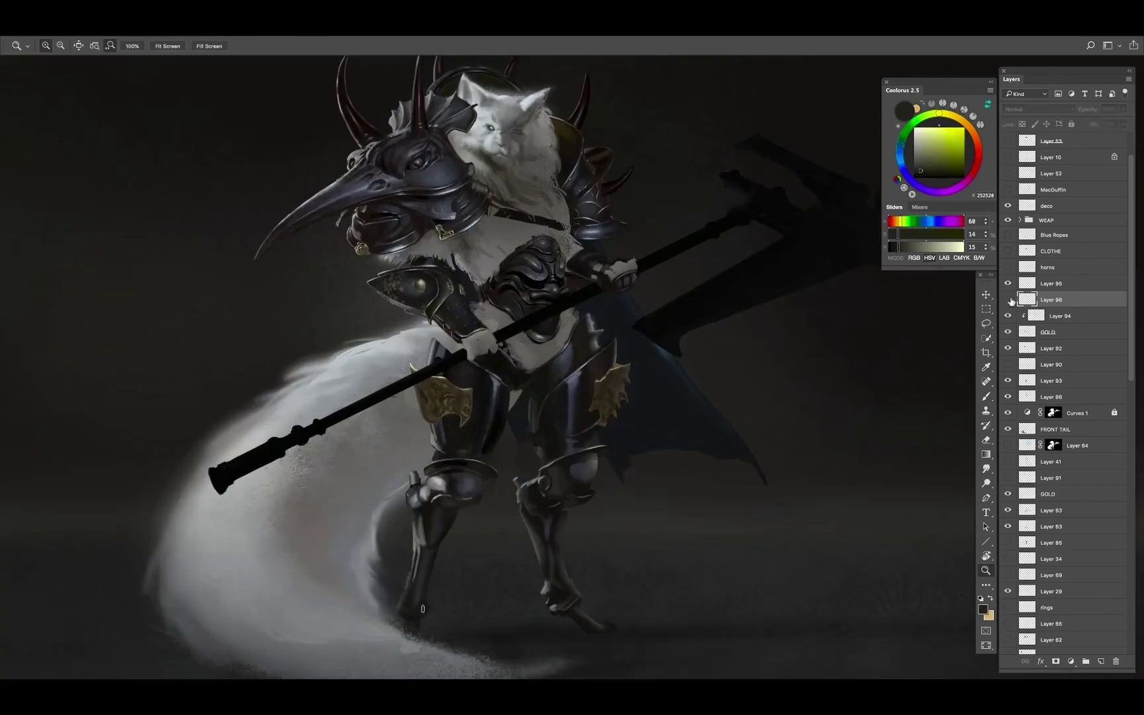
{"action": "key", "text": "e"}
{"action": "key", "text": "b"}
{"action": "scroll", "coordinate": [618, 384], "scroll_direction": "down", "scroll_amount": 3}
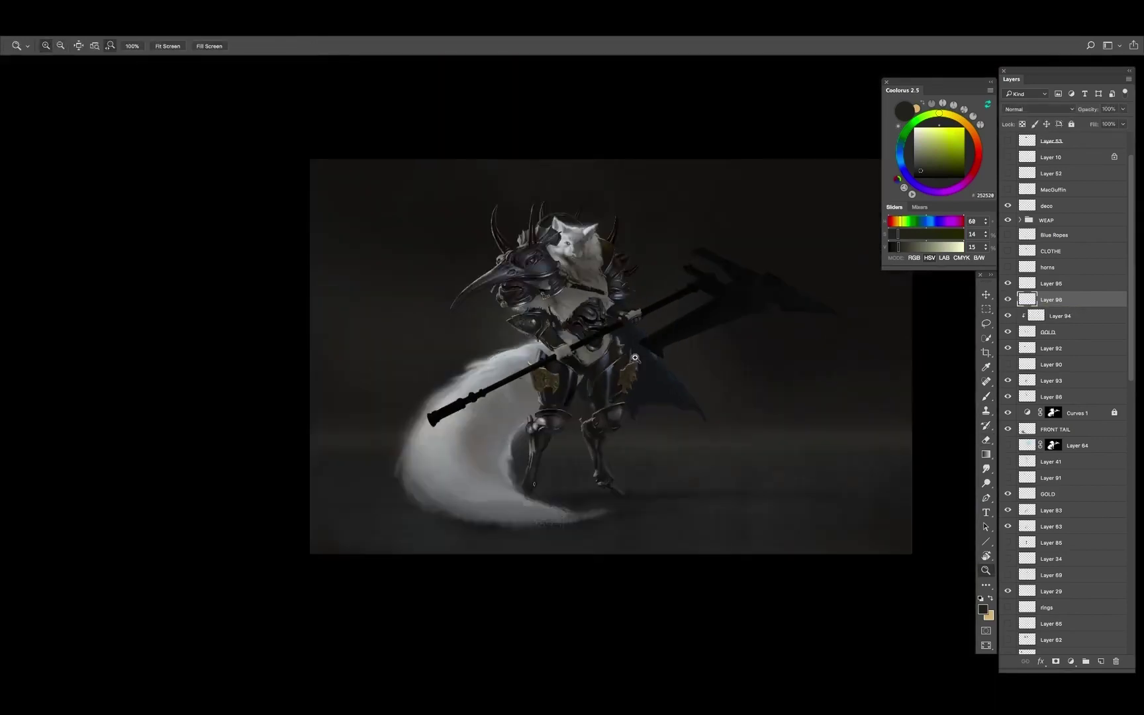
{"action": "scroll", "coordinate": [618, 383], "scroll_direction": "up", "scroll_amount": 4}
{"action": "left_click", "coordinate": [622, 371], "text": "alt"}
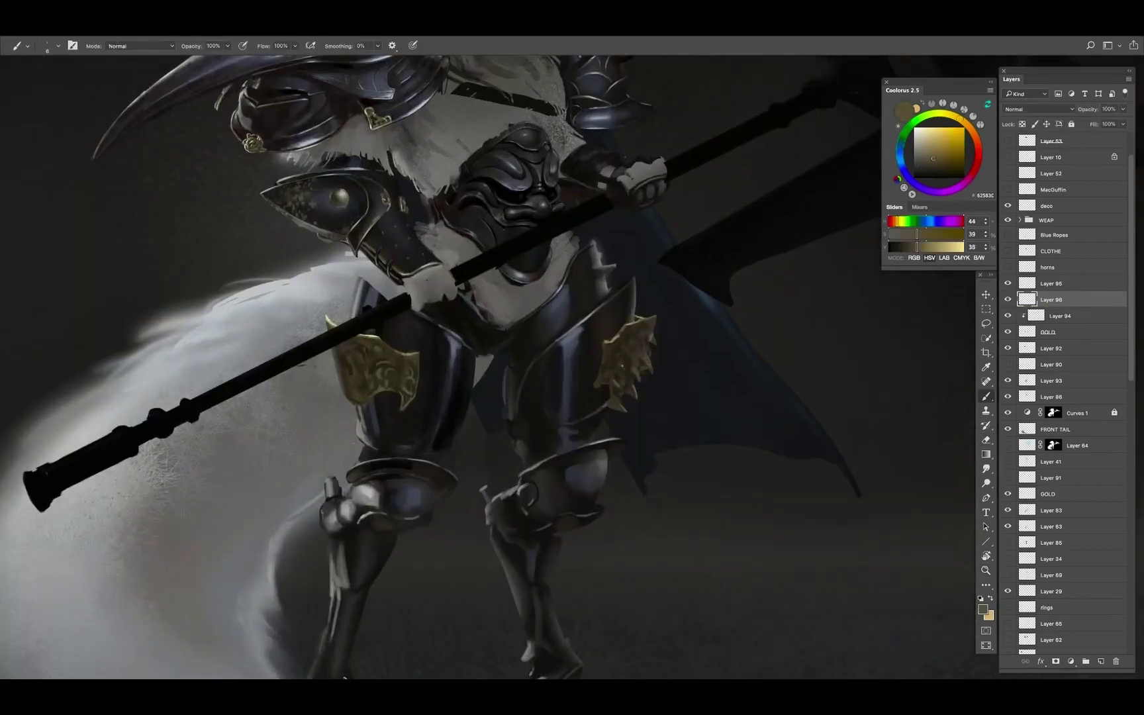
{"action": "left_click", "coordinate": [633, 347], "text": "alt"}
{"action": "left_click", "coordinate": [343, 677], "text": "alt"}
{"action": "left_click", "coordinate": [643, 341], "text": "alt"}
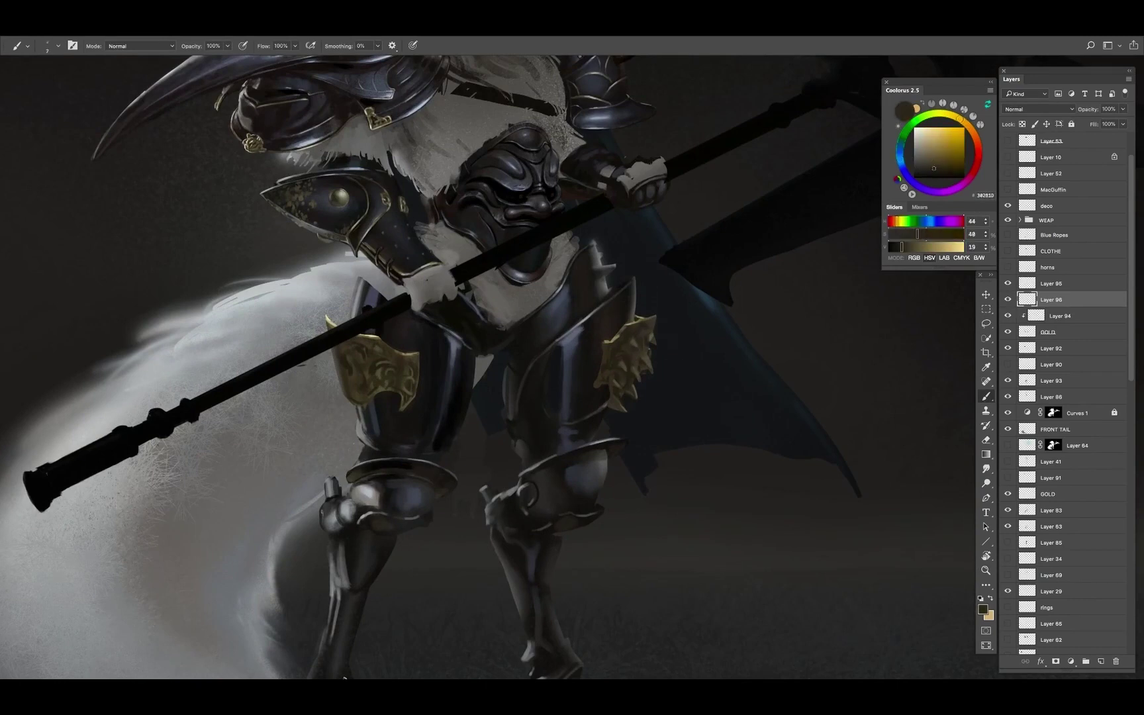
{"action": "left_click", "coordinate": [640, 362], "text": "alt"}
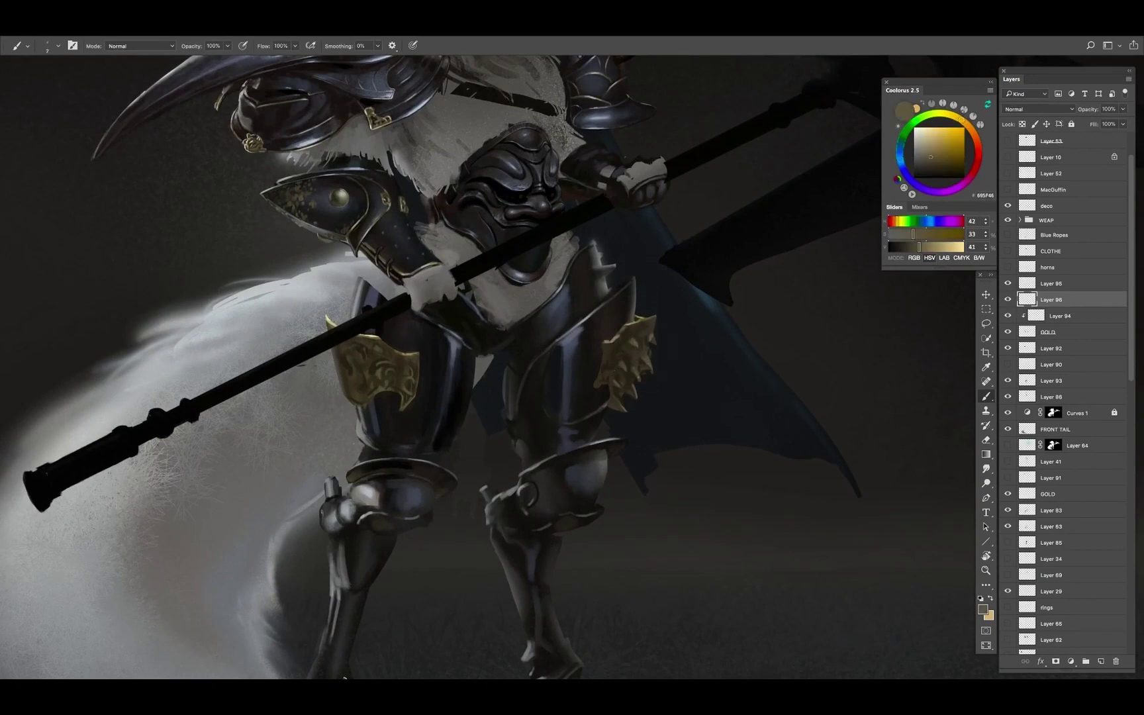
Refine the gold plates with gold and neutral grey tones, checking the whole figure between strokes
{"action": "key", "text": "ctrl+minus"}
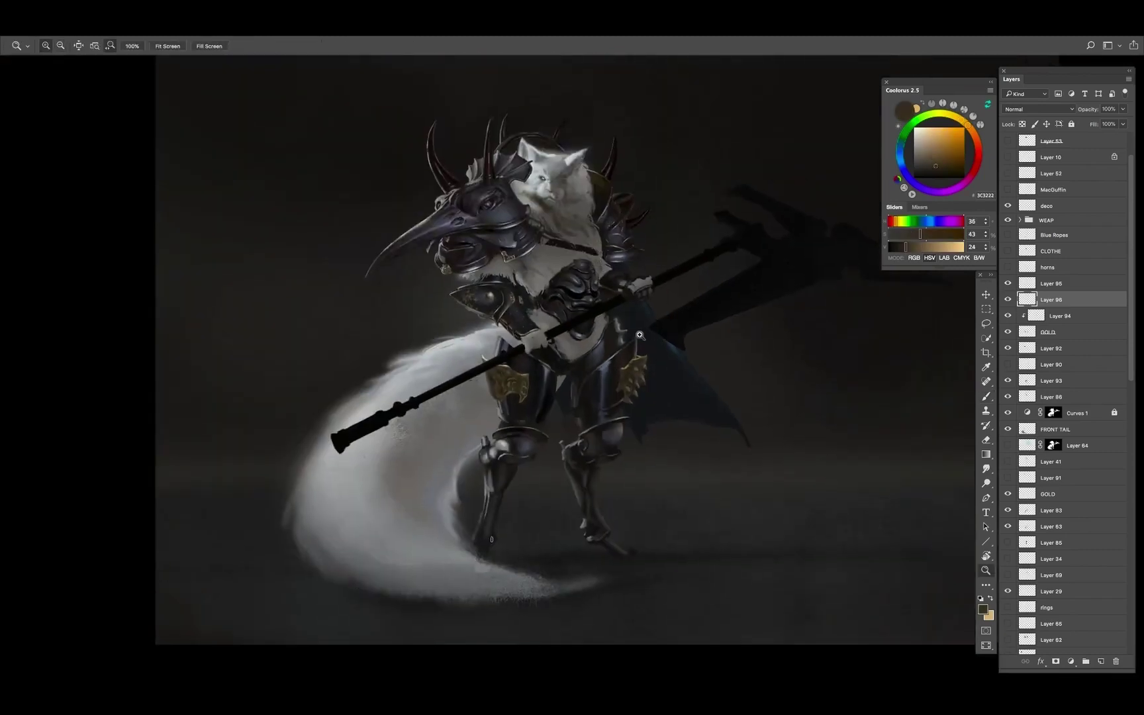
{"action": "key", "text": "ctrl+plus"}
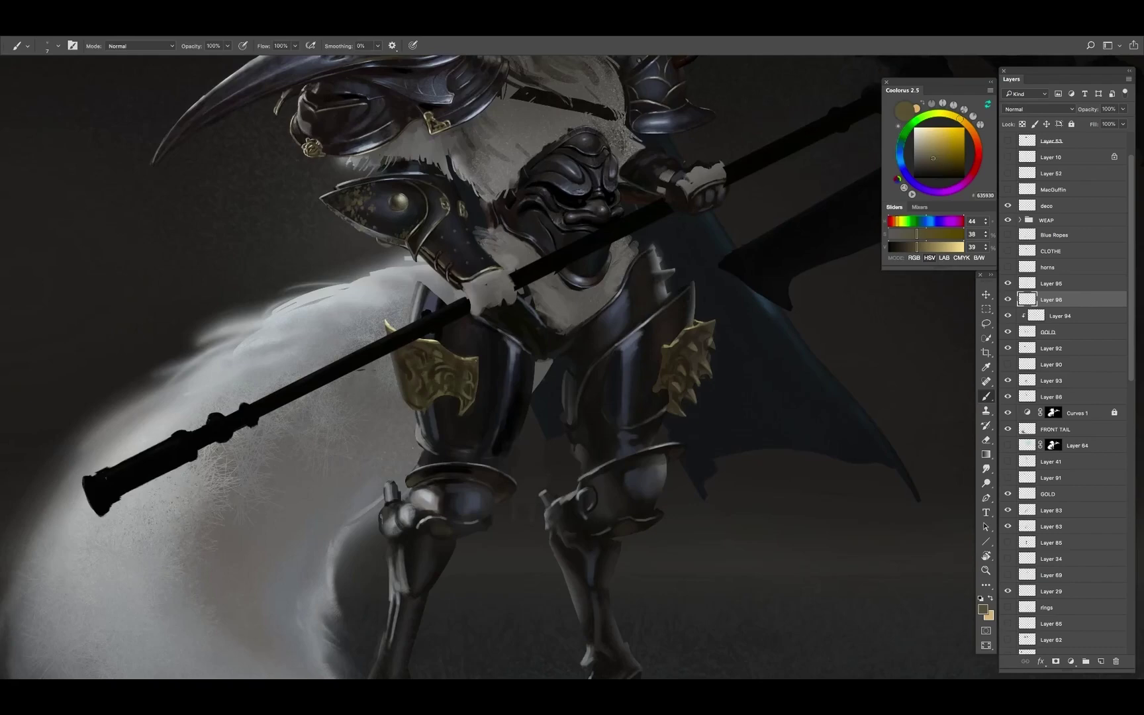
{"action": "left_click", "coordinate": [473, 370], "text": "alt"}
{"action": "scroll", "coordinate": [473, 370], "scroll_direction": "up", "scroll_amount": 1}
{"action": "key", "text": "ctrl+minus"}
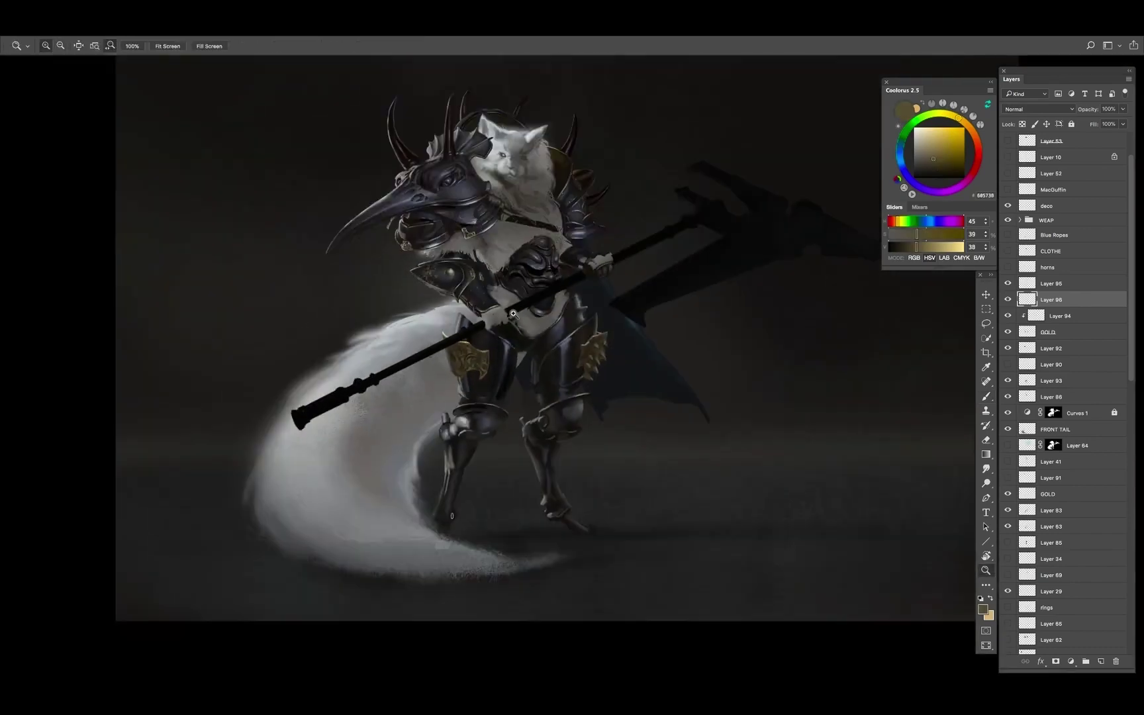
{"action": "key", "text": "ctrl+plus"}
{"action": "left_click", "coordinate": [453, 376], "text": "alt"}
{"action": "left_click", "coordinate": [322, 358], "text": "alt"}
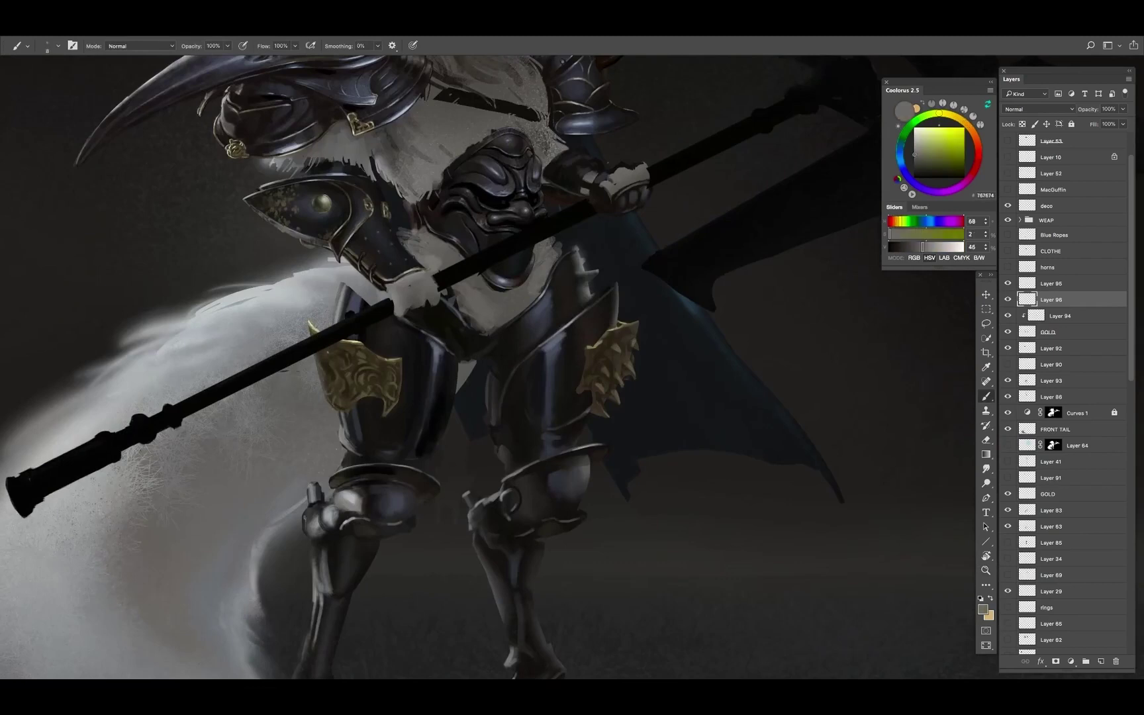
{"action": "key", "text": "ctrl+minus"}
{"action": "left_click", "coordinate": [358, 378], "text": "alt"}
{"action": "key", "text": "ctrl+plus"}
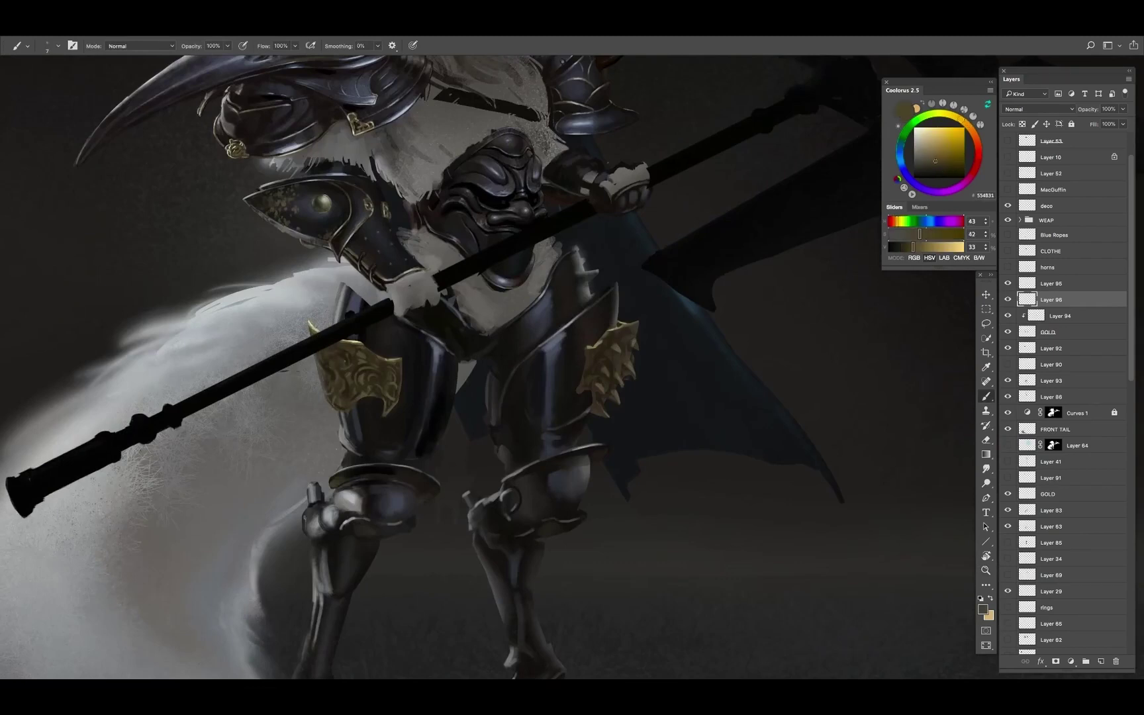
Add dark gold shadows, mid gold, dark brown and pale warm grey to the ornaments
{"action": "key", "text": "ctrl+minus"}
{"action": "left_click", "coordinate": [371, 318], "text": "alt"}
{"action": "key", "text": "ctrl+plus"}
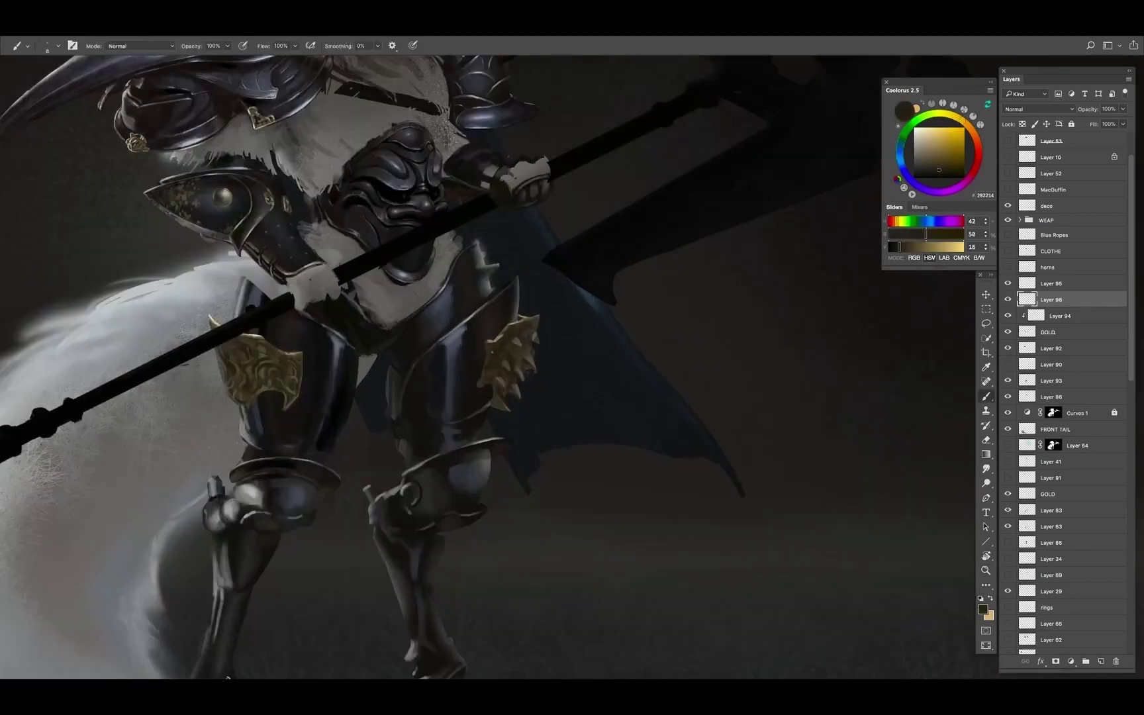
{"action": "left_click", "coordinate": [227, 678], "text": "alt"}
{"action": "left_click", "coordinate": [500, 348], "text": "alt"}
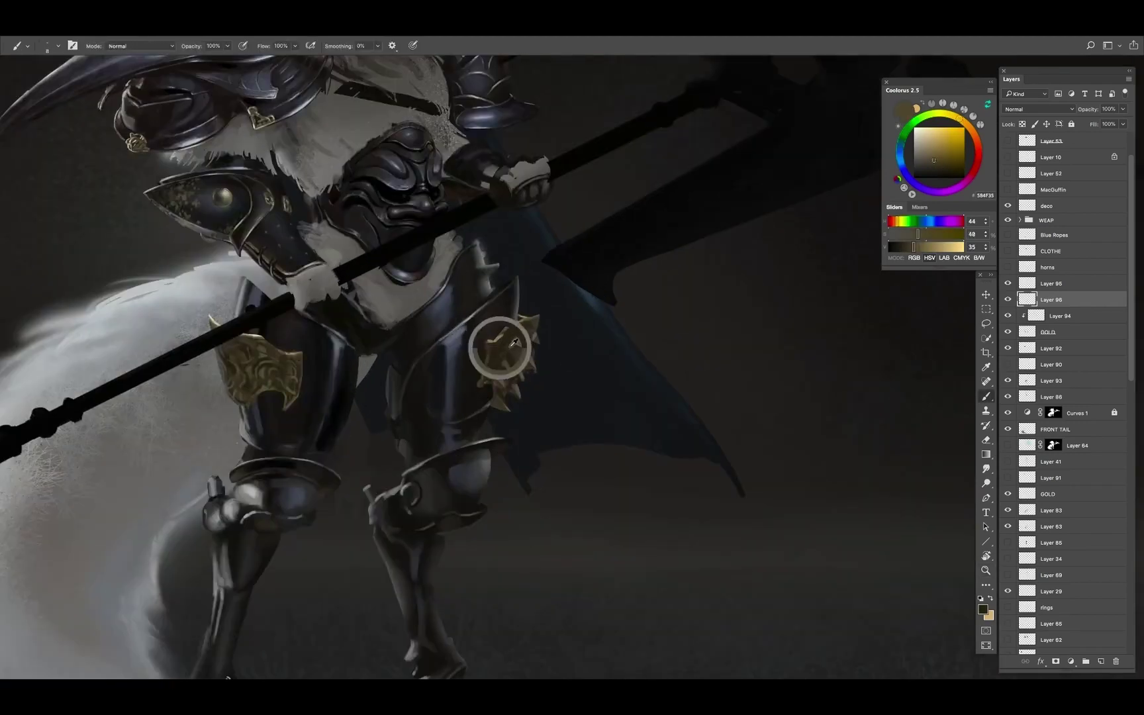
{"action": "key", "text": "ctrl+minus"}
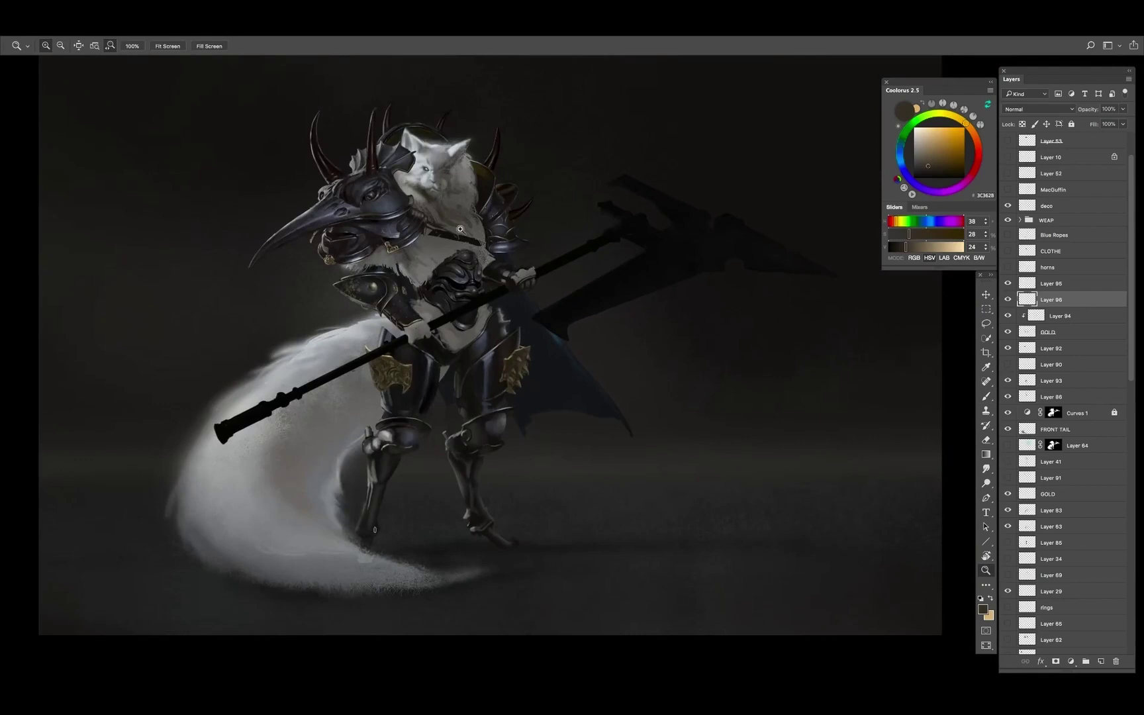
{"action": "left_click", "coordinate": [538, 341]}
{"action": "key", "text": "b"}
{"action": "left_click", "coordinate": [920, 147]}
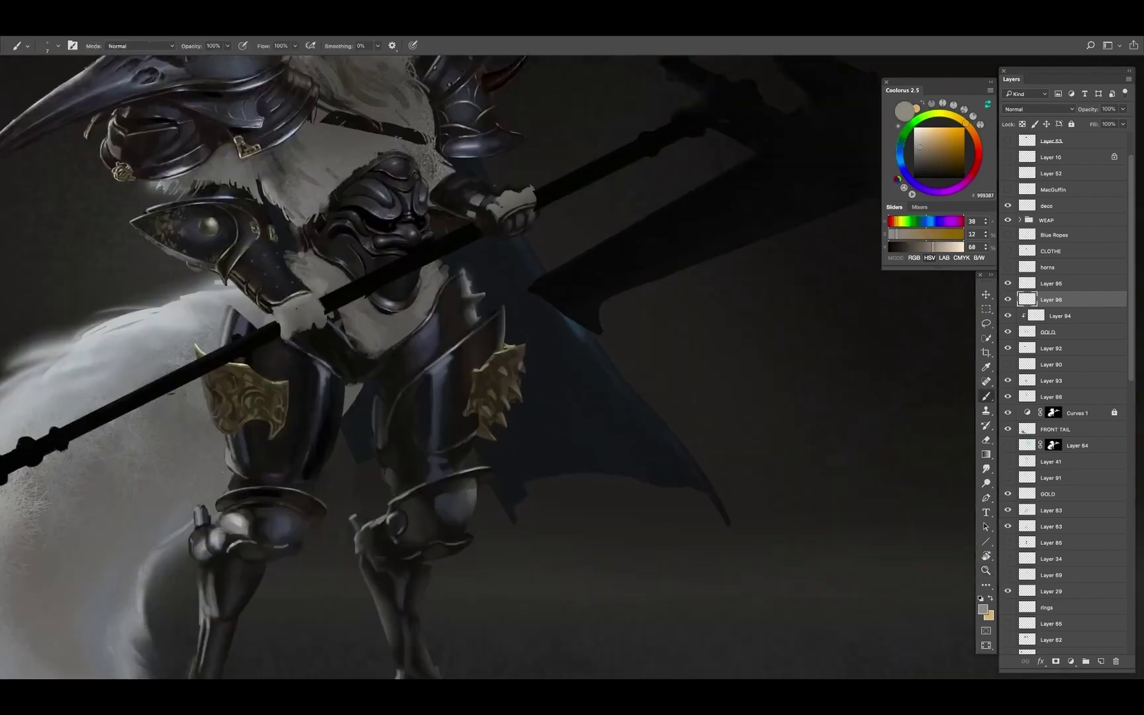
Select the GOLD layer and zoom in closely on the chest mask
{"action": "left_click", "coordinate": [1020, 331]}
{"action": "key", "text": "z"}
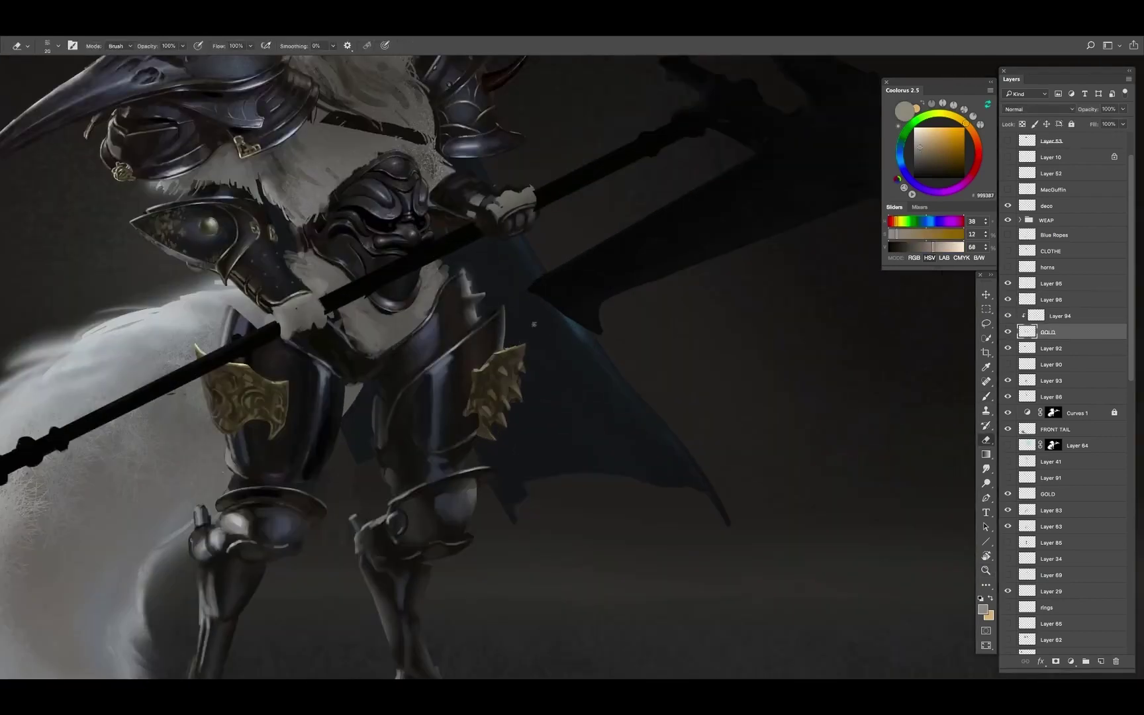
{"action": "key", "text": "ctrl+0"}
{"action": "left_click", "coordinate": [531, 344]}
{"action": "left_click_drag", "start_coordinate": [532, 343], "coordinate": [556, 344]}
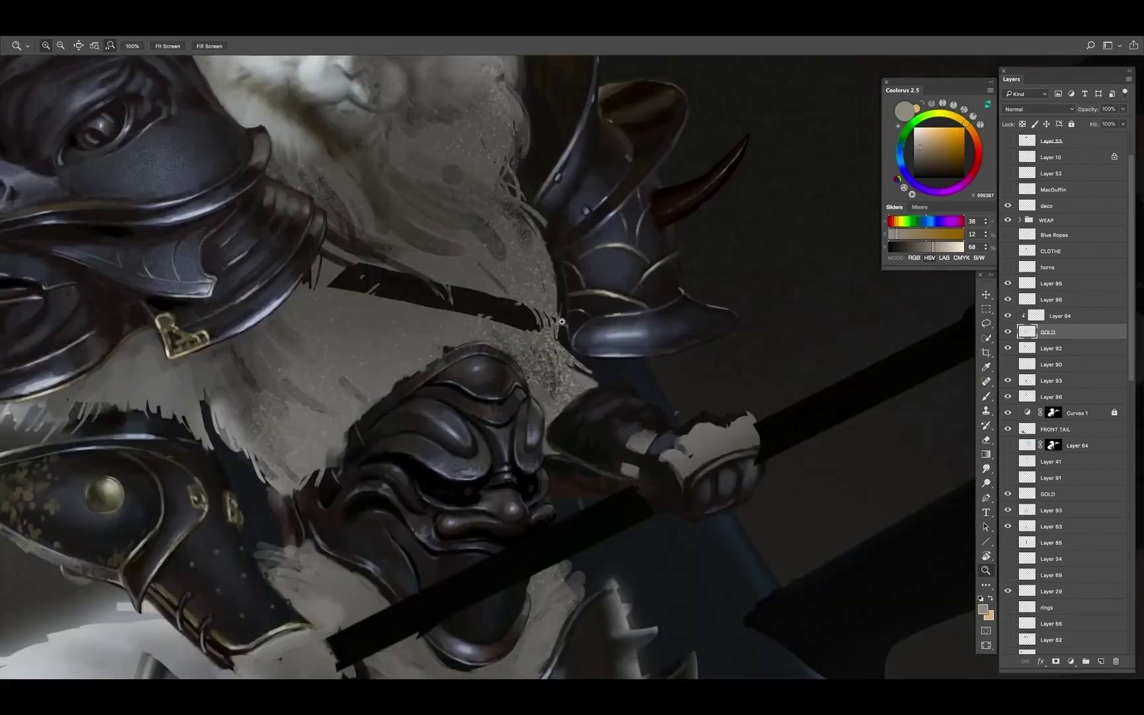
{"action": "key", "text": "b"}
{"action": "left_click", "coordinate": [184, 337], "text": "alt"}
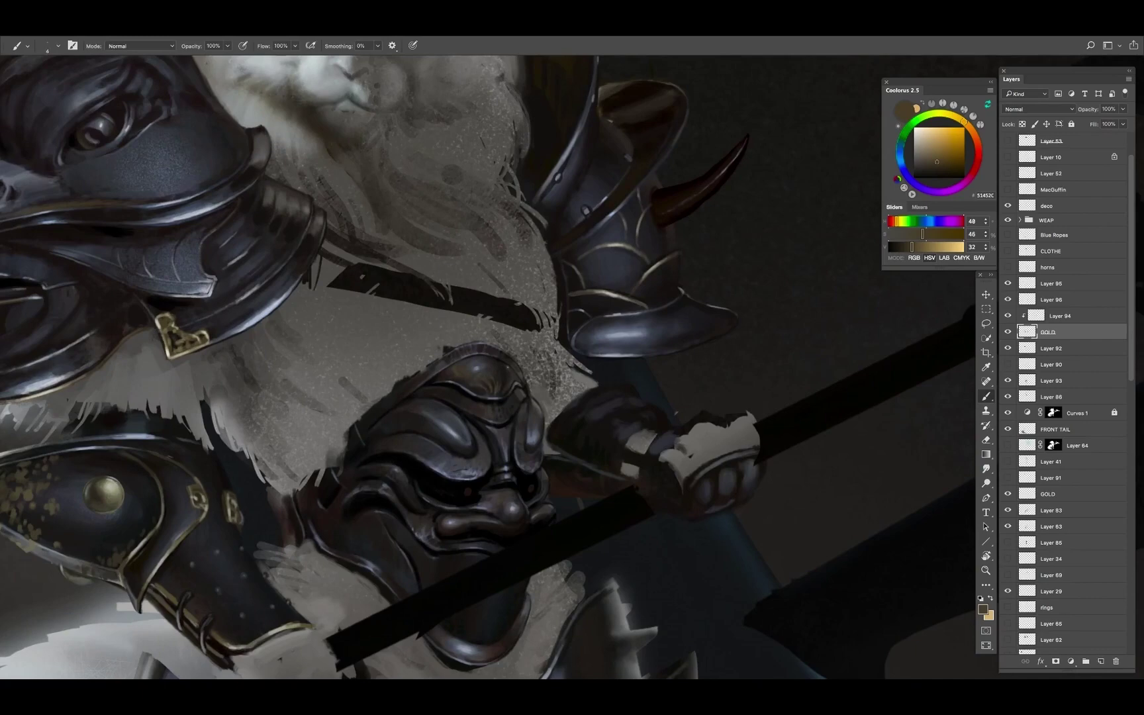
Sample light mask tones and paint highlight streaks along the mask top and gold crest
{"action": "scroll", "coordinate": [441, 317], "scroll_direction": "up", "scroll_amount": 1}
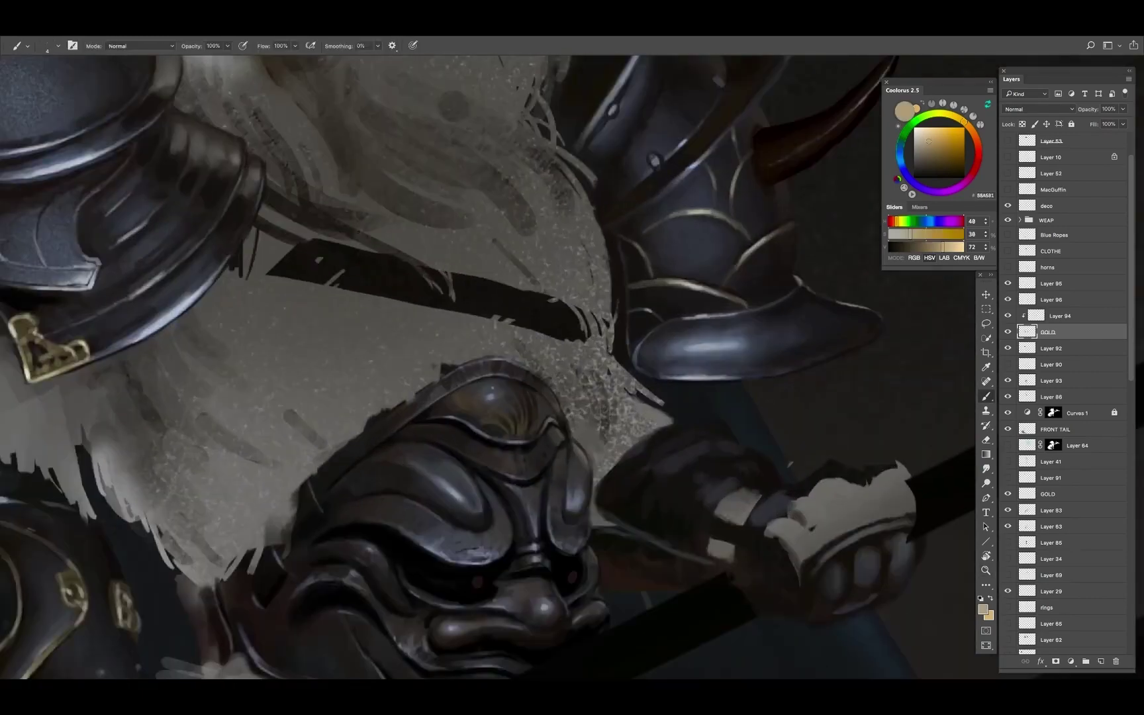
{"action": "left_click", "coordinate": [465, 406], "text": "alt"}
{"action": "left_click", "coordinate": [469, 404], "text": "alt"}
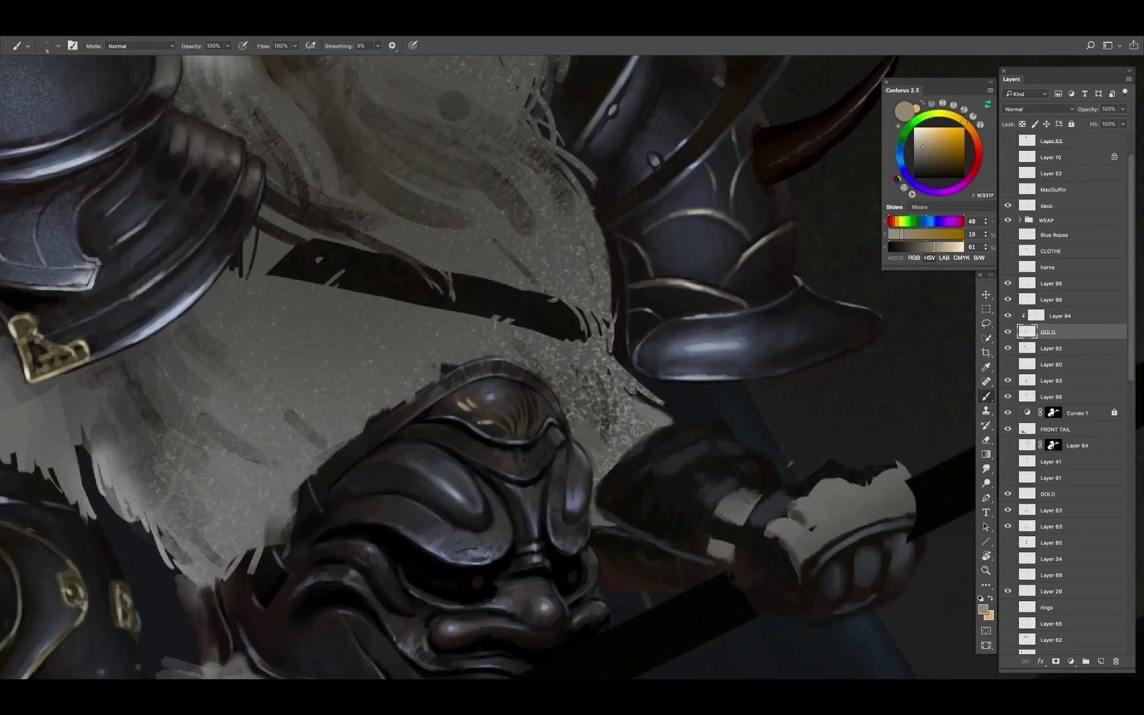
{"action": "left_click_drag", "start_coordinate": [487, 413], "coordinate": [505, 405]}
{"action": "left_click", "coordinate": [465, 401], "text": "alt"}
{"action": "left_click_drag", "start_coordinate": [504, 410], "coordinate": [518, 397]}
Sample browns and lighter tones, then add faint light strokes on the gold crest
{"action": "left_click", "coordinate": [521, 427], "text": "alt"}
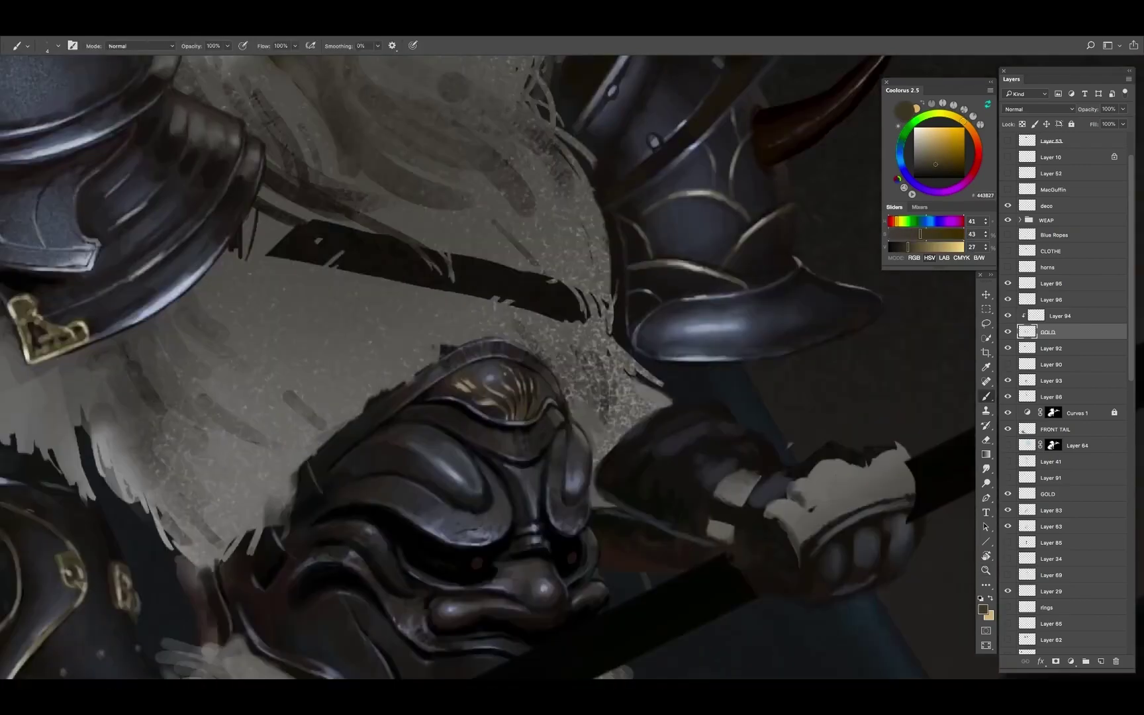
{"action": "left_click", "coordinate": [498, 368], "text": "alt"}
{"action": "left_click", "coordinate": [498, 390], "text": "alt"}
{"action": "left_click_drag", "start_coordinate": [482, 404], "coordinate": [513, 372]}
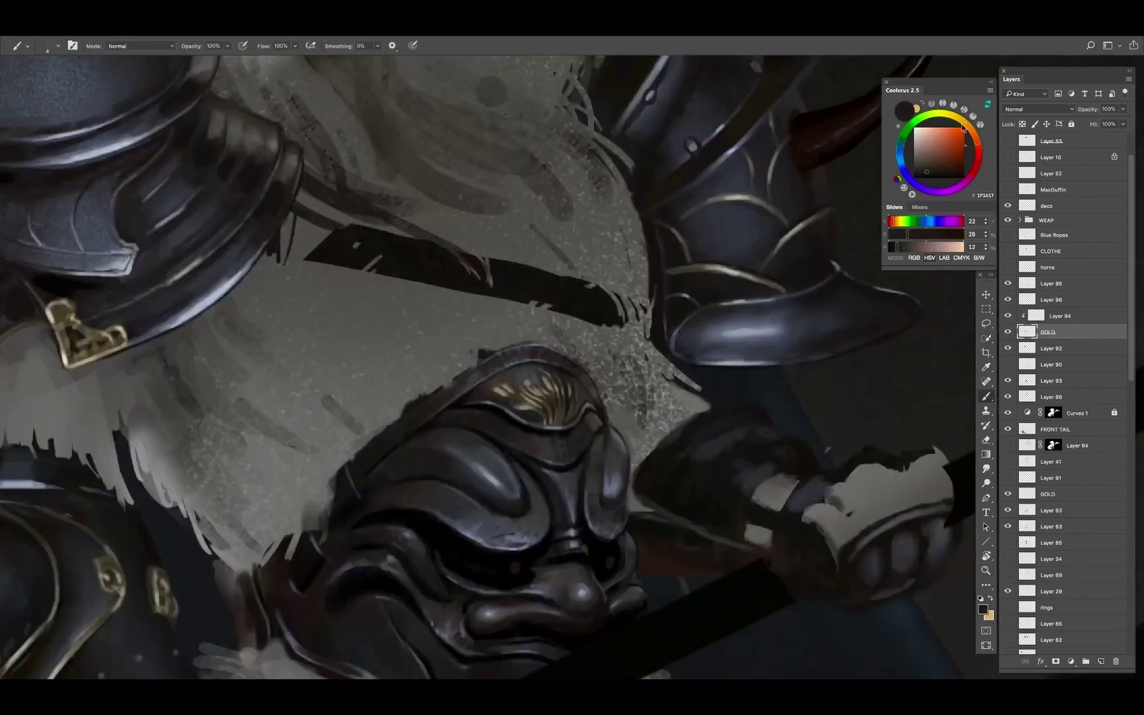
{"action": "left_click", "coordinate": [523, 372], "text": "alt"}
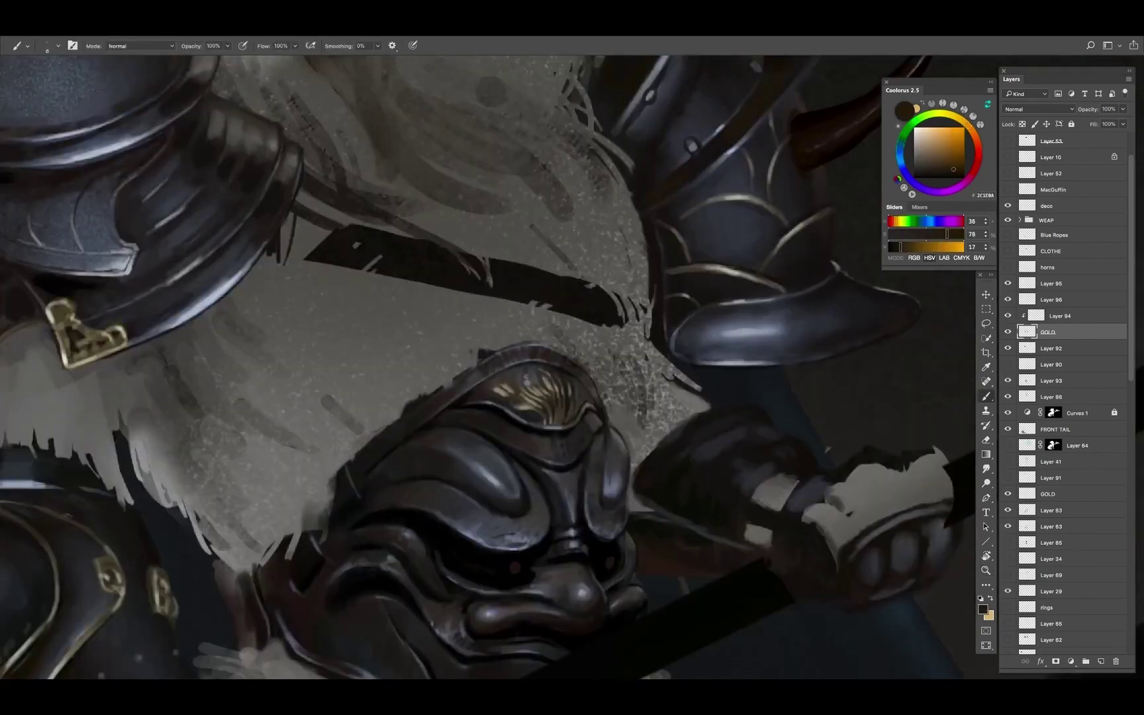
{"action": "left_click", "coordinate": [524, 374], "text": "alt"}
{"action": "mouse_move", "coordinate": [521, 381]}
{"action": "left_mouse_down"}
{"action": "mouse_move", "coordinate": [535, 364]}
{"action": "mouse_move", "coordinate": [522, 376]}
{"action": "left_mouse_up"}
Adjust the brush size and paint a gold swirl on the mask's cheek
{"action": "key", "text": "bracketleft"}
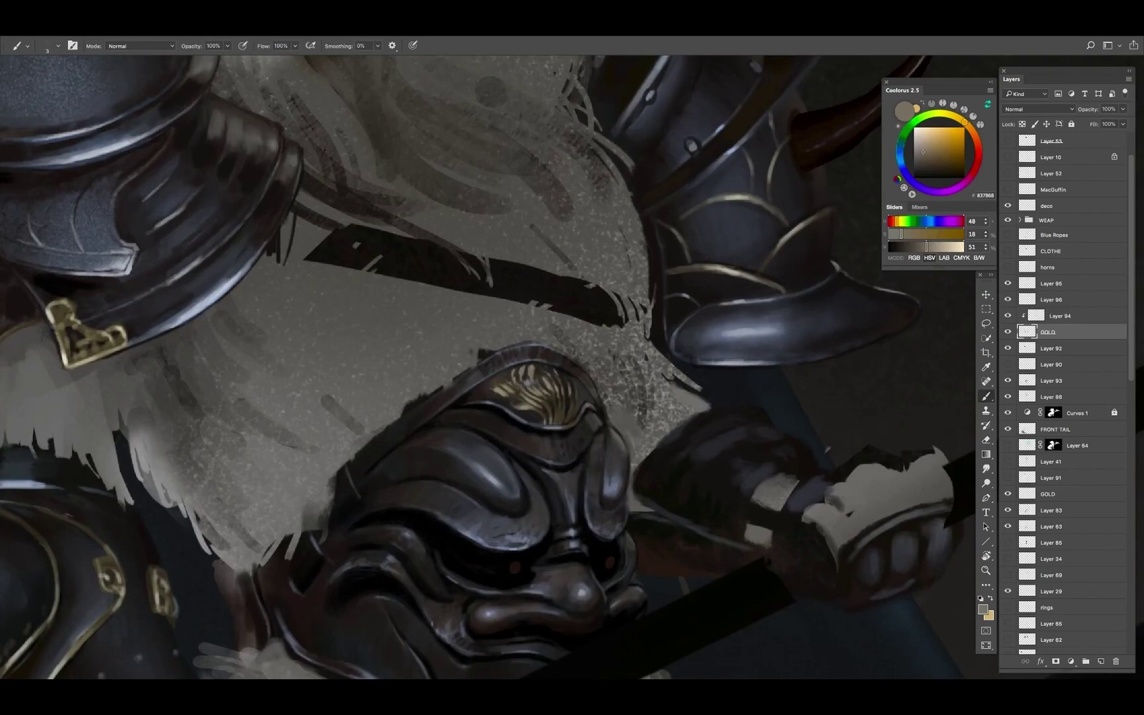
{"action": "left_click_drag", "start_coordinate": [533, 422], "coordinate": [533, 422]}
{"action": "key", "text": "bracketright"}
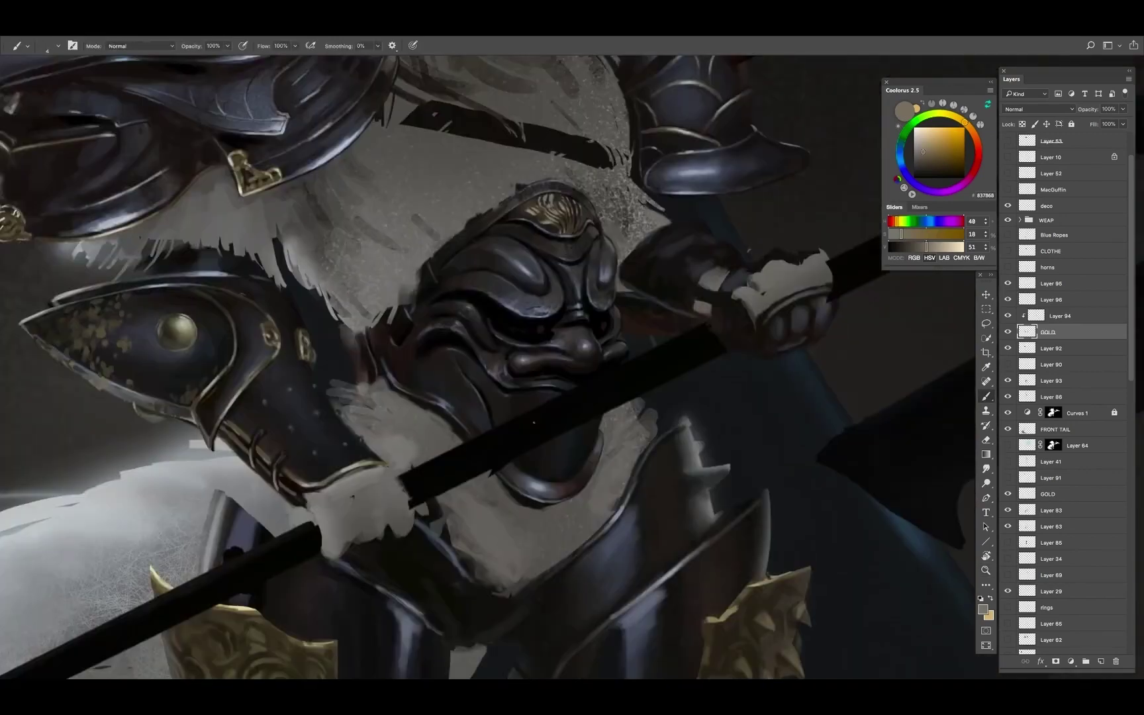
{"action": "key", "text": "z"}
{"action": "scroll", "coordinate": [471, 322], "scroll_direction": "left", "scroll_amount": 3}
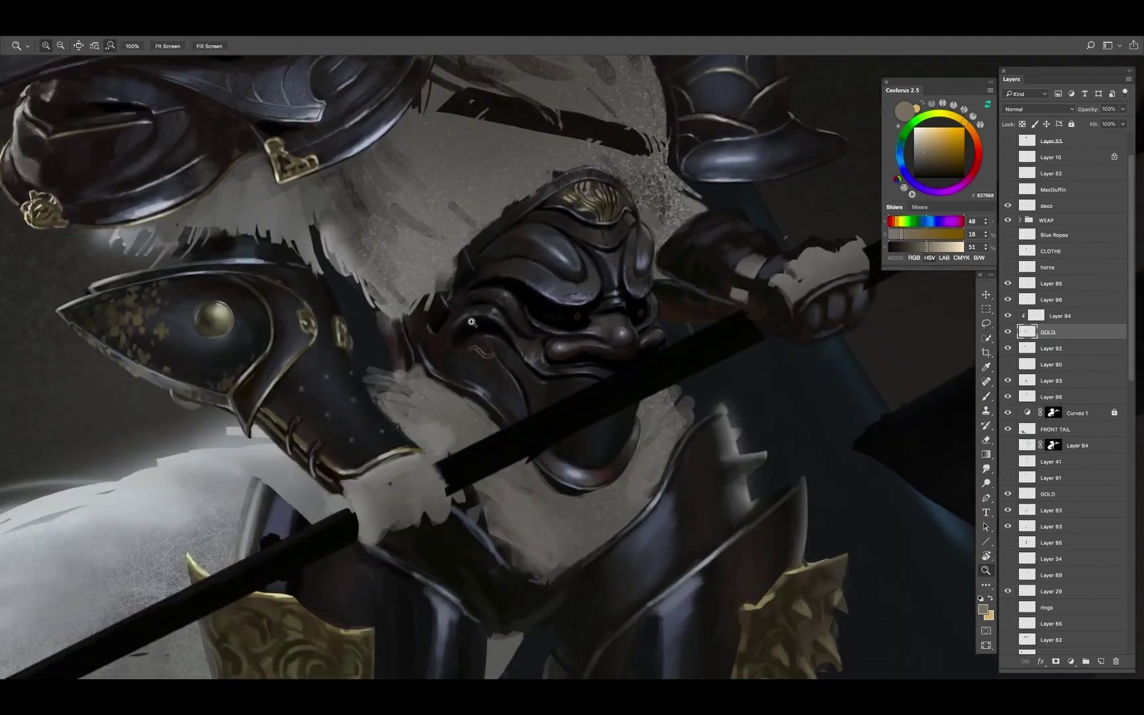
{"action": "key", "text": "b"}
{"action": "left_click_drag", "start_coordinate": [472, 373], "coordinate": [501, 396]}
Pick grey fur tones with a smaller brush and paint fur strokes around the mask
{"action": "left_click", "coordinate": [944, 159]}
{"action": "key", "text": "bracketleft"}
{"action": "key", "text": "bracketleft"}
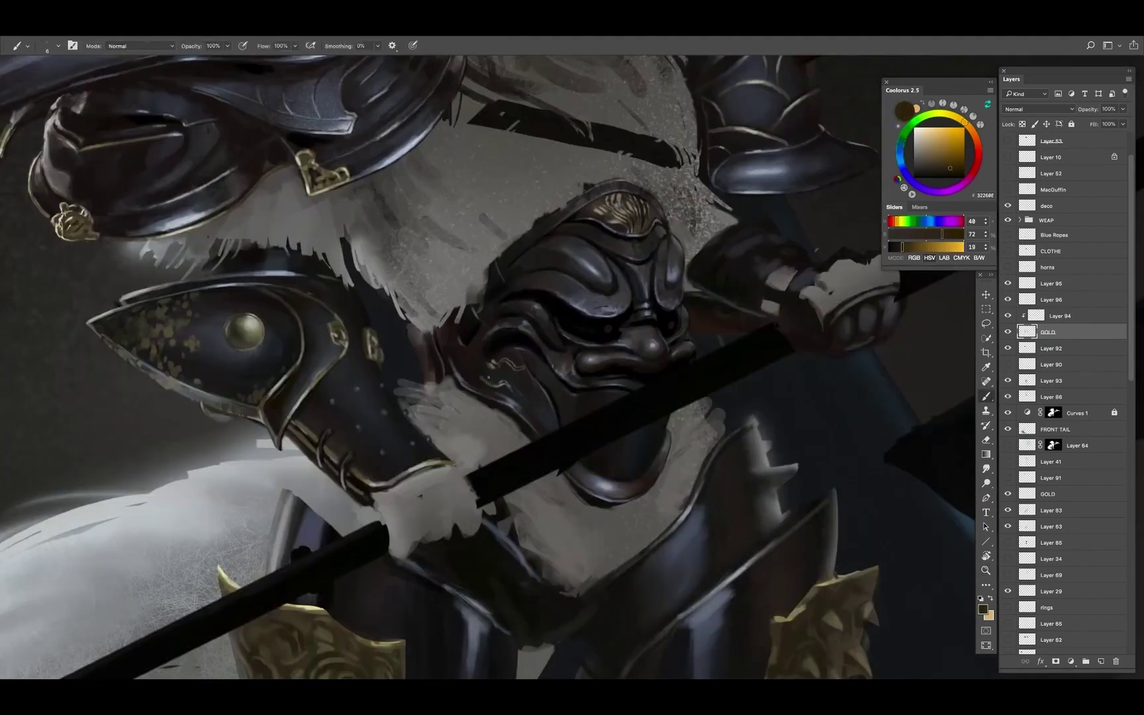
{"action": "left_click", "coordinate": [398, 172], "text": "alt"}
{"action": "left_click", "coordinate": [473, 364], "text": "alt"}
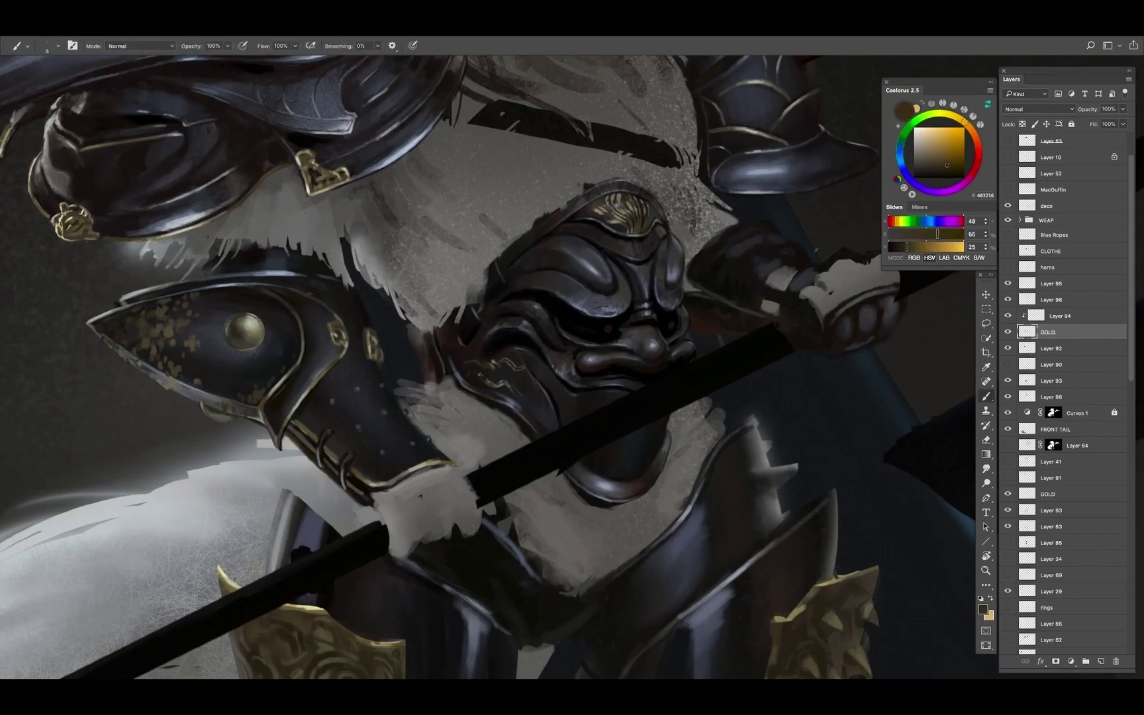
{"action": "left_click", "coordinate": [499, 356], "text": "alt"}
{"action": "mouse_move", "coordinate": [510, 342]}
{"action": "left_mouse_down"}
{"action": "mouse_move", "coordinate": [458, 335]}
{"action": "mouse_move", "coordinate": [471, 392]}
{"action": "left_mouse_up"}
{"action": "left_click", "coordinate": [496, 405], "text": "alt"}
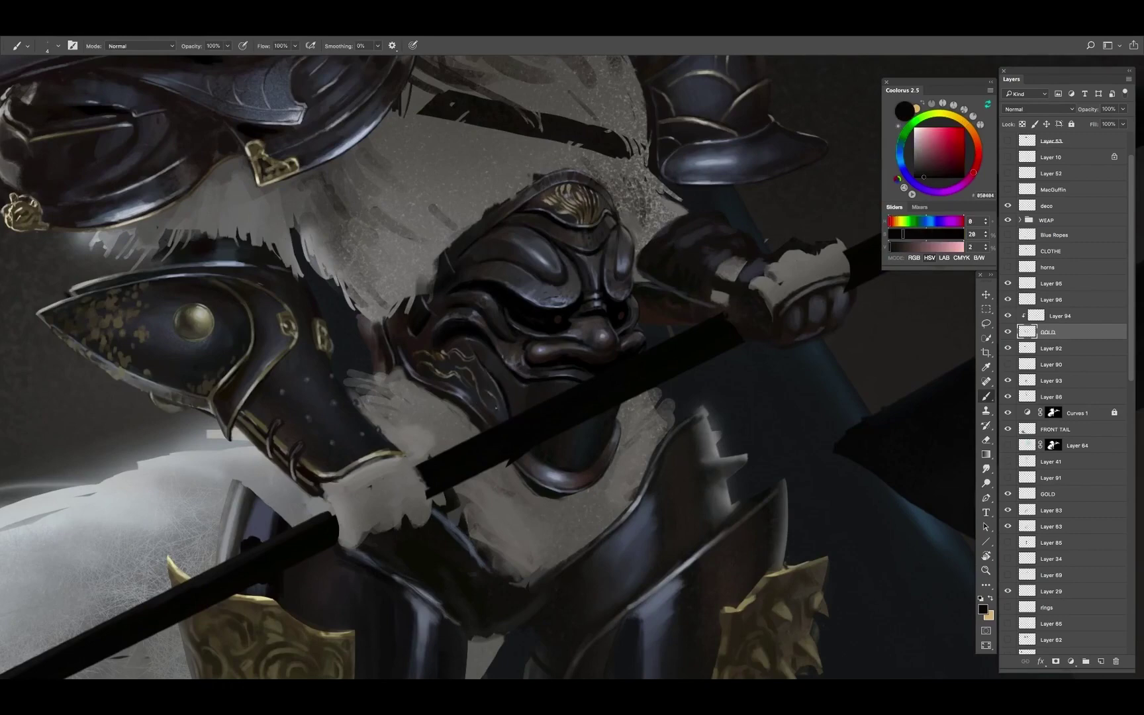
Enlarge the brush, sample a dark colour and zoom in on the character's torso
{"action": "key", "text": "bracketright"}
{"action": "key", "text": "ctrl+0"}
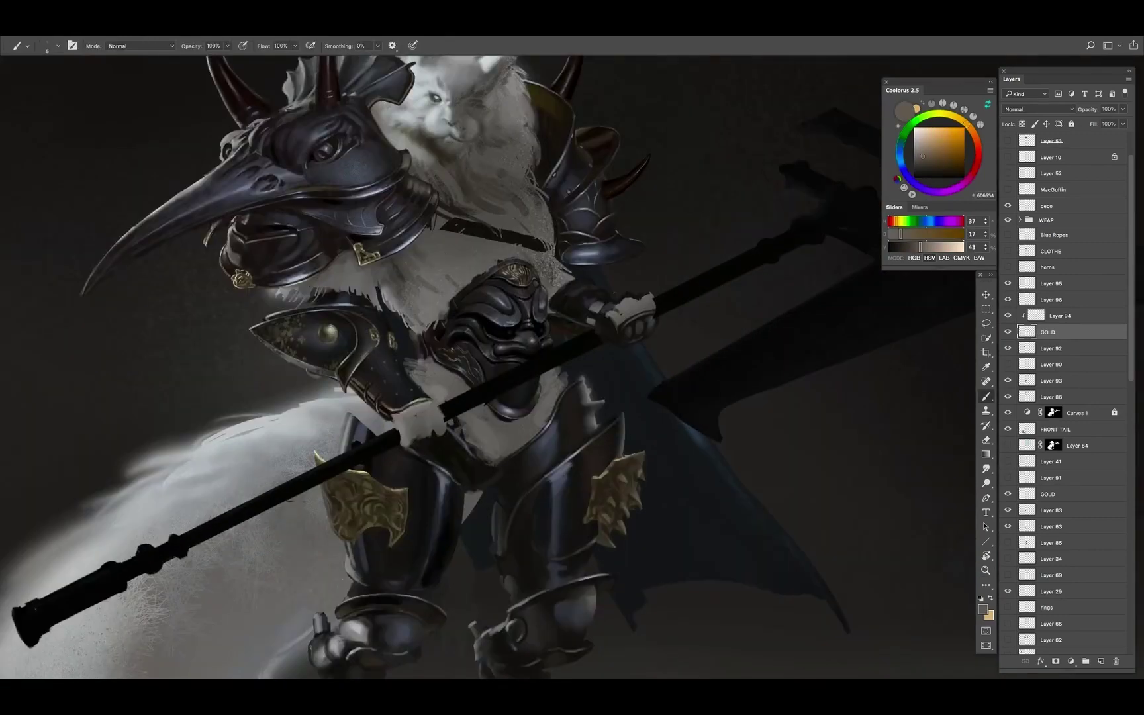
{"action": "key", "text": "bracketright"}
{"action": "left_click", "coordinate": [568, 266], "text": "alt"}
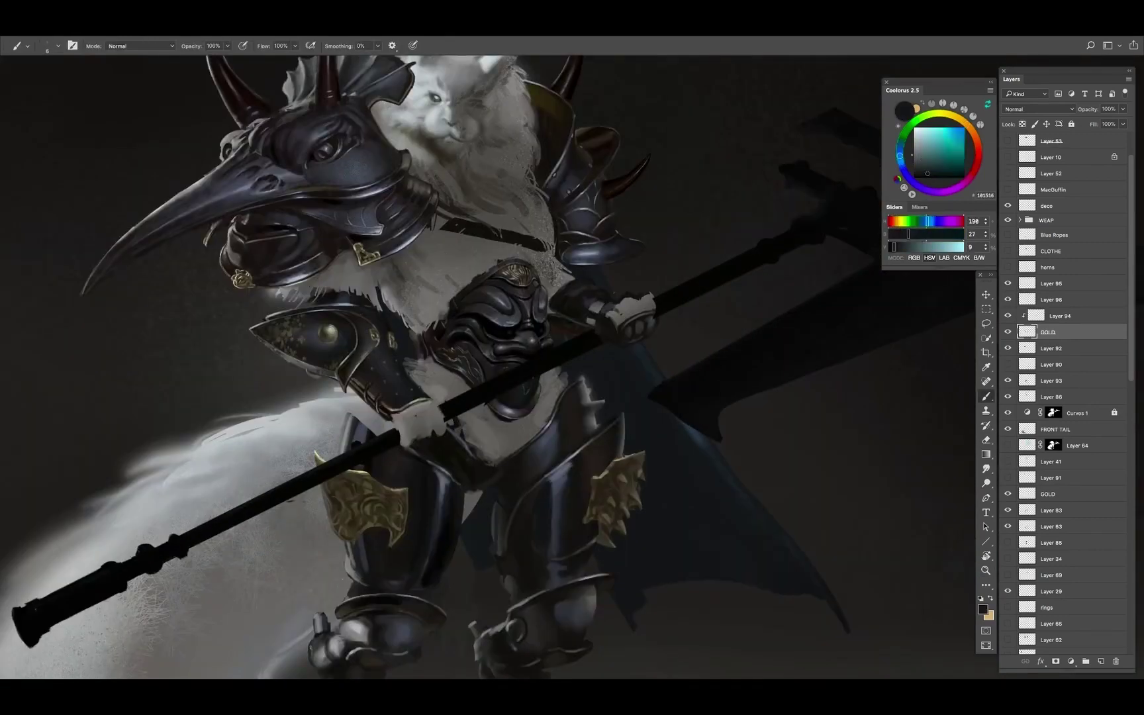
{"action": "key", "text": "ctrl+0"}
{"action": "key", "text": "ctrl+plus"}
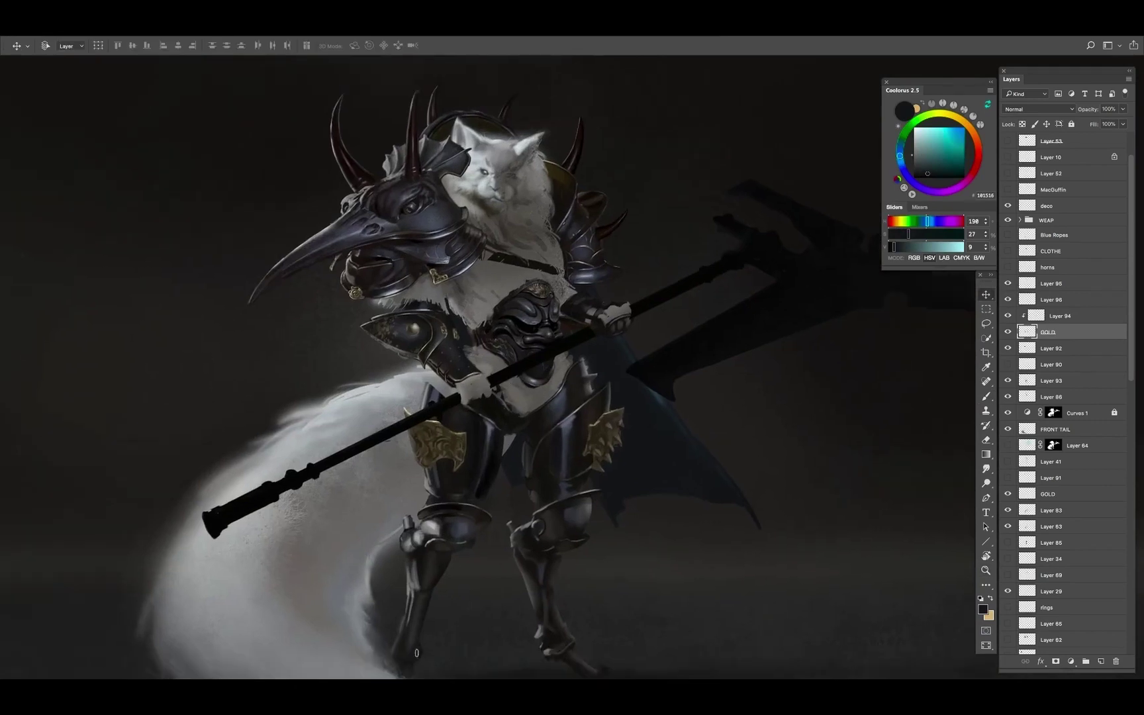
{"action": "key", "text": "b"}
{"action": "key", "text": "ctrl+plus"}
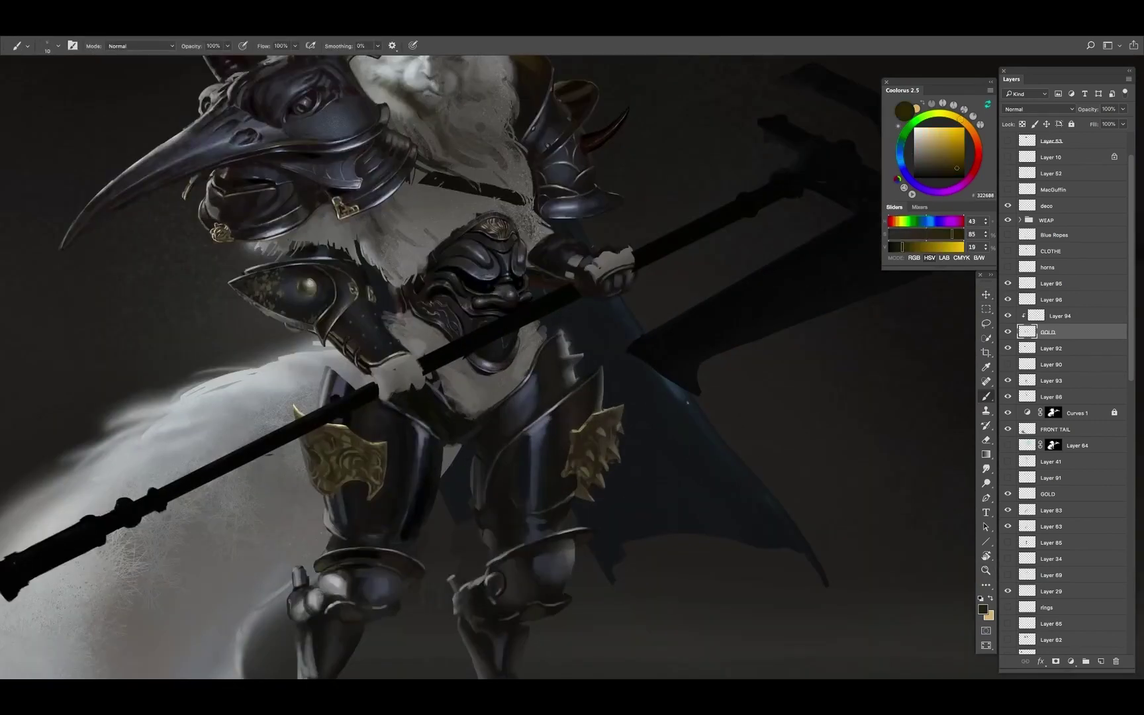
{"action": "key", "text": "alt+bracketright"}
Work on Layer 96 and sample dark brown and gold from the ornament
{"action": "left_click", "coordinate": [593, 415], "text": "alt"}
{"action": "key", "text": "alt+bracketright"}
{"action": "key", "text": "bracketleft"}
{"action": "left_click", "coordinate": [594, 416], "text": "alt"}
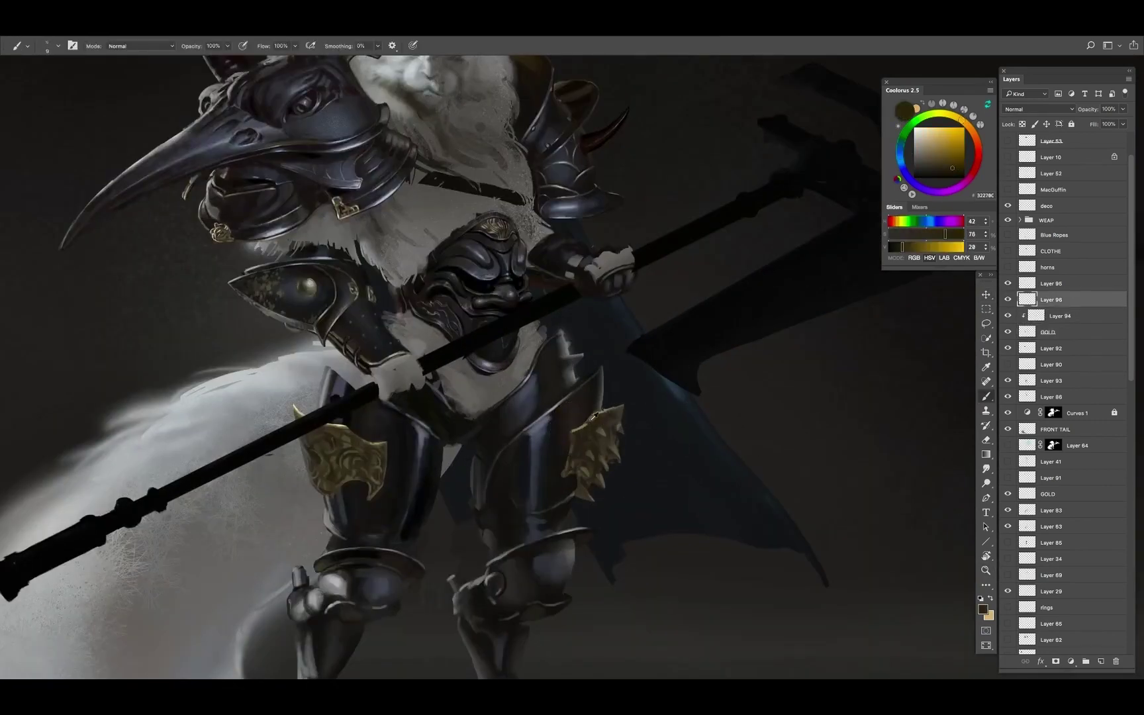
{"action": "left_click", "coordinate": [594, 416], "text": "alt"}
{"action": "key", "text": "e"}
{"action": "key", "text": "alt+bracketleft"}
{"action": "key", "text": "alt+bracketleft"}
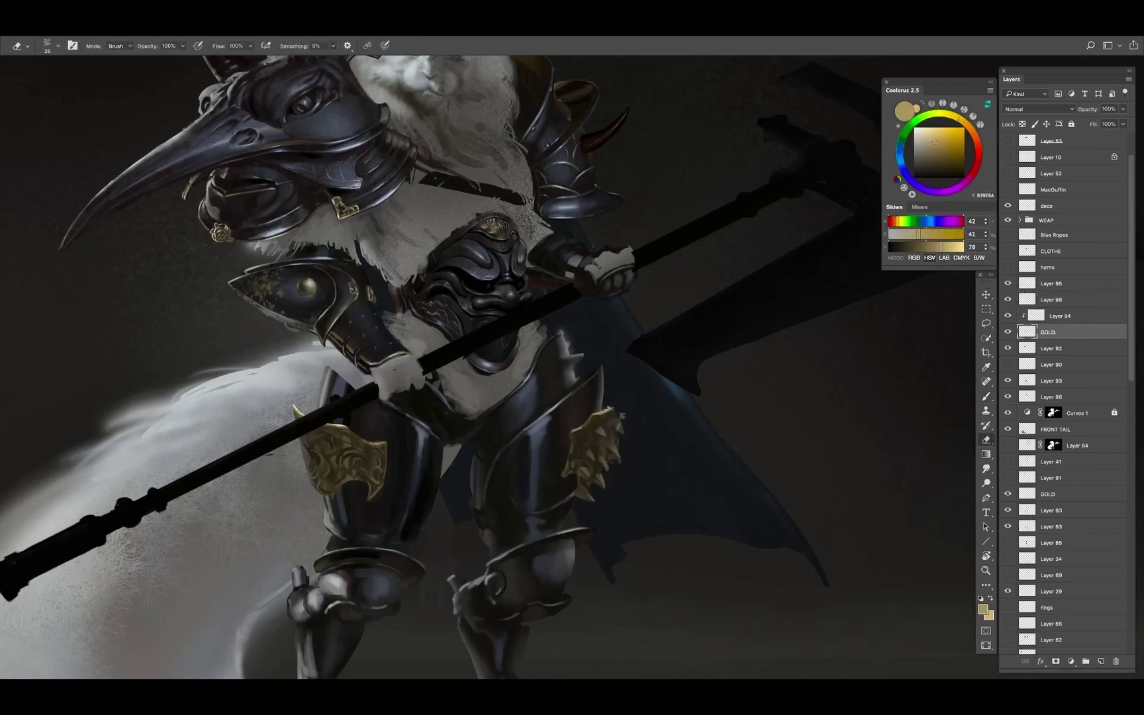
{"action": "key", "text": "ctrl+0"}
{"action": "key", "text": "Tab"}
{"action": "key", "text": "alt+bracketright"}
{"action": "key", "text": "ctrl+plus"}
{"action": "key", "text": "ctrl+plus"}
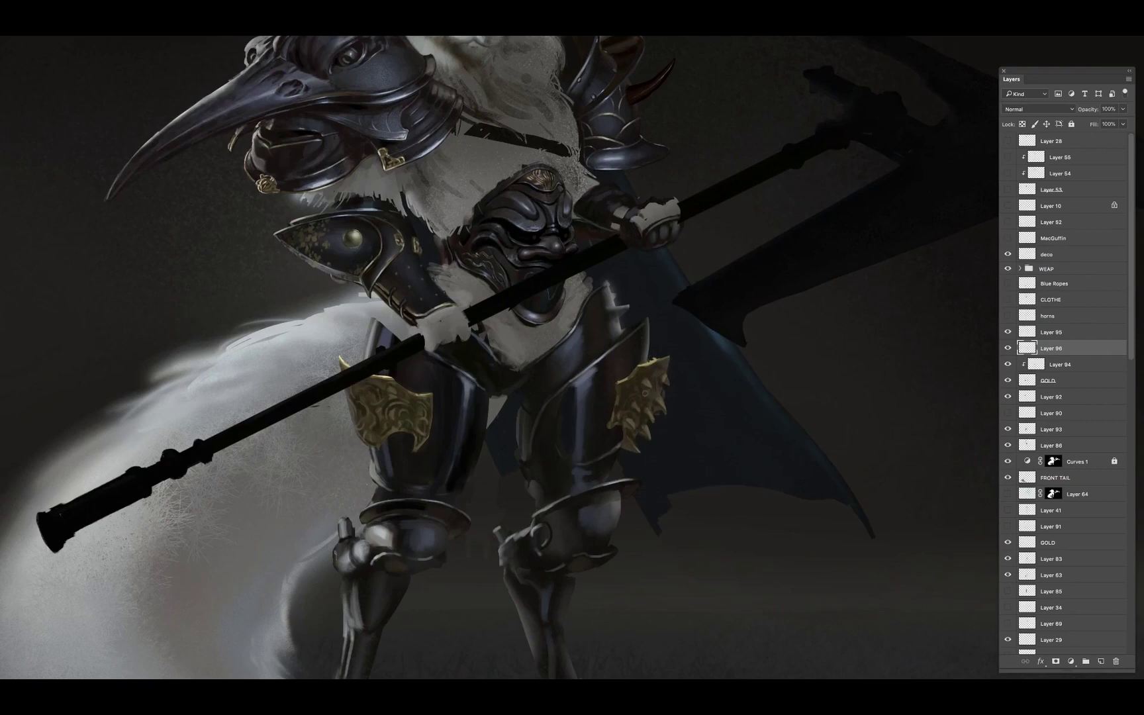
Dab dark eye-like holes on the gold thigh ornament and extend its edge with gold
{"action": "right_click", "coordinate": [645, 394]}
{"action": "key", "text": "Escape"}
{"action": "key", "text": "F7"}
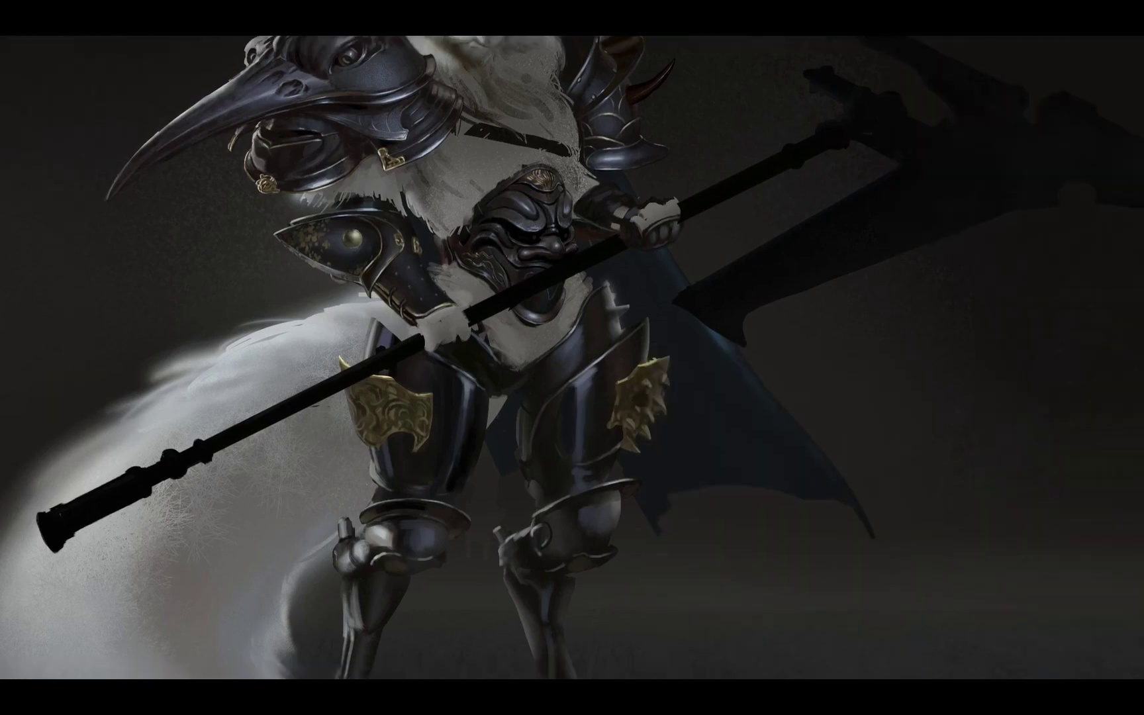
{"action": "left_click", "coordinate": [648, 405]}
{"action": "left_click", "coordinate": [652, 381]}
{"action": "left_click_drag", "start_coordinate": [668, 395], "coordinate": [667, 429]}
{"action": "left_click", "coordinate": [643, 402]}
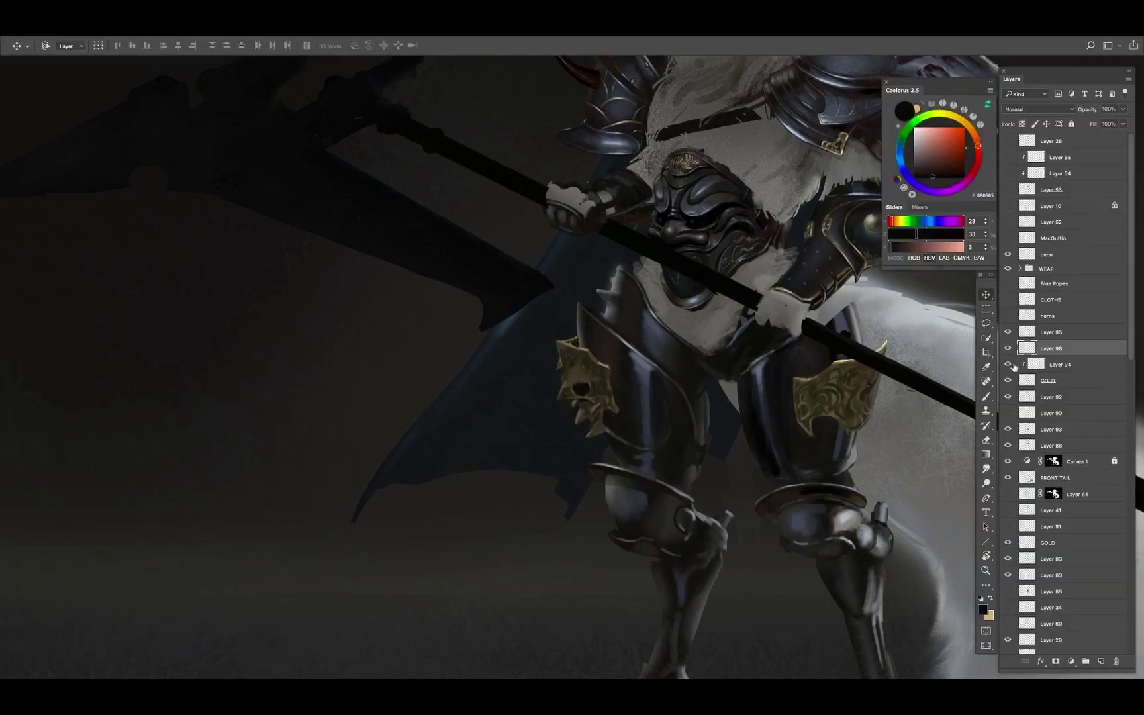
Rotate the thigh ornament about 7.6° and mirror the canvas to check it
{"action": "left_click_drag", "start_coordinate": [637, 319], "coordinate": [641, 309]}
{"action": "key", "text": "Return"}
{"action": "key", "text": "e"}
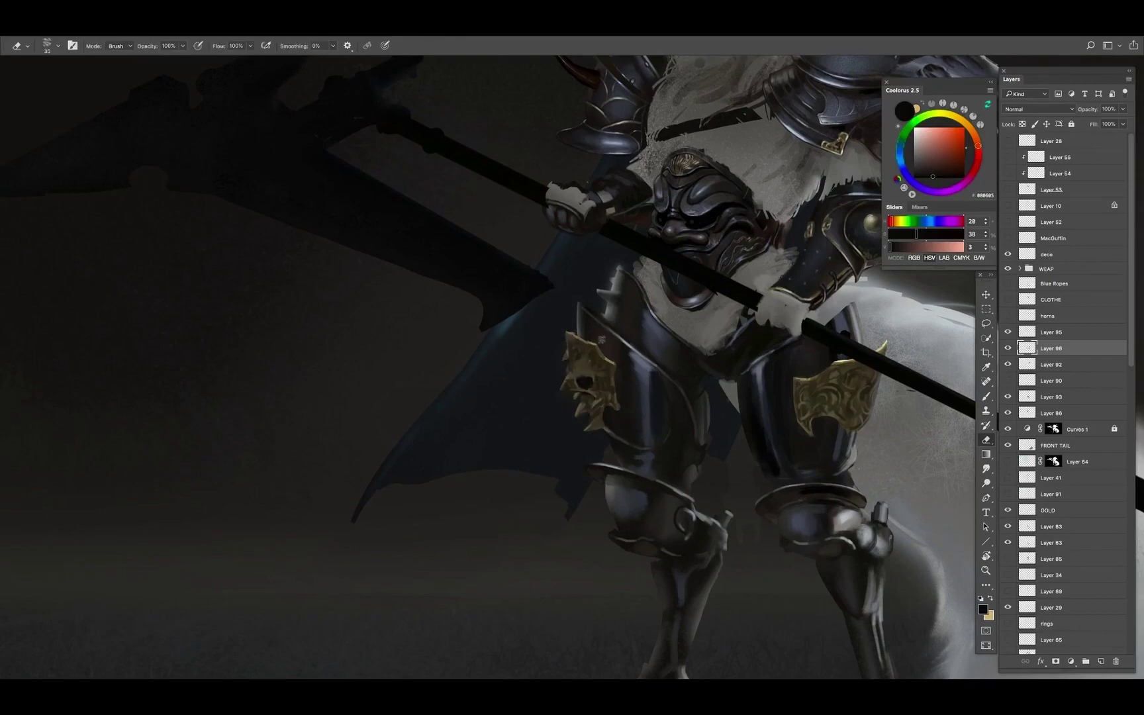
{"action": "scroll", "coordinate": [572, 364], "scroll_direction": "down", "scroll_amount": 2}
{"action": "key", "text": "super+0"}
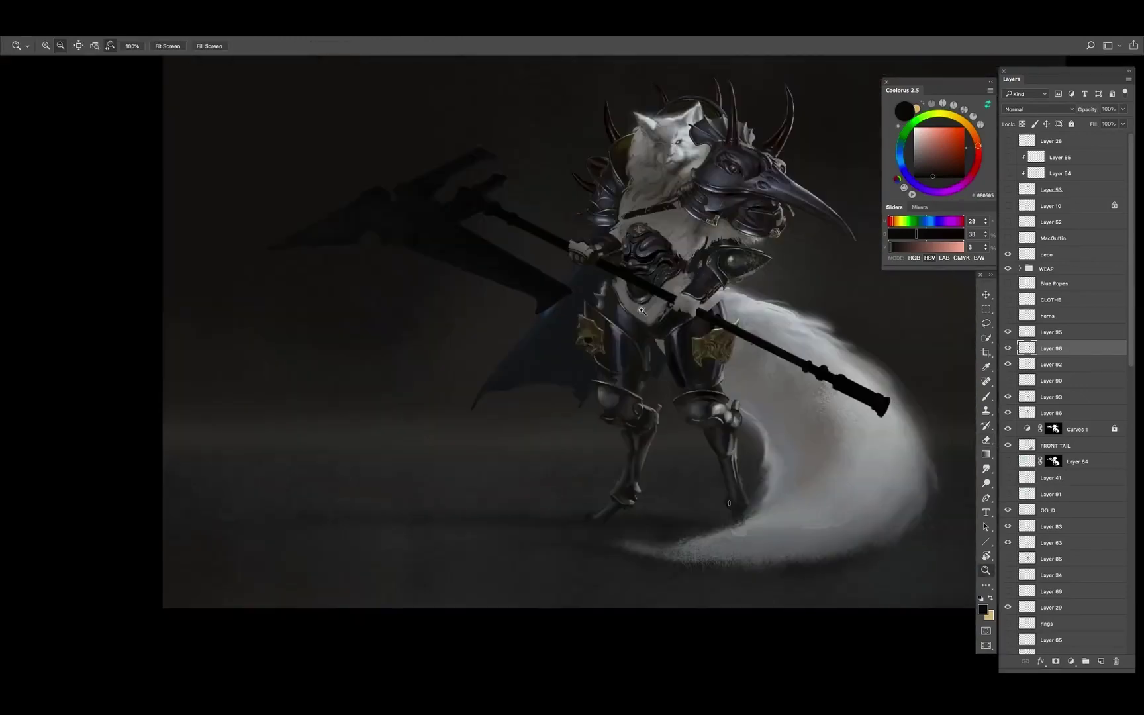
{"action": "key", "text": "h"}
{"action": "key", "text": "Tab"}
{"action": "key", "text": "Tab"}
With a smaller brush, sample knee-armour, cape blue-grey and shoulder-plate olive and tan tones
{"action": "key", "text": "super+plus"}
{"action": "key", "text": "super+plus"}
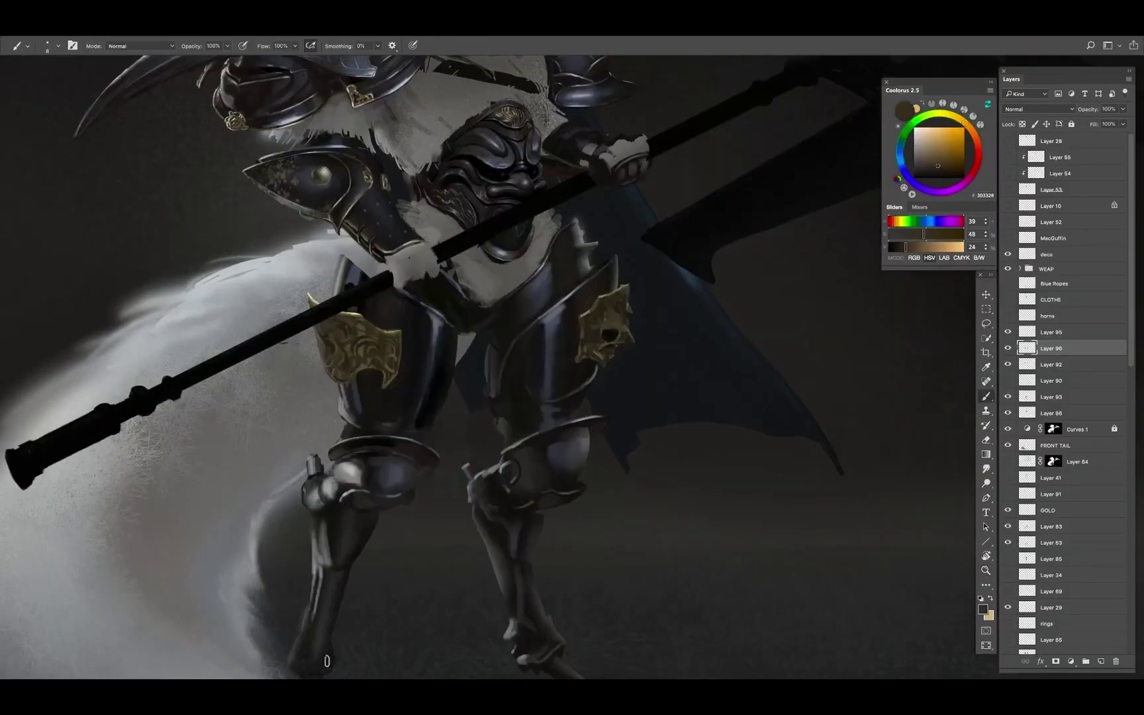
{"action": "key", "text": "bracketleft"}
{"action": "key", "text": "bracketleft"}
{"action": "key", "text": "bracketleft"}
{"action": "left_click", "coordinate": [626, 328], "text": "alt"}
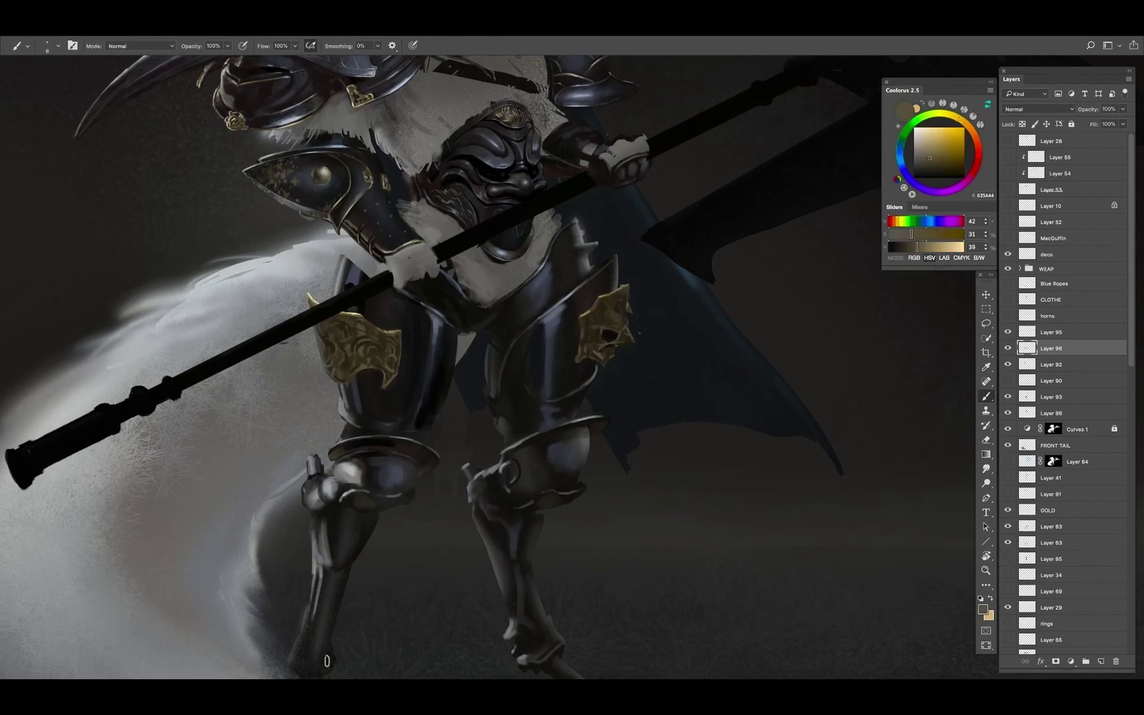
{"action": "left_click", "coordinate": [532, 187], "text": "alt"}
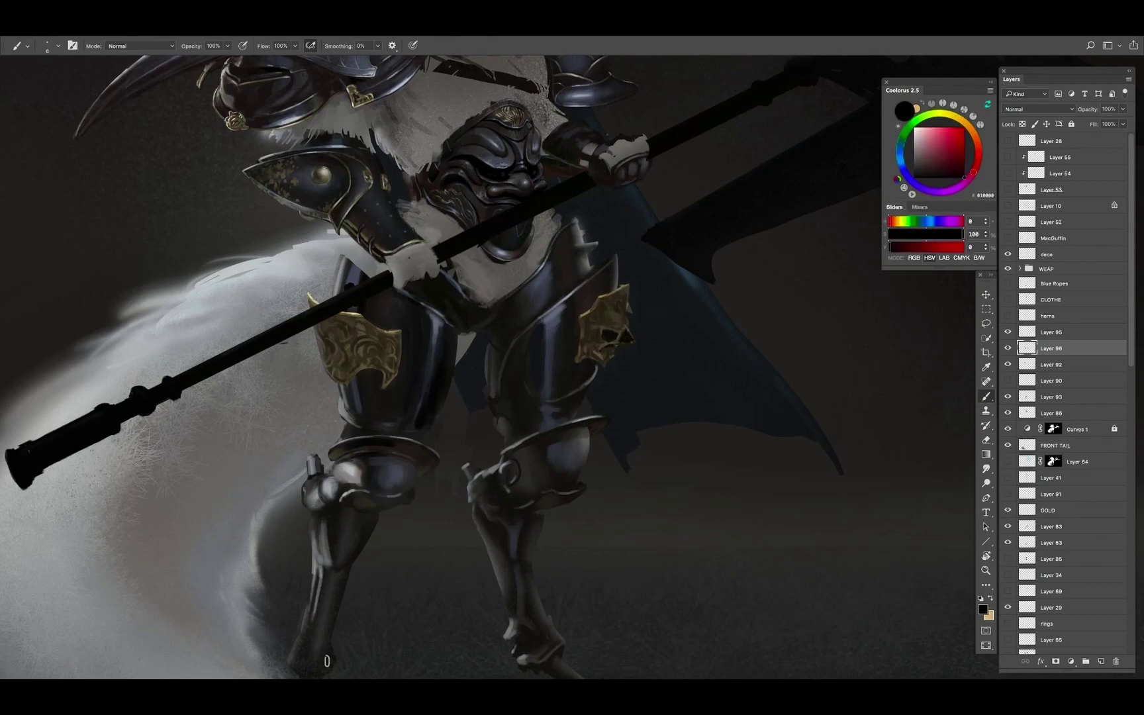
{"action": "left_click", "coordinate": [549, 322], "text": "alt"}
{"action": "left_click", "coordinate": [555, 314], "text": "alt"}
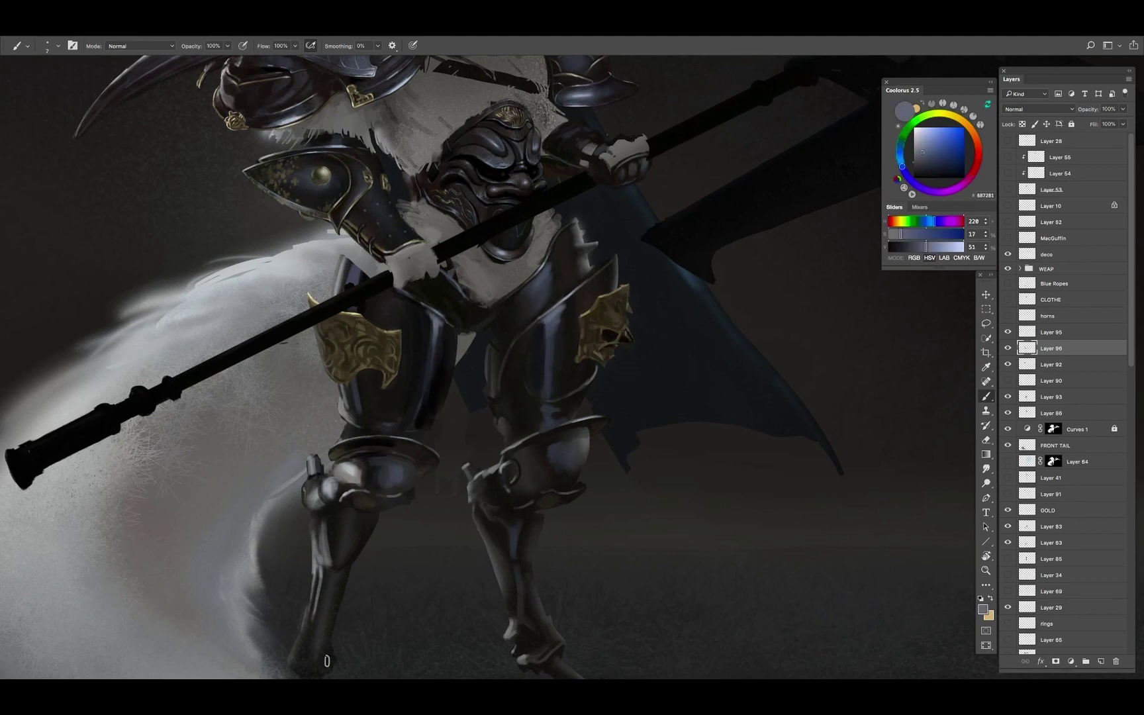
{"action": "left_click", "coordinate": [616, 331], "text": "alt"}
{"action": "left_click", "coordinate": [610, 337], "text": "alt"}
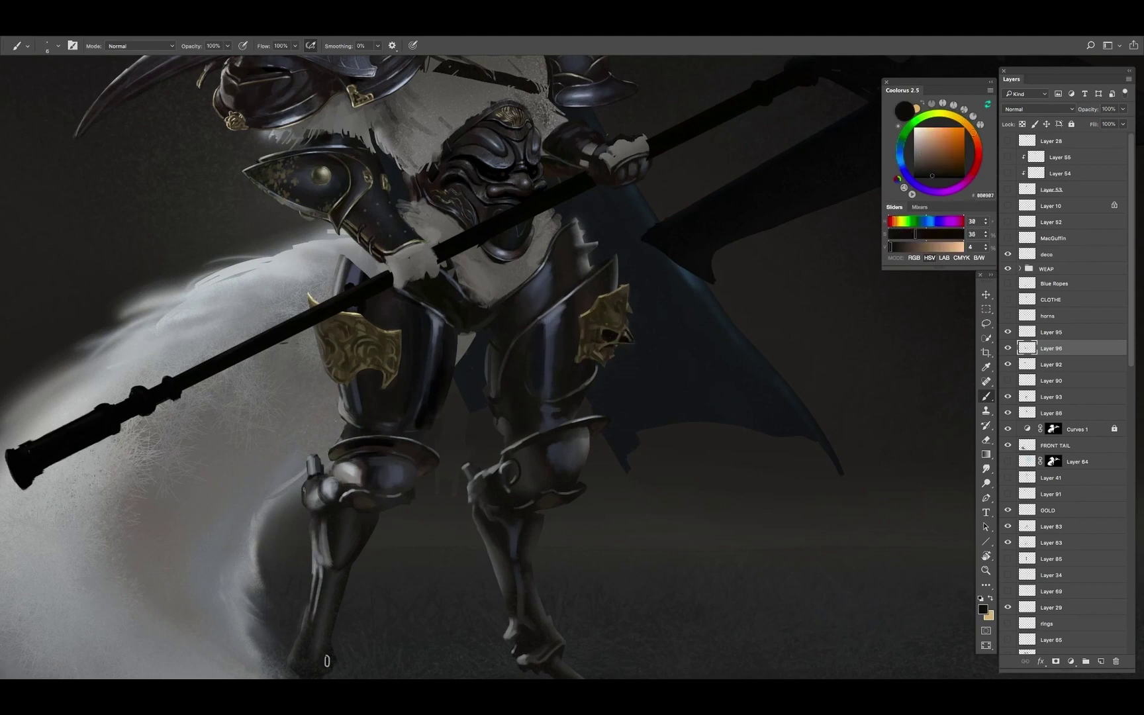
{"action": "left_click", "coordinate": [606, 325], "text": "alt"}
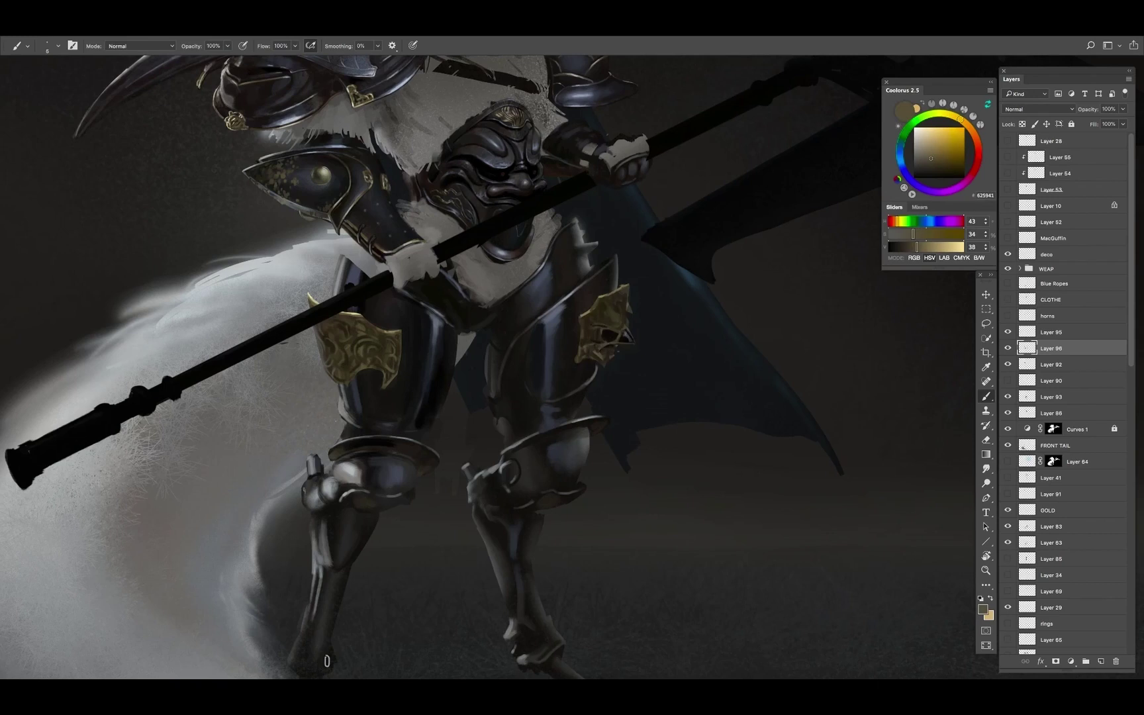
{"action": "left_click", "coordinate": [621, 320], "text": "alt"}
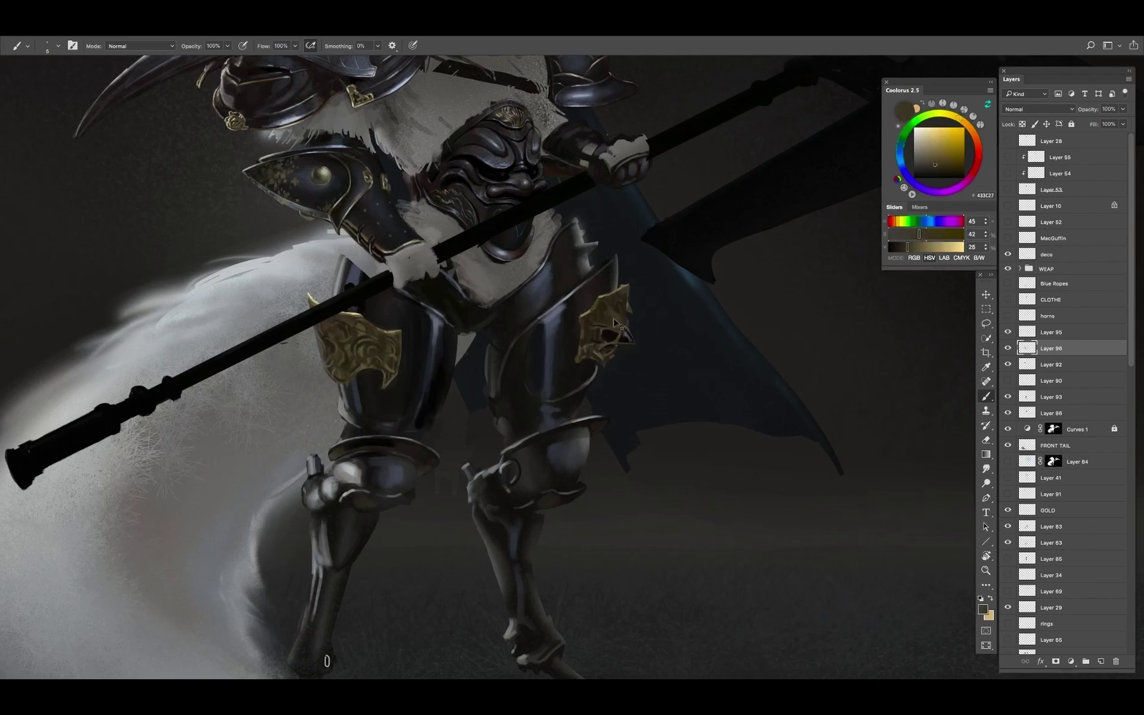
{"action": "left_click", "coordinate": [620, 319], "text": "alt"}
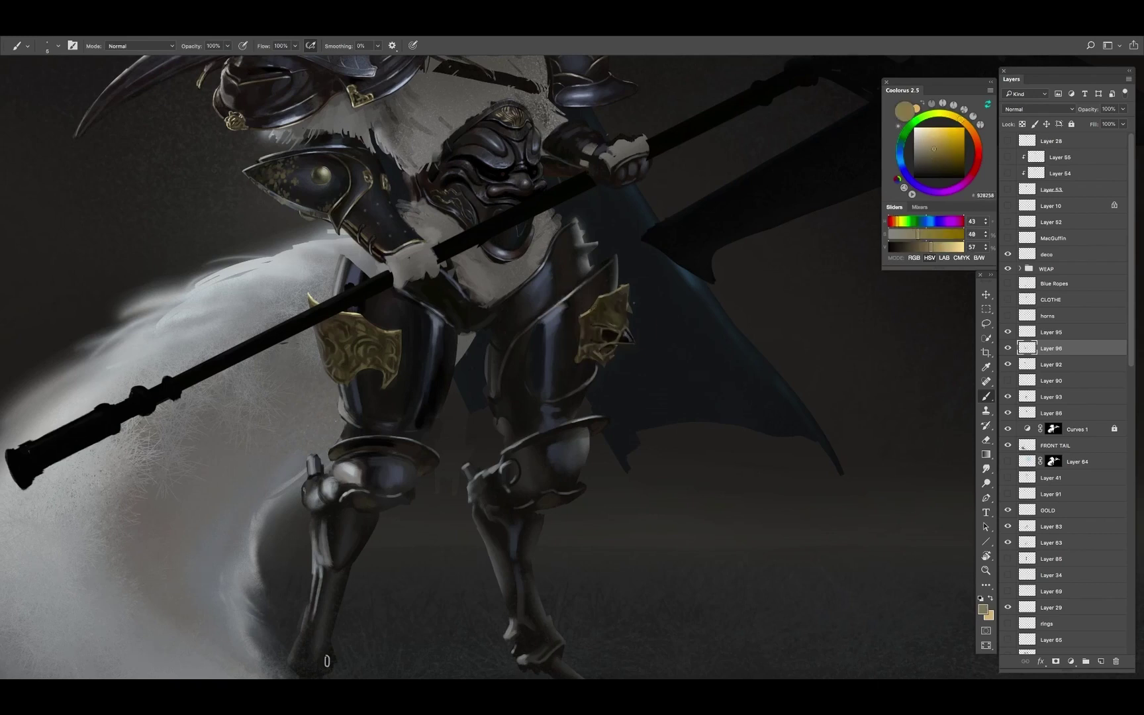
Resample darker gold and lighter brown tones from the shoulder plate
{"action": "key", "text": "e"}
{"action": "key", "text": "b"}
{"action": "left_click", "coordinate": [626, 317], "text": "alt"}
{"action": "left_click", "coordinate": [621, 333], "text": "alt"}
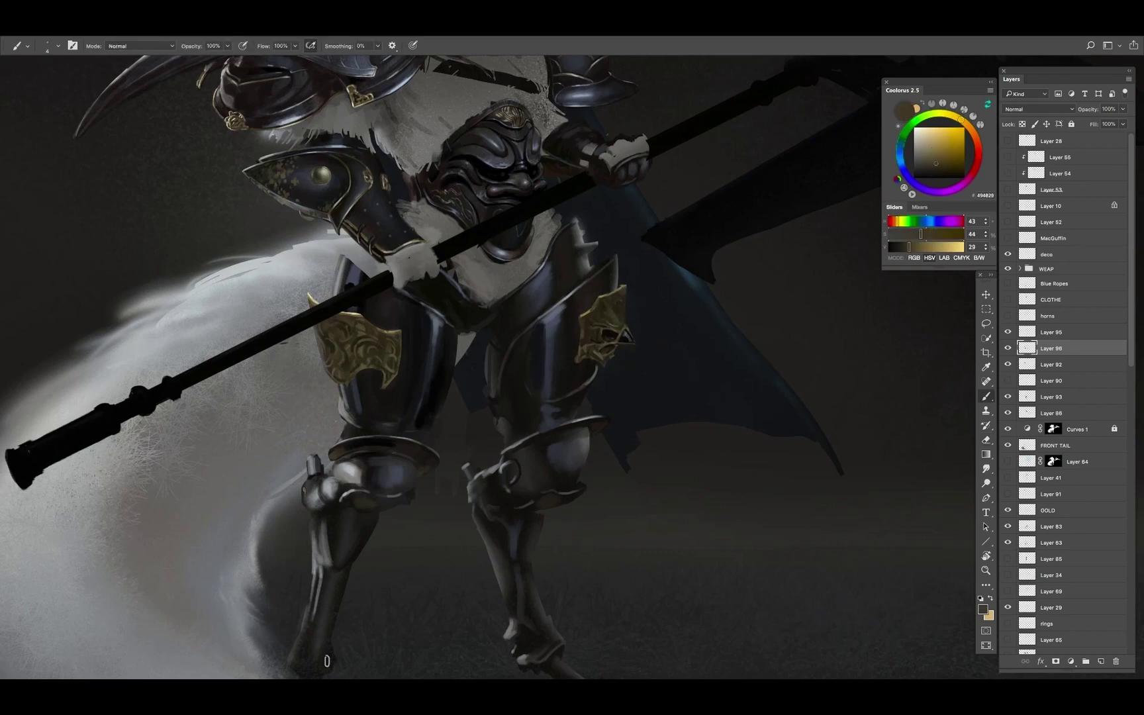
{"action": "left_click", "coordinate": [622, 328], "text": "alt"}
{"action": "left_click", "coordinate": [623, 328], "text": "alt"}
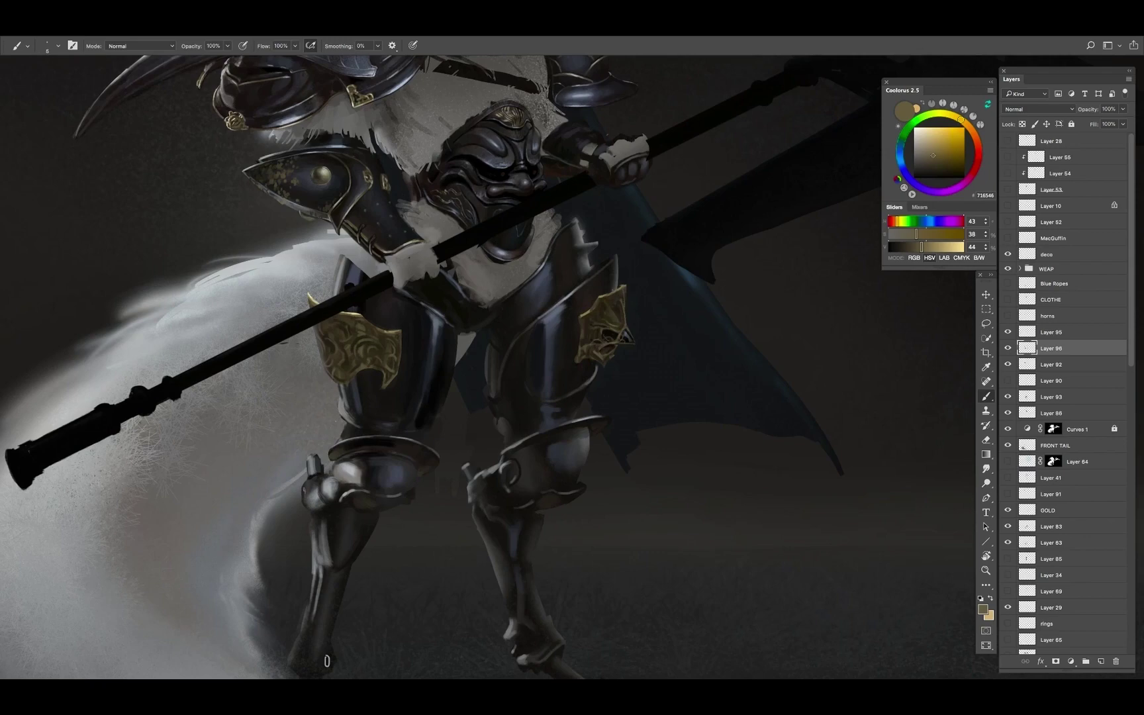
Sample near-black shadow, olive, blue-grey and tan tones from the armour and gold plate
{"action": "left_click_drag", "start_coordinate": [327, 661], "coordinate": [328, 642]}
{"action": "left_click", "coordinate": [328, 641], "text": "alt"}
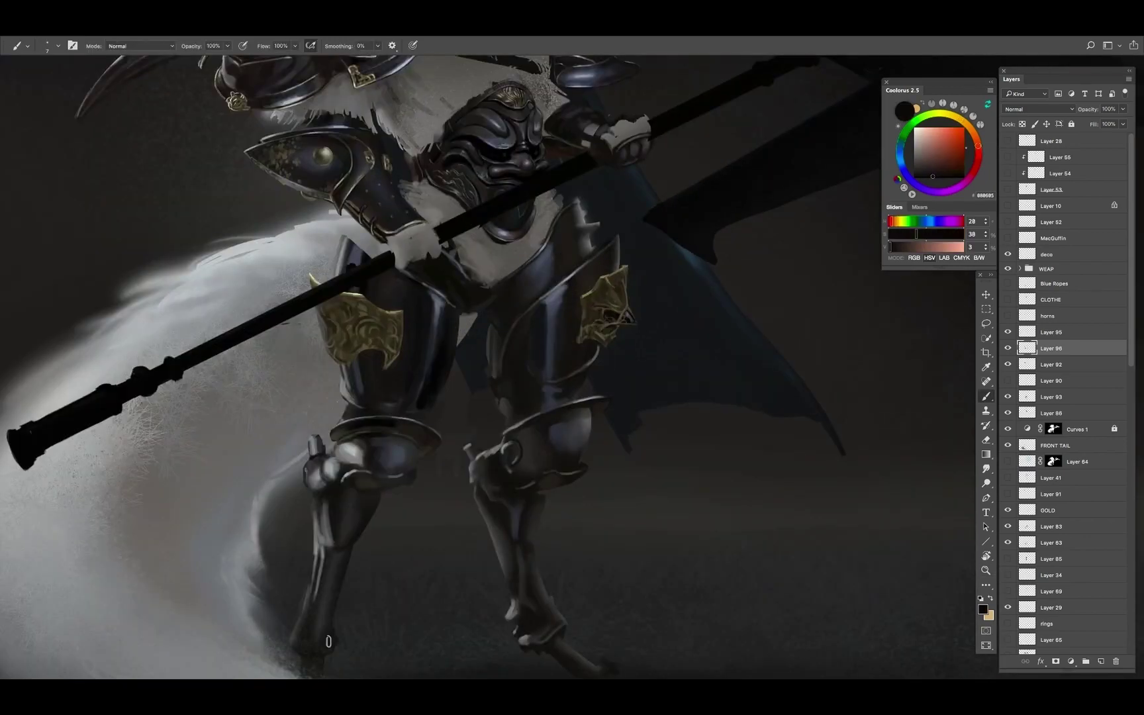
{"action": "left_click", "coordinate": [329, 642], "text": "alt"}
{"action": "left_click", "coordinate": [329, 642], "text": "alt"}
{"action": "left_click", "coordinate": [328, 642], "text": "alt"}
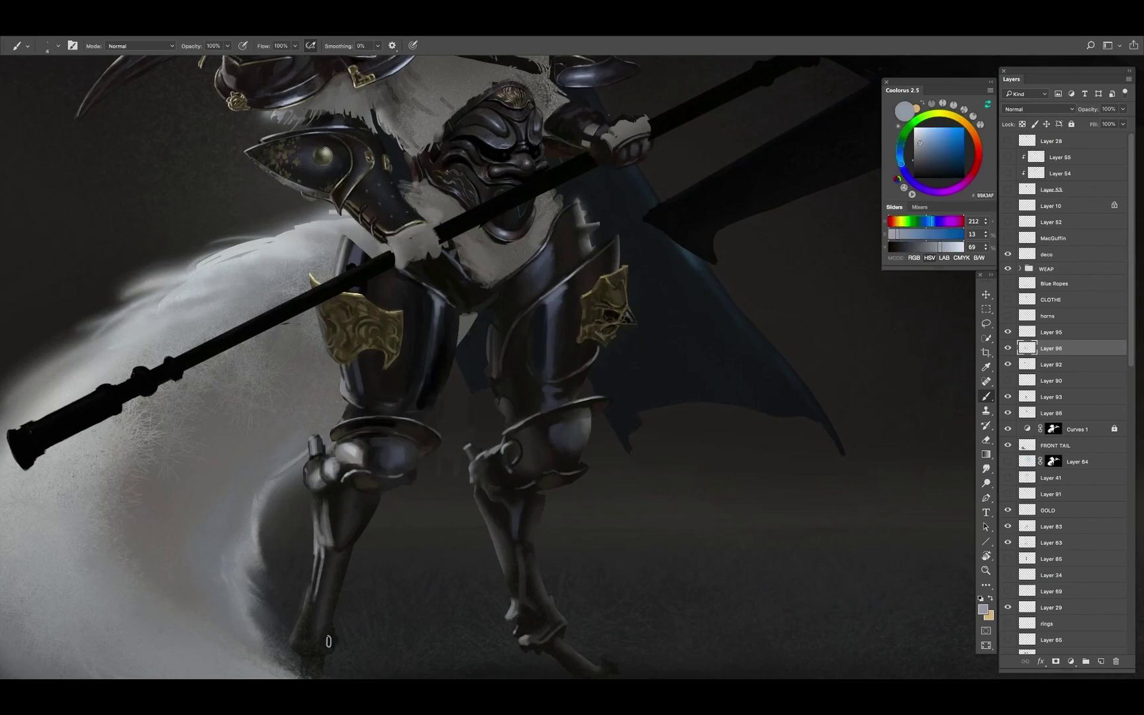
{"action": "left_click", "coordinate": [623, 271], "text": "alt"}
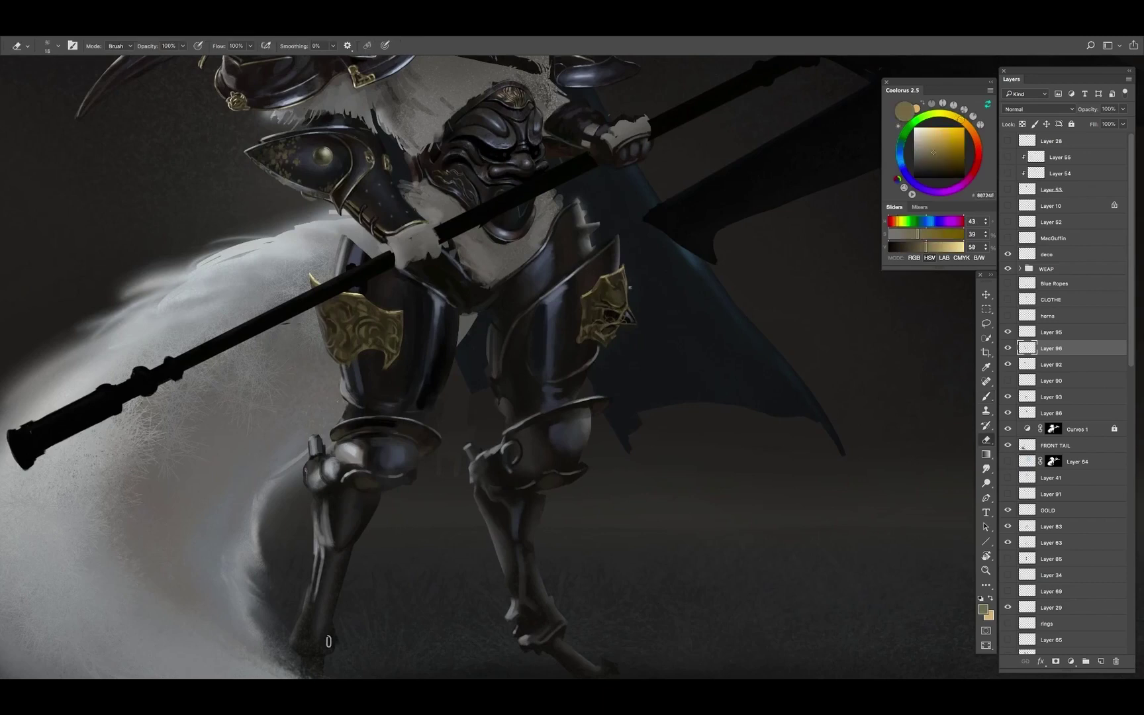
{"action": "left_click", "coordinate": [620, 268], "text": "alt"}
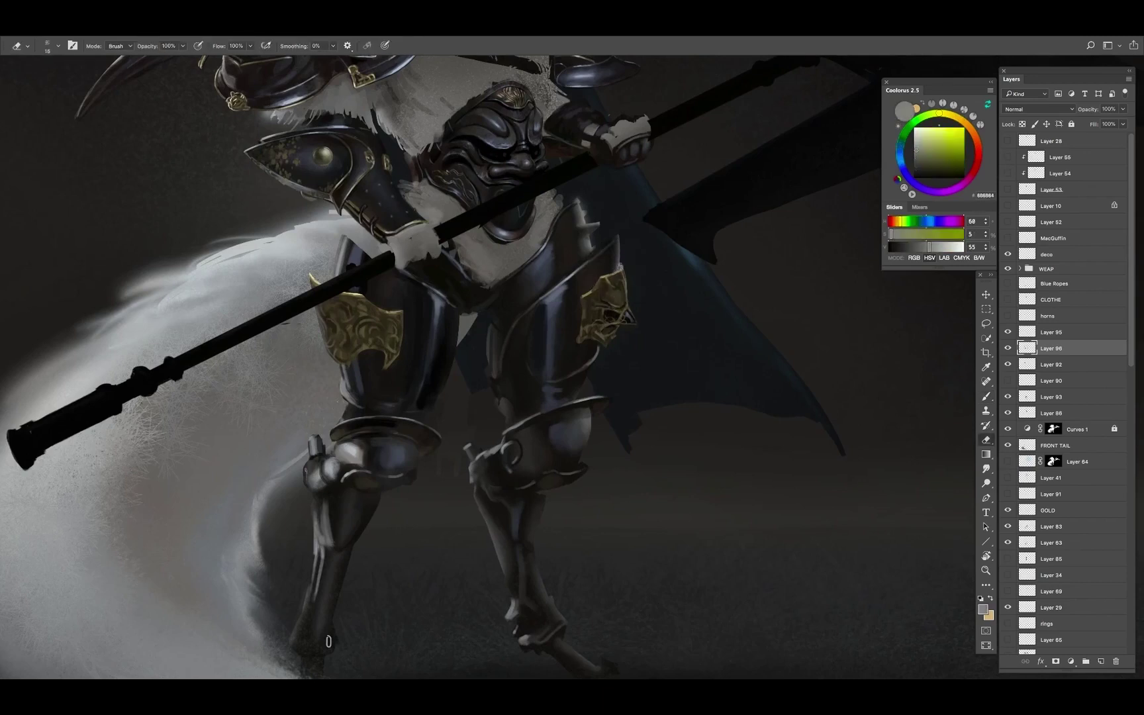
{"action": "left_click", "coordinate": [621, 268], "text": "alt"}
{"action": "left_click", "coordinate": [329, 641], "text": "alt"}
Sample dark brown, tan and gold from the left and right thigh plates
{"action": "scroll", "coordinate": [329, 641], "scroll_direction": "down", "scroll_amount": 3}
{"action": "scroll", "coordinate": [324, 627], "scroll_direction": "up", "scroll_amount": 3}
{"action": "left_click", "coordinate": [326, 629], "text": "alt"}
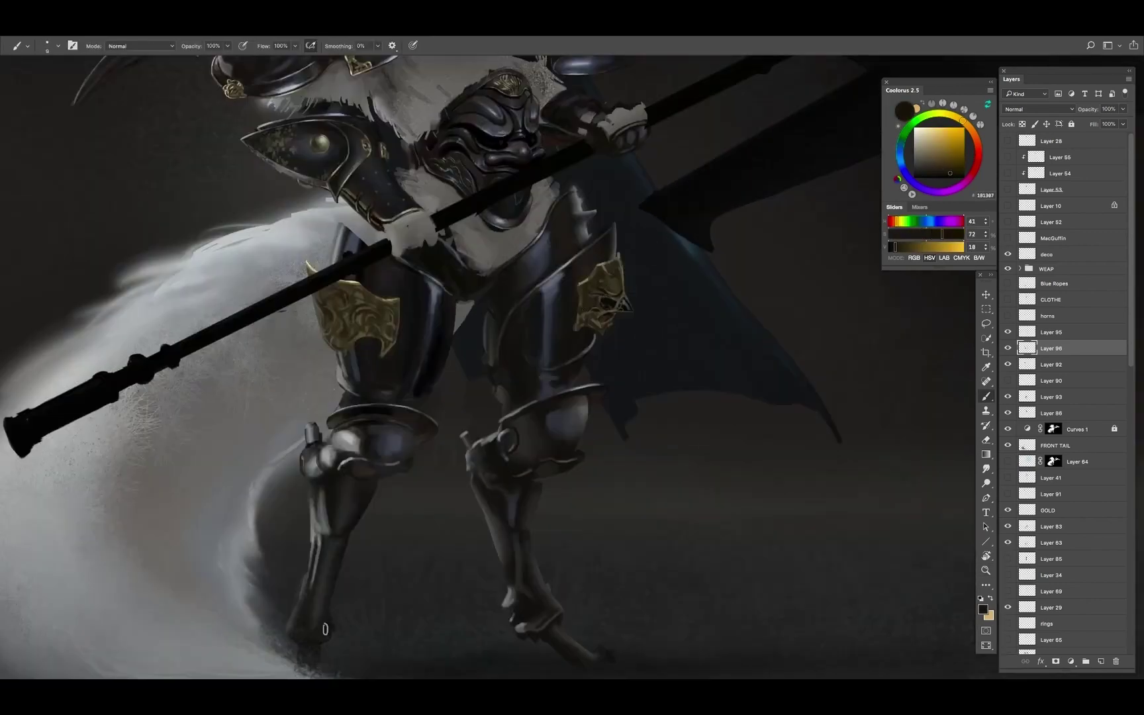
{"action": "left_click", "coordinate": [325, 629], "text": "alt"}
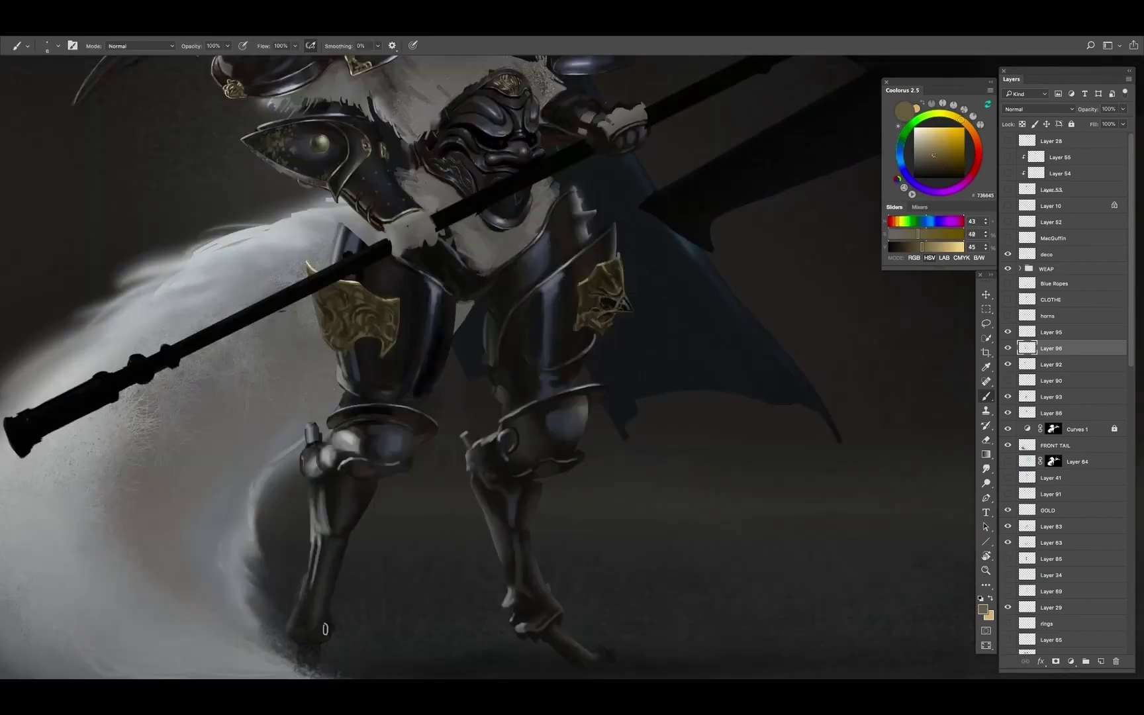
{"action": "left_click", "coordinate": [621, 303], "text": "alt"}
{"action": "left_click", "coordinate": [361, 335], "text": "alt"}
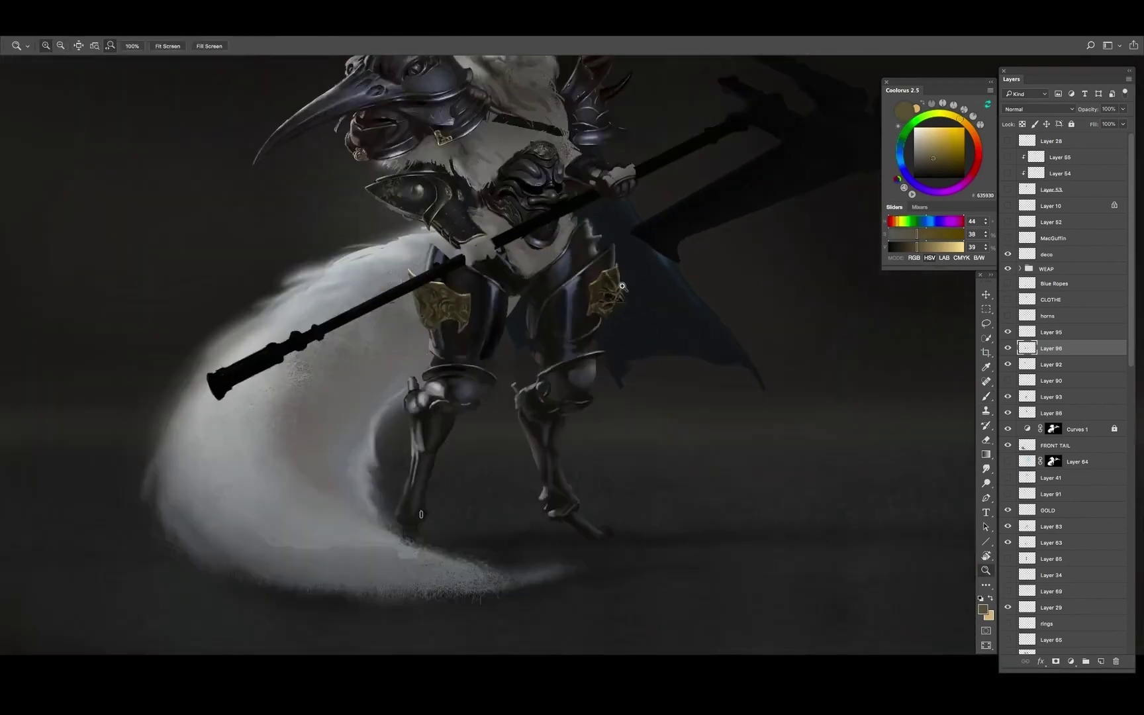
{"action": "left_click", "coordinate": [595, 285], "text": "alt"}
Resample gold-brown from the plate, zoom out and flip the canvas horizontally
{"action": "left_click_drag", "start_coordinate": [320, 628], "coordinate": [311, 655]}
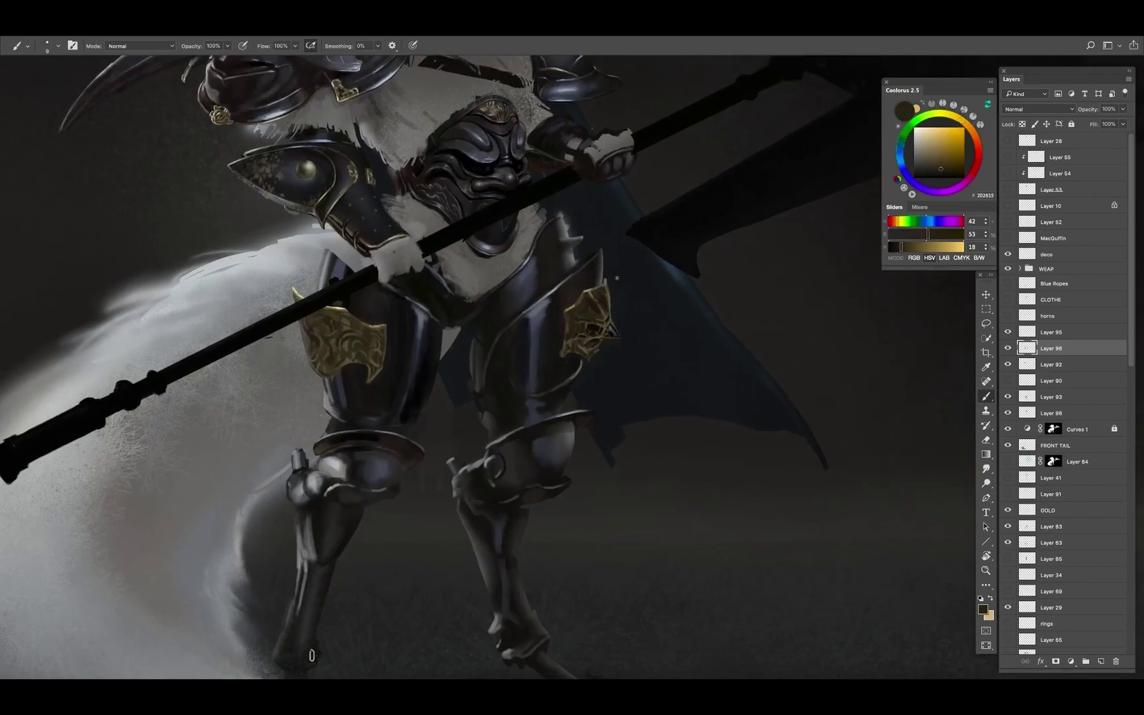
{"action": "key", "text": "e"}
{"action": "key", "text": "b"}
{"action": "left_click", "coordinate": [609, 299], "text": "alt"}
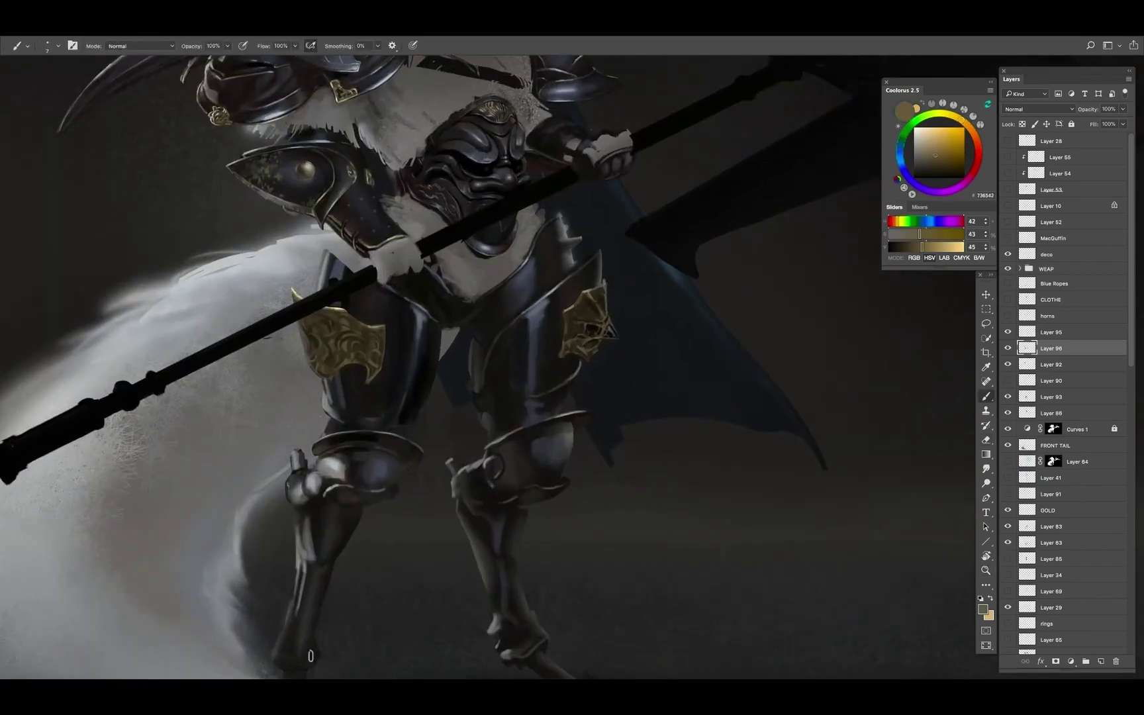
{"action": "left_click", "coordinate": [609, 302], "text": "alt"}
{"action": "left_click", "coordinate": [606, 321], "text": "alt"}
{"action": "left_click", "coordinate": [606, 322], "text": "alt"}
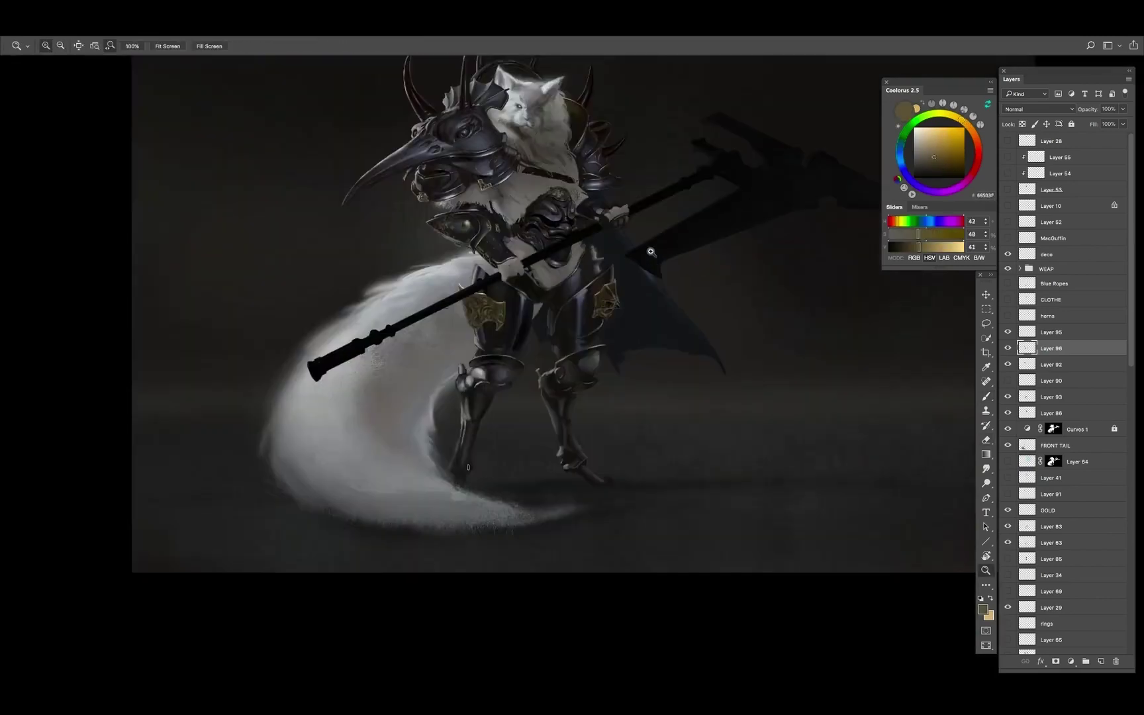
{"action": "key", "text": "z"}
{"action": "left_click", "coordinate": [627, 281], "text": "alt"}
{"action": "key", "text": "ctrl+shift+h"}
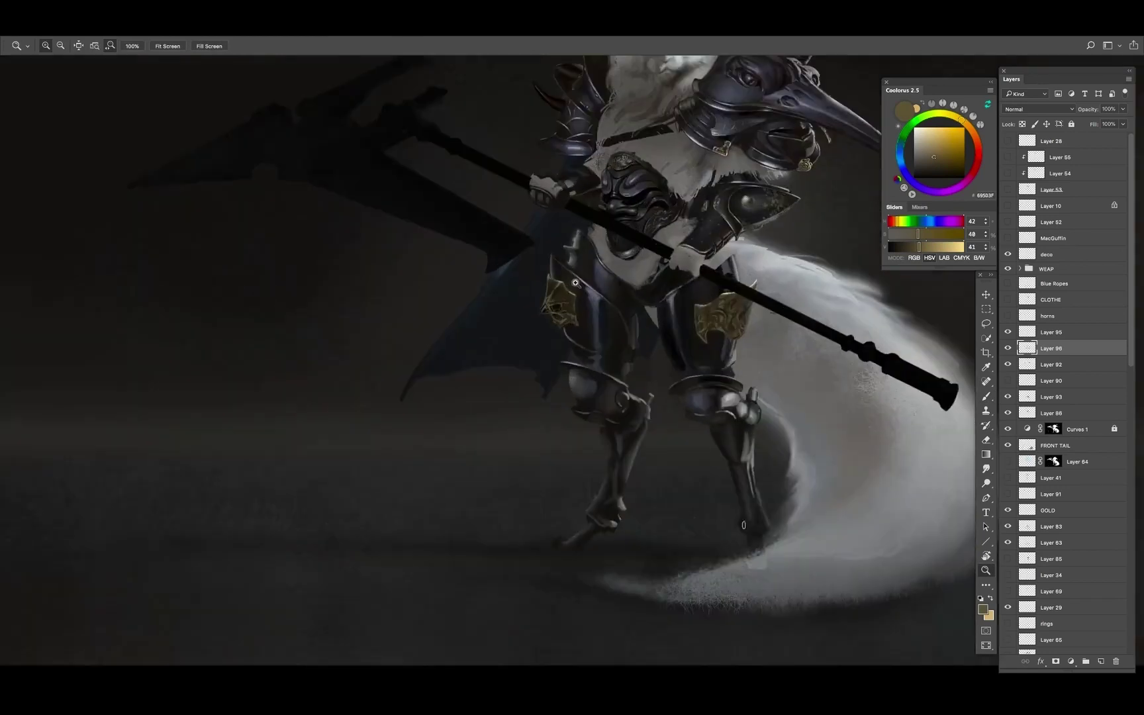
Zoom in on the legs and paint near-black shading dabs around the left gold plate
{"action": "left_click", "coordinate": [576, 285]}
{"action": "key", "text": "b"}
{"action": "left_click", "coordinate": [550, 308], "text": "alt"}
{"action": "right_click", "coordinate": [560, 301]}
{"action": "key", "text": "Escape"}
{"action": "left_click", "coordinate": [546, 311]}
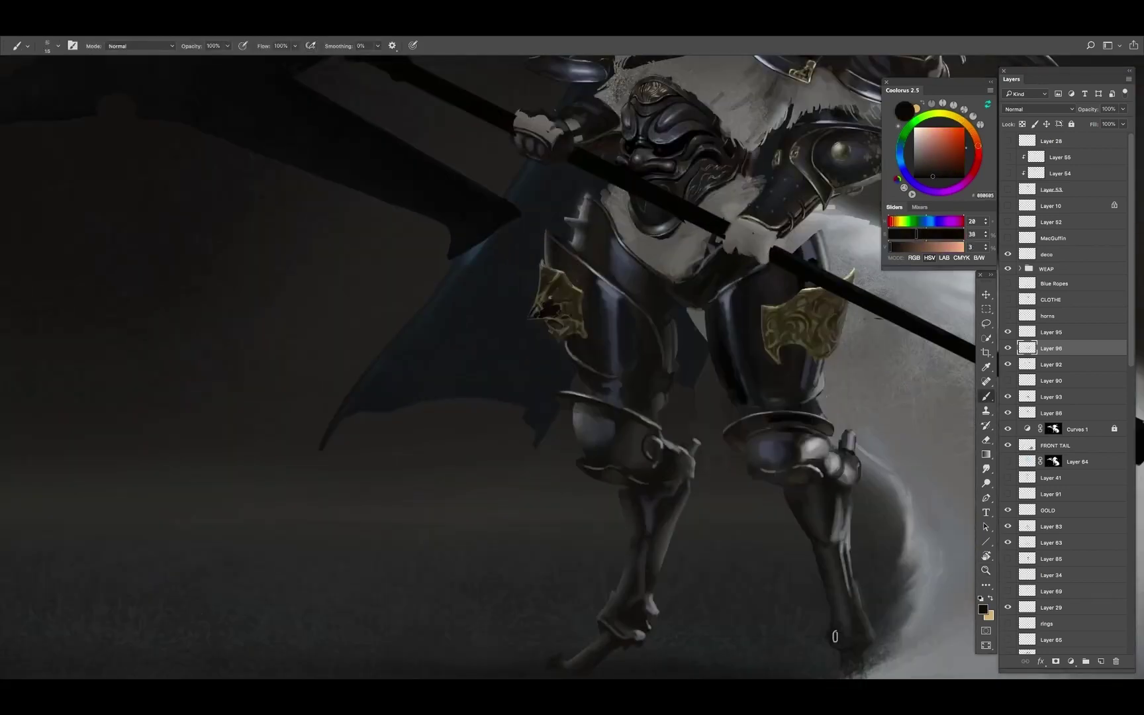
{"action": "left_click", "coordinate": [547, 302]}
{"action": "left_click", "coordinate": [545, 304], "text": "alt"}
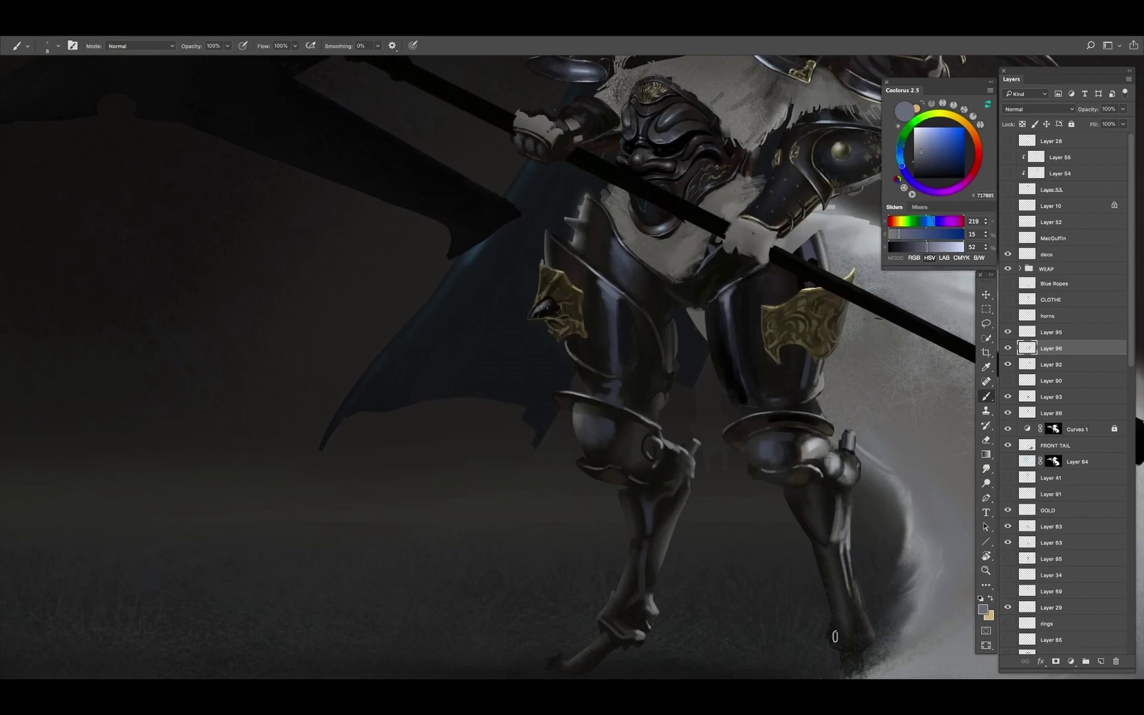
{"action": "left_click", "coordinate": [546, 308], "text": "alt"}
{"action": "left_click", "coordinate": [549, 317]}
{"action": "left_click", "coordinate": [546, 309], "text": "alt"}
{"action": "left_click", "coordinate": [547, 309], "text": "alt"}
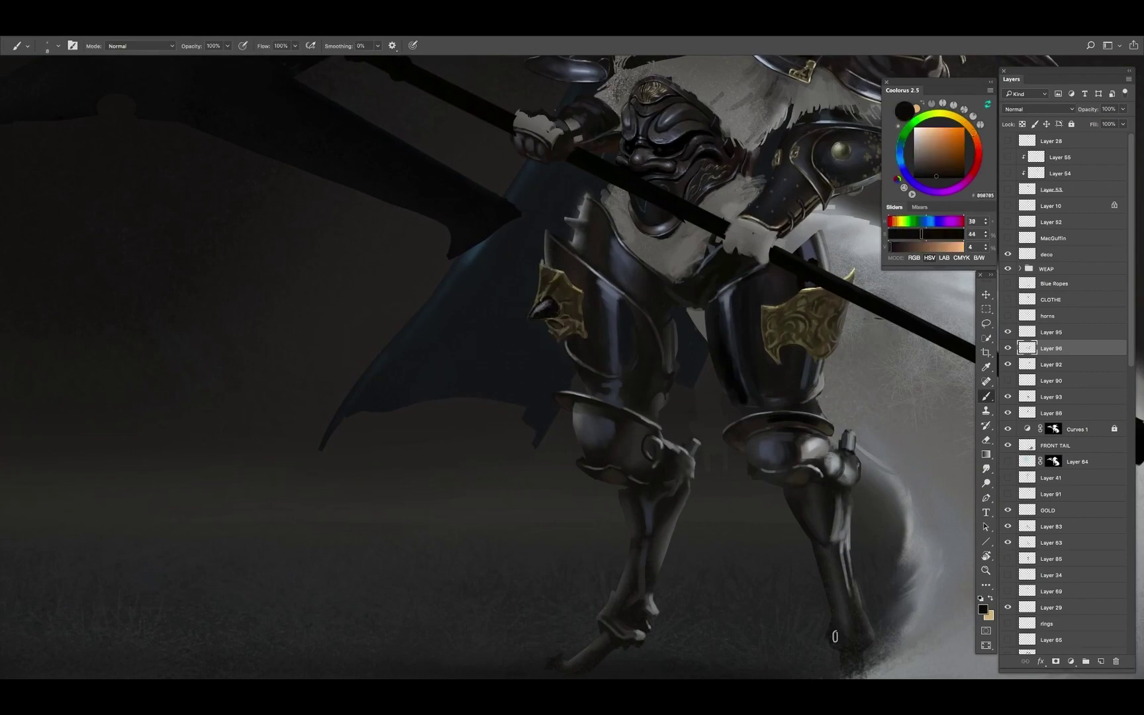
{"action": "left_click_drag", "start_coordinate": [538, 300], "coordinate": [549, 319]}
Sample olive-gold and lighter and darker gold-brown shades from the gold plate
{"action": "left_click", "coordinate": [692, 325], "text": "alt"}
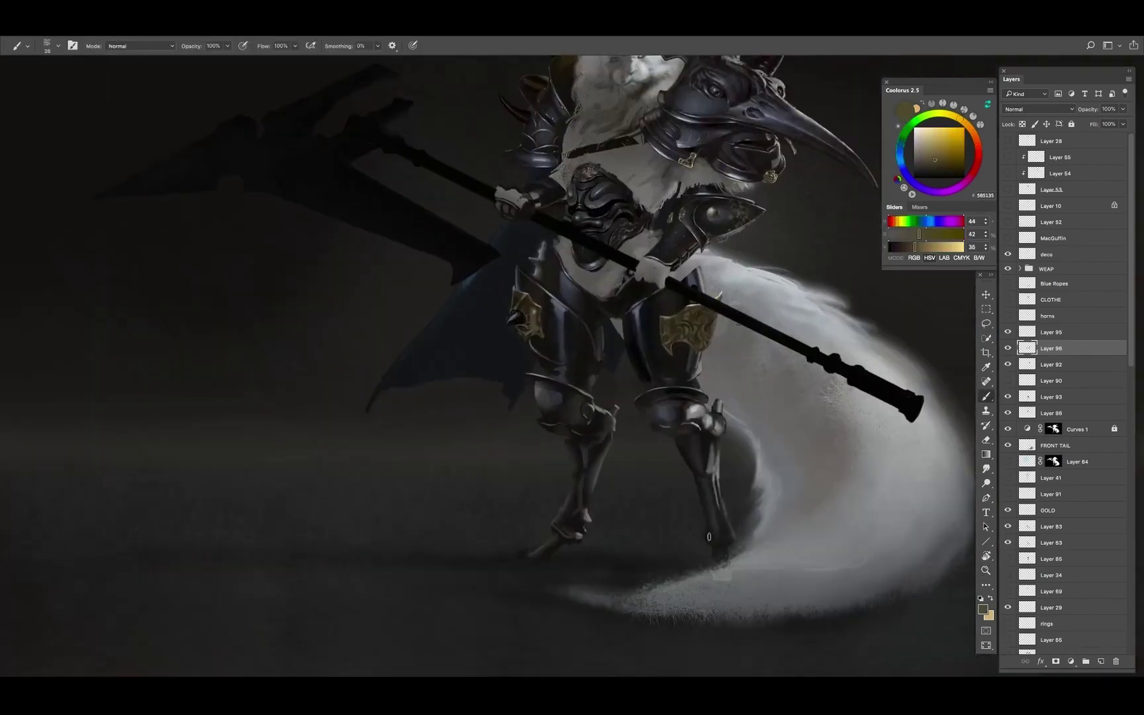
{"action": "left_click", "coordinate": [539, 311], "text": "alt"}
{"action": "left_click", "coordinate": [539, 318], "text": "alt"}
{"action": "left_click", "coordinate": [539, 316], "text": "alt"}
{"action": "left_click", "coordinate": [706, 315], "text": "alt"}
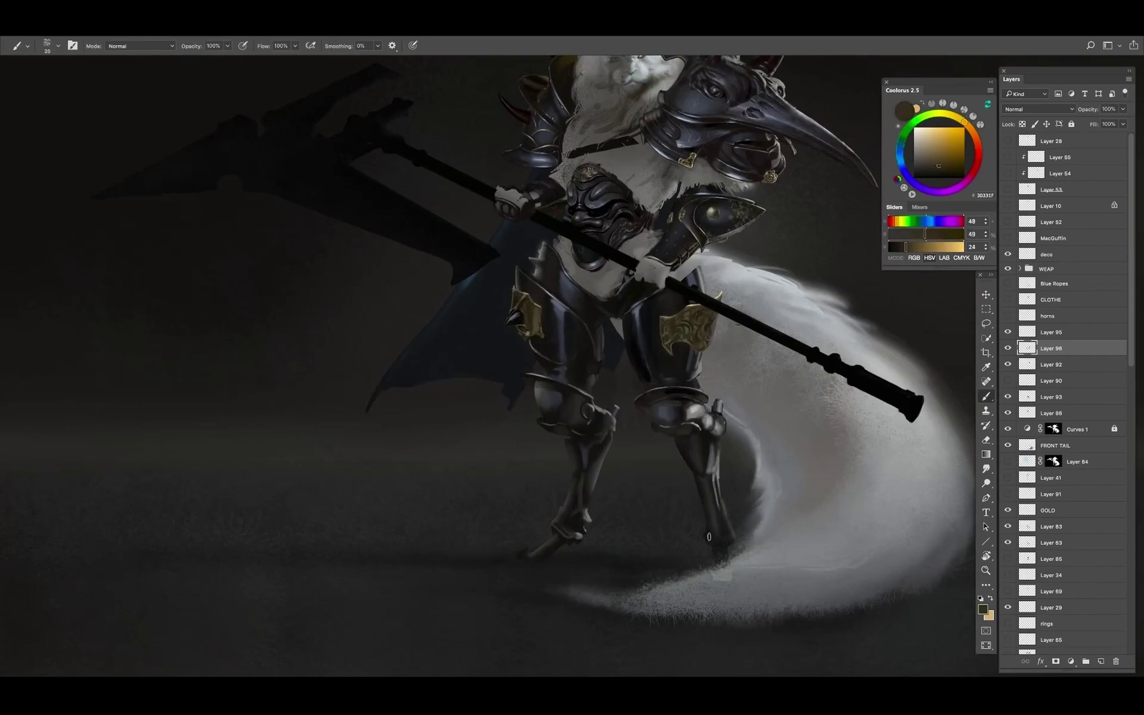
{"action": "left_click", "coordinate": [538, 315], "text": "alt"}
{"action": "left_click", "coordinate": [539, 314], "text": "alt"}
{"action": "left_click", "coordinate": [517, 315], "text": "alt"}
{"action": "left_click", "coordinate": [520, 316], "text": "alt"}
{"action": "left_click", "coordinate": [520, 317], "text": "alt"}
{"action": "left_click", "coordinate": [520, 318], "text": "alt"}
Resize the brush to 30 then 9, resample darker gold-brown and add Layer 97 above Layer 96
{"action": "key", "text": "bracketright"}
{"action": "key", "text": "bracketright"}
{"action": "key", "text": "bracketright"}
{"action": "key", "text": "bracketright"}
{"action": "key", "text": "bracketright"}
{"action": "left_click", "coordinate": [521, 326], "text": "alt"}
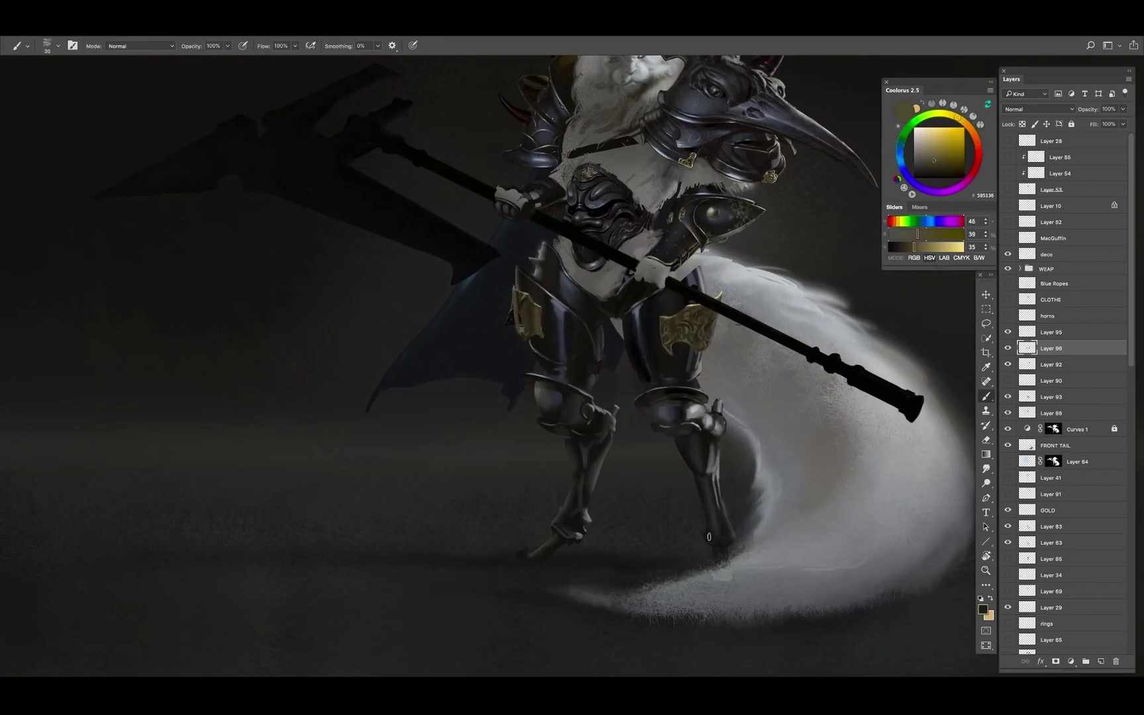
{"action": "left_click", "coordinate": [519, 310], "text": "alt"}
{"action": "left_click", "coordinate": [520, 312], "text": "alt"}
{"action": "left_click", "coordinate": [520, 318], "text": "alt"}
{"action": "left_click", "coordinate": [520, 321], "text": "alt"}
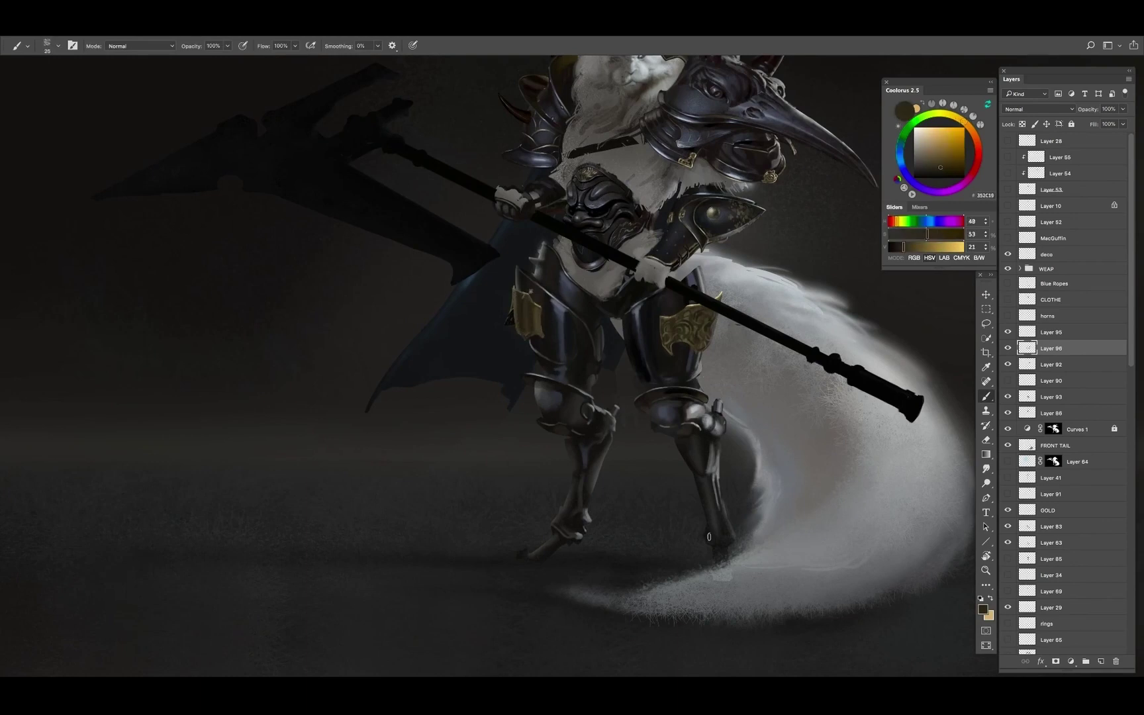
{"action": "key", "text": "bracketleft"}
{"action": "key", "text": "bracketleft"}
{"action": "key", "text": "bracketleft"}
{"action": "key", "text": "bracketleft"}
{"action": "left_click", "coordinate": [520, 314], "text": "alt"}
{"action": "left_click", "coordinate": [520, 315], "text": "alt"}
{"action": "left_click", "coordinate": [580, 263]}
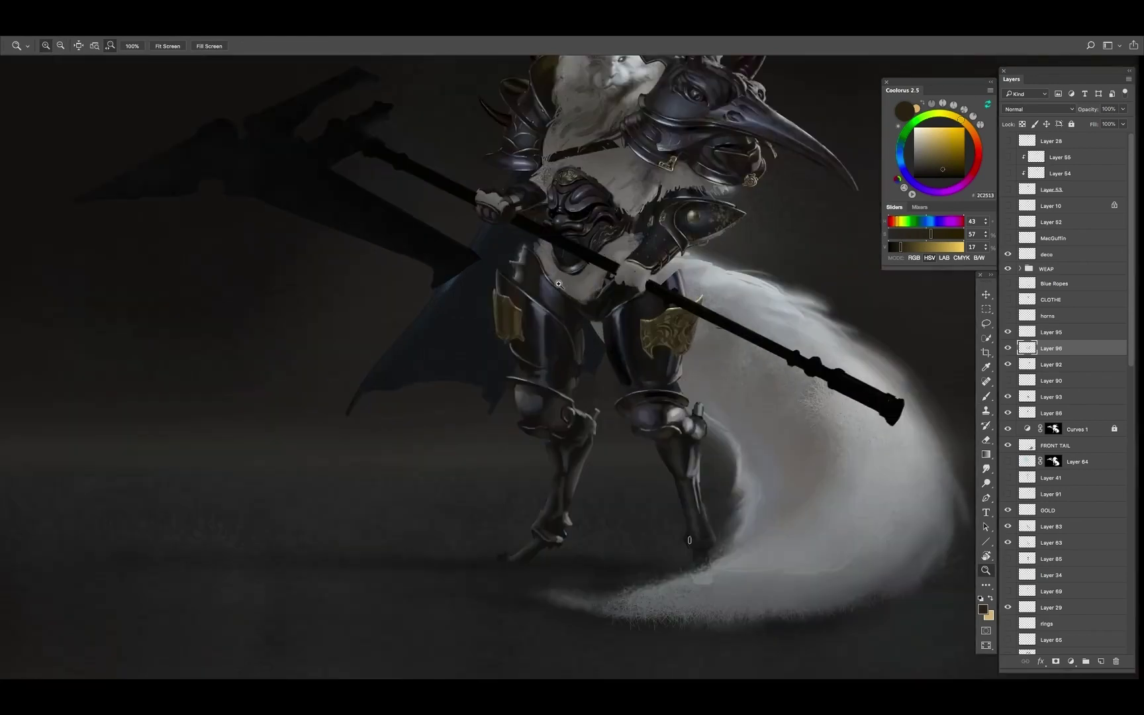
{"action": "key", "text": "ctrl+alt+shift+n"}
Zoom in on the thigh plates and sample gold and dark olive tones from the armour
{"action": "left_click", "coordinate": [498, 327]}
{"action": "key", "text": "b"}
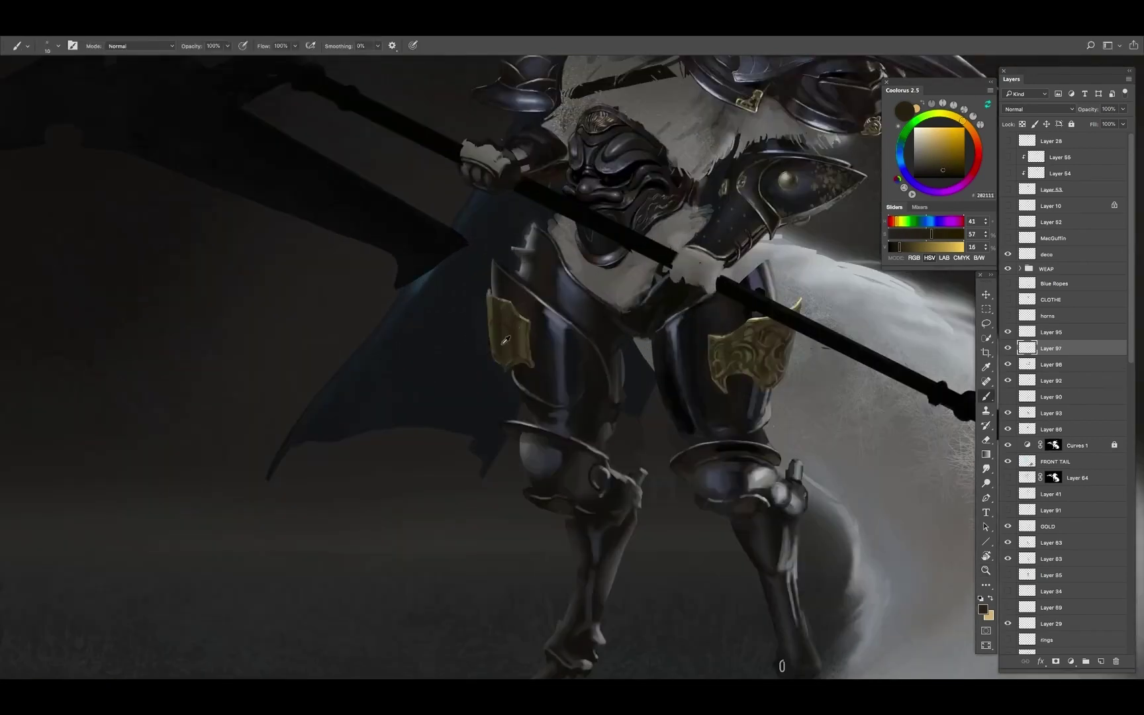
{"action": "left_click", "coordinate": [505, 339], "text": "alt"}
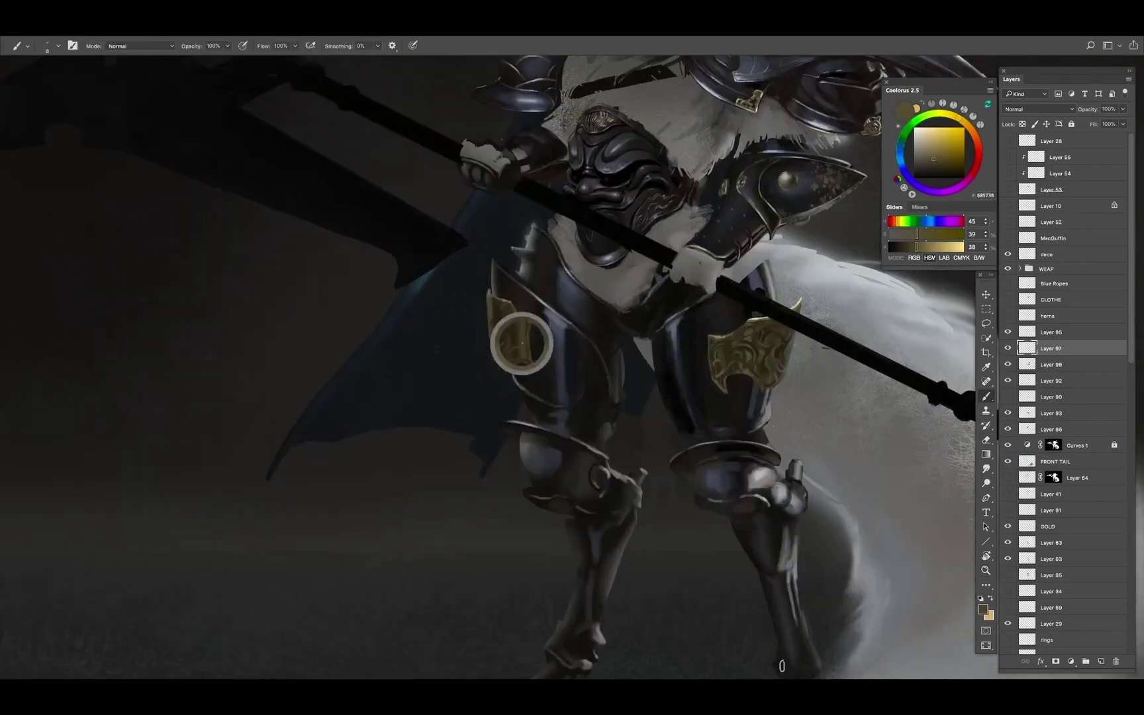
{"action": "left_click", "coordinate": [522, 343], "text": "alt"}
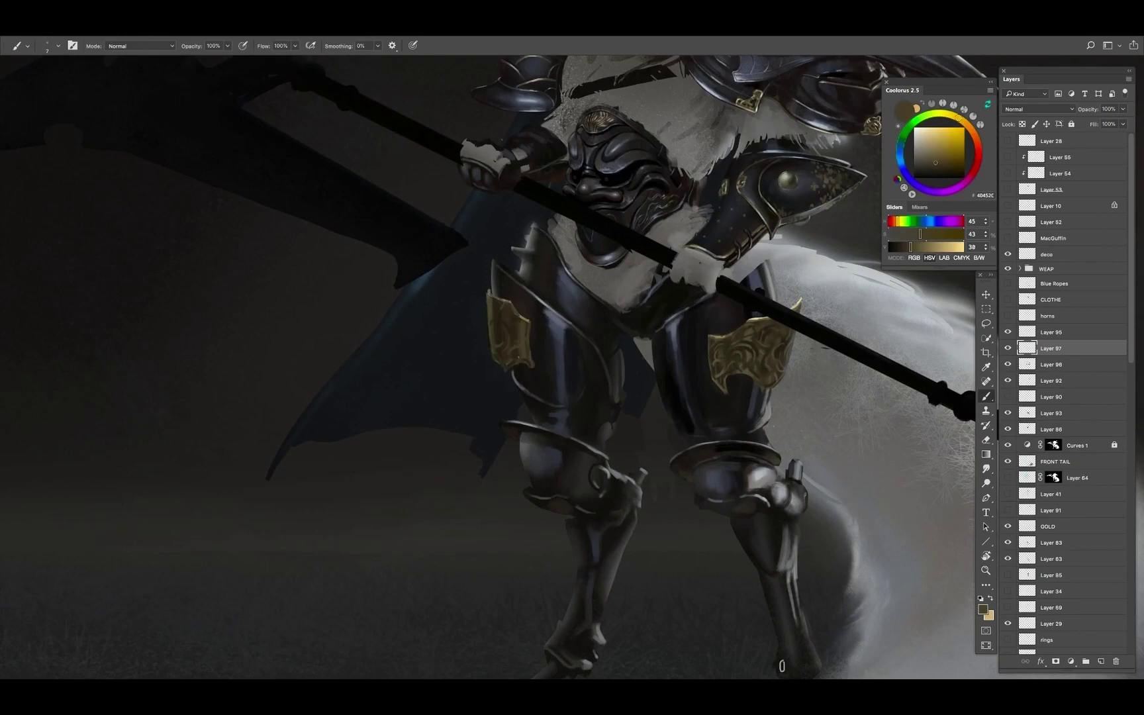
{"action": "left_click", "coordinate": [510, 312], "text": "alt"}
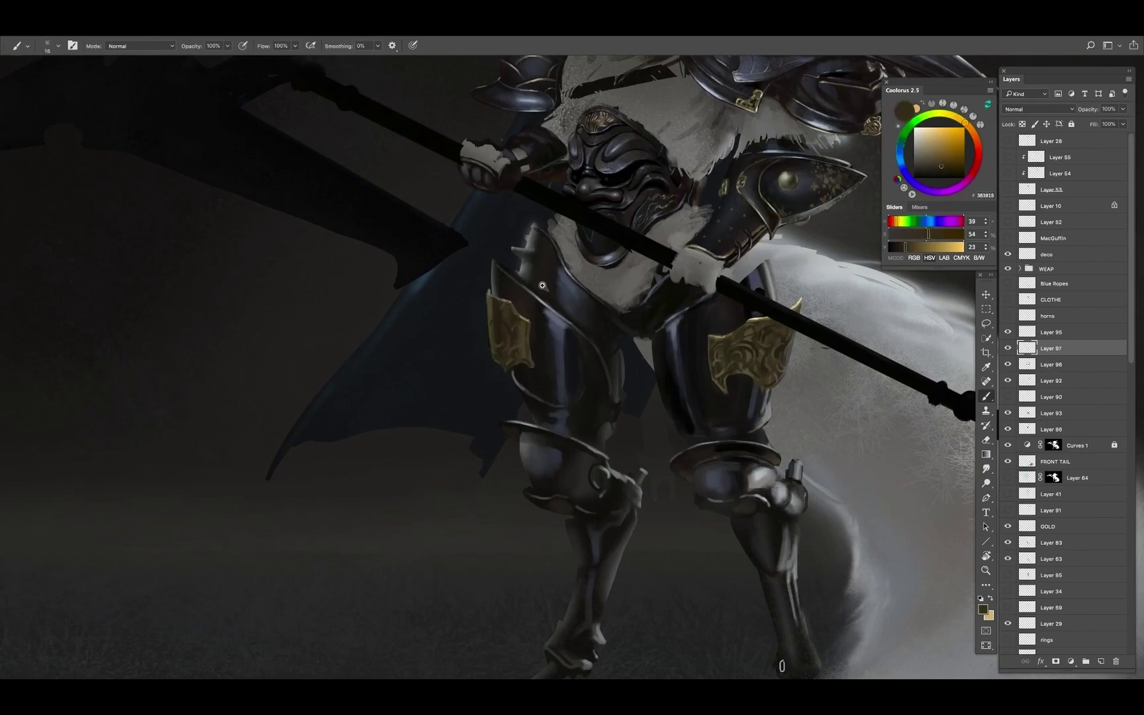
{"action": "scroll", "coordinate": [510, 311], "scroll_direction": "down", "scroll_amount": 5}
{"action": "scroll", "coordinate": [464, 331], "scroll_direction": "up", "scroll_amount": 5}
{"action": "key", "text": "Tab"}
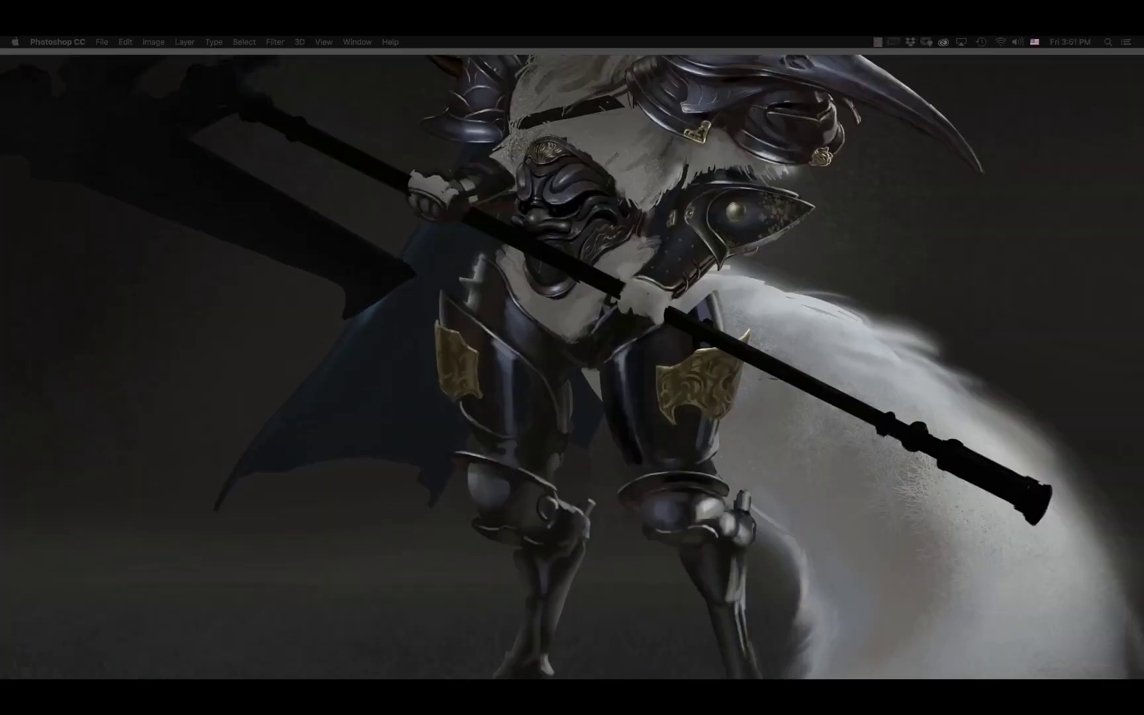
{"action": "key", "text": "Tab"}
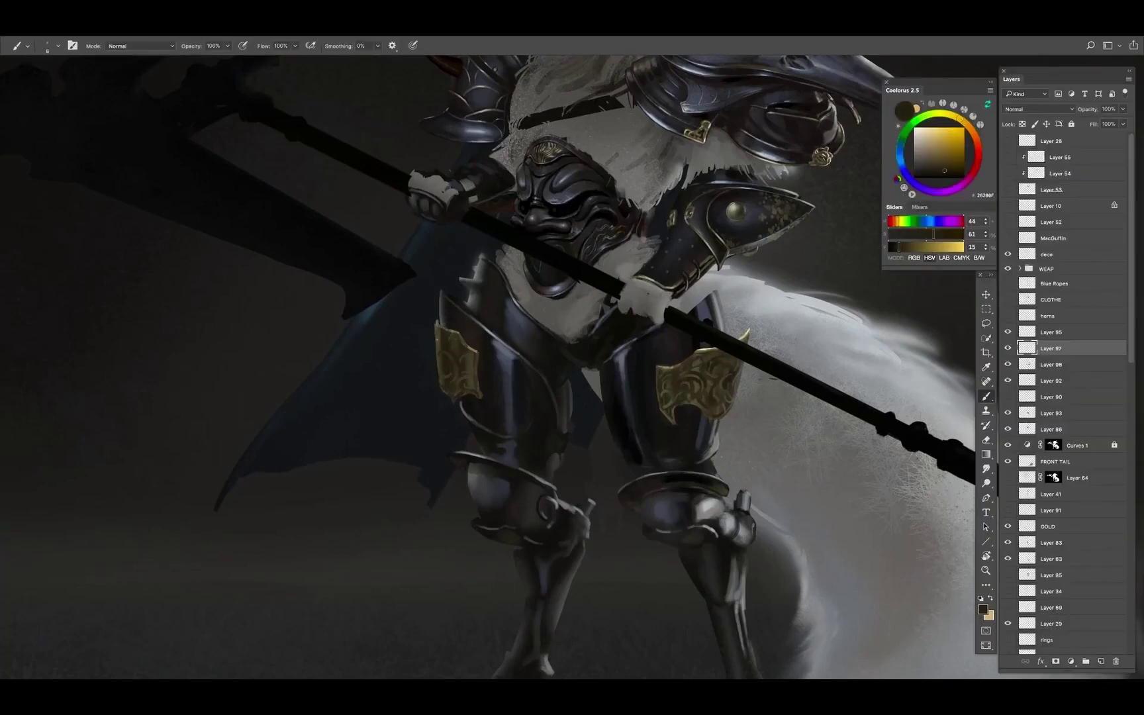
Sample more gold, dark brown and olive tones, then pick a light grey for the fur
{"action": "left_click", "coordinate": [438, 344], "text": "alt"}
{"action": "left_click", "coordinate": [437, 345], "text": "alt"}
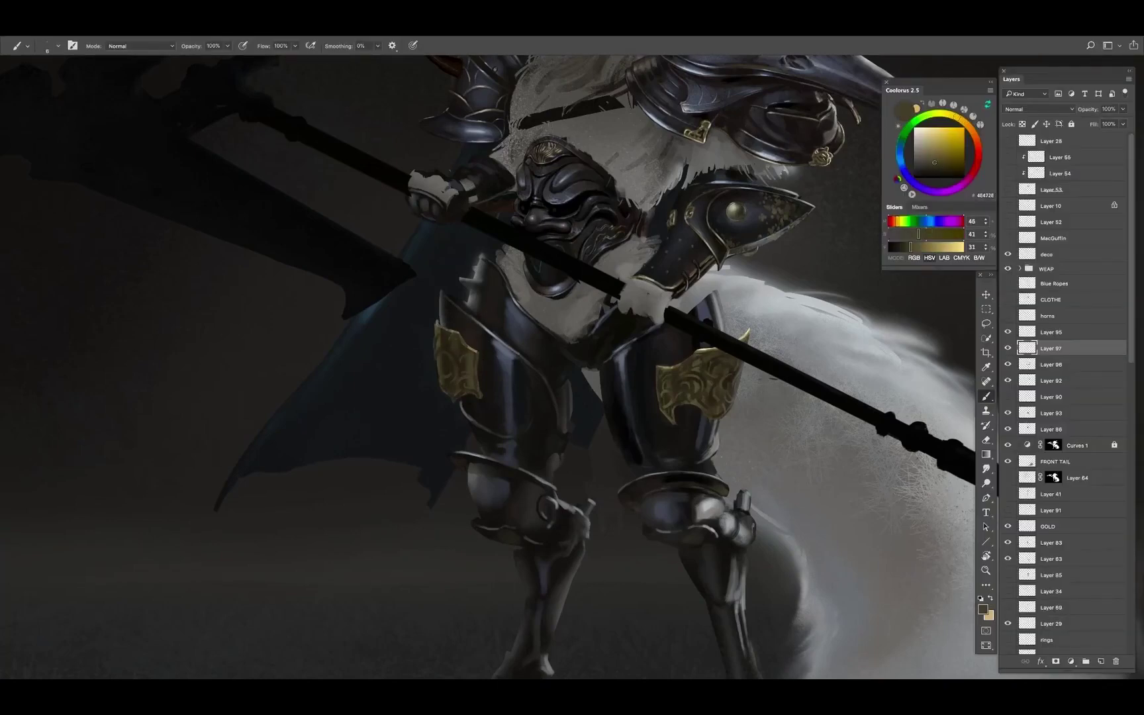
{"action": "left_click", "coordinate": [437, 345], "text": "alt"}
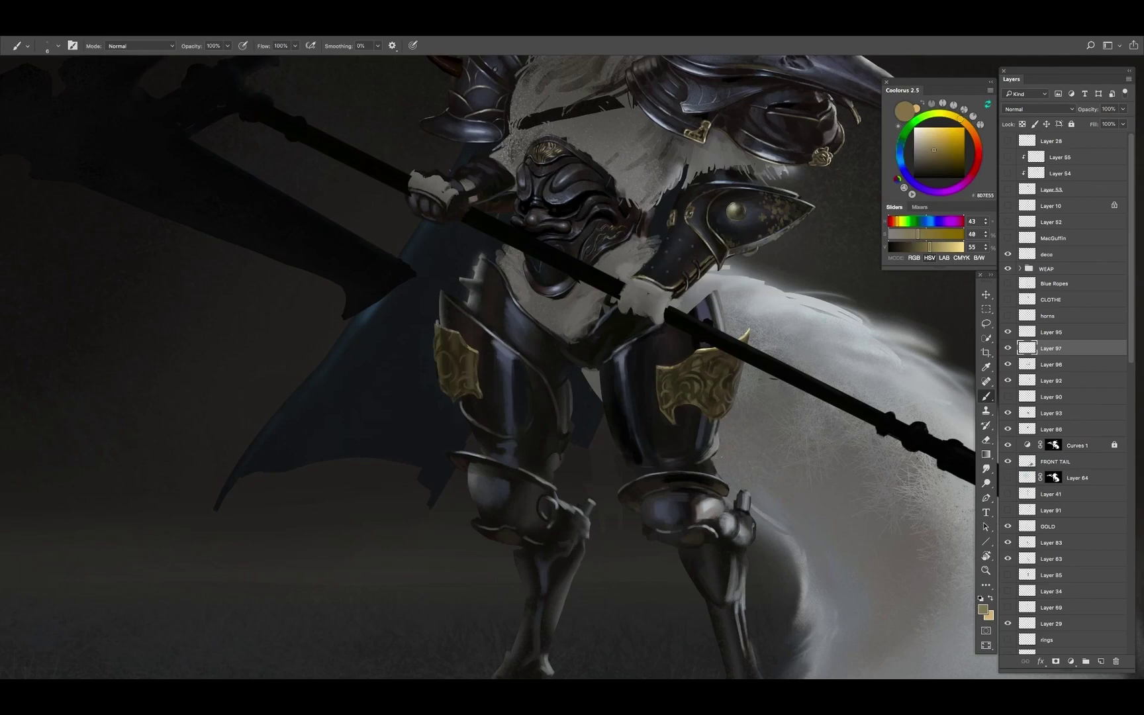
{"action": "left_click", "coordinate": [438, 345], "text": "alt"}
{"action": "left_click_drag", "start_coordinate": [609, 457], "coordinate": [599, 405]}
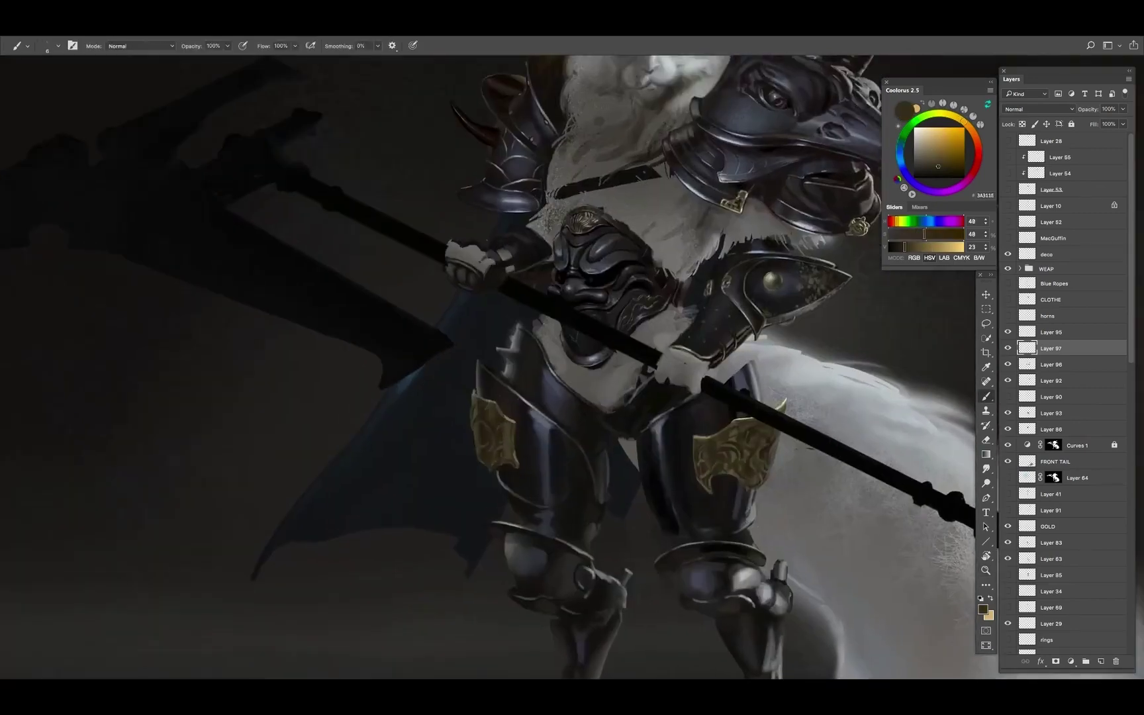
{"action": "left_click", "coordinate": [483, 431], "text": "alt"}
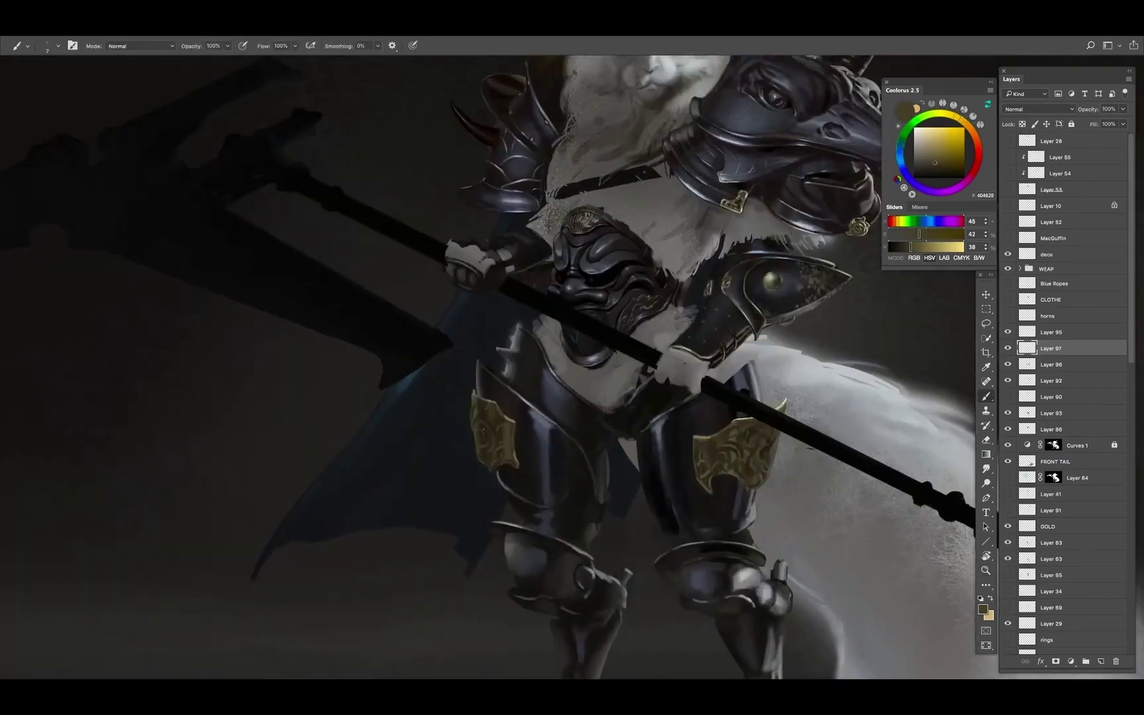
{"action": "left_click", "coordinate": [501, 421], "text": "alt"}
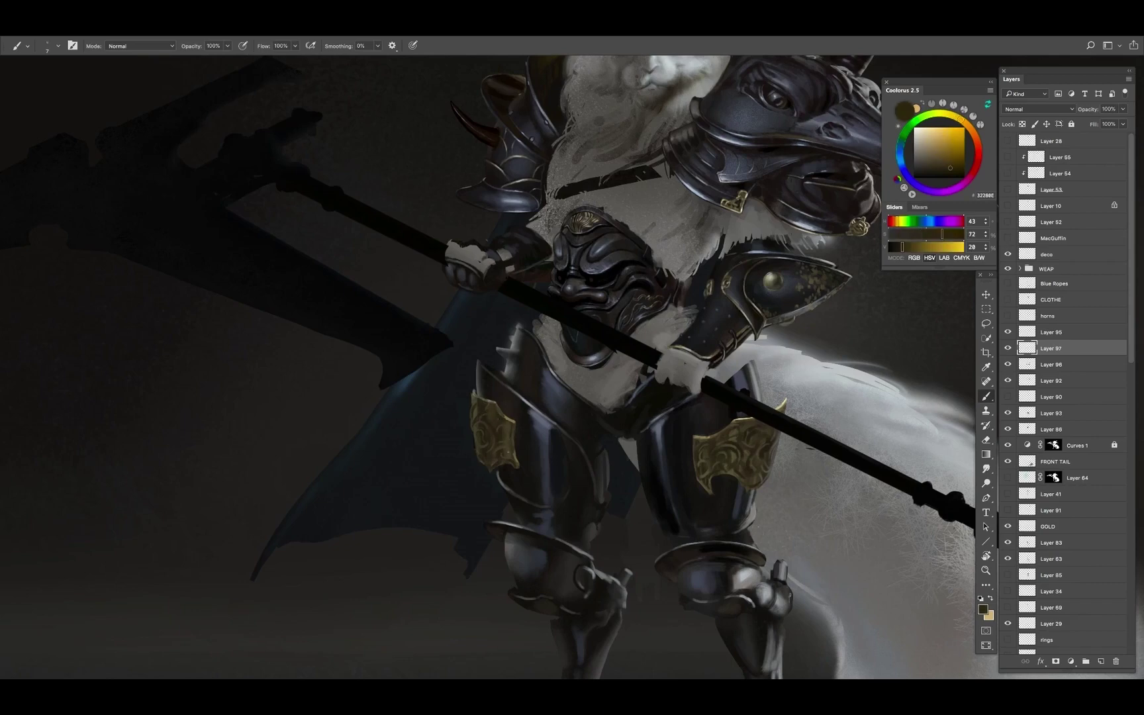
{"action": "left_click", "coordinate": [893, 233]}
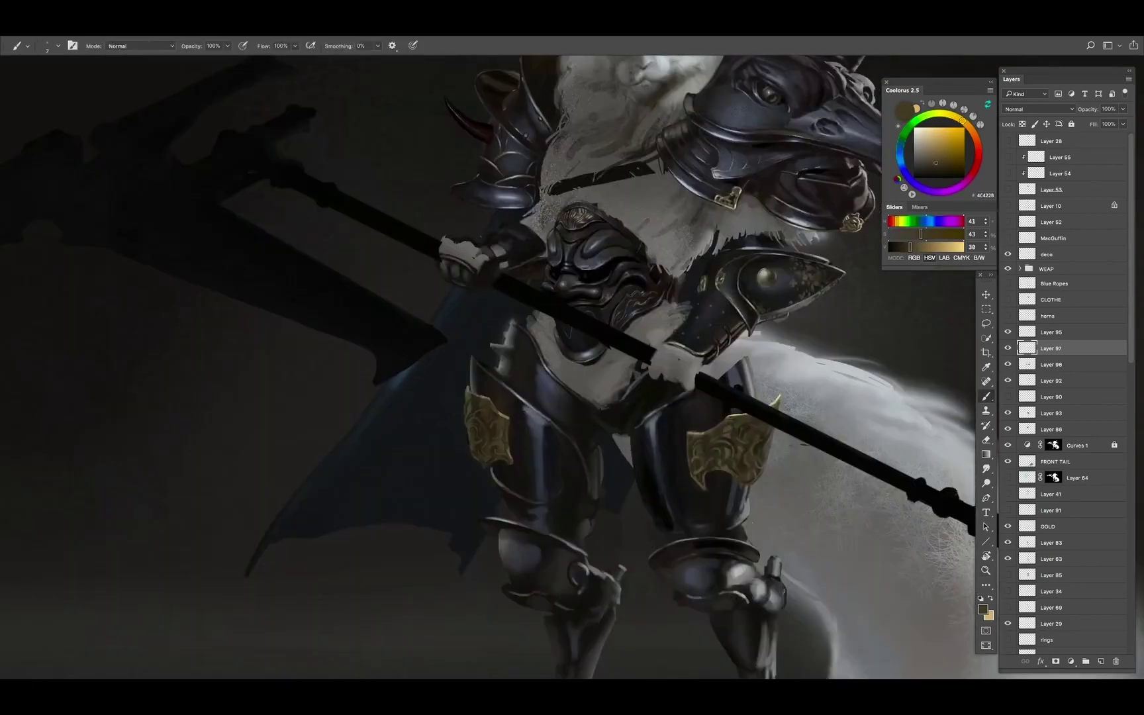
{"action": "scroll", "coordinate": [570, 357], "scroll_direction": "up", "scroll_amount": 3}
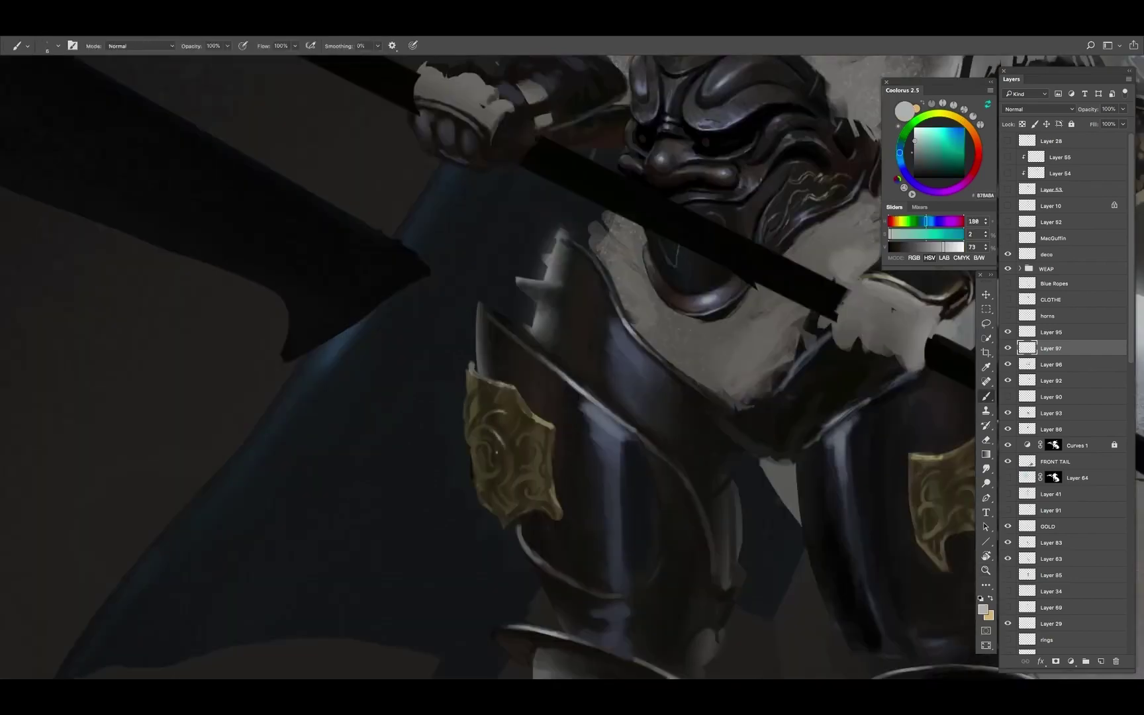
Zoom in on the right thigh's gold plate and sample a near-black from the armour
{"action": "key", "text": "z"}
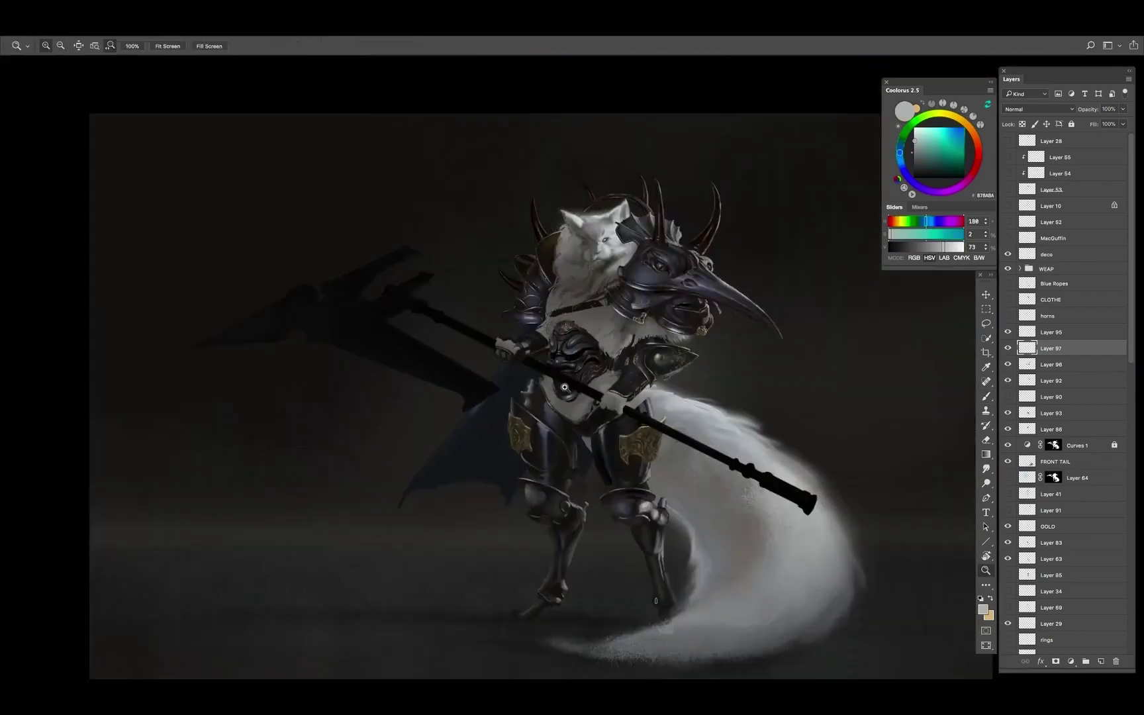
{"action": "left_click", "coordinate": [573, 450], "text": "alt"}
{"action": "left_click", "coordinate": [573, 451], "text": "alt"}
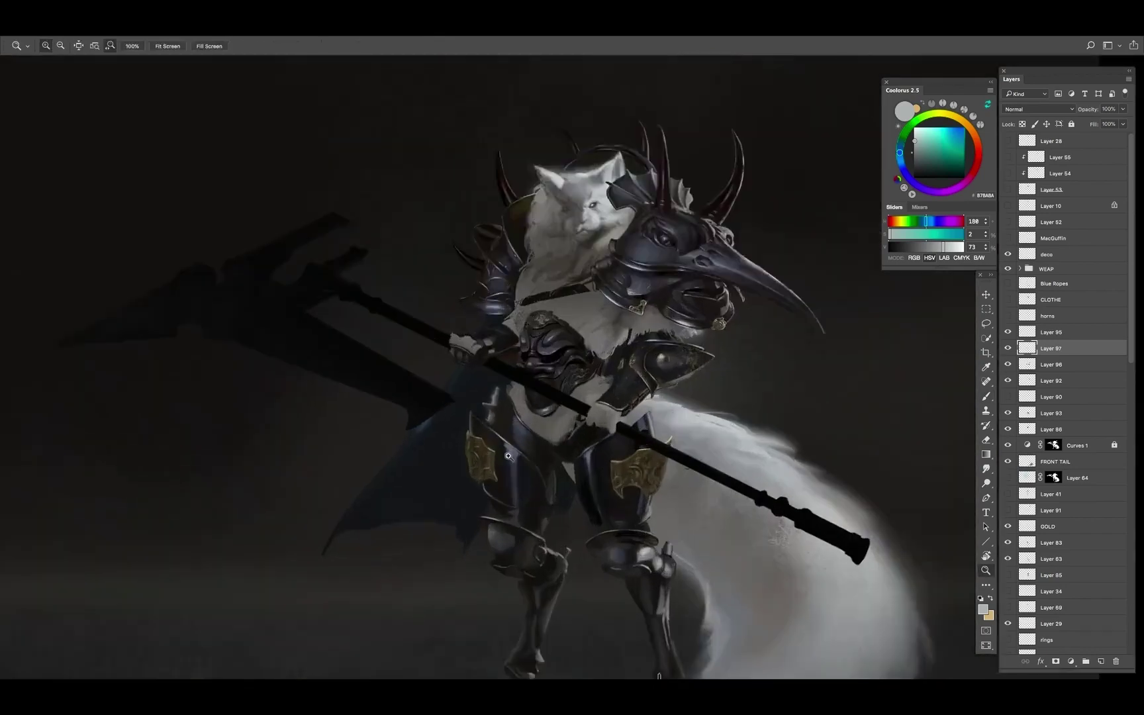
{"action": "left_click", "coordinate": [573, 450]}
{"action": "key", "text": "b"}
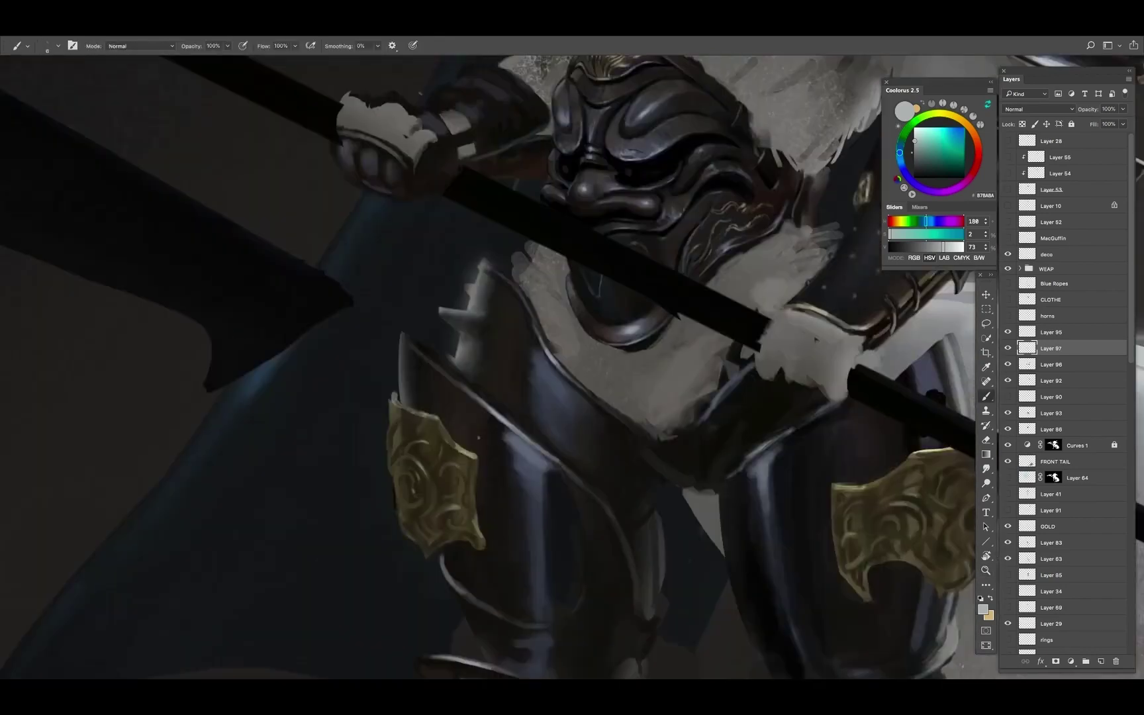
{"action": "left_click", "coordinate": [662, 265], "text": "alt"}
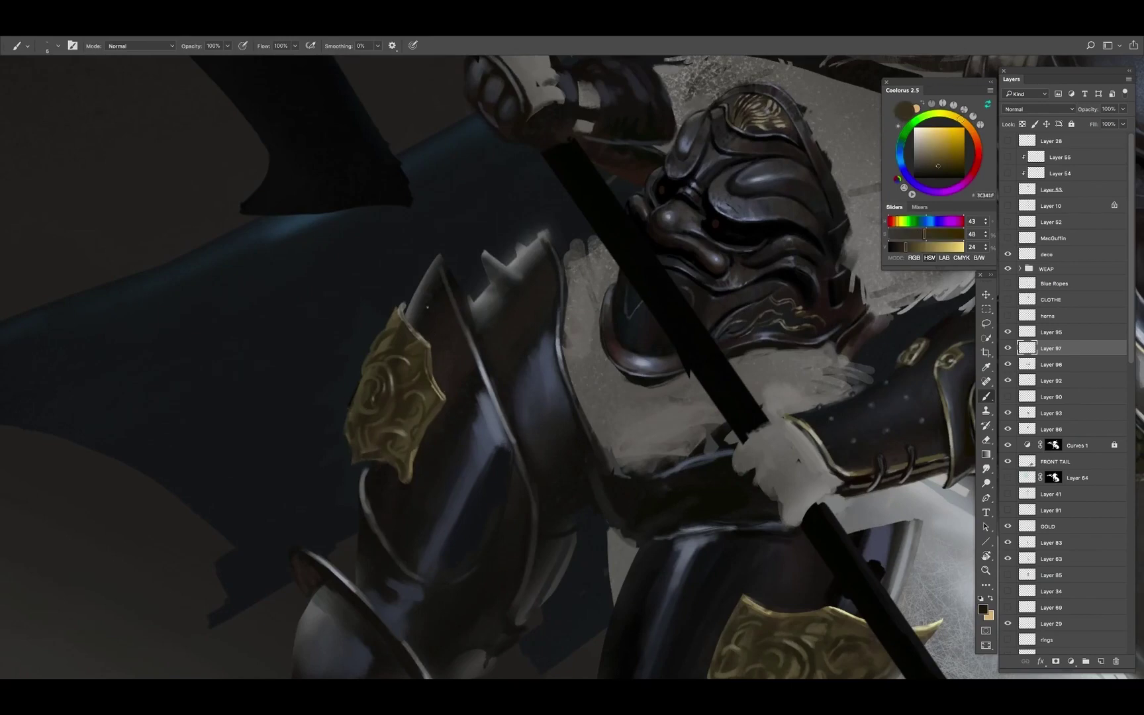
{"action": "left_click_drag", "start_coordinate": [417, 455], "coordinate": [605, 318]}
Paint a thin dark edge along the plate's upper-left side and a light gold highlight on top
{"action": "left_click", "coordinate": [604, 318], "text": "alt"}
{"action": "left_click", "coordinate": [654, 275], "text": "alt"}
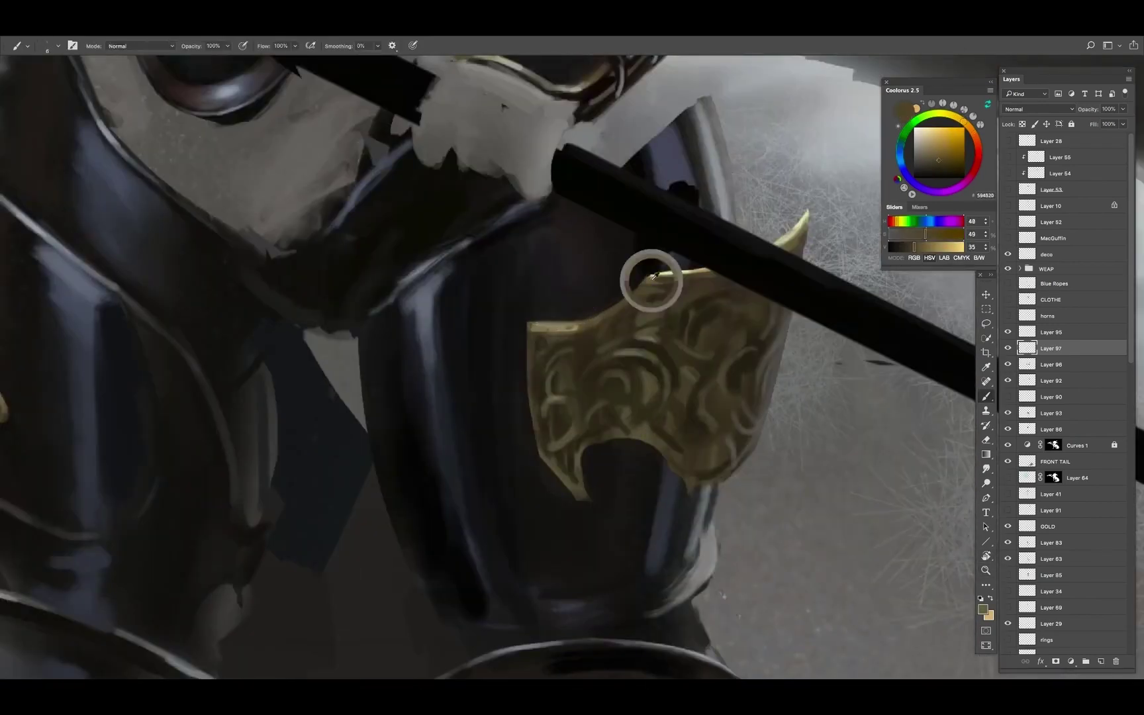
{"action": "mouse_move", "coordinate": [527, 327]}
{"action": "left_mouse_down"}
{"action": "mouse_move", "coordinate": [587, 325]}
{"action": "mouse_move", "coordinate": [649, 286]}
{"action": "left_mouse_up"}
{"action": "left_click", "coordinate": [653, 348], "text": "alt"}
{"action": "left_click", "coordinate": [662, 279], "text": "alt"}
{"action": "left_click_drag", "start_coordinate": [800, 237], "coordinate": [736, 265]}
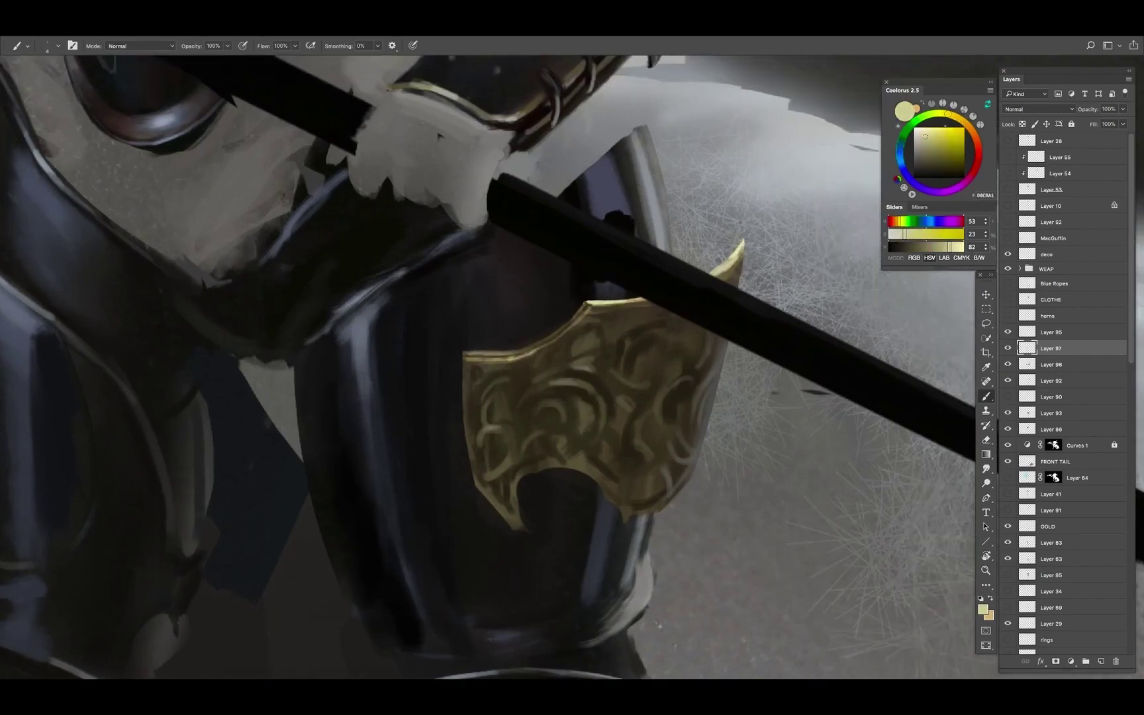
{"action": "left_click", "coordinate": [735, 265], "text": "alt"}
Delete Layer 97 and zoom out to view the whole figure
{"action": "key", "text": "z"}
{"action": "key", "text": "ctrl+0"}
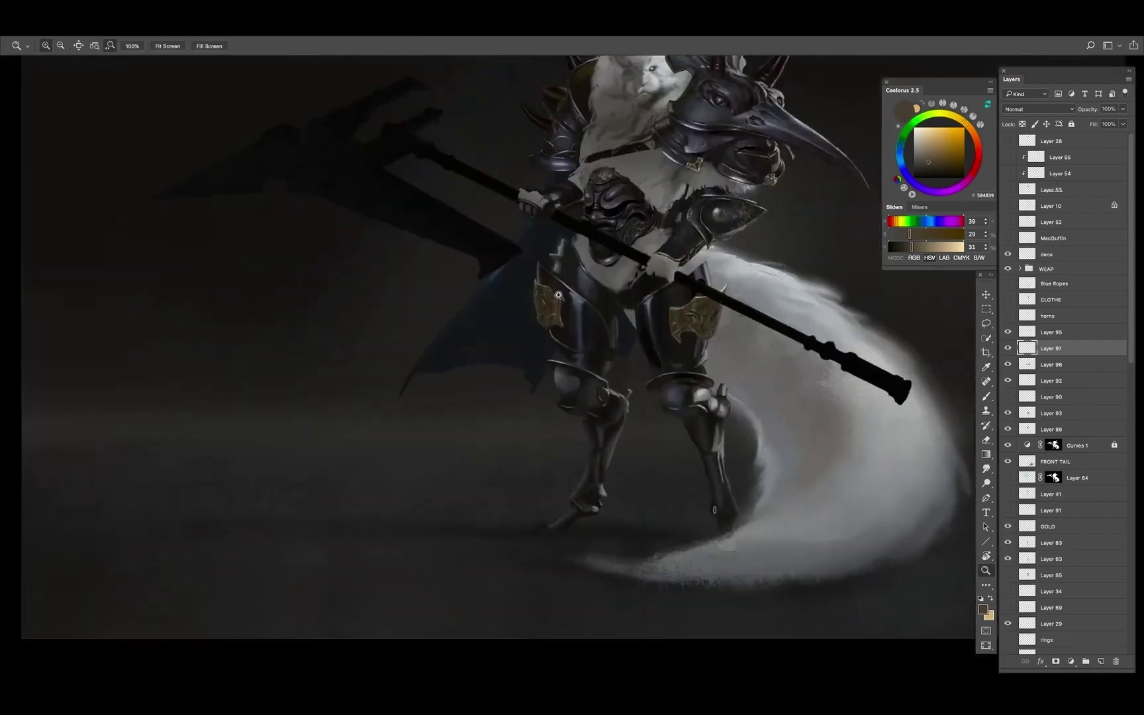
{"action": "left_click", "coordinate": [575, 383]}
{"action": "key", "text": "e"}
{"action": "key", "text": "Delete"}
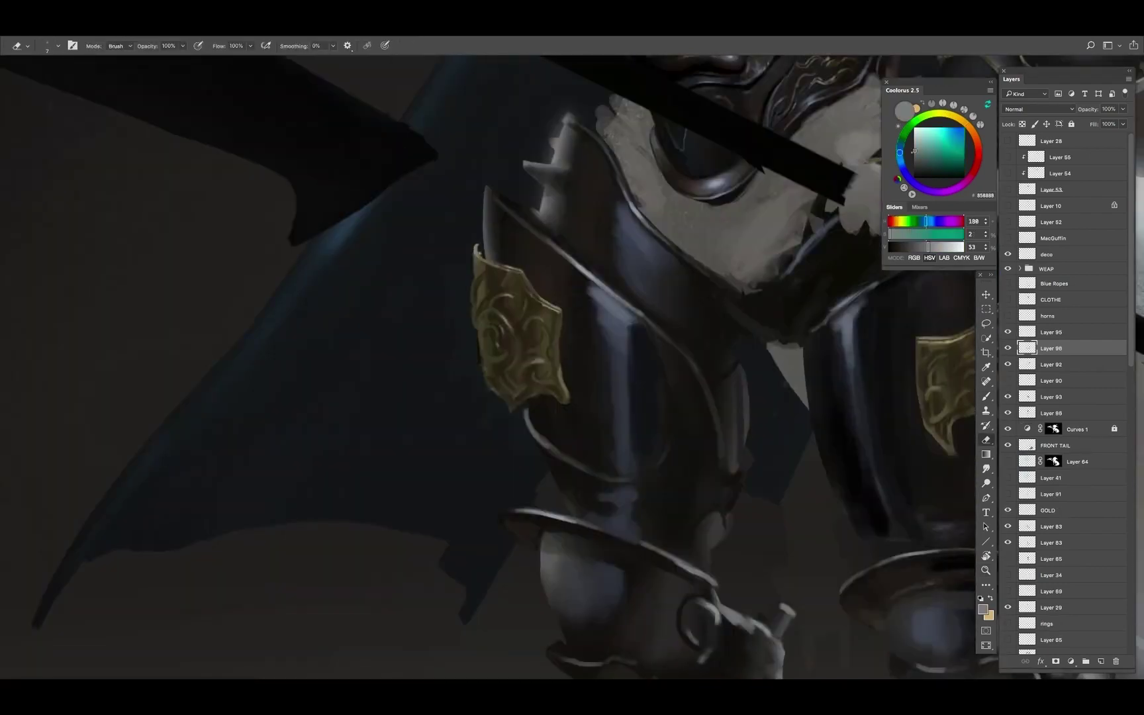
{"action": "key", "text": "z"}
{"action": "key", "text": "ctrl+0"}
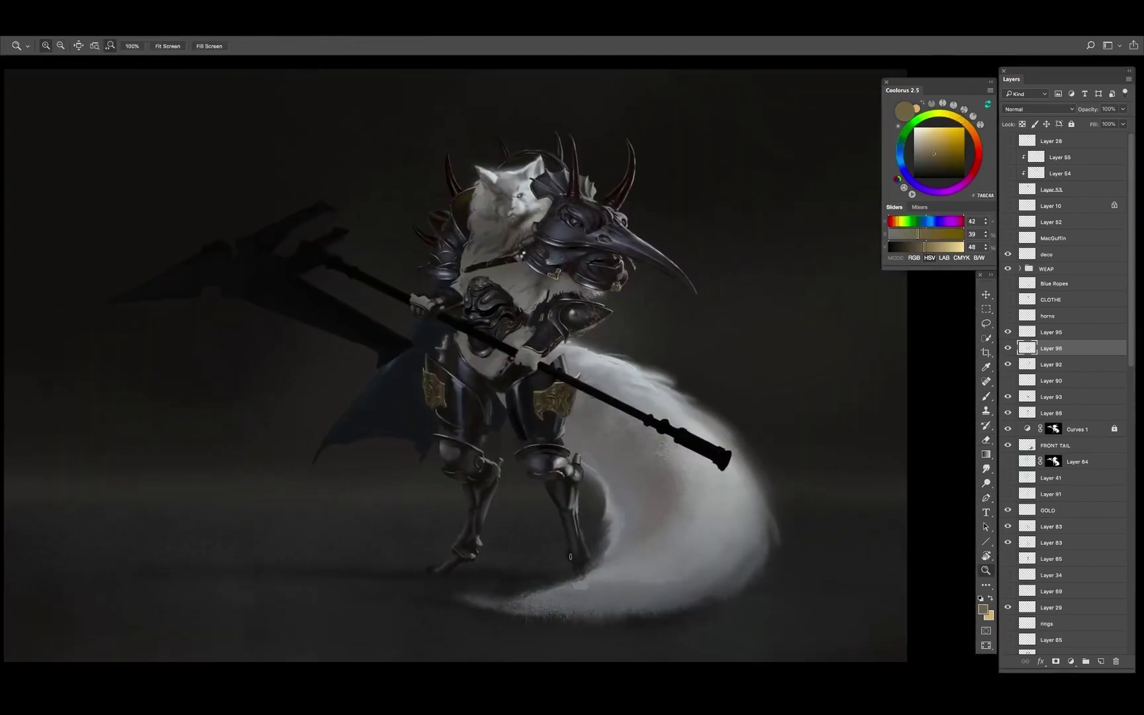
Flip the canvas horizontally, select Layer 93, and sample dark and mid grey colours with a smaller brush
{"action": "key", "text": "h"}
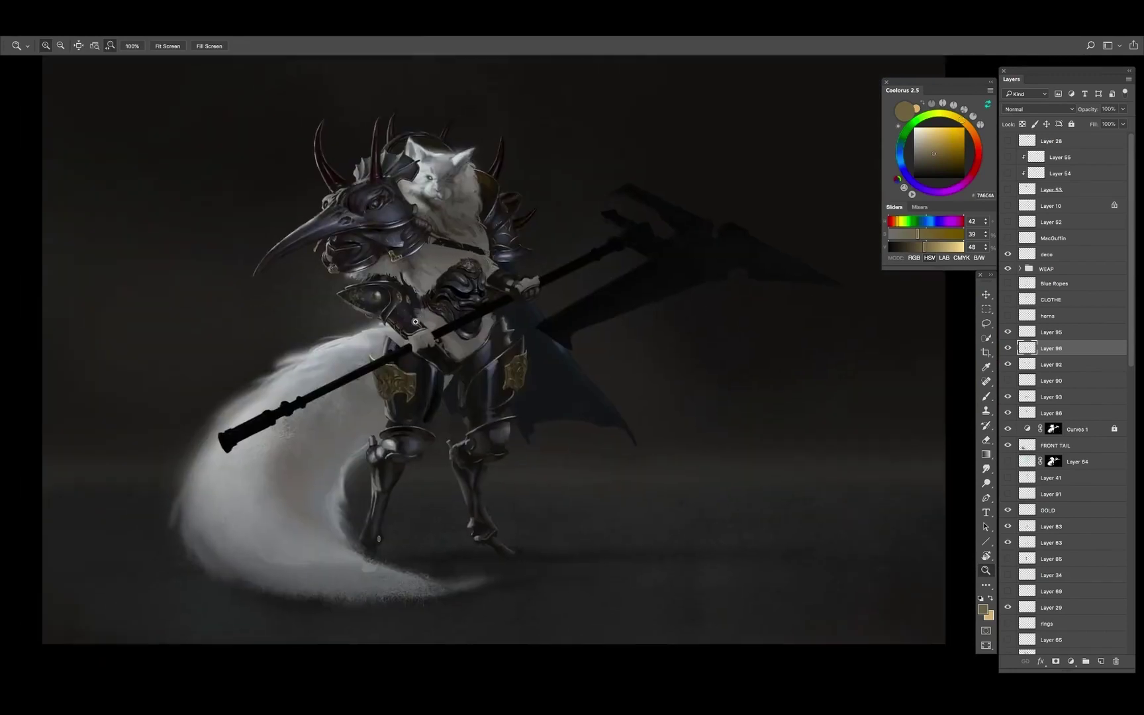
{"action": "key", "text": "b"}
{"action": "left_click", "coordinate": [437, 409], "text": "ctrl"}
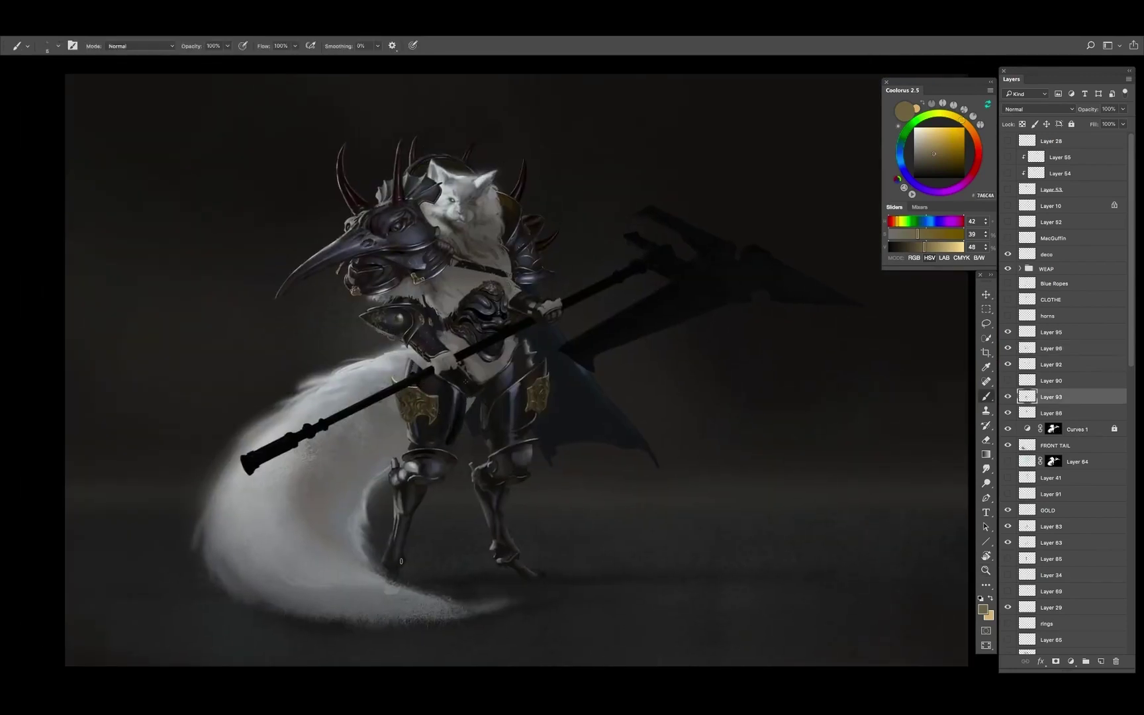
{"action": "left_click", "coordinate": [437, 409], "text": "alt"}
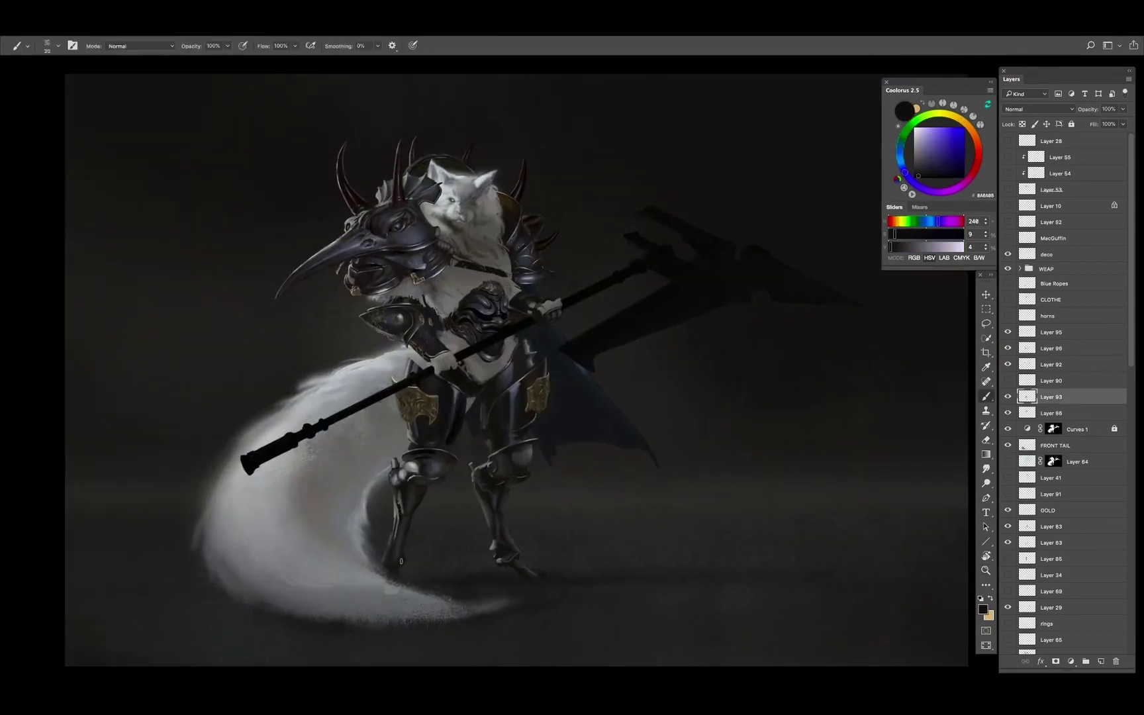
{"action": "left_click", "coordinate": [401, 560], "text": "alt"}
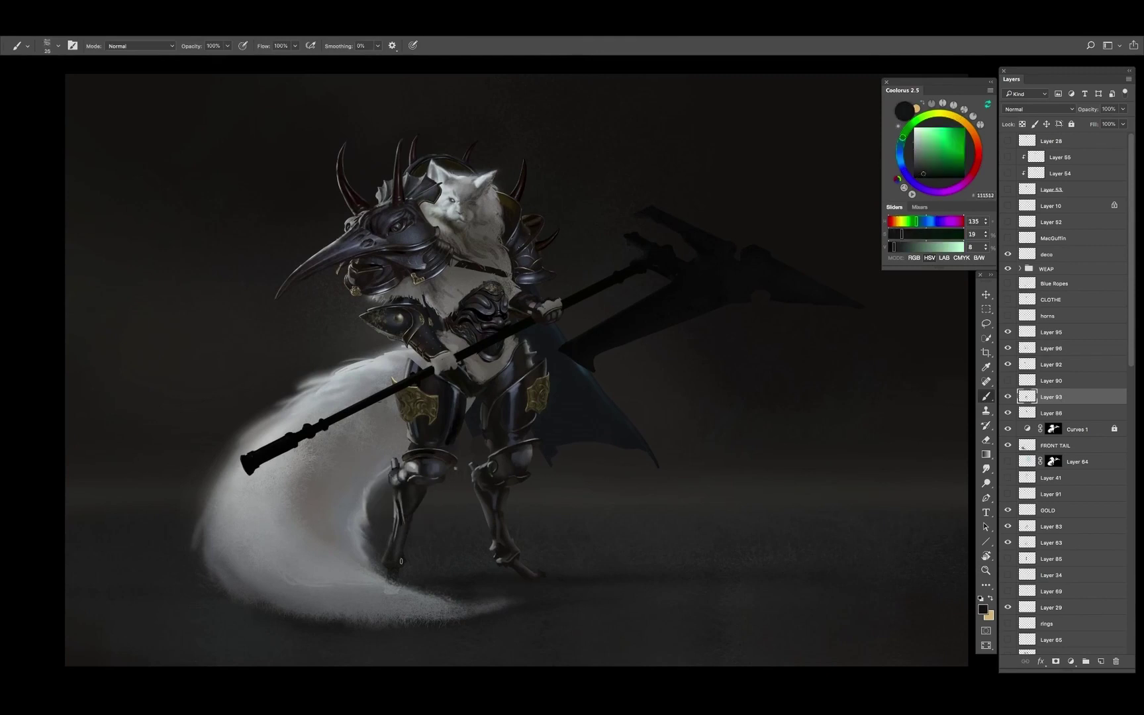
{"action": "key", "text": "bracketleft"}
{"action": "left_click", "coordinate": [491, 477], "text": "alt"}
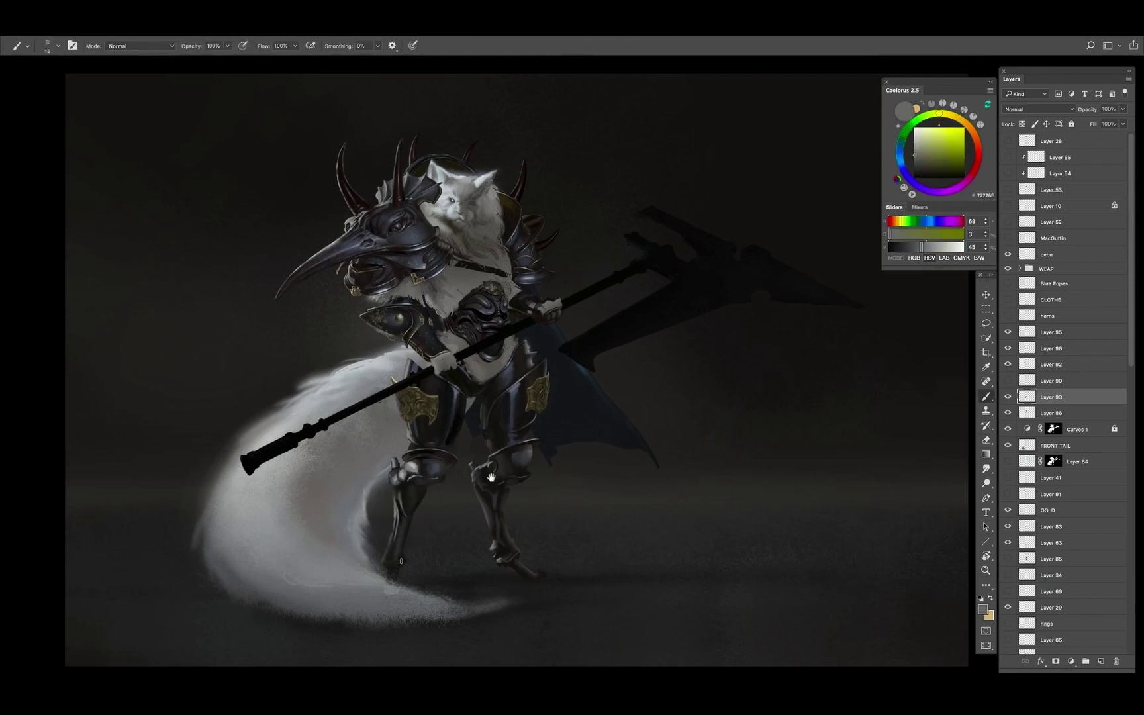
Zoom in on the torso and sample dark grey-blue, red and warm brown tones
{"action": "key", "text": "ctrl+plus"}
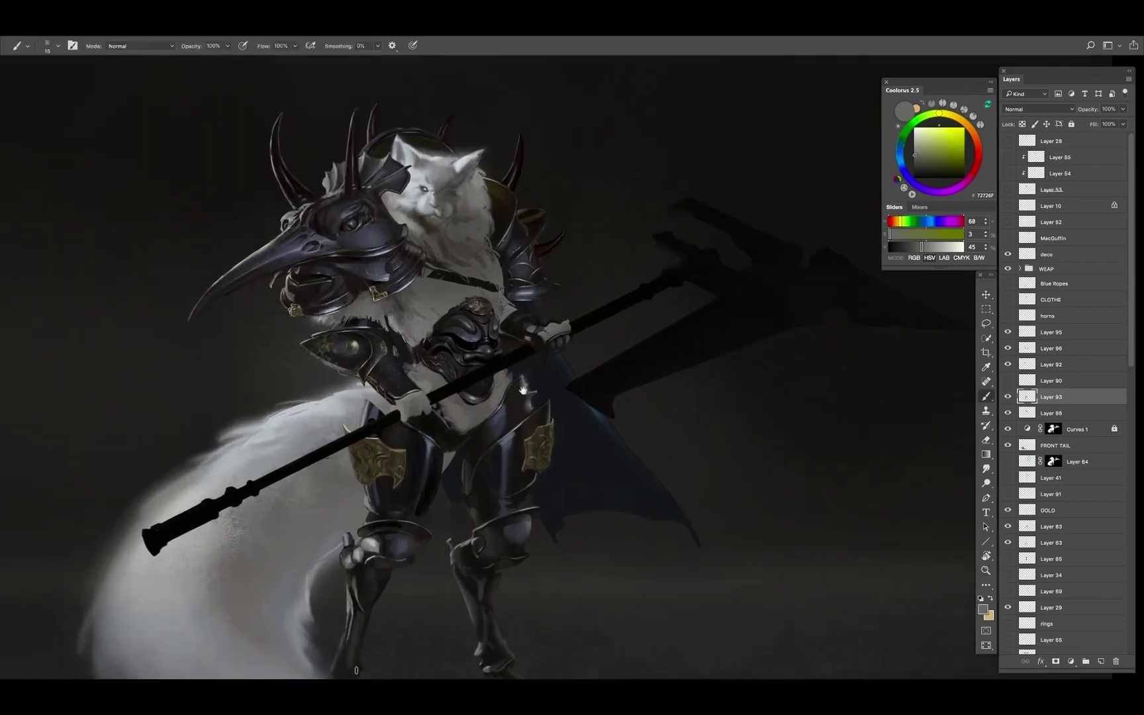
{"action": "key", "text": "ctrl+plus"}
{"action": "key", "text": "ctrl+minus"}
{"action": "key", "text": "bracketleft"}
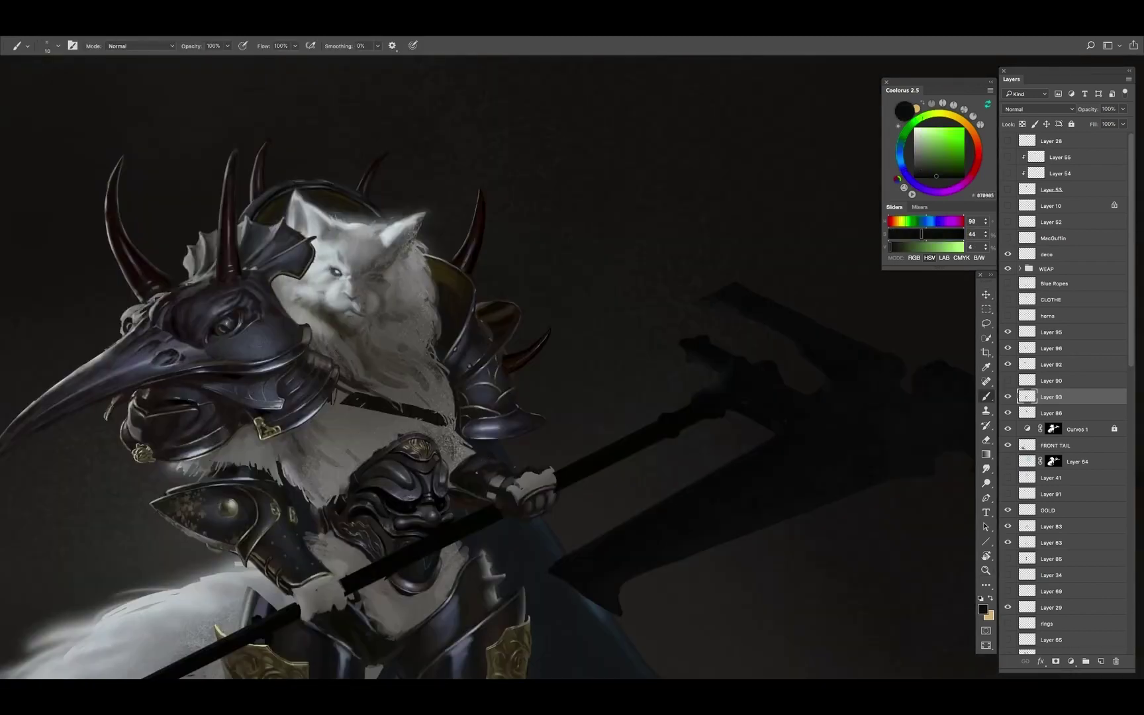
{"action": "key", "text": "bracketright"}
{"action": "key", "text": "bracketright"}
{"action": "key", "text": "bracketright"}
{"action": "left_click", "coordinate": [301, 538], "text": "alt"}
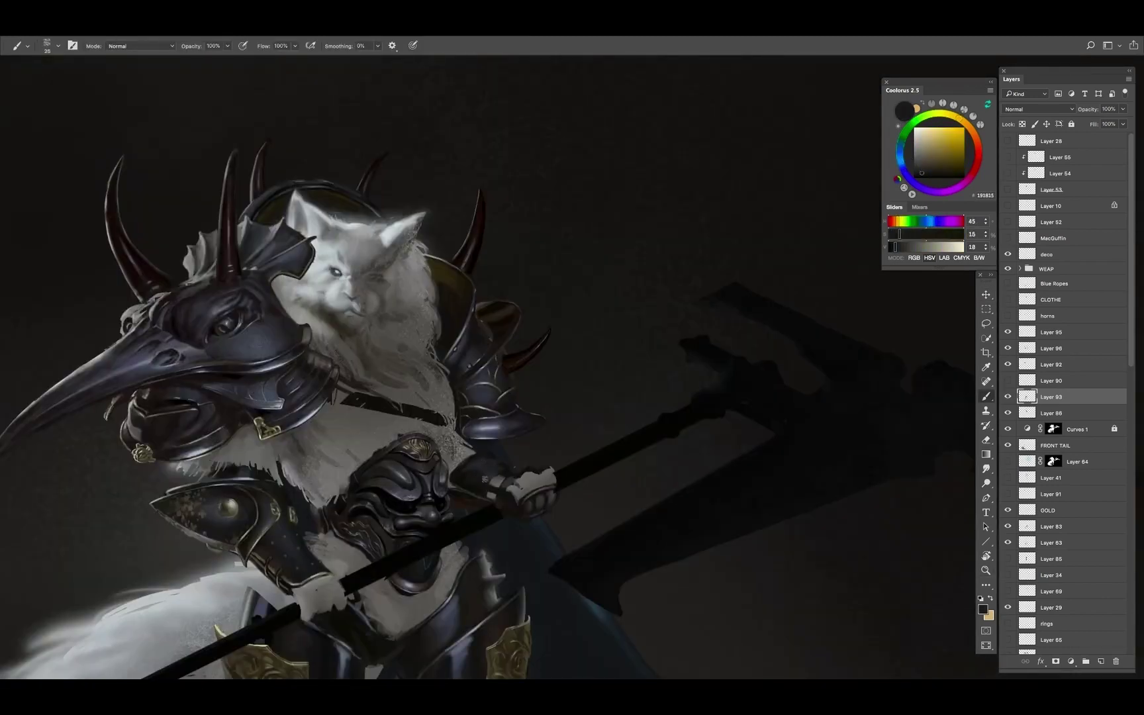
{"action": "left_click", "coordinate": [483, 477], "text": "alt"}
{"action": "left_click", "coordinate": [482, 461], "text": "alt"}
Shrink the brush and sample dark brown and dull gold tones near the hand
{"action": "key", "text": "bracketleft"}
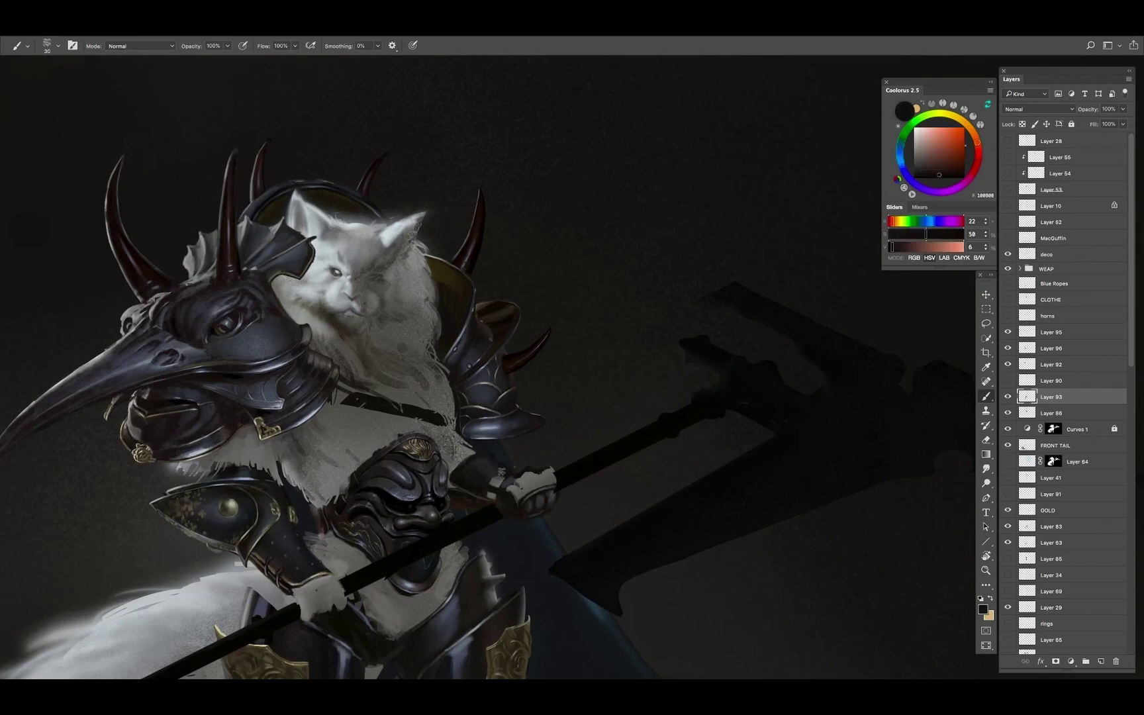
{"action": "left_click", "coordinate": [503, 471], "text": "alt"}
{"action": "left_click", "coordinate": [286, 580], "text": "alt"}
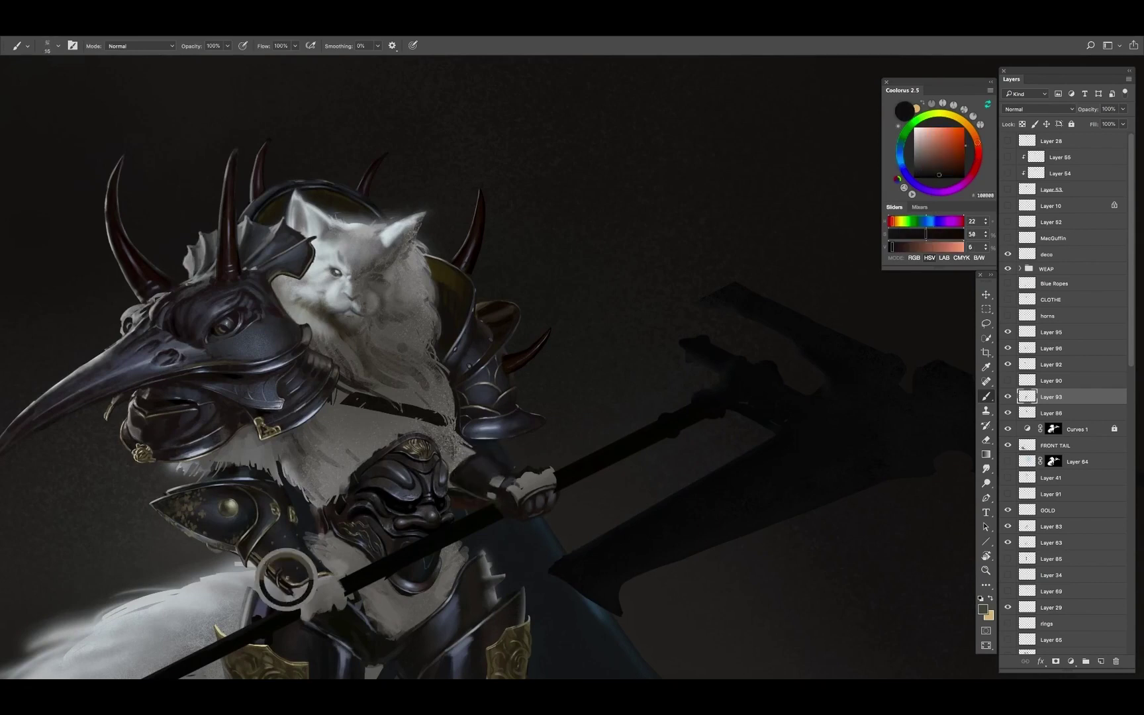
{"action": "key", "text": "bracketleft"}
{"action": "key", "text": "bracketleft"}
{"action": "left_click", "coordinate": [479, 489], "text": "alt"}
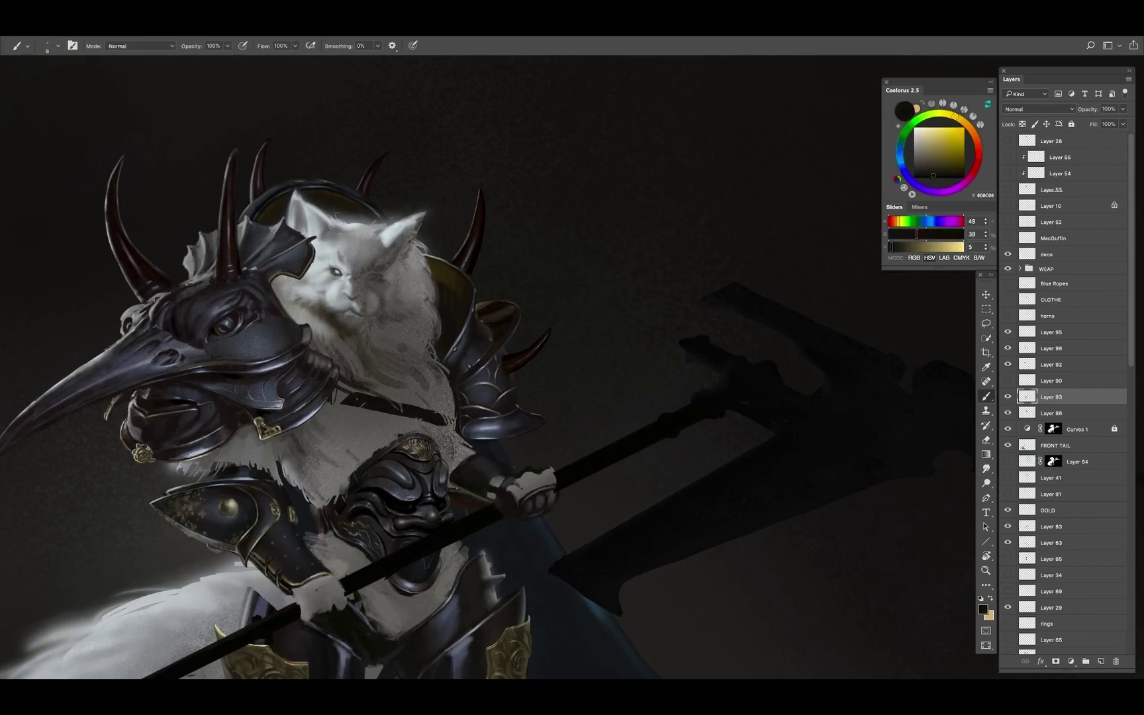
{"action": "left_click", "coordinate": [462, 491], "text": "alt"}
{"action": "left_click", "coordinate": [488, 496], "text": "alt"}
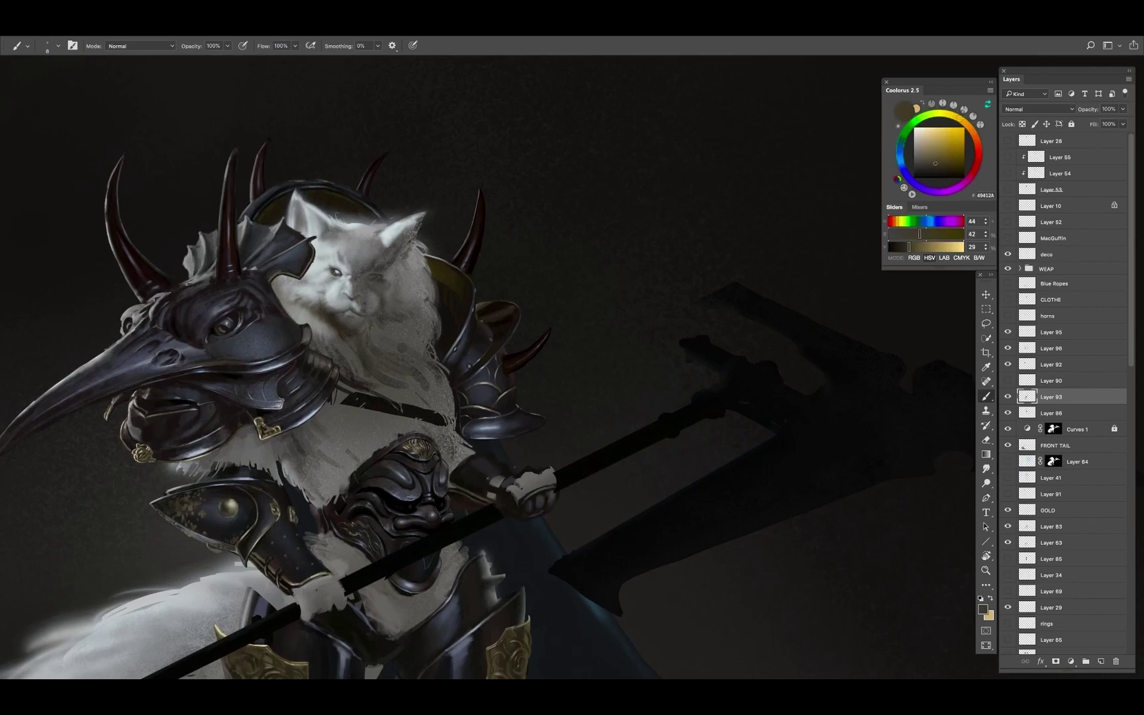
Sample the light fur colour plus dark olive, green-black and reddish tones near the paw
{"action": "left_click", "coordinate": [316, 574], "text": "alt"}
{"action": "key", "text": "bracketleft"}
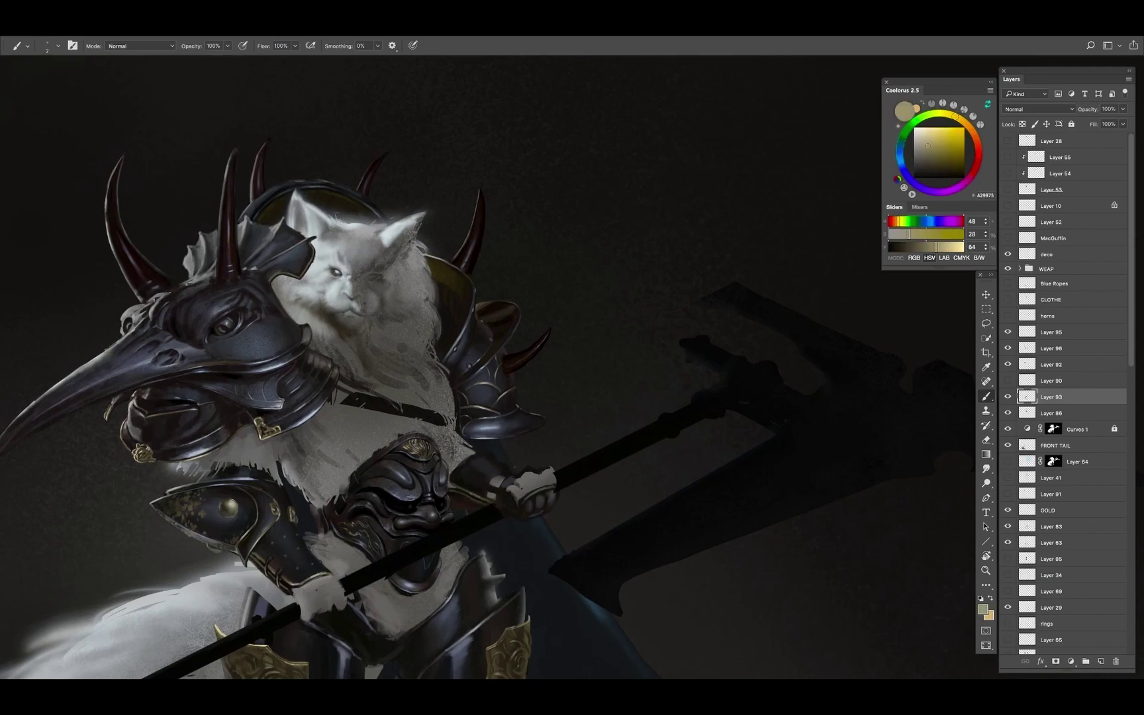
{"action": "left_click", "coordinate": [476, 487], "text": "alt"}
{"action": "left_click_drag", "start_coordinate": [495, 453], "coordinate": [503, 454]}
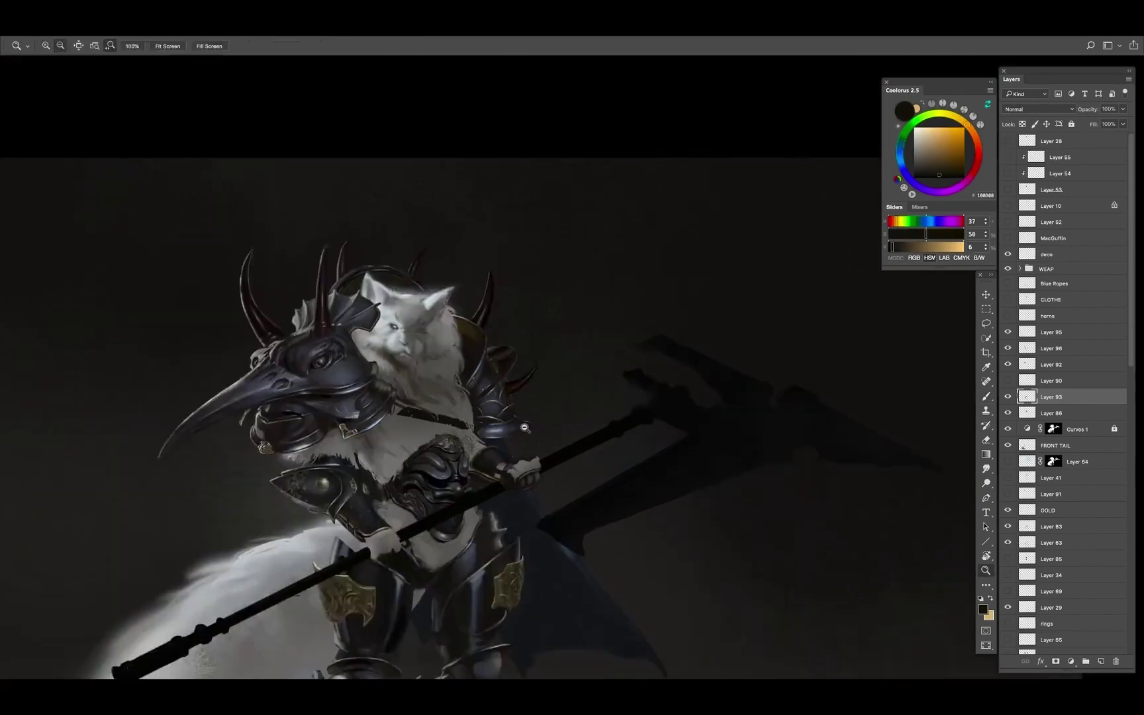
{"action": "key", "text": "bracketright"}
{"action": "key", "text": "bracketright"}
{"action": "key", "text": "bracketright"}
{"action": "left_click", "coordinate": [503, 454], "text": "alt"}
{"action": "left_click", "coordinate": [487, 483], "text": "alt"}
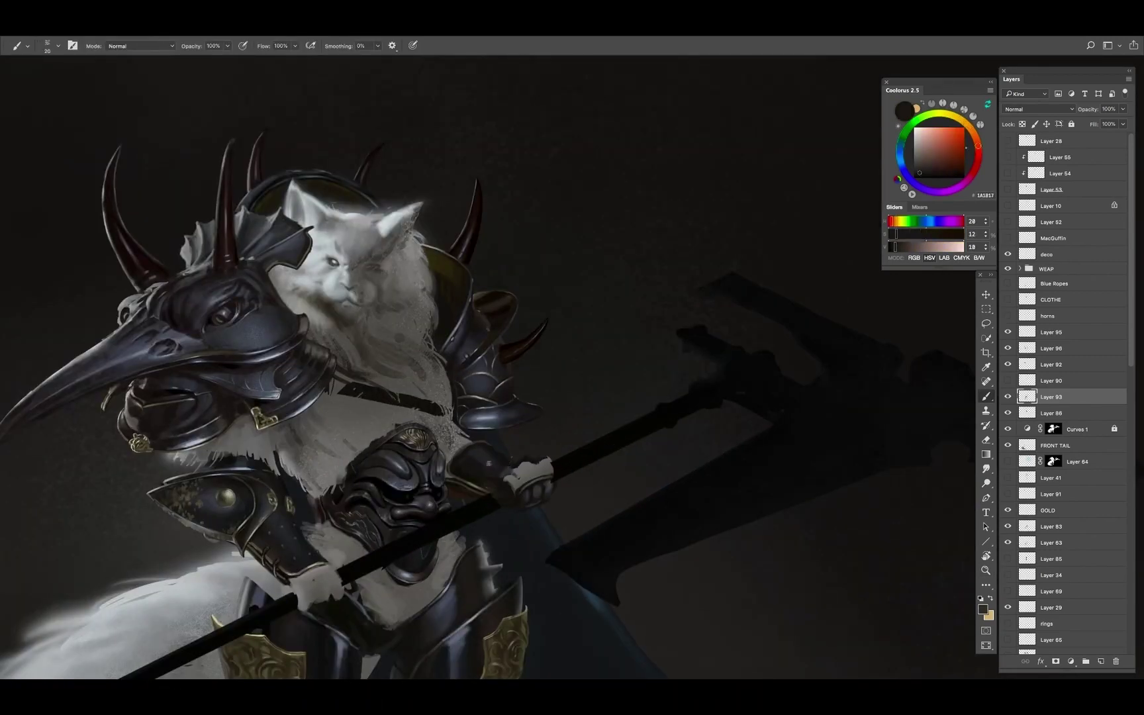
{"action": "left_click", "coordinate": [368, 507], "text": "alt"}
{"action": "left_click", "coordinate": [488, 447], "text": "alt"}
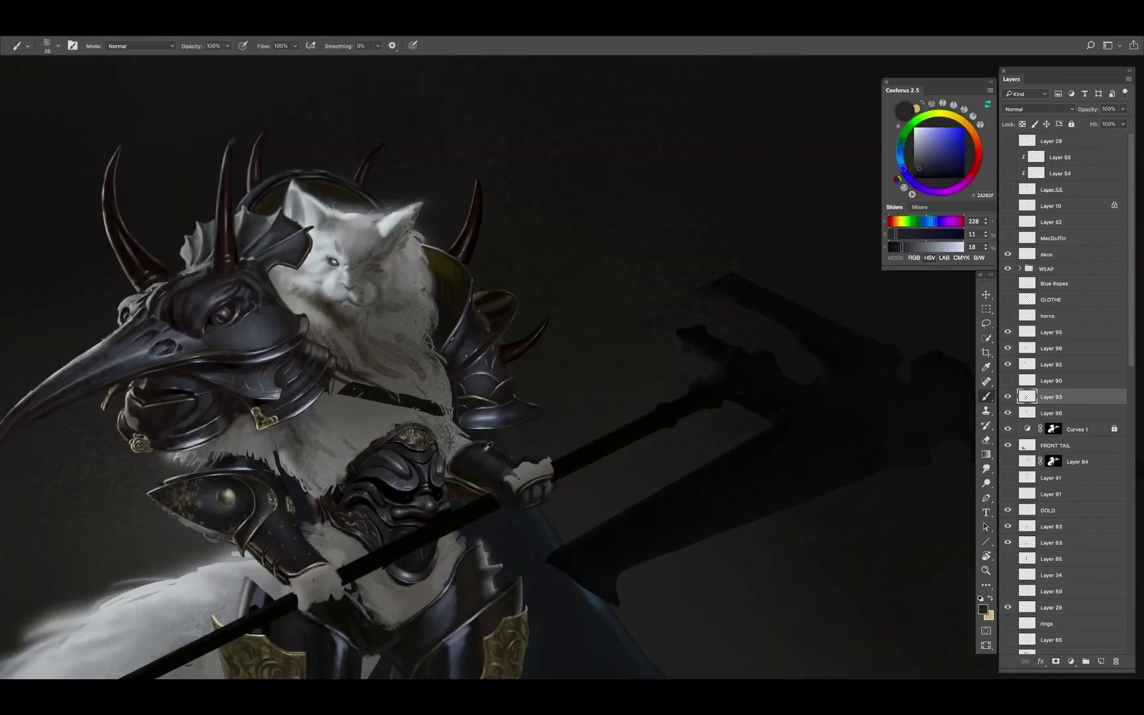
{"action": "left_click", "coordinate": [471, 463], "text": "alt"}
Paint grey fur strokes over the paw on the staff, resampling its muted olive-grey
{"action": "left_click", "coordinate": [501, 492], "text": "alt"}
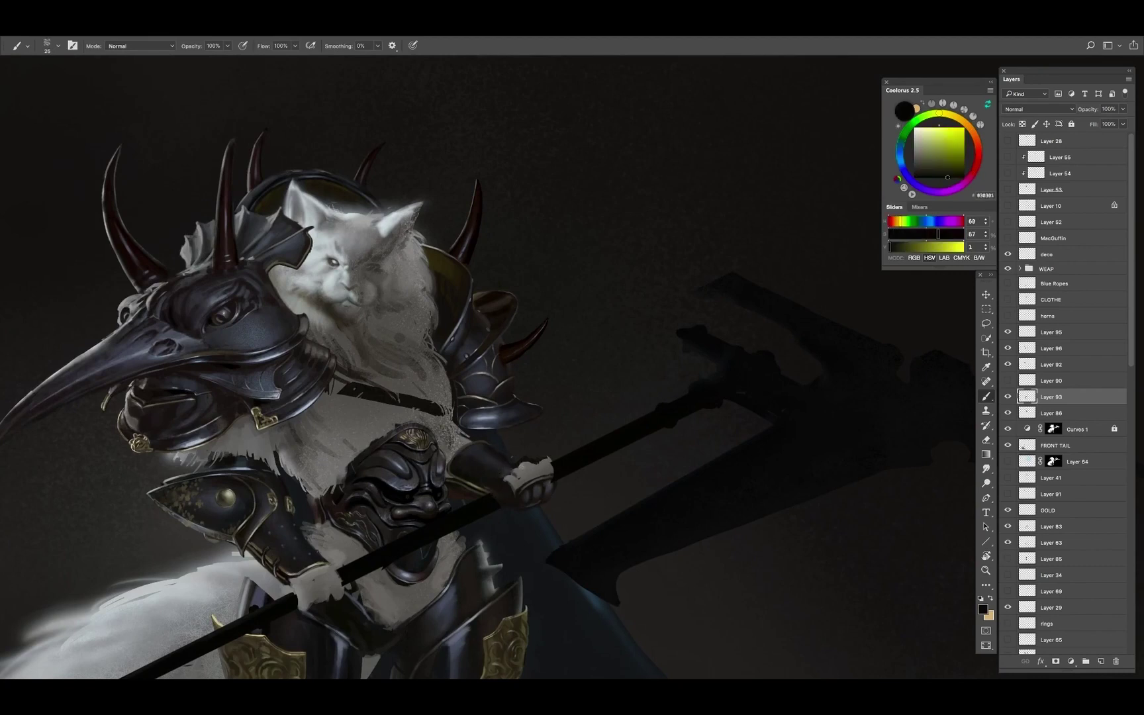
{"action": "left_click", "coordinate": [527, 490], "text": "alt"}
{"action": "left_click_drag", "start_coordinate": [527, 490], "coordinate": [546, 467]}
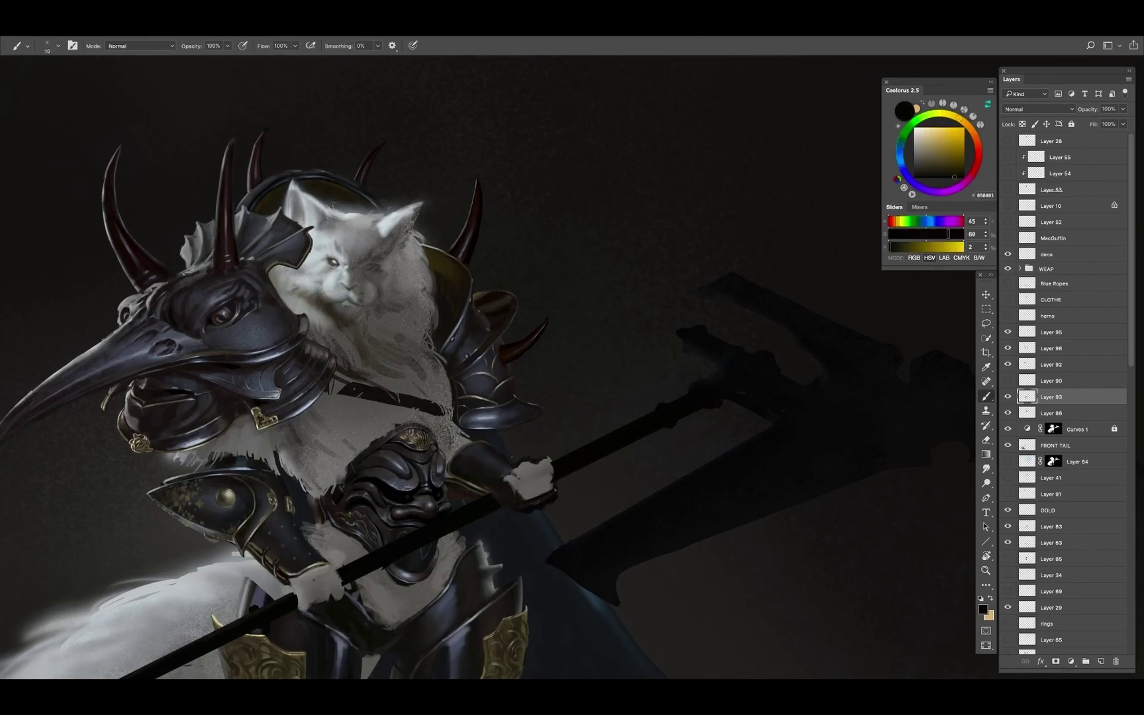
{"action": "left_click", "coordinate": [549, 480], "text": "alt"}
{"action": "left_click", "coordinate": [546, 490], "text": "alt"}
{"action": "left_click", "coordinate": [543, 502], "text": "alt"}
{"action": "key", "text": "bracketleft"}
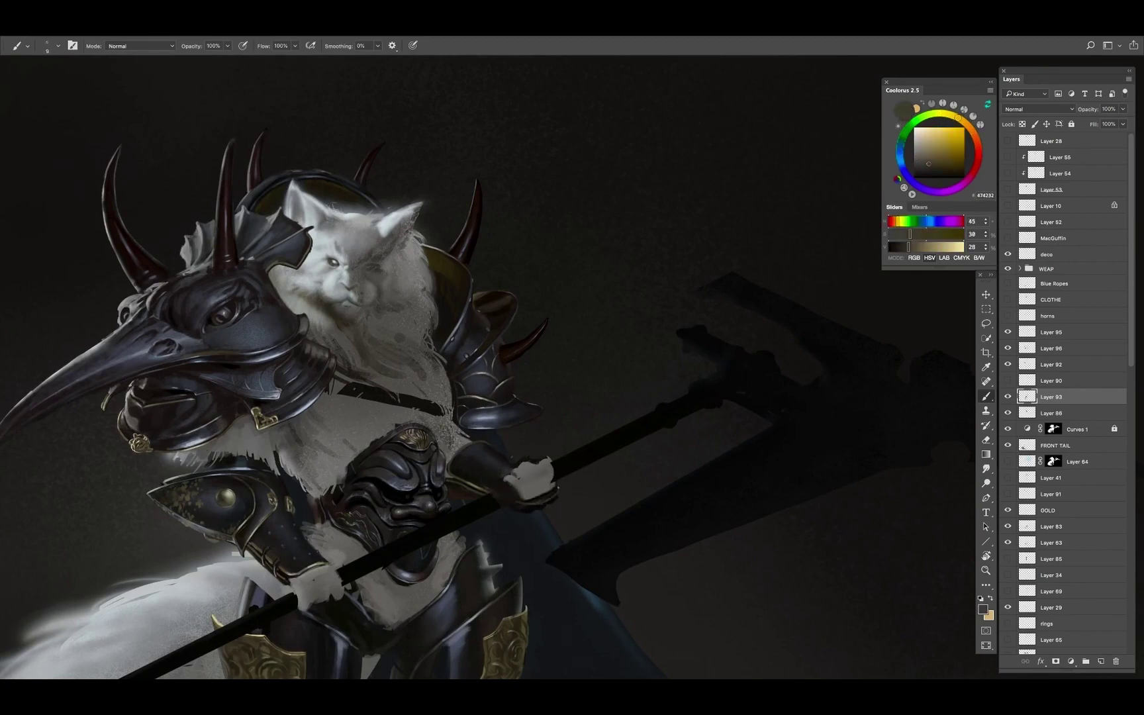
{"action": "left_click", "coordinate": [543, 493], "text": "alt"}
Recentre the view on the paw, sample blue-grey tones, and zoom out to the whole figure
{"action": "left_click_drag", "start_coordinate": [523, 464], "coordinate": [578, 442]}
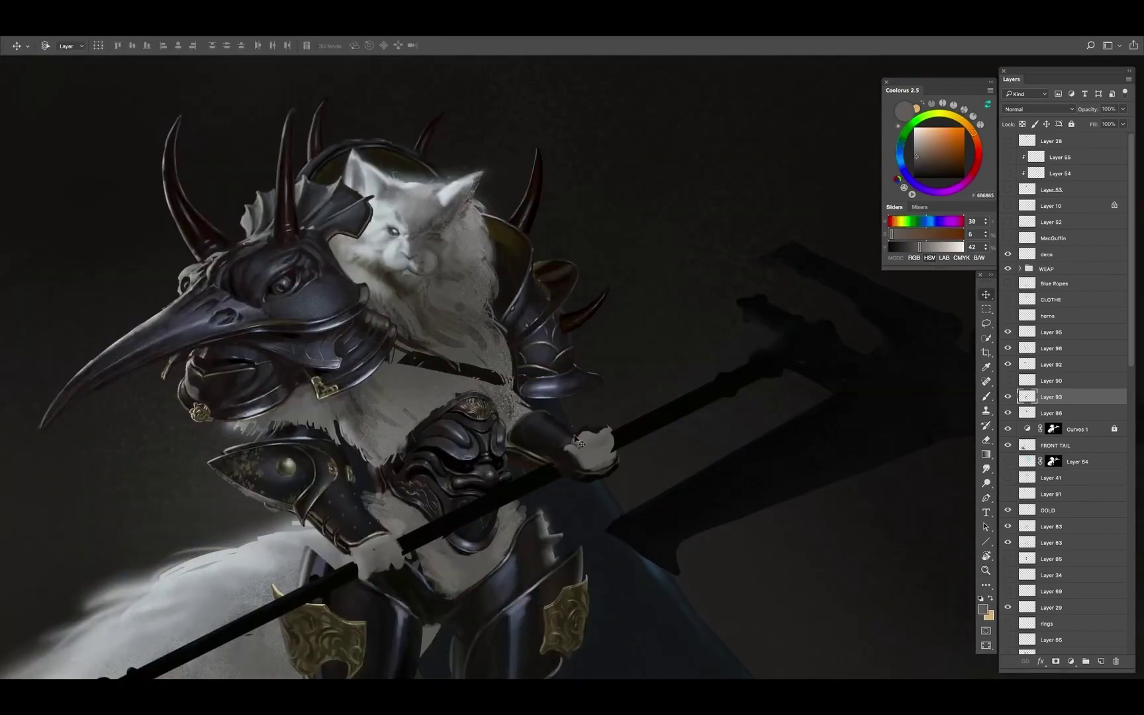
{"action": "key", "text": "z"}
{"action": "left_click", "coordinate": [586, 438], "text": "alt"}
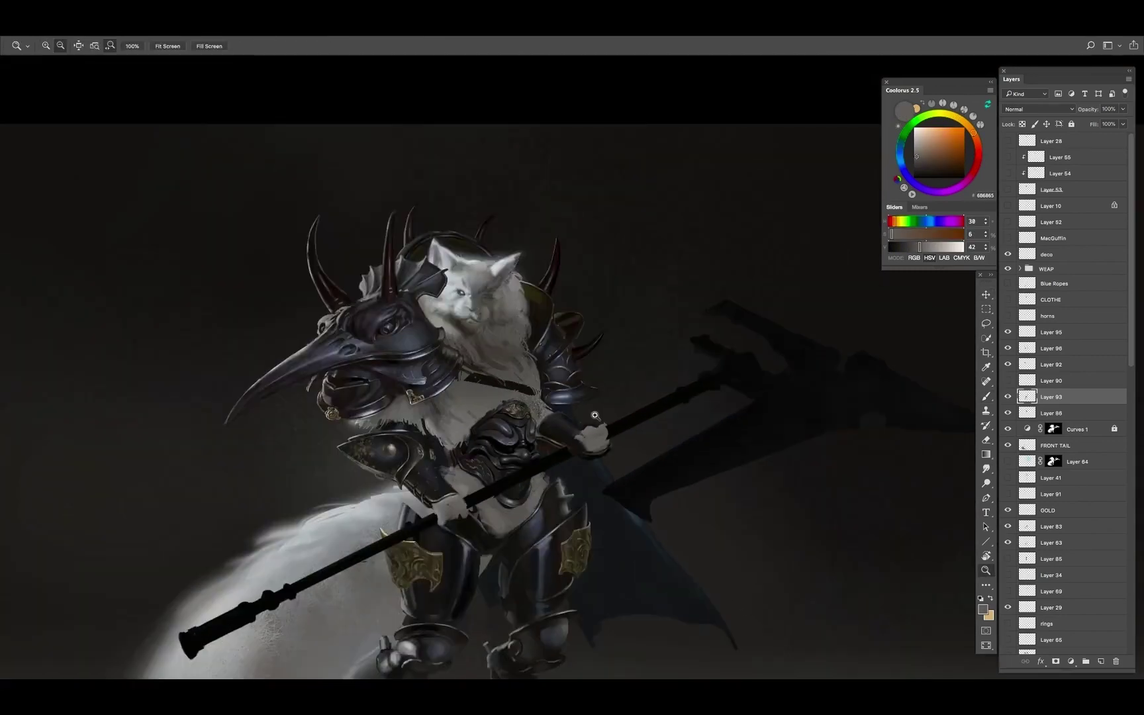
{"action": "left_click", "coordinate": [594, 417]}
{"action": "left_click", "coordinate": [616, 397], "text": "alt"}
{"action": "left_click", "coordinate": [637, 393]}
{"action": "key", "text": "b"}
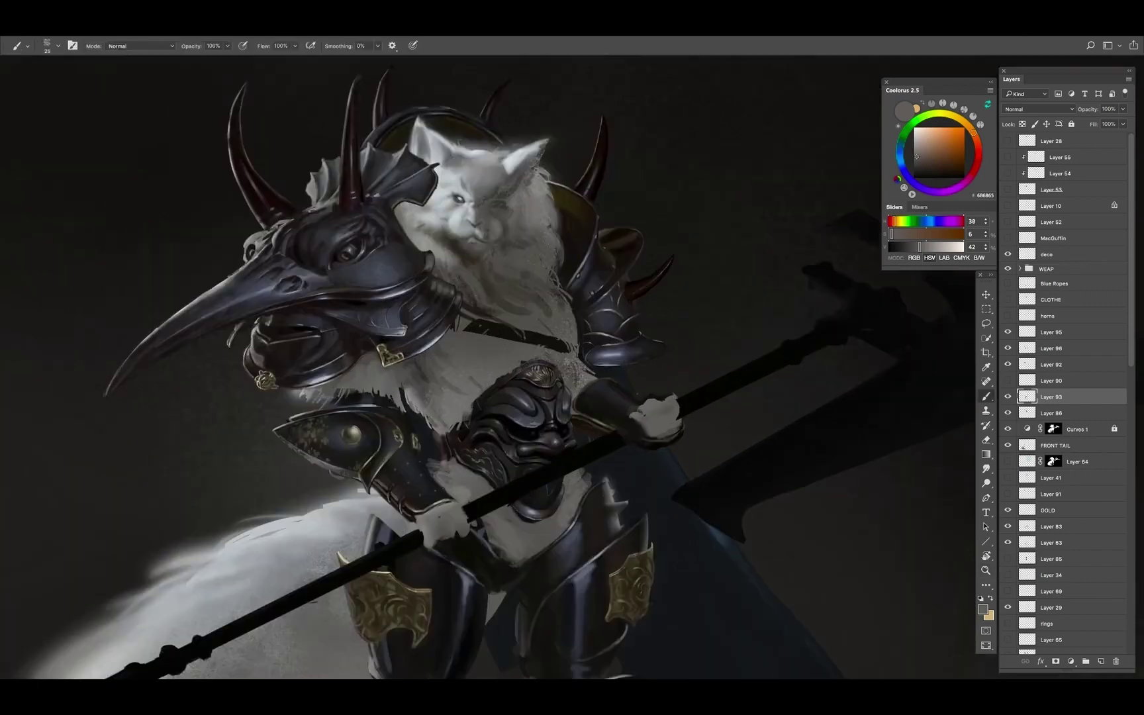
{"action": "left_click", "coordinate": [530, 338], "text": "alt"}
{"action": "left_click", "coordinate": [541, 340], "text": "alt"}
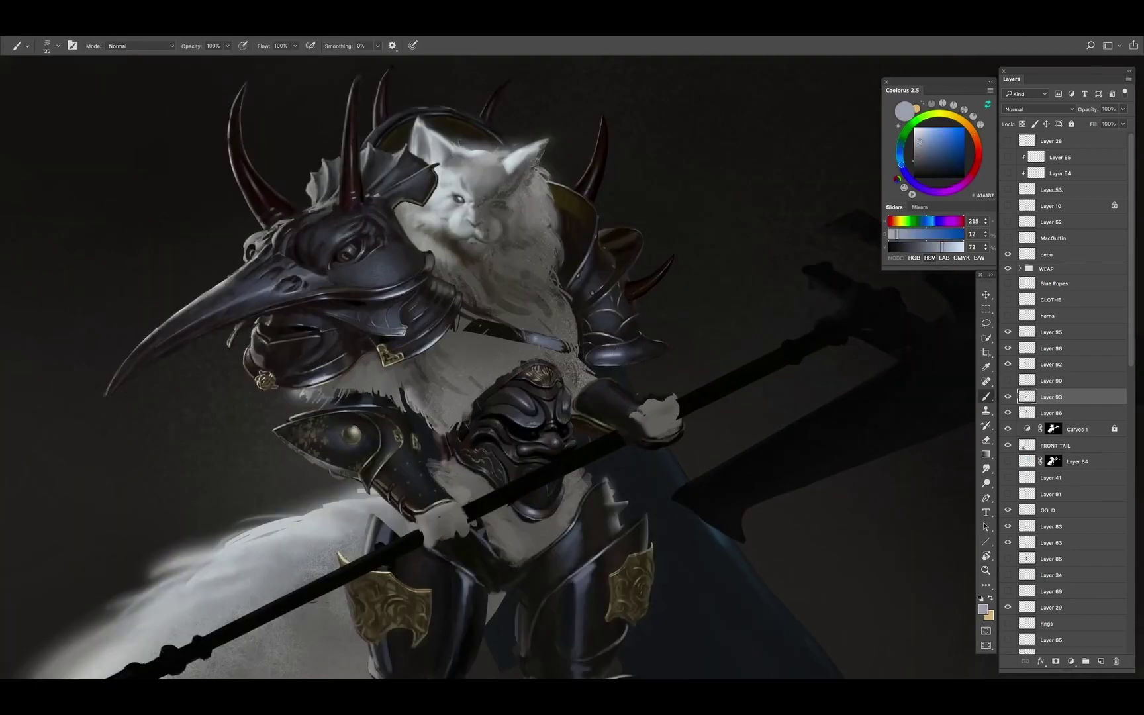
{"action": "key", "text": "z"}
{"action": "left_click", "coordinate": [576, 301], "text": "alt"}
Mirror the canvas horizontally and sample near-black shading tones from the glove with a smaller brush
{"action": "key", "text": "ctrl+shift+h"}
{"action": "left_click", "coordinate": [547, 302]}
{"action": "key", "text": "b"}
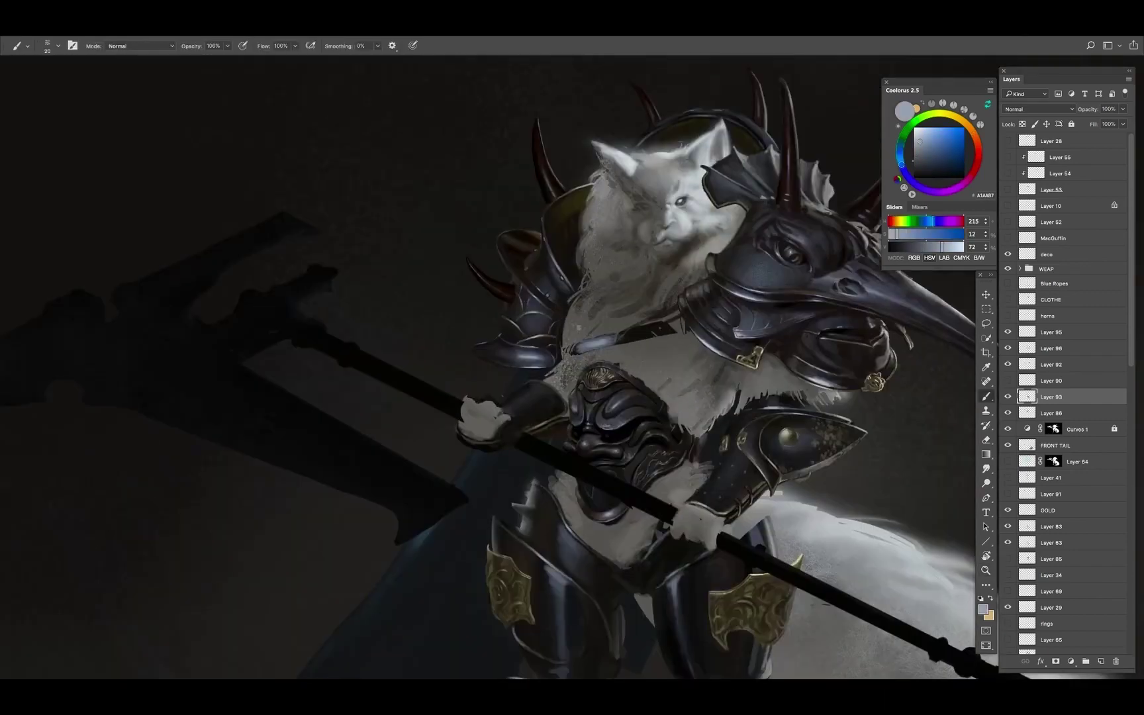
{"action": "left_click", "coordinate": [519, 408], "text": "alt"}
{"action": "left_click", "coordinate": [519, 429], "text": "alt"}
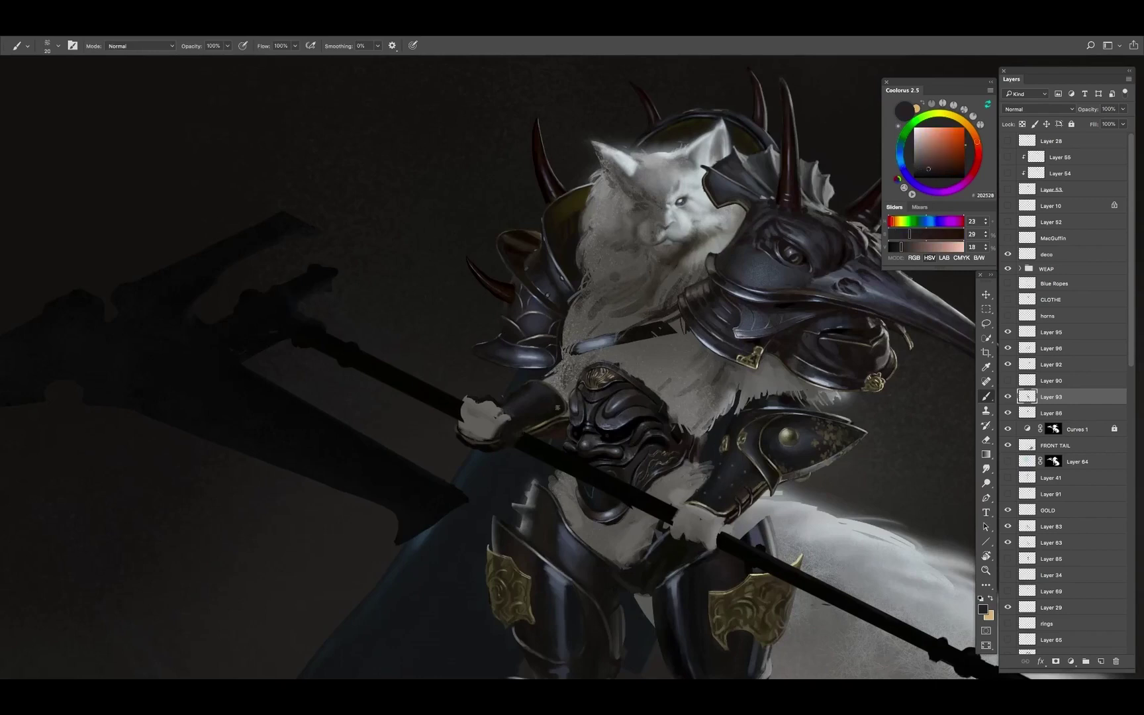
{"action": "key", "text": "bracketleft"}
{"action": "key", "text": "bracketleft"}
{"action": "key", "text": "bracketleft"}
{"action": "key", "text": "bracketleft"}
{"action": "left_click", "coordinate": [547, 414], "text": "alt"}
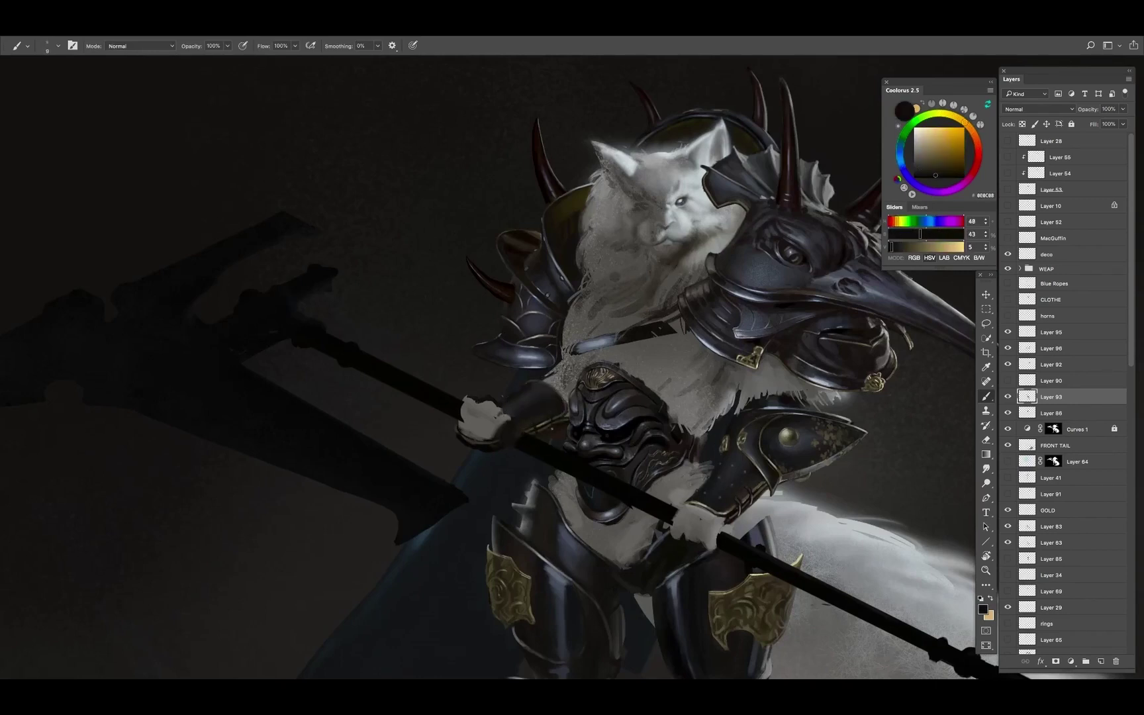
{"action": "key", "text": "bracketleft"}
{"action": "key", "text": "bracketleft"}
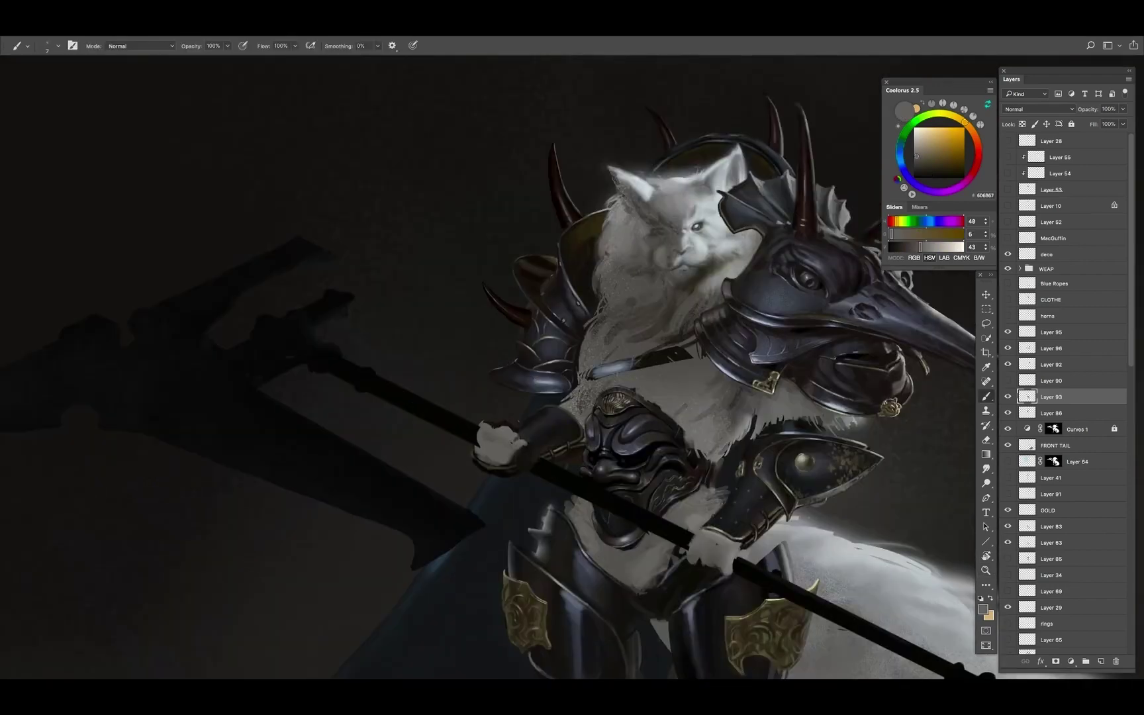
Zoom in on the gauntlet to sample dark olive, brown and near-black tones, then zoom out
{"action": "left_click", "coordinate": [749, 540], "text": "alt"}
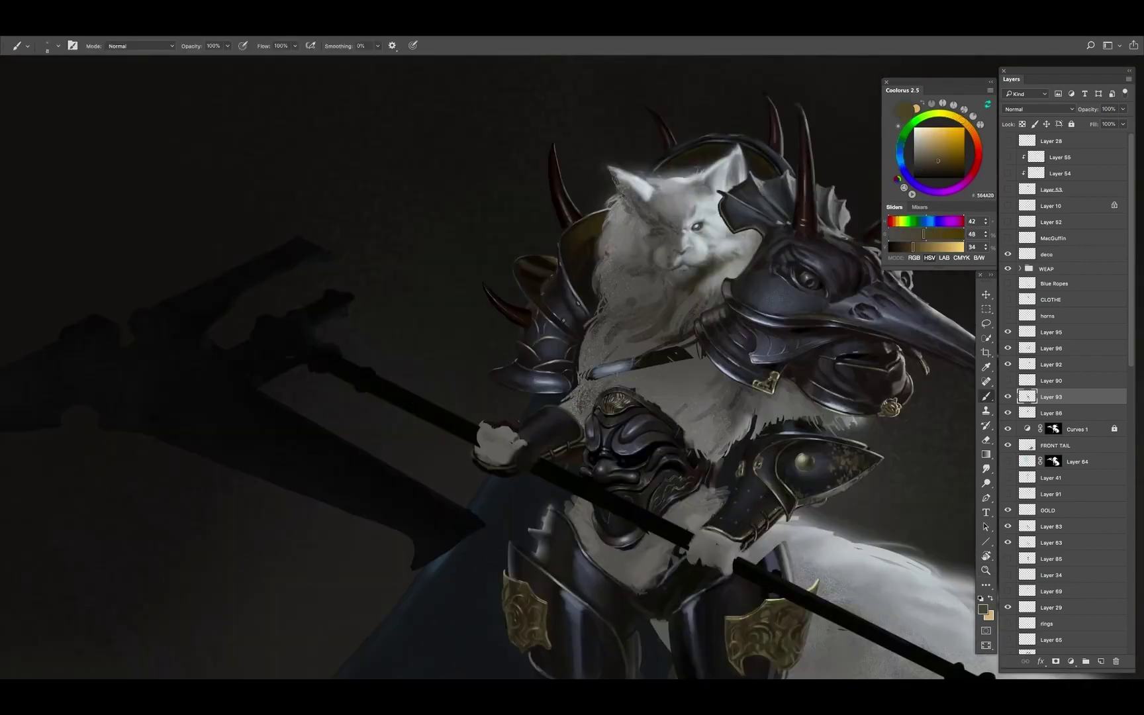
{"action": "key", "text": "bracketright"}
{"action": "scroll", "coordinate": [490, 365], "scroll_direction": "left", "scroll_amount": 3}
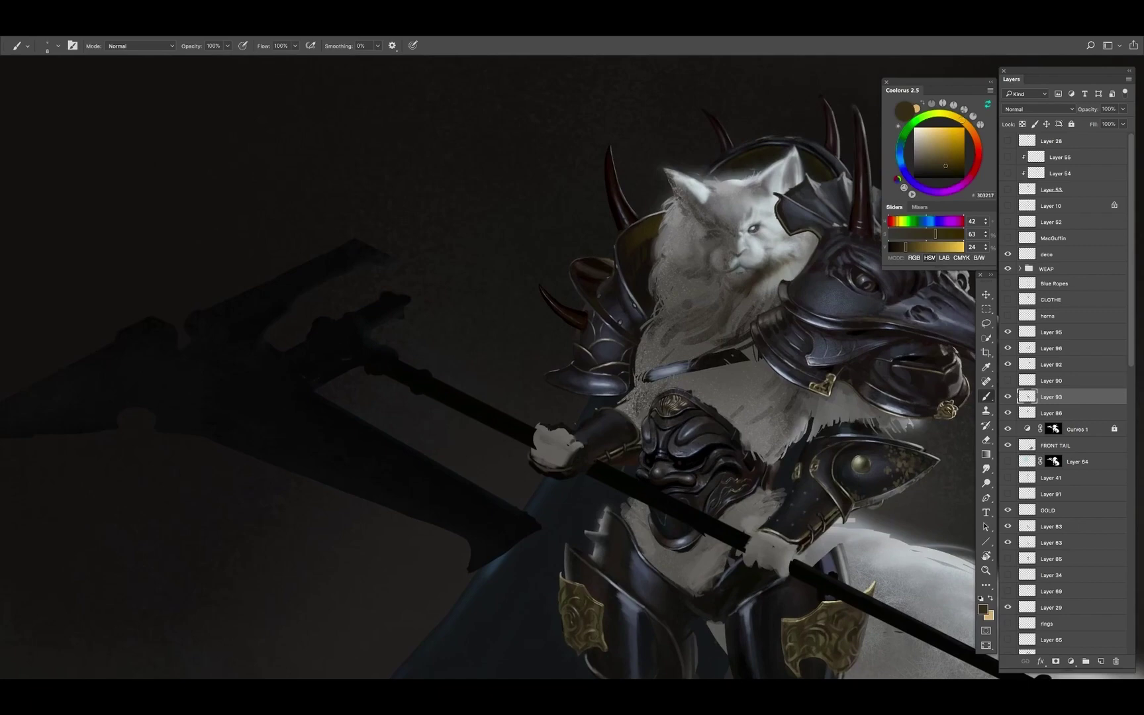
{"action": "left_click", "coordinate": [603, 415], "text": "alt"}
{"action": "left_click", "coordinate": [609, 411], "text": "alt"}
{"action": "left_click", "coordinate": [613, 425], "text": "alt"}
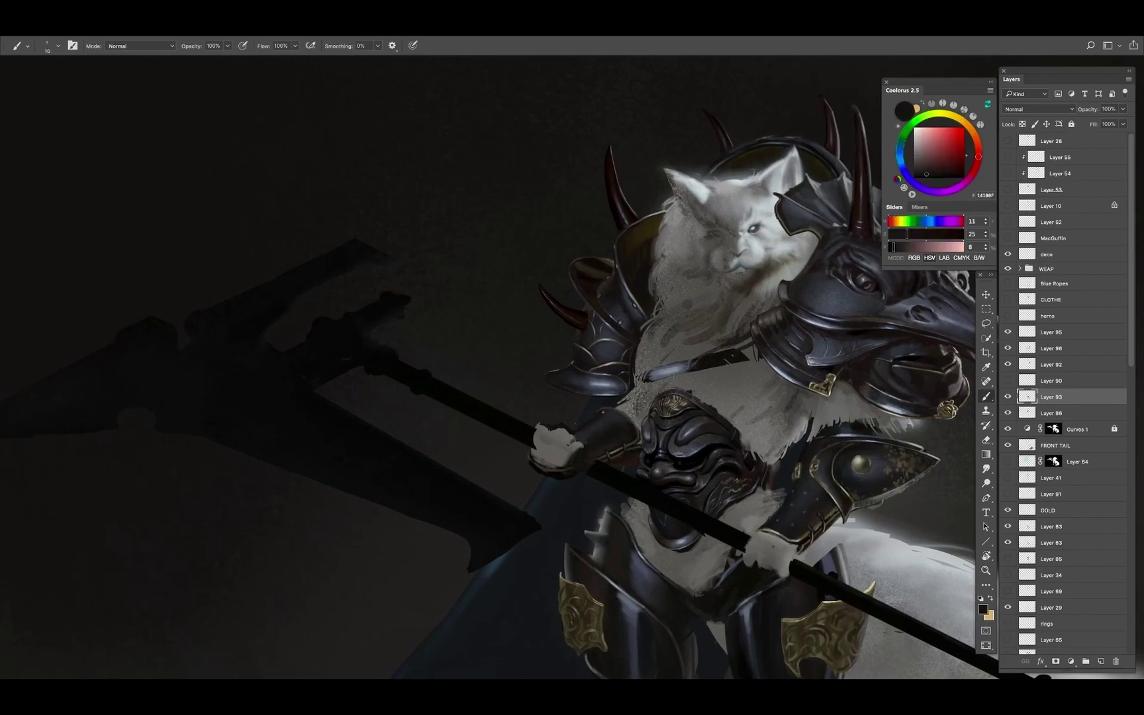
{"action": "left_click_drag", "start_coordinate": [613, 425], "coordinate": [583, 371]}
{"action": "left_click", "coordinate": [567, 429], "text": "alt"}
{"action": "left_click", "coordinate": [616, 425], "text": "alt"}
{"action": "key", "text": "z"}
{"action": "left_click", "coordinate": [631, 405], "text": "alt"}
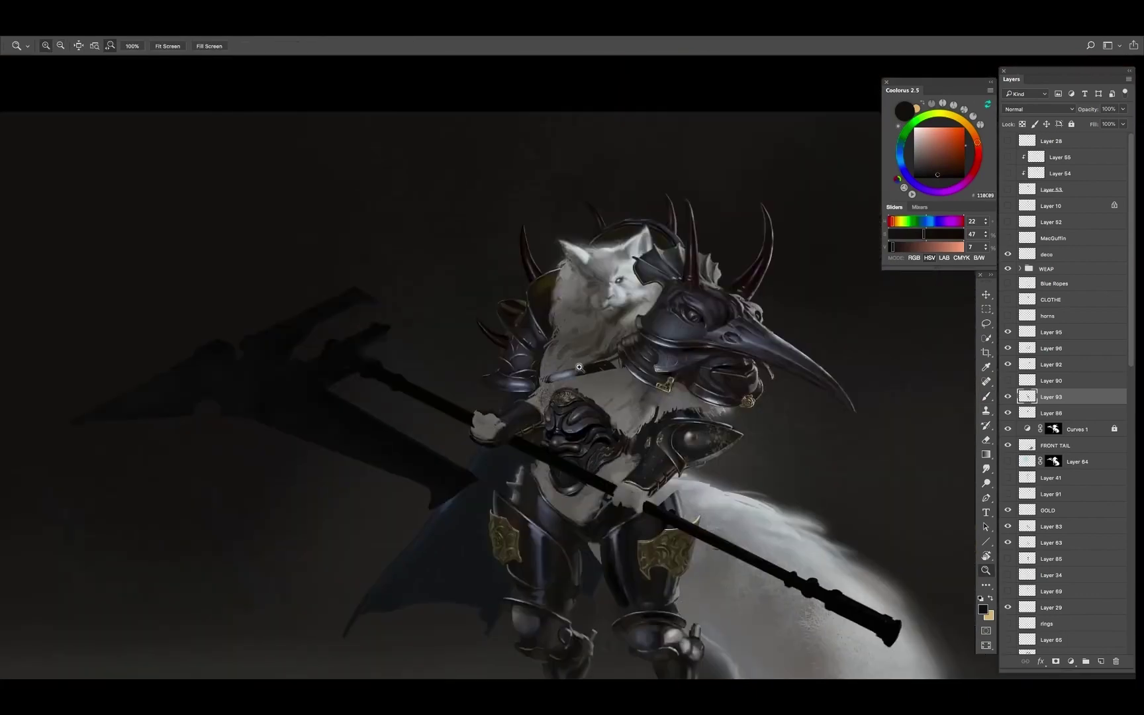
{"action": "left_click", "coordinate": [576, 375], "text": "alt"}
Zoom into the torso and sample dark armour tones and cooler blue-greys for touch-ups
{"action": "left_click", "coordinate": [556, 400]}
{"action": "key", "text": "b"}
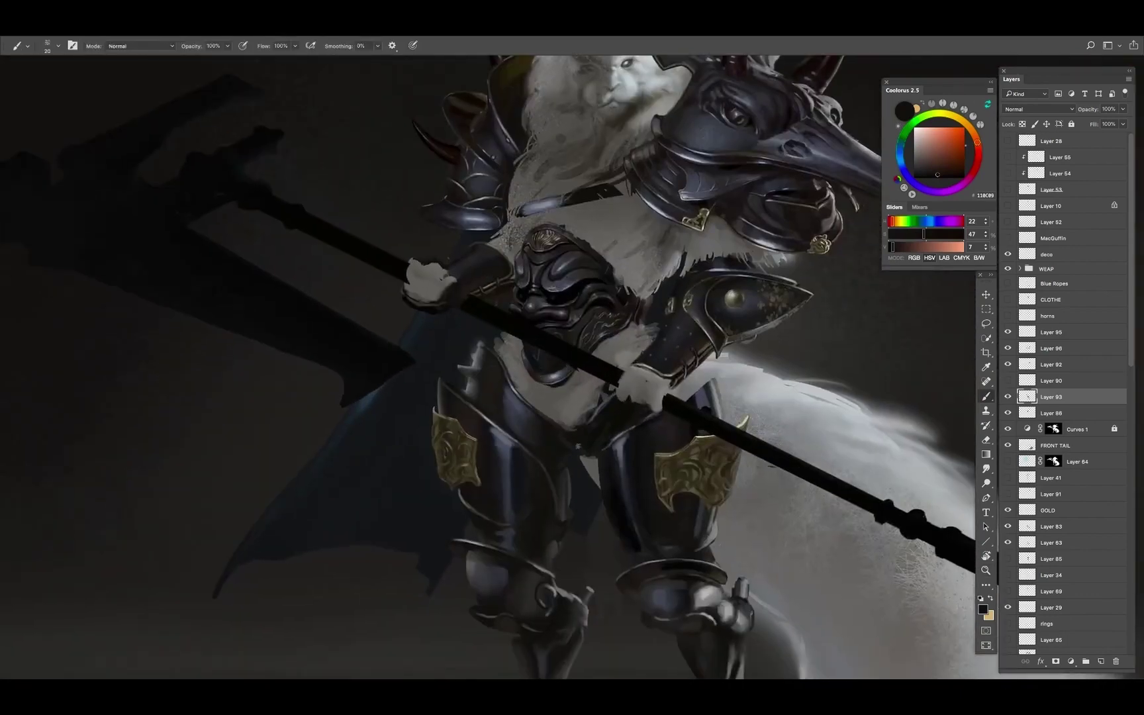
{"action": "left_click", "coordinate": [559, 451], "text": "alt"}
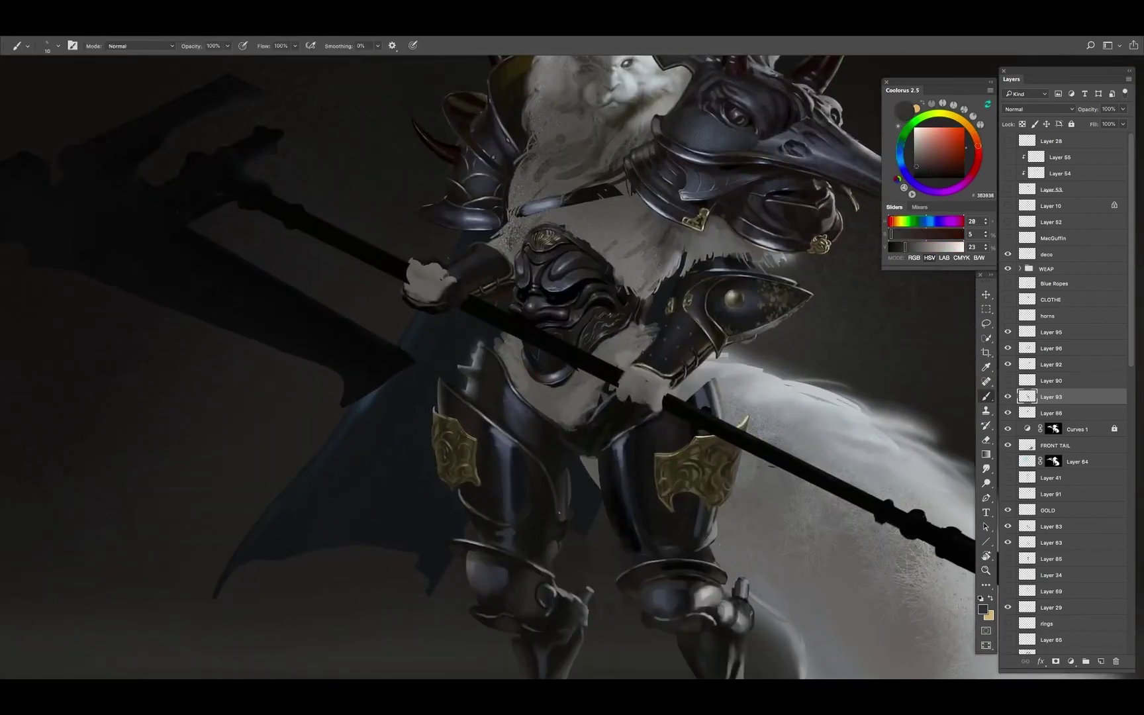
{"action": "left_click_drag", "start_coordinate": [559, 527], "coordinate": [608, 498]}
{"action": "scroll", "coordinate": [595, 498], "scroll_direction": "down", "scroll_amount": 3}
{"action": "left_click", "coordinate": [507, 462], "text": "alt"}
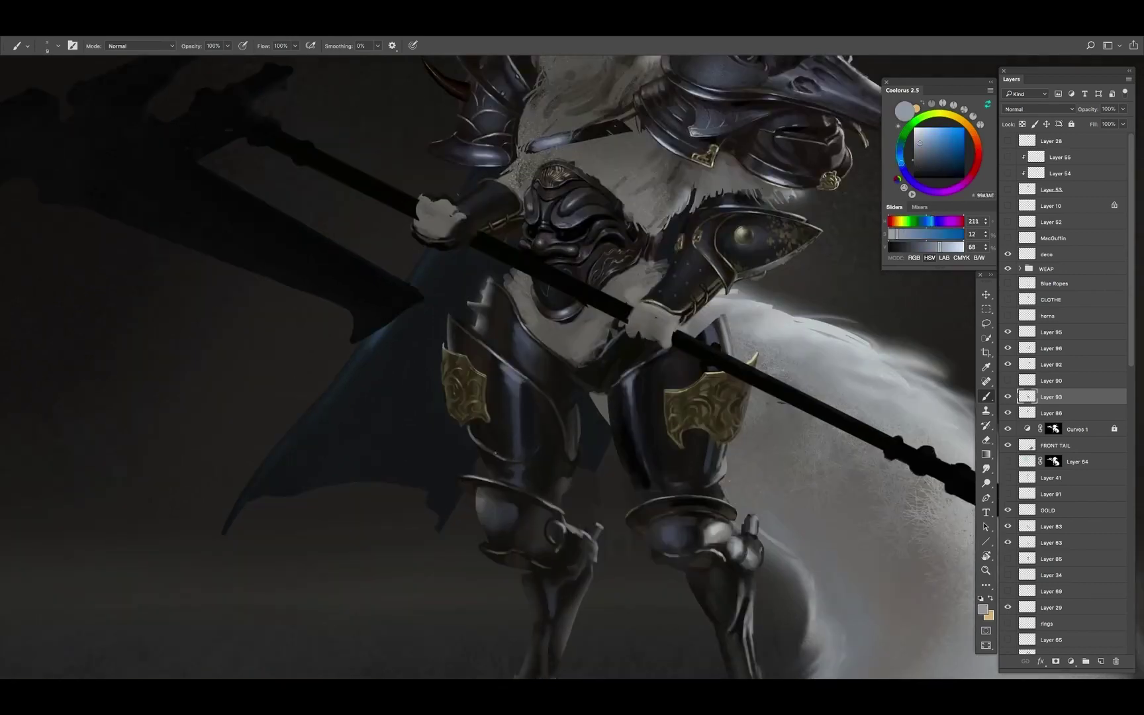
{"action": "left_click", "coordinate": [520, 459], "text": "alt"}
{"action": "scroll", "coordinate": [520, 460], "scroll_direction": "down", "scroll_amount": 2}
{"action": "scroll", "coordinate": [596, 424], "scroll_direction": "up", "scroll_amount": 3}
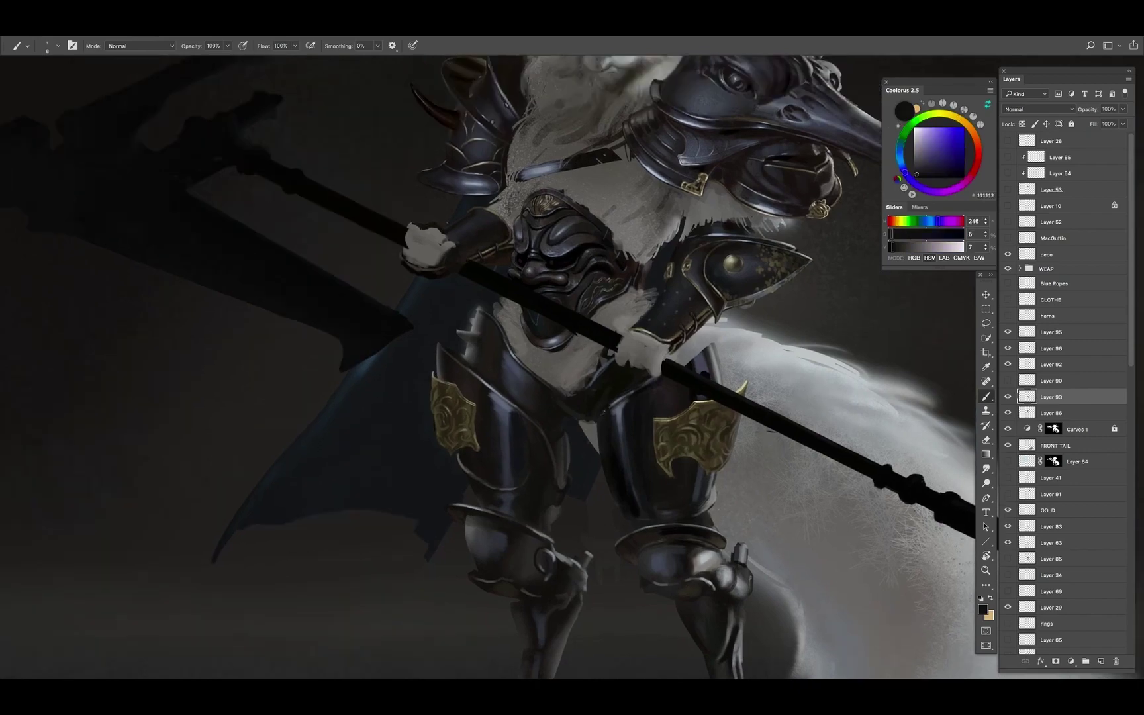
{"action": "left_click", "coordinate": [621, 410], "text": "alt"}
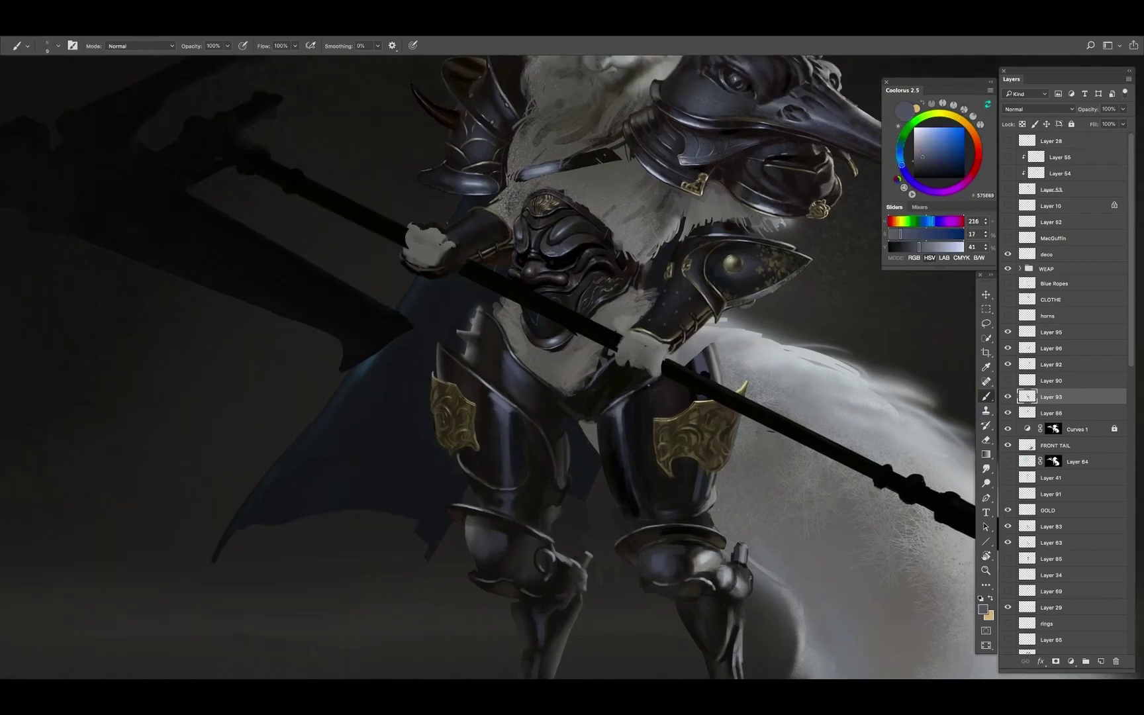
Sample neutral grey and near-black olive tones from the armour, with a larger brush
{"action": "scroll", "coordinate": [621, 410], "scroll_direction": "up", "scroll_amount": 1}
{"action": "left_click", "coordinate": [607, 378], "text": "alt"}
{"action": "scroll", "coordinate": [607, 377], "scroll_direction": "down", "scroll_amount": 2}
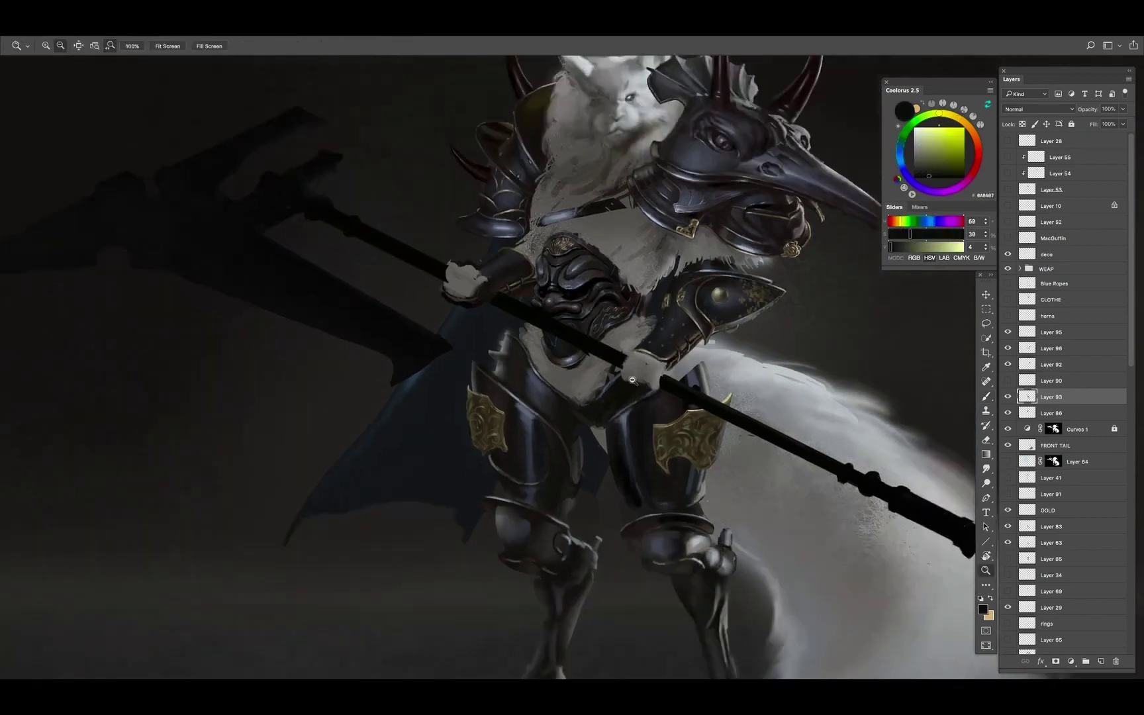
{"action": "scroll", "coordinate": [607, 378], "scroll_direction": "up", "scroll_amount": 2}
{"action": "left_click", "coordinate": [607, 377], "text": "alt"}
{"action": "left_click", "coordinate": [607, 377], "text": "alt"}
{"action": "left_click", "coordinate": [590, 405], "text": "alt"}
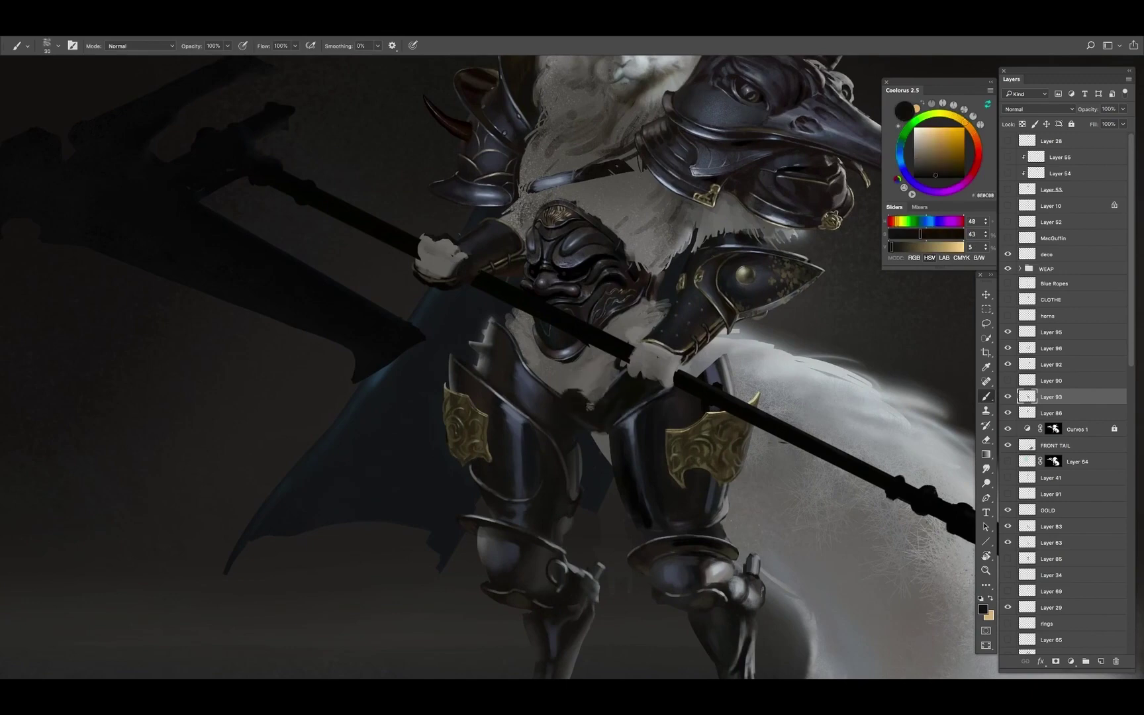
{"action": "left_click", "coordinate": [588, 380], "text": "alt"}
{"action": "left_click", "coordinate": [580, 396], "text": "alt"}
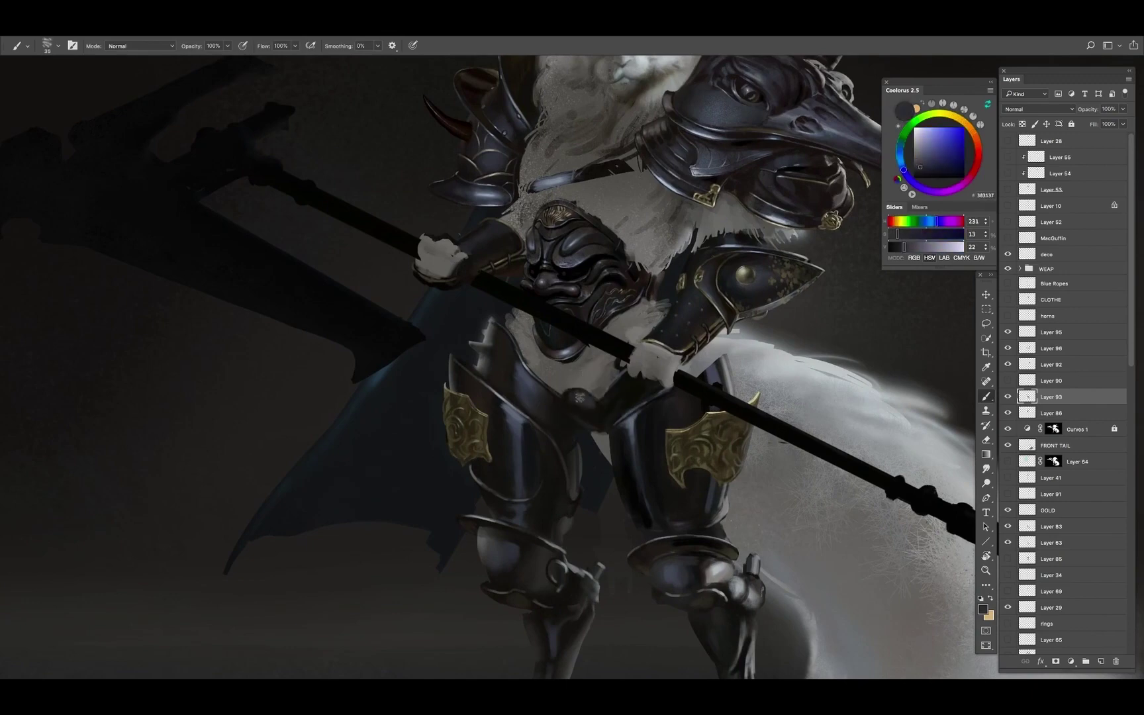
{"action": "key", "text": "]"}
{"action": "left_click", "coordinate": [584, 395], "text": "alt"}
Reframe the armour and sample dark brown, teal, yellow, orange and blue-grey tones for waist touch-ups
{"action": "key", "text": "z"}
{"action": "scroll", "coordinate": [586, 399], "scroll_direction": "down", "scroll_amount": 3}
{"action": "scroll", "coordinate": [616, 369], "scroll_direction": "up", "scroll_amount": 2}
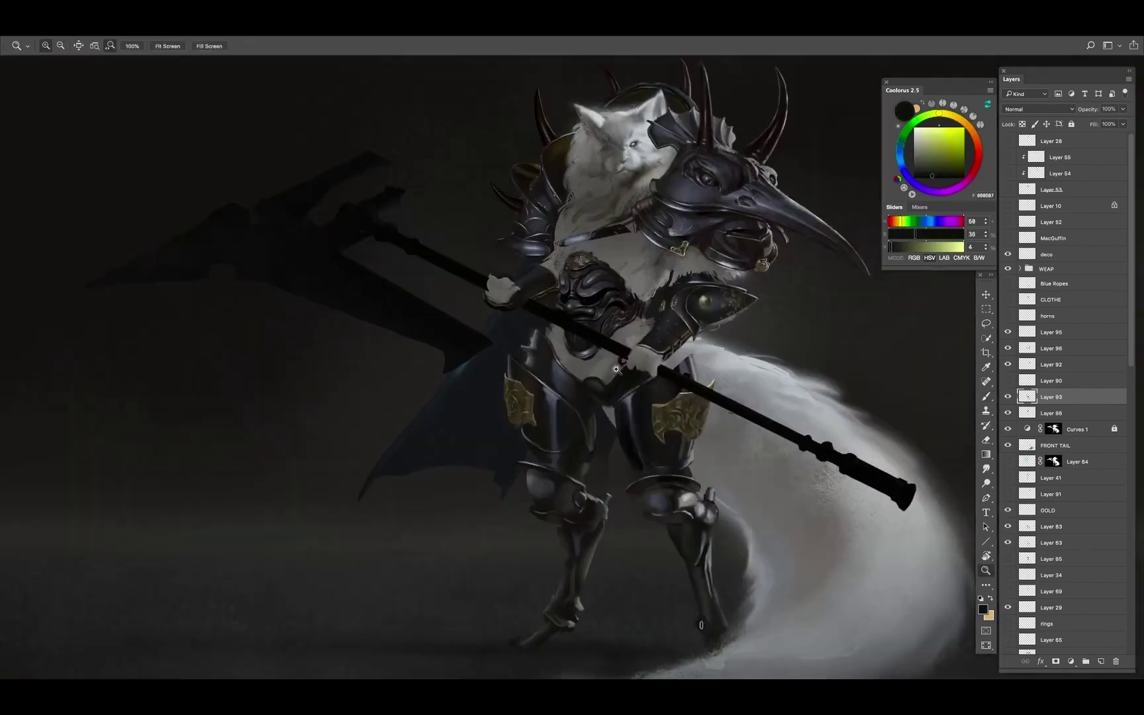
{"action": "scroll", "coordinate": [609, 363], "scroll_direction": "up", "scroll_amount": 2}
{"action": "key", "text": "b"}
{"action": "left_click", "coordinate": [545, 334], "text": "alt"}
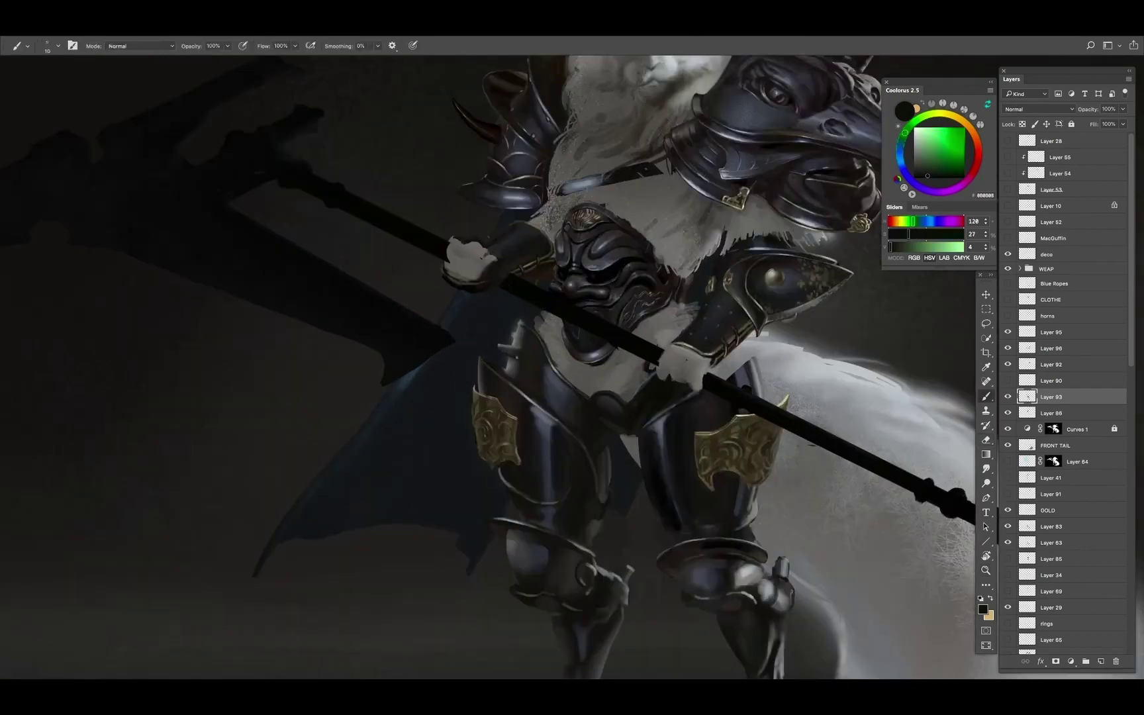
{"action": "scroll", "coordinate": [530, 351], "scroll_direction": "down", "scroll_amount": 3}
{"action": "scroll", "coordinate": [529, 351], "scroll_direction": "up", "scroll_amount": 3}
{"action": "left_click", "coordinate": [529, 351], "text": "alt"}
{"action": "left_click", "coordinate": [713, 349], "text": "alt"}
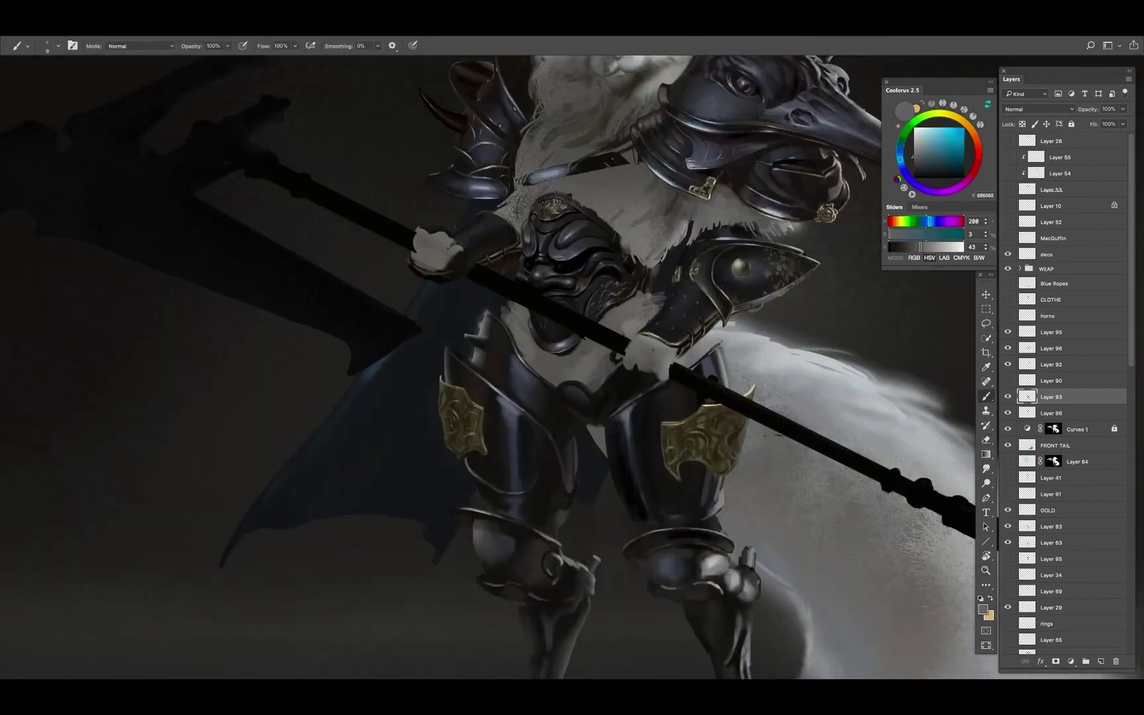
{"action": "left_click", "coordinate": [709, 352], "text": "alt"}
{"action": "left_click", "coordinate": [697, 361], "text": "alt"}
{"action": "left_click", "coordinate": [724, 353], "text": "alt"}
{"action": "left_click", "coordinate": [723, 353], "text": "alt"}
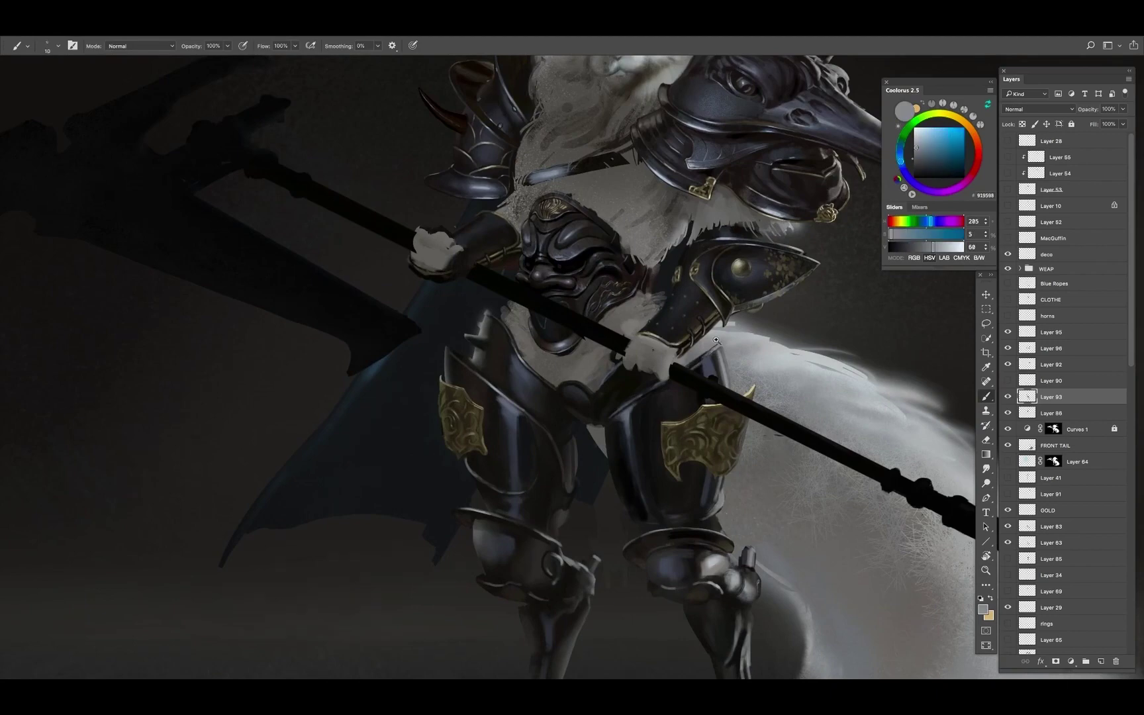
{"action": "scroll", "coordinate": [724, 353], "scroll_direction": "down", "scroll_amount": 3}
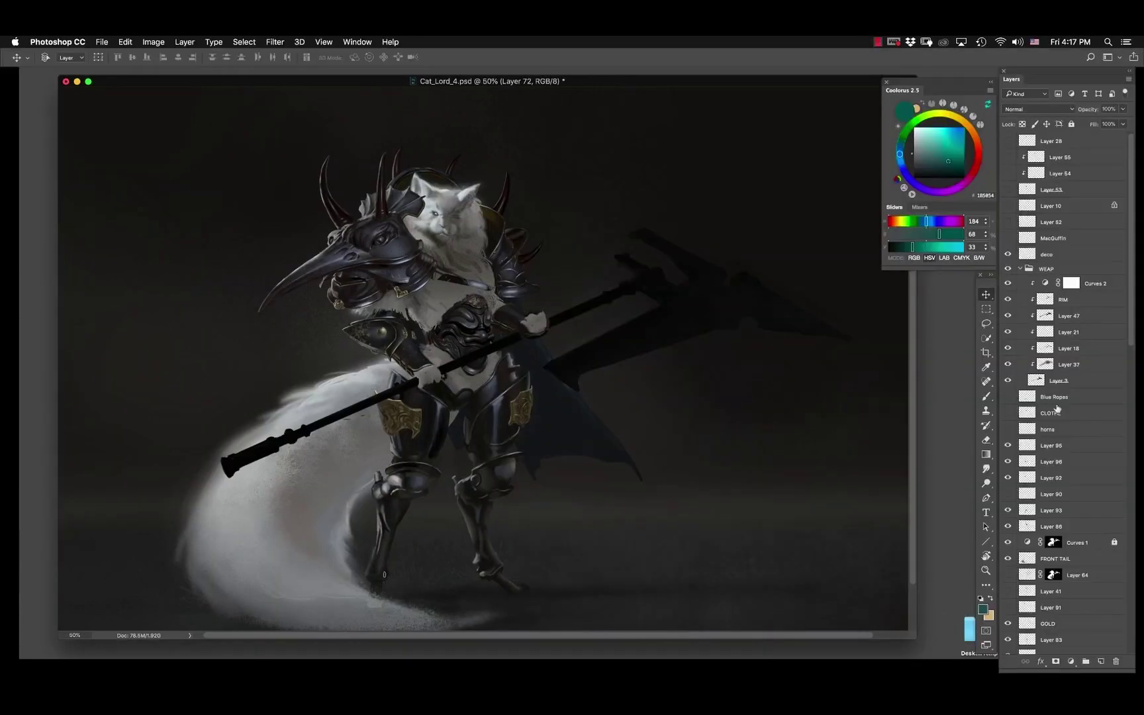
On Layer 93, darken the paw's left edge and paint darker grey over its light area
{"action": "left_click", "coordinate": [1009, 255]}
{"action": "key", "text": "f"}
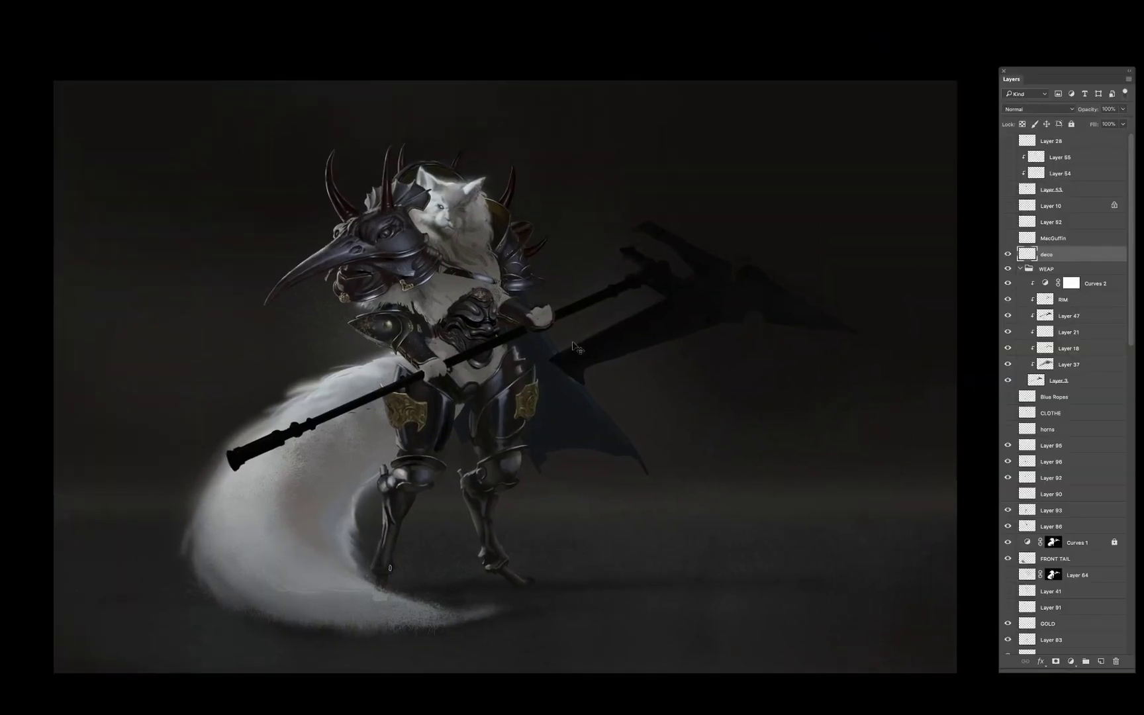
{"action": "left_click", "coordinate": [575, 346], "text": "ctrl"}
{"action": "scroll", "coordinate": [575, 346], "scroll_direction": "up", "scroll_amount": 5}
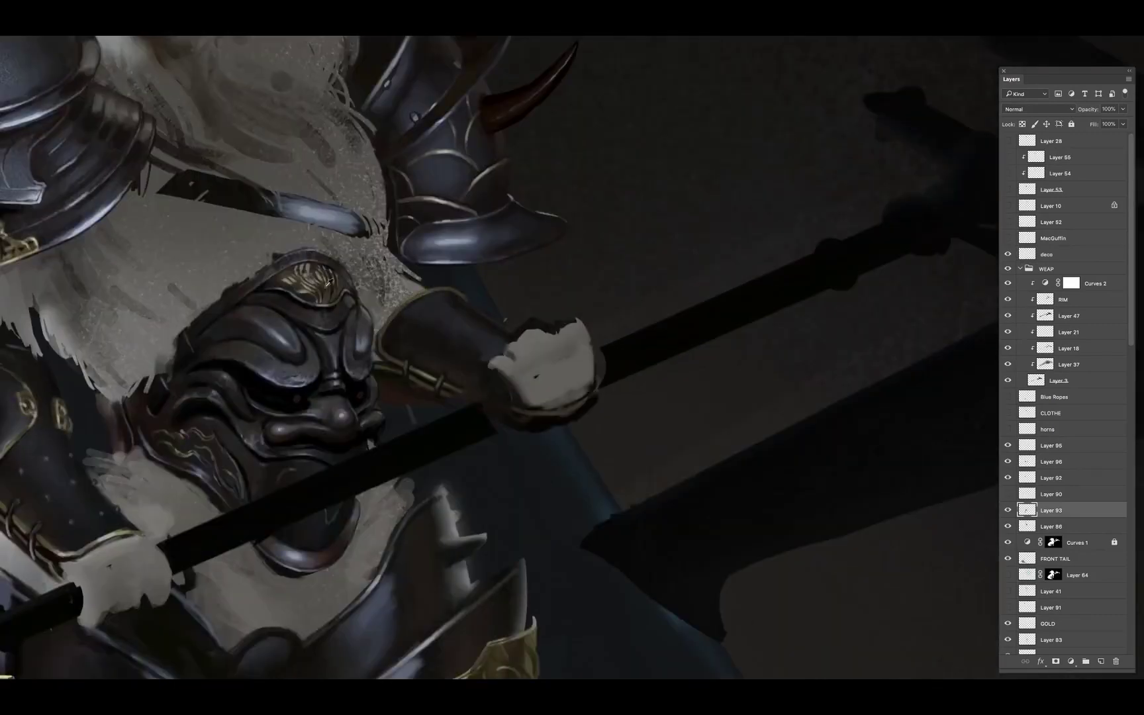
{"action": "left_click", "coordinate": [463, 247], "text": "alt"}
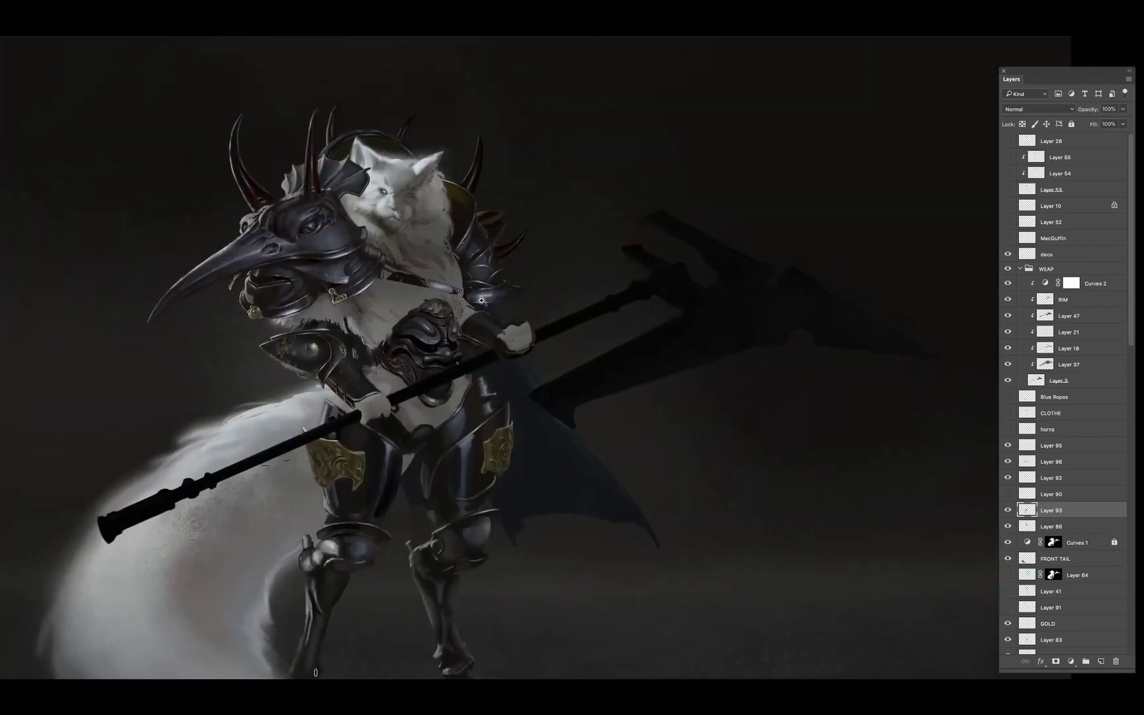
{"action": "left_click", "coordinate": [487, 308]}
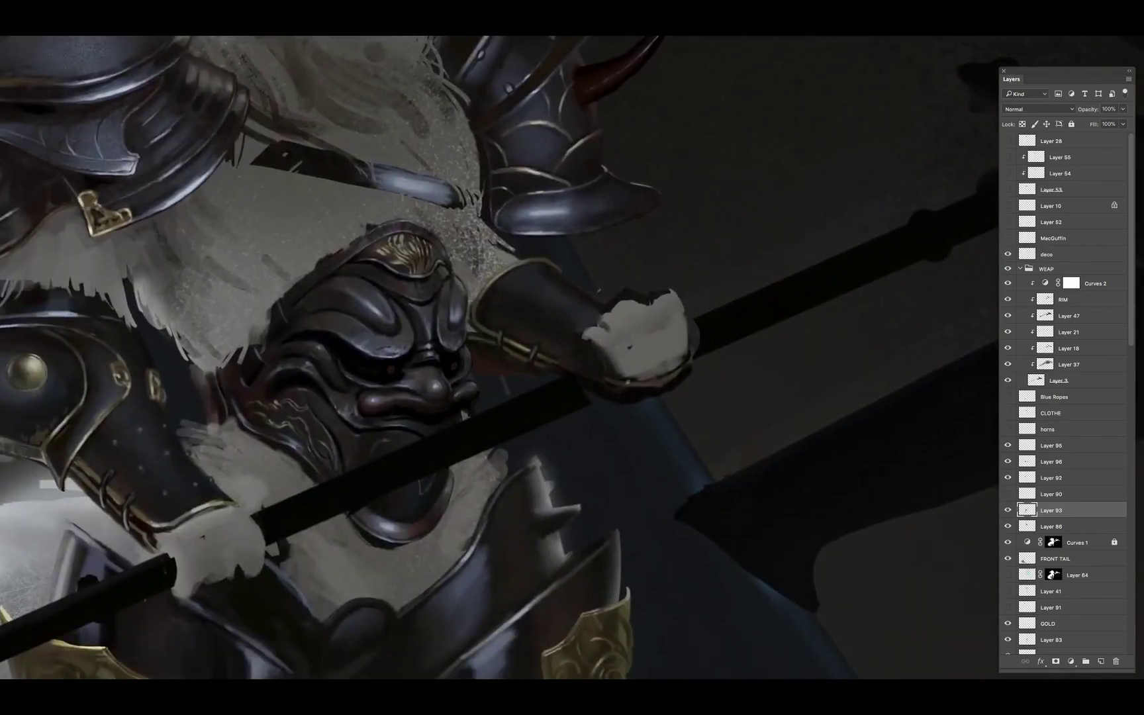
{"action": "left_click_drag", "start_coordinate": [562, 322], "coordinate": [606, 333]}
{"action": "left_click", "coordinate": [616, 311], "text": "ctrl"}
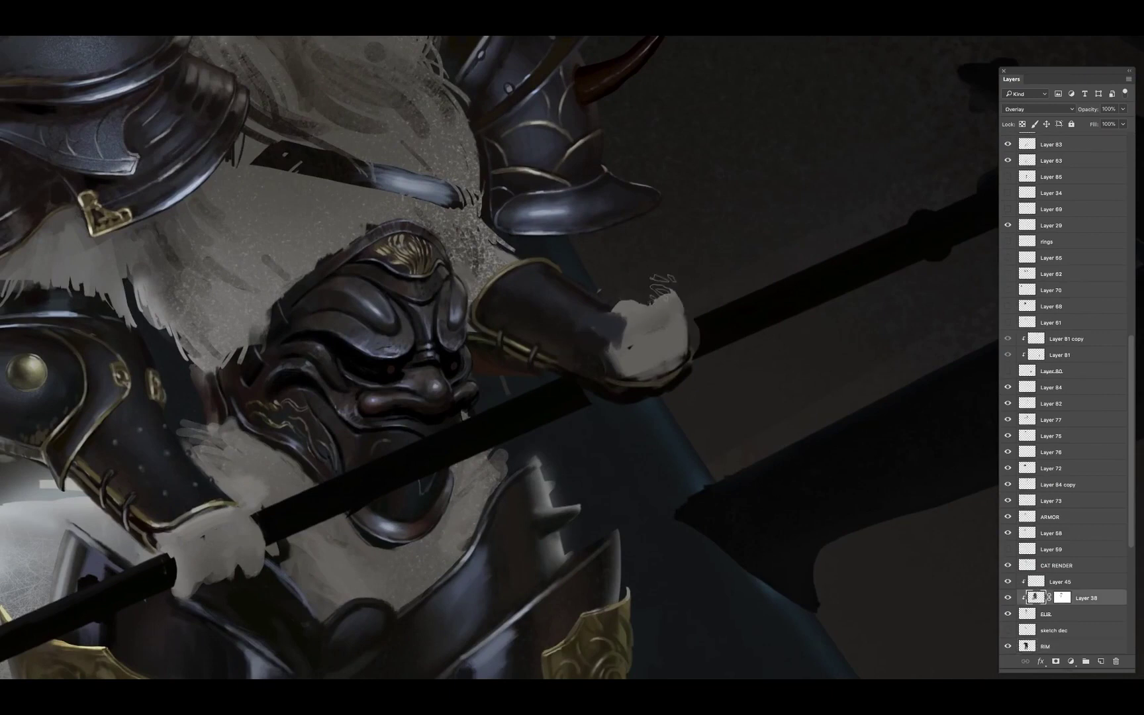
{"action": "left_click", "coordinate": [599, 332], "text": "ctrl"}
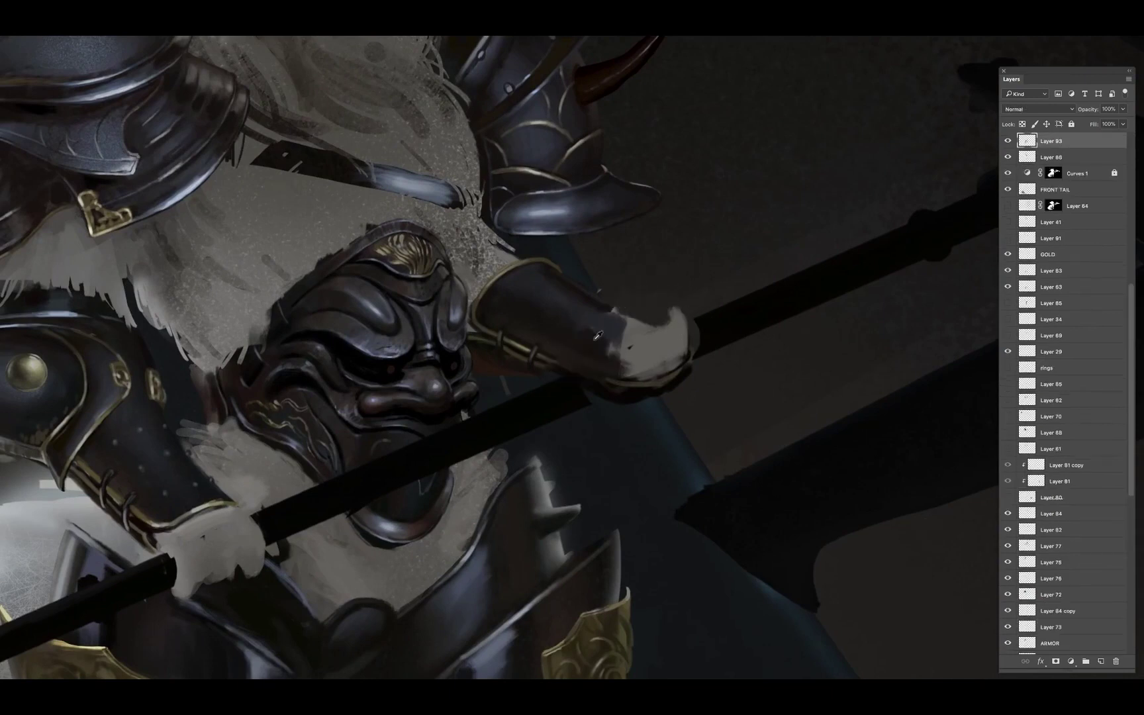
{"action": "mouse_move", "coordinate": [598, 335]}
{"action": "left_mouse_down"}
{"action": "mouse_move", "coordinate": [629, 341]}
{"action": "mouse_move", "coordinate": [609, 357]}
{"action": "left_mouse_up"}
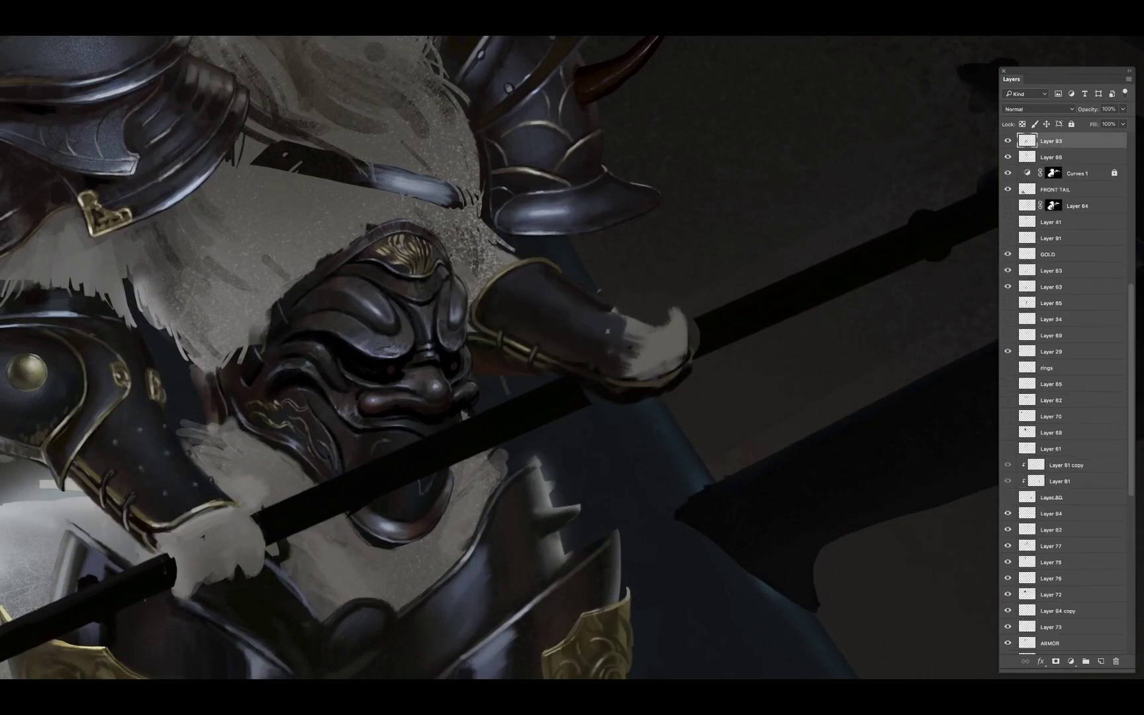
Paint dark claw strokes and shadow under the armoured cuff
{"action": "scroll", "coordinate": [603, 329], "scroll_direction": "down", "scroll_amount": 5}
{"action": "scroll", "coordinate": [589, 327], "scroll_direction": "up", "scroll_amount": 6}
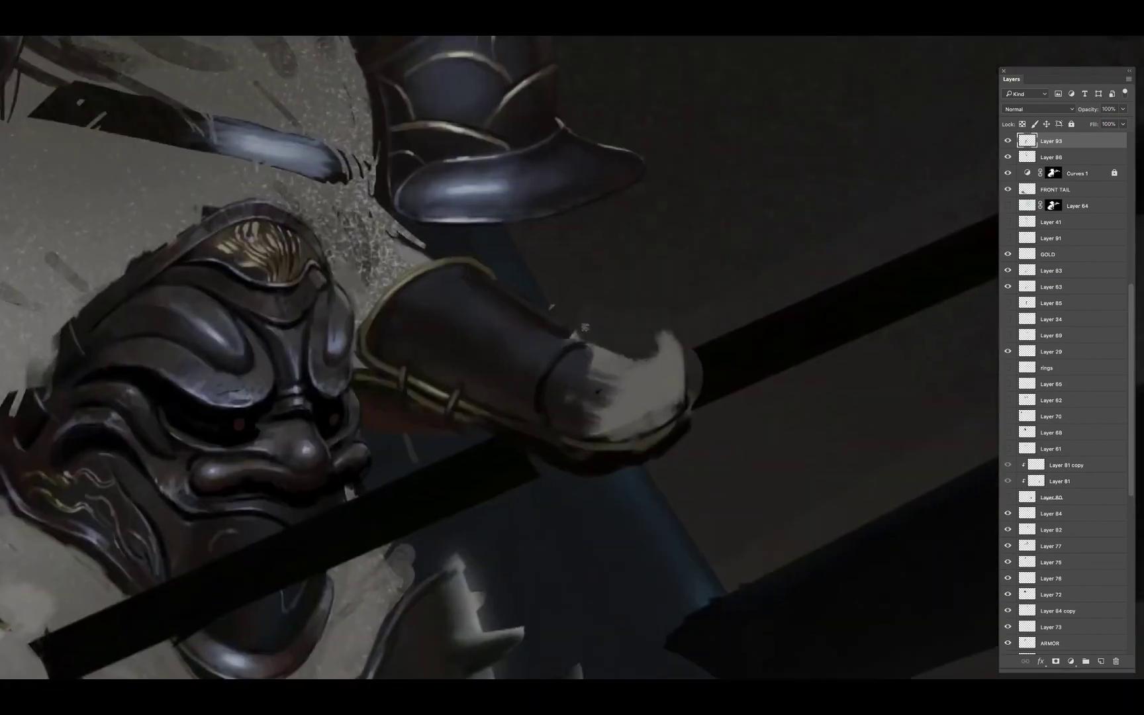
{"action": "mouse_move", "coordinate": [562, 450]}
{"action": "left_mouse_down"}
{"action": "mouse_move", "coordinate": [647, 469]}
{"action": "mouse_move", "coordinate": [636, 453]}
{"action": "mouse_move", "coordinate": [565, 430]}
{"action": "mouse_move", "coordinate": [666, 418]}
{"action": "mouse_move", "coordinate": [498, 419]}
{"action": "mouse_move", "coordinate": [600, 460]}
{"action": "mouse_move", "coordinate": [690, 440]}
{"action": "left_mouse_up"}
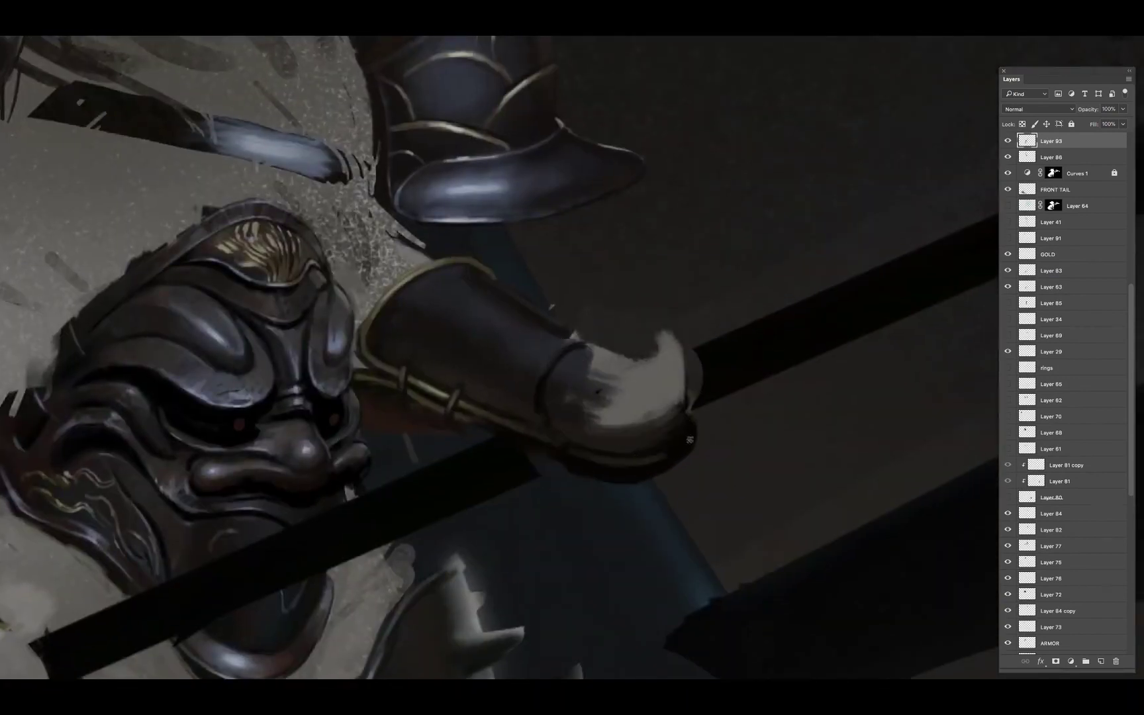
{"action": "mouse_move", "coordinate": [567, 471]}
{"action": "left_mouse_down"}
{"action": "mouse_move", "coordinate": [685, 391]}
{"action": "mouse_move", "coordinate": [677, 367]}
{"action": "mouse_move", "coordinate": [621, 386]}
{"action": "mouse_move", "coordinate": [657, 425]}
{"action": "mouse_move", "coordinate": [615, 464]}
{"action": "mouse_move", "coordinate": [676, 453]}
{"action": "left_mouse_up"}
{"action": "scroll", "coordinate": [673, 397], "scroll_direction": "down", "scroll_amount": 5}
{"action": "scroll", "coordinate": [621, 385], "scroll_direction": "up", "scroll_amount": 5}
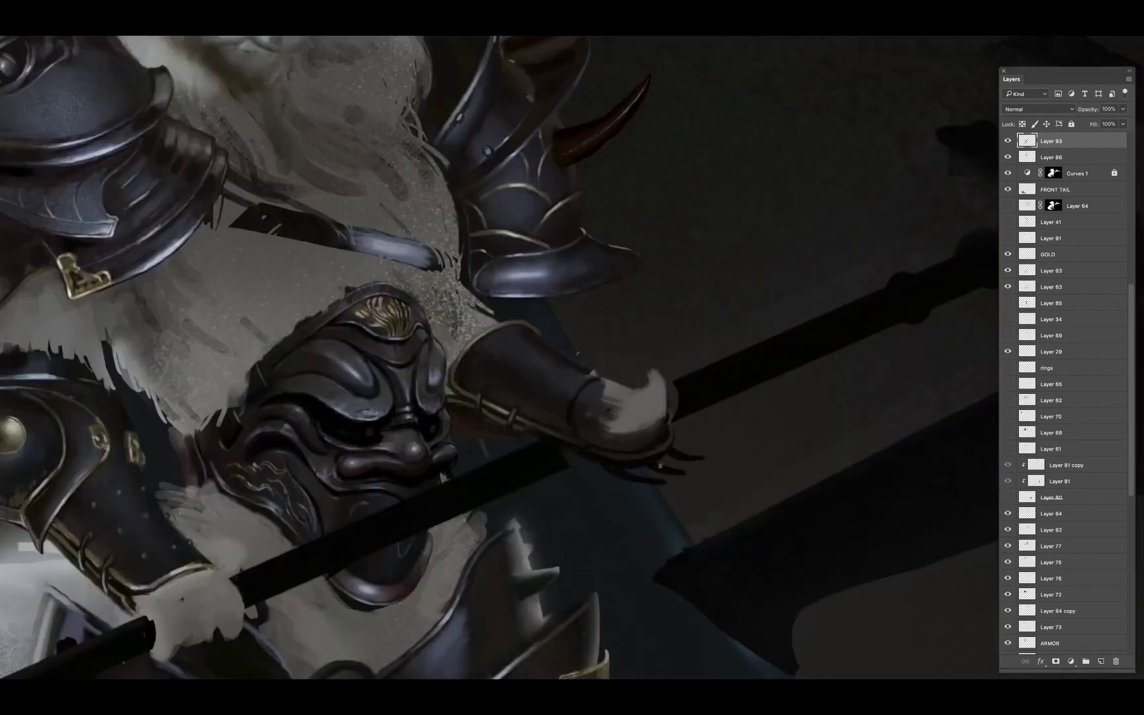
{"action": "scroll", "coordinate": [681, 450], "scroll_direction": "down", "scroll_amount": 5}
{"action": "scroll", "coordinate": [680, 450], "scroll_direction": "up", "scroll_amount": 5}
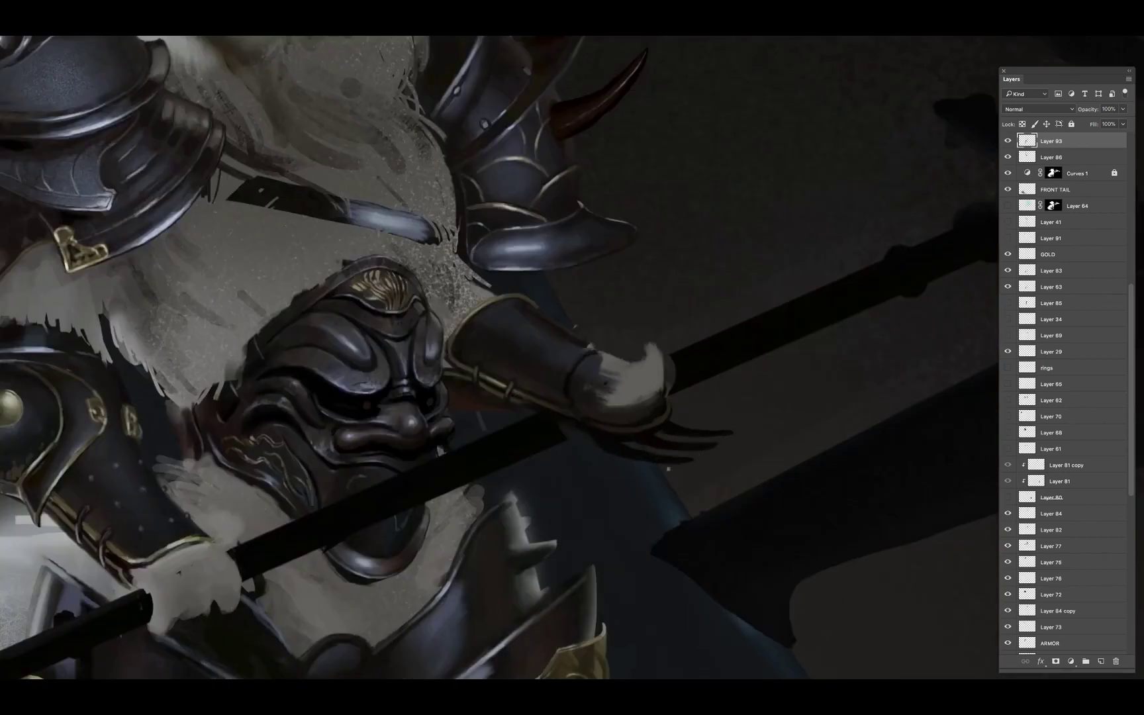
Review the figure at several zoom levels and brush a short stroke of light fur below the staff
{"action": "scroll", "coordinate": [662, 464], "scroll_direction": "down", "scroll_amount": 5}
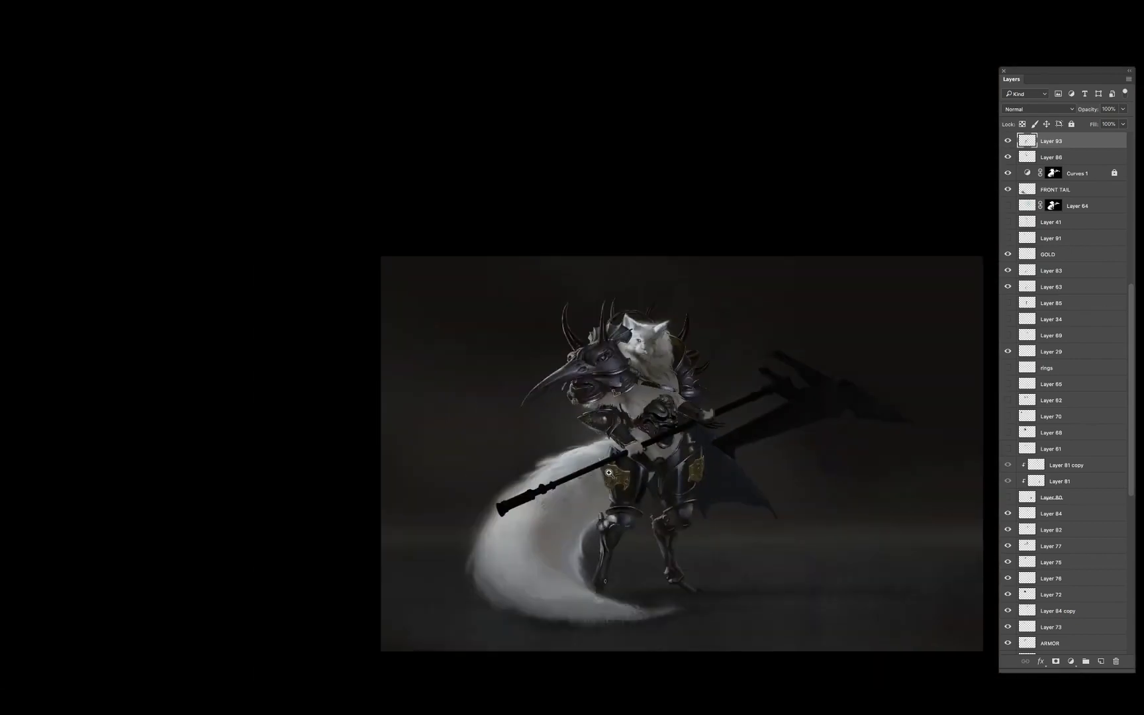
{"action": "scroll", "coordinate": [662, 463], "scroll_direction": "up", "scroll_amount": 5}
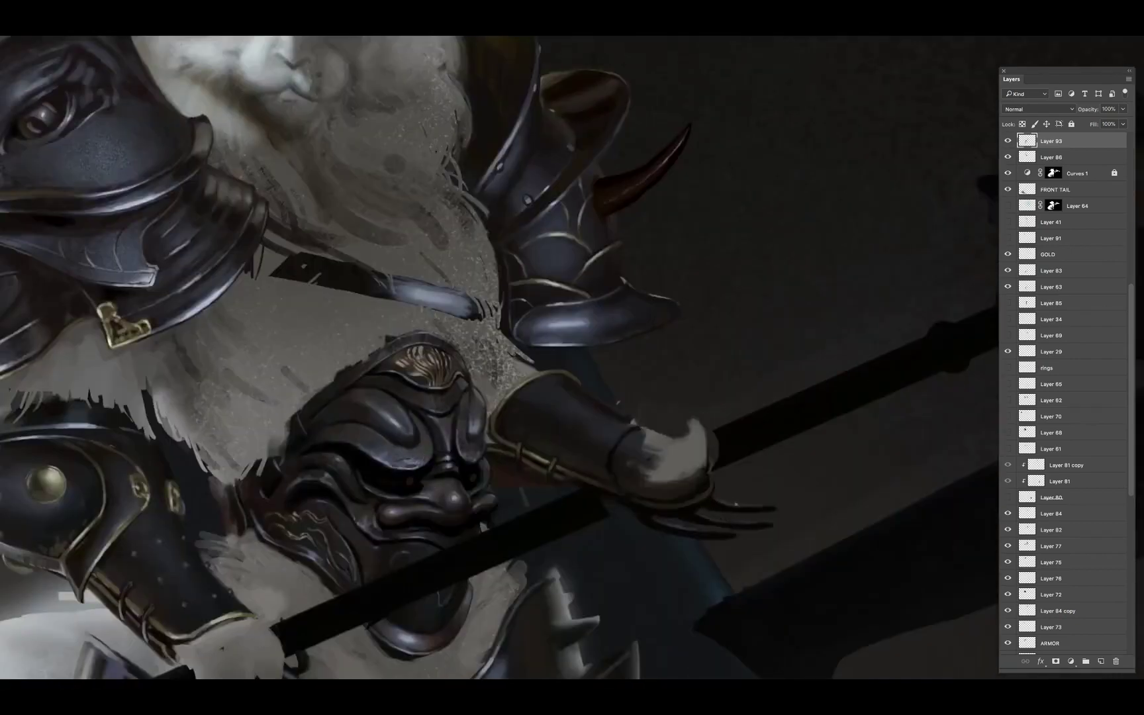
{"action": "scroll", "coordinate": [687, 419], "scroll_direction": "down", "scroll_amount": 5}
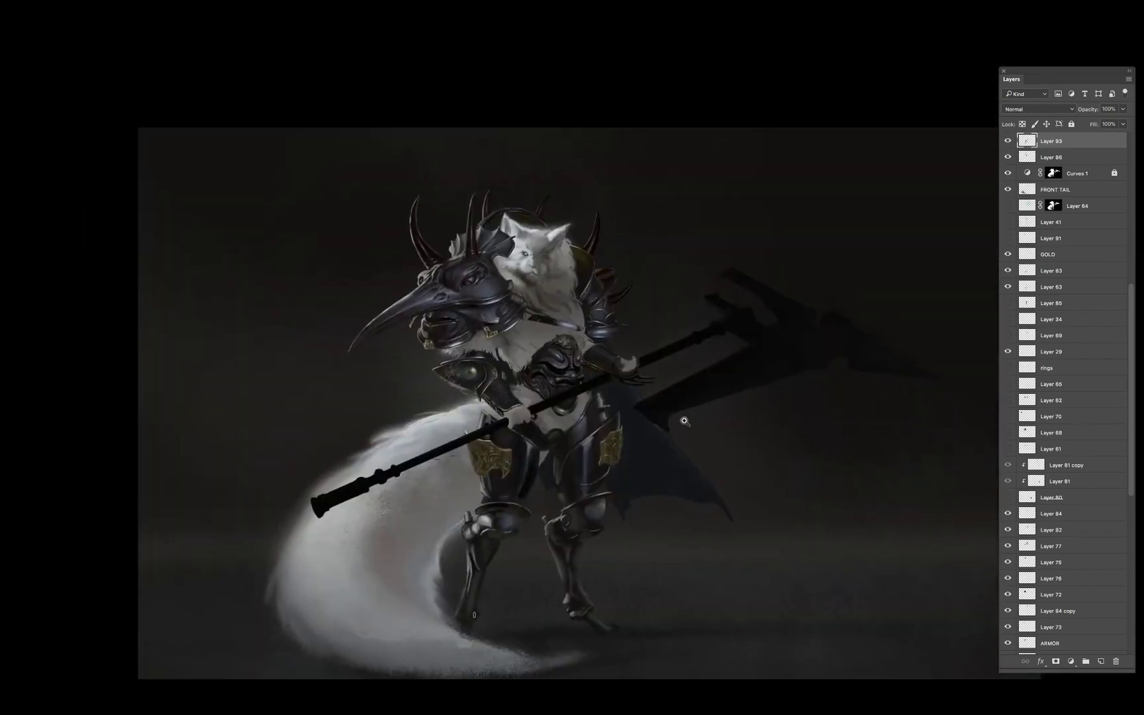
{"action": "scroll", "coordinate": [684, 420], "scroll_direction": "up", "scroll_amount": 4}
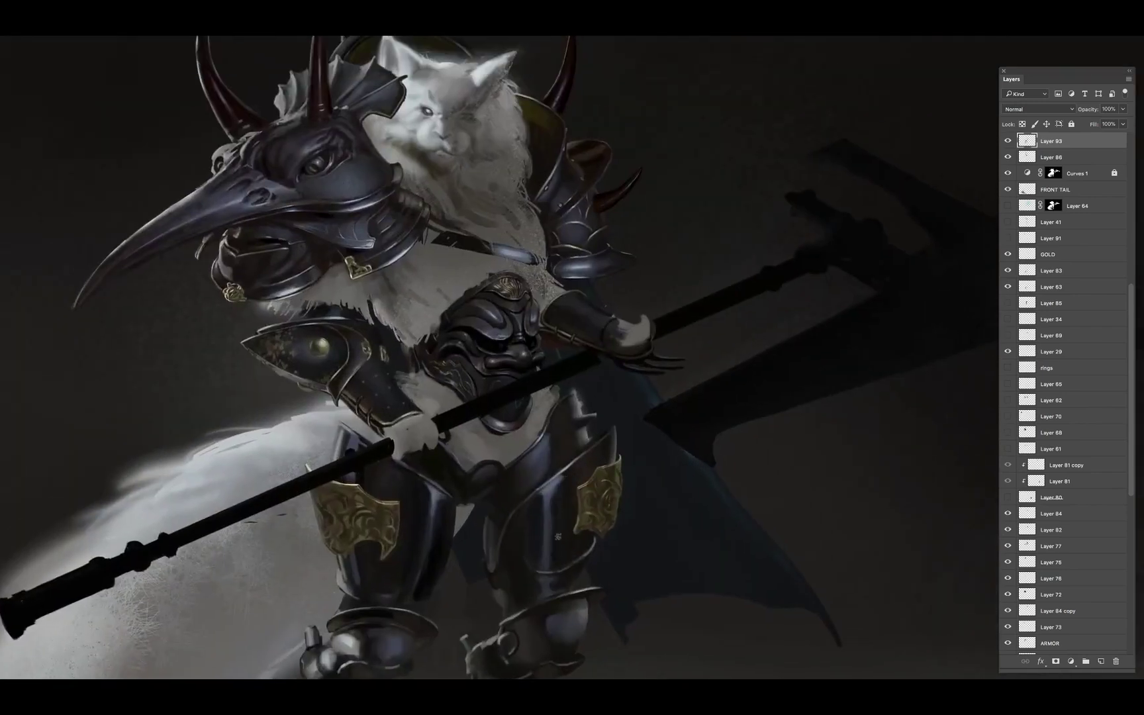
{"action": "scroll", "coordinate": [496, 358], "scroll_direction": "down", "scroll_amount": 2}
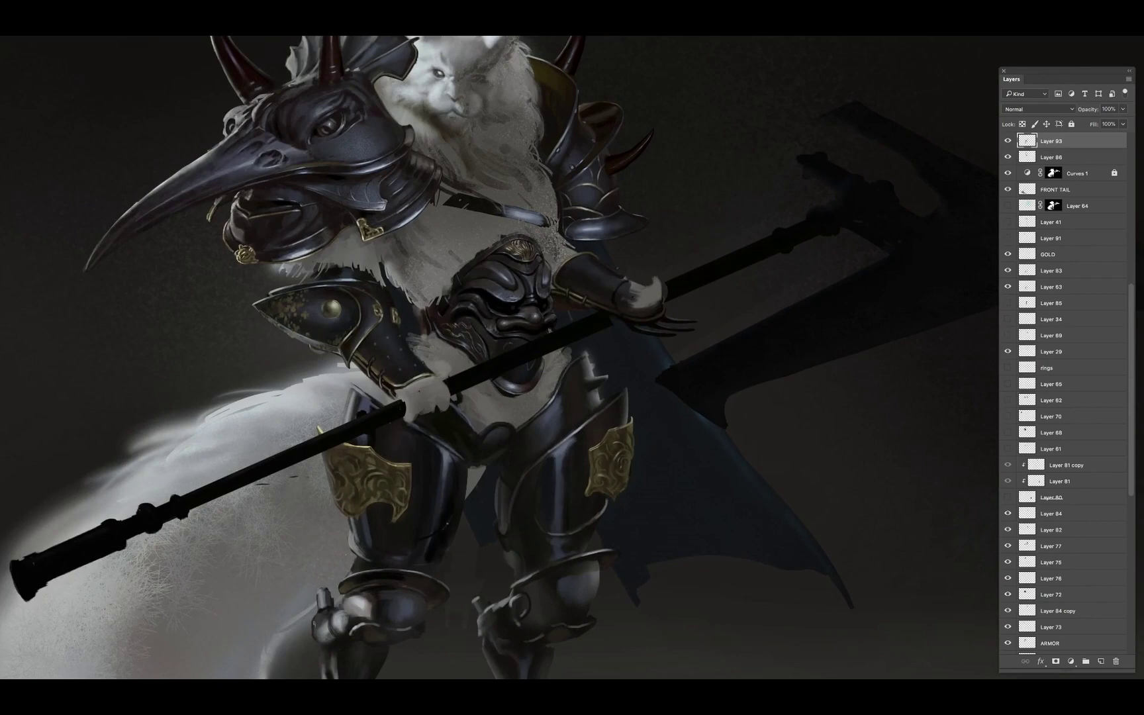
{"action": "scroll", "coordinate": [487, 465], "scroll_direction": "down", "scroll_amount": 4}
{"action": "scroll", "coordinate": [486, 465], "scroll_direction": "up", "scroll_amount": 3}
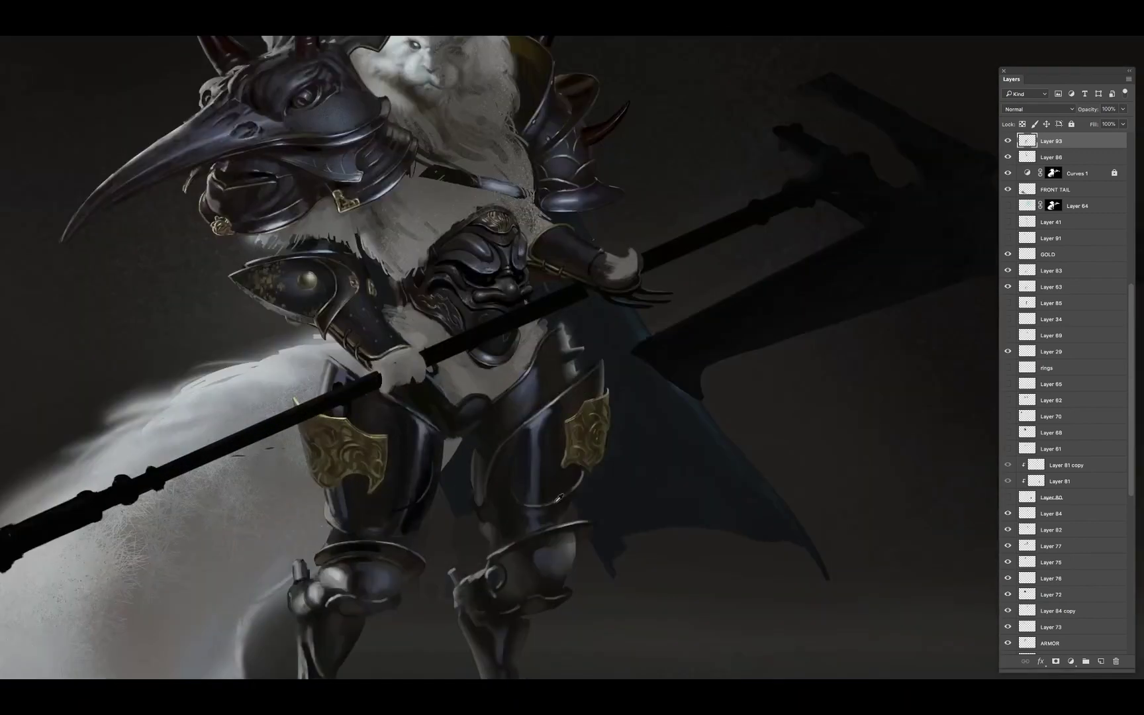
{"action": "scroll", "coordinate": [544, 467], "scroll_direction": "up", "scroll_amount": 2}
{"action": "scroll", "coordinate": [545, 467], "scroll_direction": "right", "scroll_amount": 2}
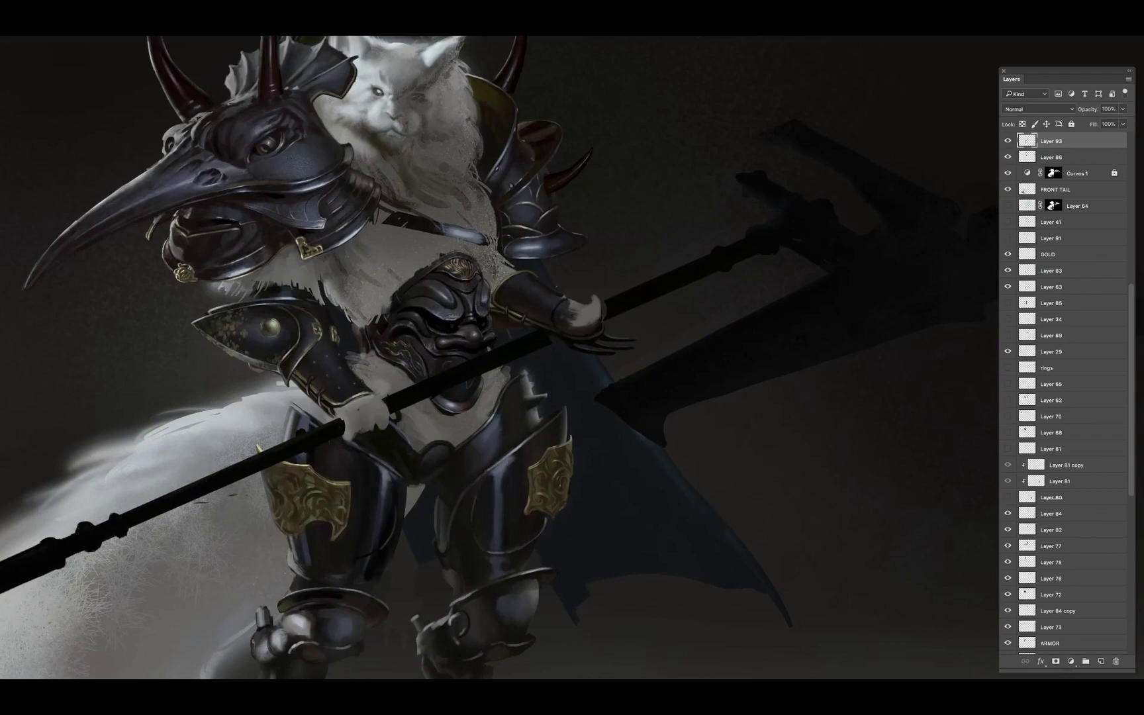
{"action": "scroll", "coordinate": [575, 412], "scroll_direction": "up", "scroll_amount": 3}
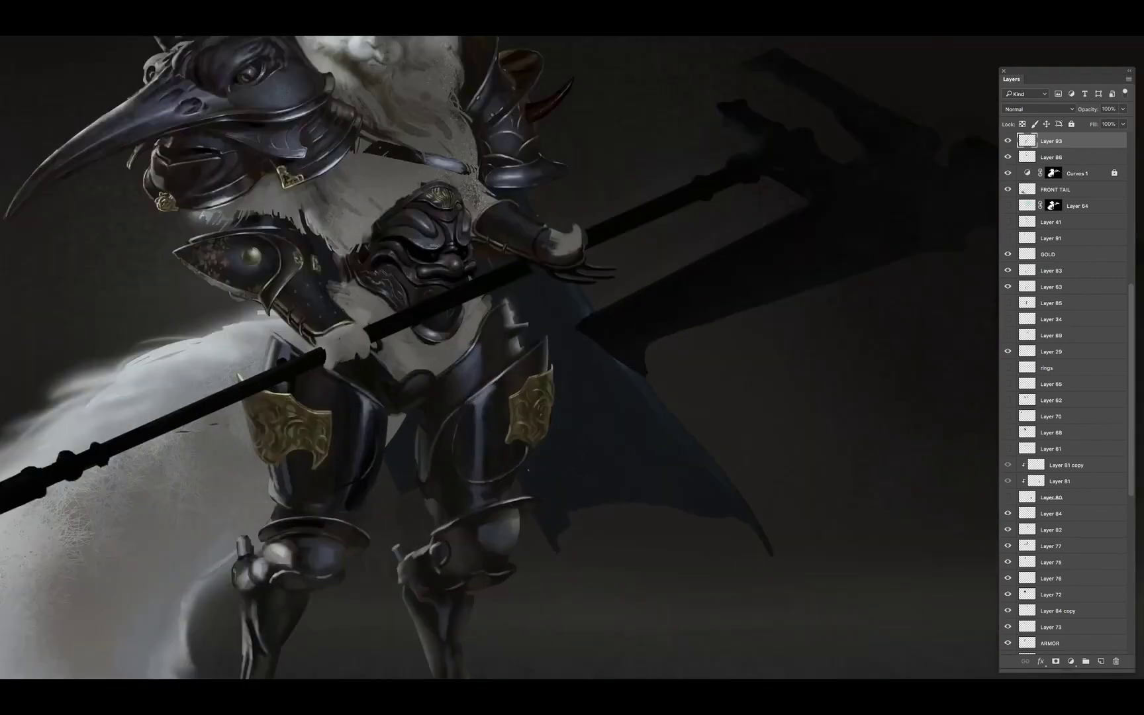
{"action": "scroll", "coordinate": [488, 431], "scroll_direction": "down", "scroll_amount": 3}
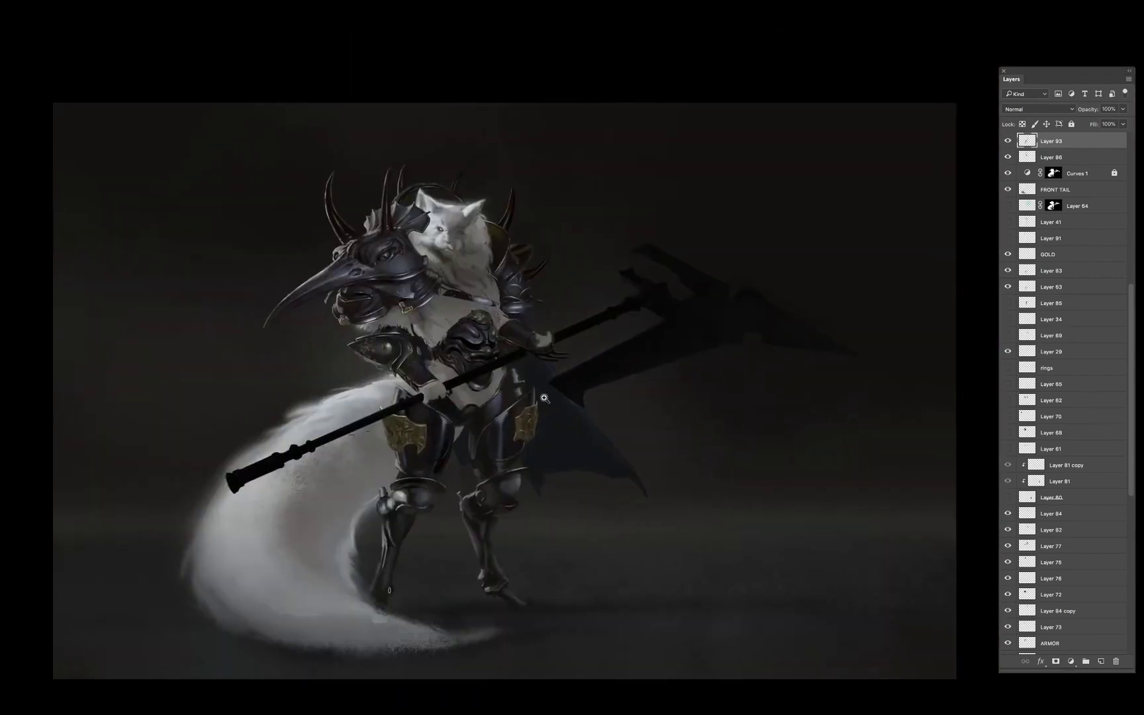
{"action": "scroll", "coordinate": [523, 428], "scroll_direction": "up", "scroll_amount": 3}
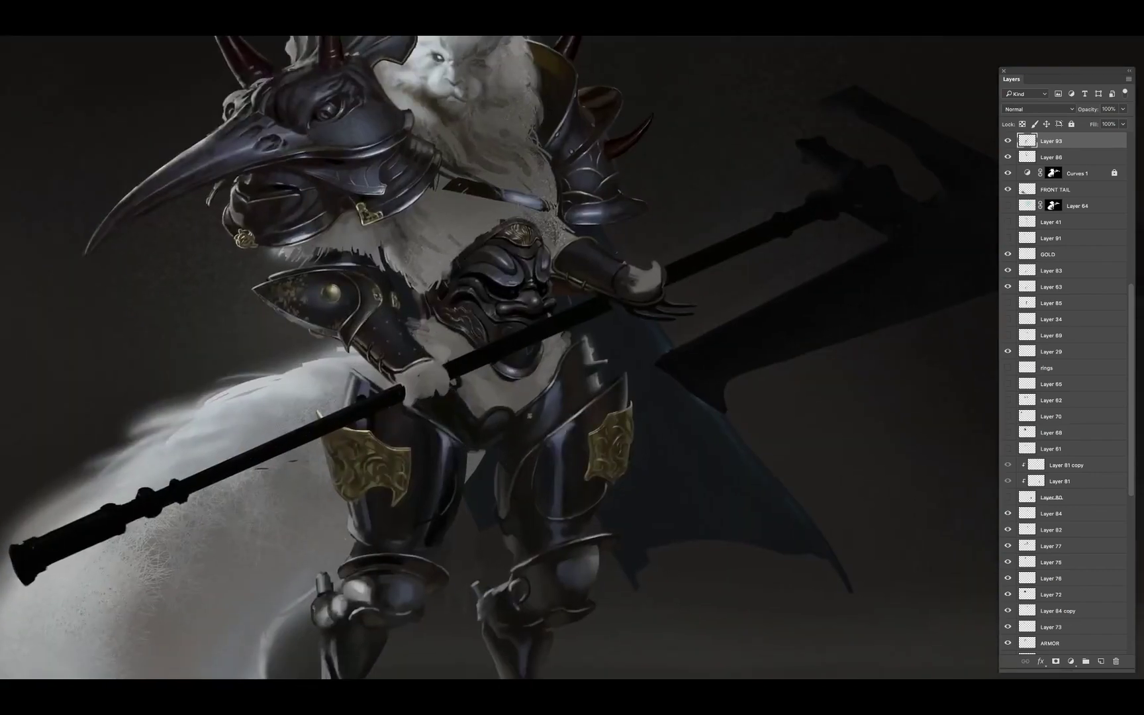
{"action": "mouse_move", "coordinate": [481, 414]}
{"action": "left_mouse_down"}
{"action": "mouse_move", "coordinate": [505, 426]}
{"action": "mouse_move", "coordinate": [484, 451]}
{"action": "mouse_move", "coordinate": [471, 422]}
{"action": "mouse_move", "coordinate": [532, 417]}
{"action": "left_mouse_up"}
{"action": "scroll", "coordinate": [568, 322], "scroll_direction": "down", "scroll_amount": 5}
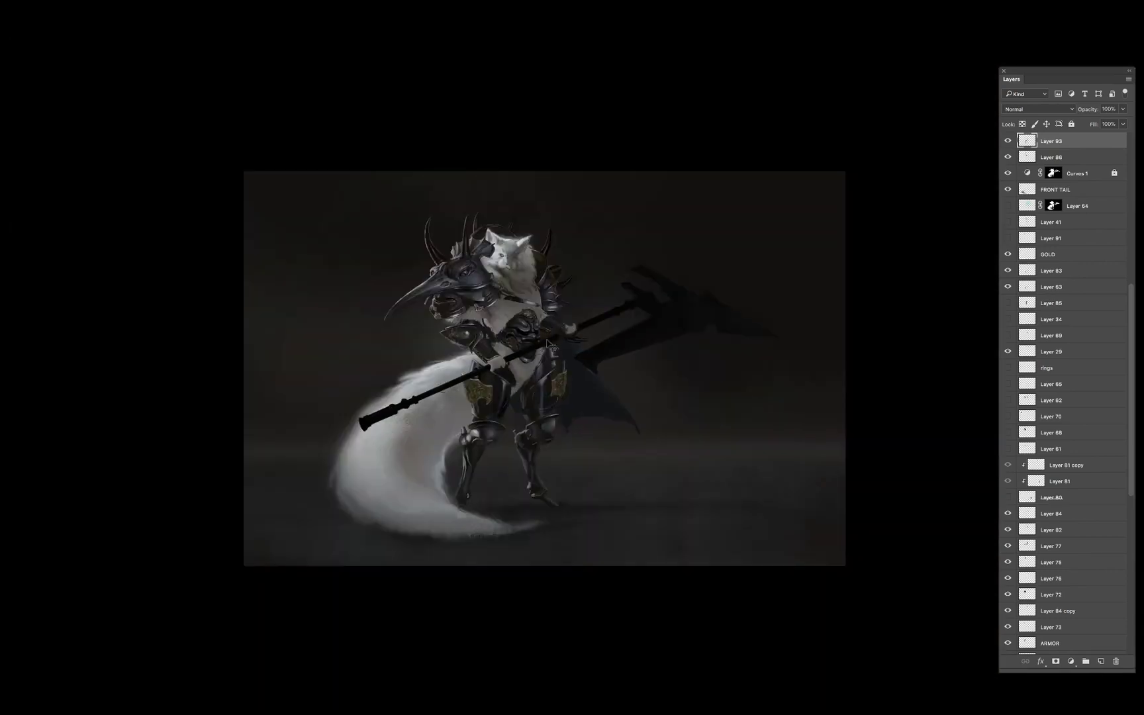
{"action": "scroll", "coordinate": [532, 386], "scroll_direction": "up", "scroll_amount": 4}
{"action": "left_click_drag", "start_coordinate": [397, 639], "coordinate": [389, 652]}
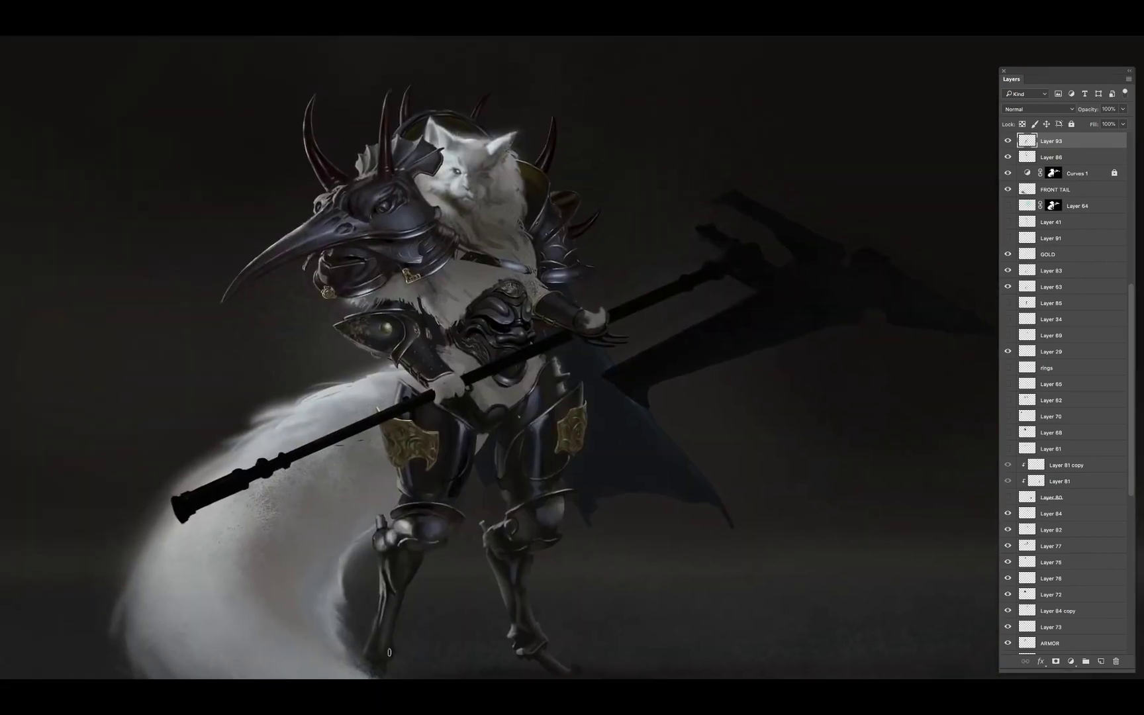
Brush light fur over the dark patch at the waist on Layer 93
{"action": "scroll", "coordinate": [506, 324], "scroll_direction": "down", "scroll_amount": 3}
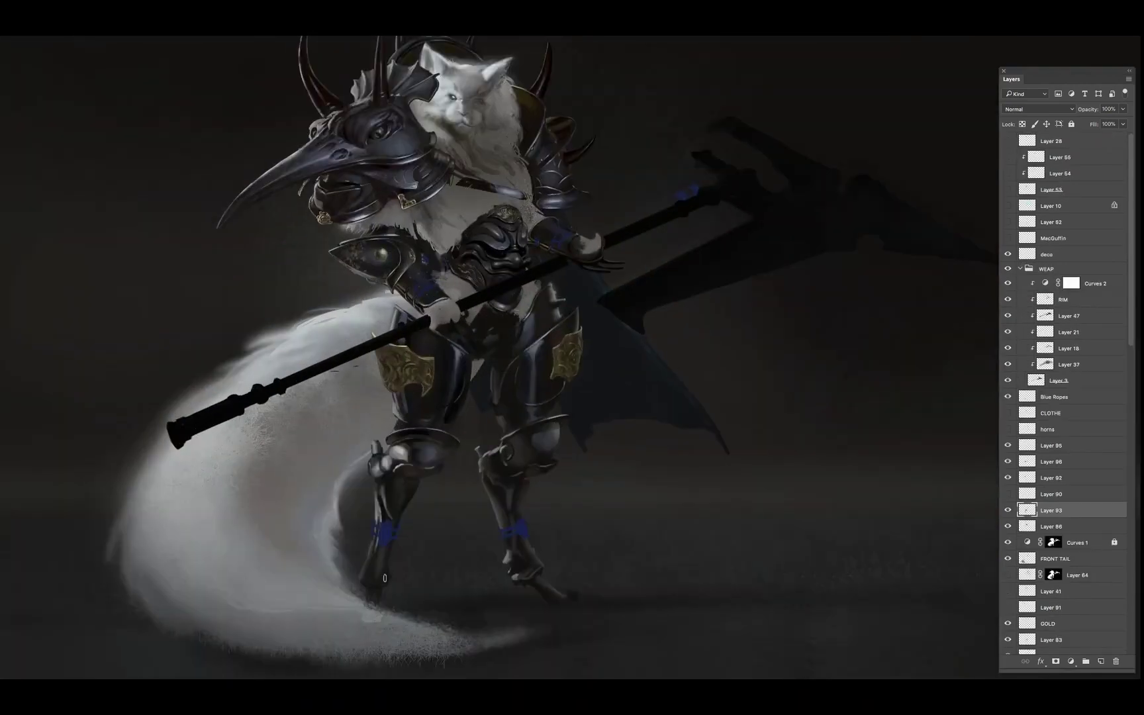
{"action": "left_click_drag", "start_coordinate": [496, 343], "coordinate": [482, 341]}
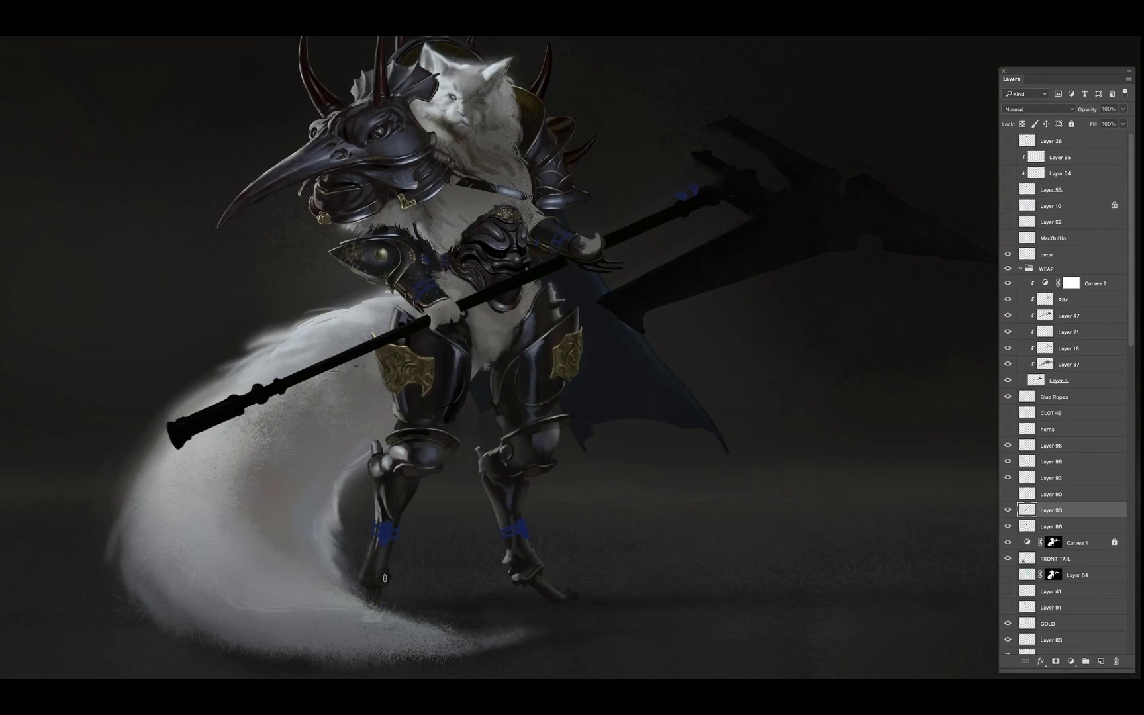
{"action": "scroll", "coordinate": [510, 319], "scroll_direction": "up", "scroll_amount": 2}
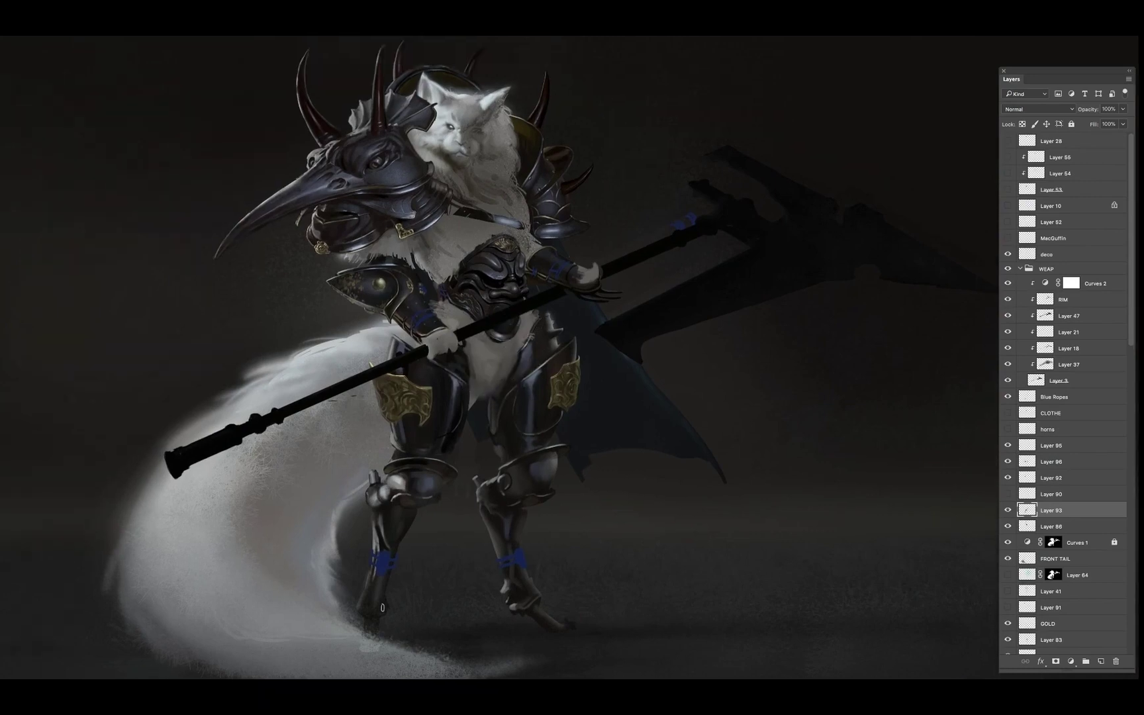
Switch to Layer 96, reframe the figure, and select the Blue Ropes layer
{"action": "left_click", "coordinate": [562, 357], "text": "ctrl"}
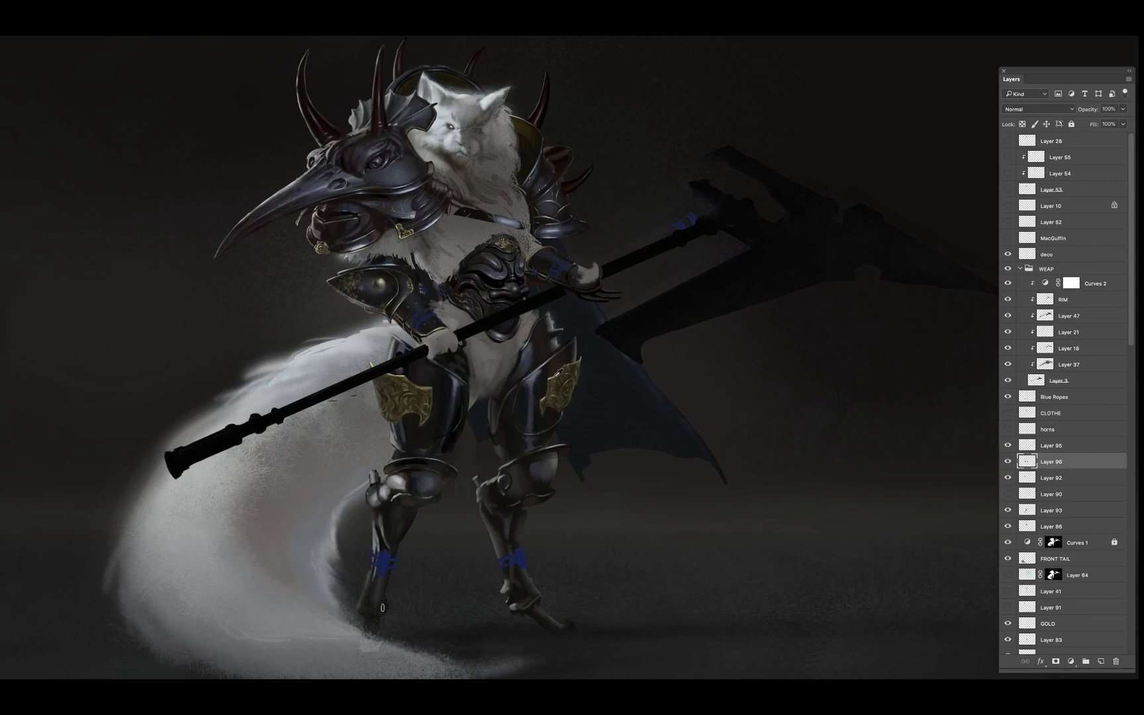
{"action": "key", "text": "h"}
{"action": "left_click_drag", "start_coordinate": [546, 401], "coordinate": [596, 500]}
{"action": "left_click", "coordinate": [1054, 397]}
Hide the Blue Ropes layer and create a merged copy of the visible artwork
{"action": "left_click", "coordinate": [1008, 396]}
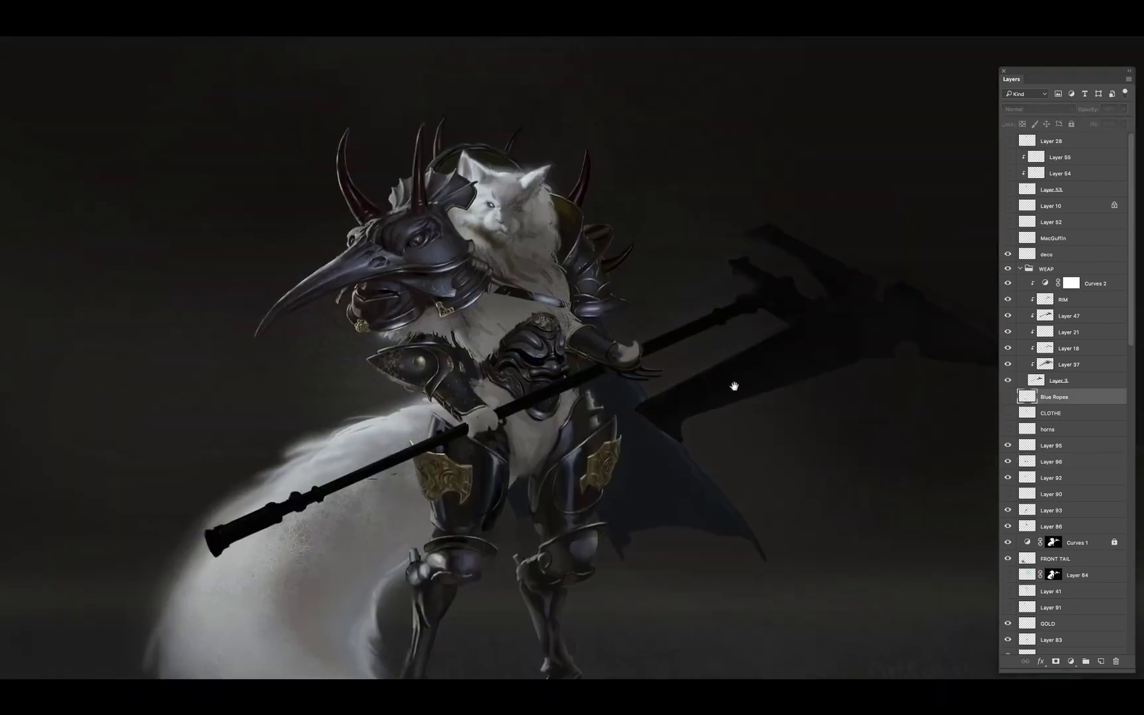
{"action": "key", "text": "ctrl+shift+alt+e"}
{"action": "left_click", "coordinate": [423, 160]}
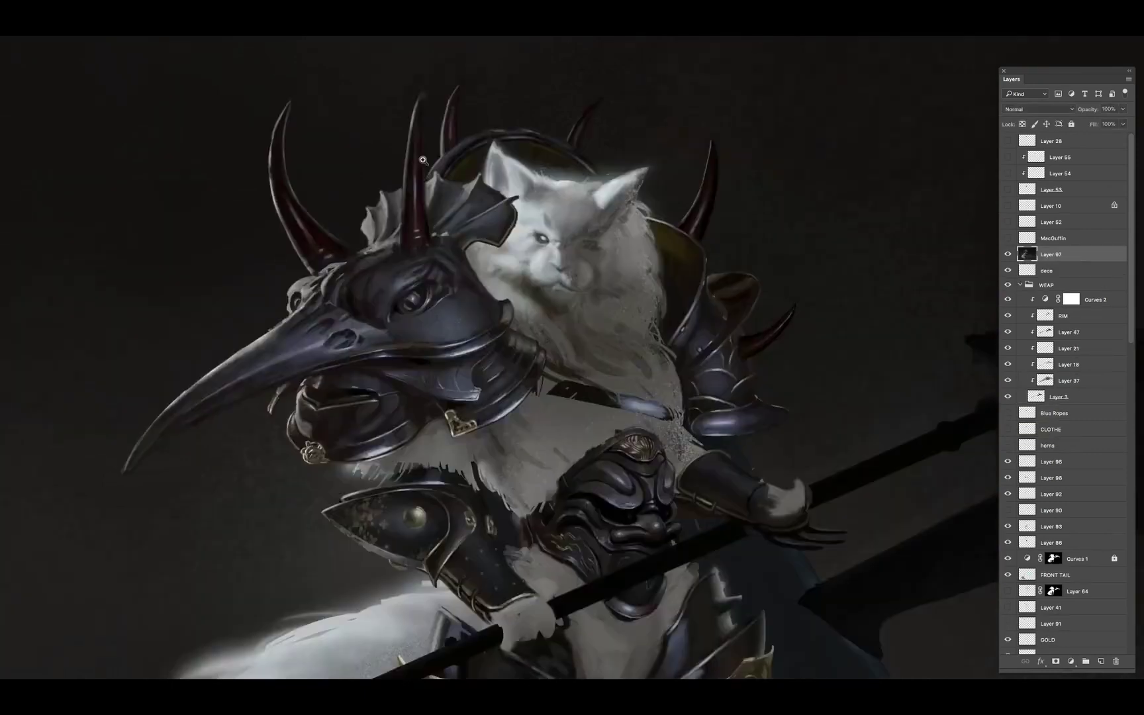
{"action": "left_click", "coordinate": [423, 159]}
Lasso the tall centre horn, copy it to its own layer, and shift it 16 px across and 8 px
{"action": "key", "text": "l"}
{"action": "mouse_move", "coordinate": [383, 417]}
{"action": "left_mouse_down"}
{"action": "mouse_move", "coordinate": [390, 291]}
{"action": "mouse_move", "coordinate": [422, 278]}
{"action": "mouse_move", "coordinate": [427, 374]}
{"action": "mouse_move", "coordinate": [391, 416]}
{"action": "mouse_move", "coordinate": [429, 145]}
{"action": "mouse_move", "coordinate": [426, 358]}
{"action": "mouse_move", "coordinate": [434, 329]}
{"action": "mouse_move", "coordinate": [442, 401]}
{"action": "mouse_move", "coordinate": [390, 372]}
{"action": "mouse_move", "coordinate": [399, 318]}
{"action": "left_mouse_up"}
{"action": "key", "text": "ctrl+j"}
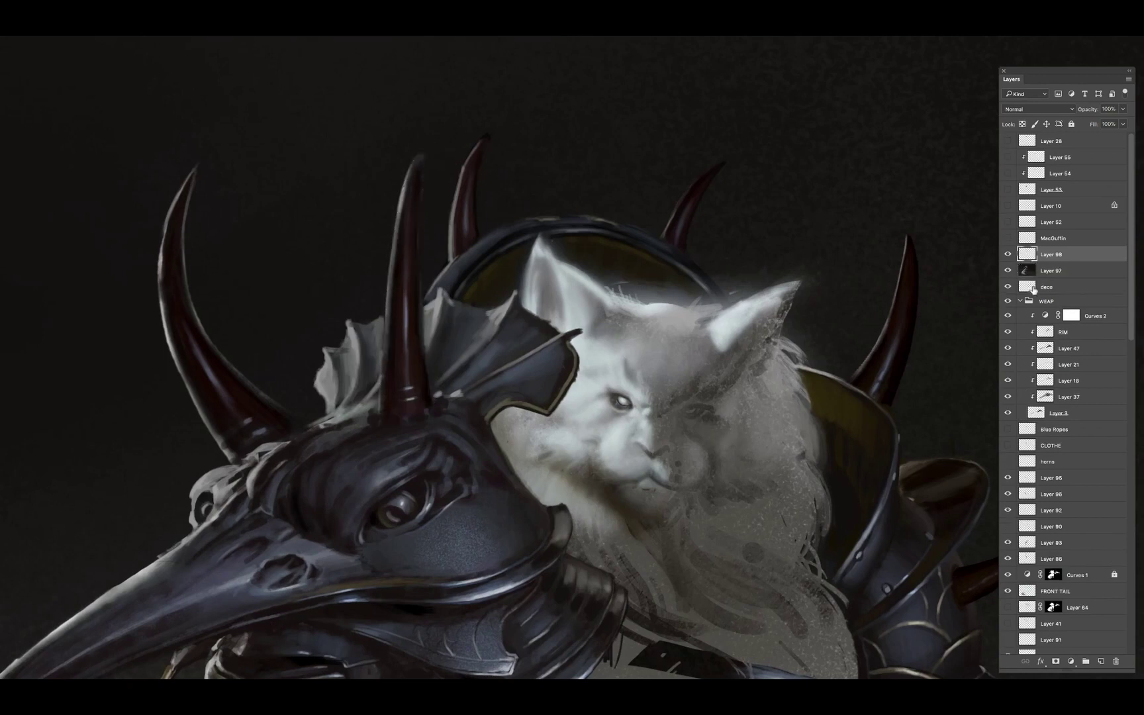
{"action": "key", "text": "ctrl+t"}
{"action": "key", "text": "ctrl+minus"}
{"action": "left_click_drag", "start_coordinate": [476, 263], "coordinate": [482, 266]}
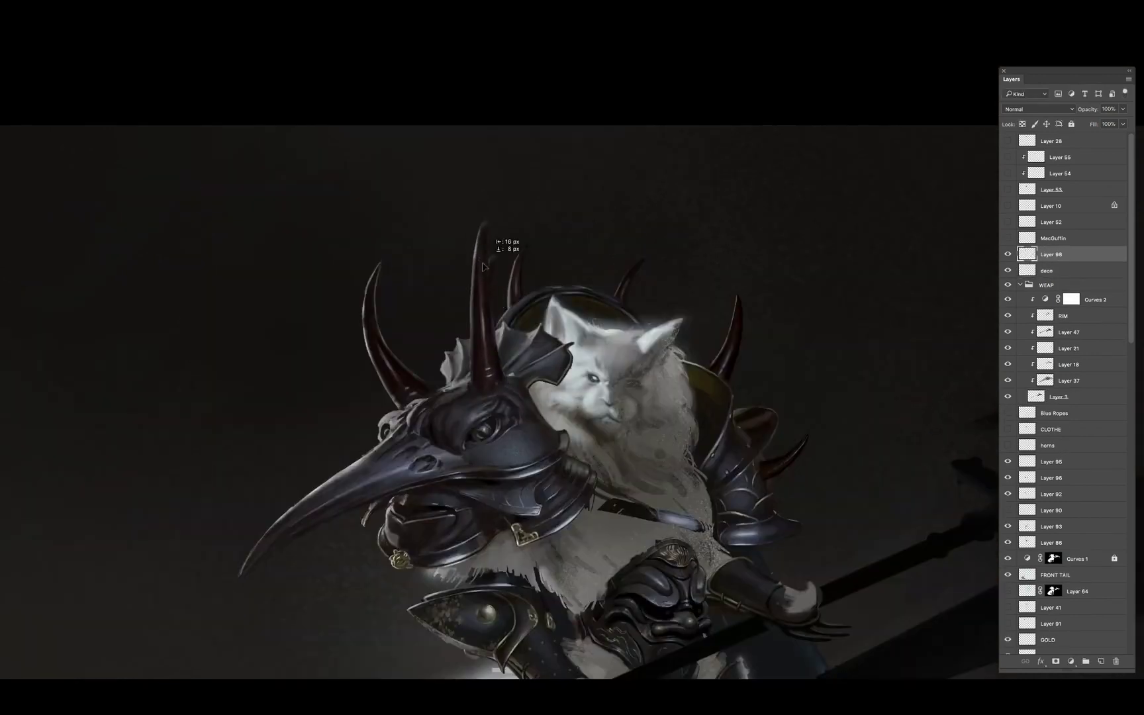
{"action": "key", "text": "ctrl+0"}
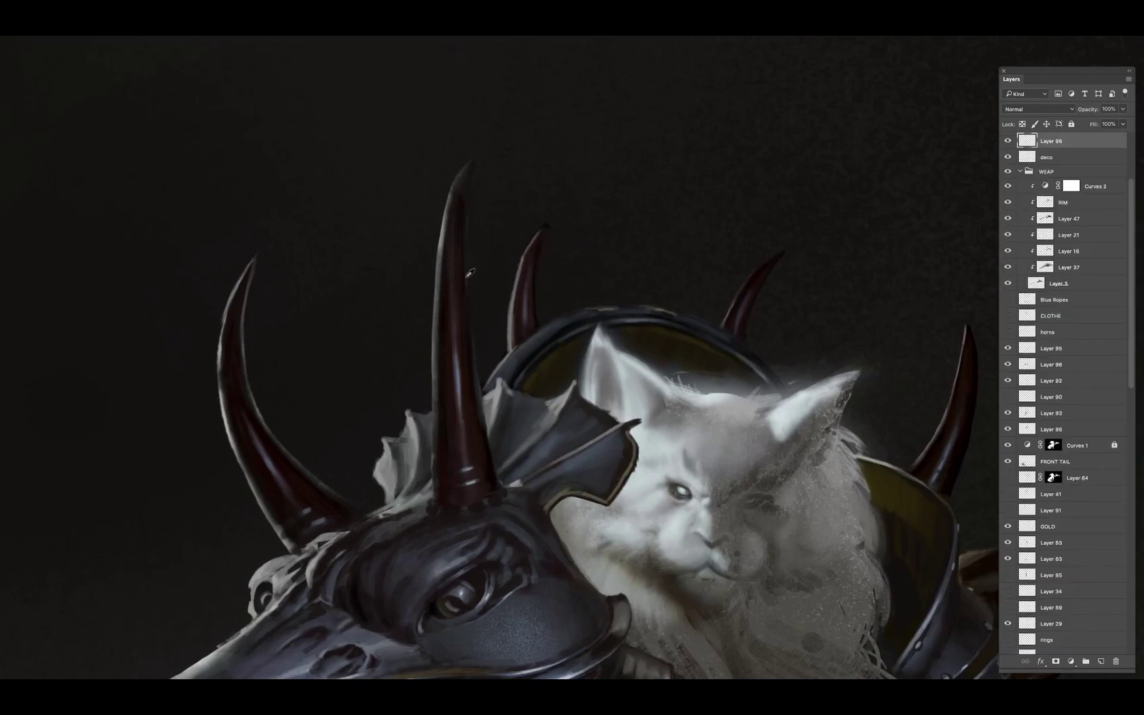
Fit the whole figure in view and rename Layer 96 to GOLD
{"action": "key", "text": "h"}
{"action": "left_click_drag", "start_coordinate": [469, 272], "coordinate": [485, 139]}
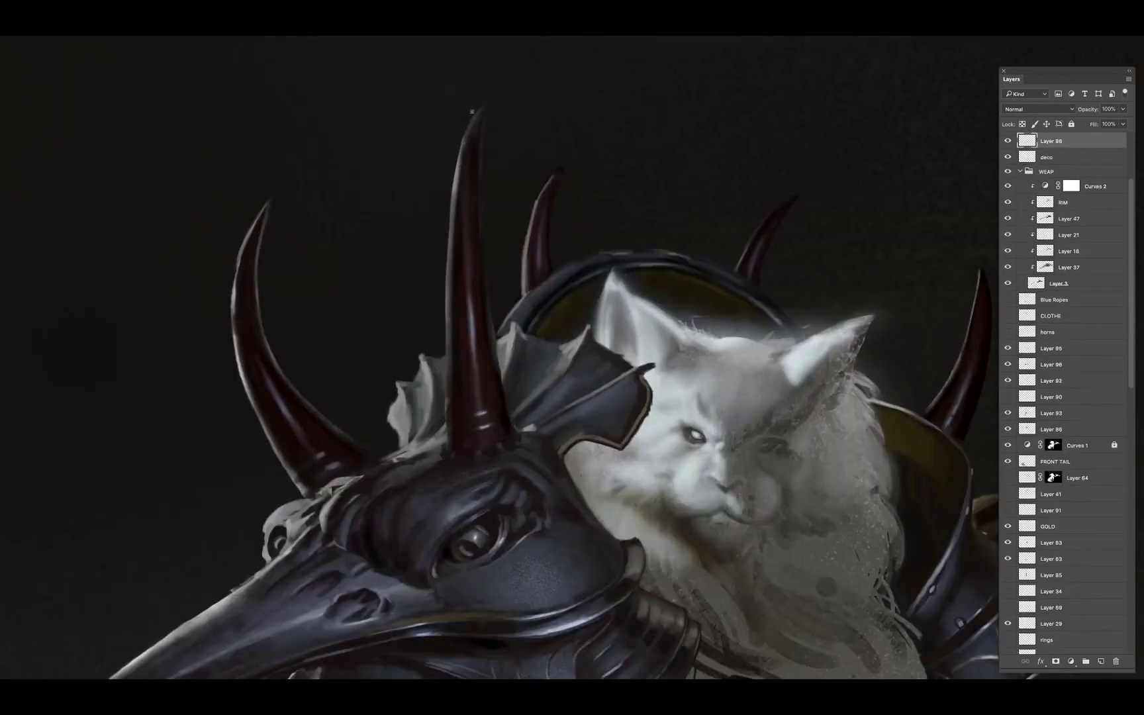
{"action": "key", "text": "ctrl+0"}
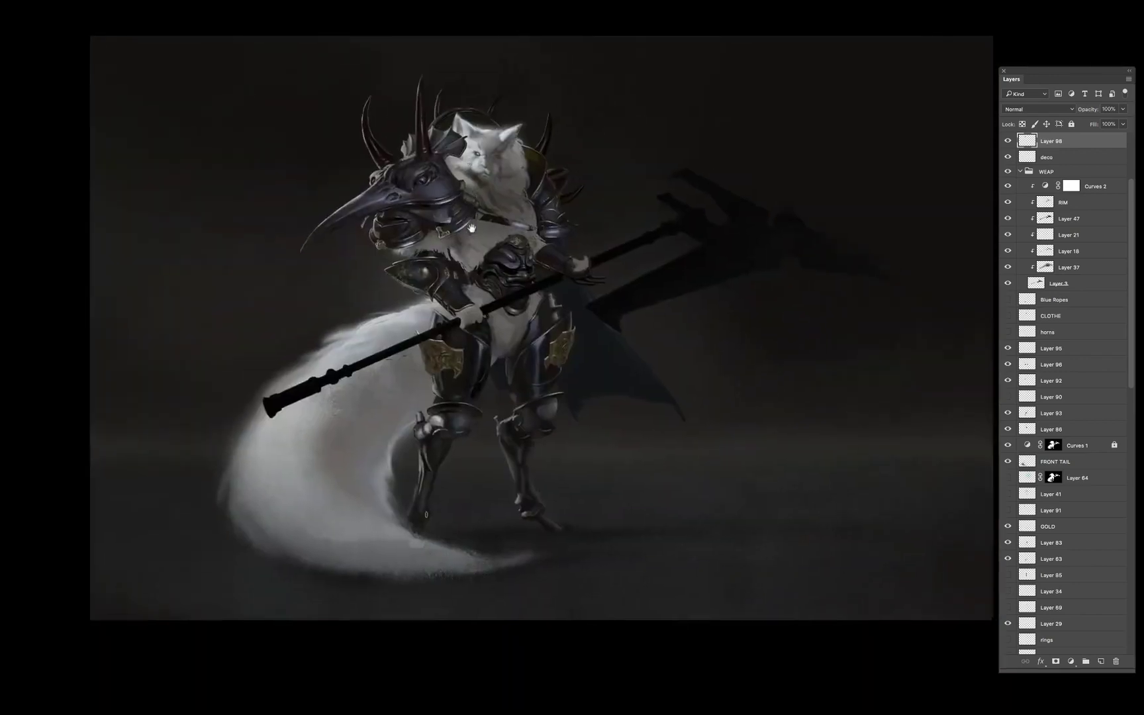
{"action": "left_click_drag", "start_coordinate": [442, 319], "coordinate": [456, 323]}
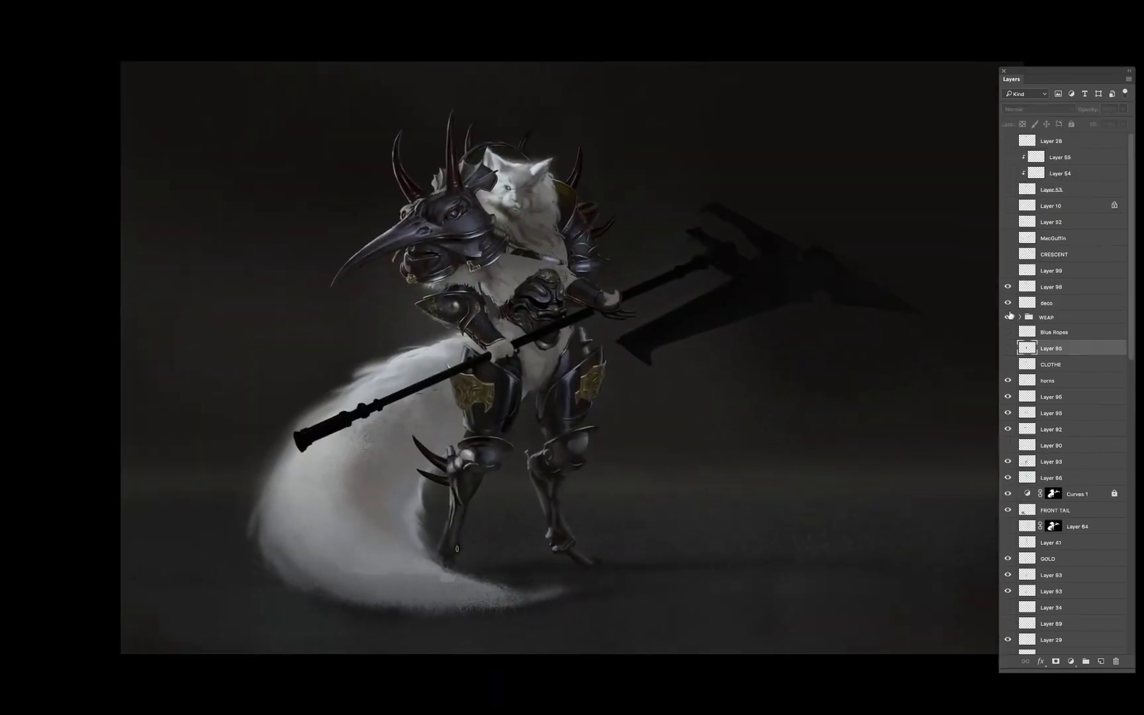
{"action": "scroll", "coordinate": [631, 410], "scroll_direction": "up", "scroll_amount": 1}
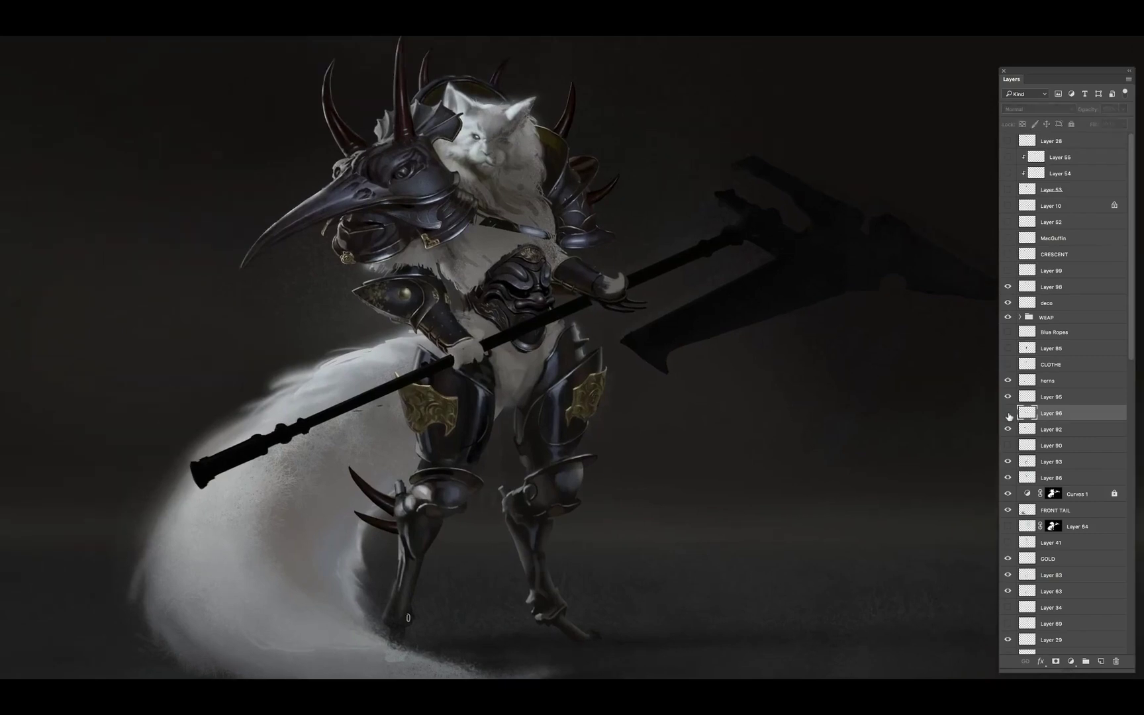
{"action": "double_click", "coordinate": [1052, 413]}
Lasso the right gold thigh plate and warp it narrower with Free Transform
{"action": "type", "text": "GOLD"}
{"action": "scroll", "coordinate": [589, 407], "scroll_direction": "up", "scroll_amount": 3}
{"action": "left_click_drag", "start_coordinate": [566, 319], "coordinate": [570, 323]}
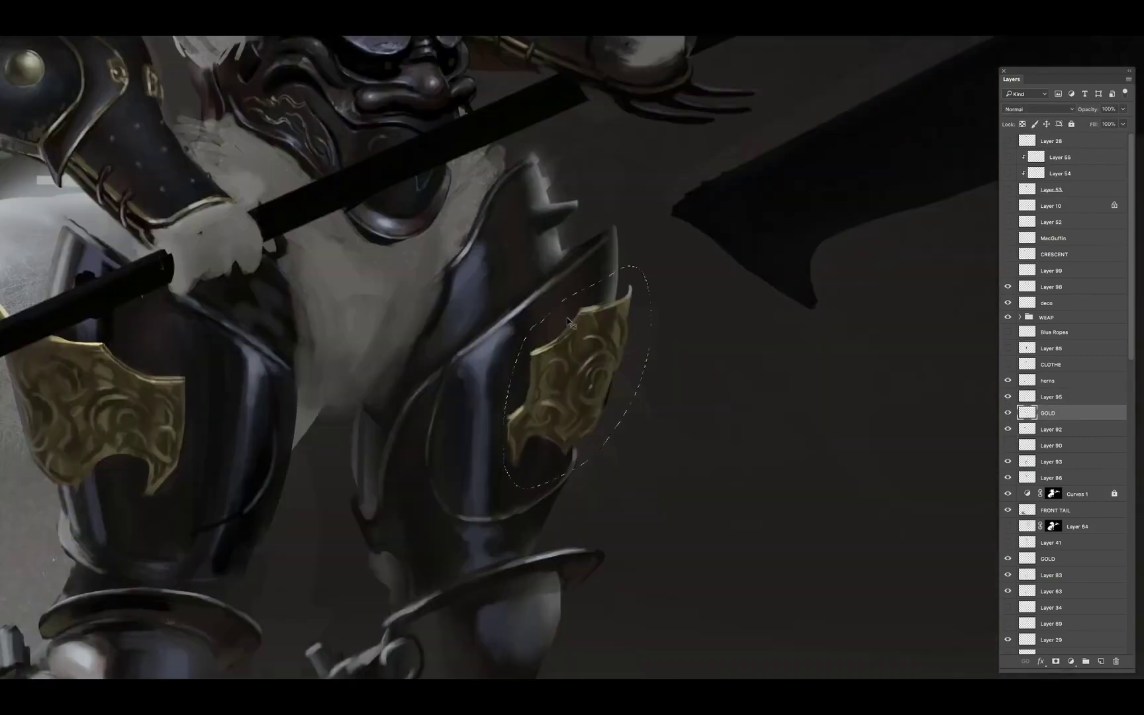
{"action": "key", "text": "ctrl+t"}
{"action": "left_click_drag", "start_coordinate": [596, 371], "coordinate": [619, 377]}
{"action": "key", "text": "Return"}
{"action": "key", "text": "ctrl+d"}
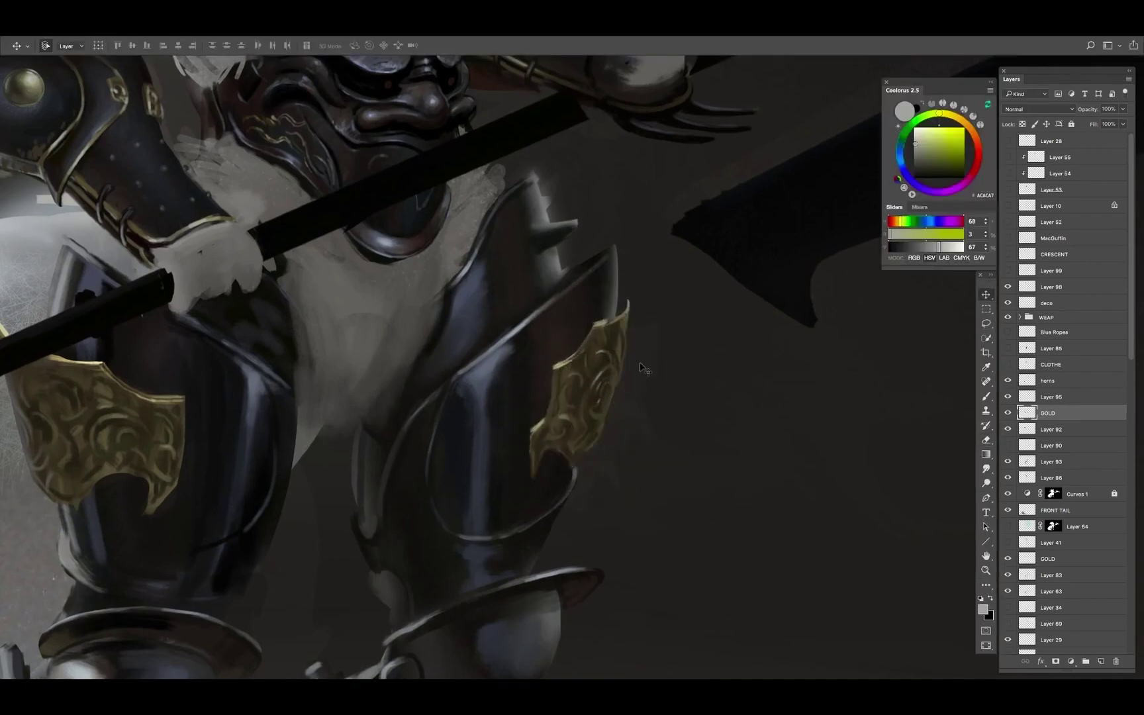
On a new layer above GOLD, paint a thin dark line on the leg armour and gold over it
{"action": "scroll", "coordinate": [641, 366], "scroll_direction": "down", "scroll_amount": 3}
{"action": "key", "text": "ctrl+shift+n"}
{"action": "key", "text": "Return"}
{"action": "key", "text": "b"}
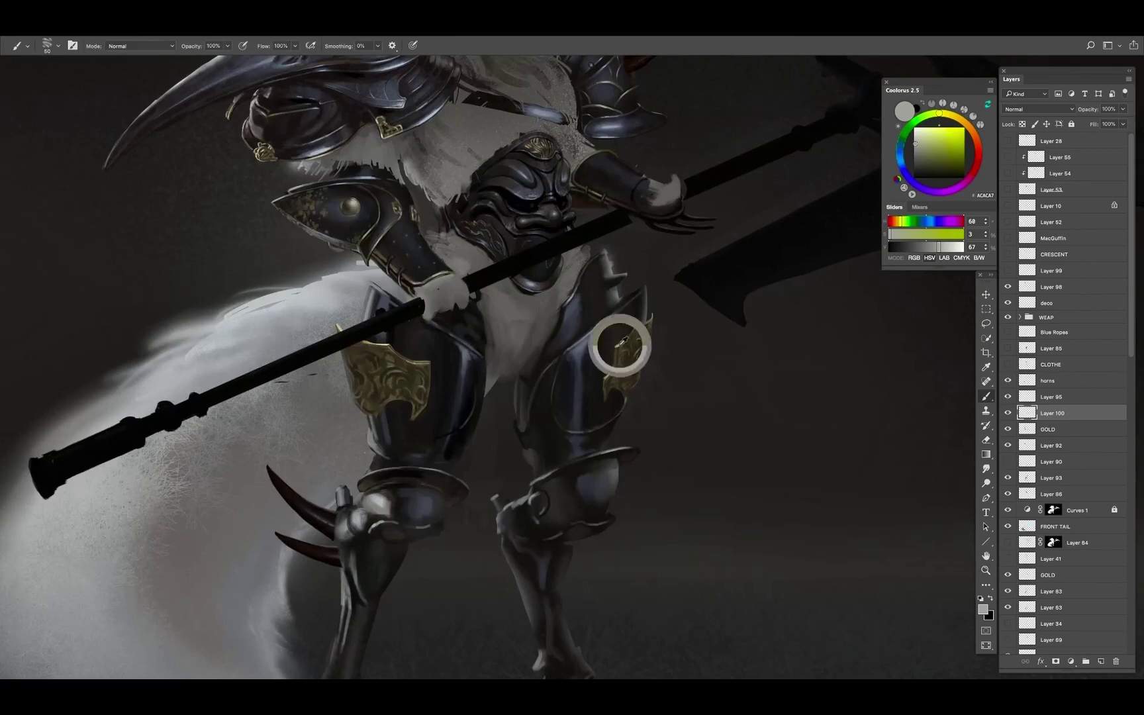
{"action": "key", "text": "bracketleft"}
{"action": "key", "text": "bracketleft"}
{"action": "key", "text": "bracketleft"}
{"action": "key", "text": "bracketleft"}
{"action": "key", "text": "bracketleft"}
{"action": "key", "text": "bracketleft"}
{"action": "left_click", "coordinate": [620, 345], "text": "alt"}
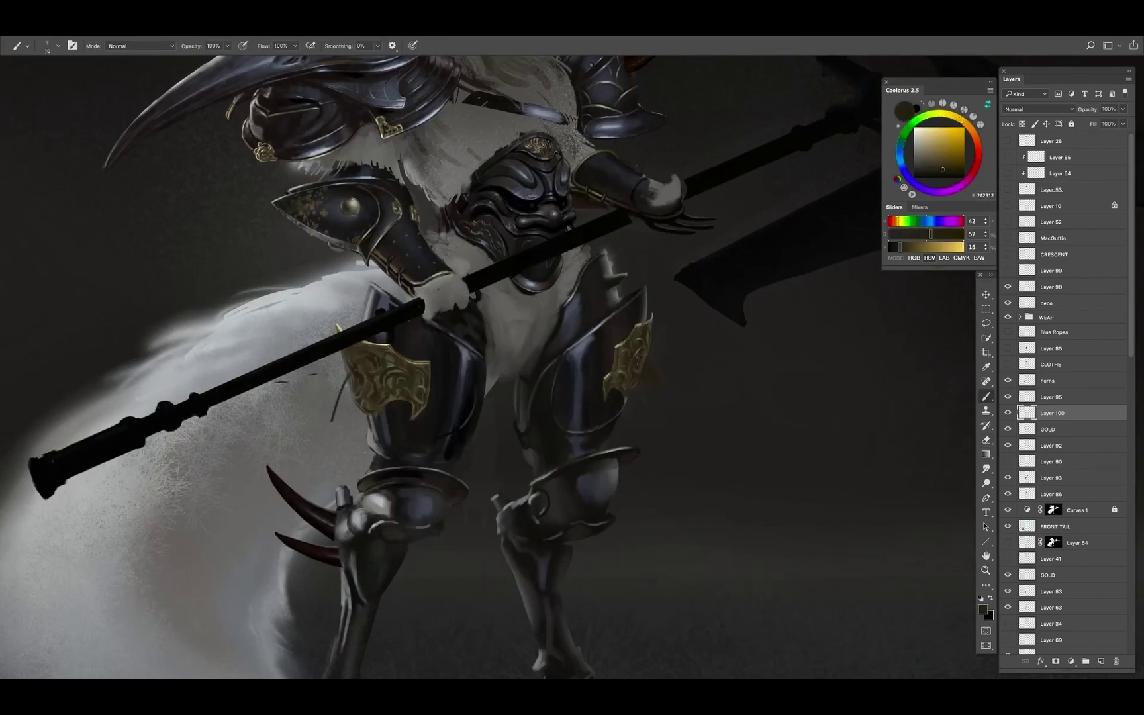
{"action": "mouse_move", "coordinate": [348, 376]}
{"action": "left_mouse_down"}
{"action": "mouse_move", "coordinate": [335, 422]}
{"action": "mouse_move", "coordinate": [362, 381]}
{"action": "left_mouse_up"}
{"action": "key", "text": "bracketright"}
{"action": "key", "text": "bracketright"}
{"action": "key", "text": "bracketright"}
{"action": "left_click", "coordinate": [378, 348], "text": "alt"}
Paint bird-face details on the gold plate using sampled dark gold, light gold, blue-grey and olive tones
{"action": "key", "text": "bracketleft"}
{"action": "left_click", "coordinate": [342, 399], "text": "alt"}
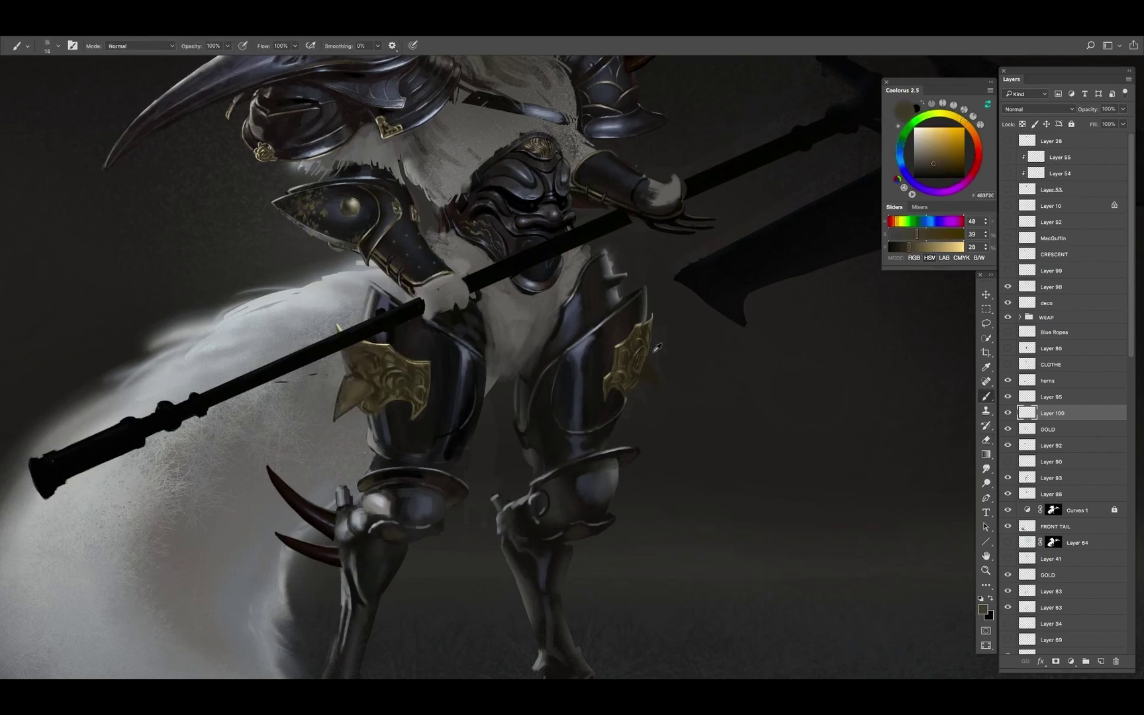
{"action": "key", "text": "bracketleft"}
{"action": "key", "text": "bracketleft"}
{"action": "key", "text": "bracketleft"}
{"action": "key", "text": "bracketleft"}
{"action": "key", "text": "bracketleft"}
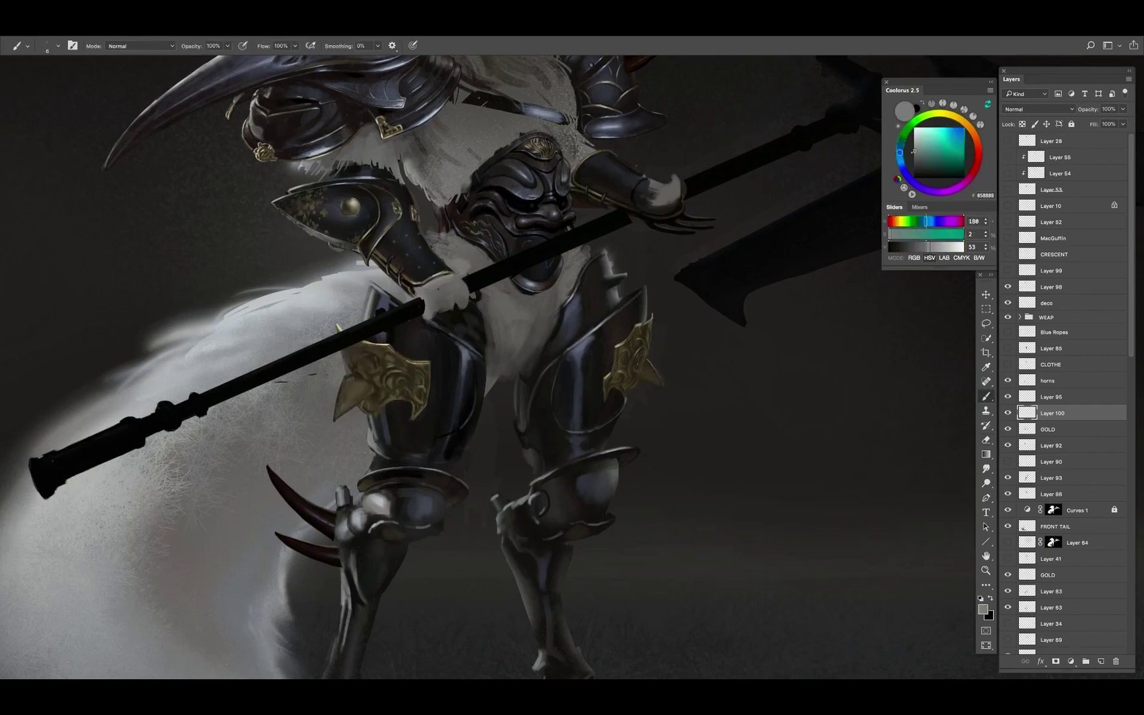
{"action": "left_click", "coordinate": [391, 338], "text": "alt"}
{"action": "key", "text": "bracketright"}
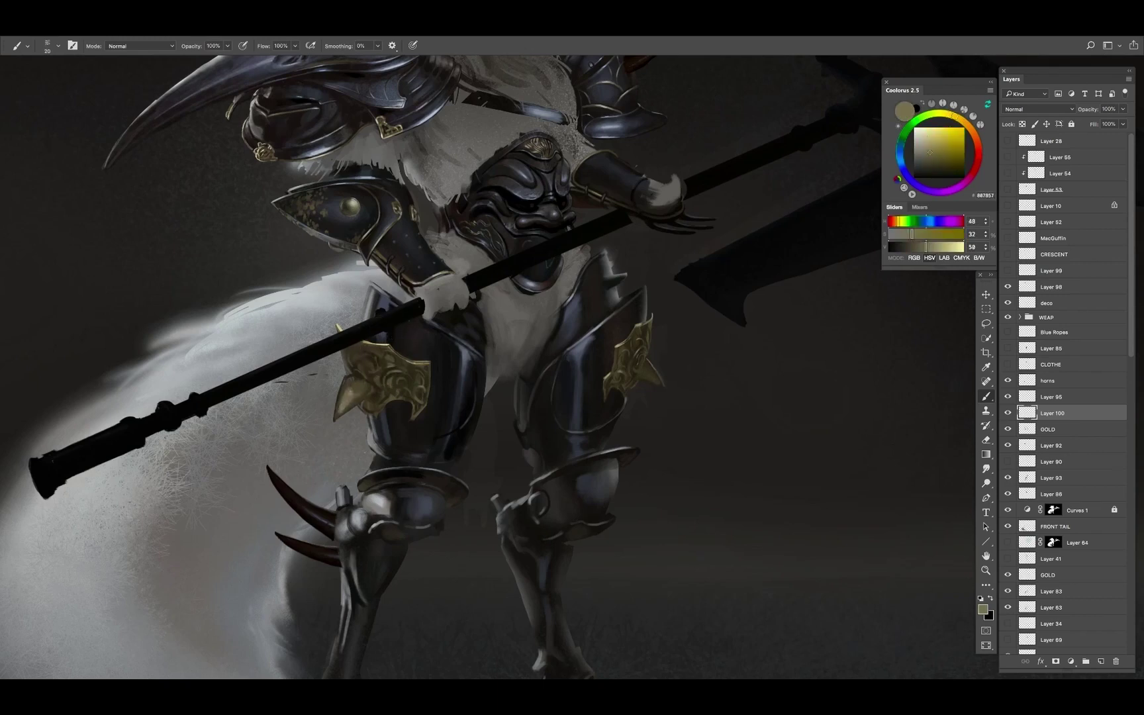
{"action": "key", "text": "bracketleft"}
{"action": "left_click", "coordinate": [373, 383], "text": "alt"}
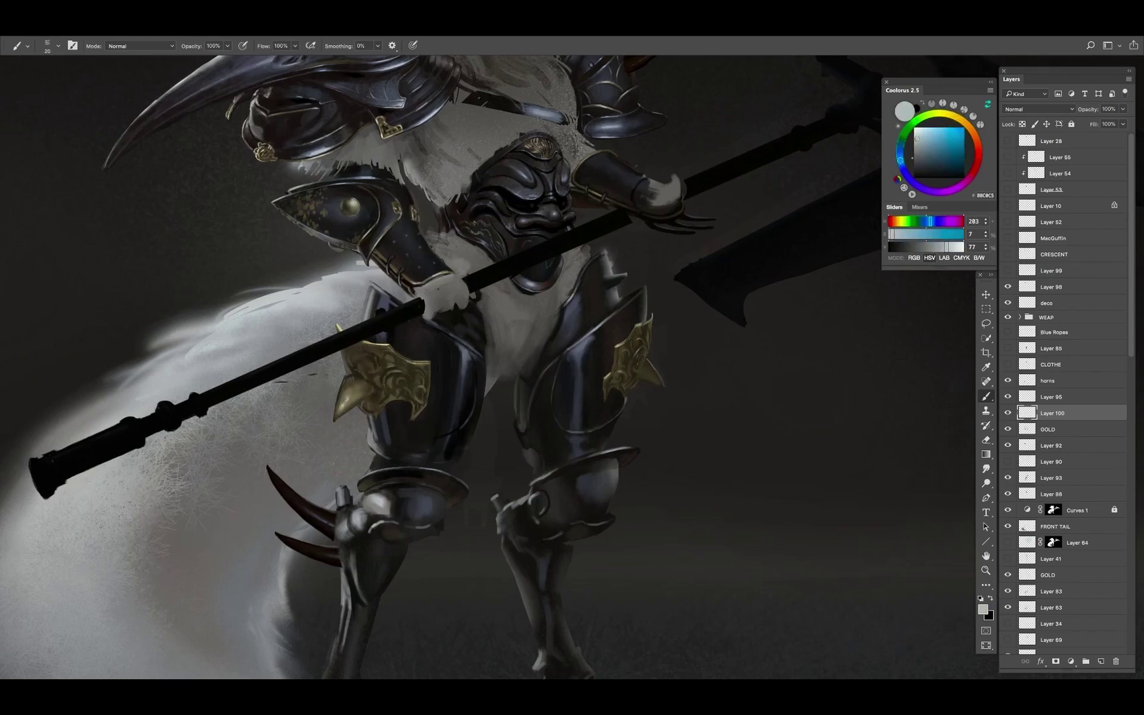
{"action": "key", "text": "bracketright"}
{"action": "left_click", "coordinate": [350, 396], "text": "alt"}
{"action": "left_click", "coordinate": [361, 384], "text": "alt"}
{"action": "left_click", "coordinate": [360, 384], "text": "alt"}
{"action": "left_click", "coordinate": [352, 395], "text": "alt"}
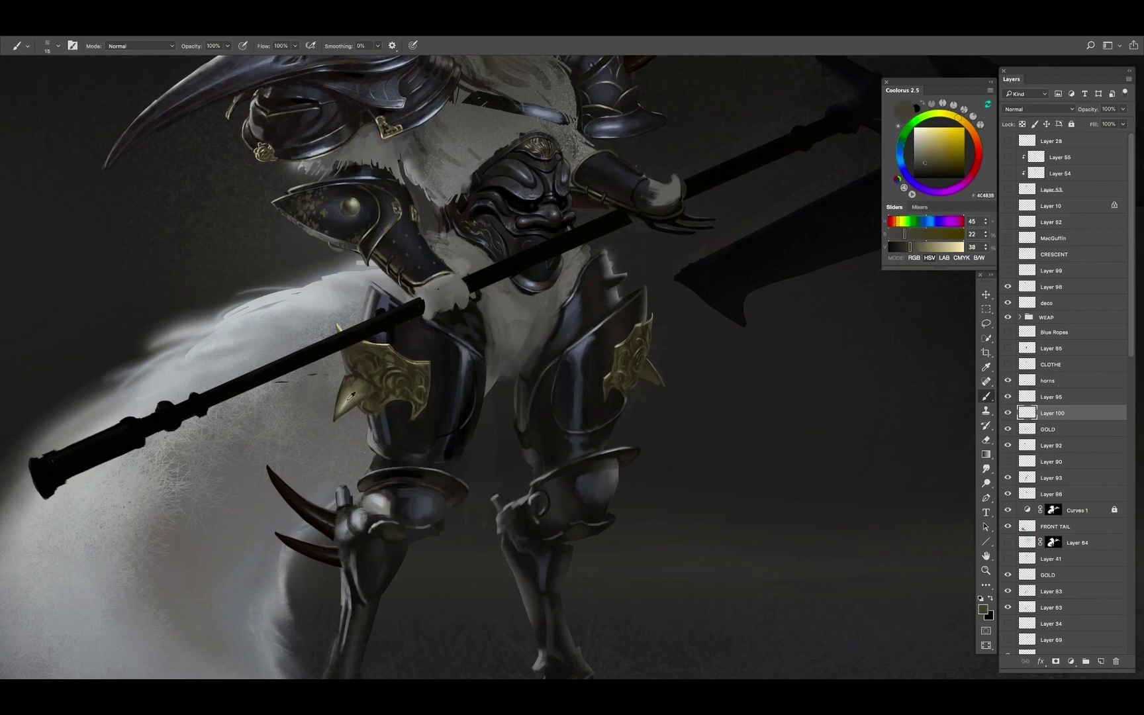
{"action": "key", "text": "bracketleft"}
{"action": "key", "text": "bracketleft"}
{"action": "key", "text": "bracketleft"}
{"action": "key", "text": "bracketright"}
{"action": "key", "text": "bracketright"}
{"action": "key", "text": "bracketright"}
{"action": "left_click", "coordinate": [358, 384], "text": "alt"}
{"action": "left_click", "coordinate": [379, 391], "text": "alt"}
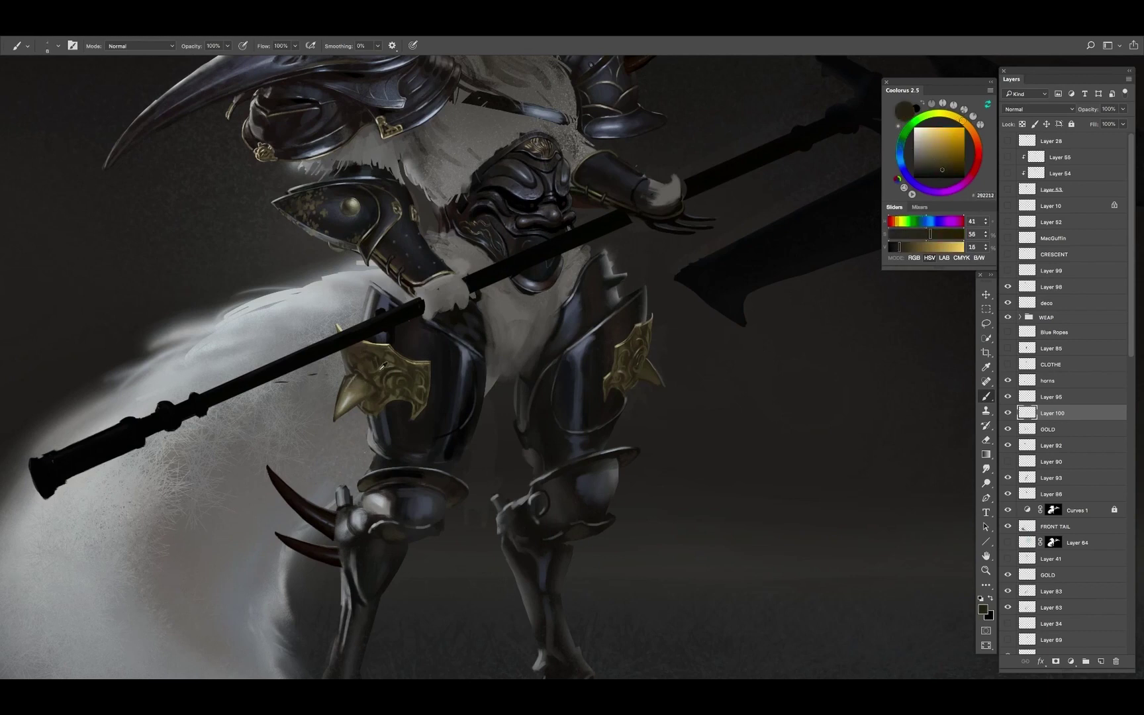
{"action": "key", "text": "bracketright"}
{"action": "key", "text": "bracketright"}
{"action": "key", "text": "bracketright"}
{"action": "left_click", "coordinate": [374, 361], "text": "alt"}
{"action": "left_click", "coordinate": [374, 363], "text": "alt"}
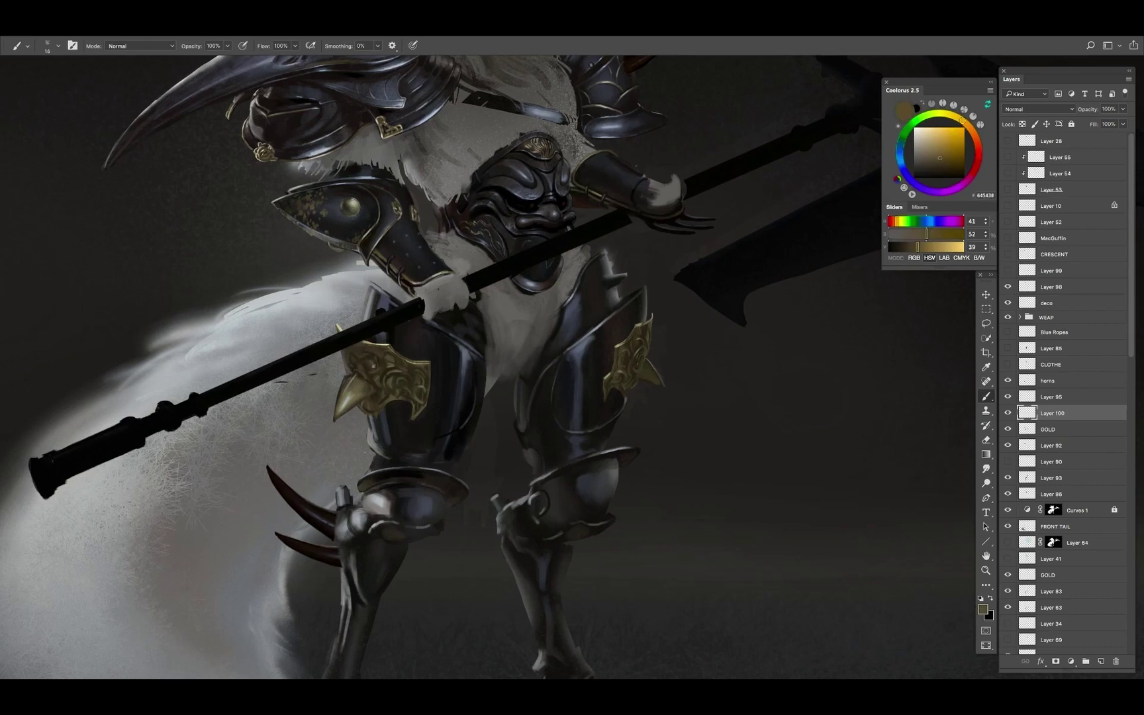
{"action": "key", "text": "bracketleft"}
{"action": "key", "text": "bracketleft"}
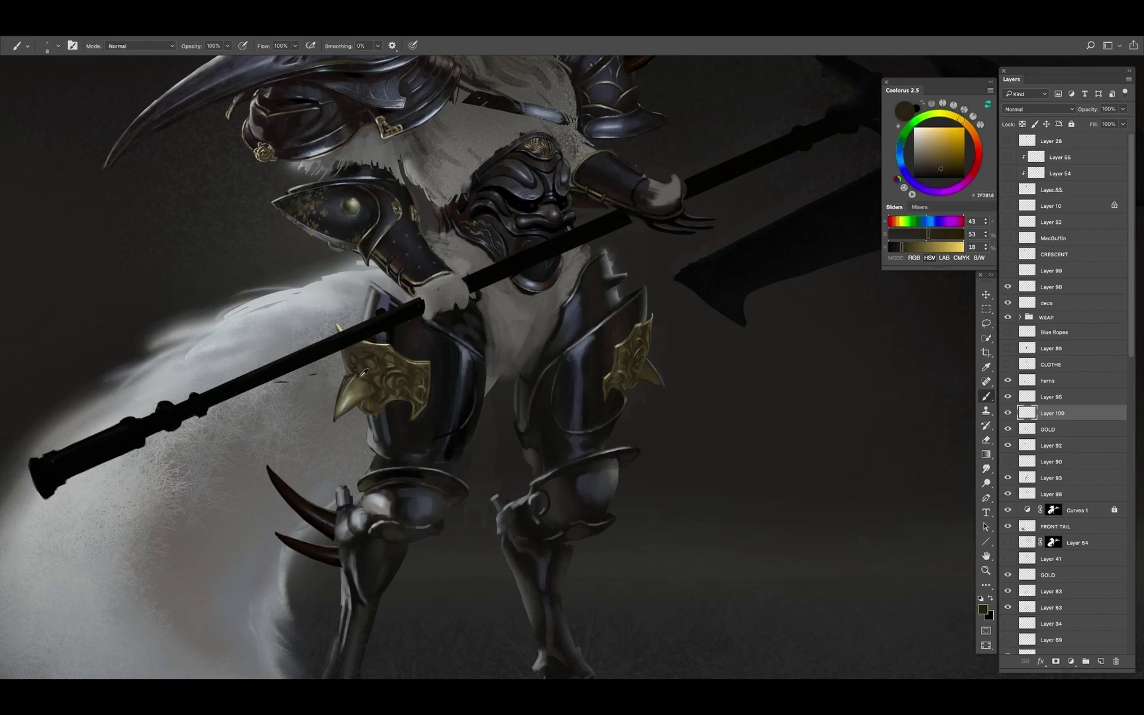
{"action": "left_click", "coordinate": [363, 373], "text": "alt"}
{"action": "left_click", "coordinate": [363, 376], "text": "alt"}
{"action": "left_click", "coordinate": [372, 377], "text": "alt"}
{"action": "key", "text": "bracketleft"}
{"action": "key", "text": "bracketright"}
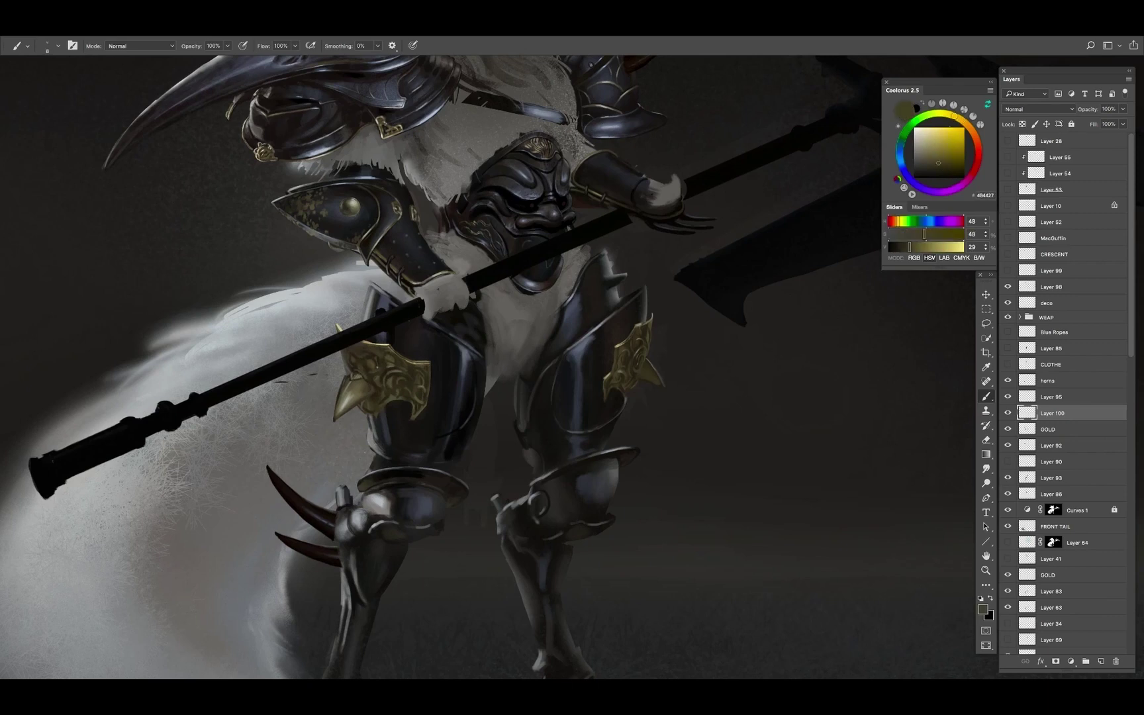
{"action": "key", "text": "bracketright"}
{"action": "left_click", "coordinate": [375, 387], "text": "alt"}
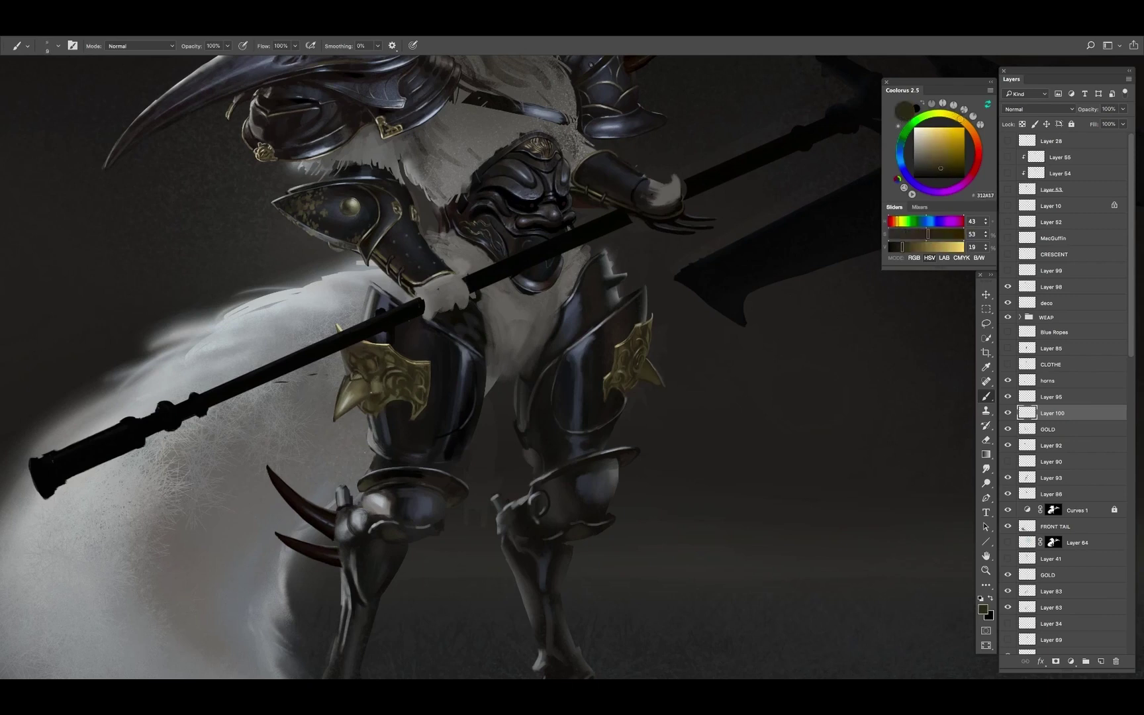
{"action": "left_click", "coordinate": [365, 396], "text": "alt"}
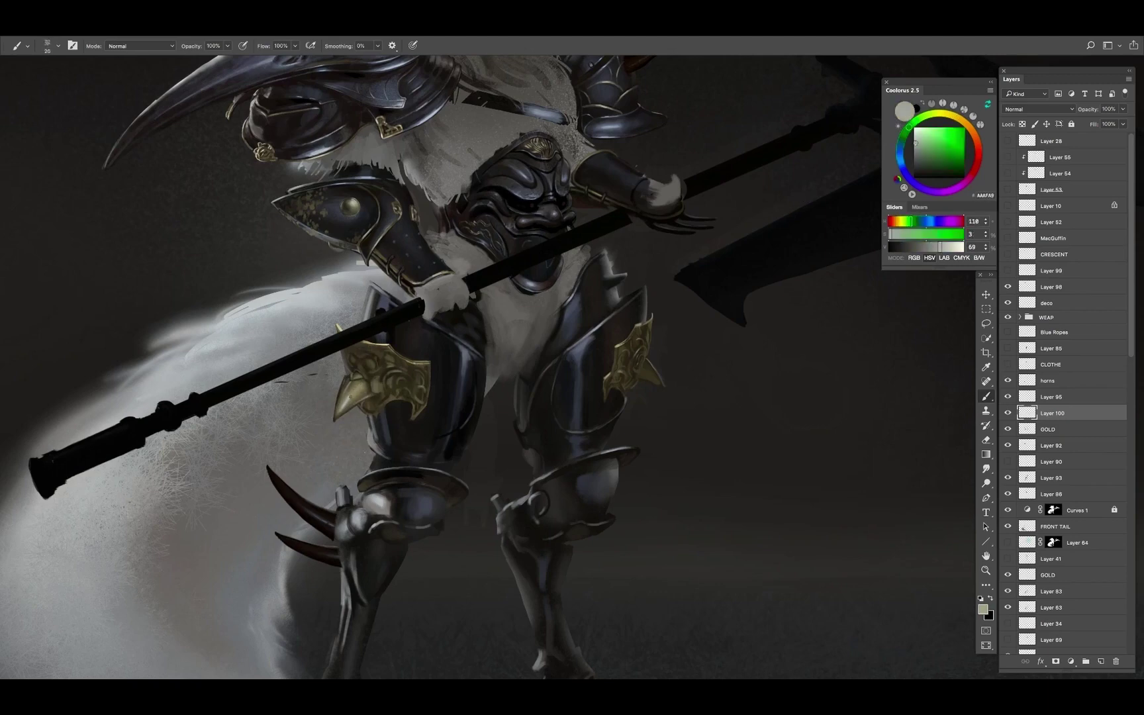
{"action": "left_click", "coordinate": [353, 392], "text": "alt"}
Add dark brown and grey-olive shading touches to the gold thigh plate
{"action": "left_click_drag", "start_coordinate": [424, 503], "coordinate": [417, 497]}
{"action": "left_click", "coordinate": [378, 397], "text": "alt"}
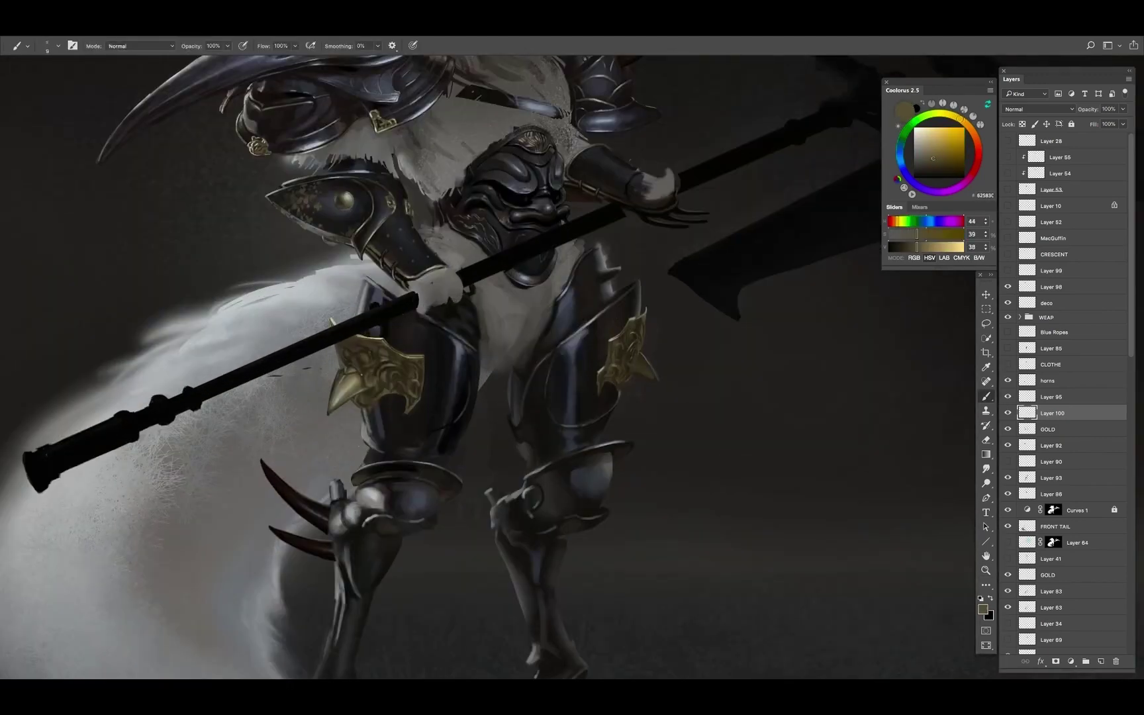
{"action": "key", "text": "bracketright"}
{"action": "scroll", "coordinate": [463, 364], "scroll_direction": "down", "scroll_amount": 3}
{"action": "scroll", "coordinate": [464, 364], "scroll_direction": "up", "scroll_amount": 3}
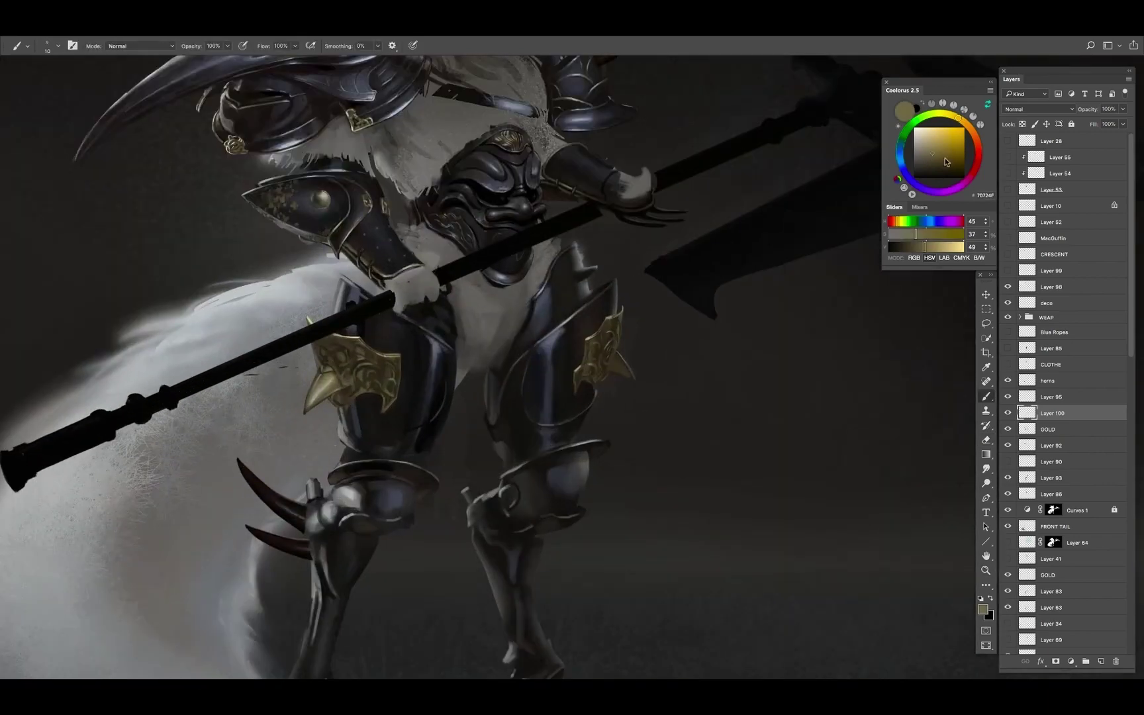
{"action": "key", "text": "bracketleft"}
{"action": "key", "text": "bracketleft"}
{"action": "key", "text": "bracketleft"}
{"action": "left_click", "coordinate": [308, 401], "text": "alt"}
{"action": "left_click", "coordinate": [308, 401], "text": "alt"}
{"action": "left_click", "coordinate": [941, 169]}
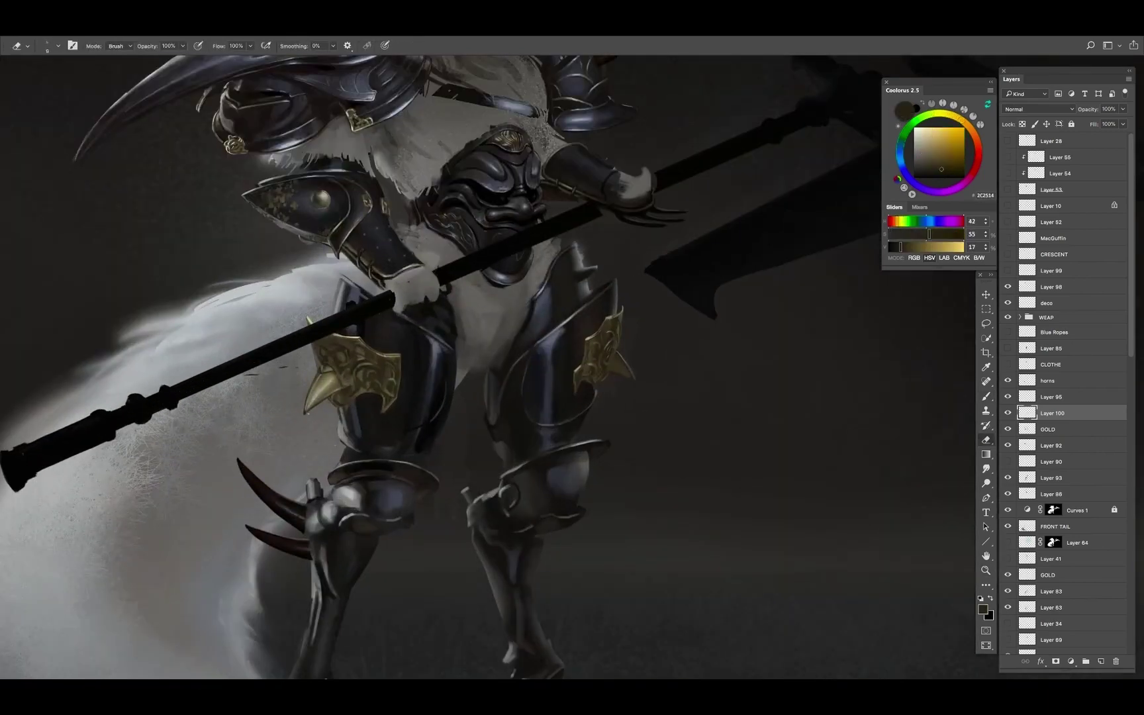
{"action": "left_click", "coordinate": [958, 174]}
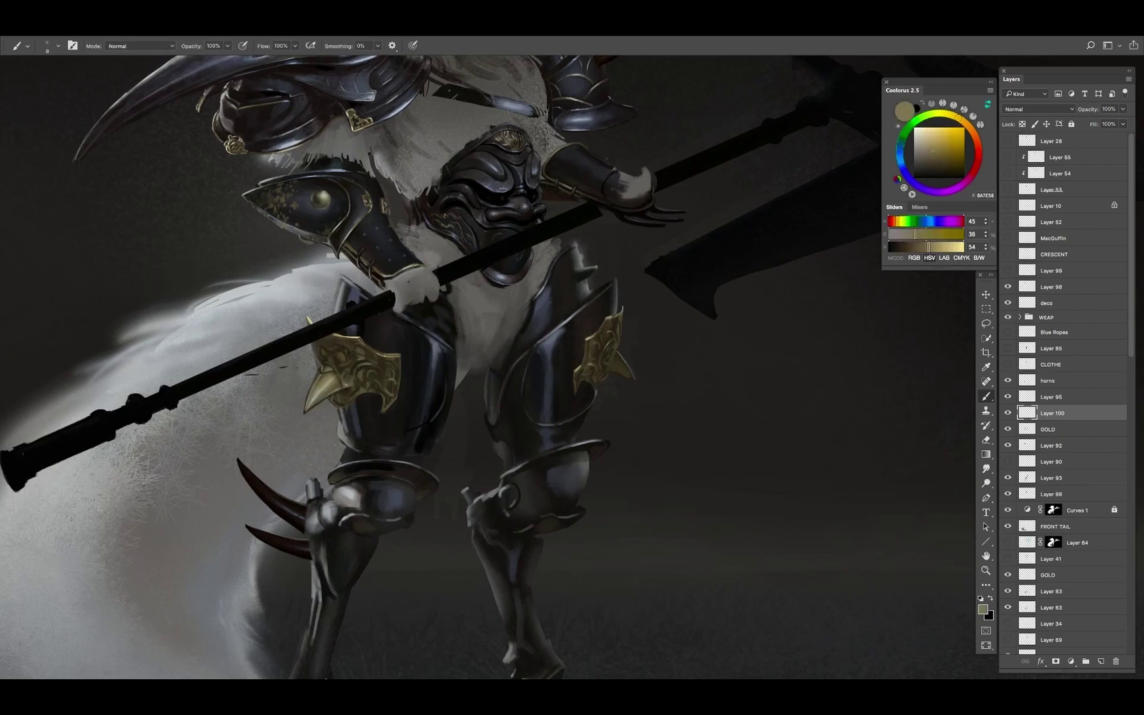
{"action": "left_click", "coordinate": [350, 379], "text": "alt"}
{"action": "left_click", "coordinate": [943, 170]}
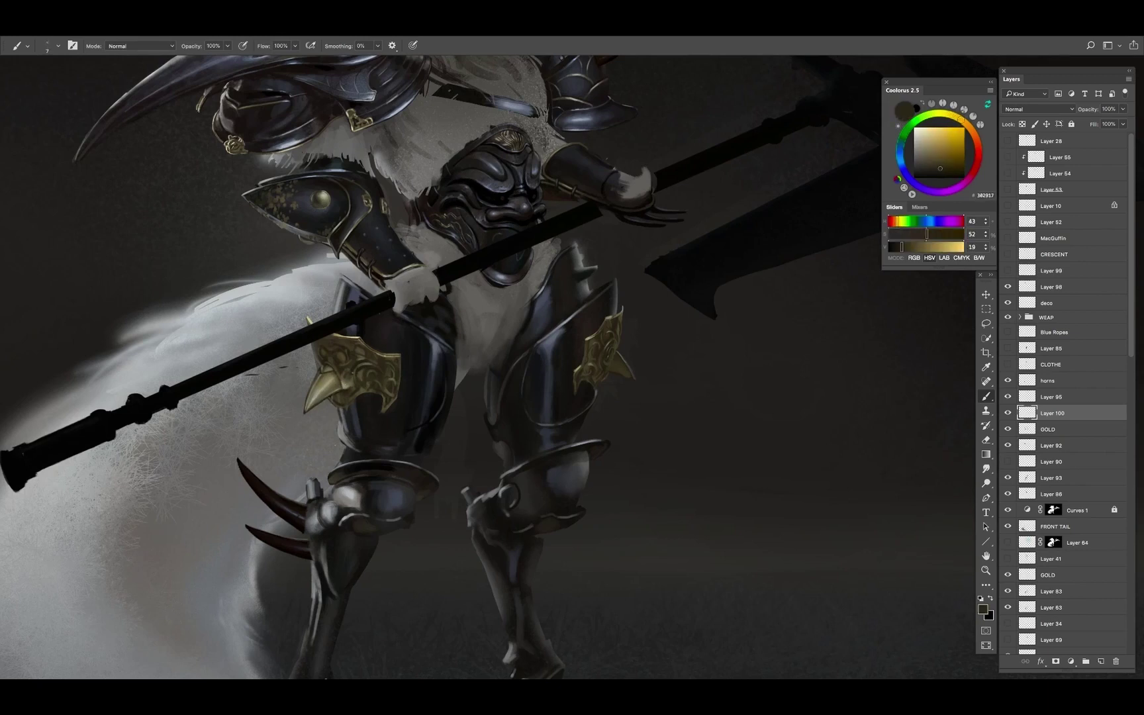
{"action": "left_click", "coordinate": [325, 354], "text": "alt"}
{"action": "key", "text": "z"}
{"action": "left_click_drag", "start_coordinate": [337, 343], "coordinate": [327, 342]}
{"action": "key", "text": "b"}
{"action": "left_click", "coordinate": [327, 342], "text": "alt"}
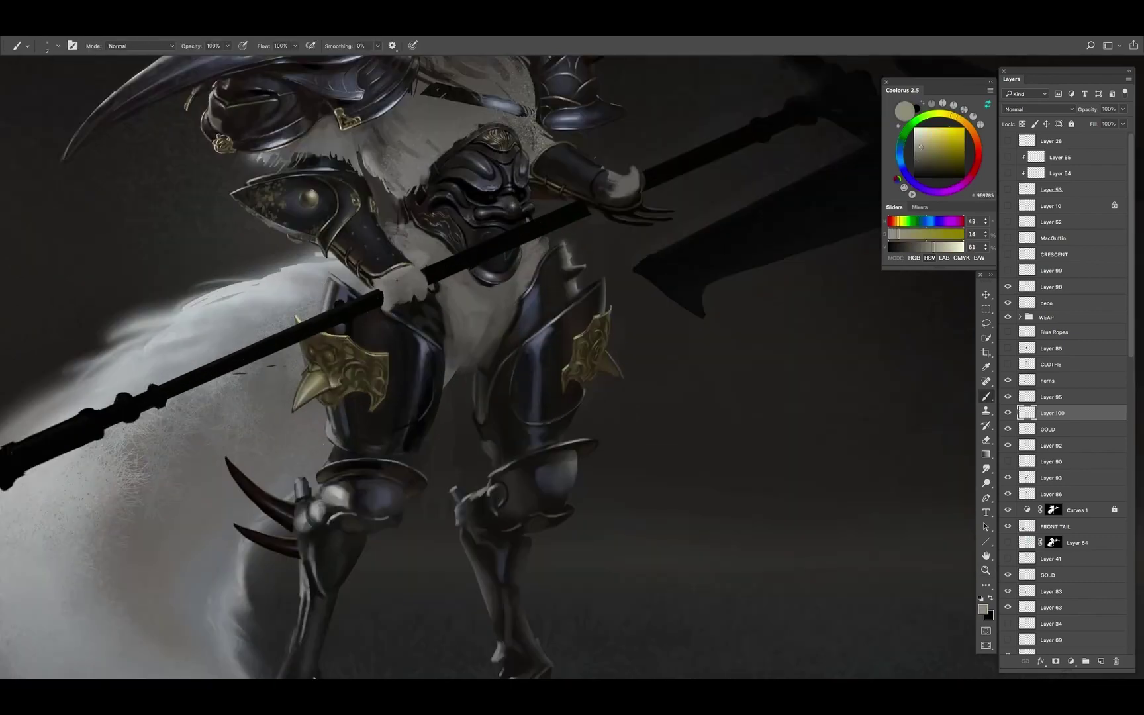
{"action": "left_click", "coordinate": [934, 162]}
{"action": "key", "text": "bracketright"}
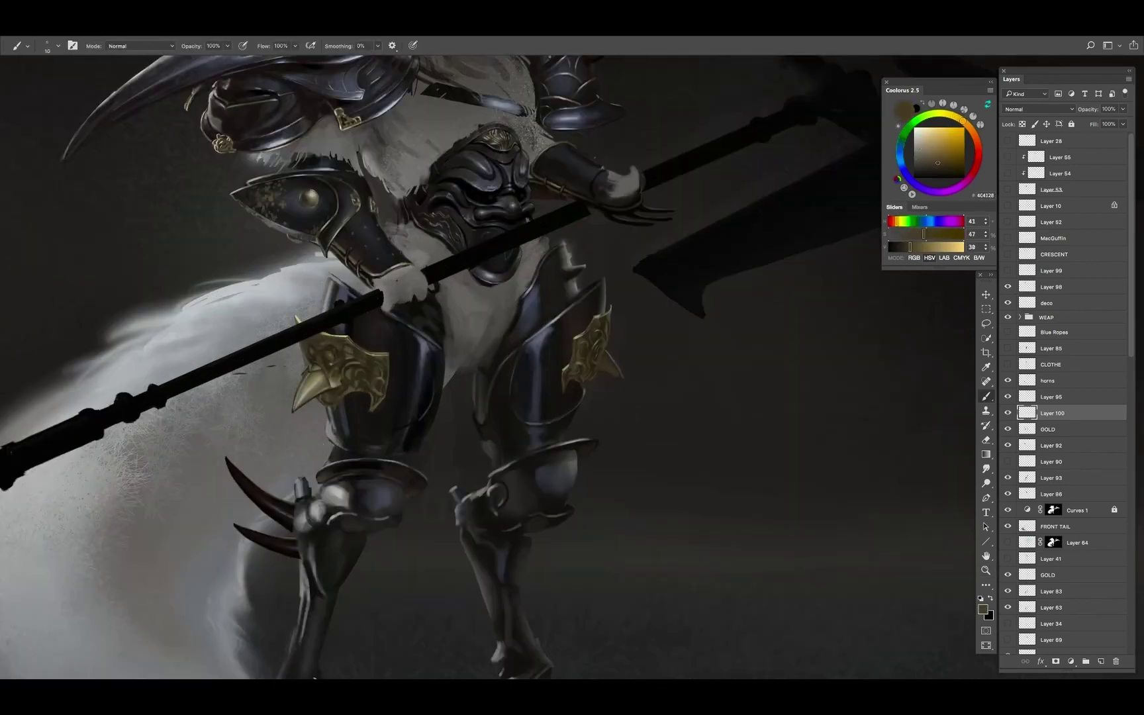
{"action": "key", "text": "bracketleft"}
{"action": "left_click", "coordinate": [355, 361], "text": "alt"}
{"action": "left_click", "coordinate": [330, 361], "text": "alt"}
{"action": "left_click", "coordinate": [331, 361], "text": "alt"}
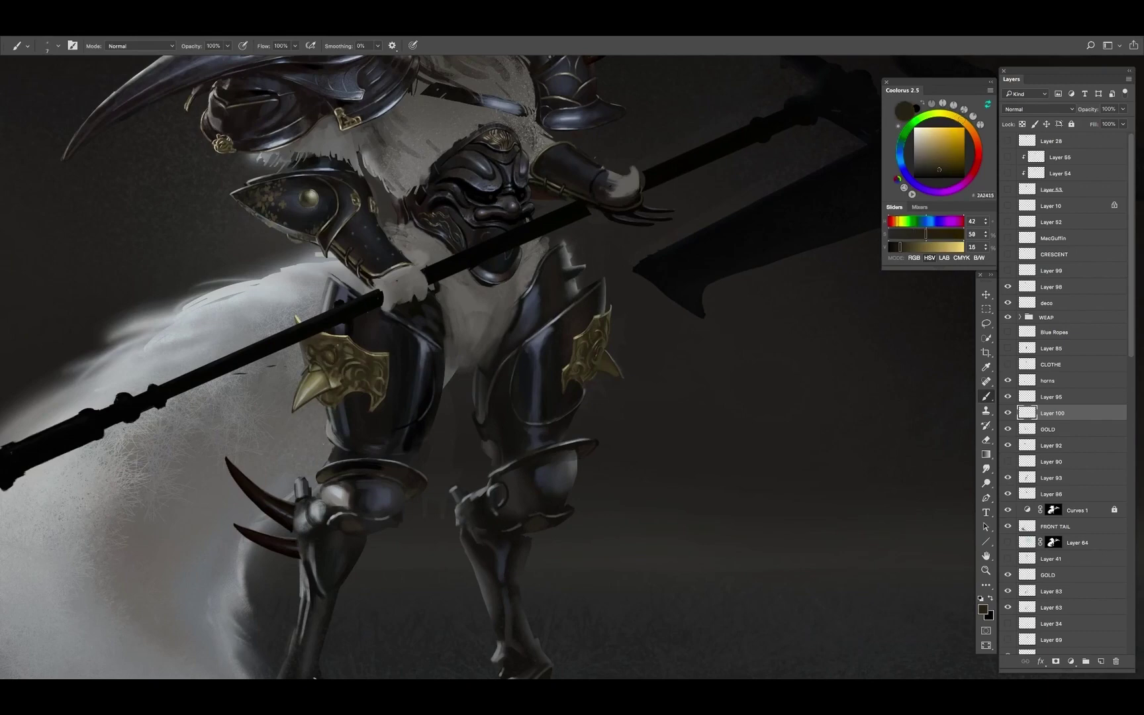
{"action": "scroll", "coordinate": [331, 347], "scroll_direction": "up", "scroll_amount": 3}
{"action": "left_click", "coordinate": [332, 348], "text": "alt"}
Sample dark shadow tones from the ornament and paint detail into the bird-face eye
{"action": "left_click", "coordinate": [332, 347], "text": "alt"}
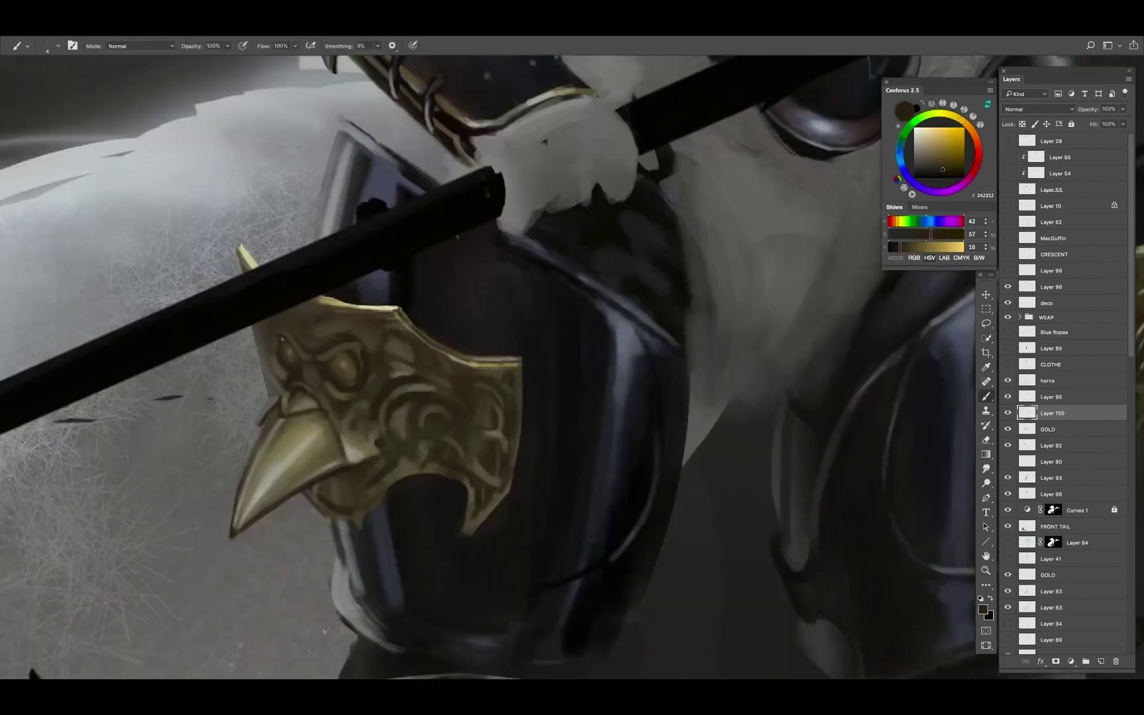
{"action": "left_click", "coordinate": [348, 363], "text": "alt"}
{"action": "left_click", "coordinate": [346, 368], "text": "alt"}
{"action": "key", "text": "bracketright"}
{"action": "key", "text": "bracketright"}
{"action": "key", "text": "bracketright"}
{"action": "key", "text": "bracketright"}
{"action": "key", "text": "bracketright"}
{"action": "key", "text": "bracketright"}
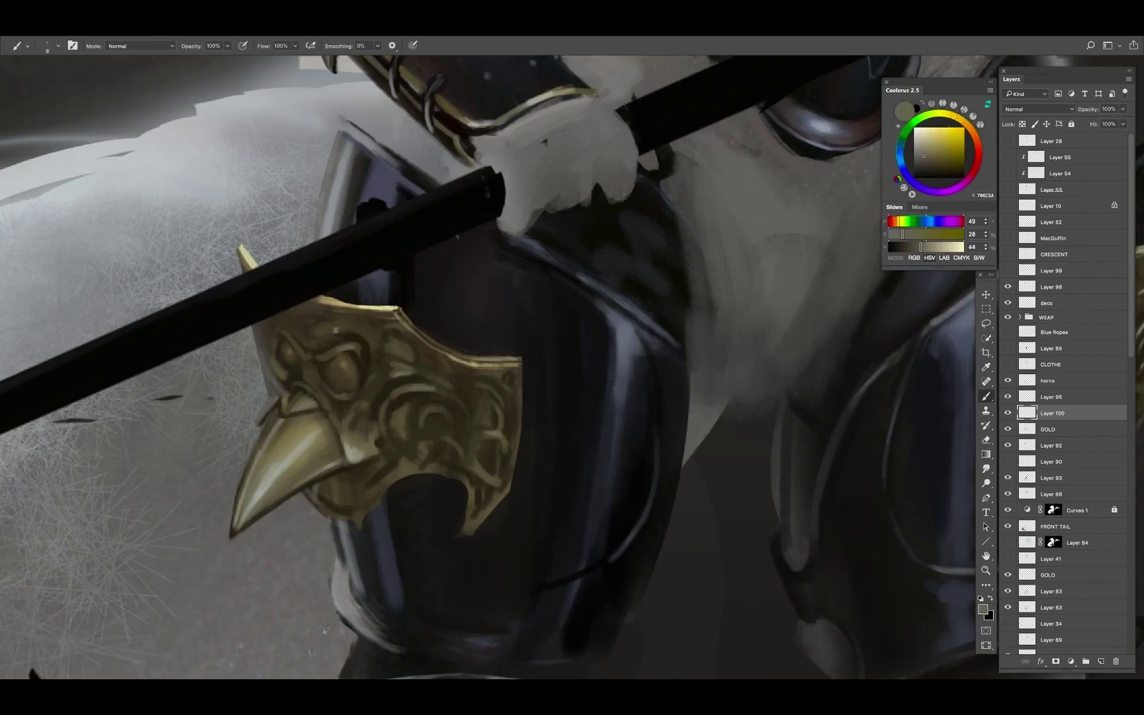
{"action": "scroll", "coordinate": [380, 314], "scroll_direction": "down", "scroll_amount": 5}
{"action": "scroll", "coordinate": [381, 314], "scroll_direction": "up", "scroll_amount": 4}
{"action": "left_click", "coordinate": [381, 315], "text": "alt"}
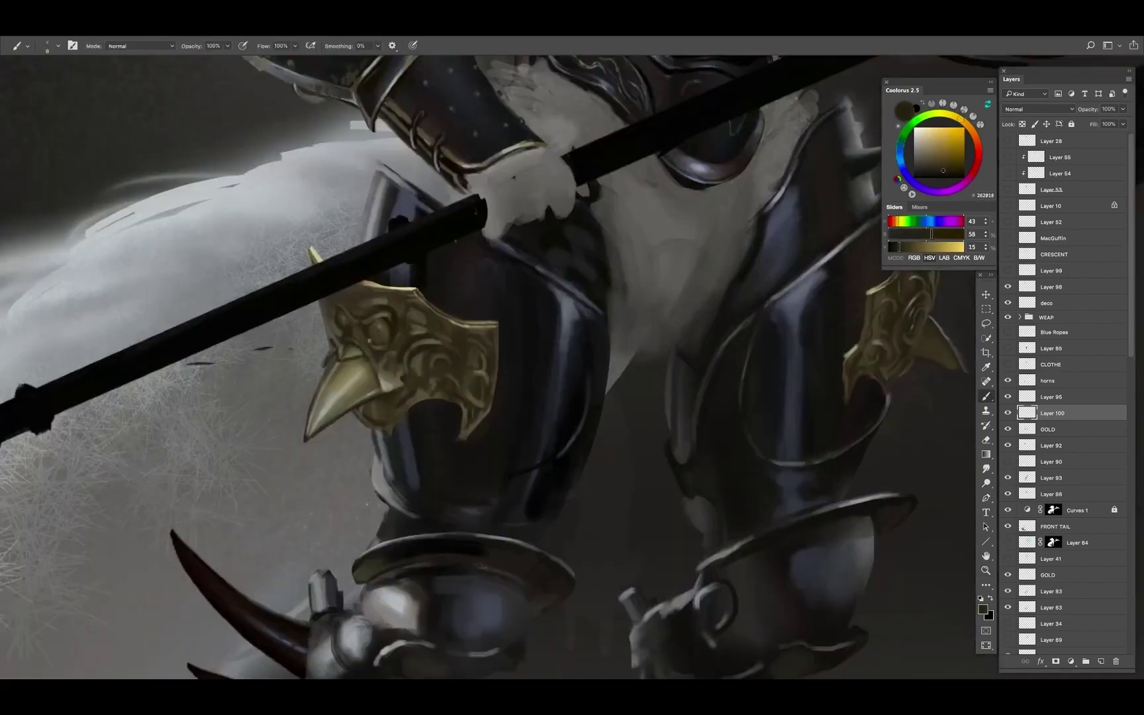
{"action": "left_click", "coordinate": [357, 353], "text": "alt"}
{"action": "left_click", "coordinate": [928, 154]}
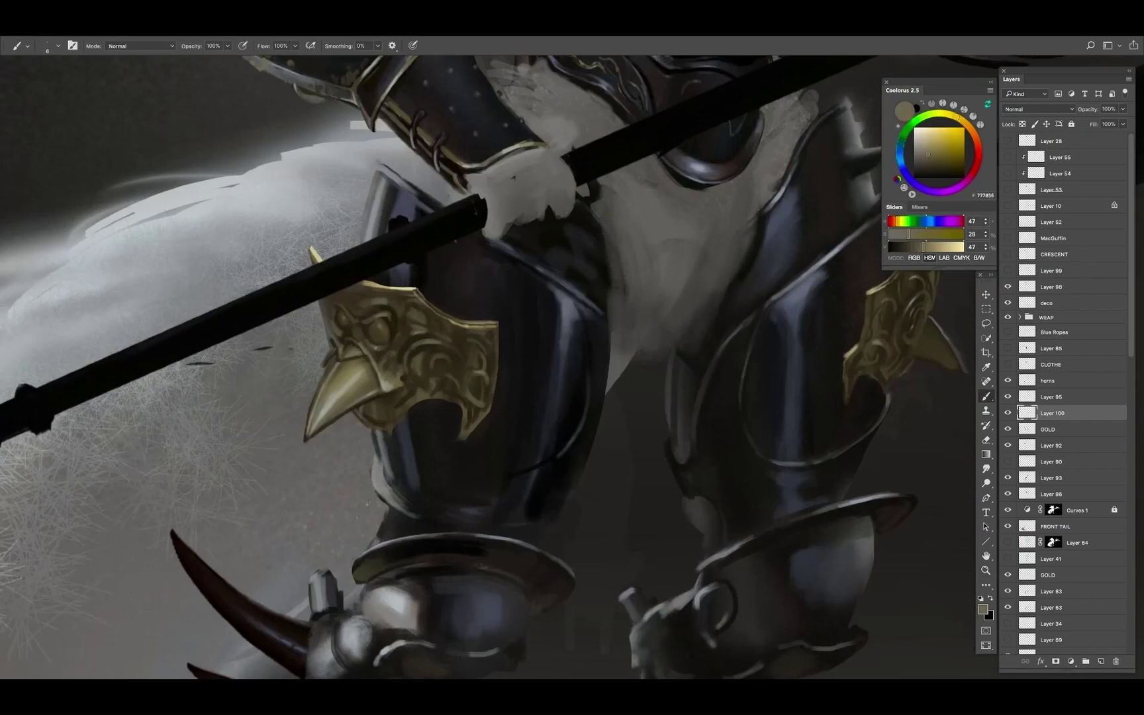
{"action": "left_click", "coordinate": [388, 321], "text": "alt"}
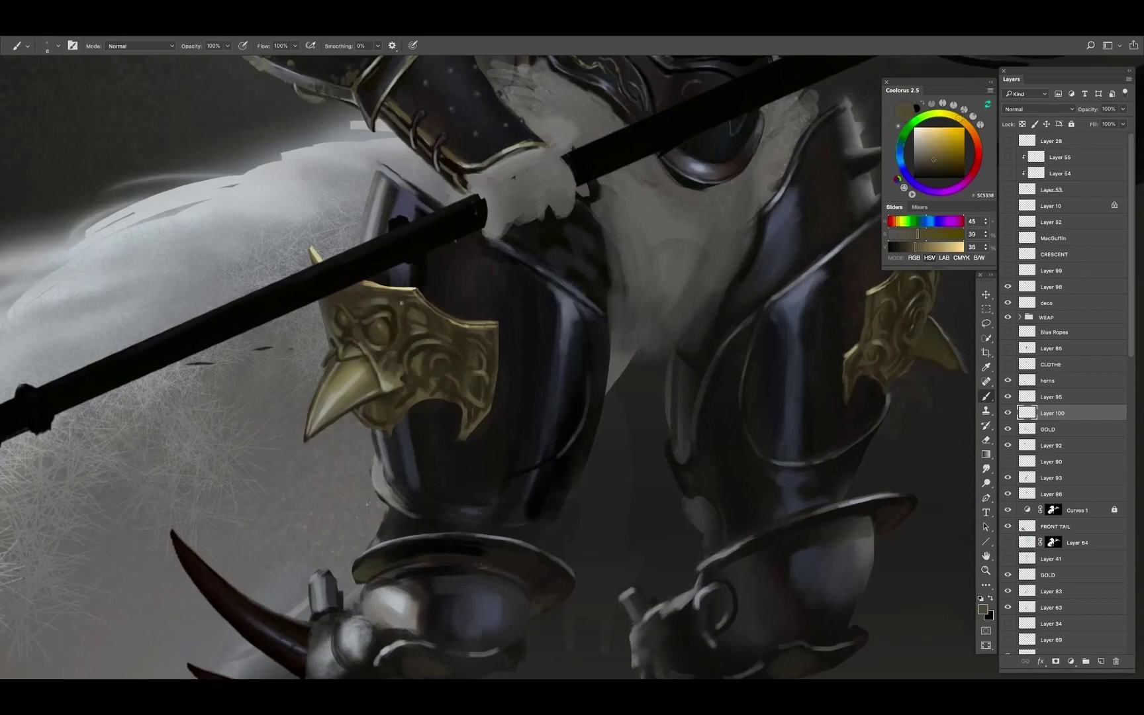
{"action": "left_click", "coordinate": [391, 327], "text": "alt"}
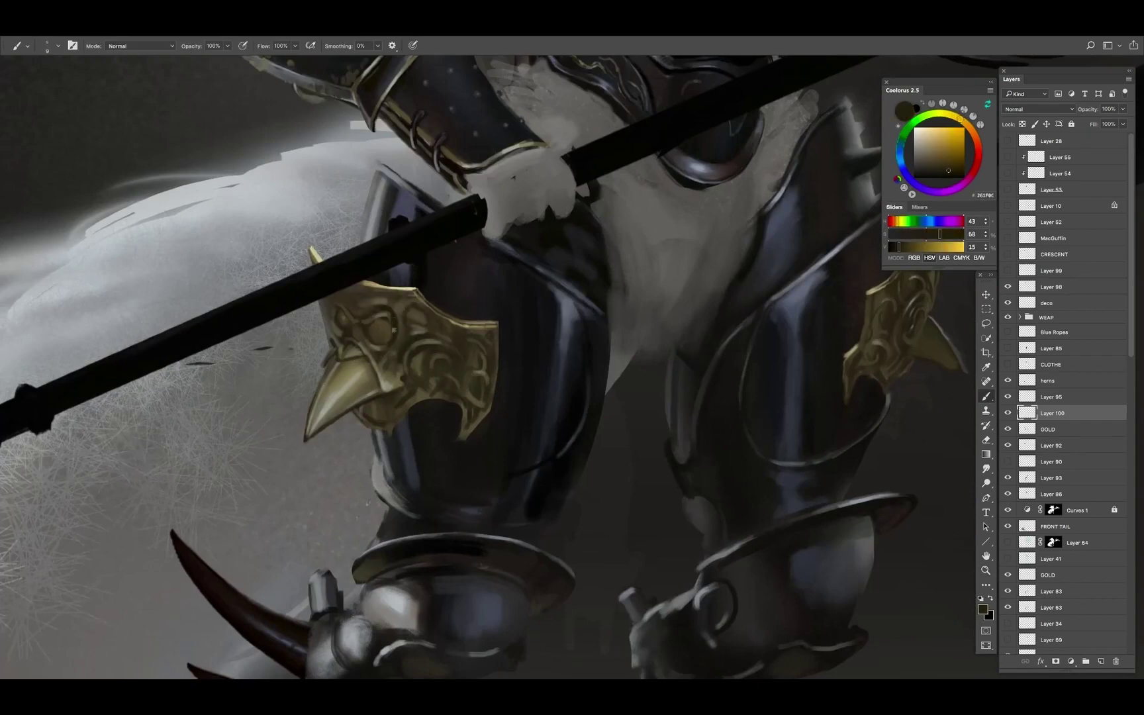
{"action": "left_click", "coordinate": [392, 327], "text": "alt"}
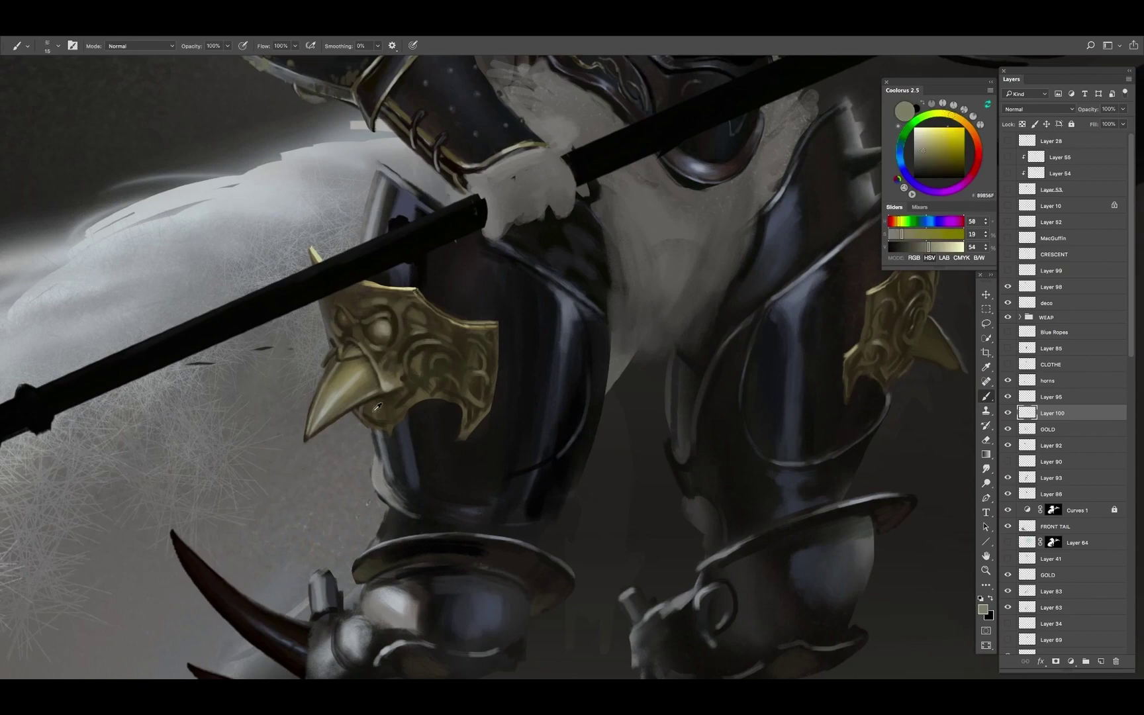
{"action": "left_click", "coordinate": [448, 306], "text": "alt"}
{"action": "left_click", "coordinate": [373, 337], "text": "alt"}
{"action": "left_click", "coordinate": [384, 331], "text": "alt"}
{"action": "left_click", "coordinate": [388, 327], "text": "alt"}
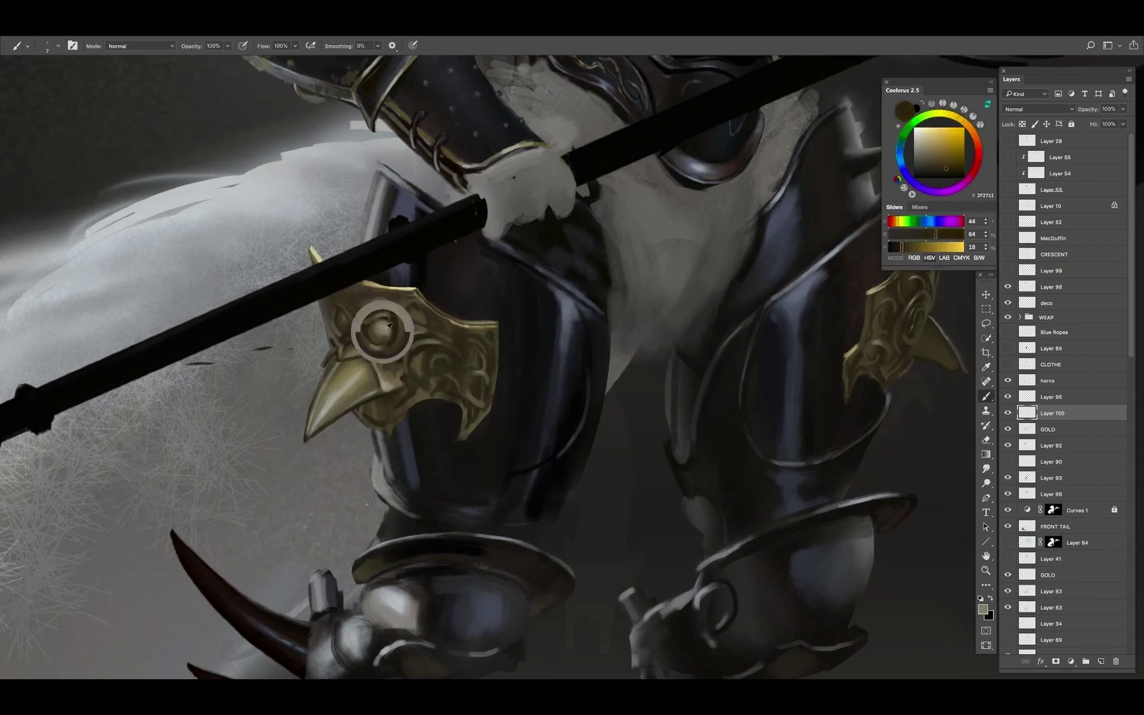
{"action": "mouse_move", "coordinate": [388, 327]}
{"action": "left_mouse_down"}
{"action": "mouse_move", "coordinate": [377, 325]}
{"action": "mouse_move", "coordinate": [424, 346]}
{"action": "mouse_move", "coordinate": [463, 339]}
{"action": "left_mouse_up"}
Paint a dark mouth line along the beak of the gold bird-face ornament
{"action": "left_click", "coordinate": [377, 324], "text": "alt"}
{"action": "left_click", "coordinate": [424, 347], "text": "alt"}
{"action": "left_click", "coordinate": [454, 336], "text": "alt"}
{"action": "left_click", "coordinate": [449, 331], "text": "alt"}
{"action": "left_click", "coordinate": [440, 344], "text": "alt"}
{"action": "left_click", "coordinate": [429, 331], "text": "alt"}
{"action": "left_click", "coordinate": [450, 345], "text": "alt"}
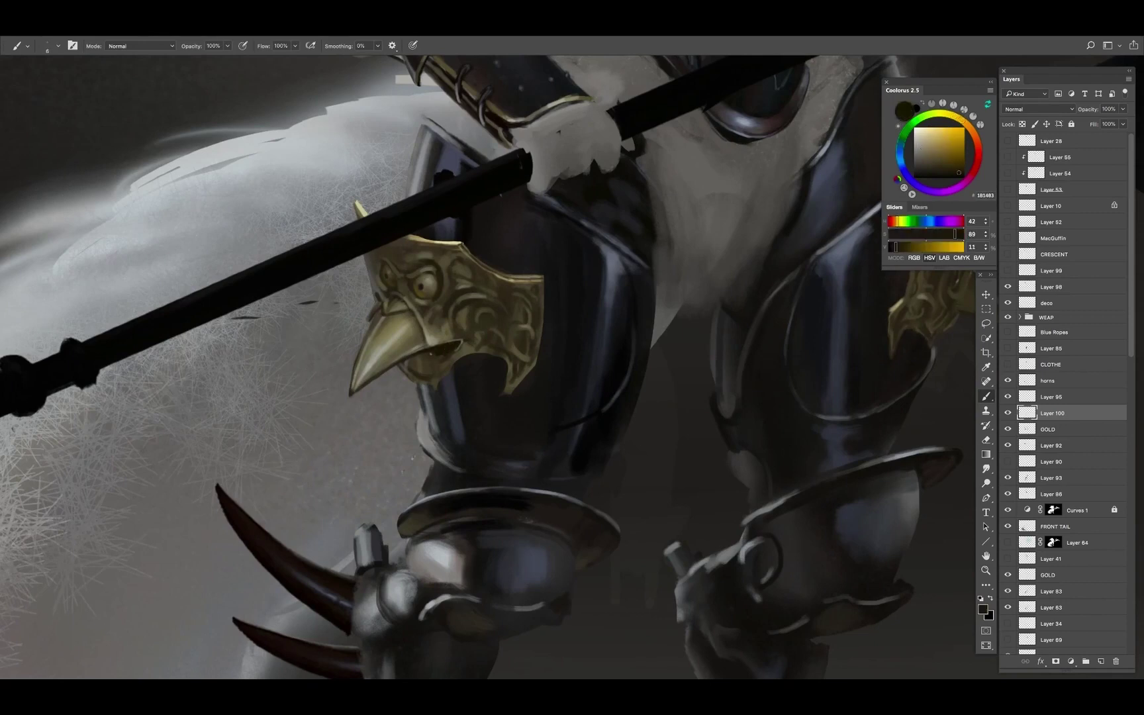
{"action": "left_click", "coordinate": [434, 356], "text": "alt"}
{"action": "left_click", "coordinate": [435, 358], "text": "alt"}
{"action": "left_click", "coordinate": [444, 357], "text": "alt"}
{"action": "left_click", "coordinate": [445, 356], "text": "alt"}
{"action": "left_click", "coordinate": [445, 356], "text": "alt"}
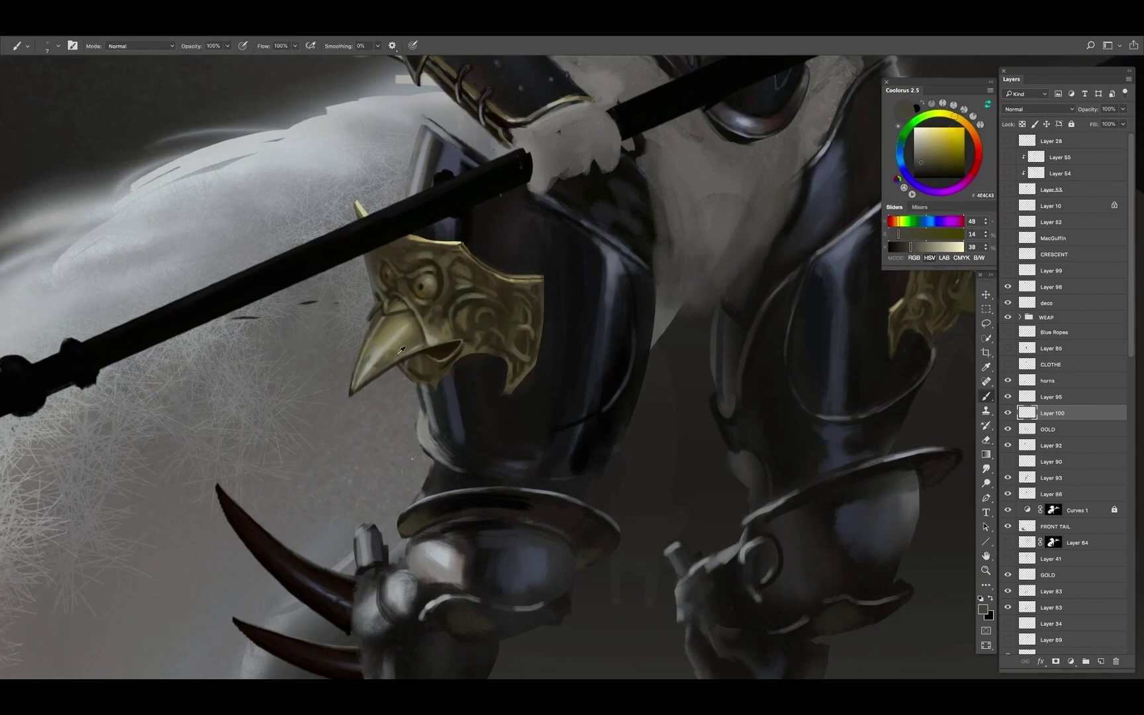
{"action": "left_click", "coordinate": [361, 365], "text": "alt"}
Refine the gold tones around the eye and paint a dark pupil into it
{"action": "left_click_drag", "start_coordinate": [361, 366], "coordinate": [351, 354]}
{"action": "left_click_drag", "start_coordinate": [467, 372], "coordinate": [463, 286]}
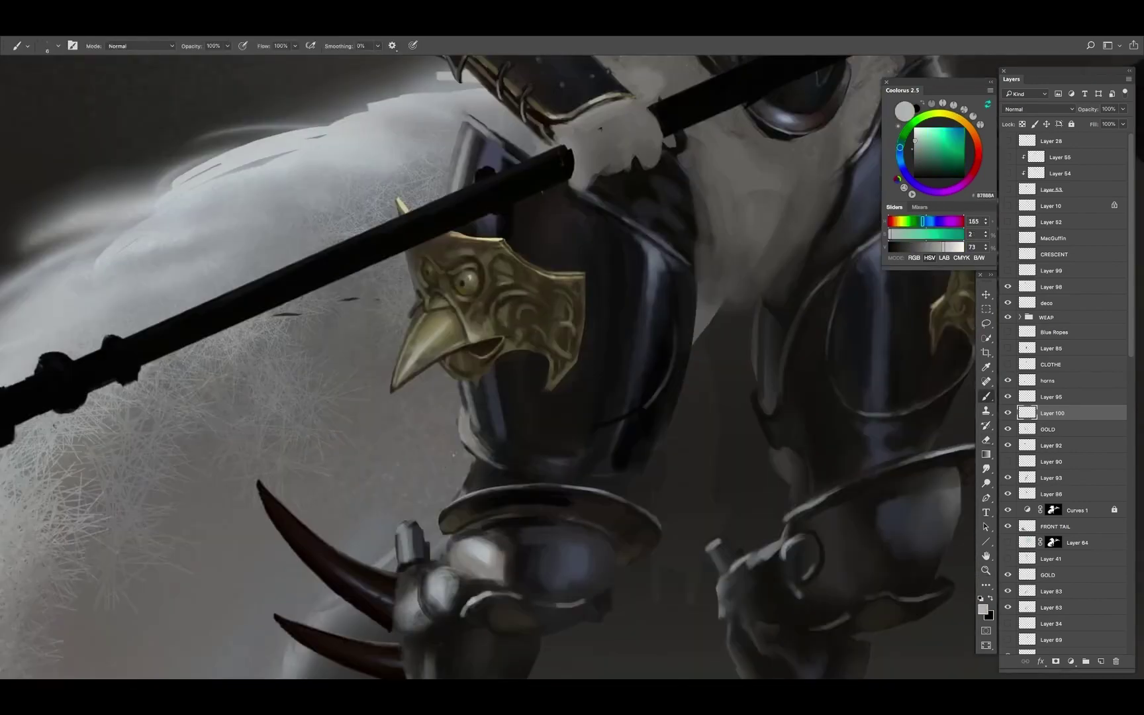
{"action": "left_click", "coordinate": [464, 286], "text": "alt"}
{"action": "left_click", "coordinate": [476, 328], "text": "alt"}
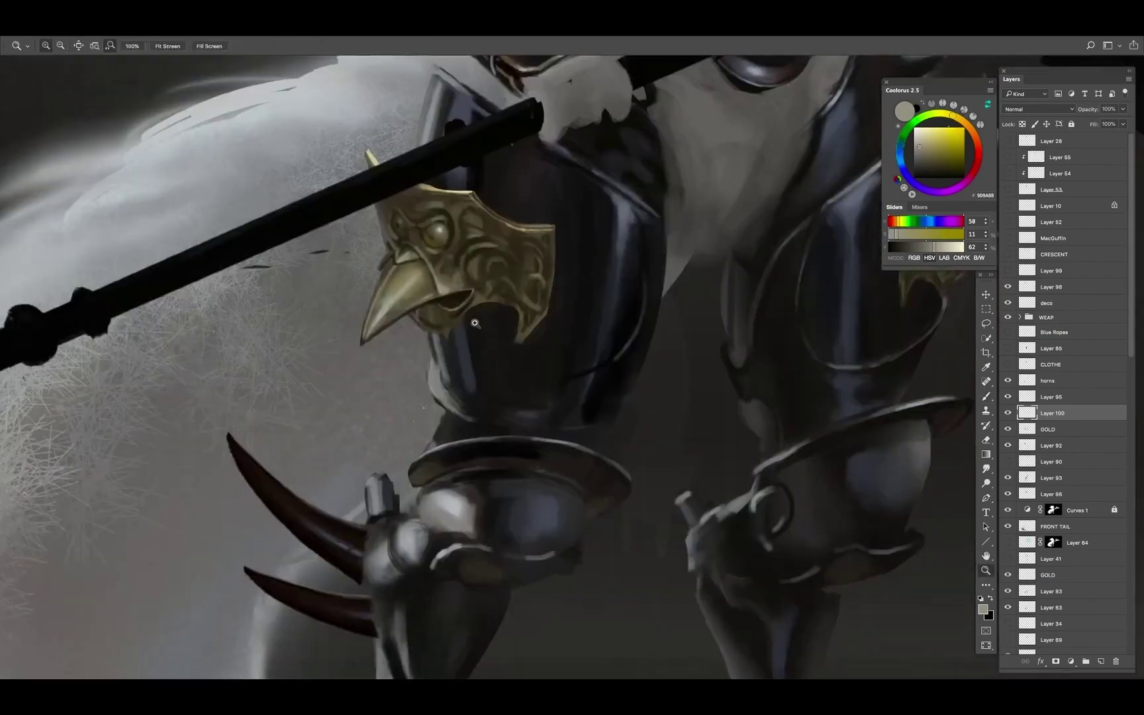
{"action": "left_click", "coordinate": [450, 300], "text": "alt"}
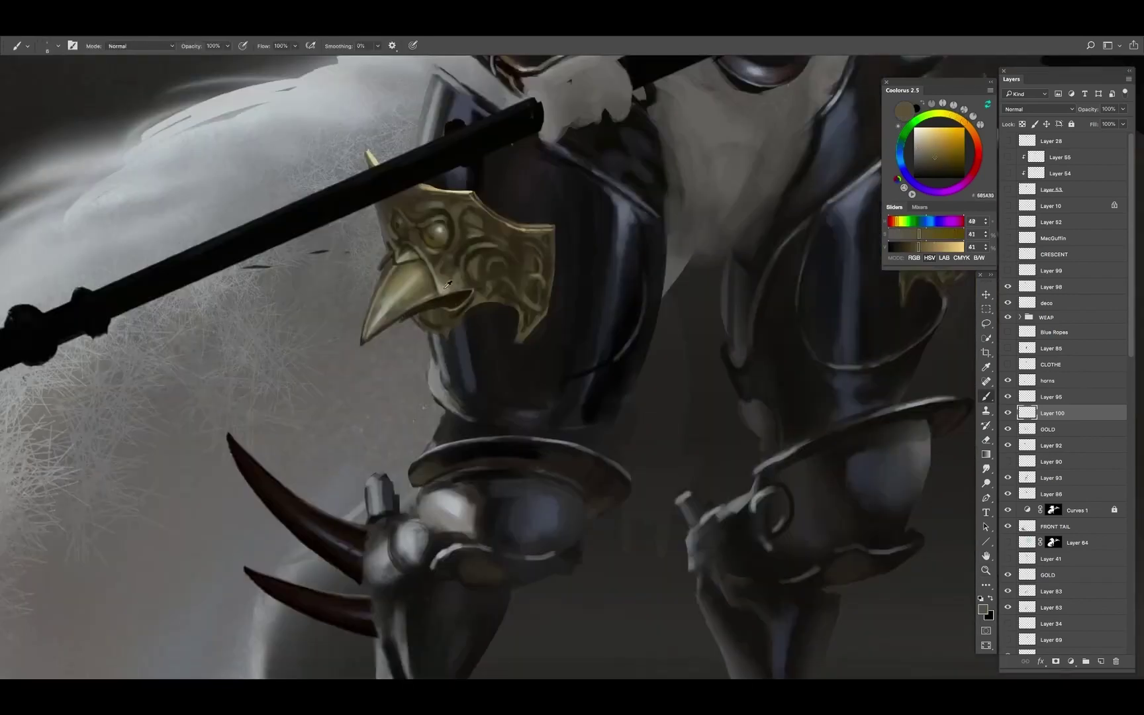
{"action": "left_click", "coordinate": [455, 306], "text": "alt"}
{"action": "left_click", "coordinate": [478, 295], "text": "alt"}
{"action": "left_click", "coordinate": [470, 302], "text": "alt"}
{"action": "left_click", "coordinate": [470, 302], "text": "alt"}
{"action": "key", "text": "ctrl+plus"}
{"action": "left_click", "coordinate": [485, 271], "text": "alt"}
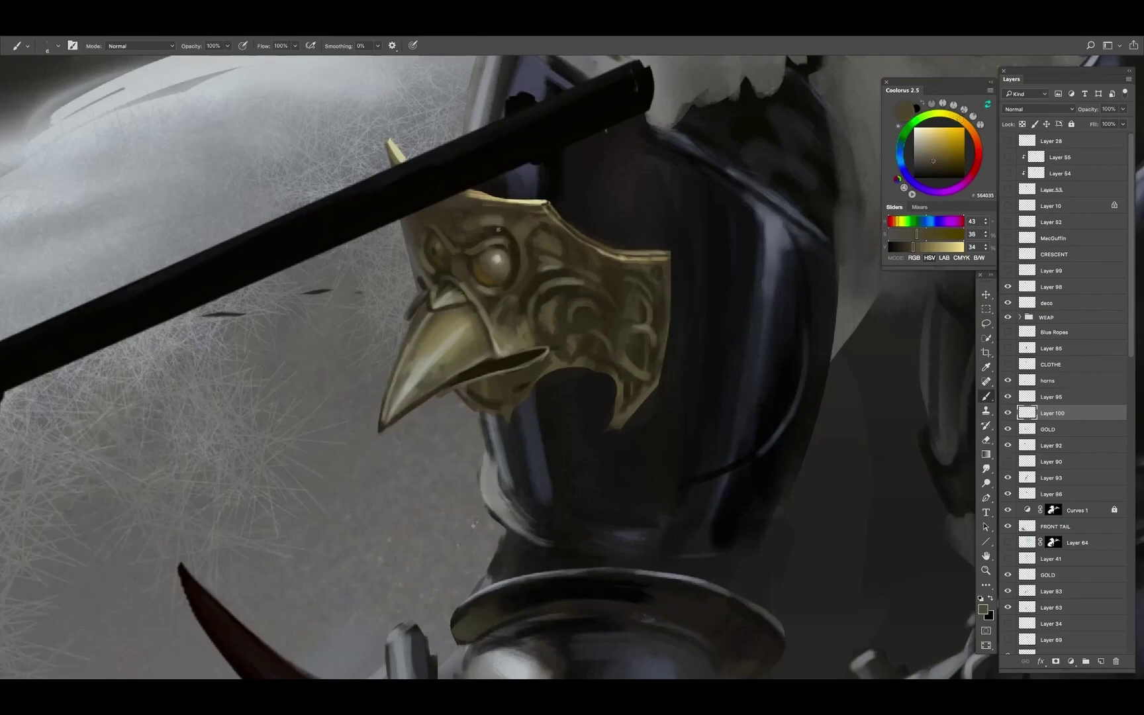
{"action": "left_click", "coordinate": [487, 269]}
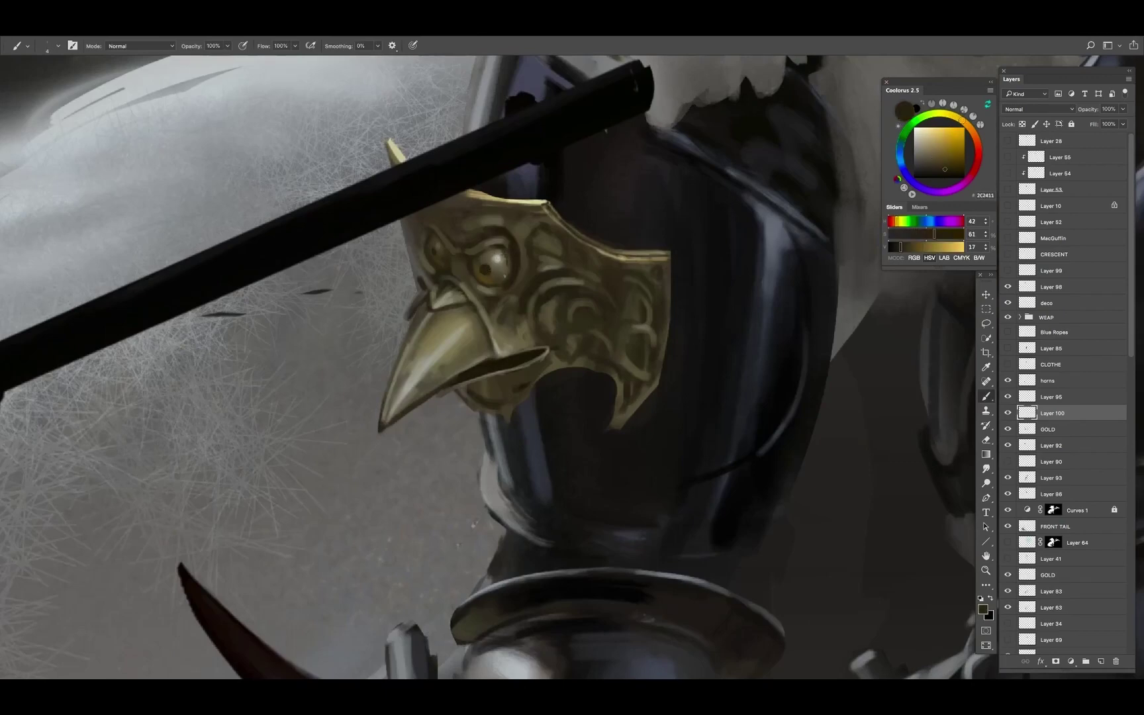
{"action": "left_click", "coordinate": [510, 261], "text": "alt"}
Darken the area under the ornament's beak and refine the surrounding brown and olive shading
{"action": "key", "text": "z"}
{"action": "key", "text": "ctrl+0"}
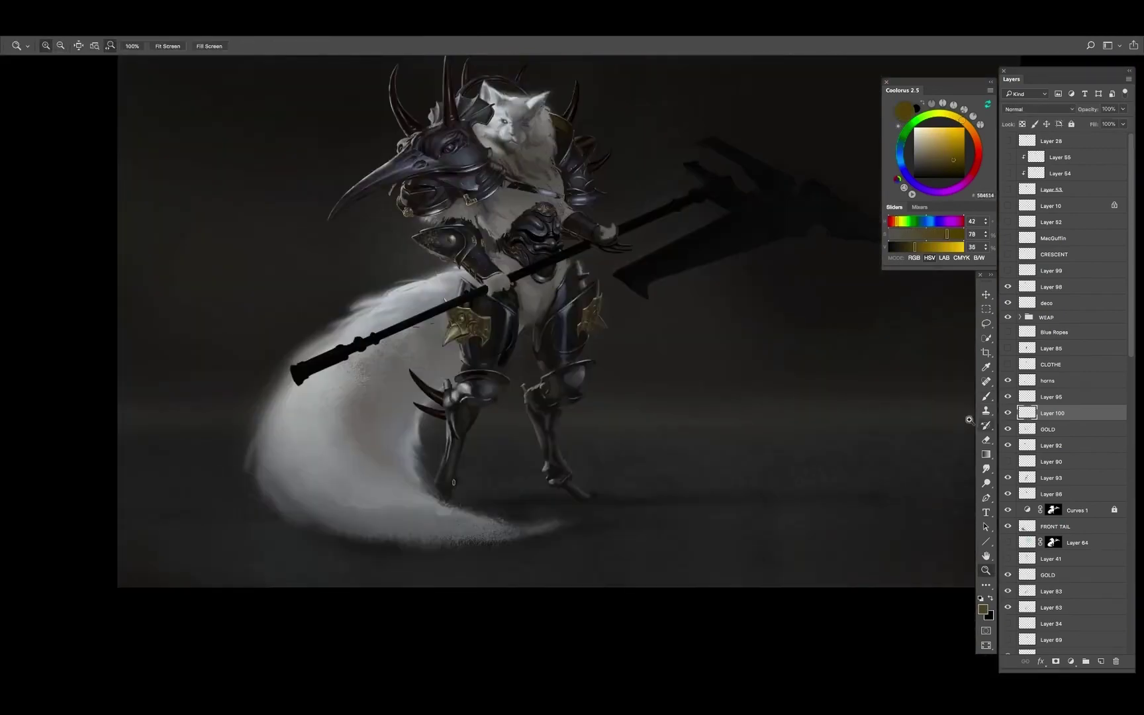
{"action": "left_click", "coordinate": [460, 330]}
{"action": "key", "text": "b"}
{"action": "left_click", "coordinate": [472, 319], "text": "alt"}
{"action": "scroll", "coordinate": [487, 311], "scroll_direction": "up", "scroll_amount": 2}
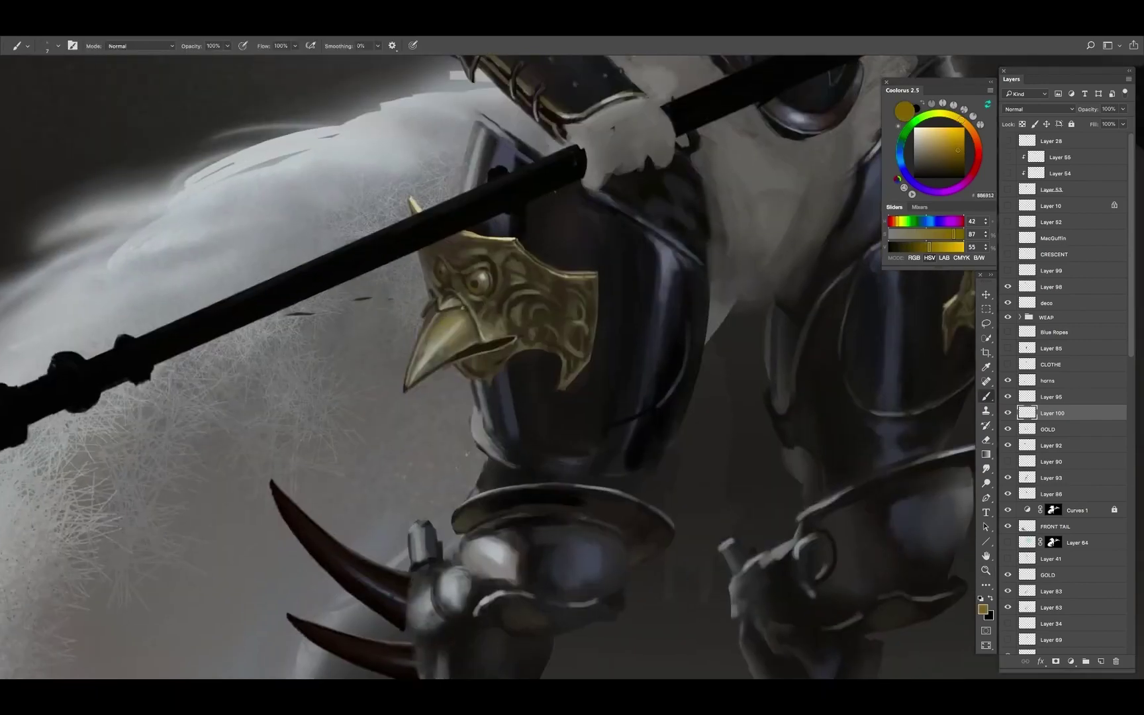
{"action": "left_click", "coordinate": [464, 354], "text": "alt"}
{"action": "left_click", "coordinate": [432, 352]}
{"action": "mouse_move", "coordinate": [432, 353]}
{"action": "left_mouse_down"}
{"action": "mouse_move", "coordinate": [437, 331]}
{"action": "mouse_move", "coordinate": [517, 314]}
{"action": "left_mouse_up"}
{"action": "left_click", "coordinate": [462, 324], "text": "alt"}
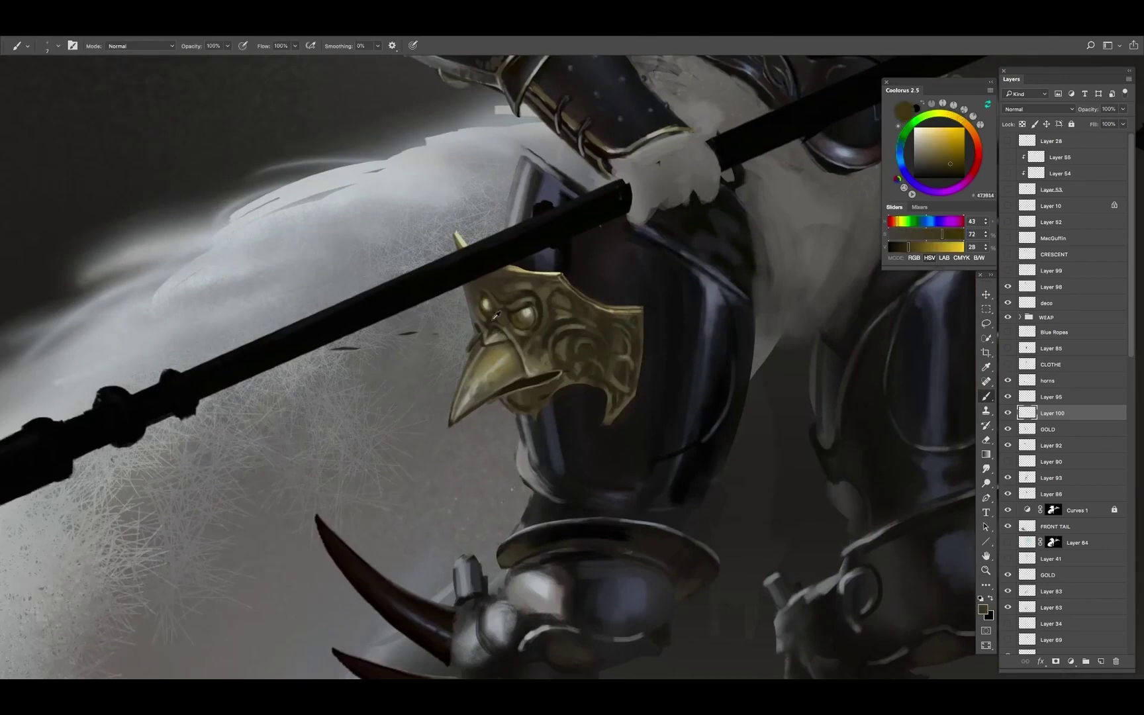
{"action": "left_click", "coordinate": [489, 312], "text": "alt"}
{"action": "left_click", "coordinate": [498, 354], "text": "alt"}
{"action": "left_click", "coordinate": [499, 325], "text": "alt"}
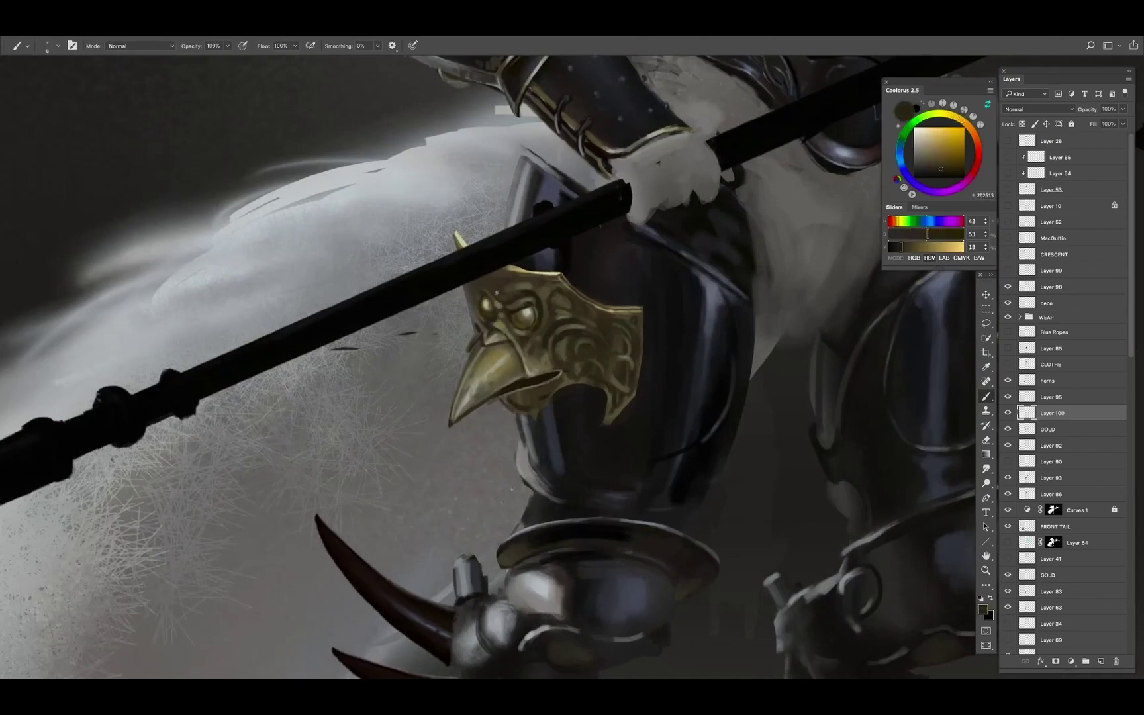
{"action": "left_click", "coordinate": [499, 309], "text": "alt"}
{"action": "left_click", "coordinate": [588, 379], "text": "alt"}
{"action": "left_click", "coordinate": [606, 397], "text": "alt"}
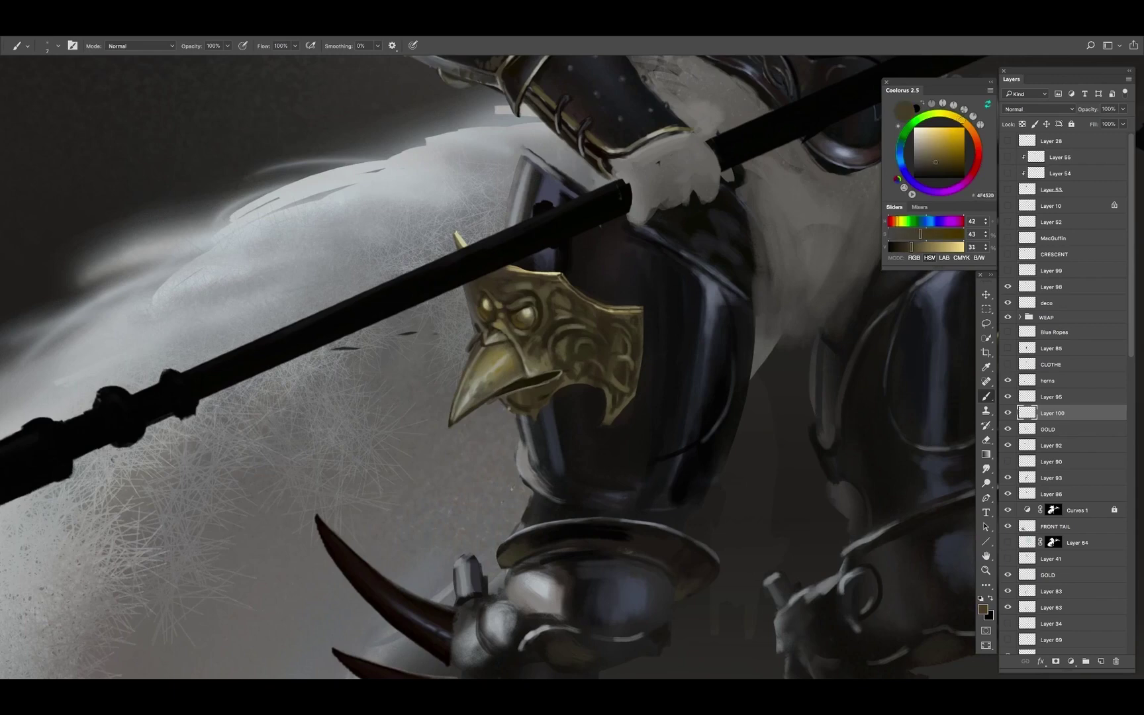
{"action": "left_click", "coordinate": [535, 417], "text": "alt"}
{"action": "key", "text": "super+0"}
{"action": "key", "text": "super+plus"}
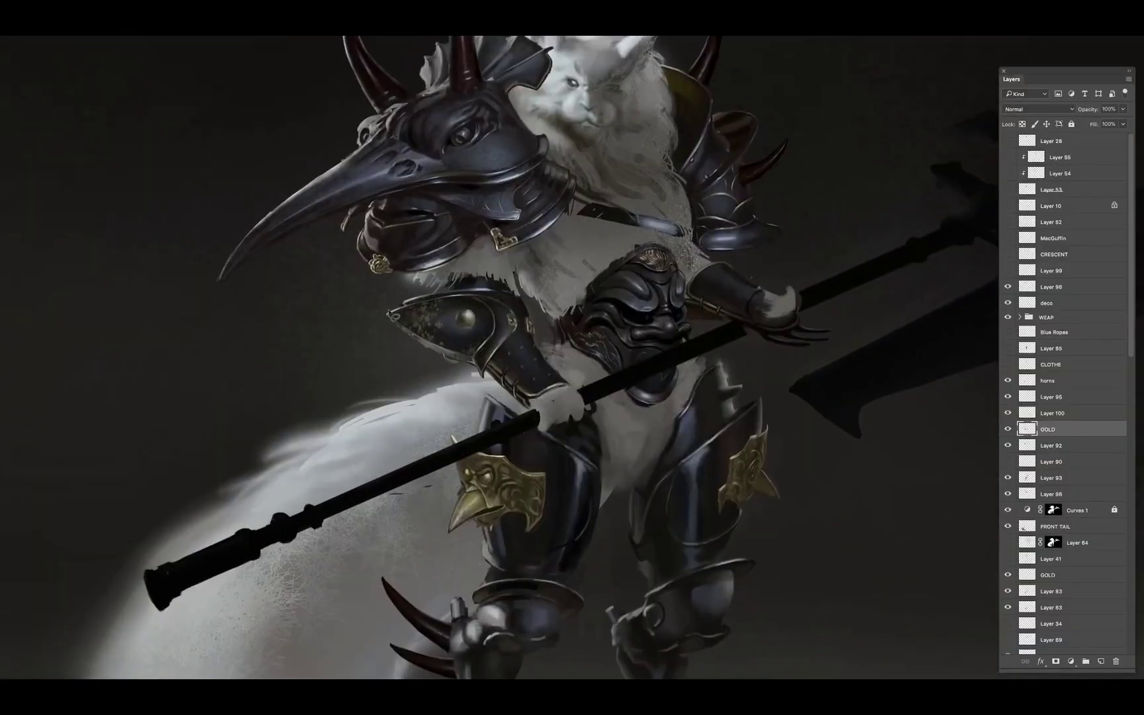
Warp the speckled texture to follow the curve of the helmet's beak tip
{"action": "mouse_move", "coordinate": [259, 243]}
{"action": "left_mouse_down"}
{"action": "mouse_move", "coordinate": [301, 237]}
{"action": "mouse_move", "coordinate": [268, 246]}
{"action": "mouse_move", "coordinate": [331, 202]}
{"action": "left_mouse_up"}
{"action": "key", "text": "ctrl+t"}
{"action": "key", "text": "Tab"}
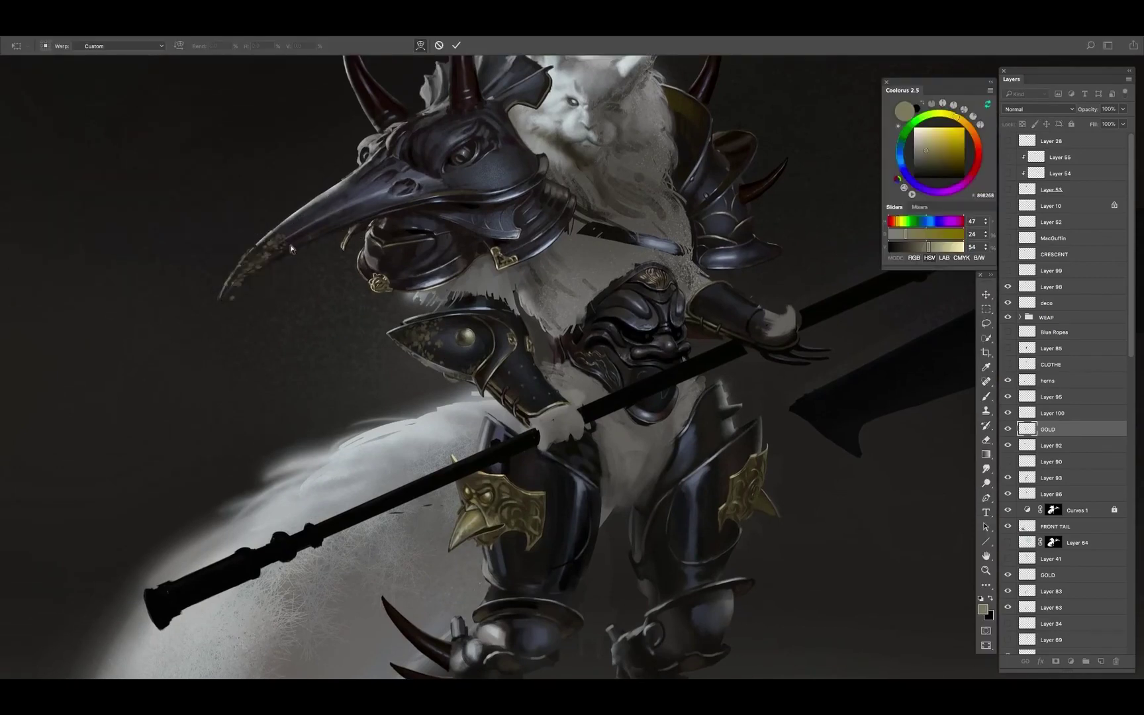
{"action": "key", "text": "Return"}
Sample dark shadow and mid olive tones from the beak and resize the brush for detail
{"action": "left_click", "coordinate": [275, 255], "text": "alt"}
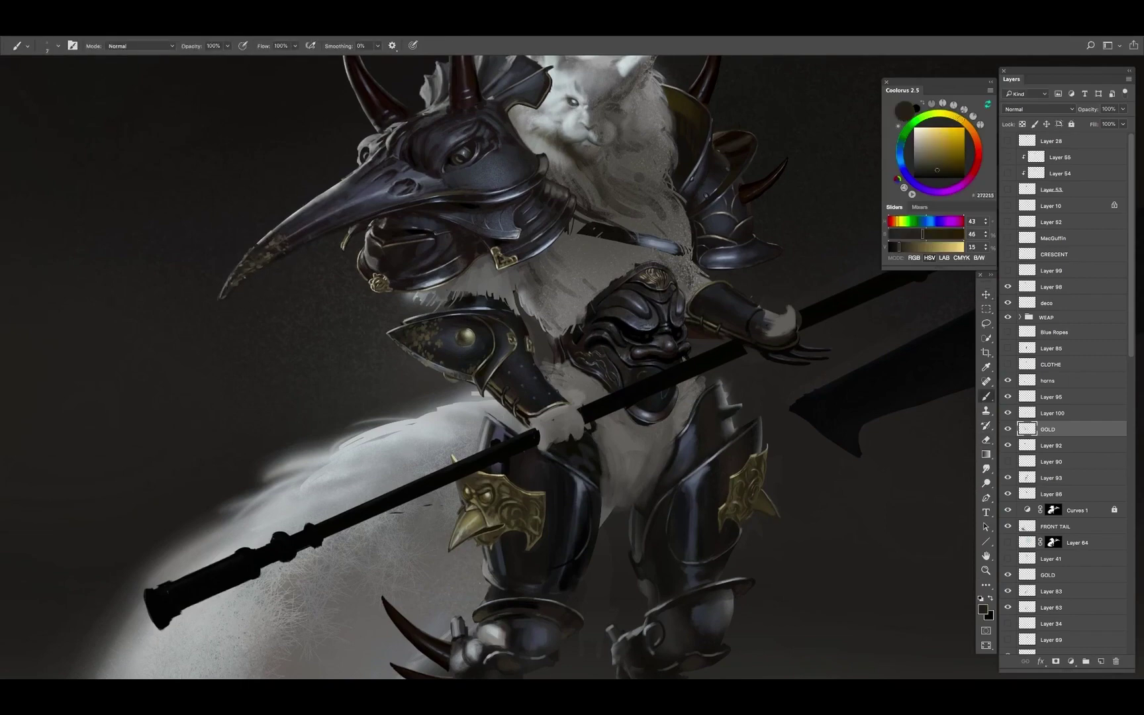
{"action": "left_click", "coordinate": [262, 259], "text": "alt"}
{"action": "key", "text": "h"}
{"action": "left_click_drag", "start_coordinate": [262, 258], "coordinate": [252, 268]}
{"action": "key", "text": "bracketright"}
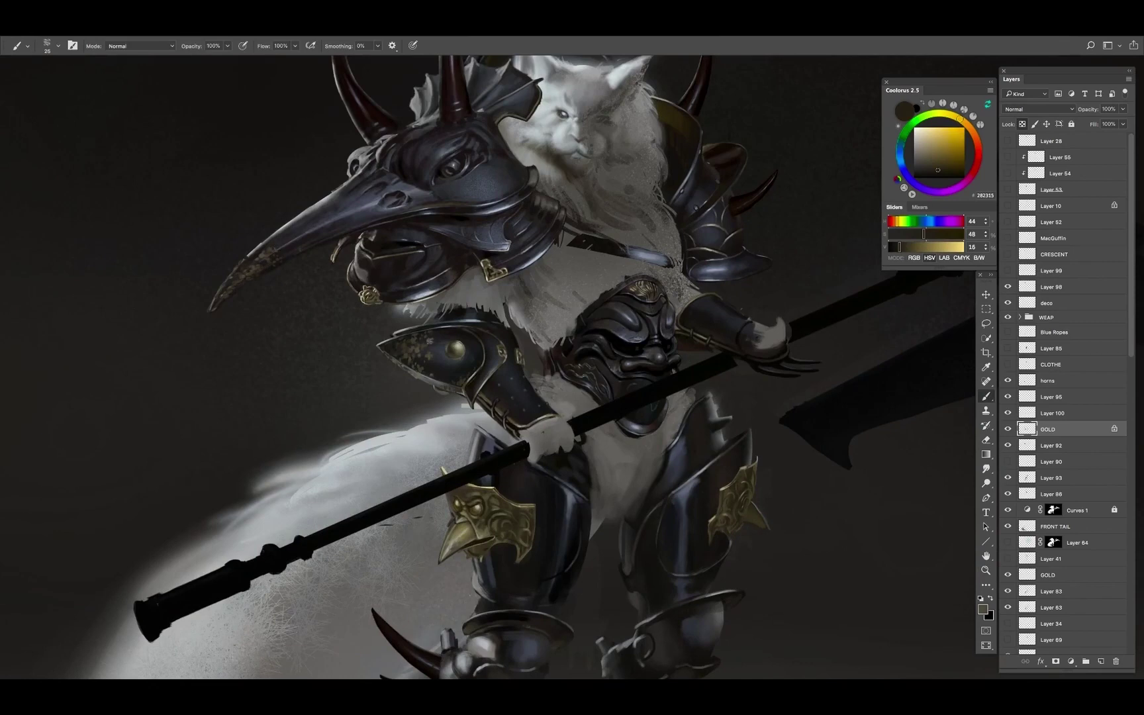
{"action": "key", "text": "bracketleft"}
{"action": "key", "text": "bracketleft"}
Unlock the GOLD layer, sample a dark beak grey, and switch to a larger textured eraser
{"action": "key", "text": "slash"}
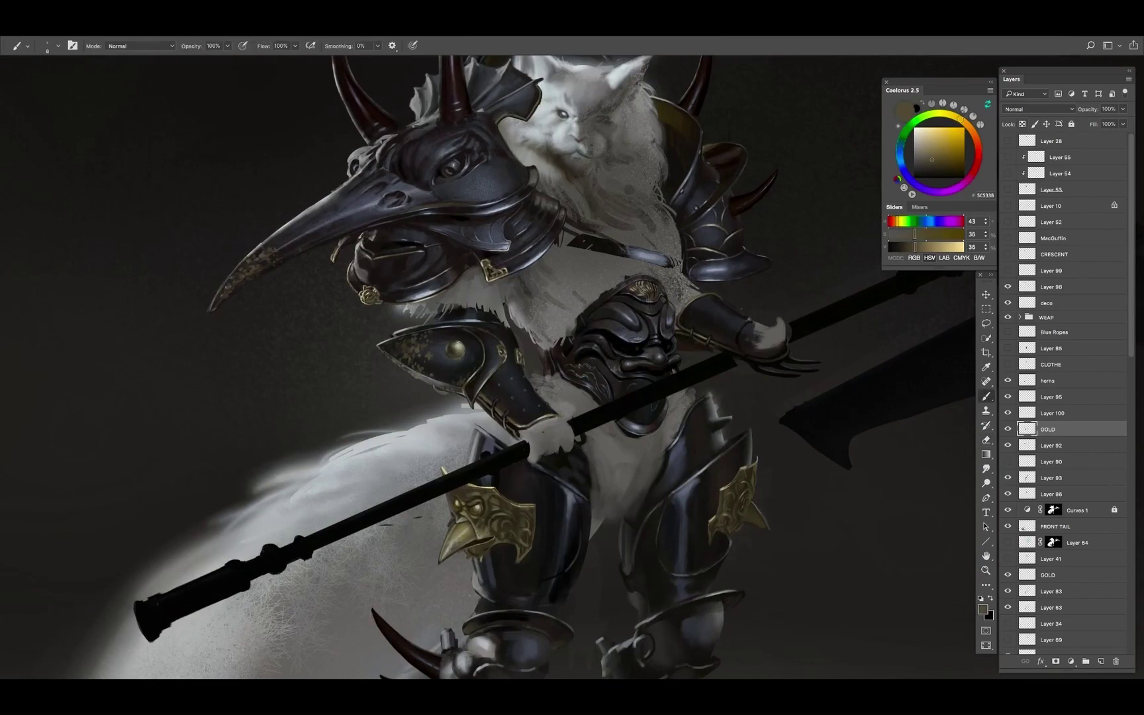
{"action": "left_click", "coordinate": [271, 249], "text": "alt"}
{"action": "key", "text": "e"}
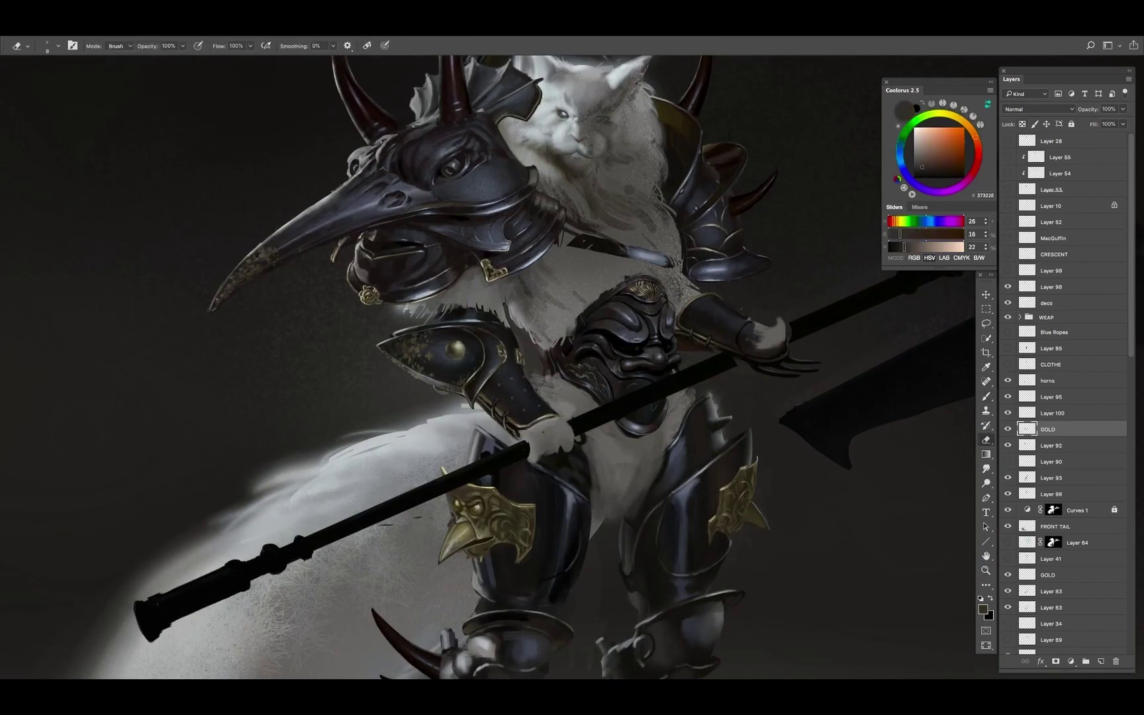
{"action": "key", "text": "period"}
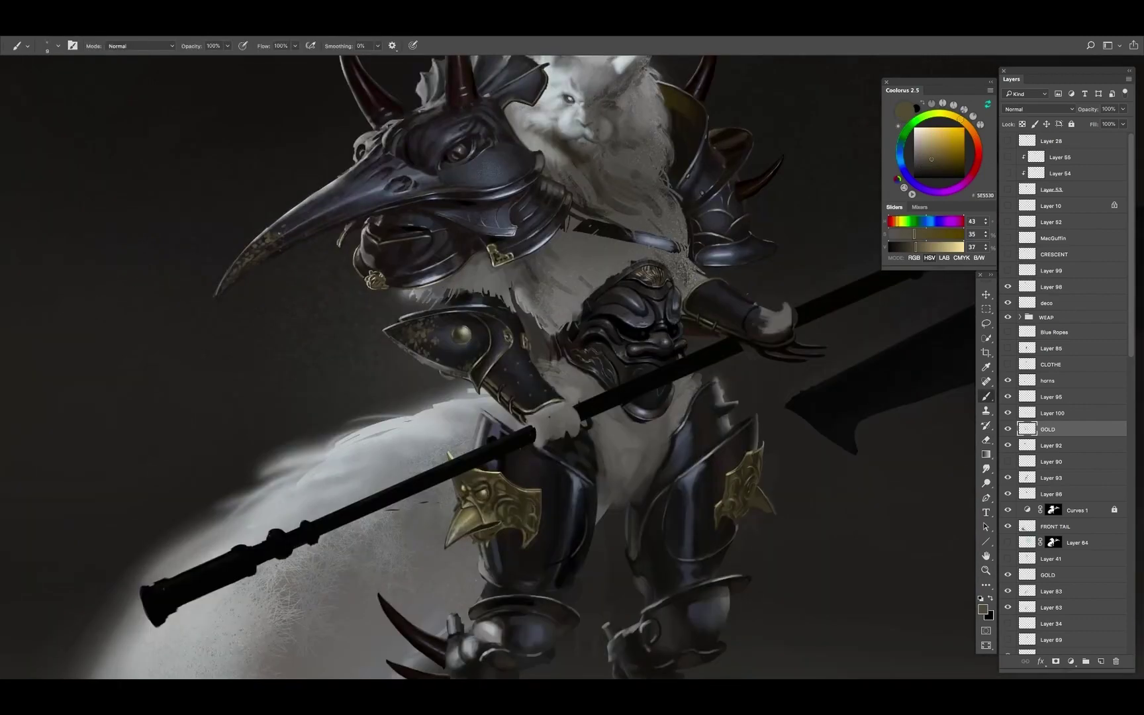
Lasso the beak tip and apply a Curves adjustment to subdue its speckles
{"action": "key", "text": "ctrl+m"}
{"action": "left_click_drag", "start_coordinate": [812, 271], "coordinate": [821, 259]}
{"action": "key", "text": "Escape"}
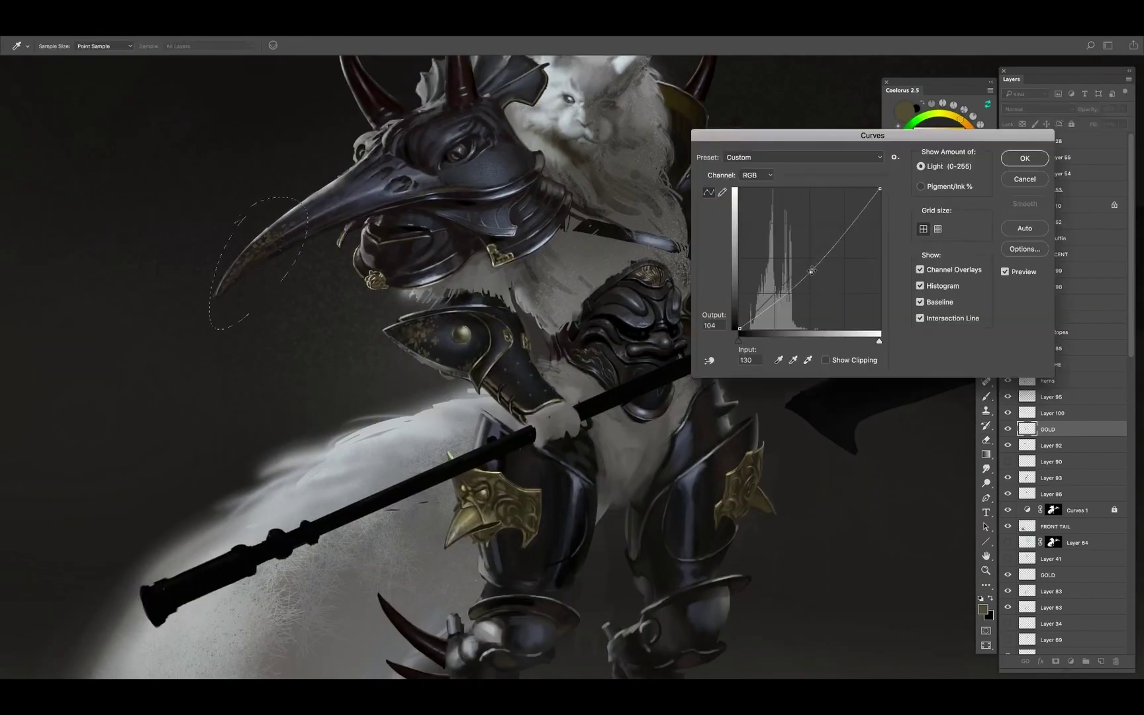
{"action": "key", "text": "Return"}
{"action": "key", "text": "b"}
Add Layer 101 above GOLD and sample dark olive and grey-gold tones from the beak
{"action": "key", "text": "ctrl+d"}
{"action": "key", "text": "ctrl+shift+alt+n"}
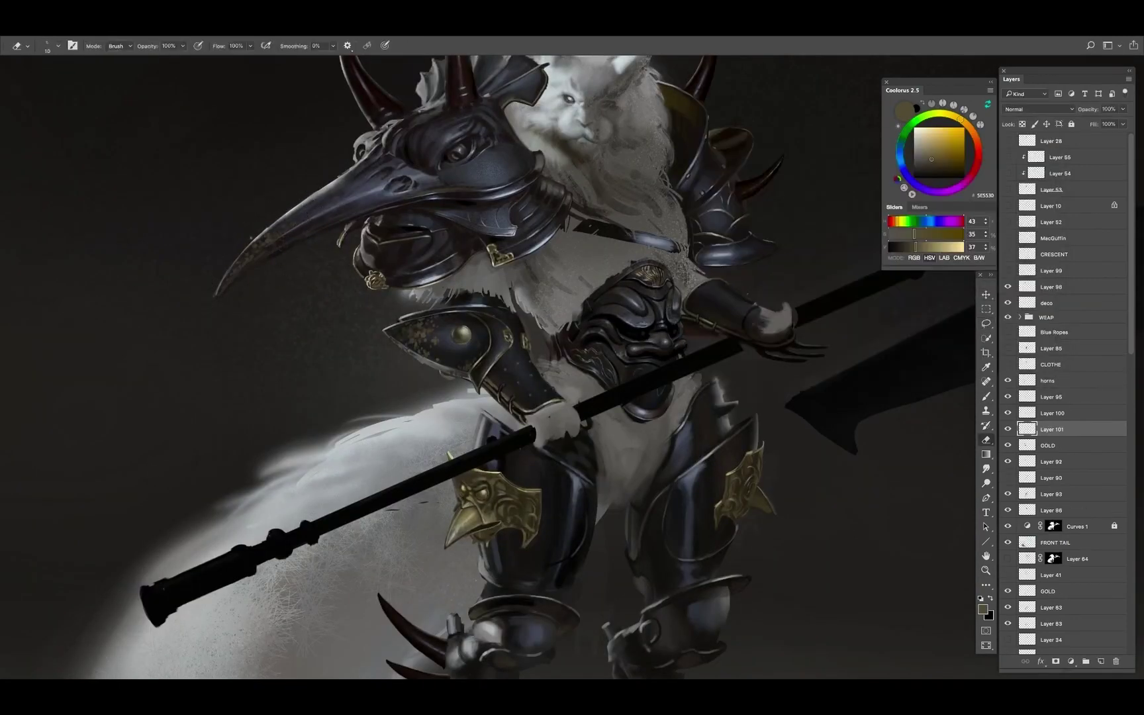
{"action": "key", "text": "period"}
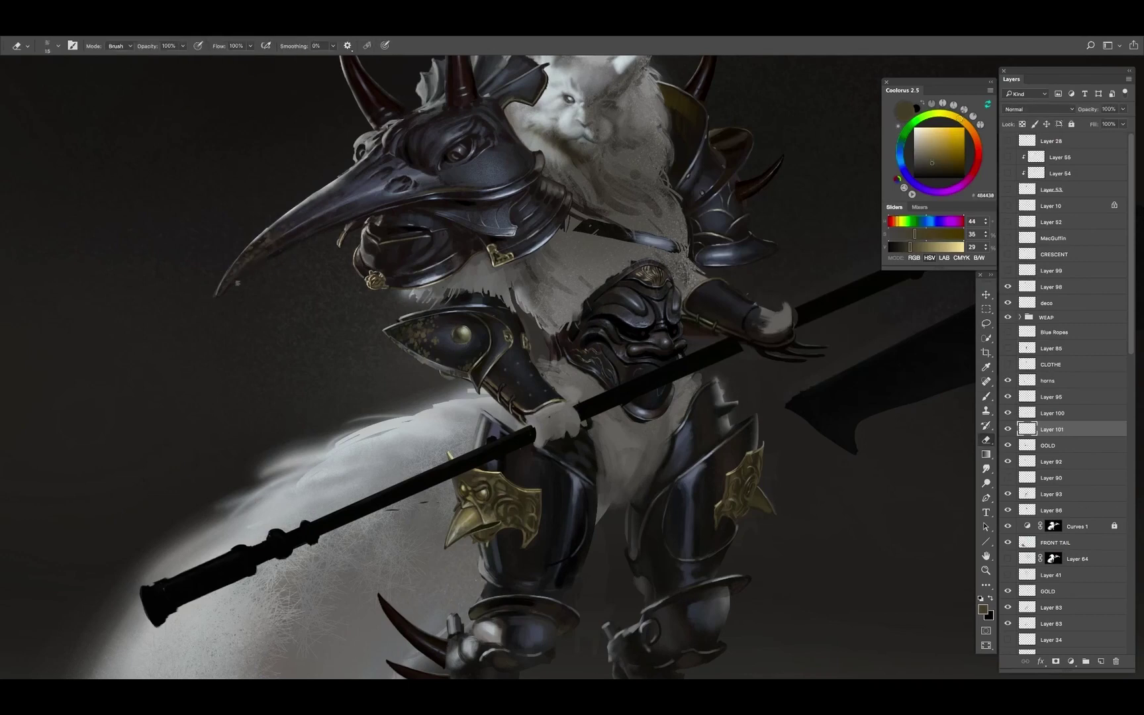
{"action": "left_click", "coordinate": [271, 252], "text": "alt"}
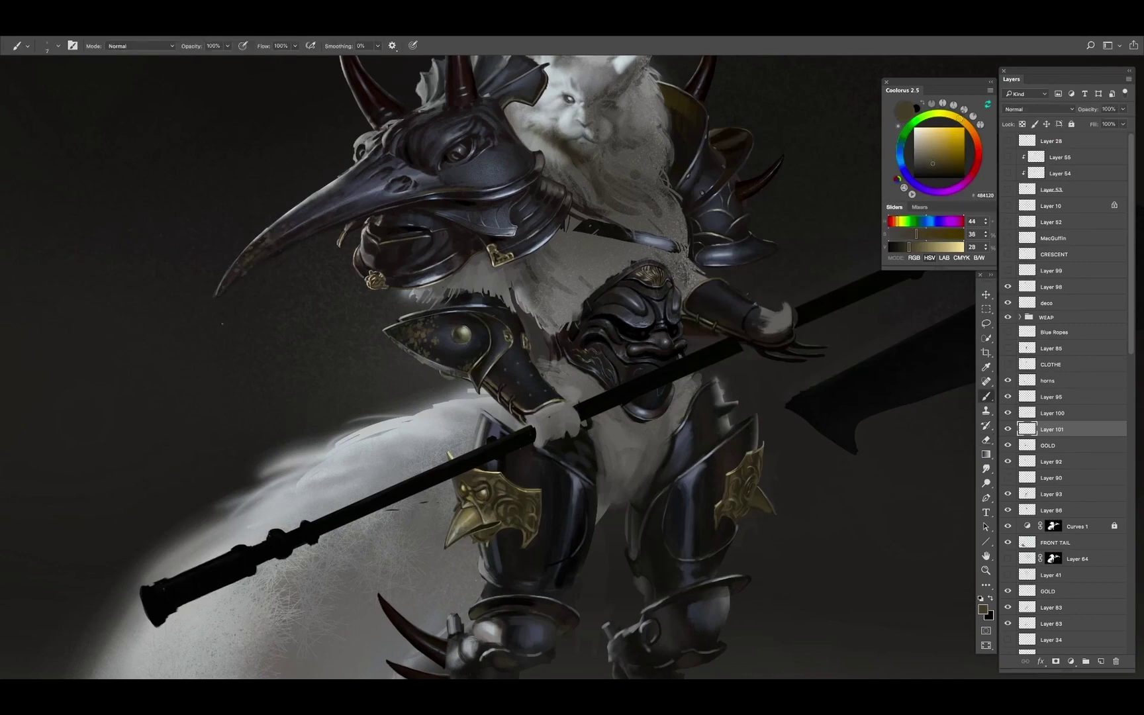
{"action": "left_click", "coordinate": [496, 266], "text": "alt"}
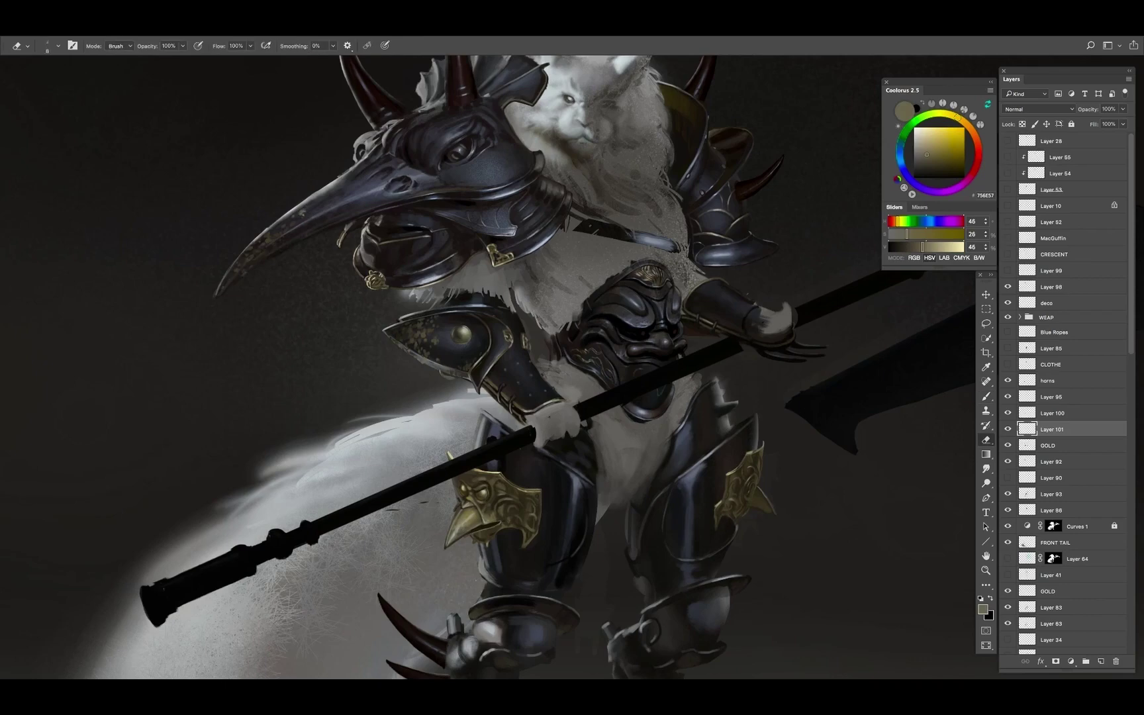
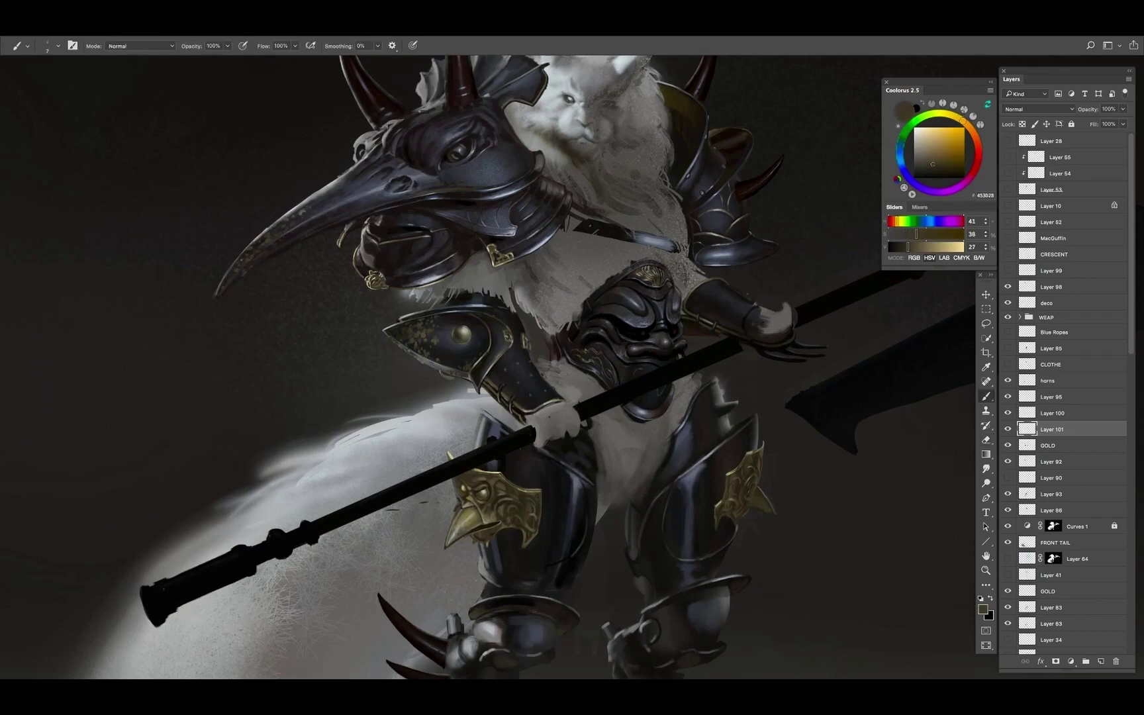
Check the view at different zoom levels, touch up the fur with light colour, and make the brush finer for detail
{"action": "key", "text": "z"}
{"action": "scroll", "coordinate": [215, 342], "scroll_direction": "down", "scroll_amount": 5}
{"action": "scroll", "coordinate": [215, 341], "scroll_direction": "up", "scroll_amount": 4}
{"action": "scroll", "coordinate": [214, 341], "scroll_direction": "down", "scroll_amount": 1}
{"action": "scroll", "coordinate": [324, 268], "scroll_direction": "up", "scroll_amount": 2}
{"action": "key", "text": "b"}
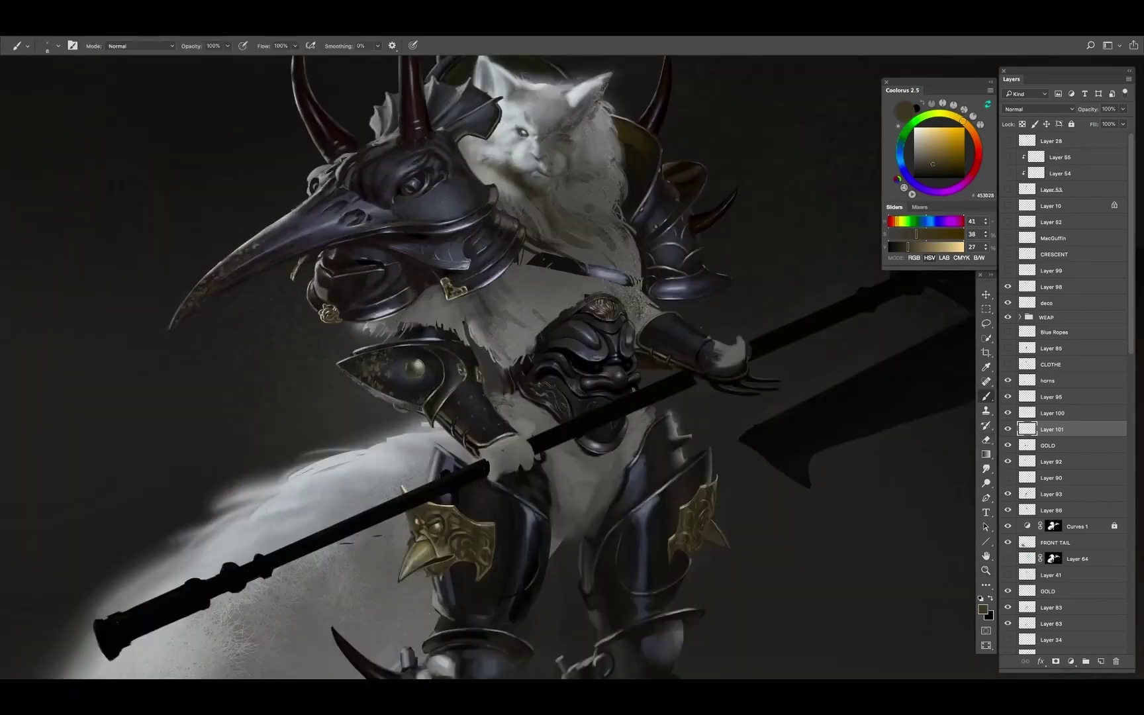
{"action": "left_click", "coordinate": [563, 166], "text": "alt"}
{"action": "scroll", "coordinate": [411, 100], "scroll_direction": "down", "scroll_amount": 3}
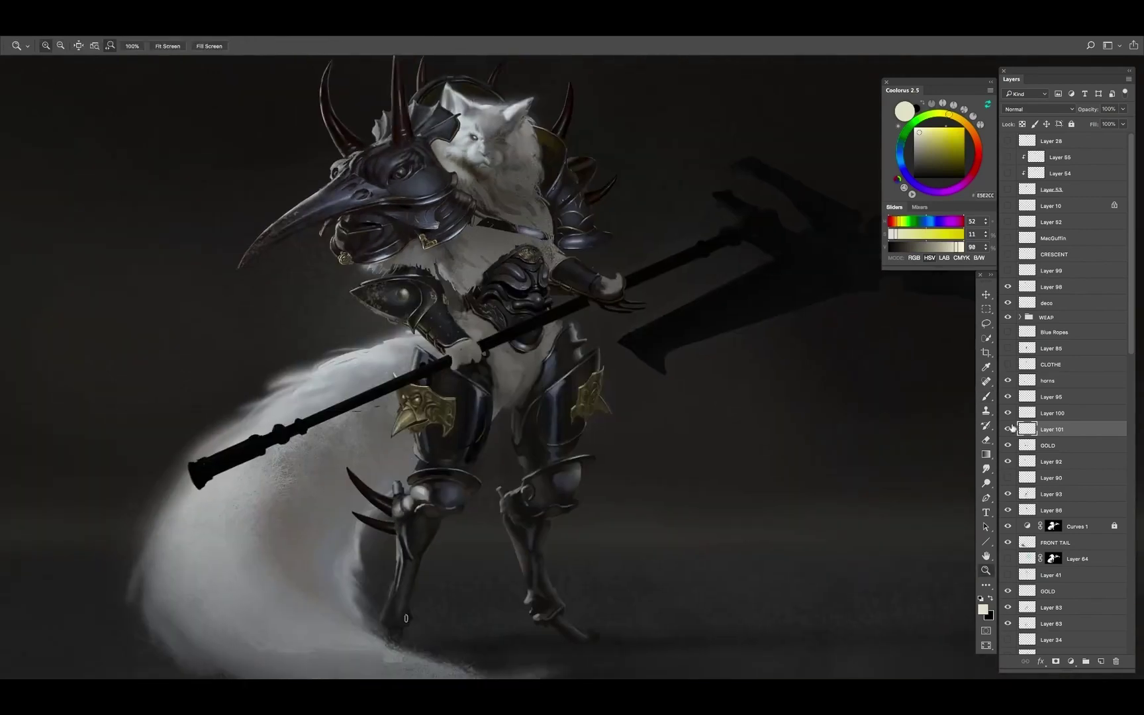
{"action": "key", "text": "e"}
{"action": "key", "text": "b"}
{"action": "scroll", "coordinate": [423, 420], "scroll_direction": "up", "scroll_amount": 4}
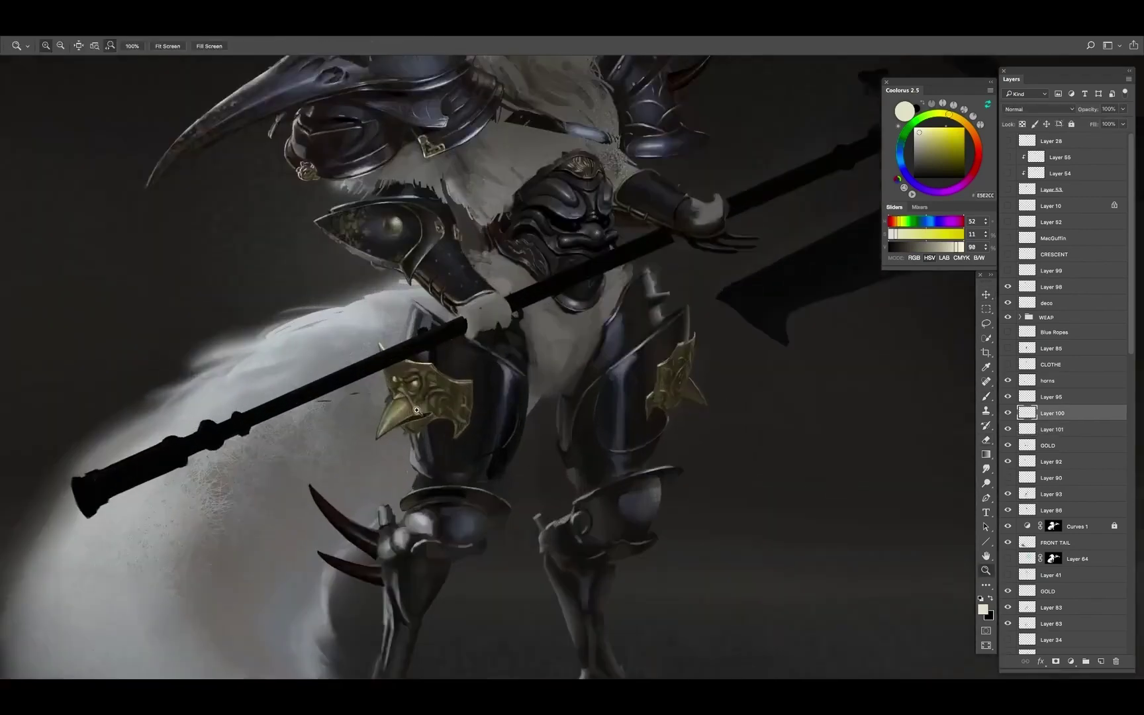
{"action": "key", "text": "alt+bracketright"}
On Layer 100, paint dark armour shadows, dark brown crest tones and light grey fur
{"action": "left_click", "coordinate": [556, 219], "text": "alt"}
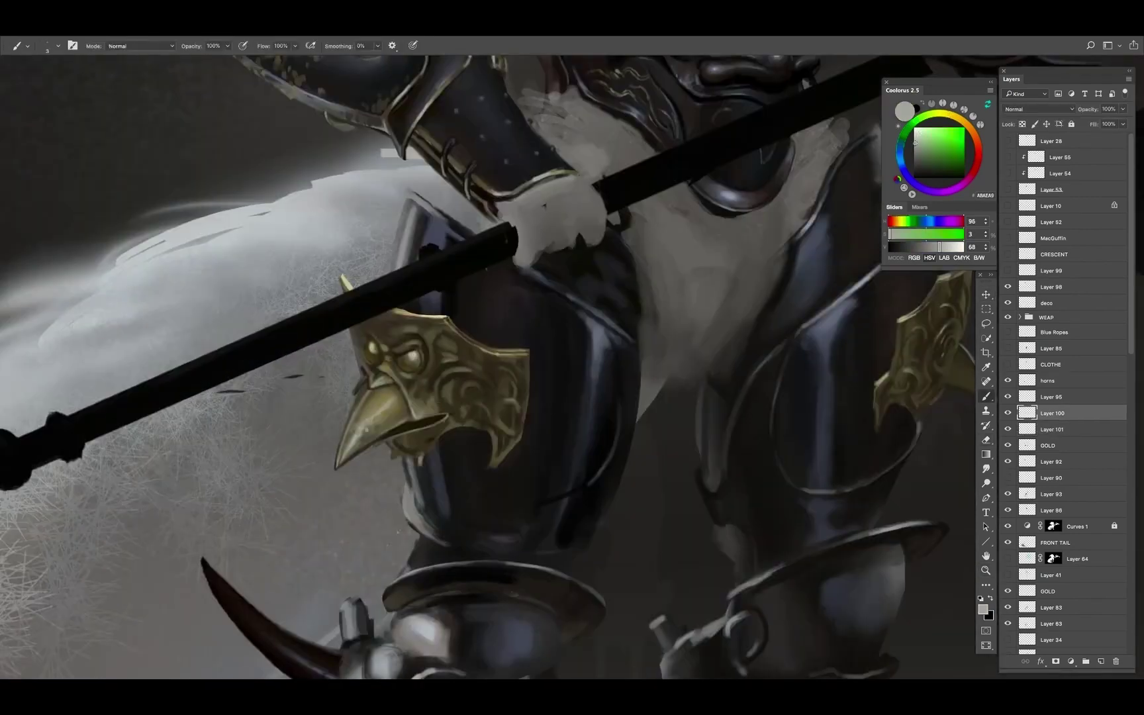
{"action": "scroll", "coordinate": [361, 255], "scroll_direction": "down", "scroll_amount": 3}
{"action": "scroll", "coordinate": [361, 255], "scroll_direction": "up", "scroll_amount": 4}
{"action": "key", "text": "bracketright"}
{"action": "left_click", "coordinate": [361, 255], "text": "alt"}
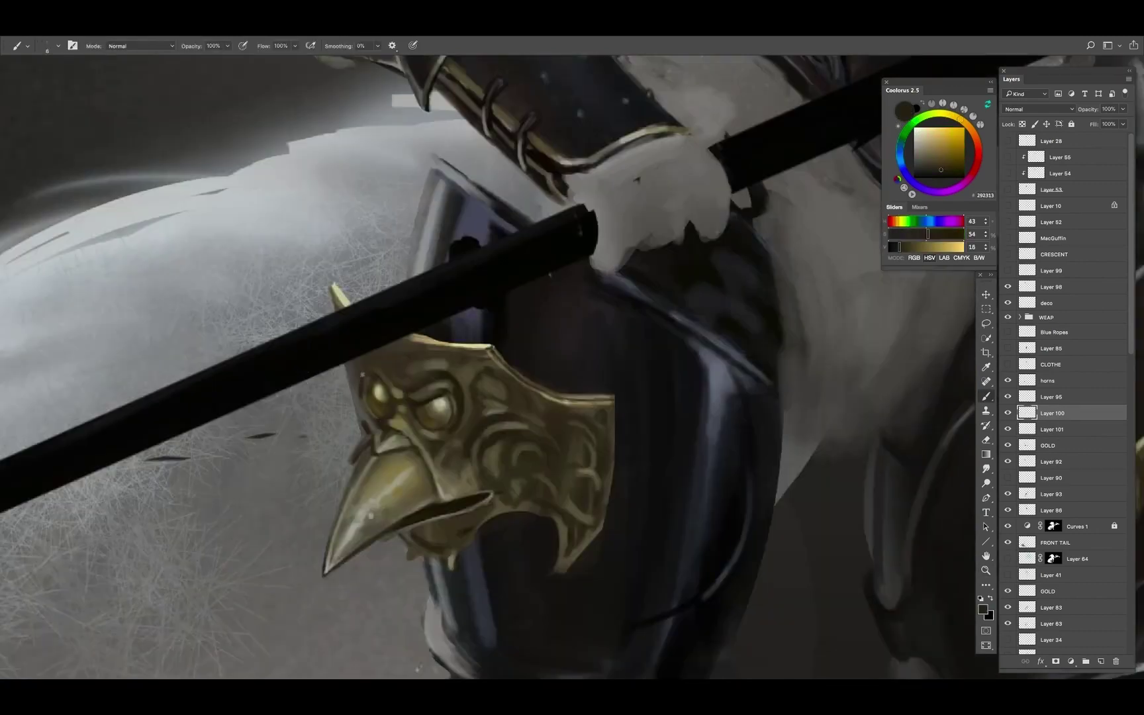
{"action": "left_click", "coordinate": [543, 284], "text": "alt"}
{"action": "left_click", "coordinate": [402, 388], "text": "alt"}
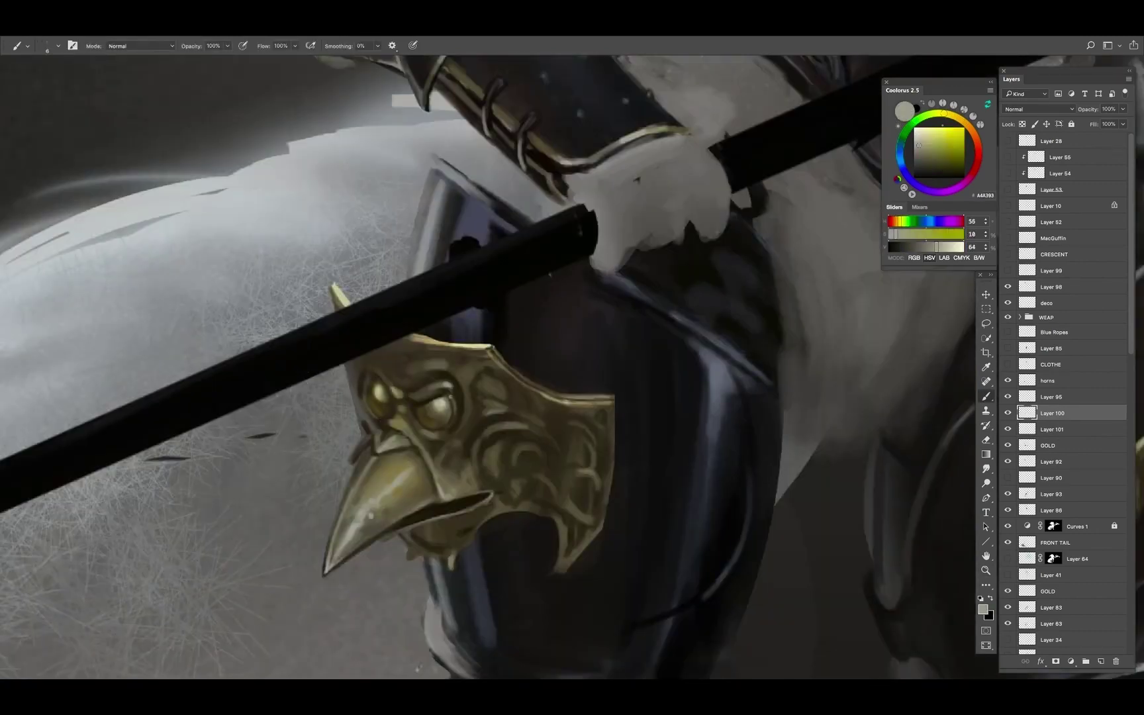
Paint gold and light gold tones on the knee crest, with dark gold shadows
{"action": "left_click", "coordinate": [443, 370], "text": "alt"}
{"action": "left_click", "coordinate": [438, 365], "text": "alt"}
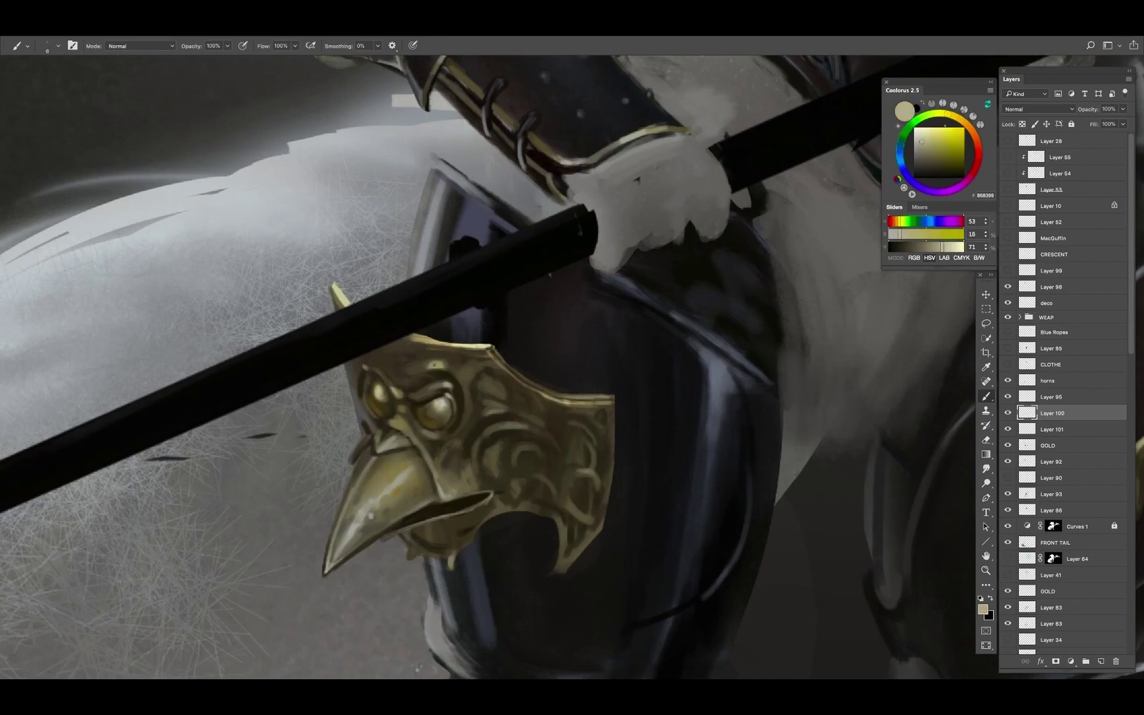
{"action": "left_click", "coordinate": [440, 364], "text": "alt"}
{"action": "left_click", "coordinate": [442, 366], "text": "alt"}
{"action": "scroll", "coordinate": [457, 358], "scroll_direction": "down", "scroll_amount": 5}
{"action": "scroll", "coordinate": [490, 316], "scroll_direction": "up", "scroll_amount": 5}
{"action": "left_click", "coordinate": [381, 380], "text": "alt"}
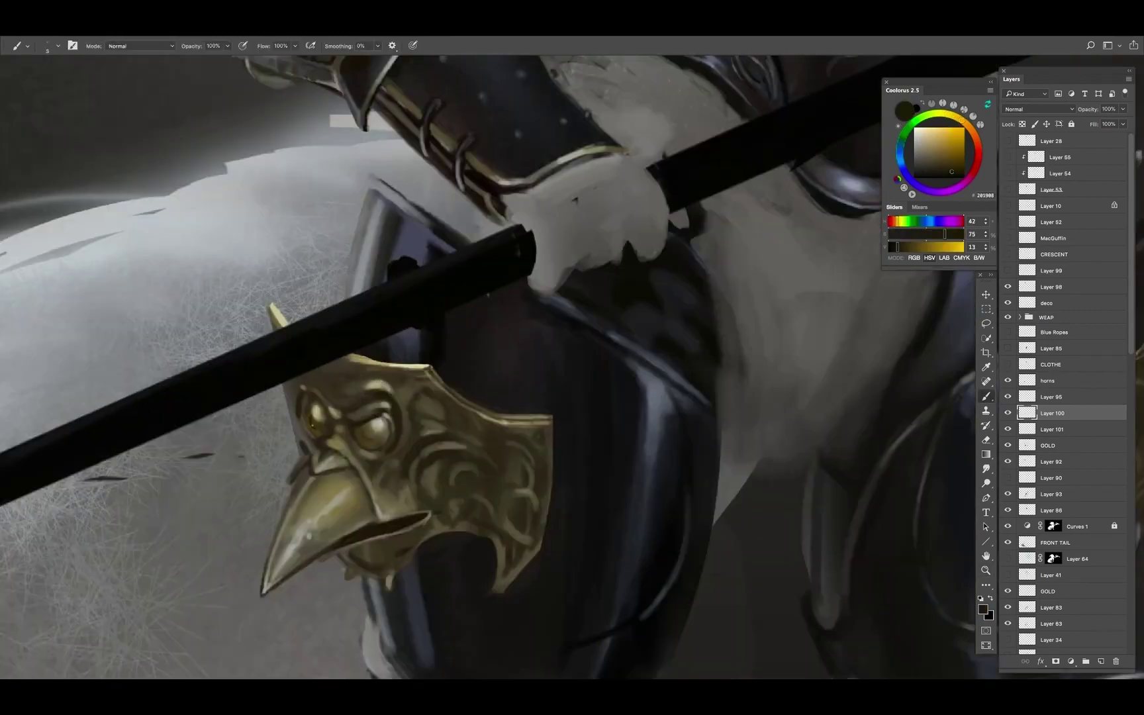
{"action": "left_click", "coordinate": [376, 425], "text": "alt"}
{"action": "scroll", "coordinate": [327, 408], "scroll_direction": "down", "scroll_amount": 5}
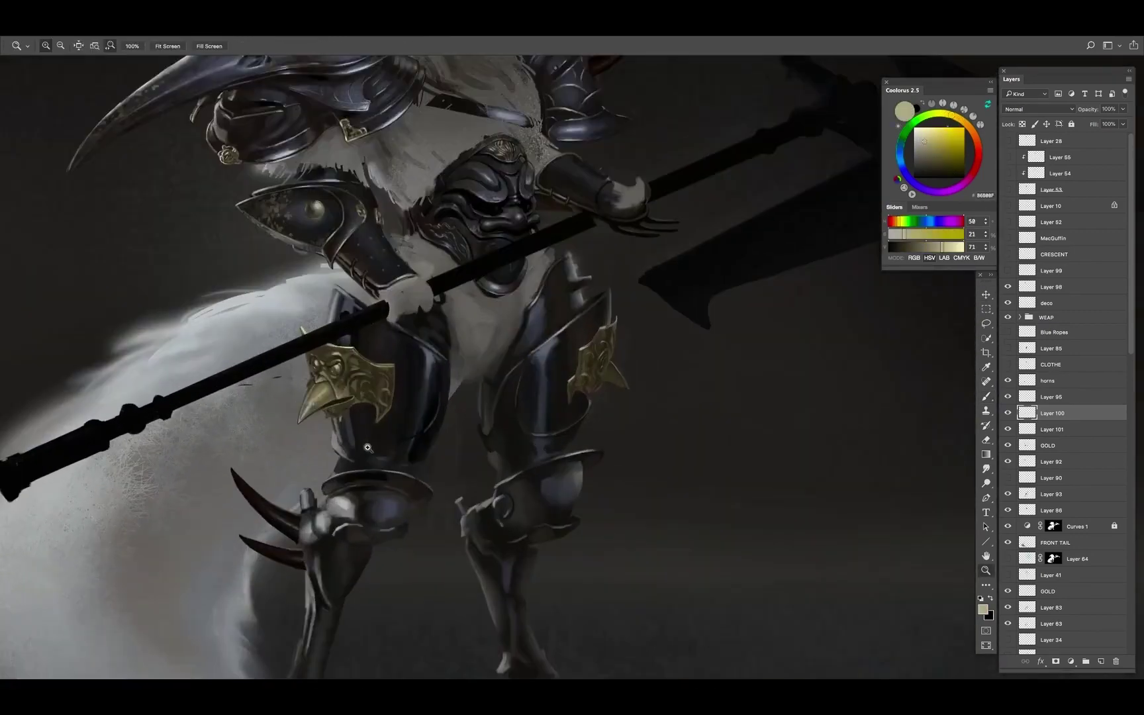
{"action": "scroll", "coordinate": [423, 448], "scroll_direction": "up", "scroll_amount": 4}
{"action": "scroll", "coordinate": [424, 449], "scroll_direction": "up", "scroll_amount": 3}
{"action": "left_click", "coordinate": [423, 449], "text": "alt"}
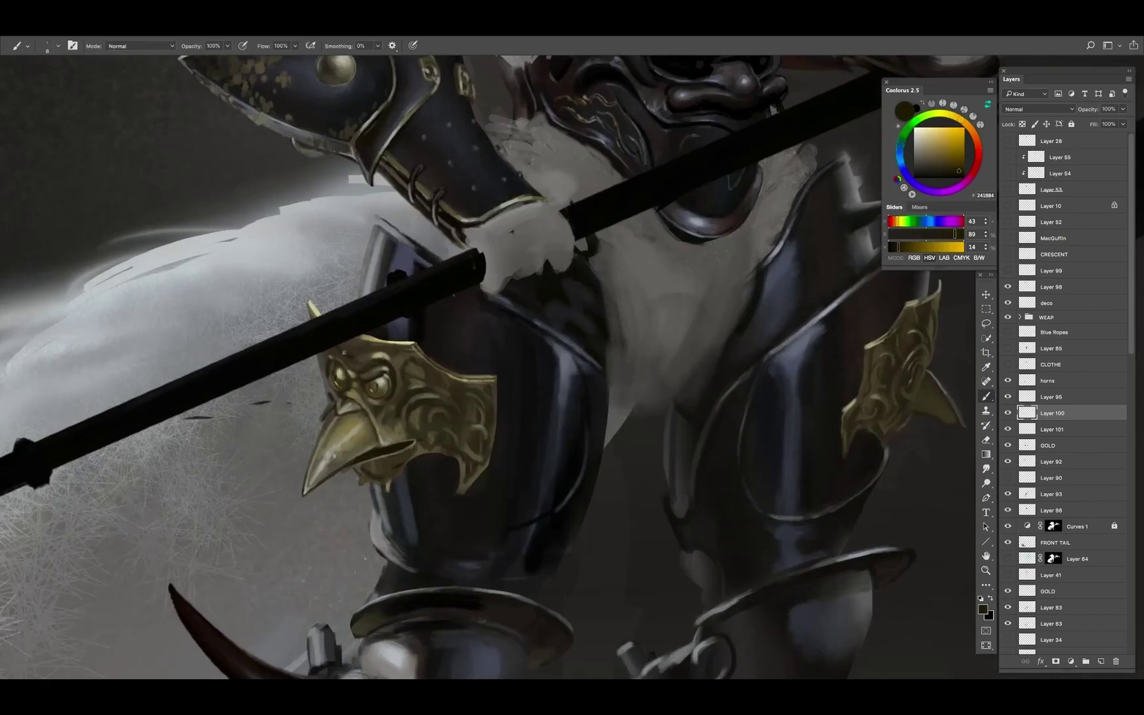
Refine the crest's carved detail with light tan, beak gold, greyer edges and mid-gold tones
{"action": "left_click", "coordinate": [349, 346], "text": "alt"}
{"action": "left_click", "coordinate": [350, 345], "text": "alt"}
{"action": "left_click", "coordinate": [351, 345], "text": "alt"}
{"action": "left_click", "coordinate": [351, 344], "text": "alt"}
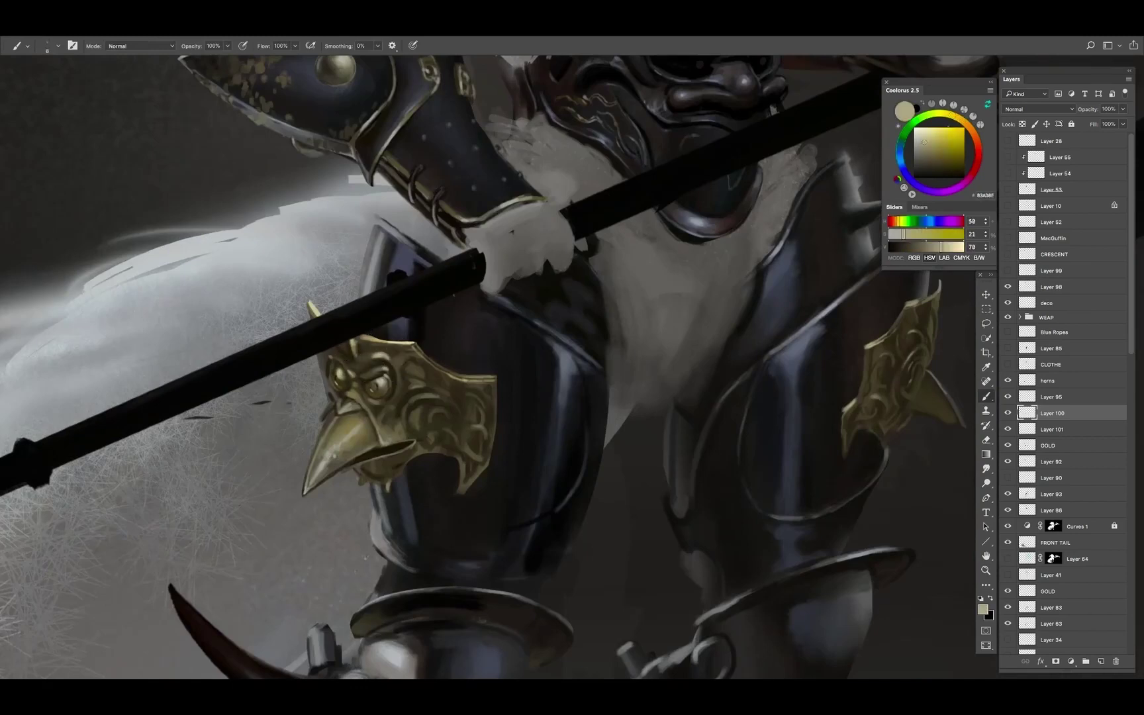
{"action": "left_click", "coordinate": [391, 438], "text": "alt"}
{"action": "left_click", "coordinate": [389, 352], "text": "alt"}
{"action": "left_click", "coordinate": [411, 432], "text": "alt"}
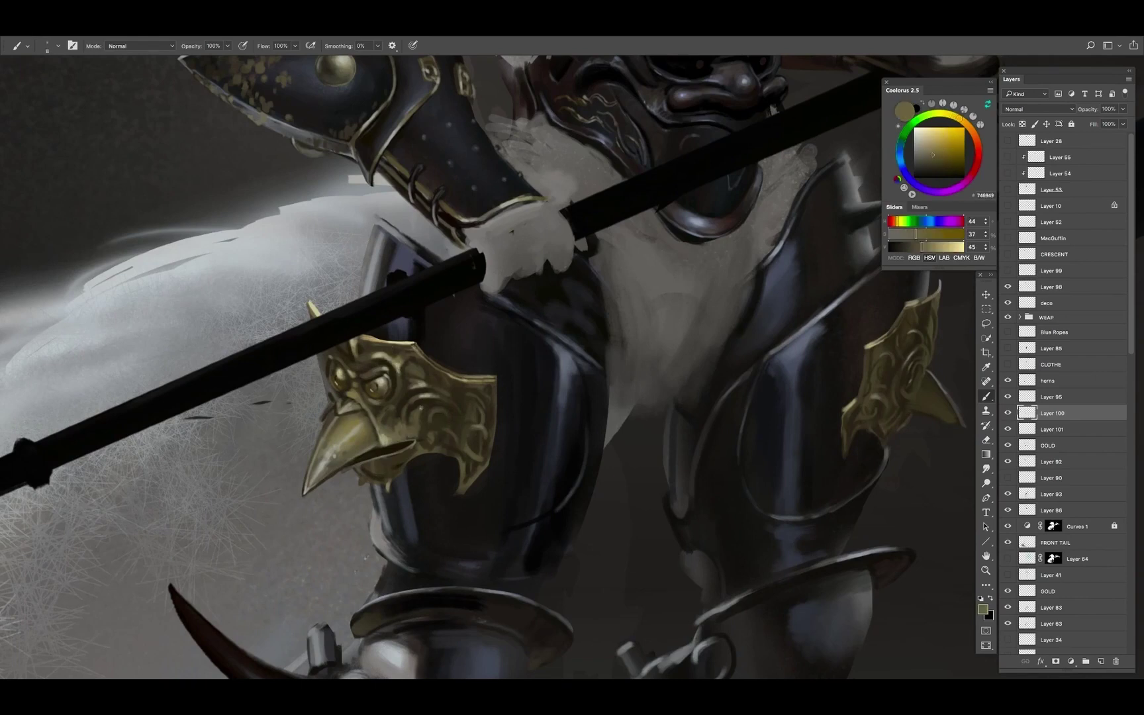
{"action": "left_click", "coordinate": [411, 423], "text": "alt"}
{"action": "left_click", "coordinate": [414, 378], "text": "alt"}
{"action": "left_click", "coordinate": [424, 376], "text": "alt"}
After a glance at the whole figure, add pale gold highlights and greyish tones around the crest
{"action": "key", "text": "h"}
{"action": "left_click_drag", "start_coordinate": [424, 377], "coordinate": [424, 376]}
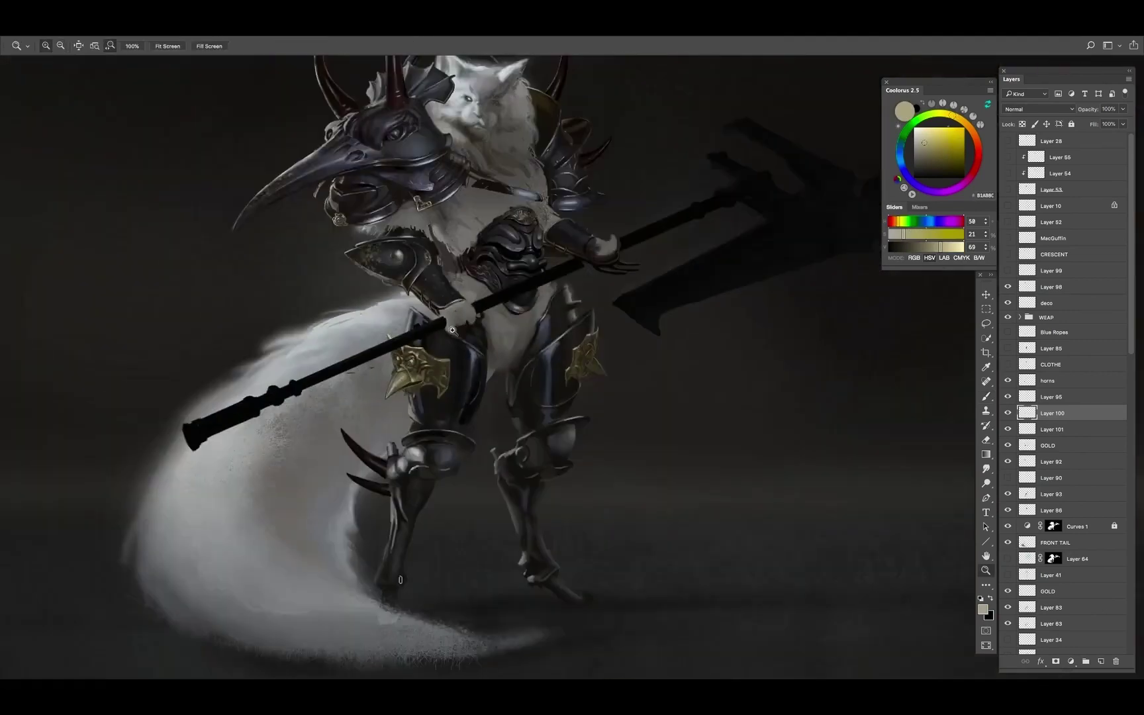
{"action": "left_click", "coordinate": [397, 397], "text": "alt"}
{"action": "left_click", "coordinate": [389, 360], "text": "alt"}
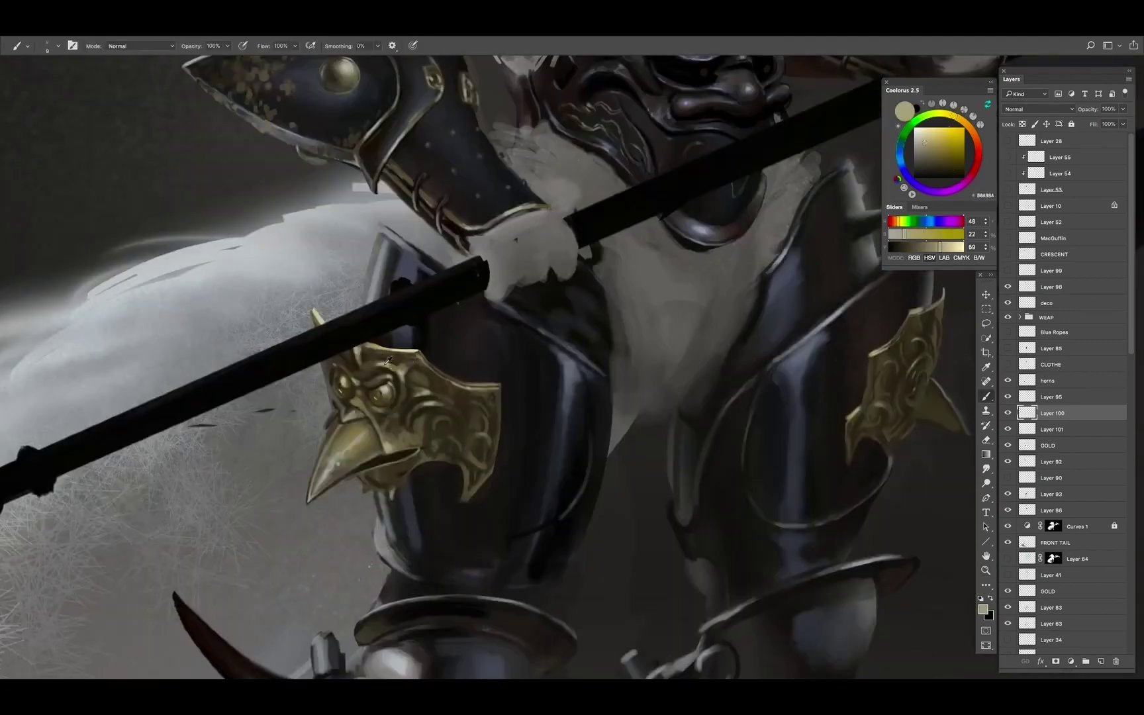
{"action": "left_click", "coordinate": [358, 397], "text": "alt"}
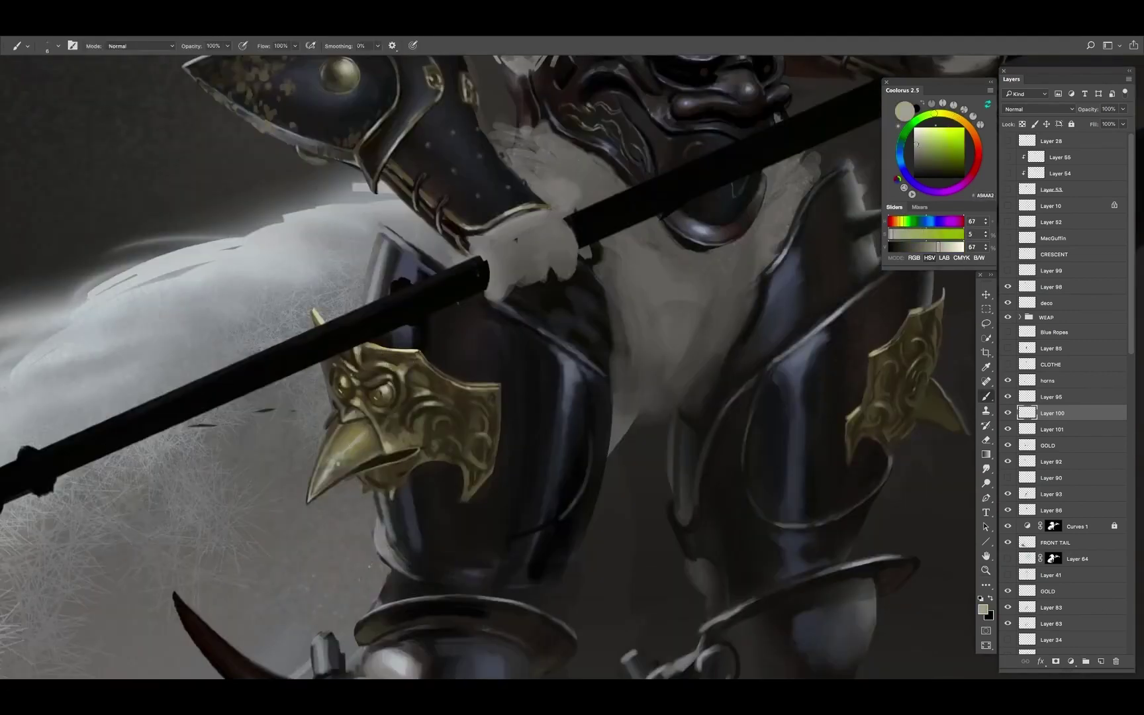
{"action": "left_click", "coordinate": [350, 382], "text": "alt"}
{"action": "left_click", "coordinate": [343, 383], "text": "alt"}
{"action": "left_click", "coordinate": [329, 383], "text": "alt"}
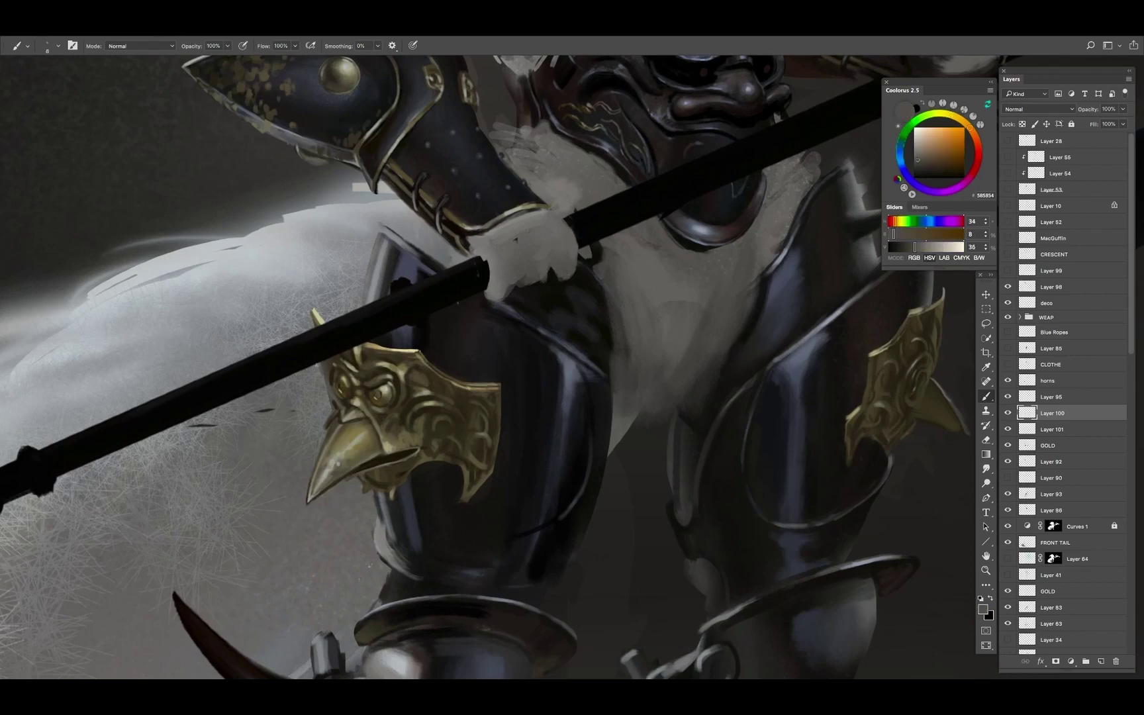
Deepen crest shadows with very dark and near-black gold against the dark grey leg armour
{"action": "left_click", "coordinate": [337, 399], "text": "alt"}
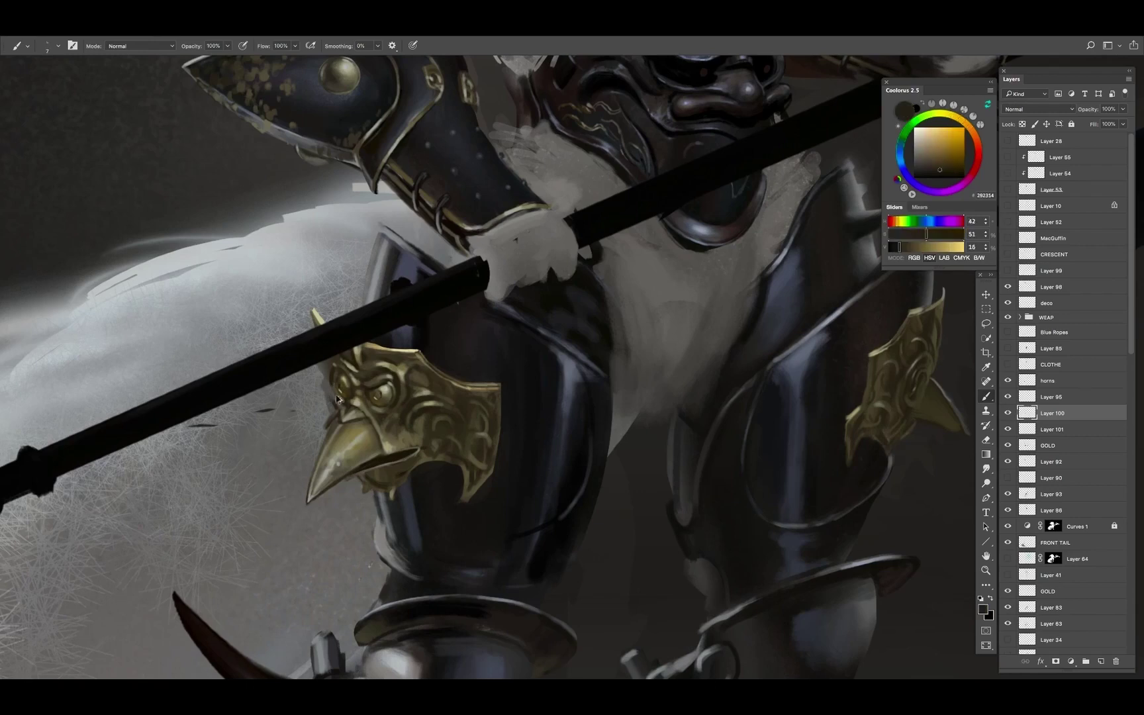
{"action": "left_click", "coordinate": [326, 383], "text": "alt"}
{"action": "left_click", "coordinate": [453, 414], "text": "alt"}
{"action": "left_click", "coordinate": [455, 427], "text": "alt"}
{"action": "left_click", "coordinate": [321, 384], "text": "alt"}
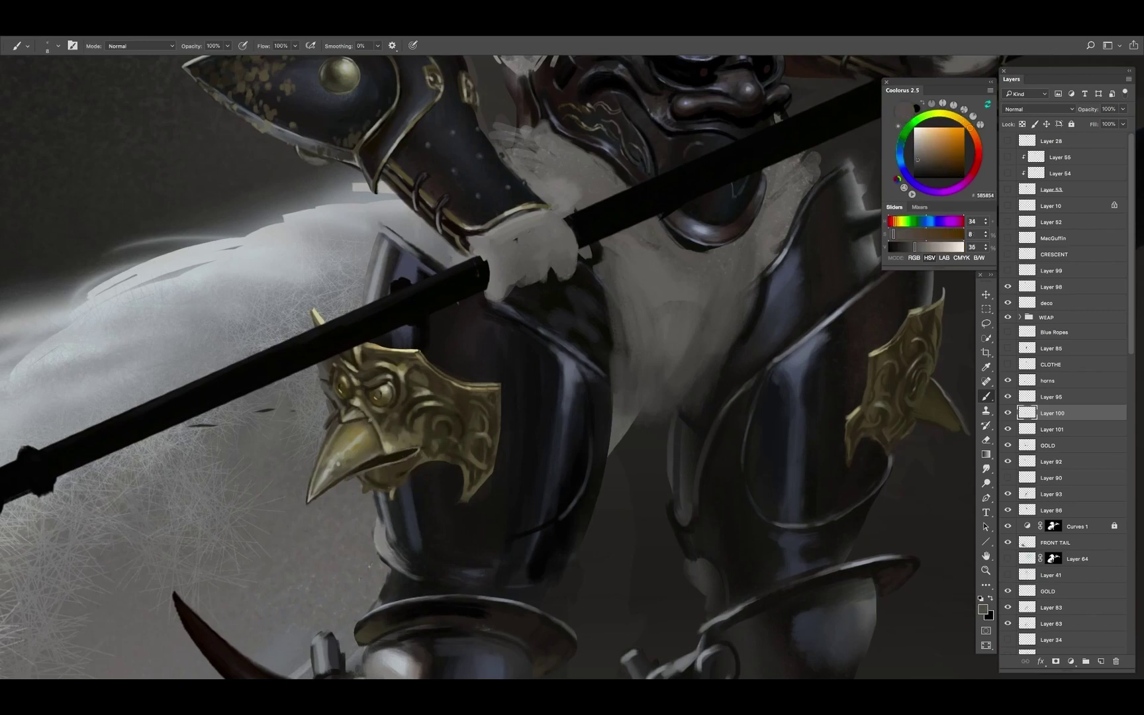
{"action": "left_click", "coordinate": [364, 398], "text": "alt"}
{"action": "left_click", "coordinate": [390, 462], "text": "alt"}
Review the figure zoomed out, then paint fur grey, muted gold and near-black crest outlines
{"action": "left_click", "coordinate": [371, 357], "text": "alt"}
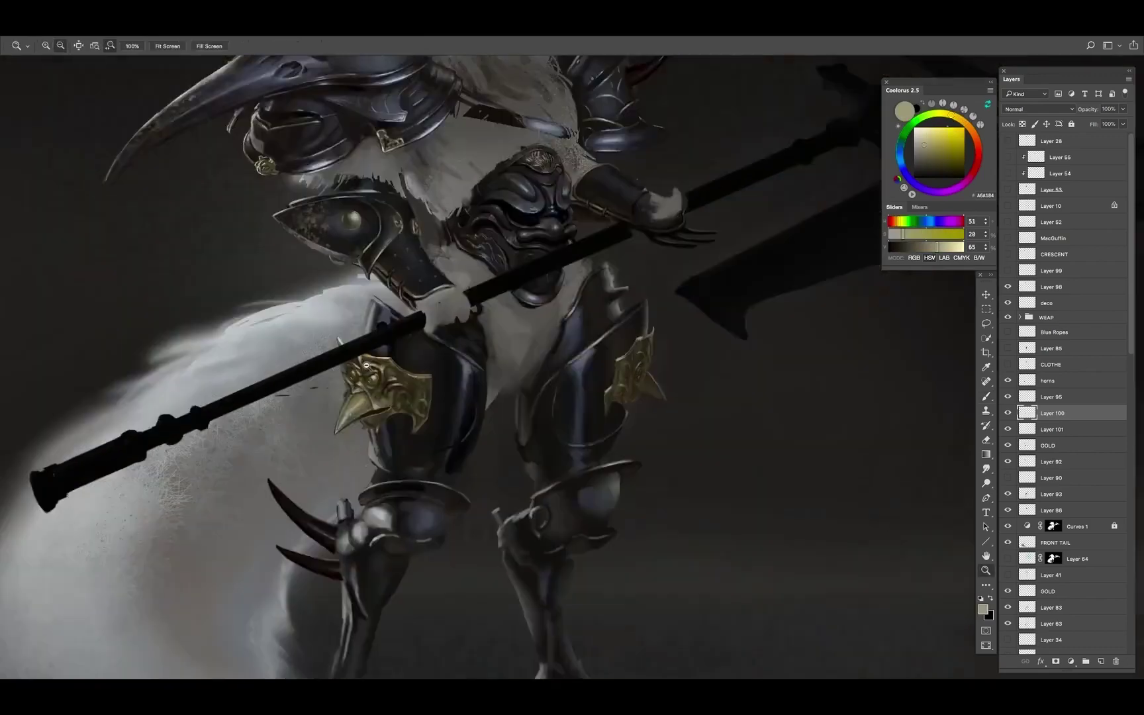
{"action": "left_click", "coordinate": [365, 365]}
{"action": "key", "text": "b"}
{"action": "left_click", "coordinate": [365, 508], "text": "alt"}
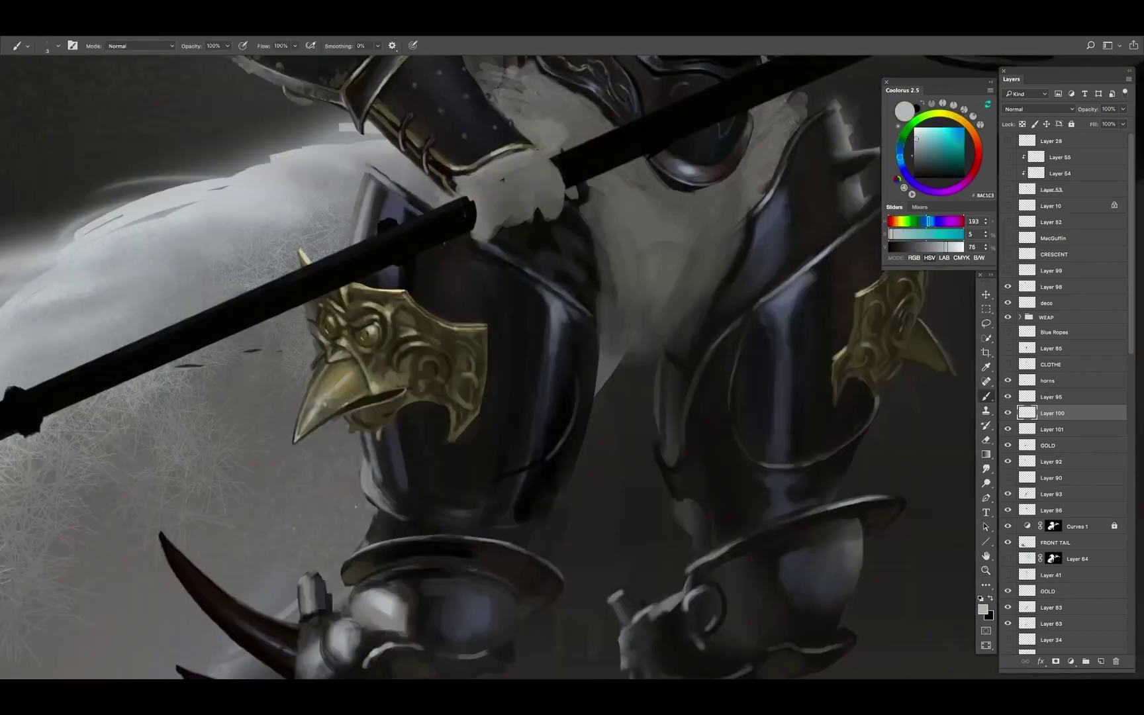
{"action": "left_click", "coordinate": [336, 414], "text": "alt"}
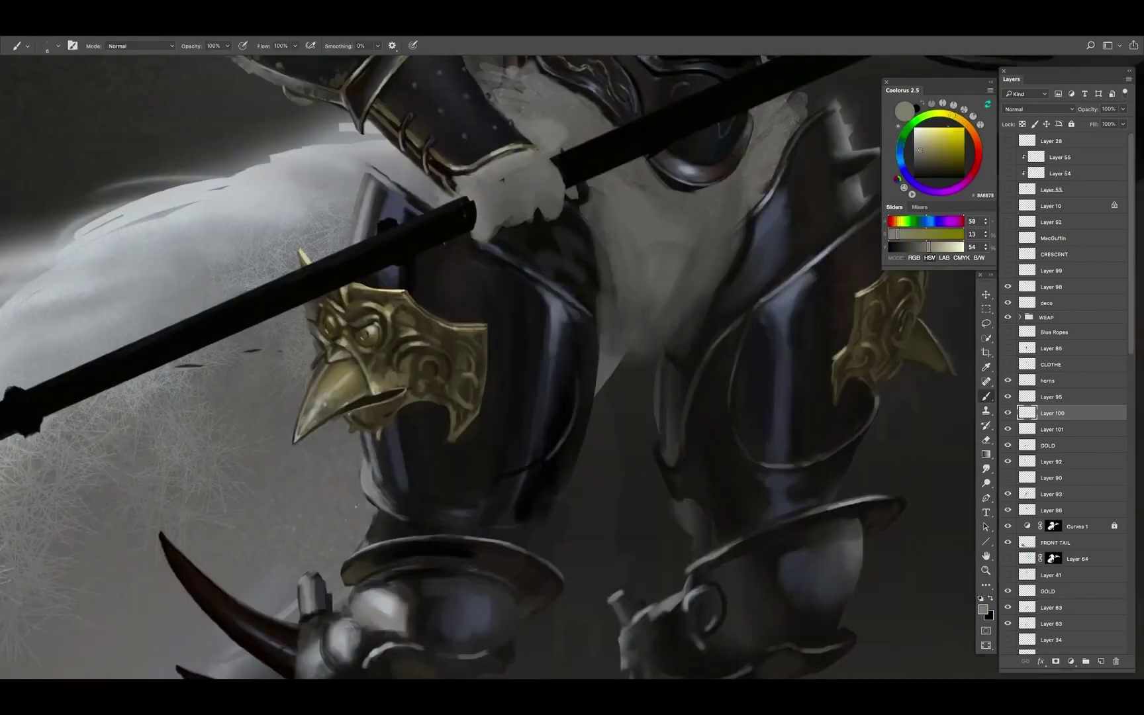
{"action": "left_click", "coordinate": [394, 408], "text": "alt"}
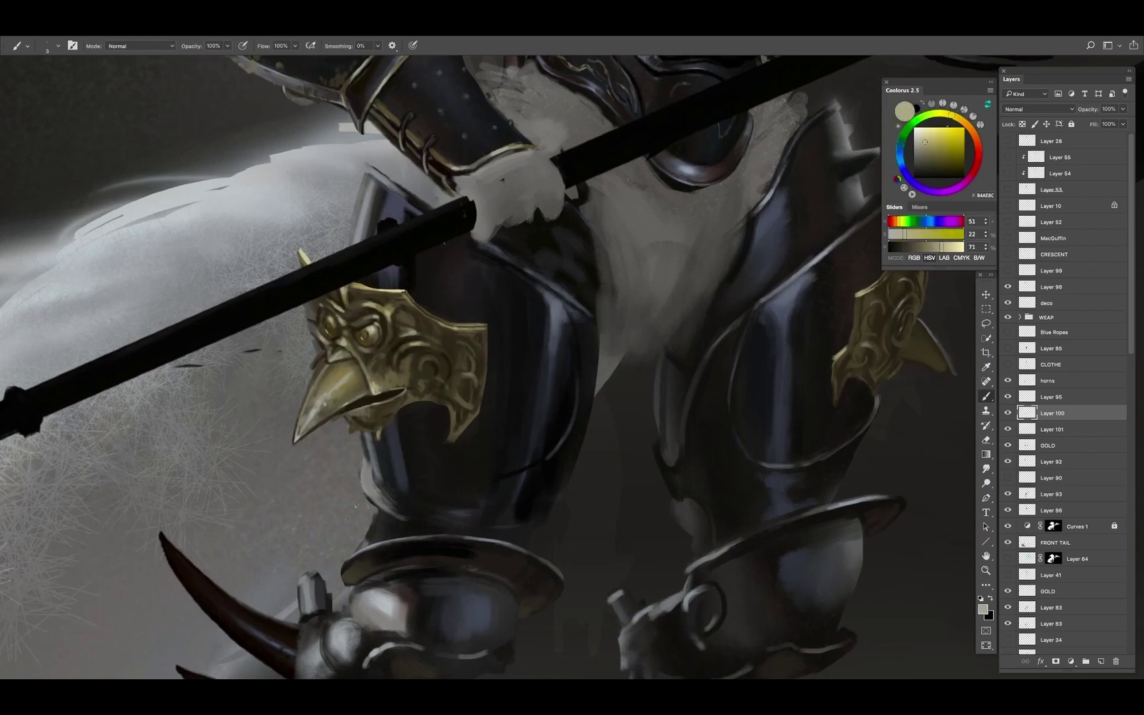
Shade the surrounding leg armour in grey-blue tones, checking the whole figure from afar
{"action": "left_click_drag", "start_coordinate": [491, 212], "coordinate": [491, 213]}
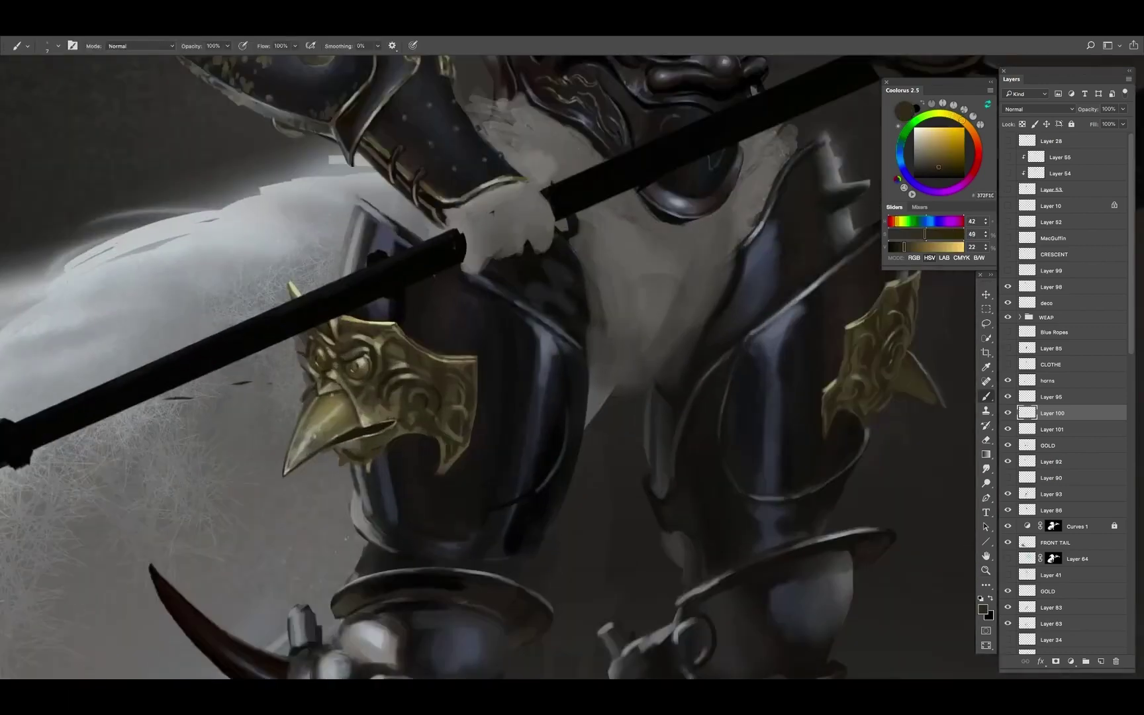
{"action": "left_click", "coordinate": [491, 213], "text": "alt"}
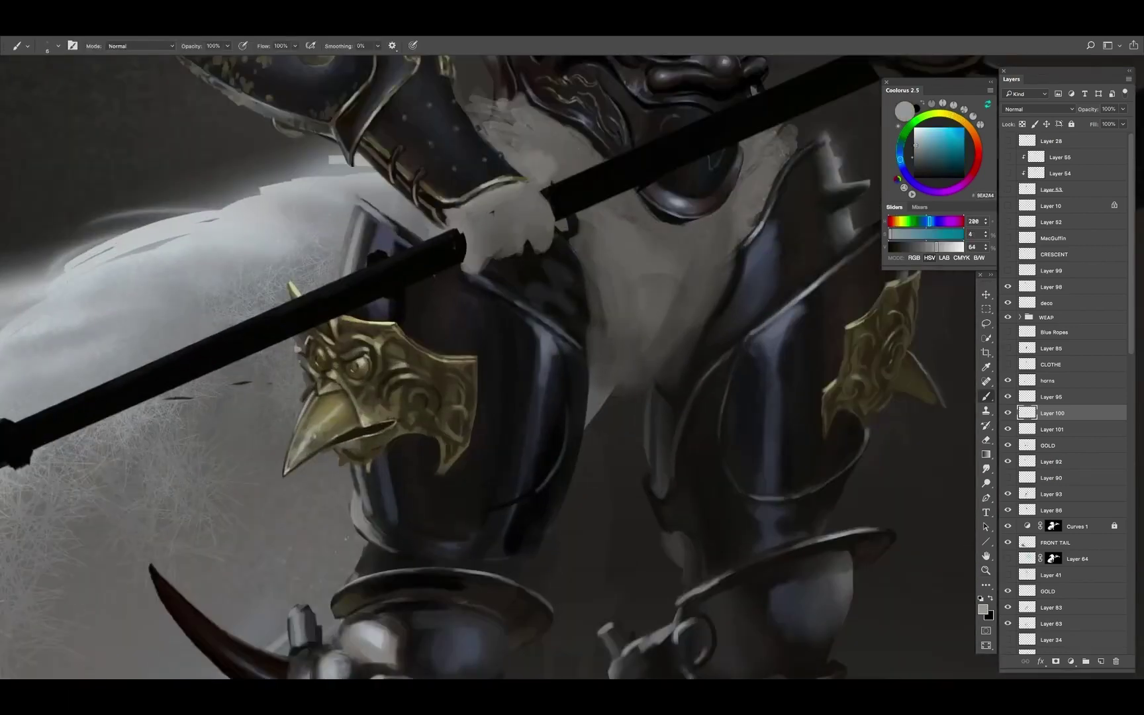
{"action": "left_click", "coordinate": [318, 390], "text": "alt"}
{"action": "left_click_drag", "start_coordinate": [317, 389], "coordinate": [374, 331]}
{"action": "left_click", "coordinate": [317, 389], "text": "alt"}
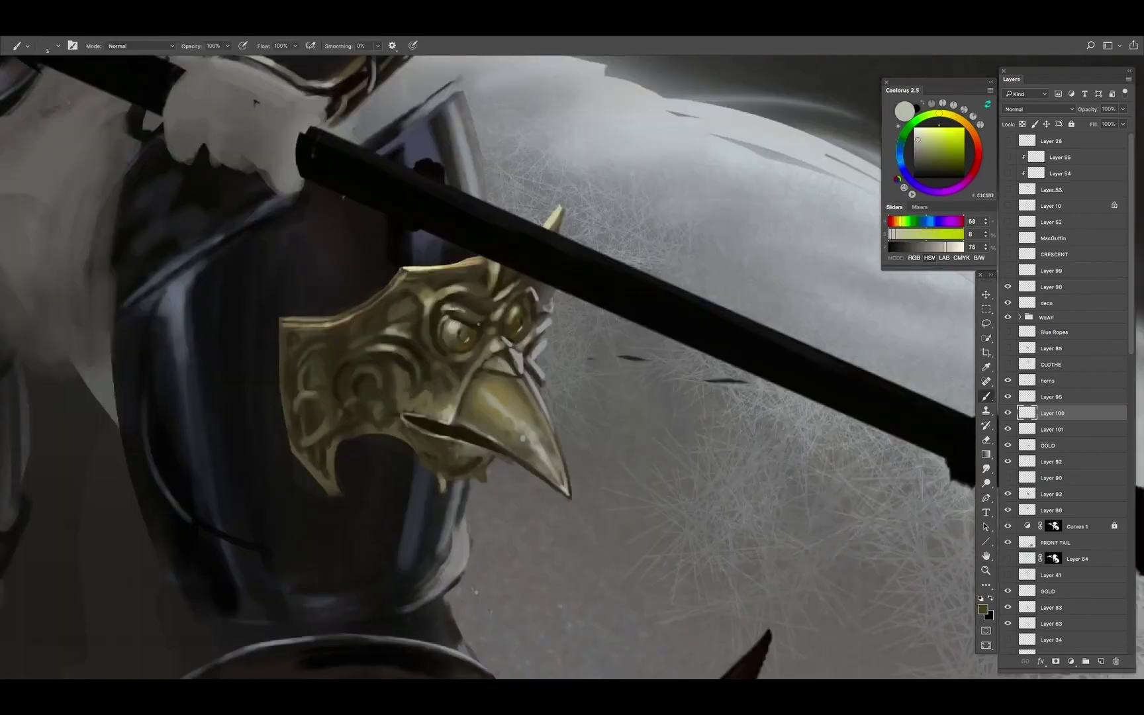
{"action": "left_click", "coordinate": [452, 327], "text": "alt"}
Brighten the beak with light gold highlights, adding darker gold, dark brown shadows and light khaki
{"action": "key", "text": "z"}
{"action": "left_click", "coordinate": [529, 292], "text": "alt"}
{"action": "left_click_drag", "start_coordinate": [556, 268], "coordinate": [555, 268]}
{"action": "key", "text": "b"}
{"action": "left_click", "coordinate": [486, 311], "text": "alt"}
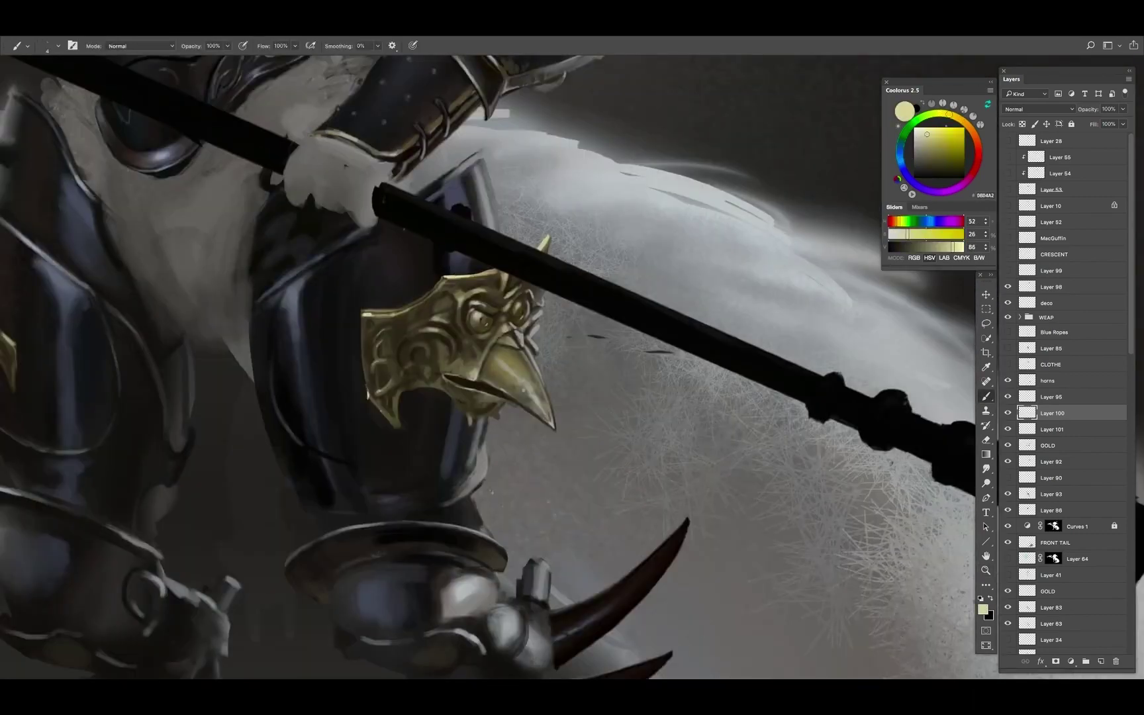
{"action": "left_click_drag", "start_coordinate": [491, 397], "coordinate": [437, 393]}
{"action": "left_click", "coordinate": [492, 399], "text": "alt"}
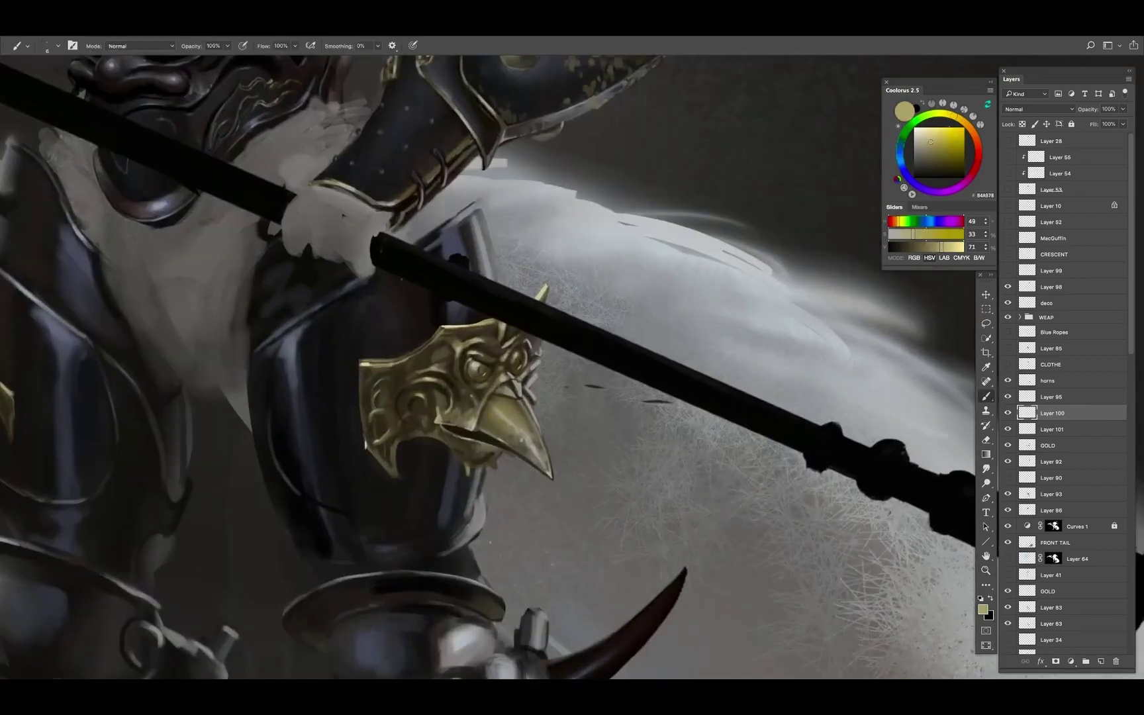
{"action": "left_click", "coordinate": [489, 392], "text": "alt"}
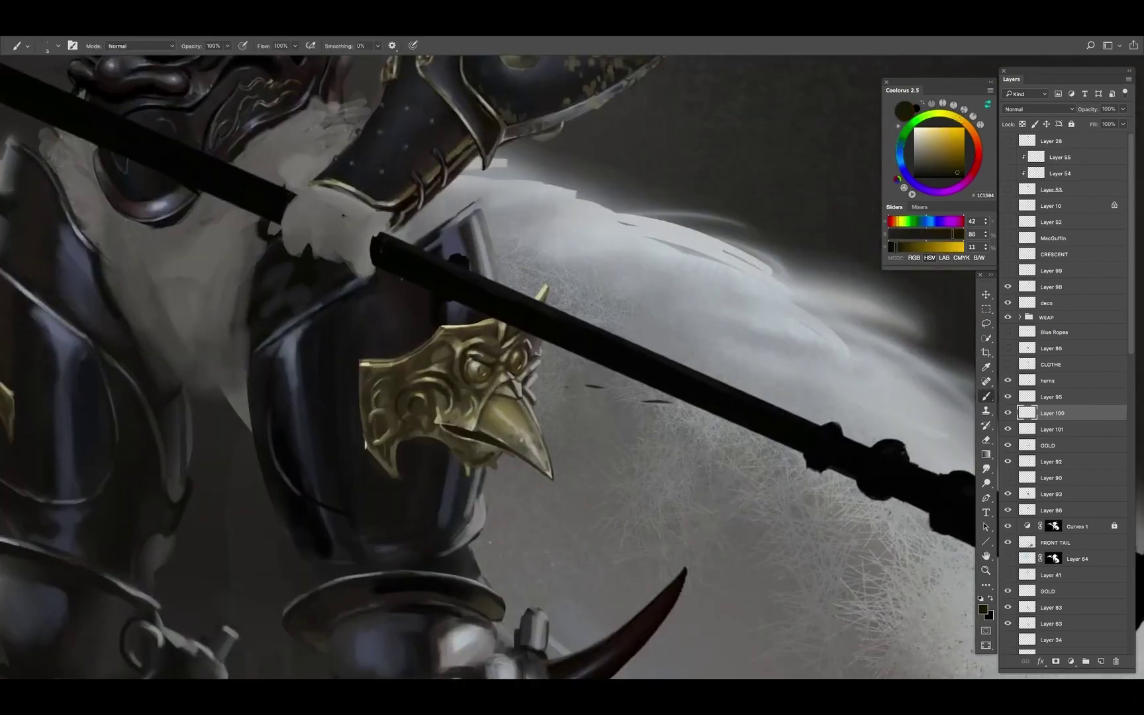
{"action": "left_click", "coordinate": [488, 409], "text": "alt"}
Select the left crest's gold spike and skew it outward to the left with Free Transform
{"action": "key", "text": "z"}
{"action": "key", "text": "ctrl+0"}
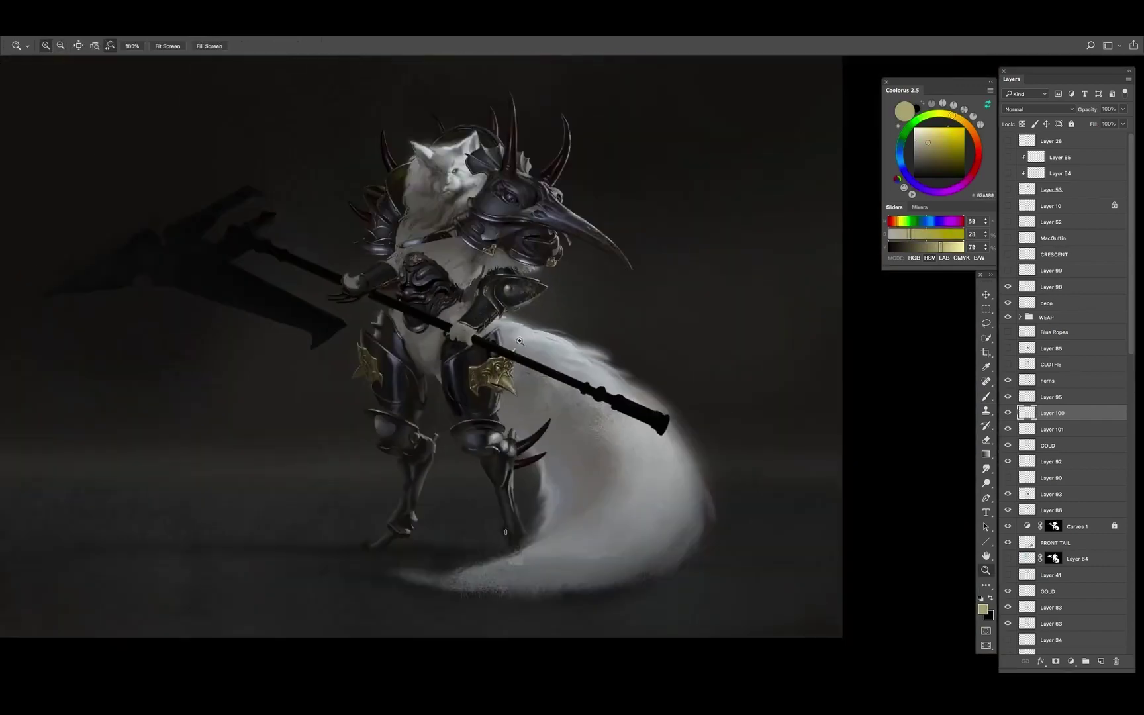
{"action": "left_click", "coordinate": [519, 341]}
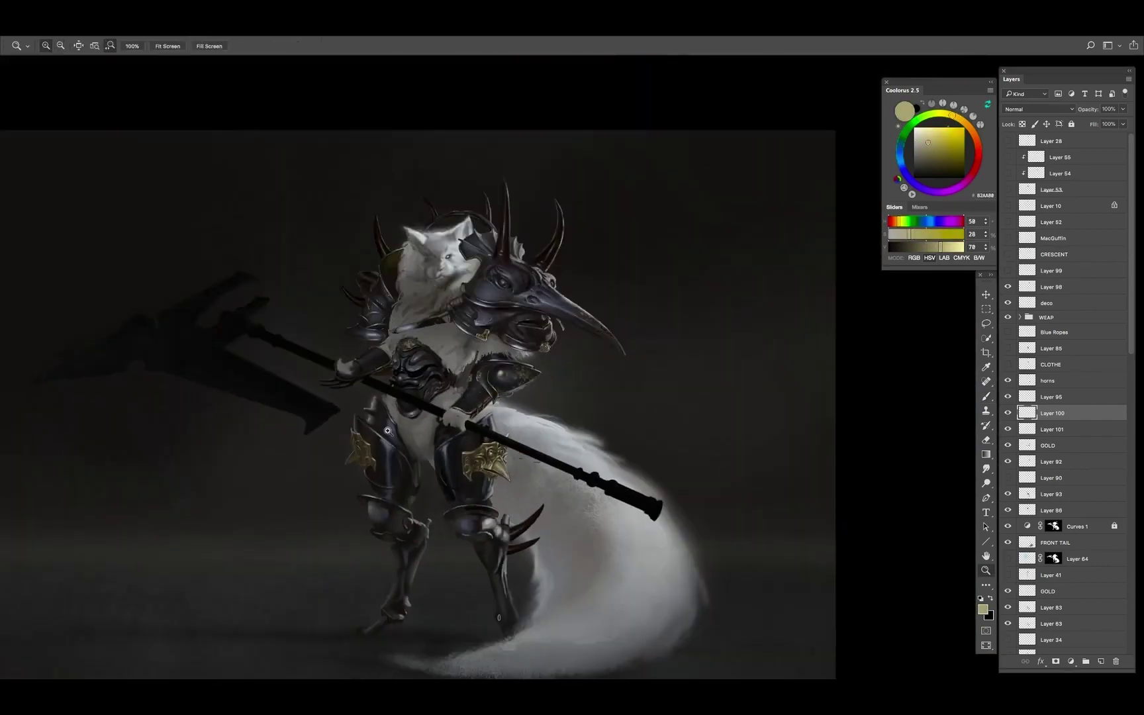
{"action": "left_click_drag", "start_coordinate": [520, 341], "coordinate": [430, 371]}
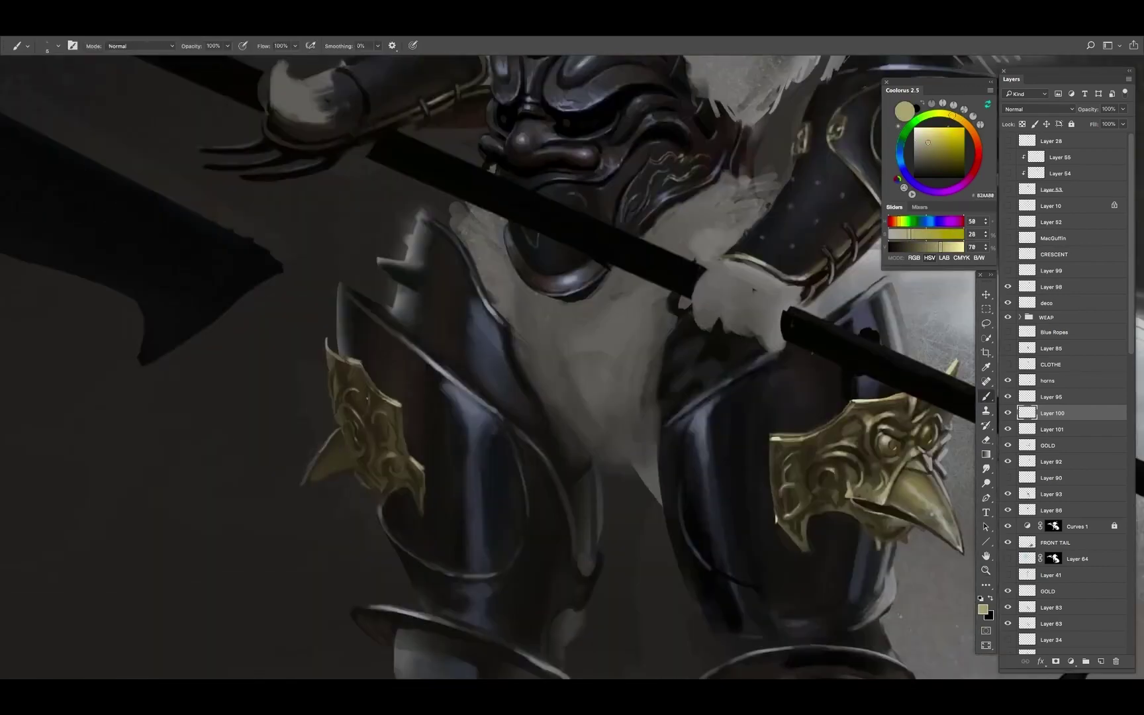
{"action": "left_click", "coordinate": [354, 427], "text": "alt"}
{"action": "key", "text": "ctrl+t"}
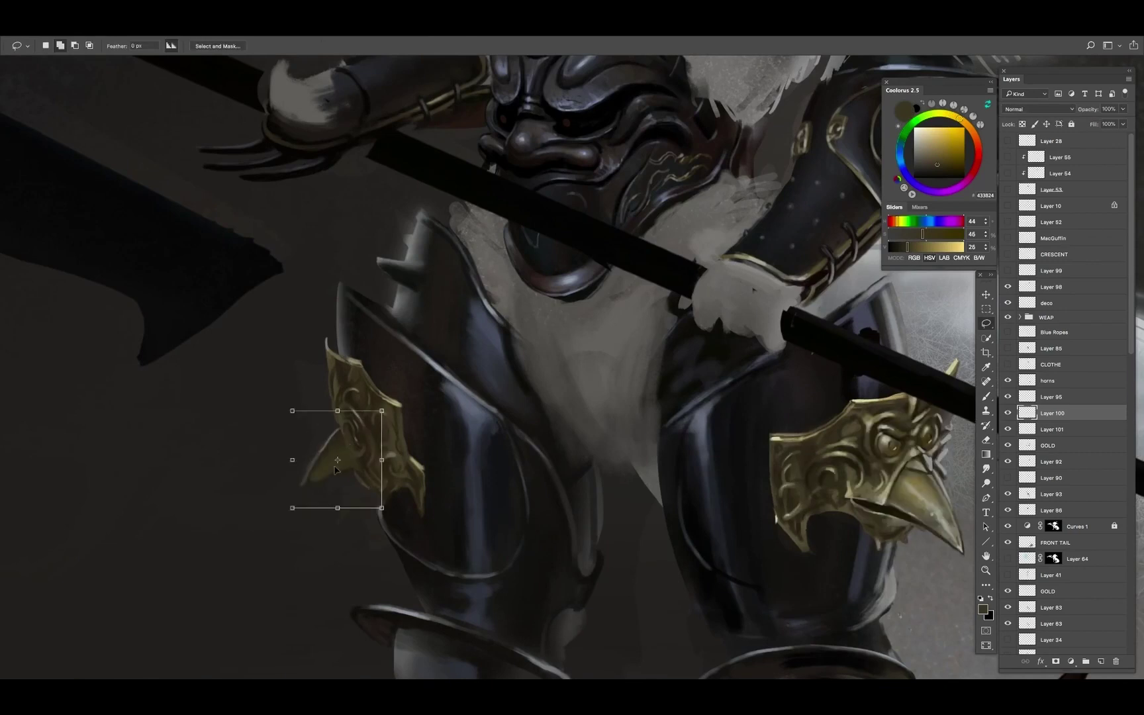
{"action": "left_click_drag", "start_coordinate": [340, 457], "coordinate": [311, 467]}
{"action": "key", "text": "Return"}
Paint light gold highlight strokes on the reshaped spike using sampled crest tones
{"action": "left_click", "coordinate": [303, 472], "text": "alt"}
{"action": "left_click", "coordinate": [363, 355], "text": "alt"}
{"action": "left_click", "coordinate": [358, 449], "text": "alt"}
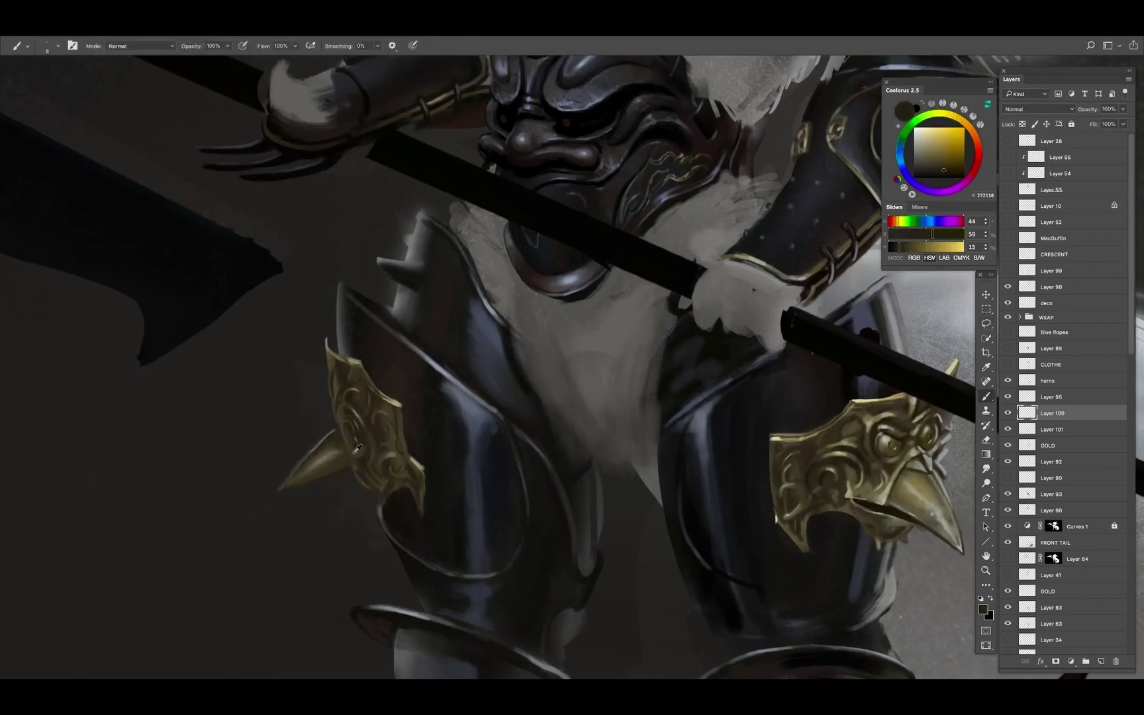
{"action": "left_click", "coordinate": [358, 449], "text": "alt"}
{"action": "left_click", "coordinate": [345, 451], "text": "alt"}
Repaint the left crest with dark, mid and lighter gold tones sampled from it
{"action": "left_click_drag", "start_coordinate": [345, 412], "coordinate": [391, 440]}
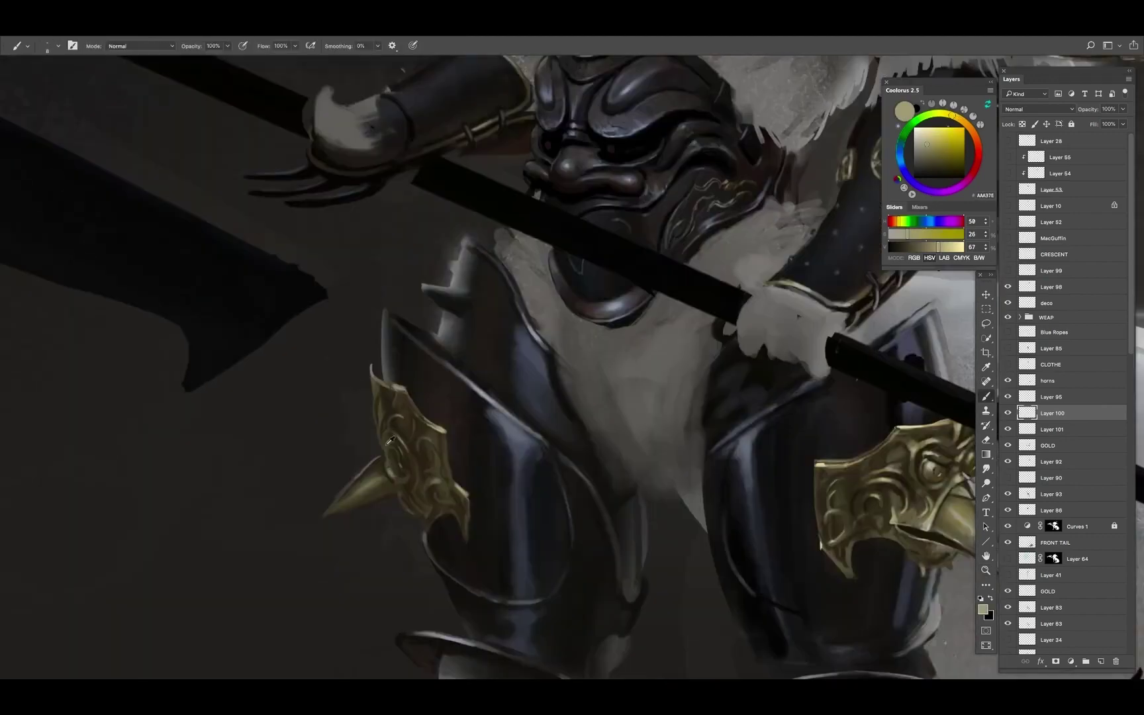
{"action": "left_click", "coordinate": [379, 441], "text": "alt"}
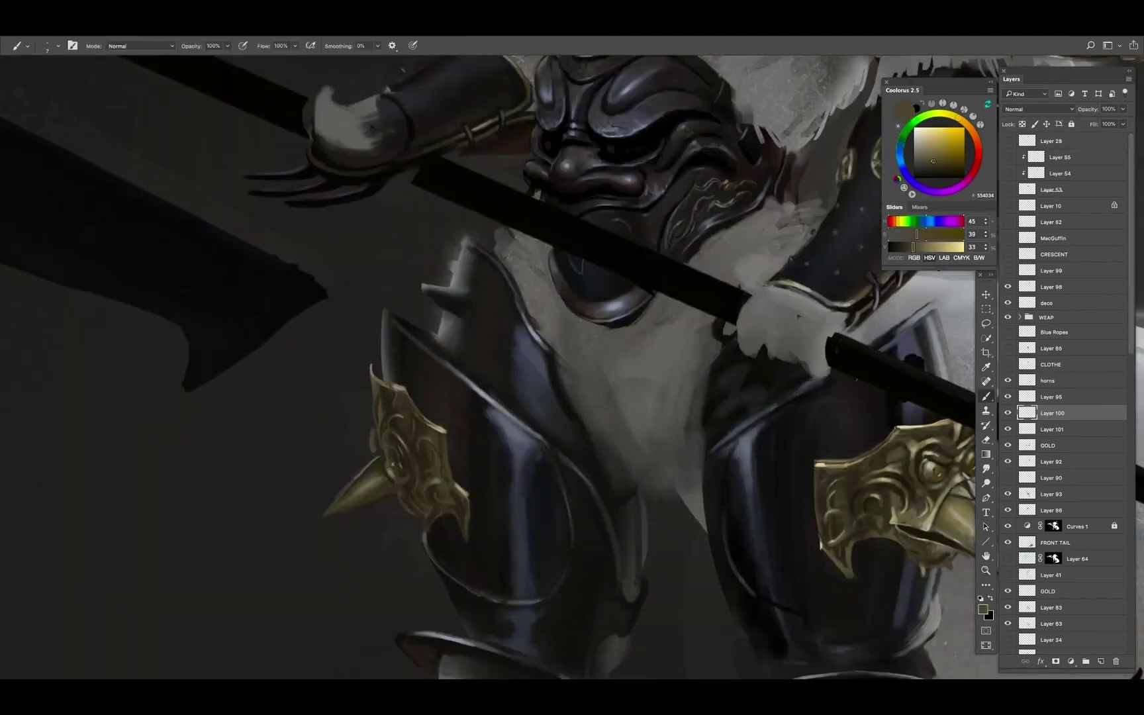
{"action": "left_click", "coordinate": [394, 468], "text": "alt"}
{"action": "left_click", "coordinate": [393, 467], "text": "alt"}
{"action": "left_click_drag", "start_coordinate": [393, 467], "coordinate": [380, 418]}
{"action": "left_click", "coordinate": [368, 434], "text": "alt"}
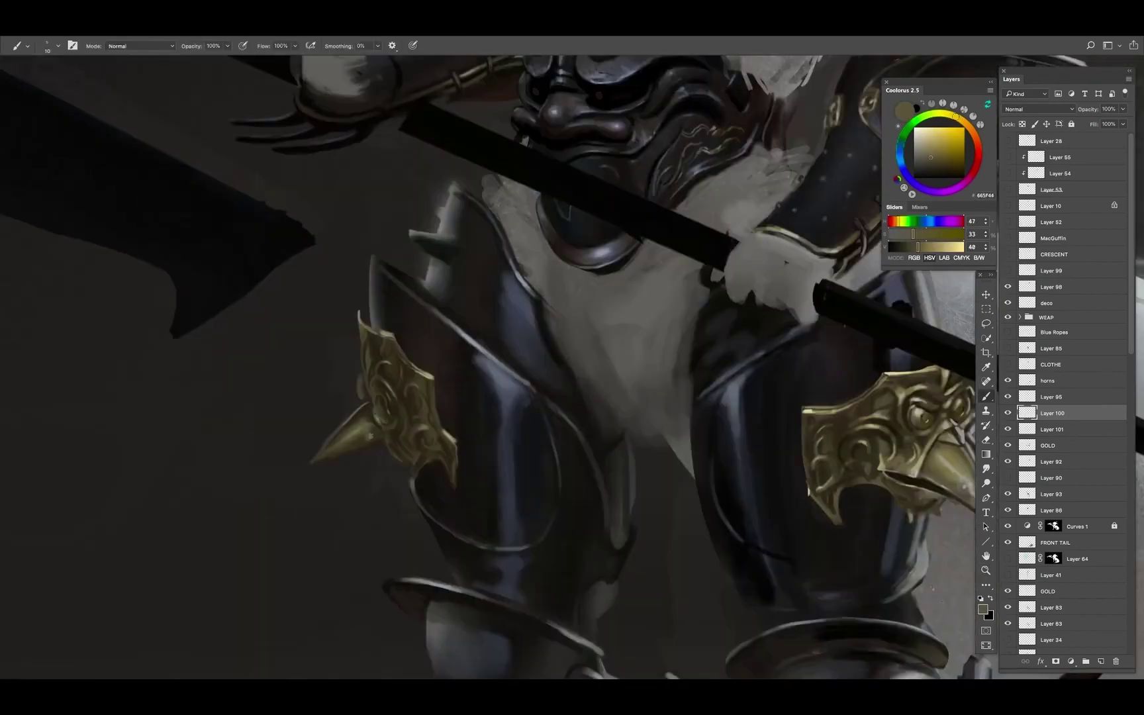
{"action": "left_click", "coordinate": [362, 429], "text": "alt"}
{"action": "left_click", "coordinate": [314, 462], "text": "alt"}
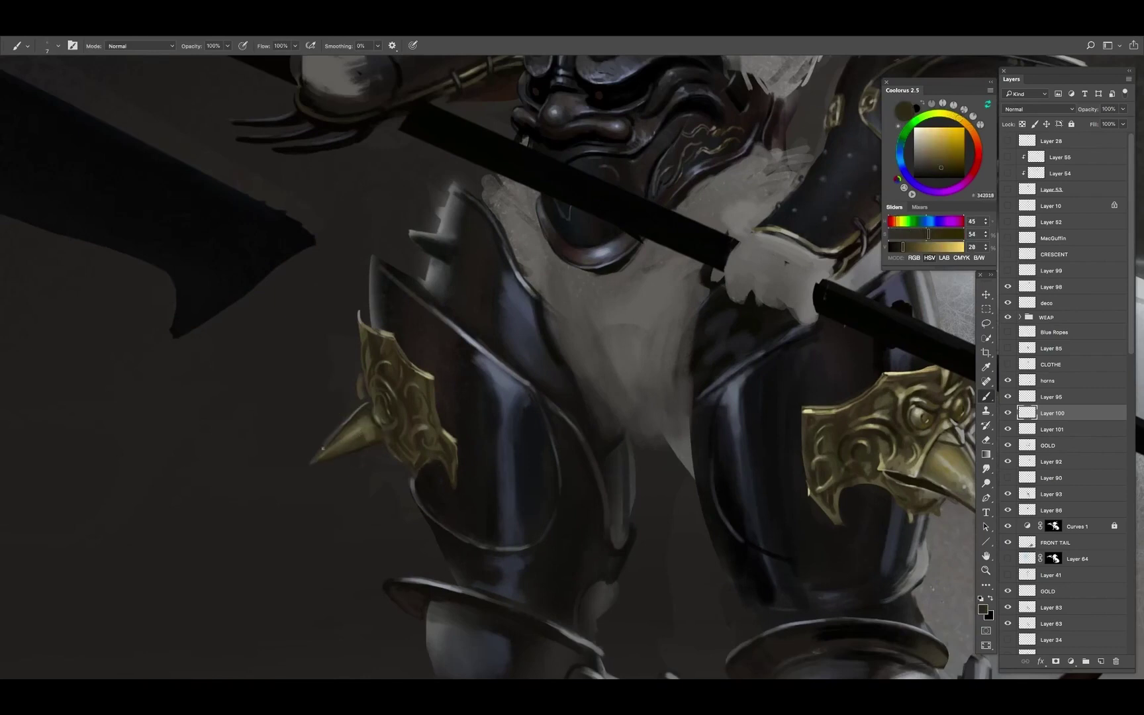
{"action": "left_click", "coordinate": [488, 341], "text": "alt"}
{"action": "left_click", "coordinate": [344, 422], "text": "alt"}
Dab more gold, dark and light crest tones onto the left crest, checking the whole figure
{"action": "key", "text": "ctrl+0"}
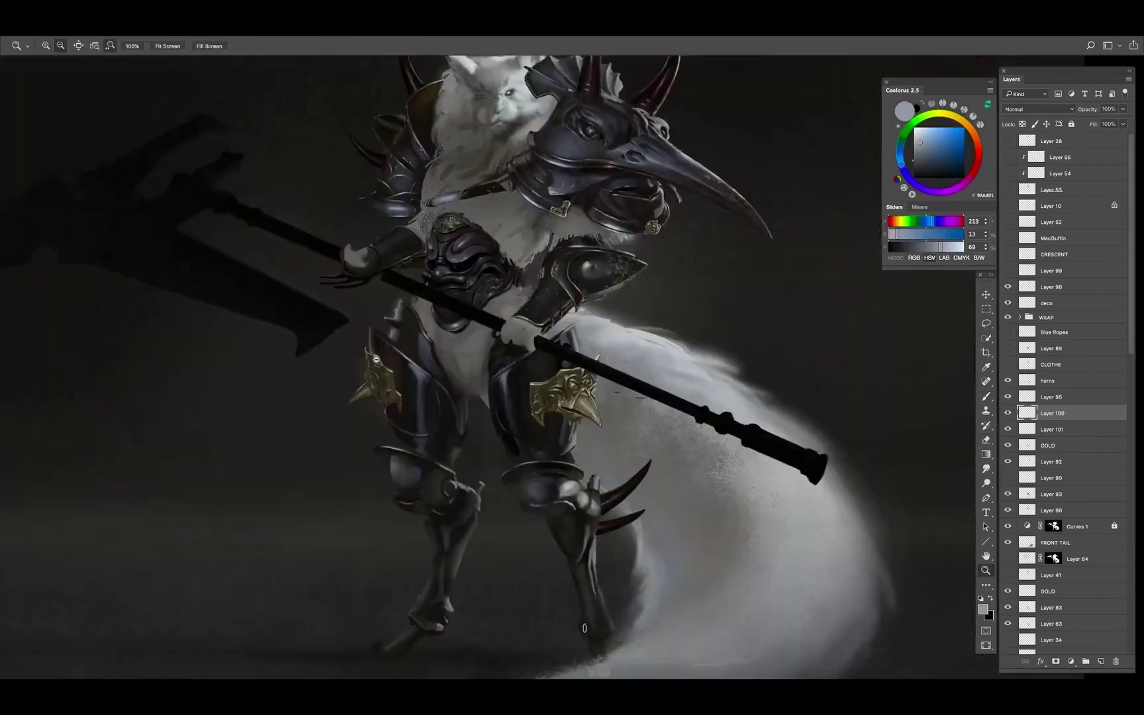
{"action": "left_click", "coordinate": [353, 382]}
{"action": "left_click", "coordinate": [341, 394], "text": "alt"}
{"action": "left_click", "coordinate": [340, 397], "text": "alt"}
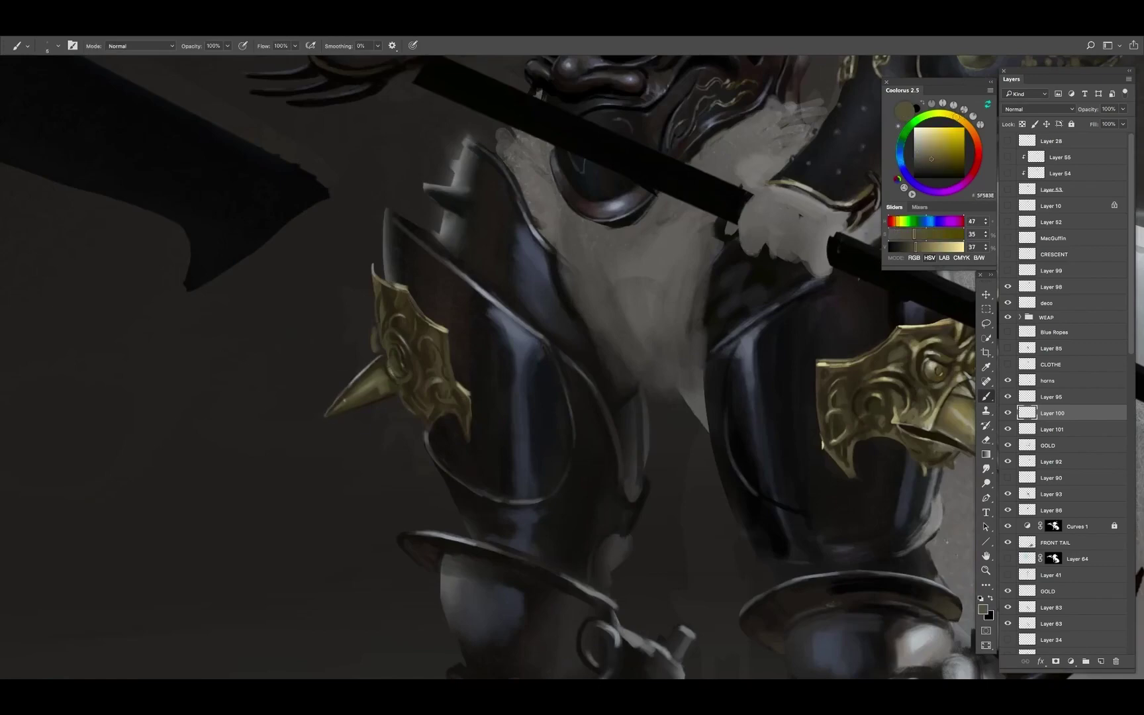
{"action": "key", "text": "ctrl+0"}
{"action": "left_click", "coordinate": [572, 478]}
{"action": "left_click", "coordinate": [289, 354]}
{"action": "left_click", "coordinate": [290, 352], "text": "alt"}
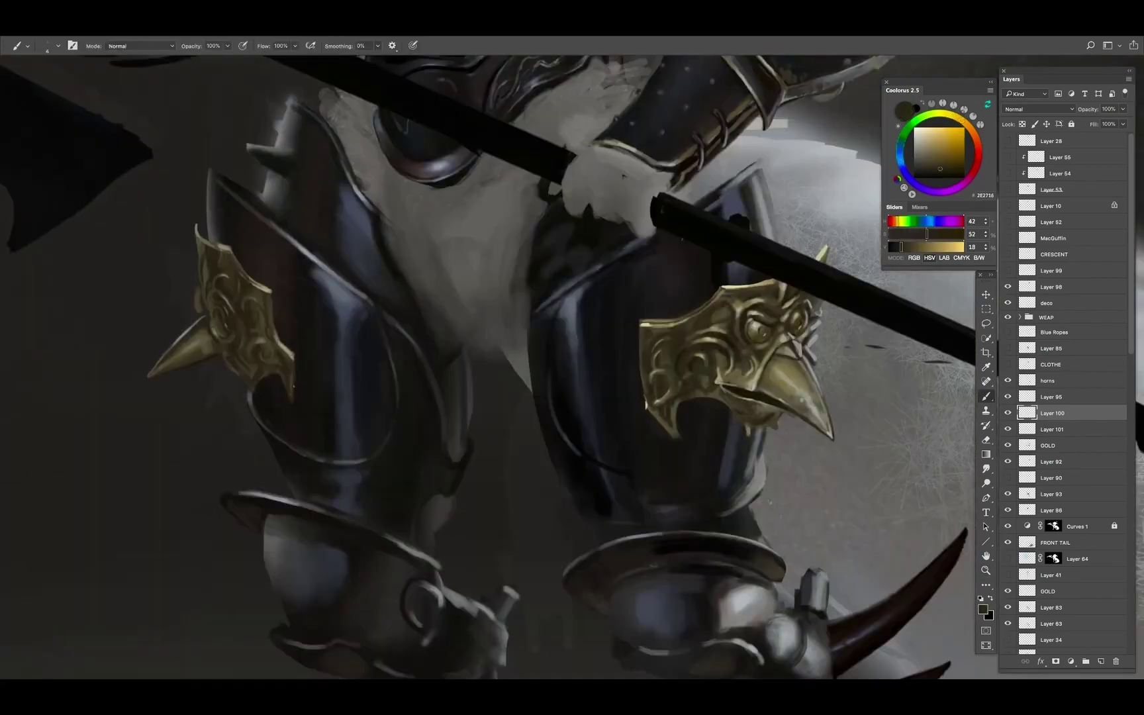
{"action": "left_click", "coordinate": [260, 340], "text": "alt"}
{"action": "key", "text": "ctrl+0"}
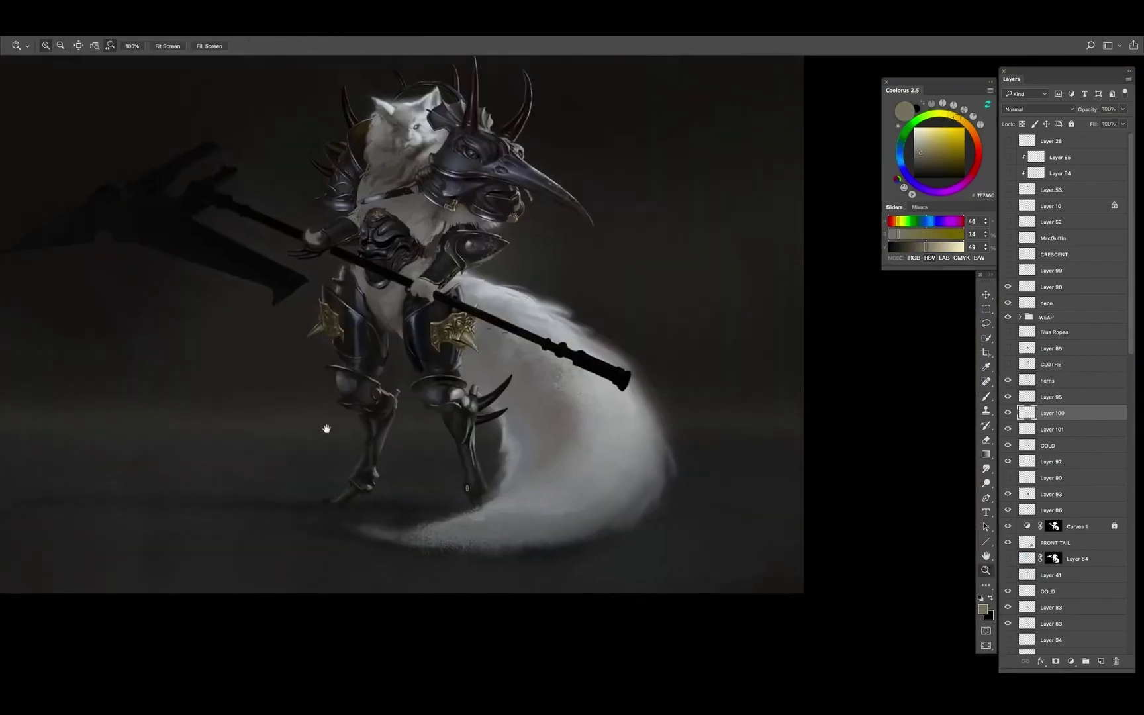
{"action": "scroll", "coordinate": [310, 398], "scroll_direction": "up", "scroll_amount": 5}
Add a new empty layer, Layer 100, above Layer 93 and paint on it
{"action": "left_click", "coordinate": [523, 345], "text": "ctrl"}
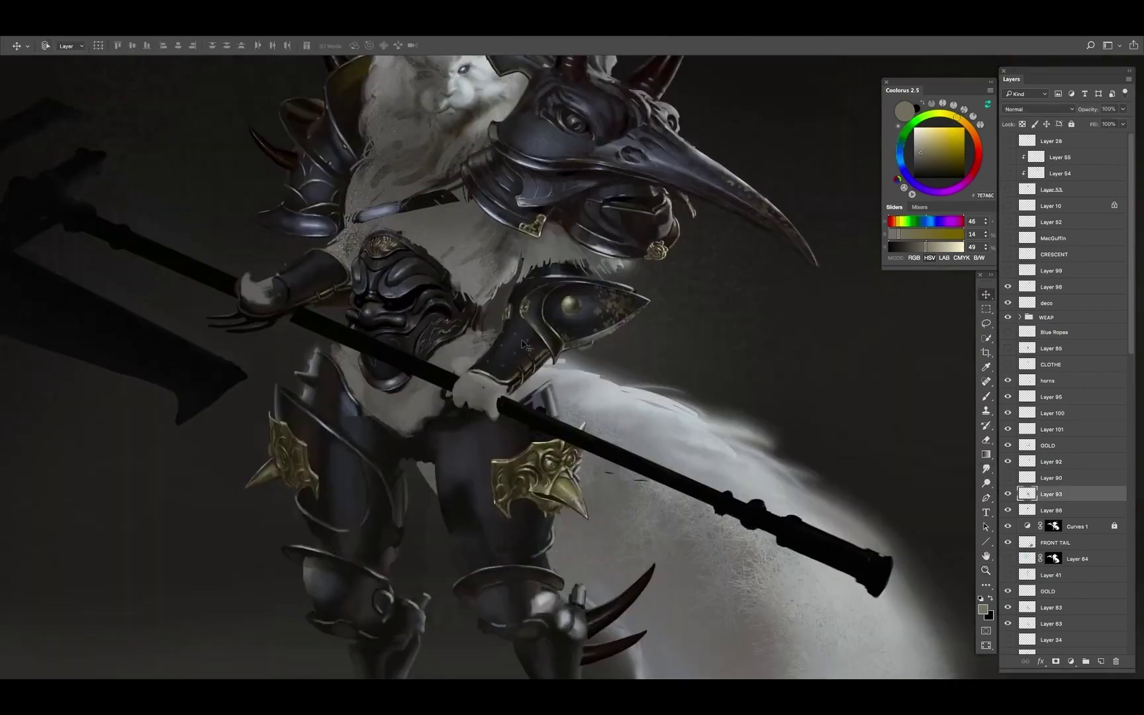
{"action": "key", "text": "ctrl+shift+alt+n"}
{"action": "key", "text": "z"}
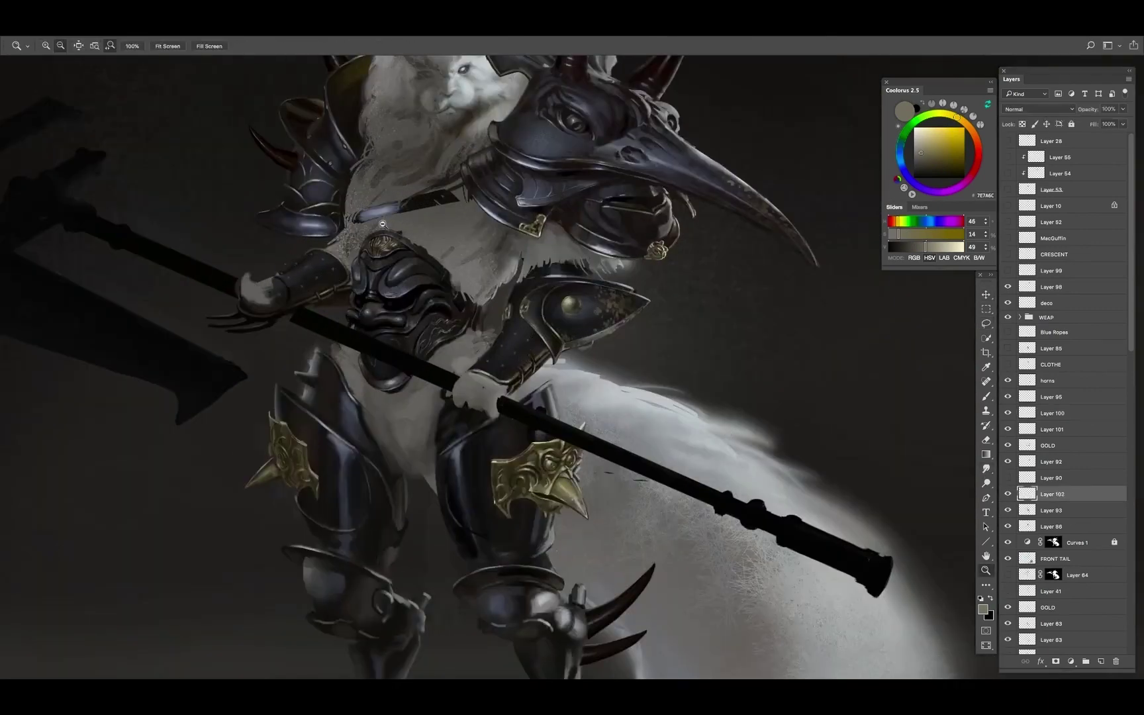
{"action": "key", "text": "ctrl+0"}
{"action": "key", "text": "b"}
{"action": "left_click", "coordinate": [417, 344], "text": "ctrl"}
{"action": "scroll", "coordinate": [416, 344], "scroll_direction": "up", "scroll_amount": 6}
{"action": "left_click", "coordinate": [417, 344], "text": "alt"}
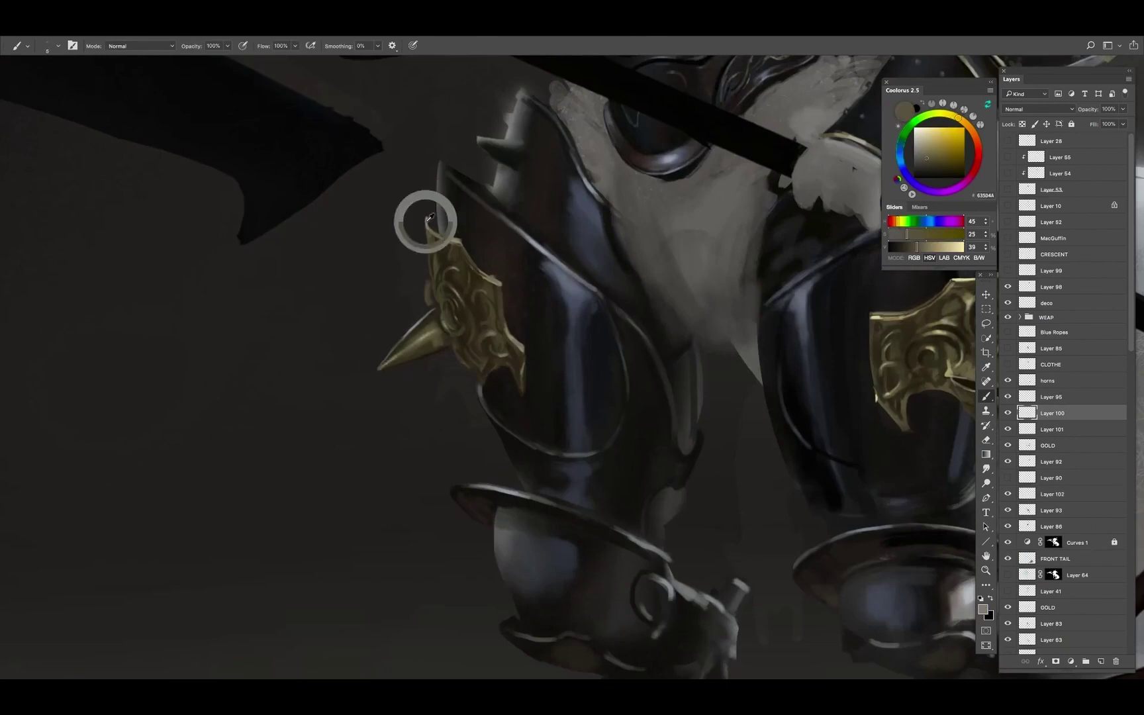
Paint neutral grey, gold and grey-green armor tones around the crest with a smaller brush
{"action": "left_click", "coordinate": [400, 351], "text": "alt"}
{"action": "key", "text": "z"}
{"action": "key", "text": "ctrl+0"}
{"action": "key", "text": "b"}
{"action": "scroll", "coordinate": [442, 329], "scroll_direction": "up", "scroll_amount": 5}
{"action": "left_click", "coordinate": [442, 329], "text": "alt"}
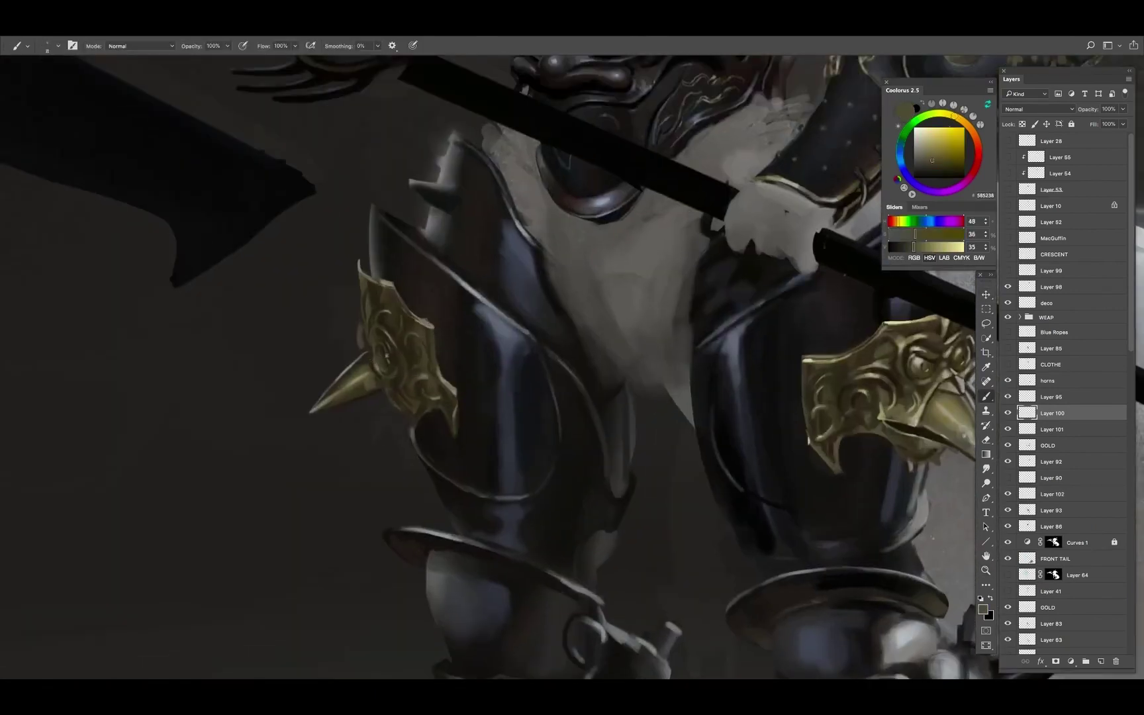
{"action": "scroll", "coordinate": [442, 329], "scroll_direction": "up", "scroll_amount": 2}
{"action": "left_click", "coordinate": [443, 329], "text": "alt"}
{"action": "key", "text": "bracketleft"}
{"action": "key", "text": "bracketleft"}
{"action": "key", "text": "bracketleft"}
{"action": "key", "text": "bracketleft"}
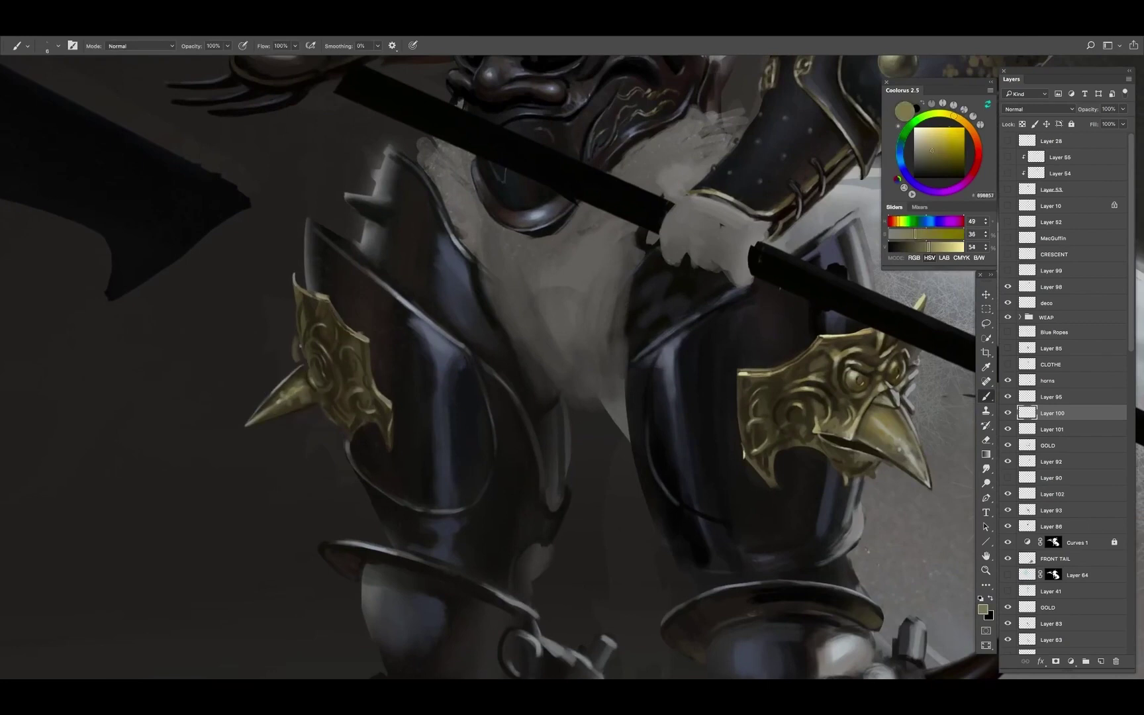
Add dark brown and near-black shadows plus muted and saturated gold to the crest
{"action": "left_click", "coordinate": [322, 370], "text": "alt"}
{"action": "left_click", "coordinate": [325, 351], "text": "alt"}
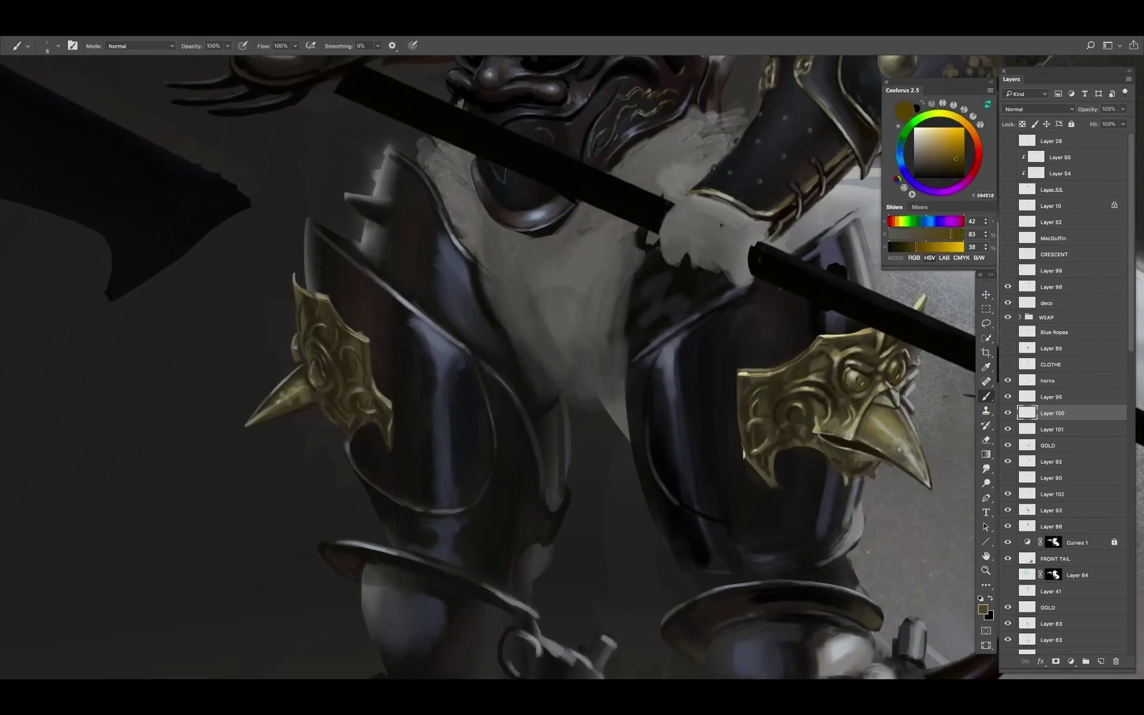
{"action": "left_click", "coordinate": [294, 345], "text": "alt"}
{"action": "left_click", "coordinate": [334, 369], "text": "alt"}
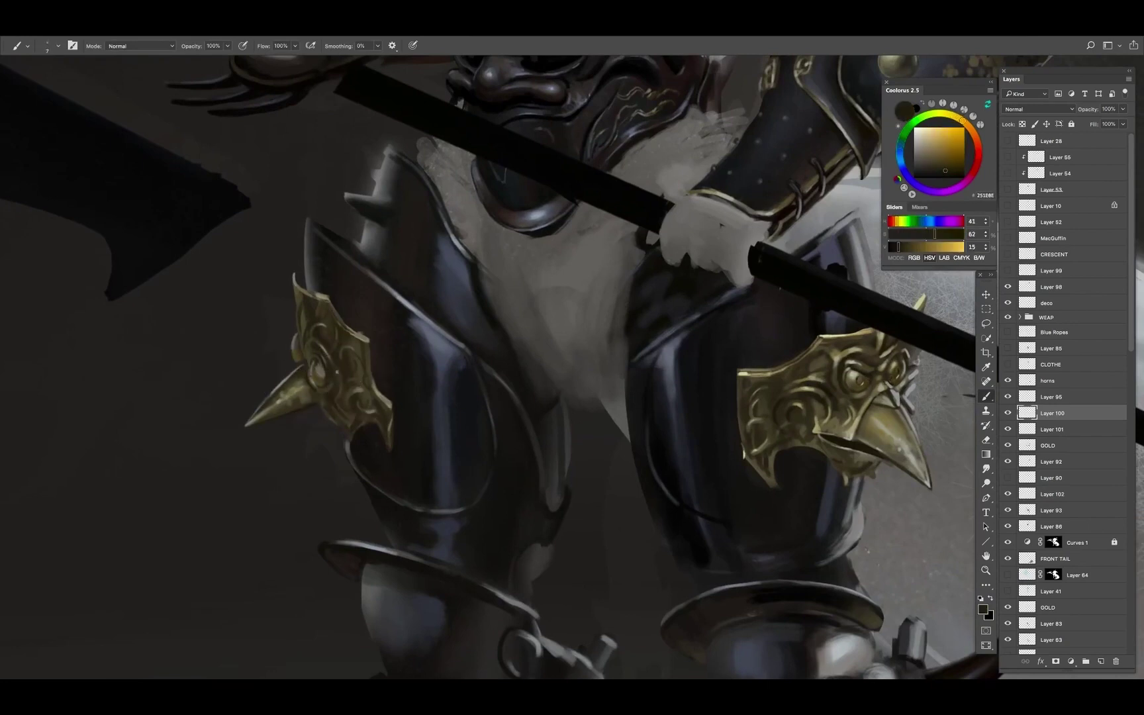
{"action": "left_click", "coordinate": [328, 323], "text": "alt"}
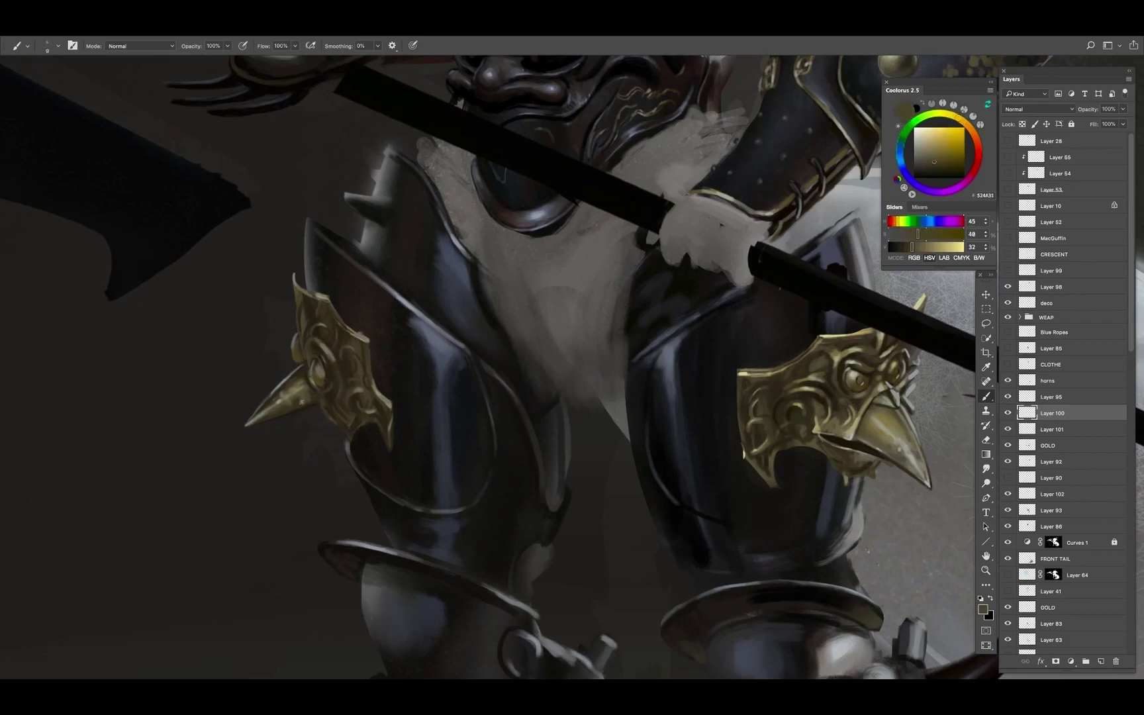
{"action": "left_click", "coordinate": [919, 159]}
{"action": "left_click", "coordinate": [259, 414], "text": "alt"}
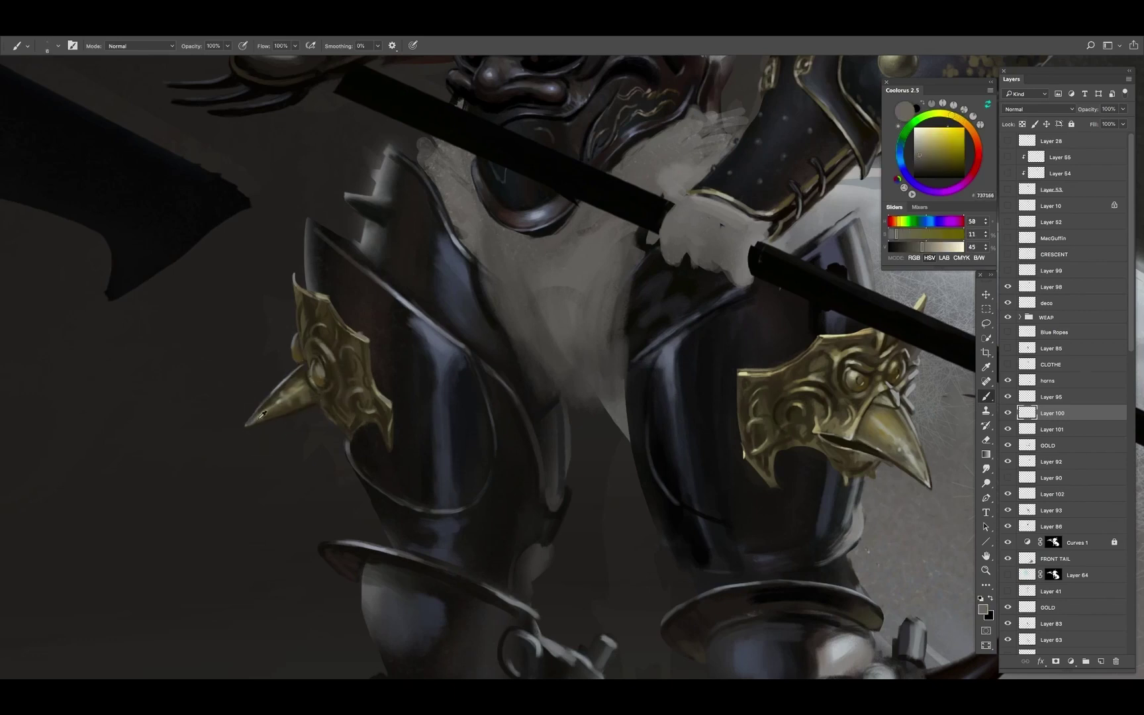
{"action": "left_click", "coordinate": [319, 399], "text": "alt"}
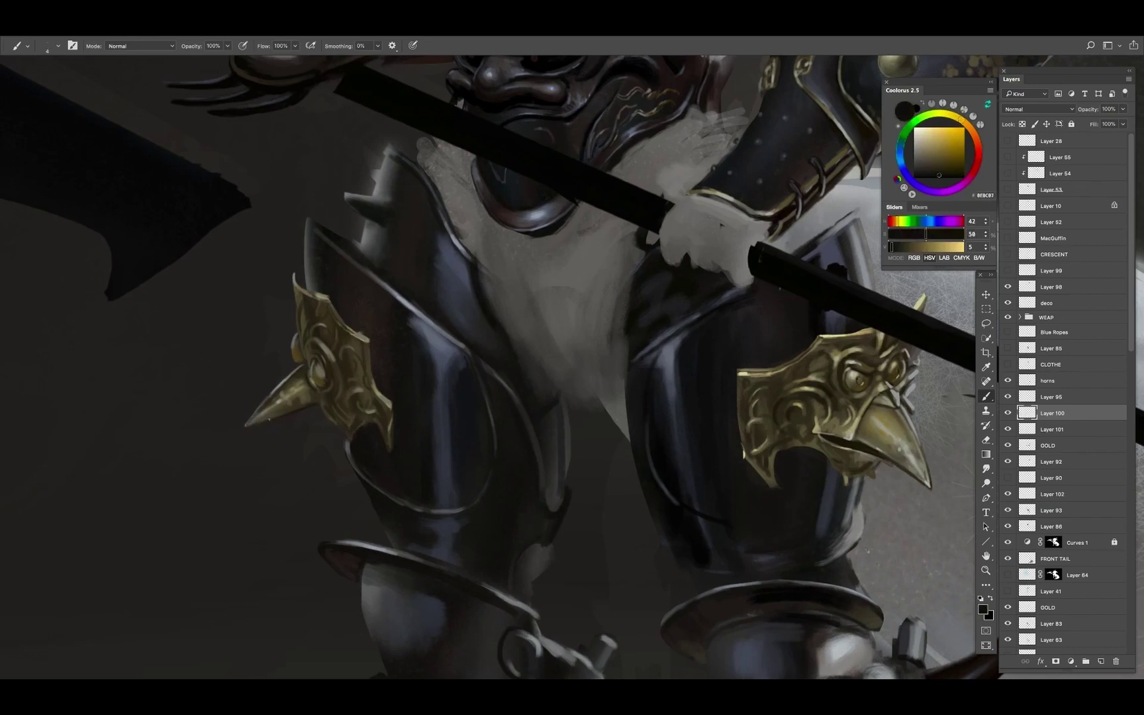
{"action": "left_click", "coordinate": [281, 384], "text": "alt"}
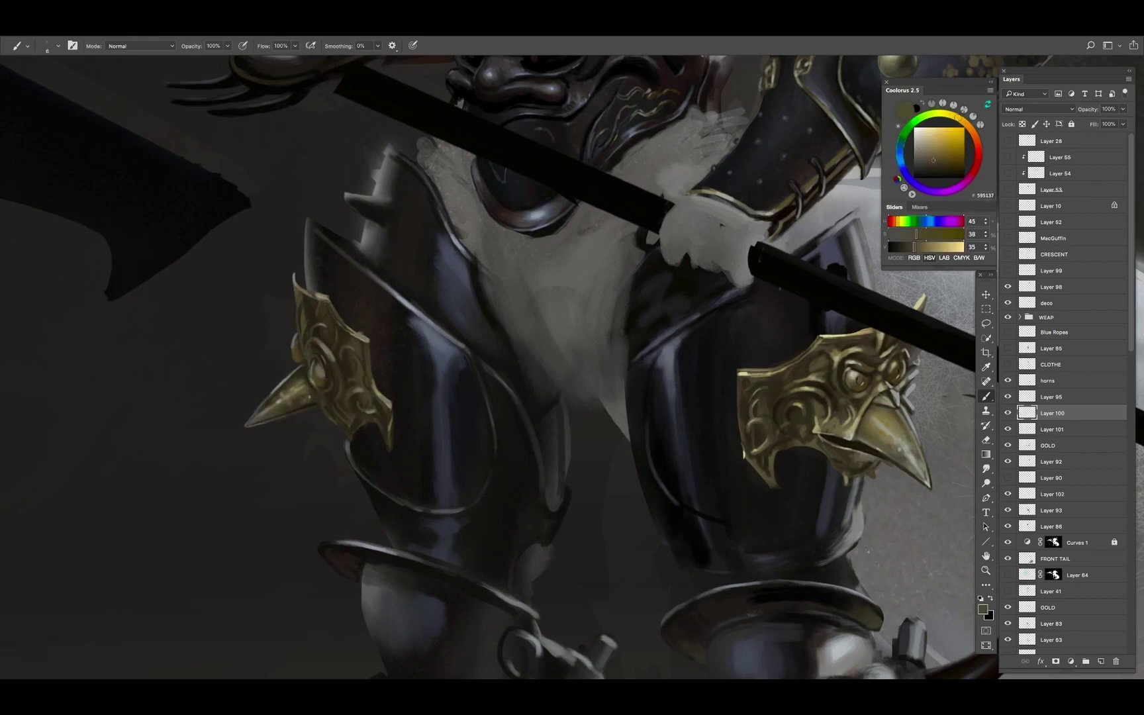
{"action": "left_click", "coordinate": [315, 357], "text": "alt"}
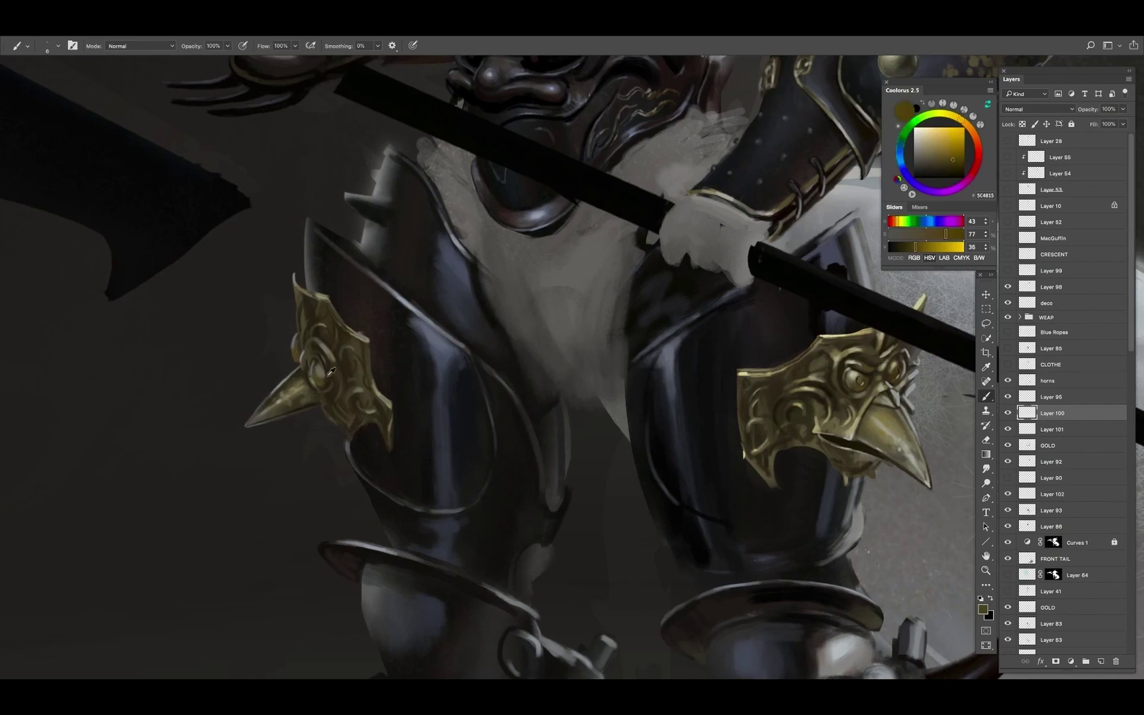
Refine the crest with lighter gold highlights and blue-grey armor tones using a finer brush
{"action": "left_click", "coordinate": [315, 281], "text": "alt"}
{"action": "left_click", "coordinate": [296, 326], "text": "alt"}
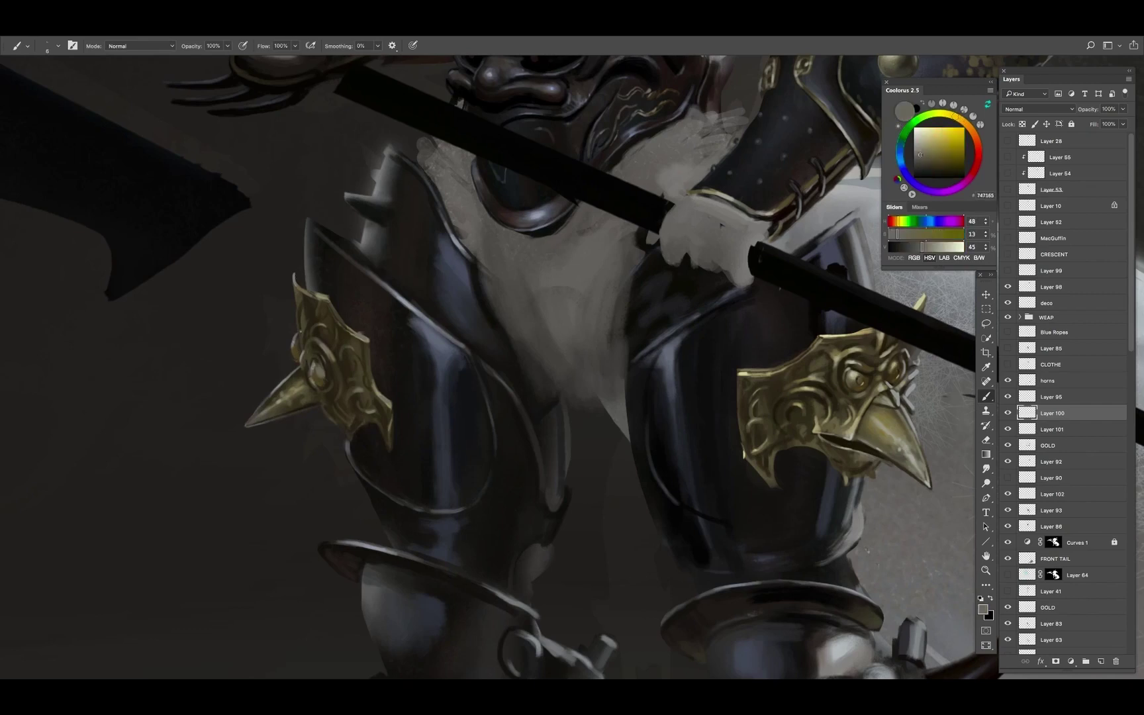
{"action": "left_click", "coordinate": [294, 355], "text": "alt"}
{"action": "left_click_drag", "start_coordinate": [329, 326], "coordinate": [367, 321]}
{"action": "left_click", "coordinate": [366, 321], "text": "alt"}
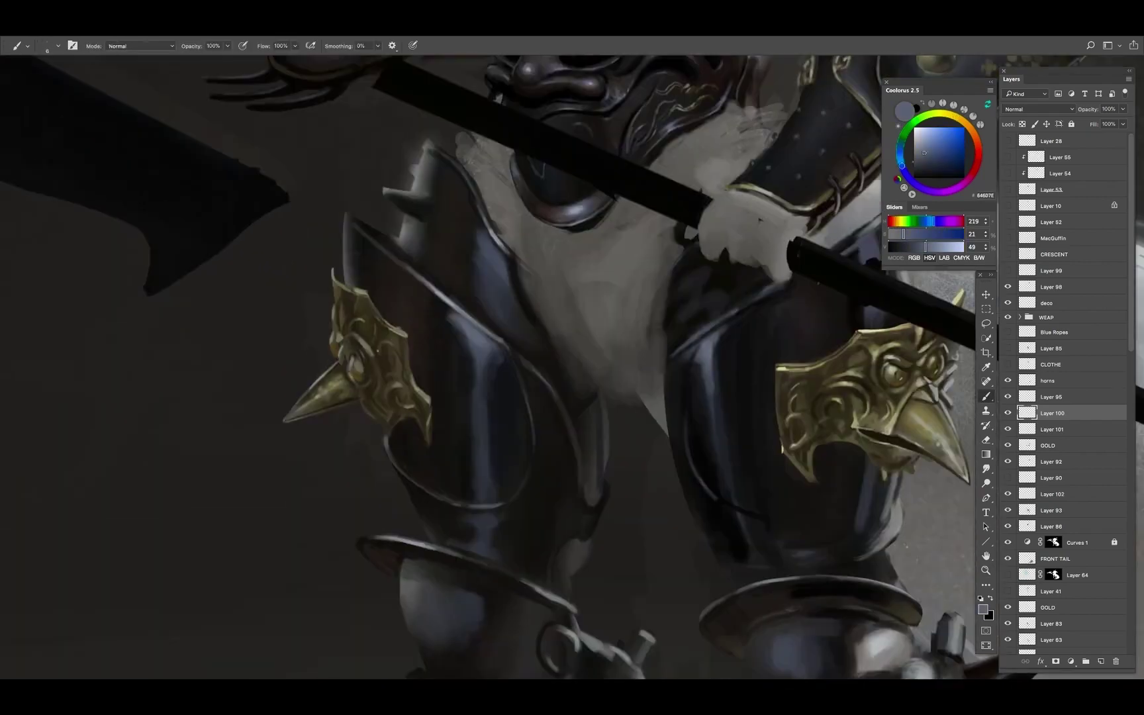
{"action": "left_click", "coordinate": [357, 358], "text": "alt"}
{"action": "key", "text": "bracketleft"}
{"action": "key", "text": "bracketleft"}
{"action": "left_click", "coordinate": [363, 317], "text": "alt"}
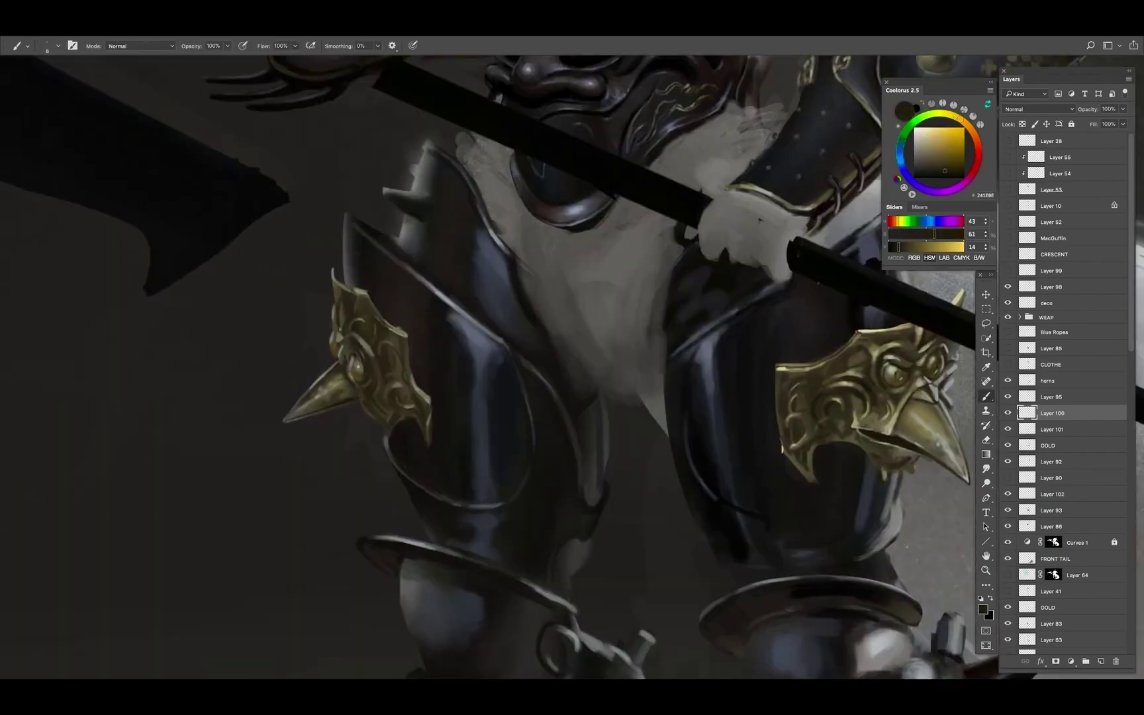
{"action": "left_click", "coordinate": [368, 314], "text": "alt"}
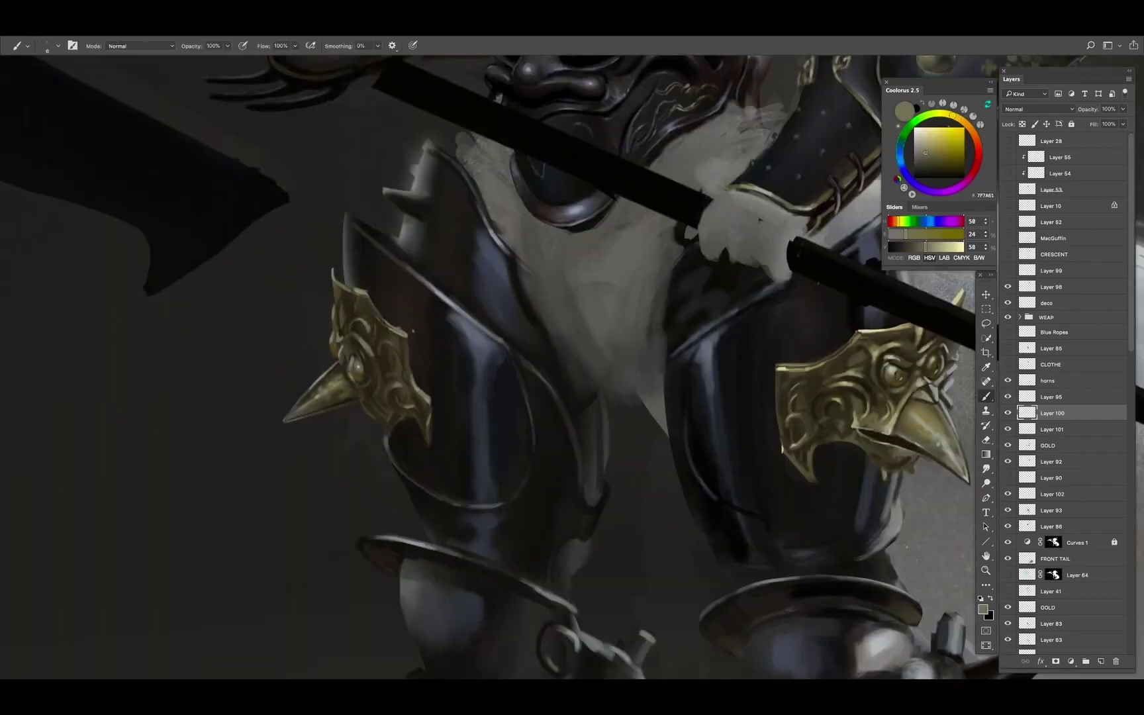
{"action": "left_click", "coordinate": [393, 358], "text": "alt"}
Shade the knee plate with grey, dark brown, light olive and darker and lighter gold tones
{"action": "mouse_move", "coordinate": [393, 359]}
{"action": "left_mouse_down"}
{"action": "mouse_move", "coordinate": [323, 369]}
{"action": "mouse_move", "coordinate": [334, 368]}
{"action": "left_mouse_up"}
{"action": "left_click", "coordinate": [939, 448], "text": "alt"}
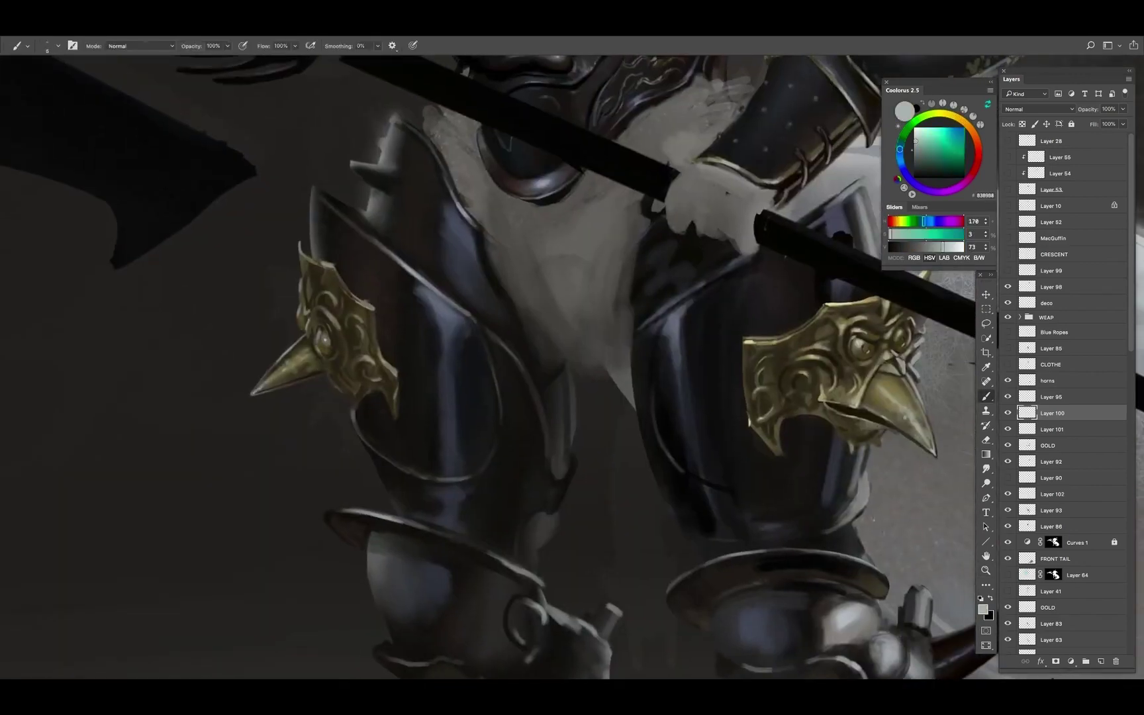
{"action": "left_click_drag", "start_coordinate": [265, 384], "coordinate": [408, 421]}
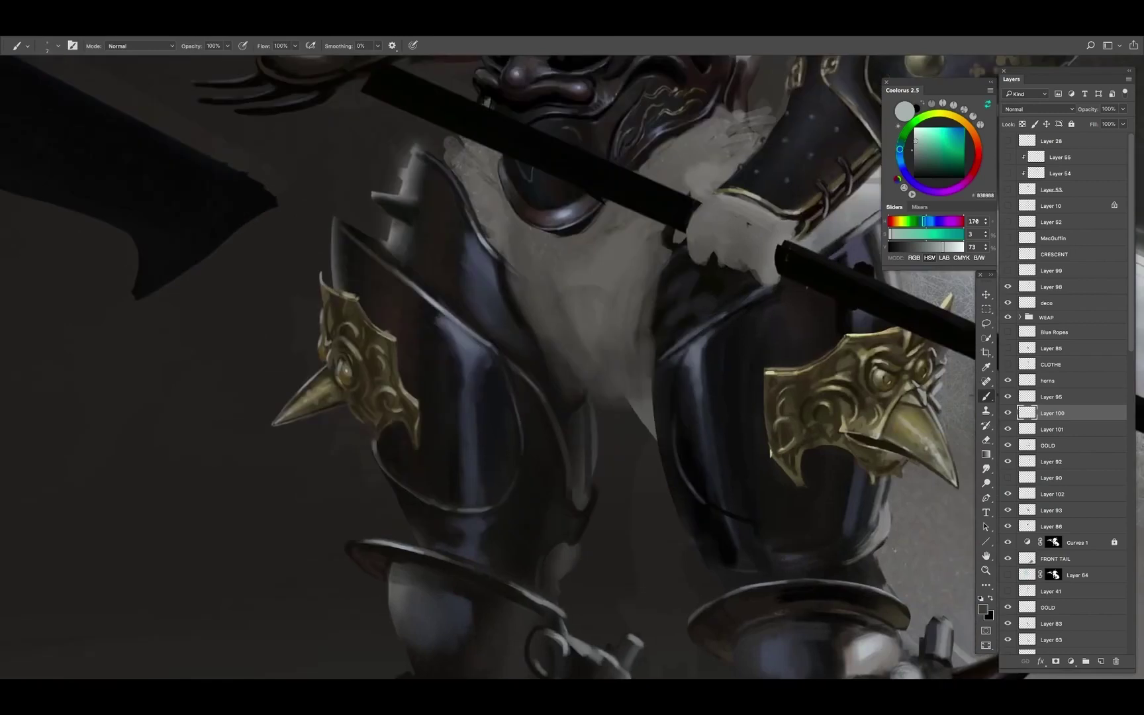
{"action": "left_click", "coordinate": [384, 332], "text": "alt"}
{"action": "mouse_move", "coordinate": [384, 332]}
{"action": "left_mouse_down"}
{"action": "mouse_move", "coordinate": [349, 356]}
{"action": "mouse_move", "coordinate": [383, 412]}
{"action": "left_mouse_up"}
{"action": "left_click", "coordinate": [331, 348], "text": "alt"}
{"action": "left_click", "coordinate": [371, 394], "text": "alt"}
{"action": "left_click", "coordinate": [385, 396], "text": "alt"}
{"action": "left_click", "coordinate": [426, 413], "text": "alt"}
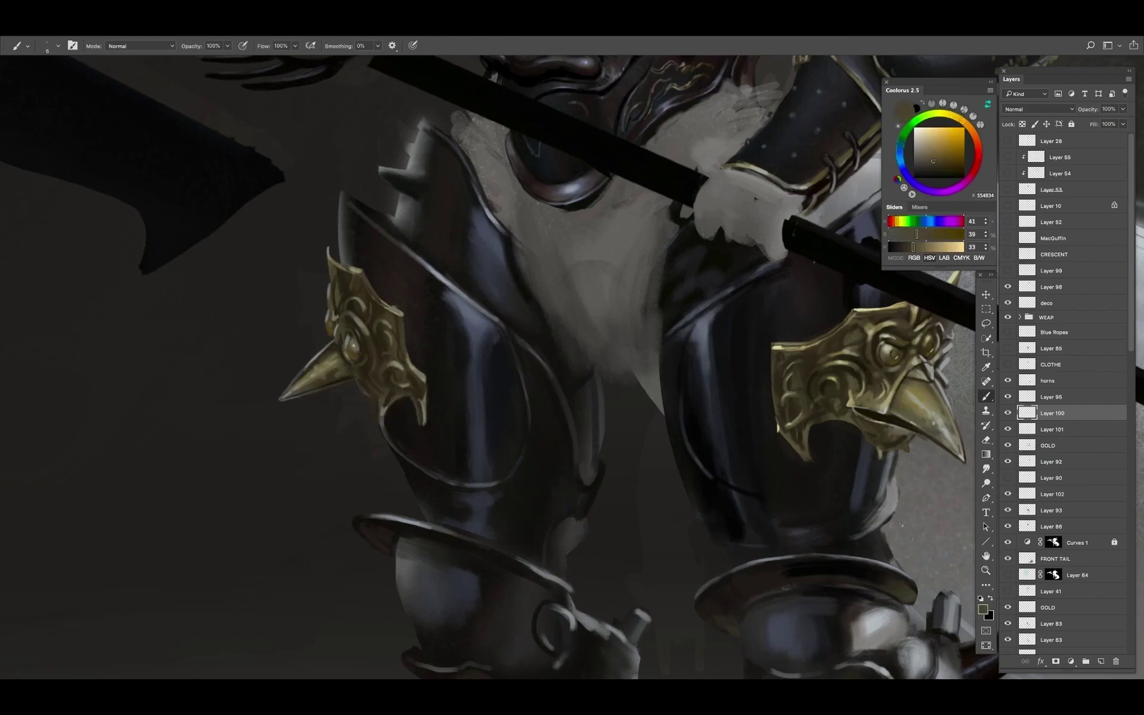
{"action": "left_click", "coordinate": [397, 366], "text": "alt"}
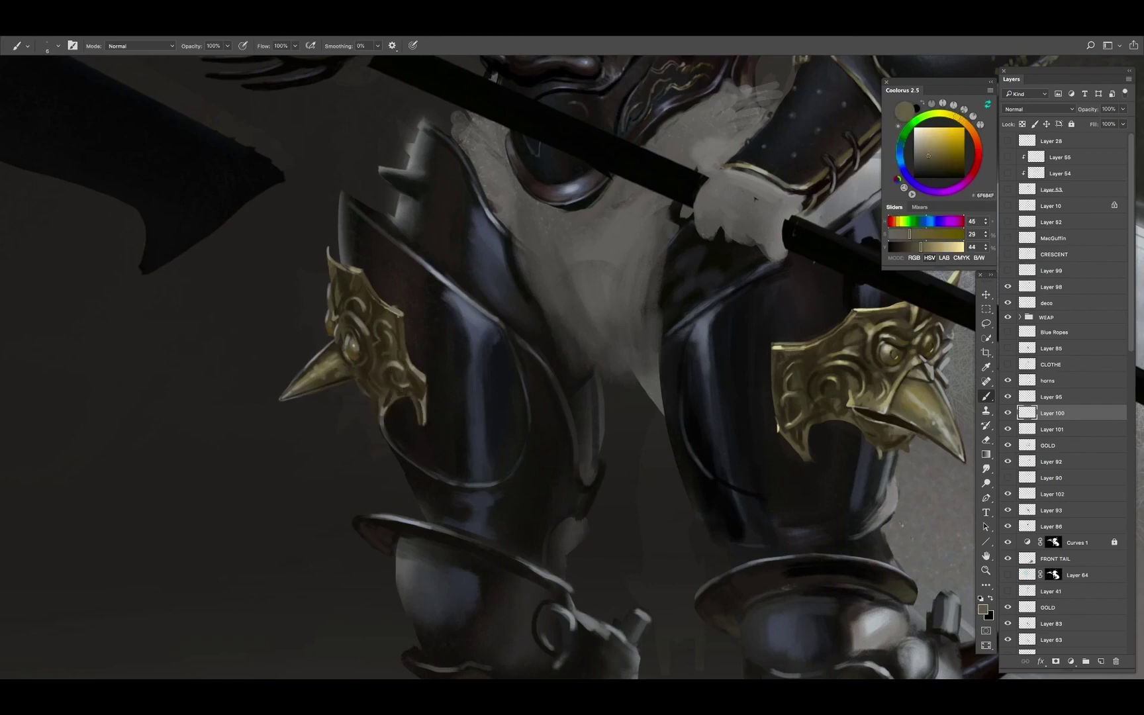
Add light gold highlights and dark shadow tones to the crest and surrounding armour
{"action": "left_click", "coordinate": [403, 329], "text": "alt"}
{"action": "left_click", "coordinate": [334, 313], "text": "alt"}
{"action": "left_click", "coordinate": [336, 291], "text": "alt"}
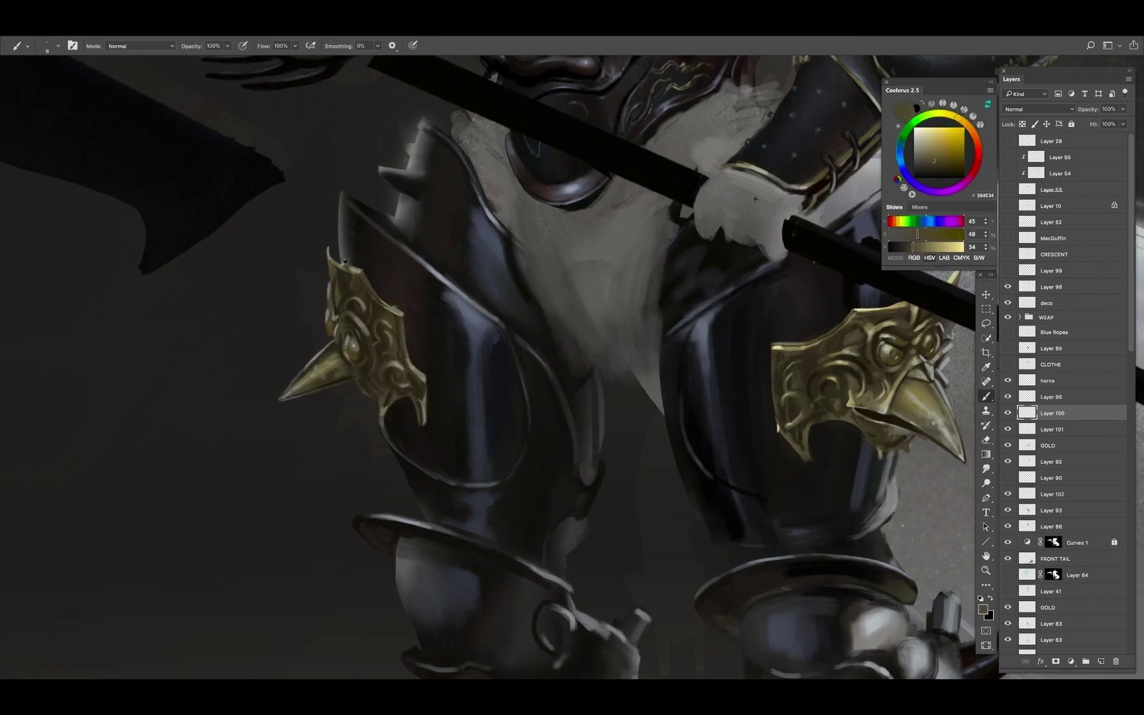
{"action": "left_click", "coordinate": [341, 278], "text": "alt"}
{"action": "left_click", "coordinate": [348, 272], "text": "alt"}
{"action": "left_click", "coordinate": [355, 302], "text": "alt"}
{"action": "scroll", "coordinate": [356, 302], "scroll_direction": "down", "scroll_amount": 1}
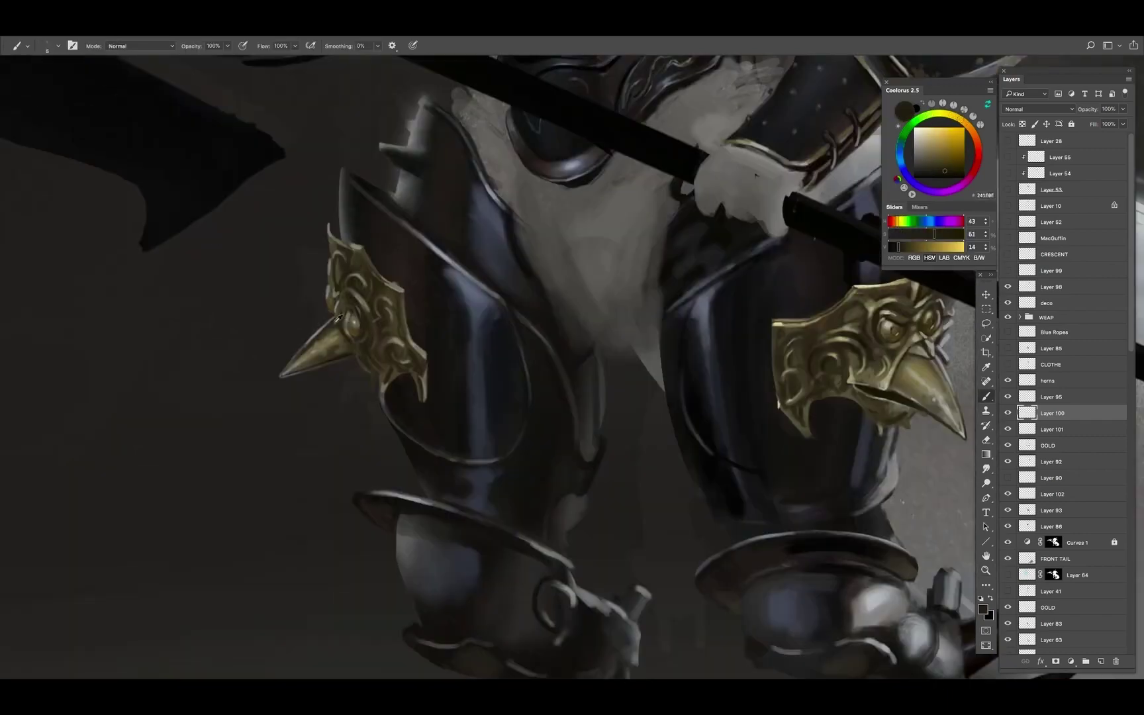
{"action": "left_click", "coordinate": [356, 301], "text": "alt"}
{"action": "left_click", "coordinate": [356, 301], "text": "alt"}
Touch up the left crest with dark armour neutrals, crest gold and near-black shadows by the beak
{"action": "key", "text": "h"}
{"action": "left_click_drag", "start_coordinate": [356, 301], "coordinate": [398, 284]}
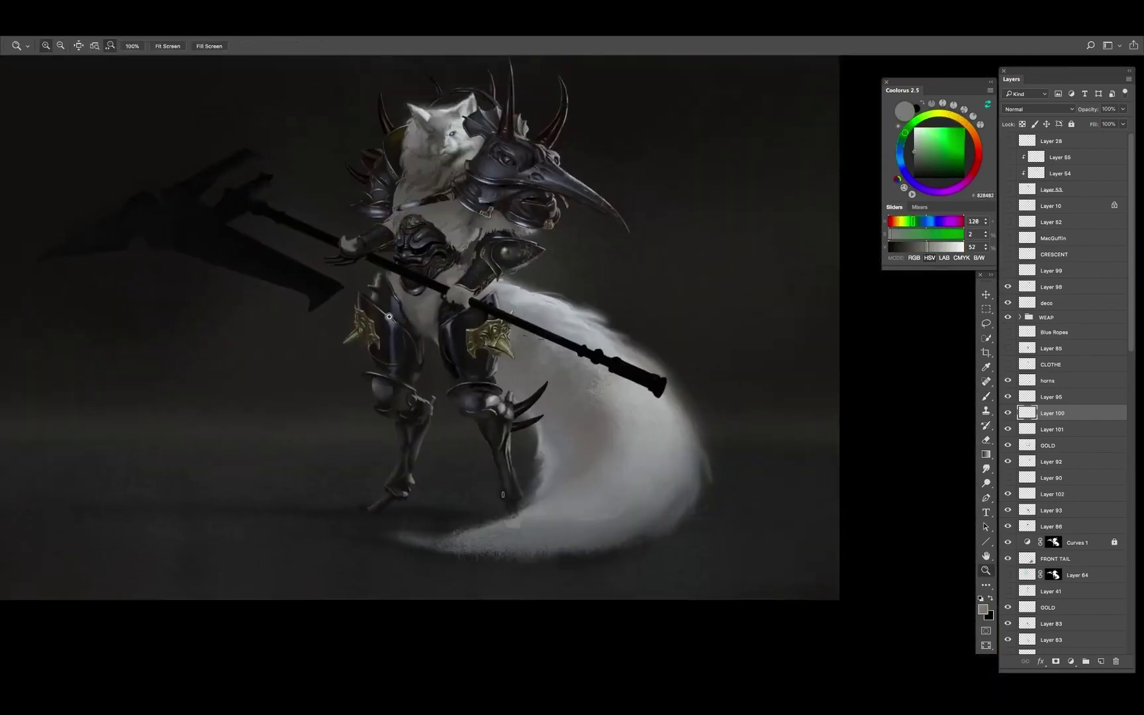
{"action": "left_click", "coordinate": [355, 301], "text": "alt"}
{"action": "left_click", "coordinate": [297, 384], "text": "alt"}
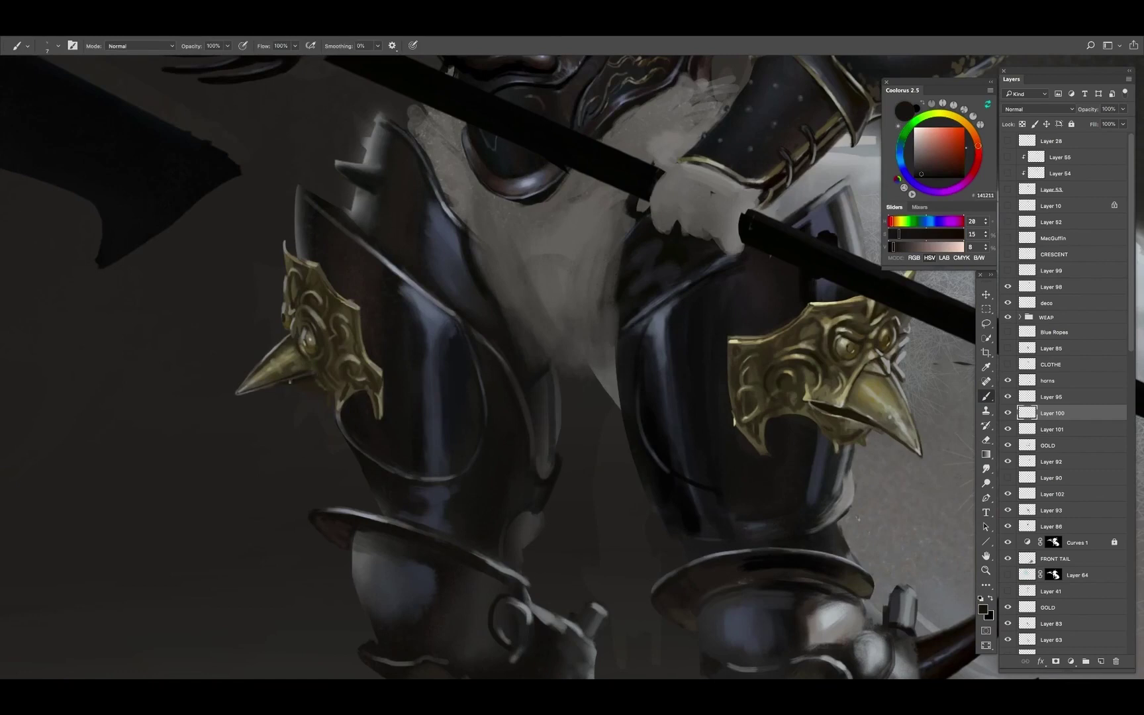
{"action": "left_click", "coordinate": [286, 341], "text": "alt"}
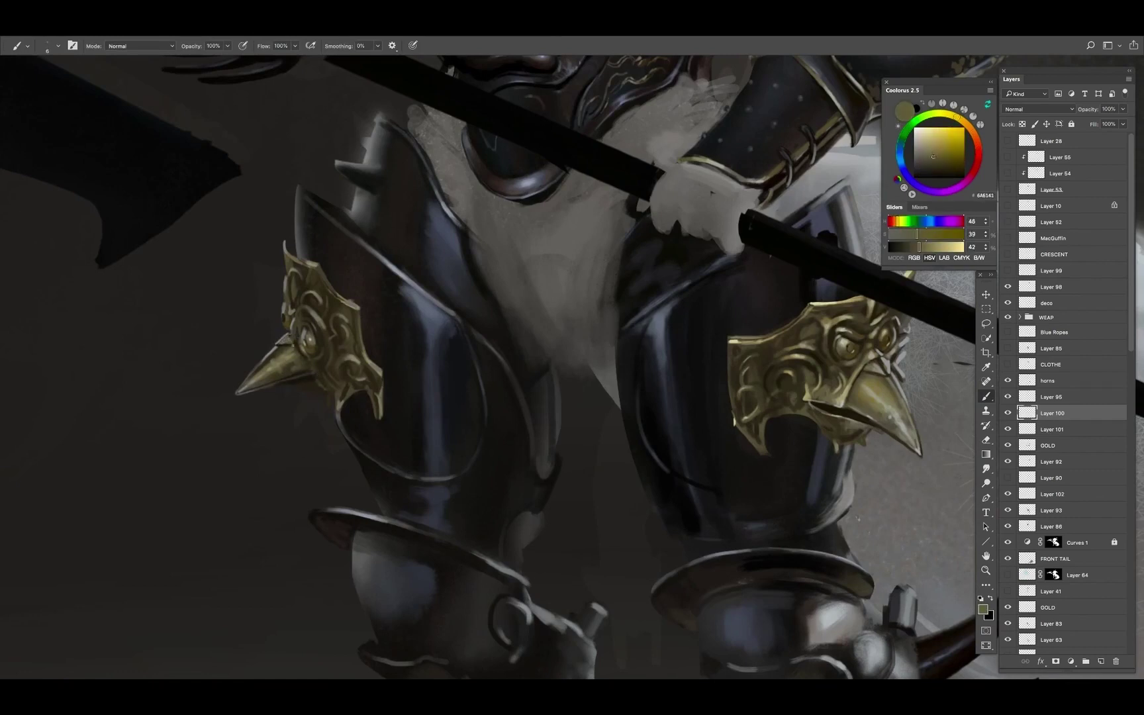
{"action": "left_click", "coordinate": [290, 344], "text": "alt"}
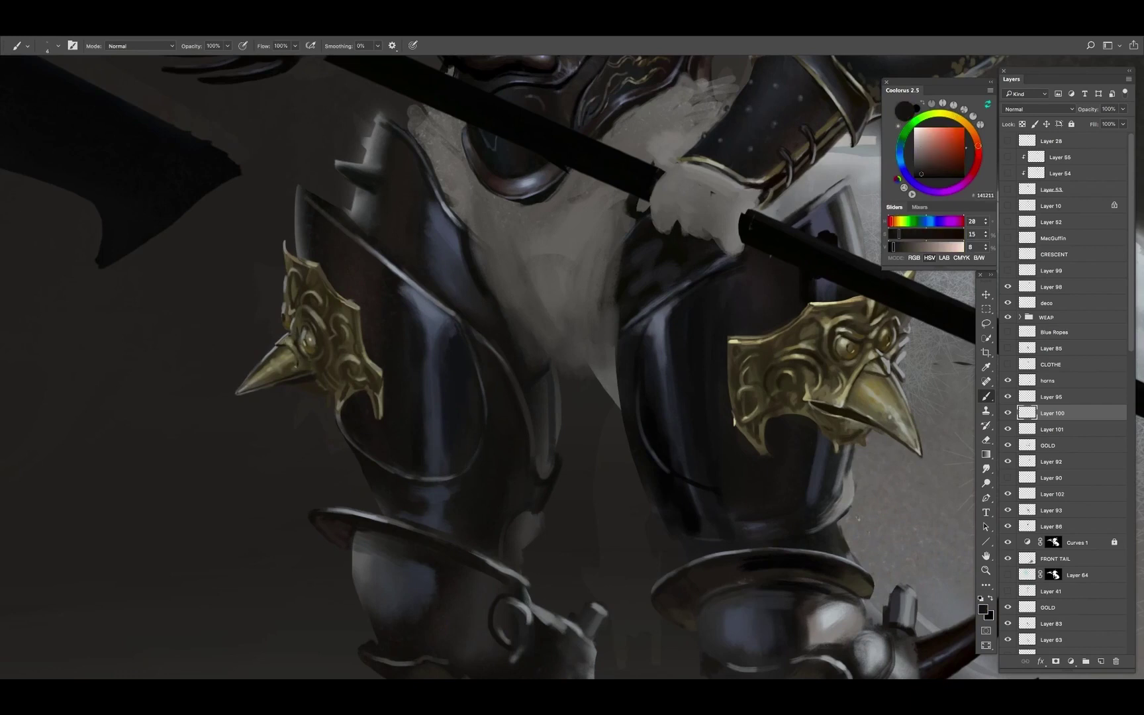
{"action": "left_click", "coordinate": [290, 344], "text": "alt"}
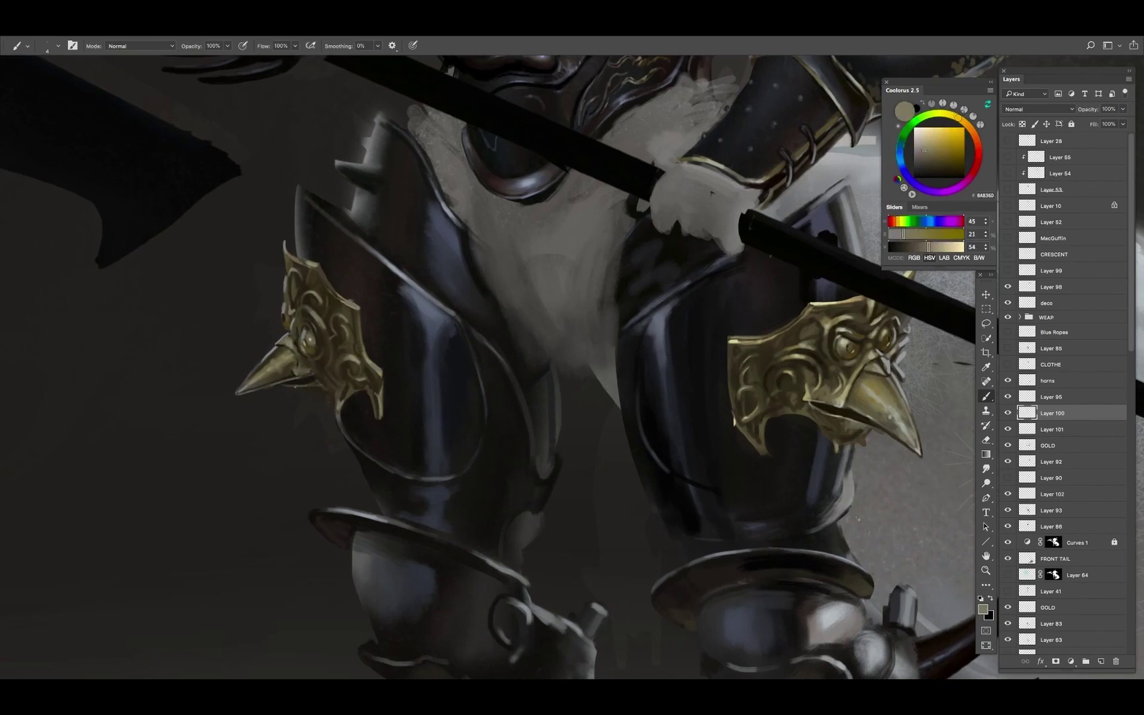
{"action": "left_click", "coordinate": [279, 378], "text": "alt"}
{"action": "left_click", "coordinate": [287, 390], "text": "alt"}
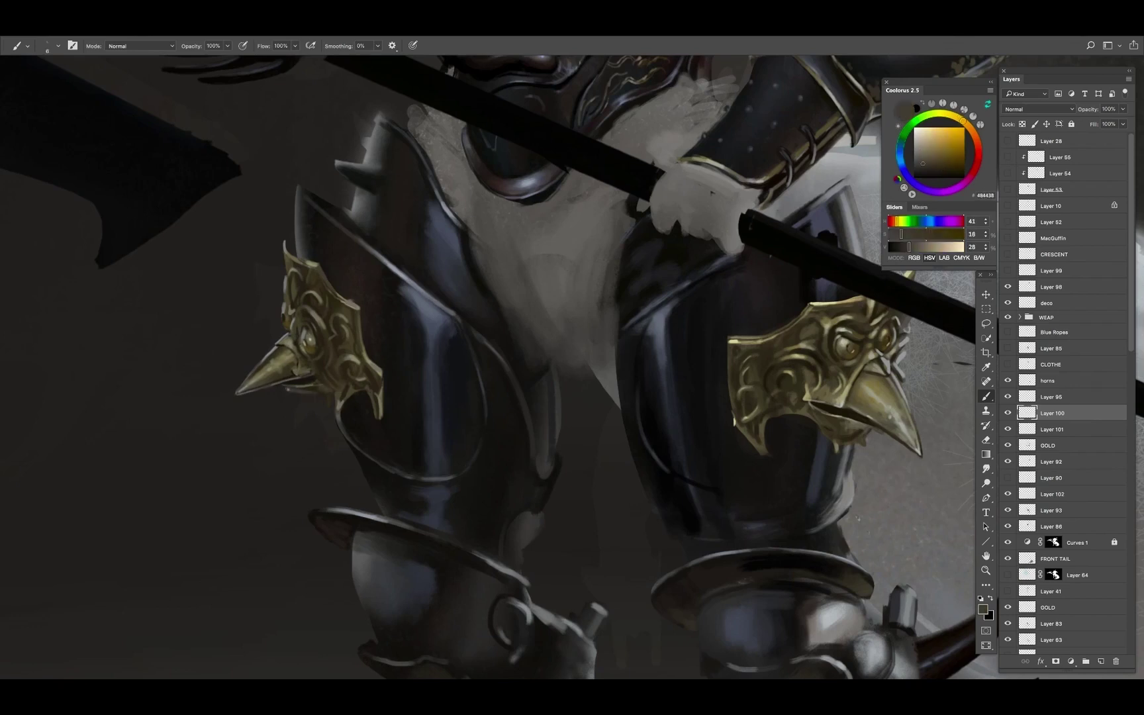
{"action": "left_click", "coordinate": [303, 381], "text": "alt"}
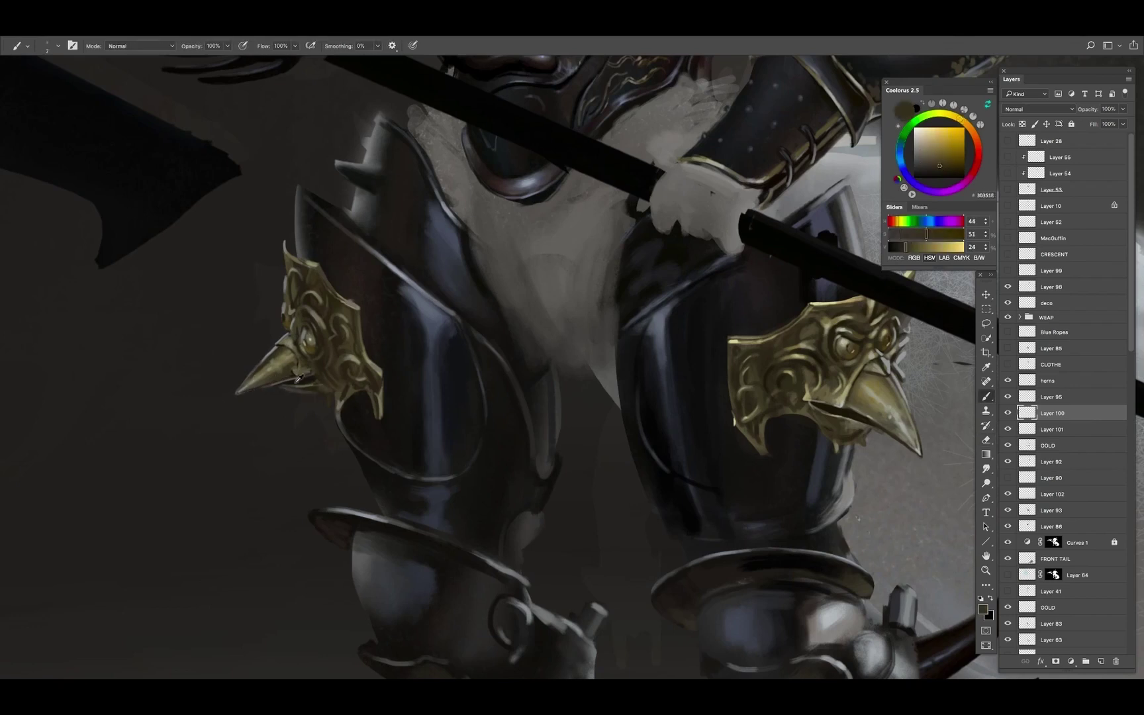
Dab dark and mid gold tones sampled from the left crest back onto it
{"action": "left_click", "coordinate": [304, 380], "text": "alt"}
{"action": "left_click", "coordinate": [301, 378], "text": "alt"}
{"action": "key", "text": "z"}
{"action": "mouse_move", "coordinate": [283, 370]}
{"action": "left_mouse_down"}
{"action": "mouse_move", "coordinate": [199, 371]}
{"action": "mouse_move", "coordinate": [282, 371]}
{"action": "left_mouse_up"}
{"action": "key", "text": "b"}
{"action": "left_click", "coordinate": [276, 375], "text": "alt"}
{"action": "left_click", "coordinate": [275, 376], "text": "alt"}
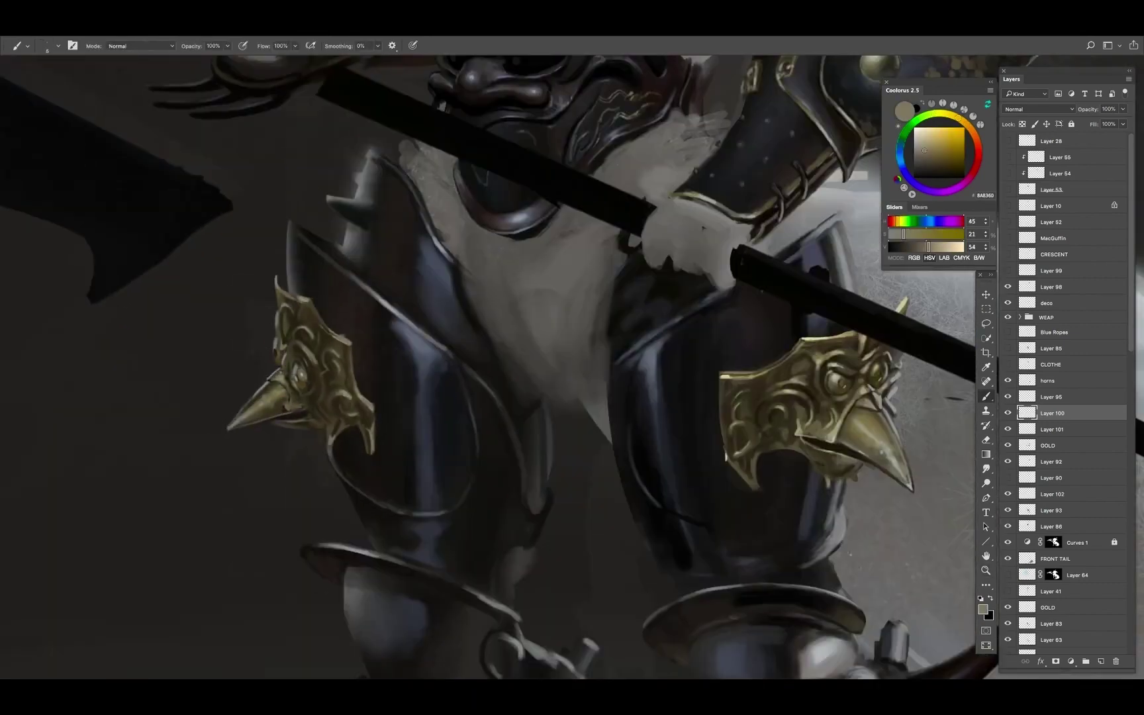
{"action": "left_click", "coordinate": [275, 375], "text": "alt"}
{"action": "left_click", "coordinate": [286, 388], "text": "alt"}
{"action": "left_click", "coordinate": [292, 397], "text": "alt"}
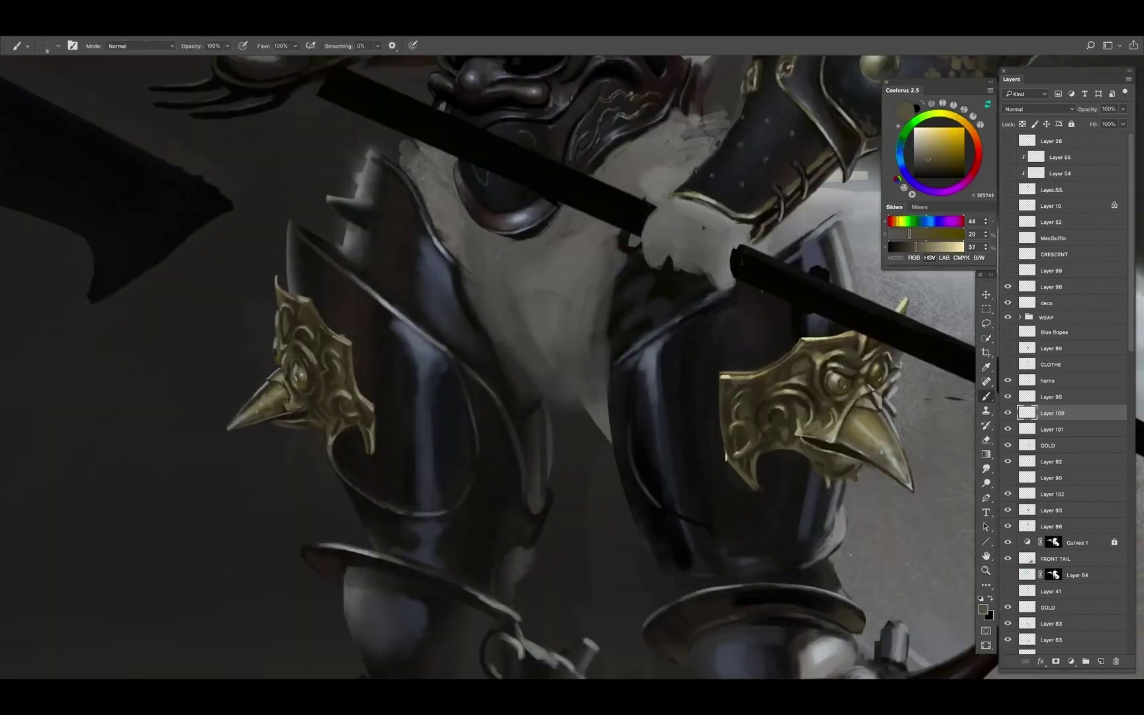
Add warm gold, dark beak gold and a pale near-white highlight to the left crest
{"action": "left_click", "coordinate": [292, 397], "text": "alt"}
{"action": "left_click", "coordinate": [292, 397], "text": "alt"}
{"action": "left_click", "coordinate": [292, 397], "text": "alt"}
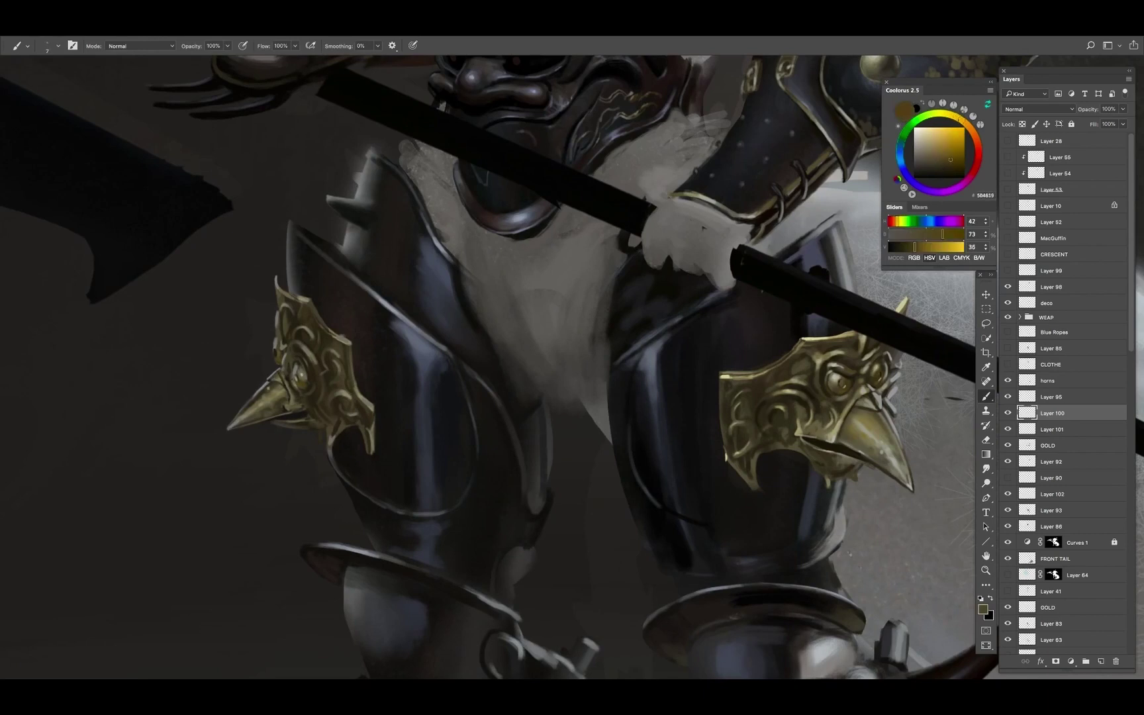
{"action": "left_click", "coordinate": [292, 397], "text": "alt"}
{"action": "left_click", "coordinate": [262, 387], "text": "alt"}
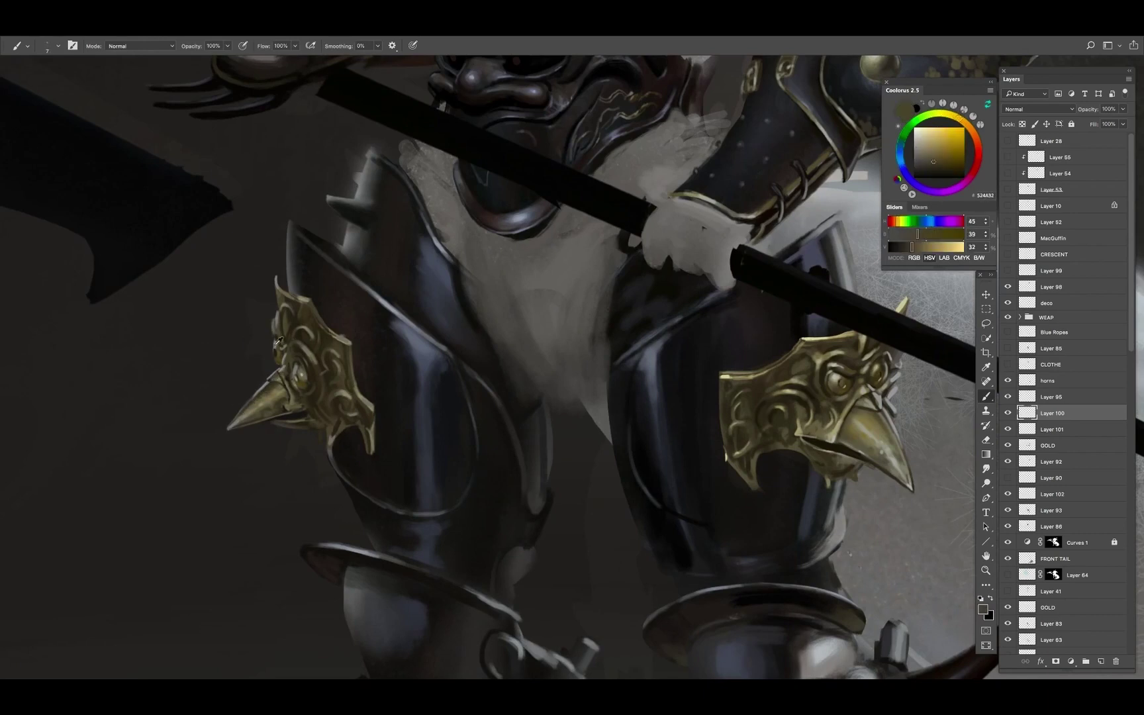
{"action": "left_click", "coordinate": [281, 366], "text": "alt"}
{"action": "scroll", "coordinate": [490, 364], "scroll_direction": "down", "scroll_amount": 5}
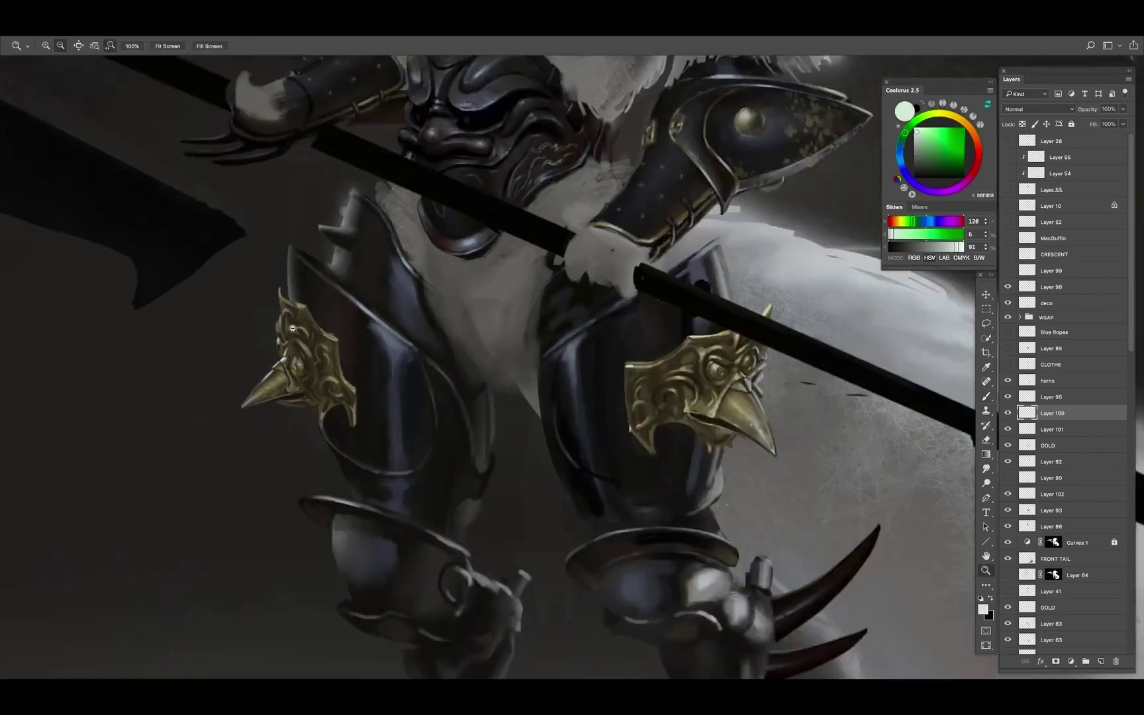
{"action": "scroll", "coordinate": [490, 365], "scroll_direction": "up", "scroll_amount": 5}
{"action": "key", "text": "ctrl+0"}
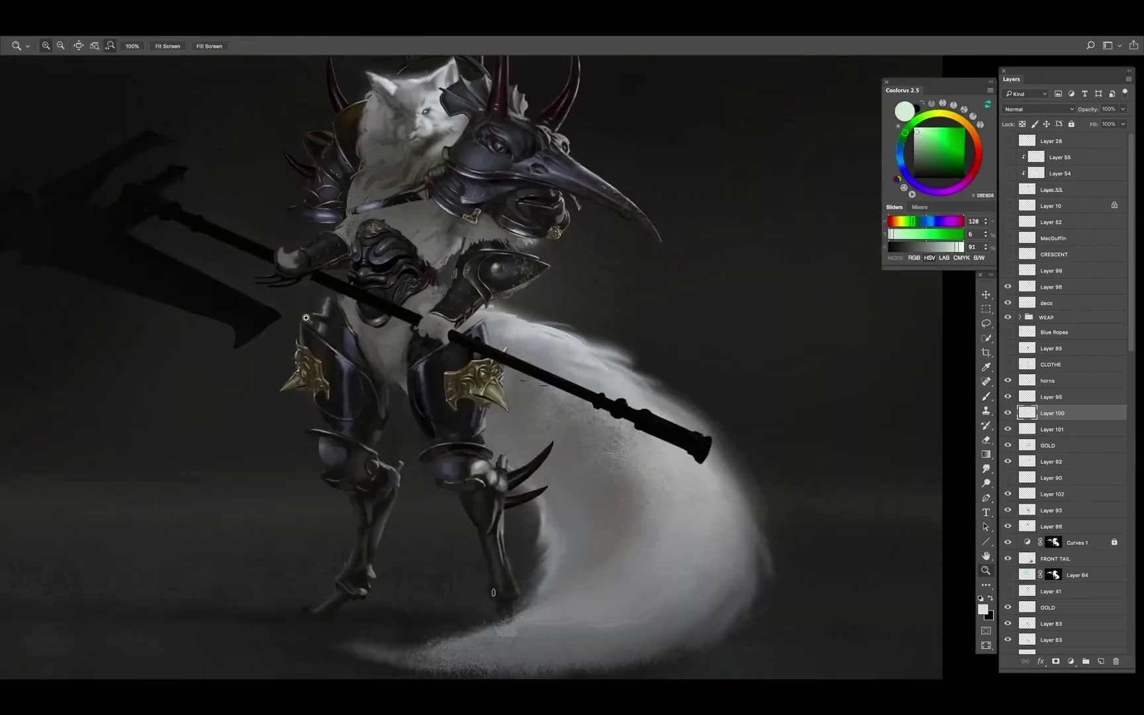
Zoom in on the leg crests and sample dark and light gold tones from the left crest
{"action": "key", "text": "z"}
{"action": "key", "text": "f"}
{"action": "left_click", "coordinate": [429, 404]}
{"action": "scroll", "coordinate": [429, 404], "scroll_direction": "right", "scroll_amount": 5}
{"action": "key", "text": "b"}
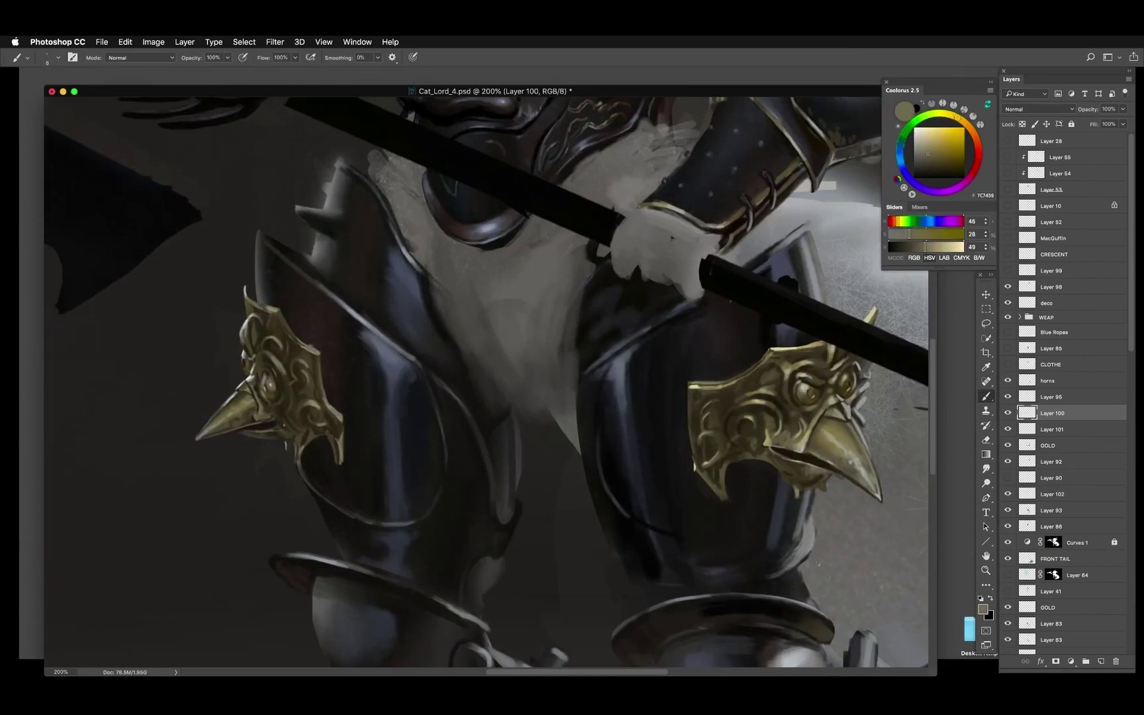
{"action": "left_click", "coordinate": [274, 422], "text": "alt"}
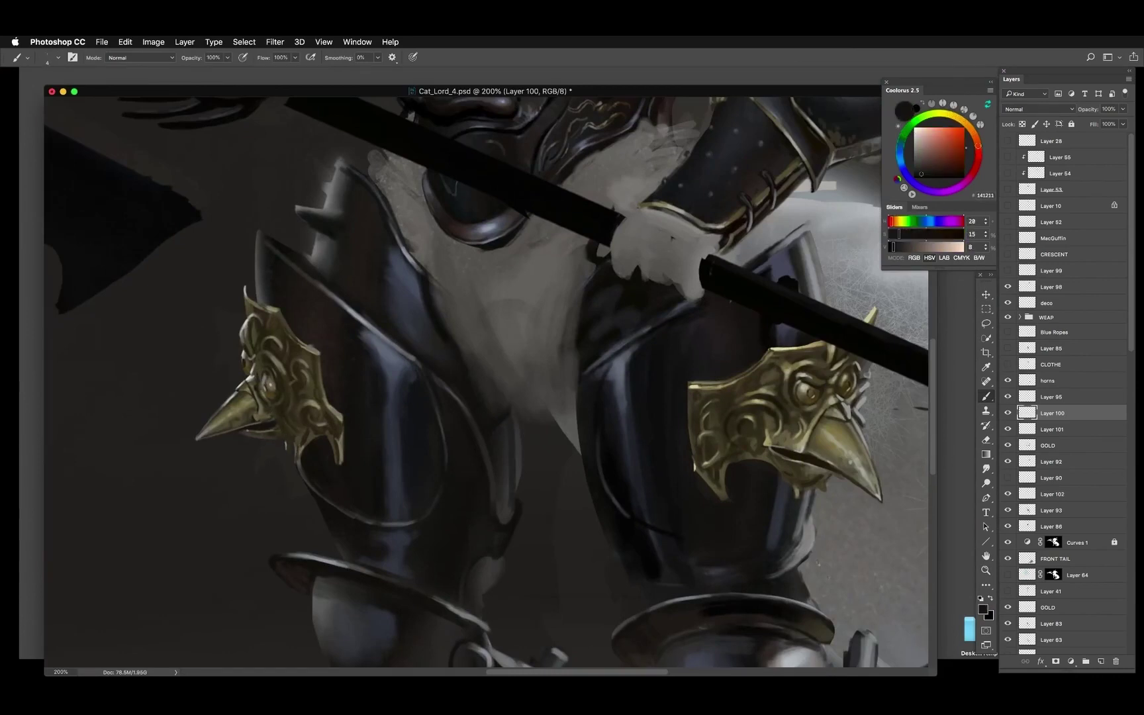
{"action": "left_click", "coordinate": [261, 397], "text": "alt"}
{"action": "scroll", "coordinate": [284, 383], "scroll_direction": "up", "scroll_amount": 2}
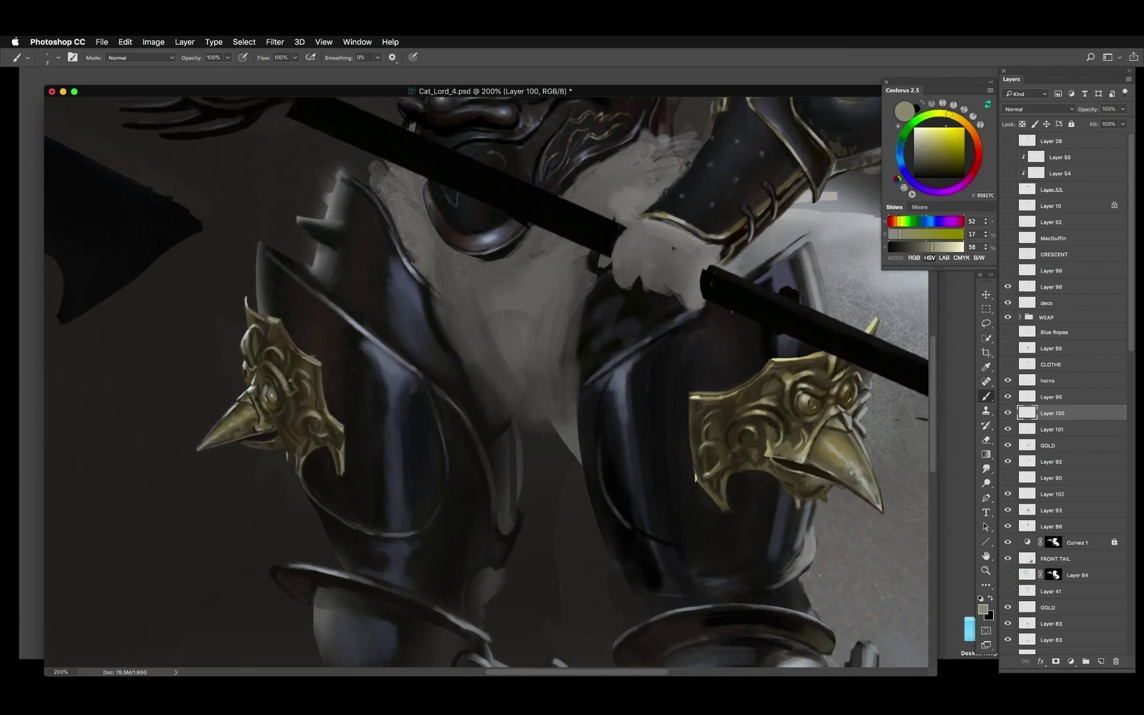
{"action": "left_click", "coordinate": [274, 389], "text": "alt"}
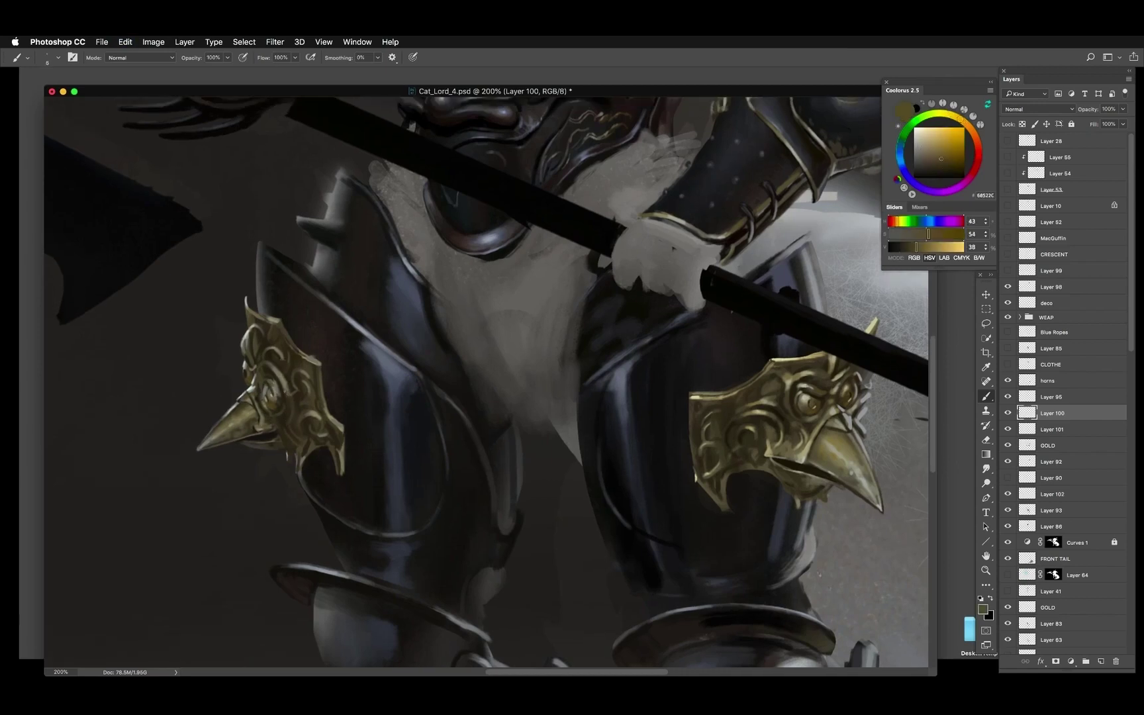
{"action": "left_click", "coordinate": [258, 407], "text": "alt"}
{"action": "left_click", "coordinate": [278, 397], "text": "alt"}
{"action": "left_click", "coordinate": [278, 397], "text": "alt"}
Paint light gold highlight strokes and dabs on the left crest
{"action": "key", "text": "super+z"}
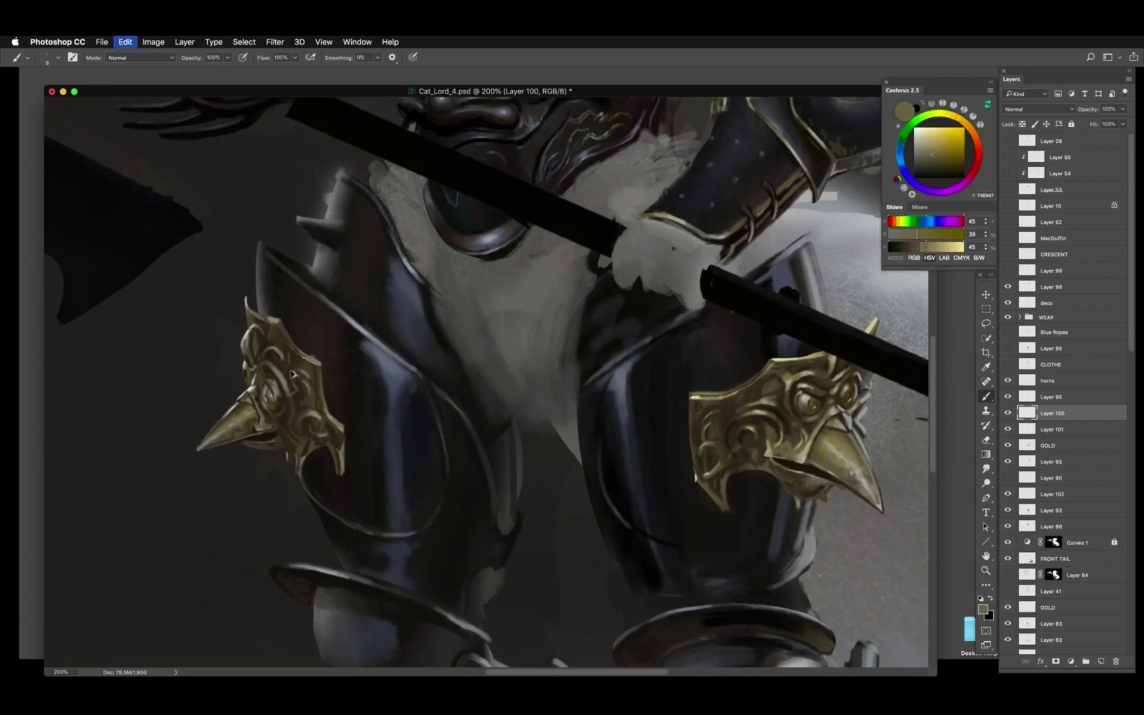
{"action": "left_click", "coordinate": [271, 390], "text": "alt"}
{"action": "left_click_drag", "start_coordinate": [271, 390], "coordinate": [271, 417]}
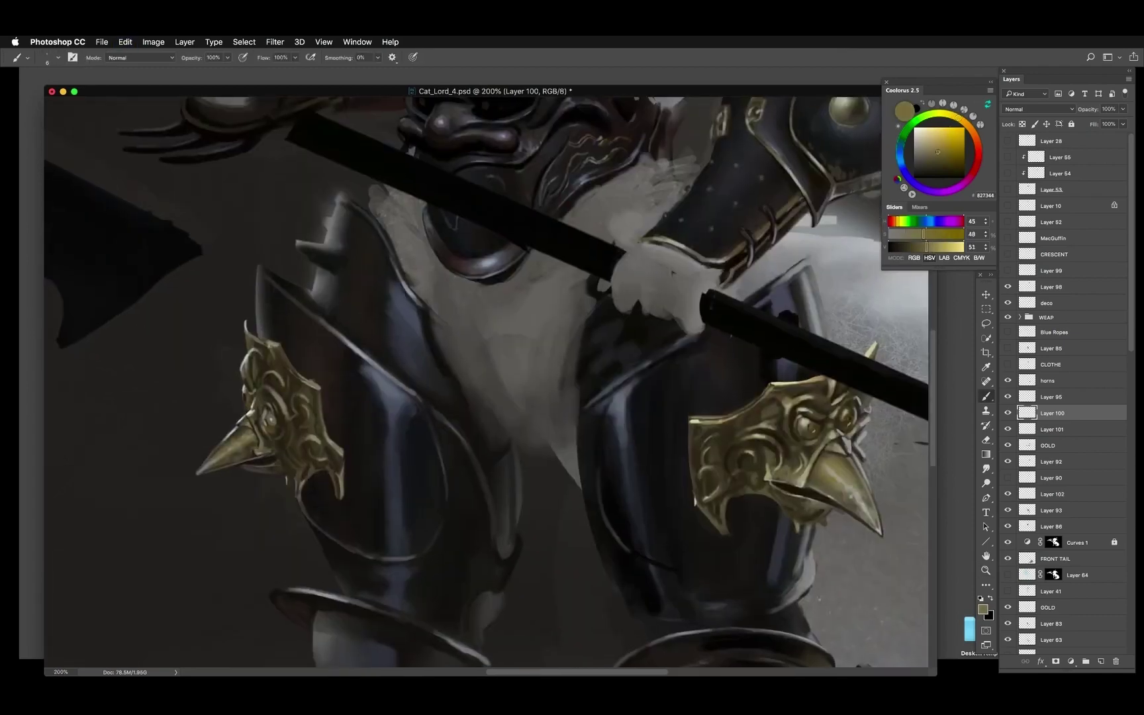
{"action": "left_click", "coordinate": [271, 417], "text": "alt"}
{"action": "left_click", "coordinate": [285, 374], "text": "alt"}
{"action": "left_click_drag", "start_coordinate": [261, 381], "coordinate": [259, 343]}
{"action": "left_click", "coordinate": [262, 358], "text": "alt"}
{"action": "left_click", "coordinate": [271, 423], "text": "alt"}
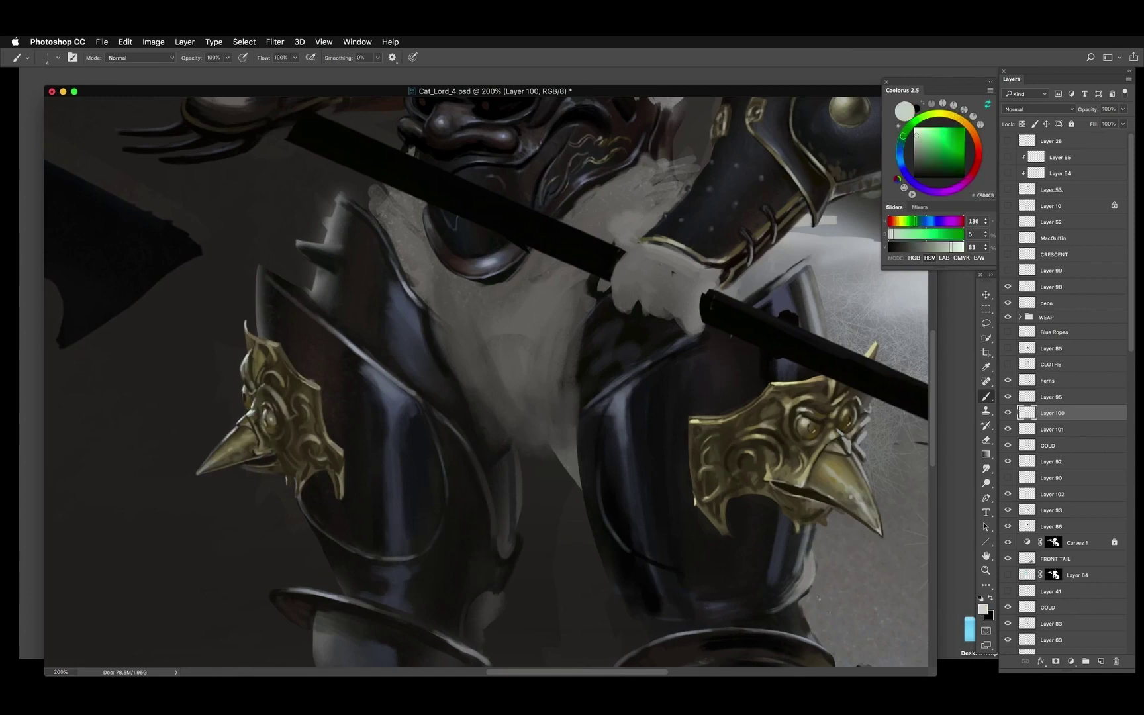
{"action": "left_click", "coordinate": [281, 423], "text": "alt"}
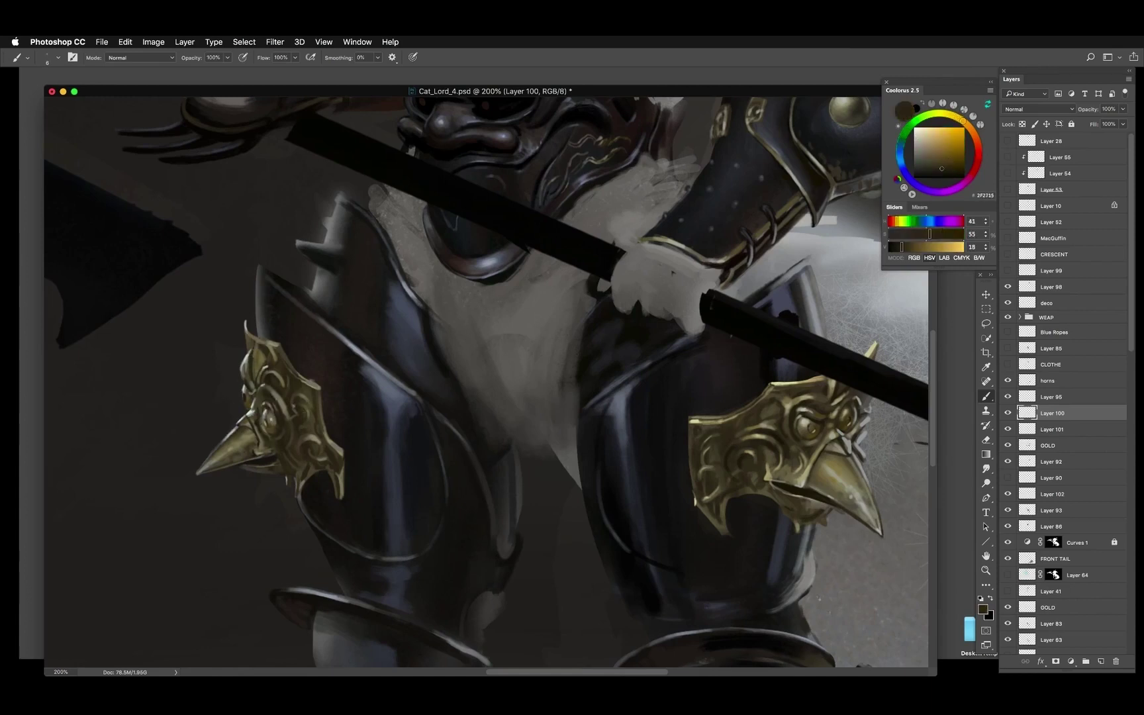
{"action": "left_click", "coordinate": [319, 434], "text": "alt"}
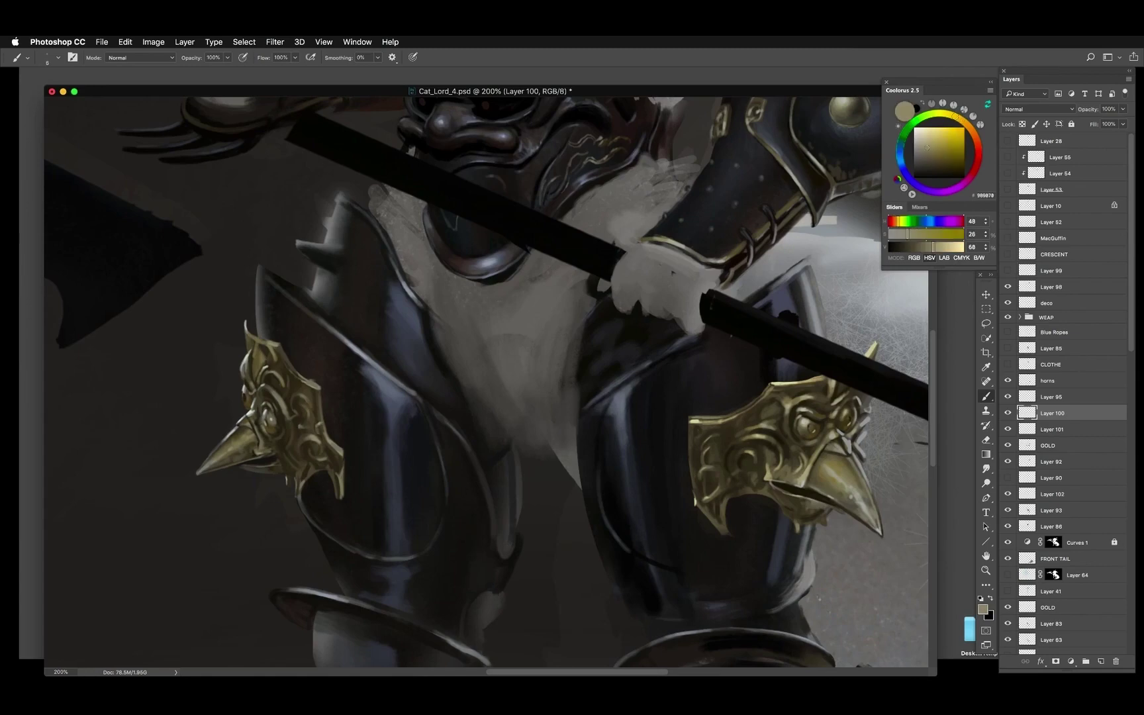
{"action": "scroll", "coordinate": [307, 397], "scroll_direction": "down", "scroll_amount": 2}
Merge the gold layers, then lasso the left crest and shift it down-right
{"action": "key", "text": "v"}
{"action": "scroll", "coordinate": [308, 398], "scroll_direction": "down", "scroll_amount": 1}
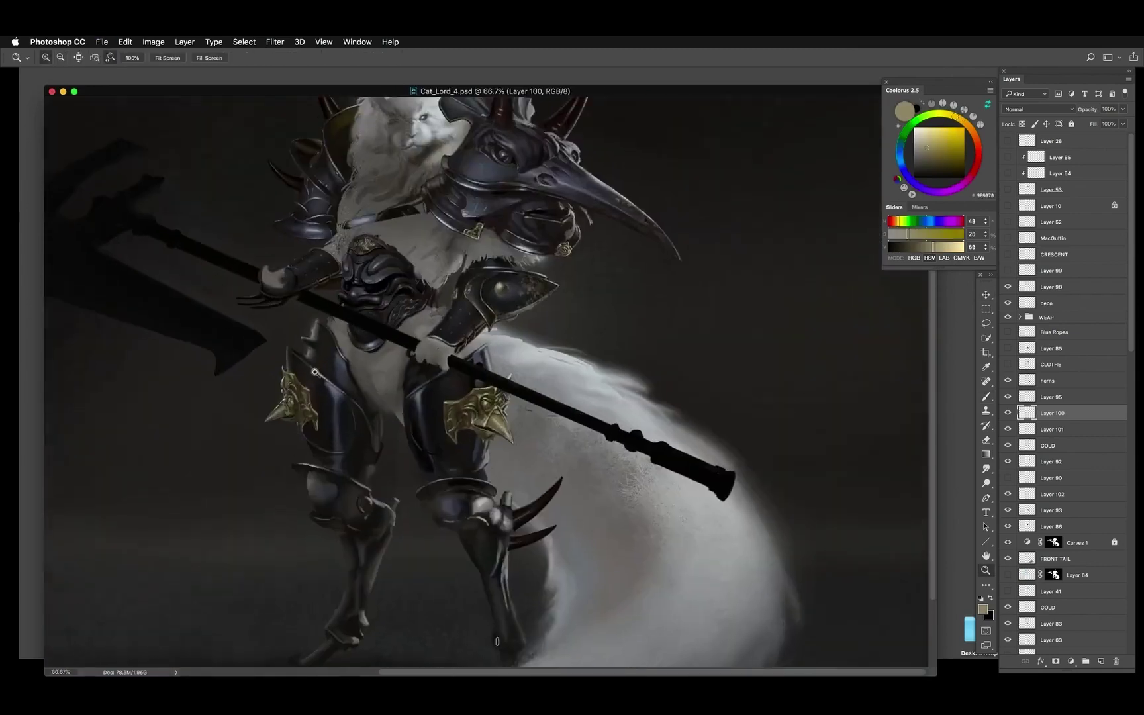
{"action": "scroll", "coordinate": [305, 404], "scroll_direction": "up", "scroll_amount": 2}
{"action": "key", "text": "ctrl+e"}
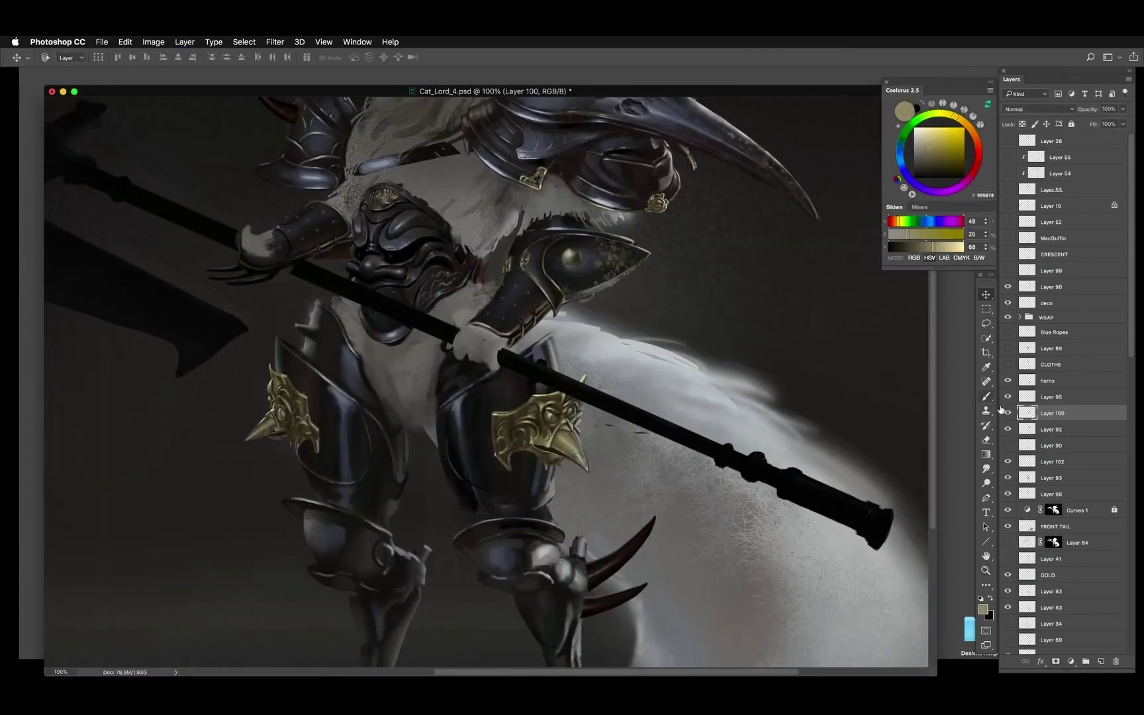
{"action": "key", "text": "l"}
{"action": "mouse_move", "coordinate": [265, 363]}
{"action": "left_mouse_down"}
{"action": "mouse_move", "coordinate": [311, 381]}
{"action": "mouse_move", "coordinate": [272, 363]}
{"action": "mouse_move", "coordinate": [317, 413]}
{"action": "left_mouse_up"}
{"action": "key", "text": "ctrl+t"}
{"action": "key", "text": "Return"}
{"action": "scroll", "coordinate": [344, 356], "scroll_direction": "down", "scroll_amount": 3}
{"action": "scroll", "coordinate": [439, 408], "scroll_direction": "up", "scroll_amount": 4}
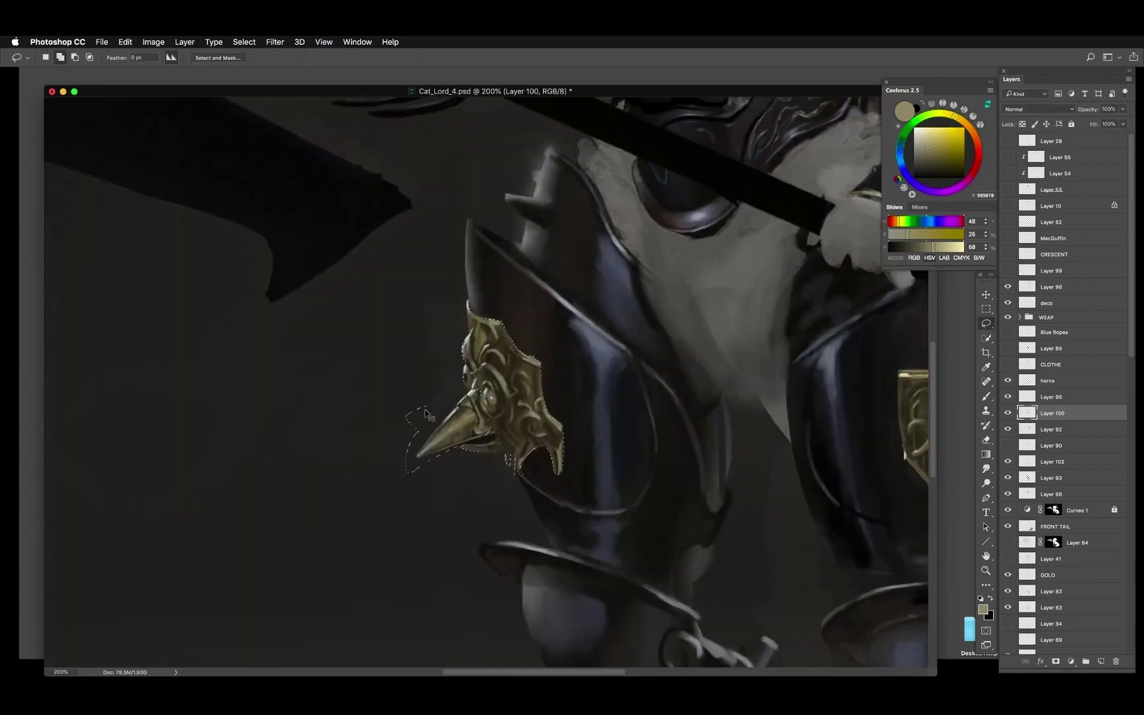
Warp the left crest's beak into a sharper point and save
{"action": "key", "text": "ctrl+t"}
{"action": "left_click_drag", "start_coordinate": [442, 441], "coordinate": [413, 470]}
{"action": "key", "text": "Return"}
{"action": "scroll", "coordinate": [413, 470], "scroll_direction": "down", "scroll_amount": 3}
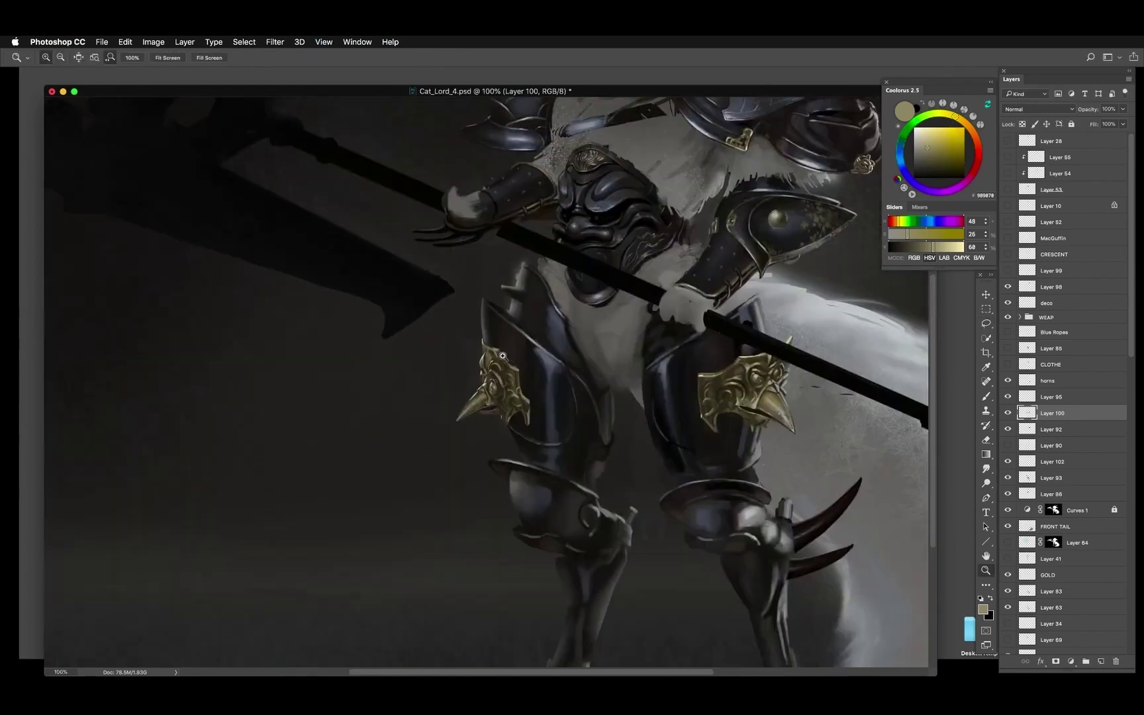
{"action": "key", "text": "ctrl+s"}
Flip the canvas horizontally and copy the selected crest onto Layer 103
{"action": "scroll", "coordinate": [449, 384], "scroll_direction": "down", "scroll_amount": 3}
{"action": "key", "text": "ctrl+shift+h"}
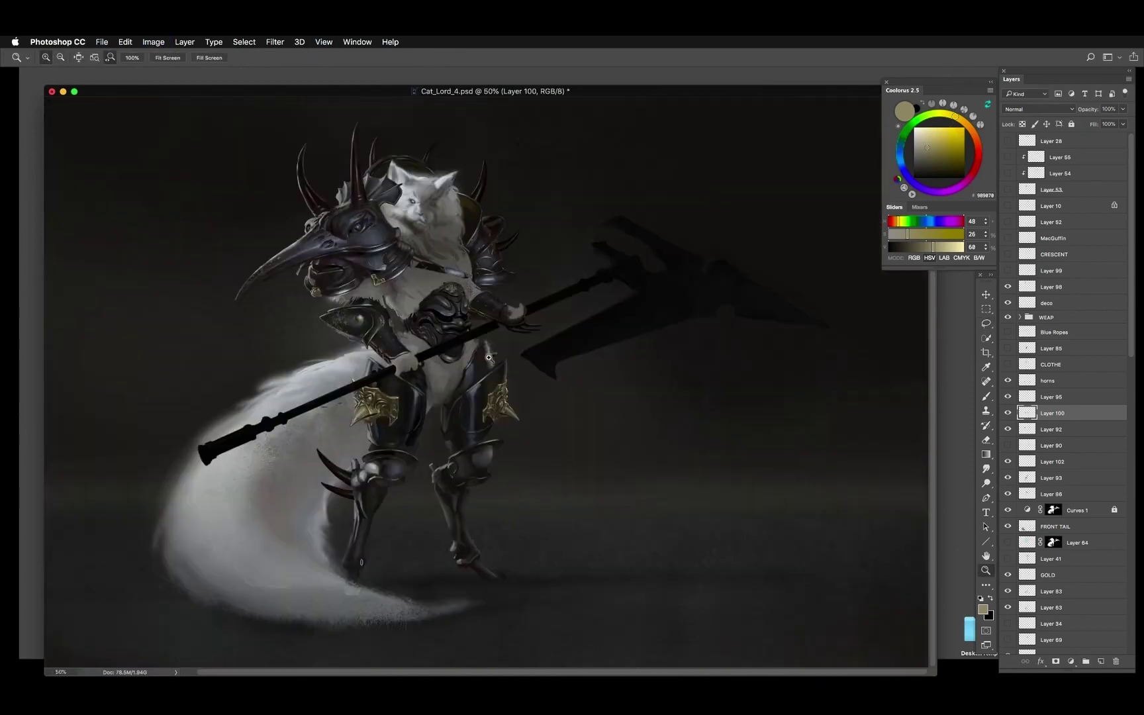
{"action": "left_click", "coordinate": [398, 405]}
{"action": "key", "text": "ctrl+j"}
{"action": "key", "text": "ctrl+t"}
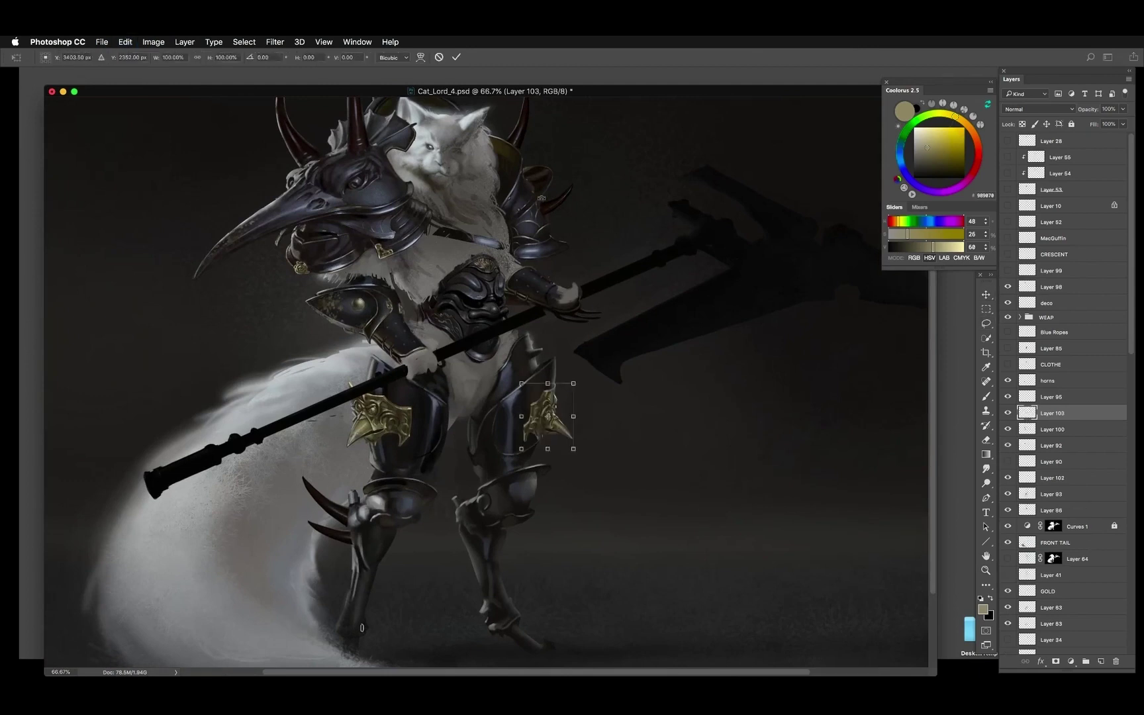
{"action": "key", "text": "Return"}
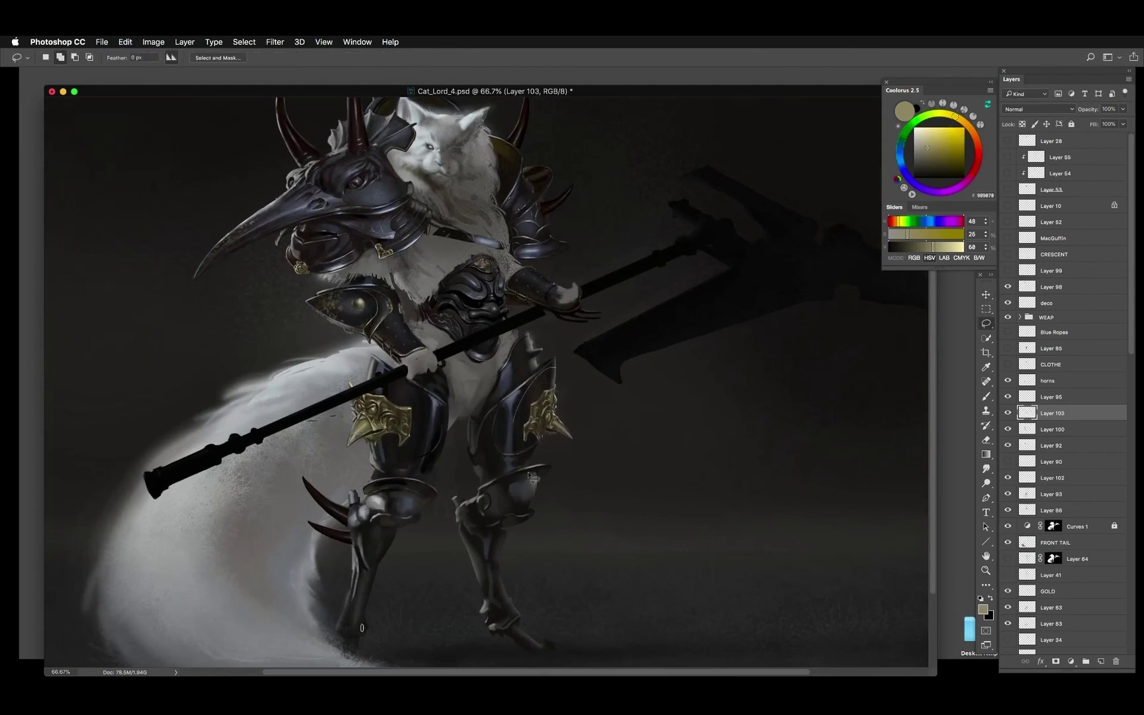
Nudge the copied crest down and right, save, and add a new layer
{"action": "left_click_drag", "start_coordinate": [554, 419], "coordinate": [562, 430]}
{"action": "key", "text": "ctrl+t"}
{"action": "key", "text": "Return"}
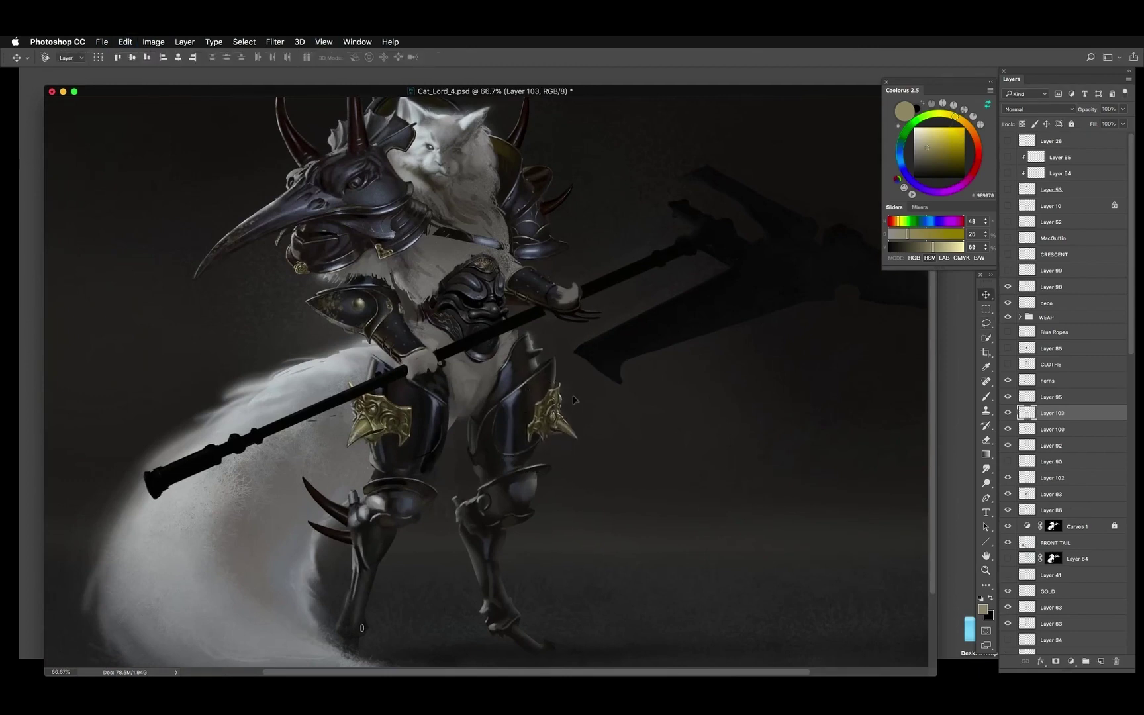
{"action": "scroll", "coordinate": [551, 391], "scroll_direction": "left", "scroll_amount": 3}
{"action": "key", "text": "cmd+s"}
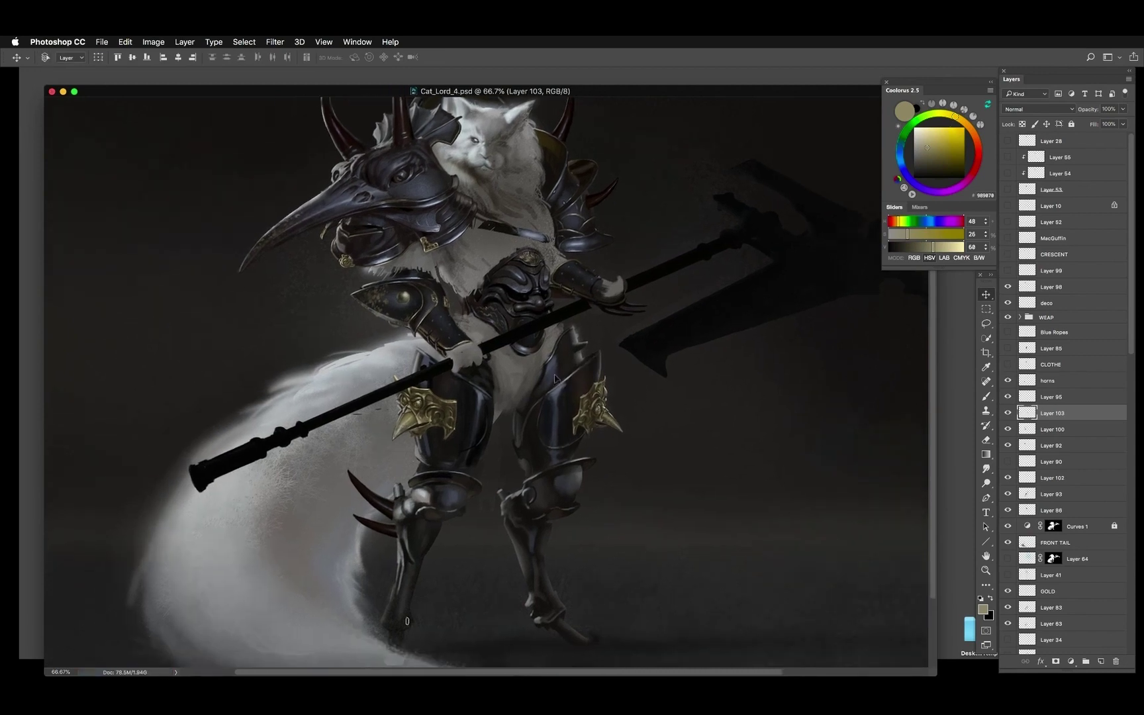
{"action": "key", "text": "cmd+shift+alt+n"}
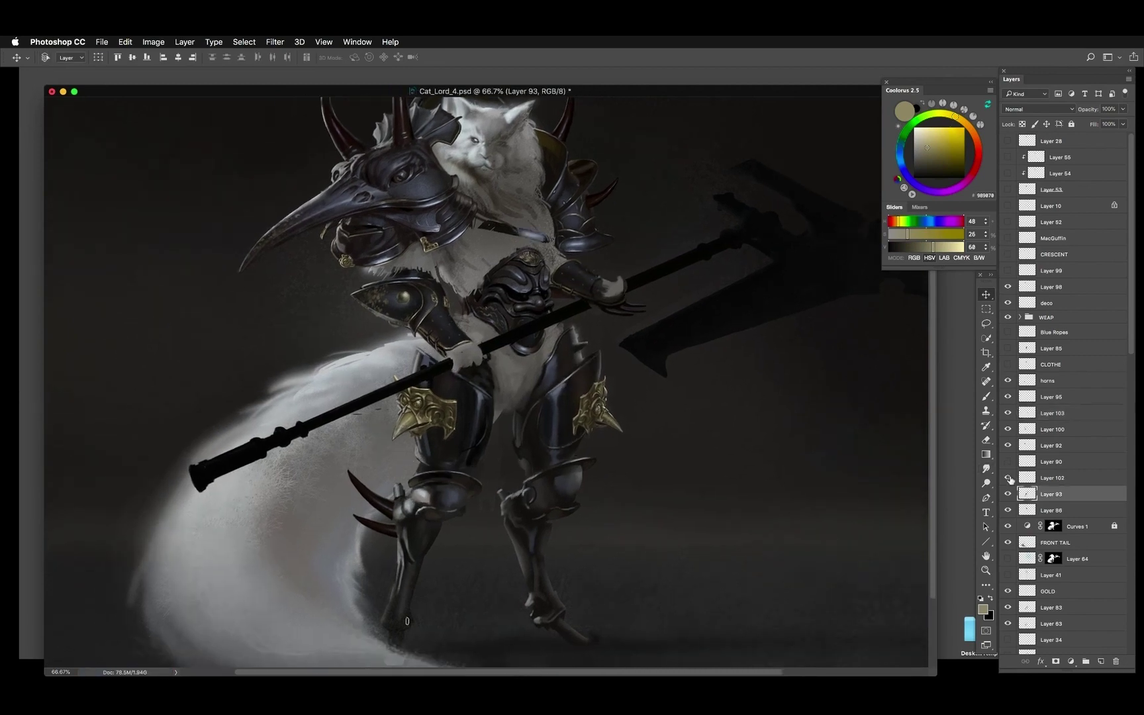
Shade the left lower leg and boot with near-black, dark grey and blue-grey at brush sizes 10–30
{"action": "key", "text": "b"}
{"action": "left_click", "coordinate": [536, 512], "text": "alt"}
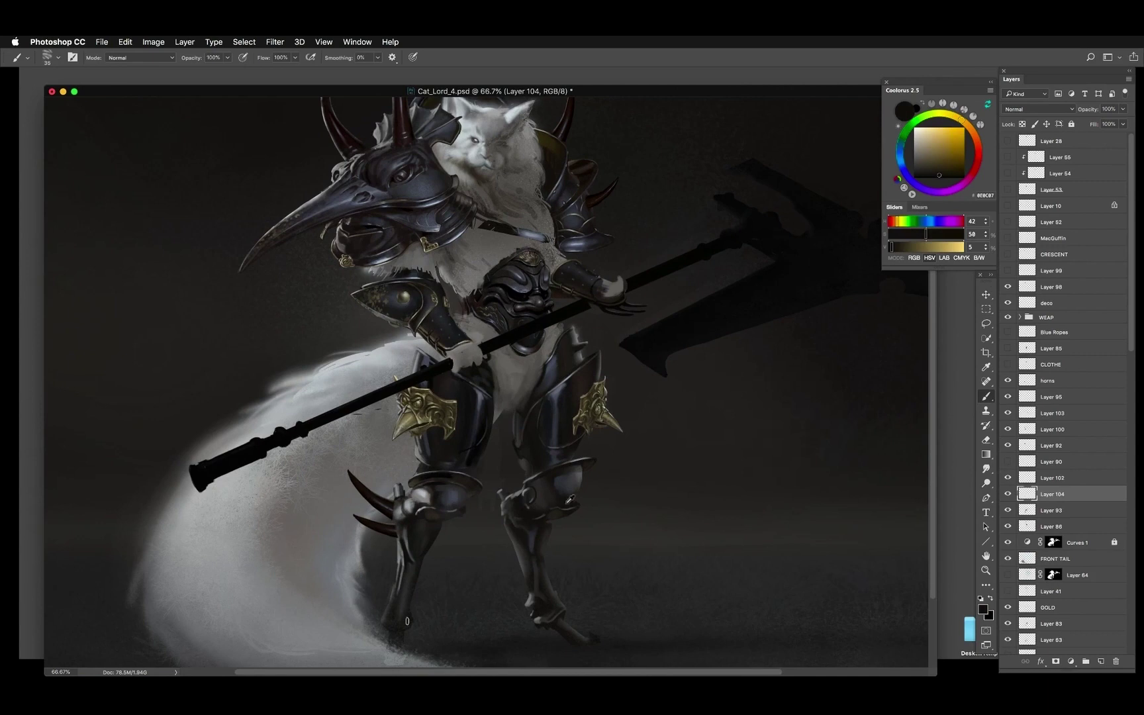
{"action": "left_click", "coordinate": [407, 621], "text": "alt"}
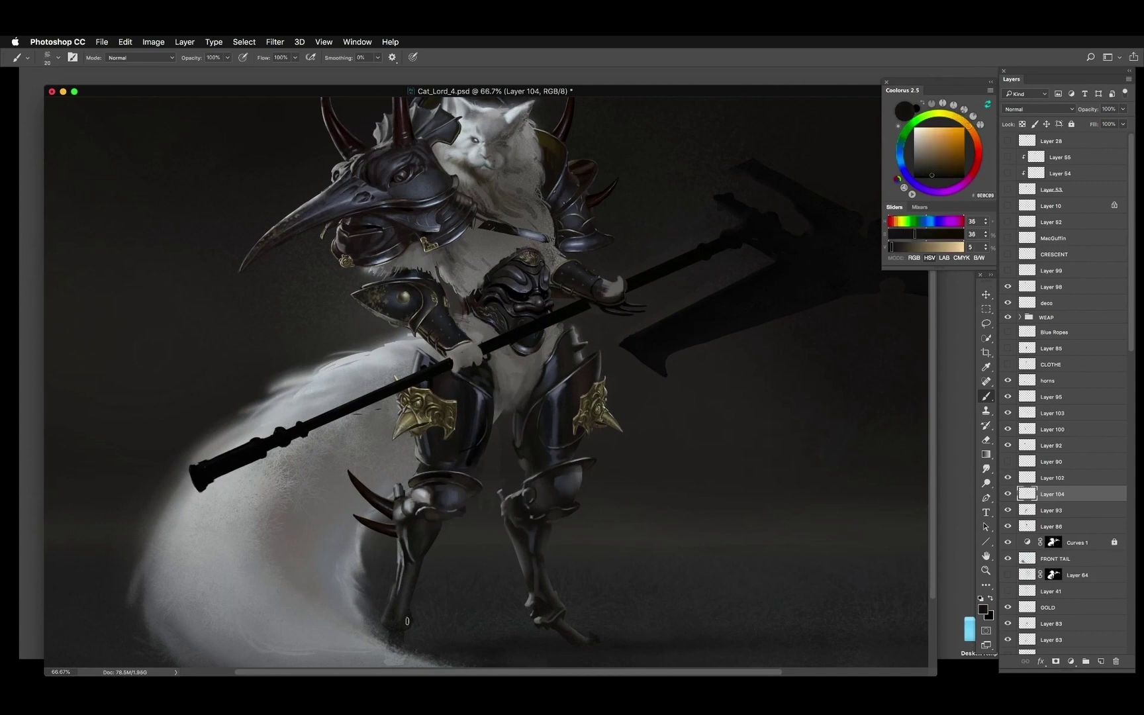
{"action": "left_click", "coordinate": [406, 550], "text": "alt"}
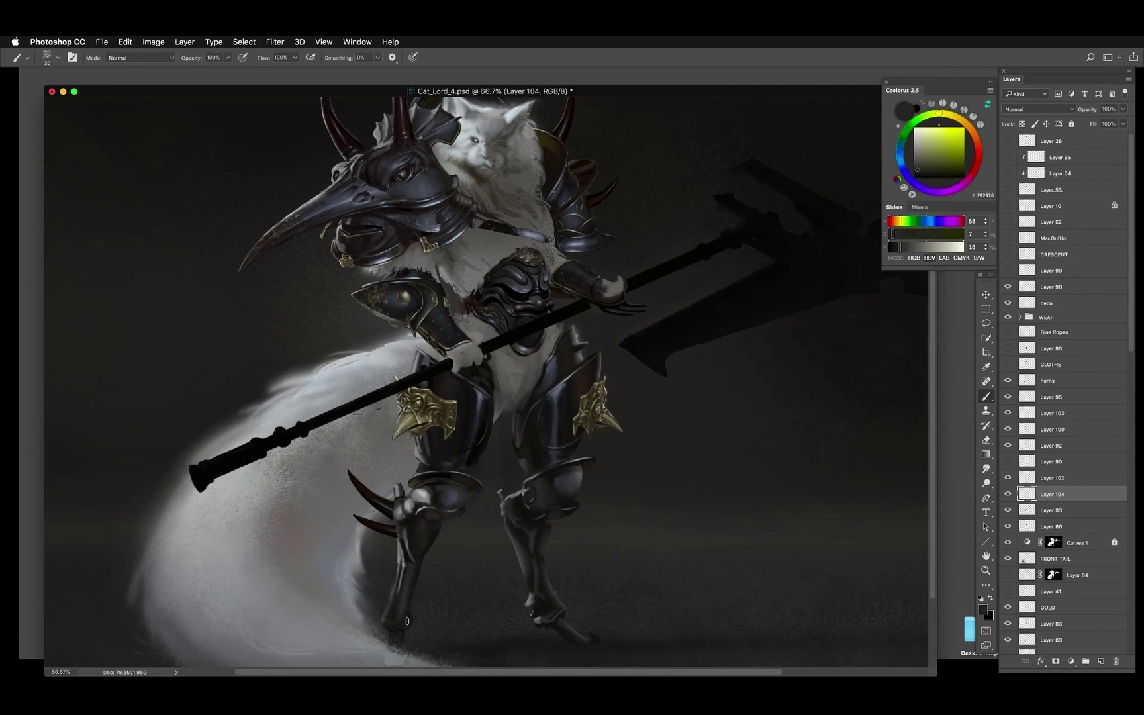
{"action": "left_click", "coordinate": [408, 621], "text": "alt"}
{"action": "key", "text": "bracketleft"}
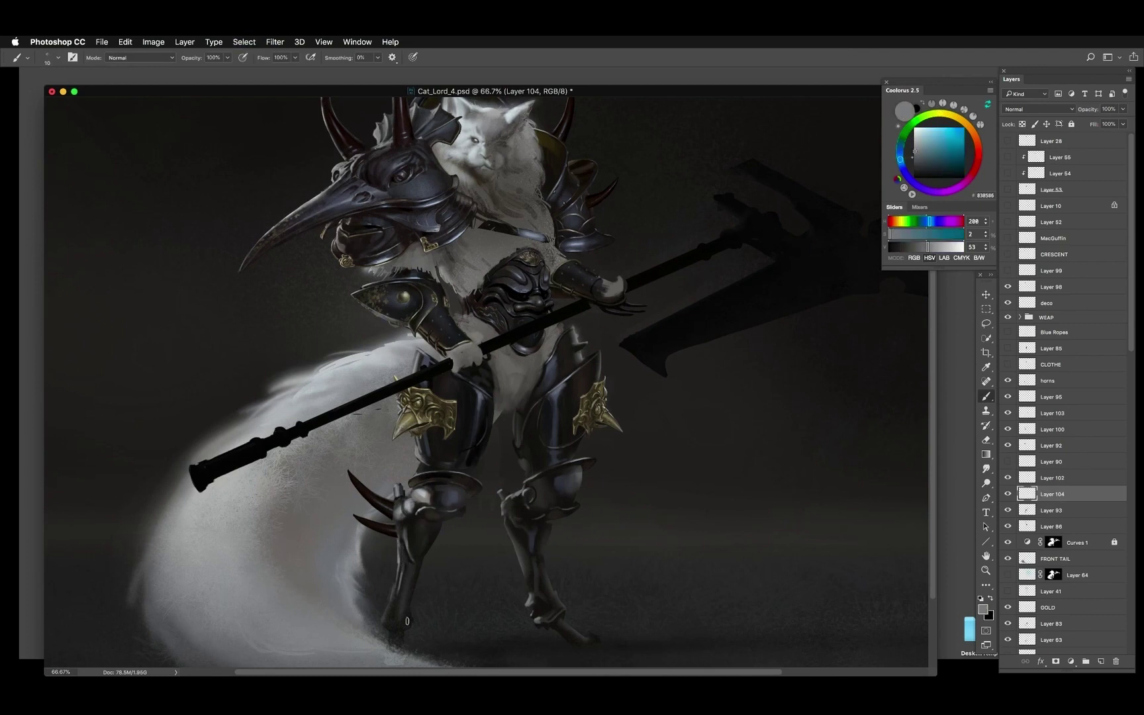
{"action": "left_click", "coordinate": [418, 553], "text": "alt"}
{"action": "key", "text": "bracketright"}
{"action": "key", "text": "bracketright"}
{"action": "left_click", "coordinate": [409, 522], "text": "alt"}
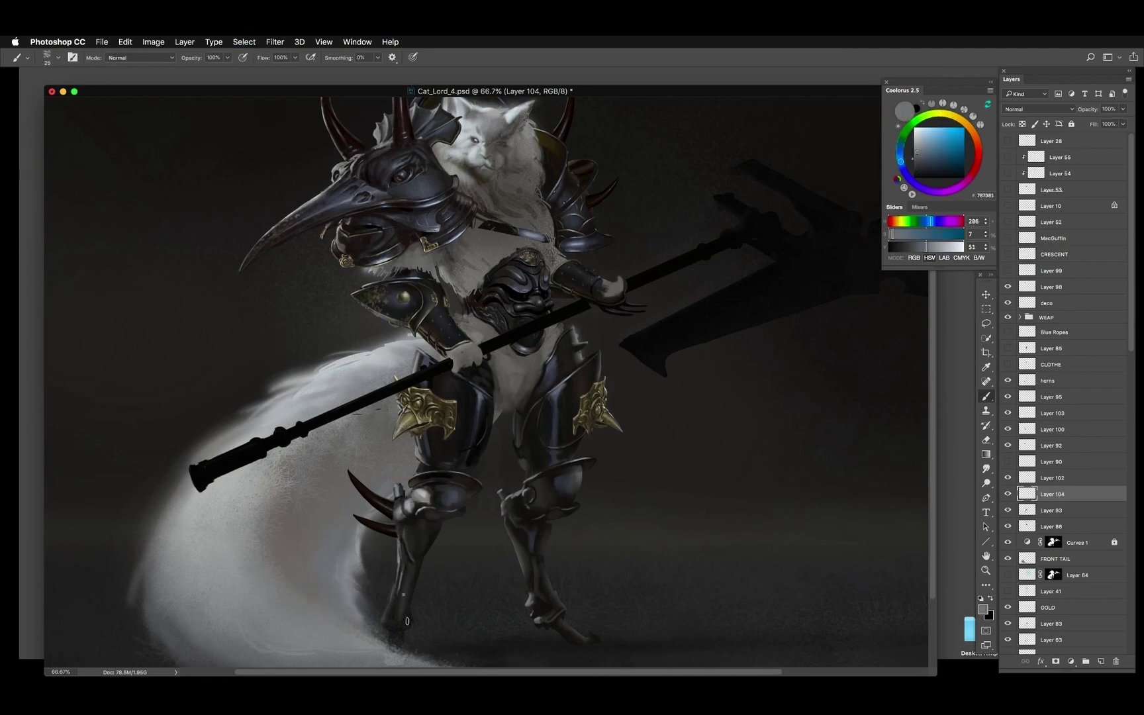
{"action": "left_click", "coordinate": [389, 609], "text": "alt"}
{"action": "left_click", "coordinate": [411, 543], "text": "alt"}
{"action": "left_click", "coordinate": [408, 543], "text": "alt"}
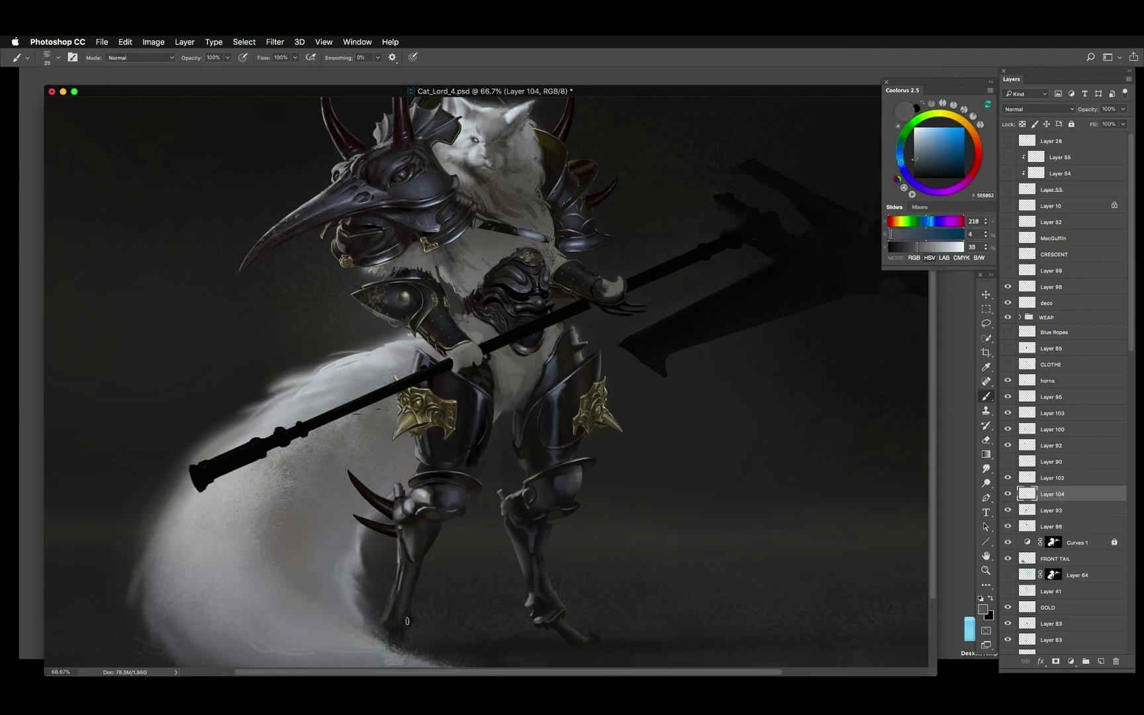
{"action": "left_click", "coordinate": [407, 621], "text": "alt"}
Darken the right lower leg and boot with near-black and warm dark tones at sizes 15–30
{"action": "key", "text": "bracketleft"}
{"action": "left_click", "coordinate": [407, 621], "text": "alt"}
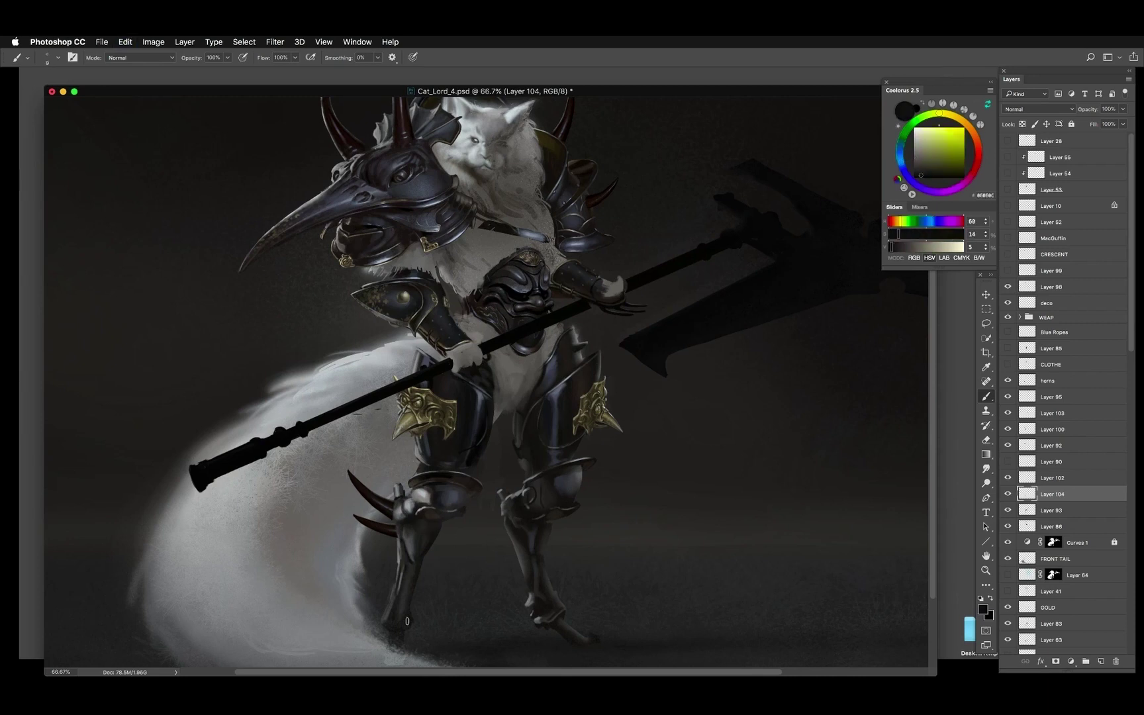
{"action": "left_click", "coordinate": [557, 481], "text": "alt"}
{"action": "left_click", "coordinate": [557, 481], "text": "alt"}
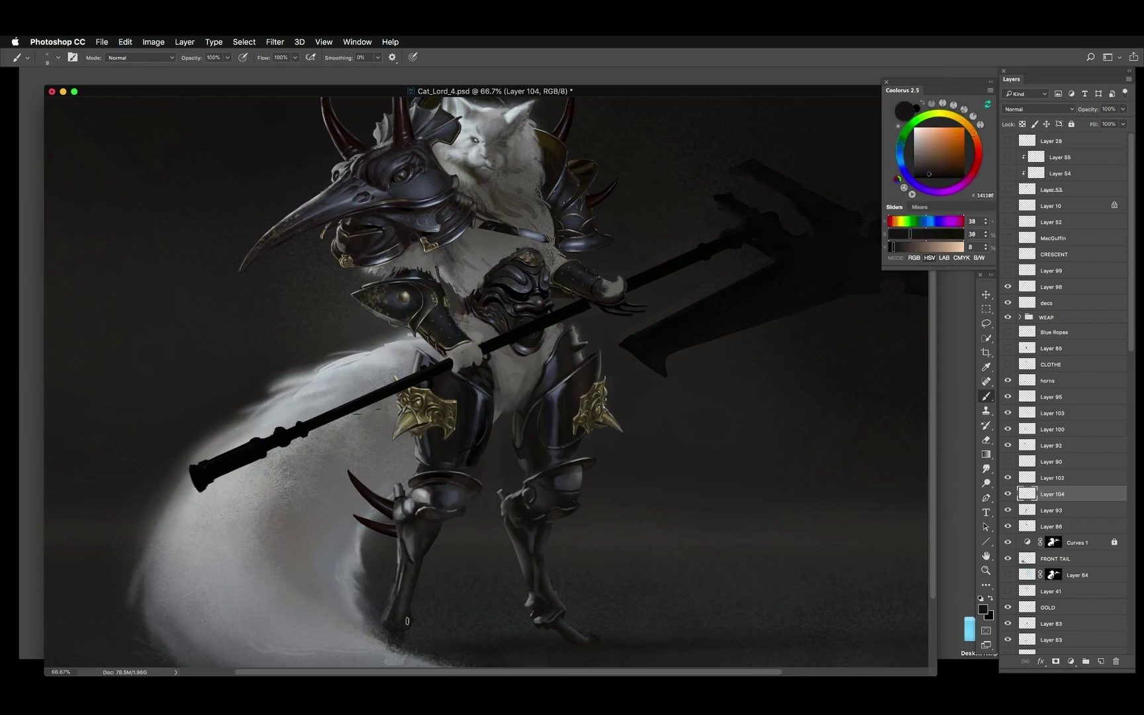
{"action": "left_click", "coordinate": [557, 481], "text": "alt"}
{"action": "key", "text": "bracketright"}
{"action": "key", "text": "bracketright"}
{"action": "left_click", "coordinate": [567, 471], "text": "alt"}
{"action": "left_click", "coordinate": [567, 471], "text": "alt"}
{"action": "key", "text": "bracketleft"}
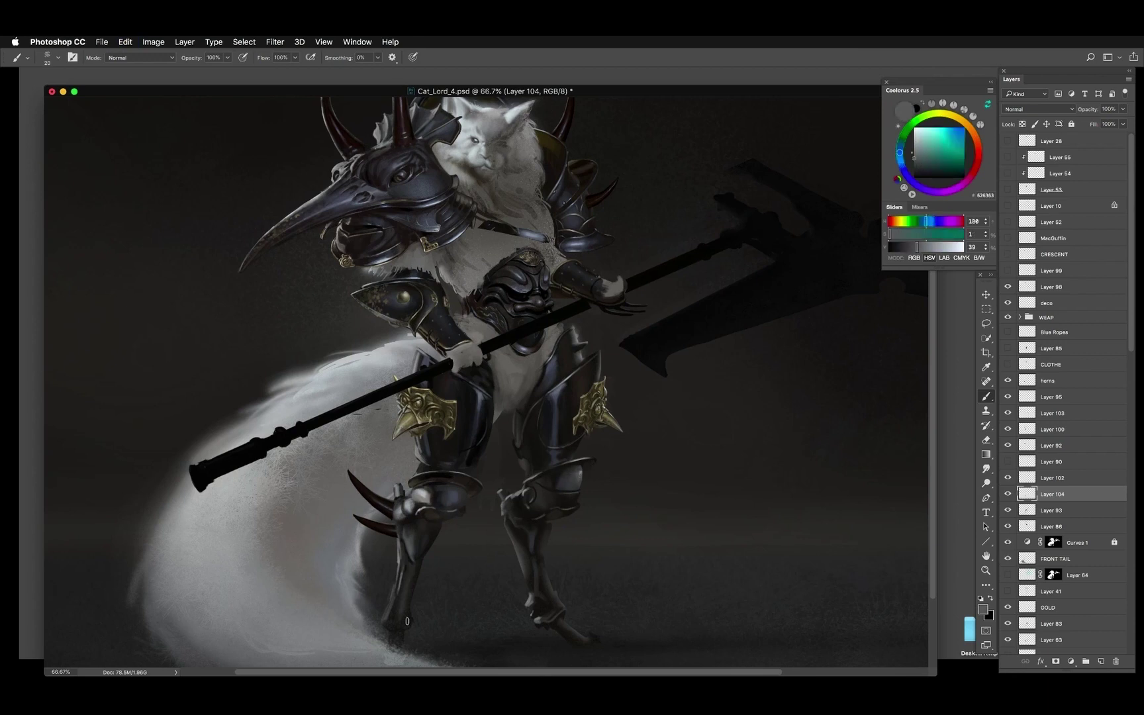
{"action": "left_click", "coordinate": [560, 471], "text": "alt"}
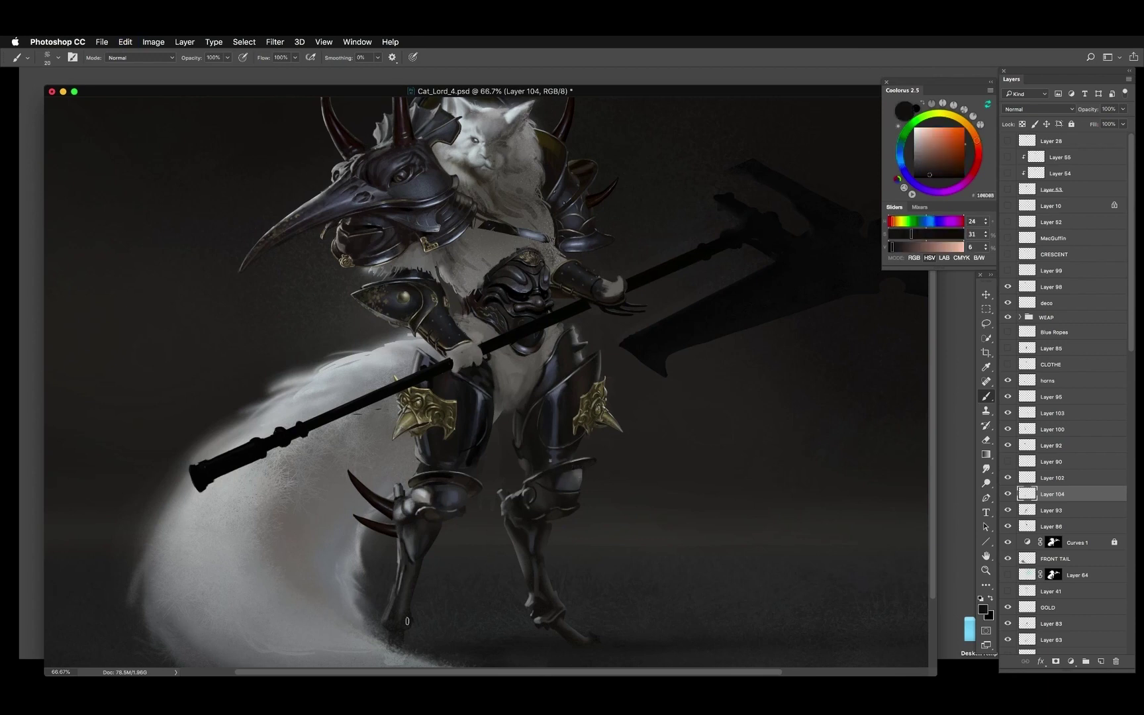
Refine the boot with greenish near-black, dark olive and grey-blue shin highlights at sizes 10–20
{"action": "left_click_drag", "start_coordinate": [407, 621], "coordinate": [418, 603]}
{"action": "left_click", "coordinate": [418, 603], "text": "alt"}
{"action": "key", "text": "bracketleft"}
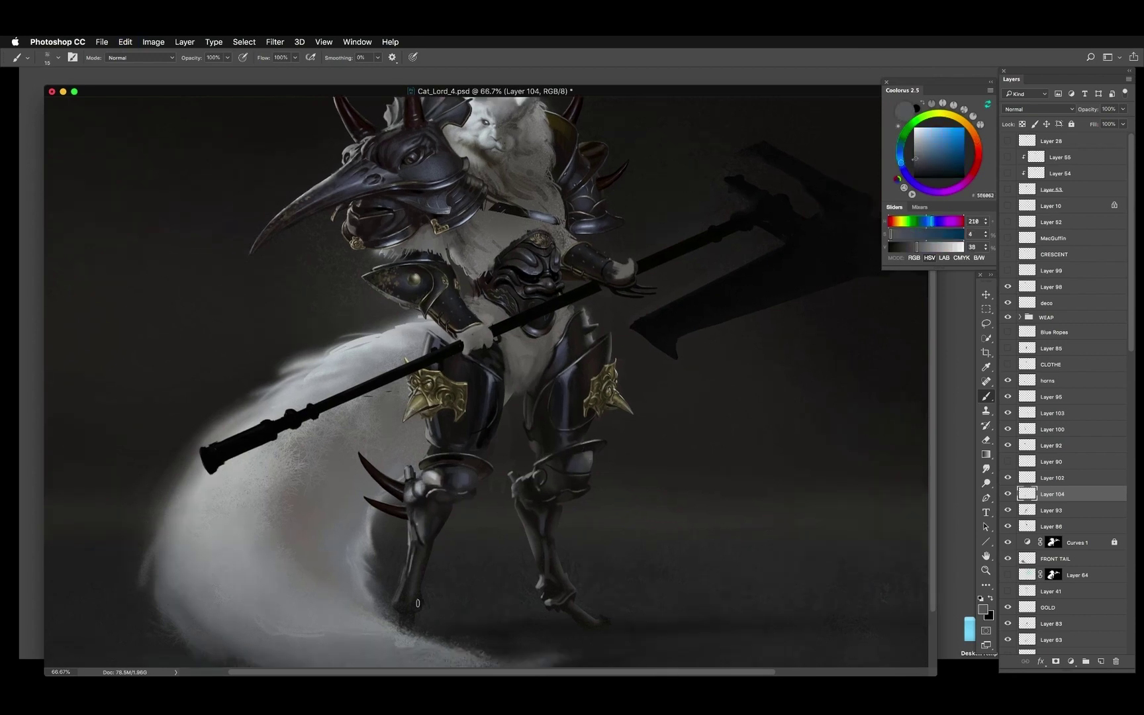
{"action": "left_click", "coordinate": [418, 603], "text": "alt"}
{"action": "key", "text": "bracketleft"}
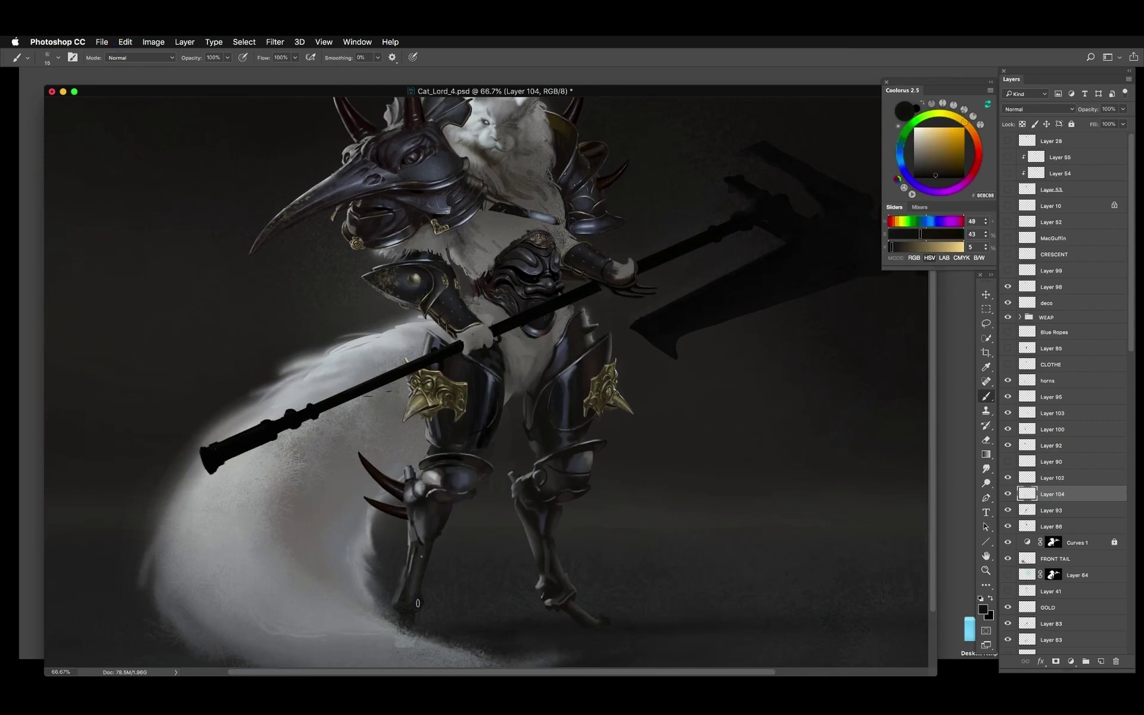
{"action": "left_click", "coordinate": [418, 603], "text": "alt"}
{"action": "key", "text": "bracketleft"}
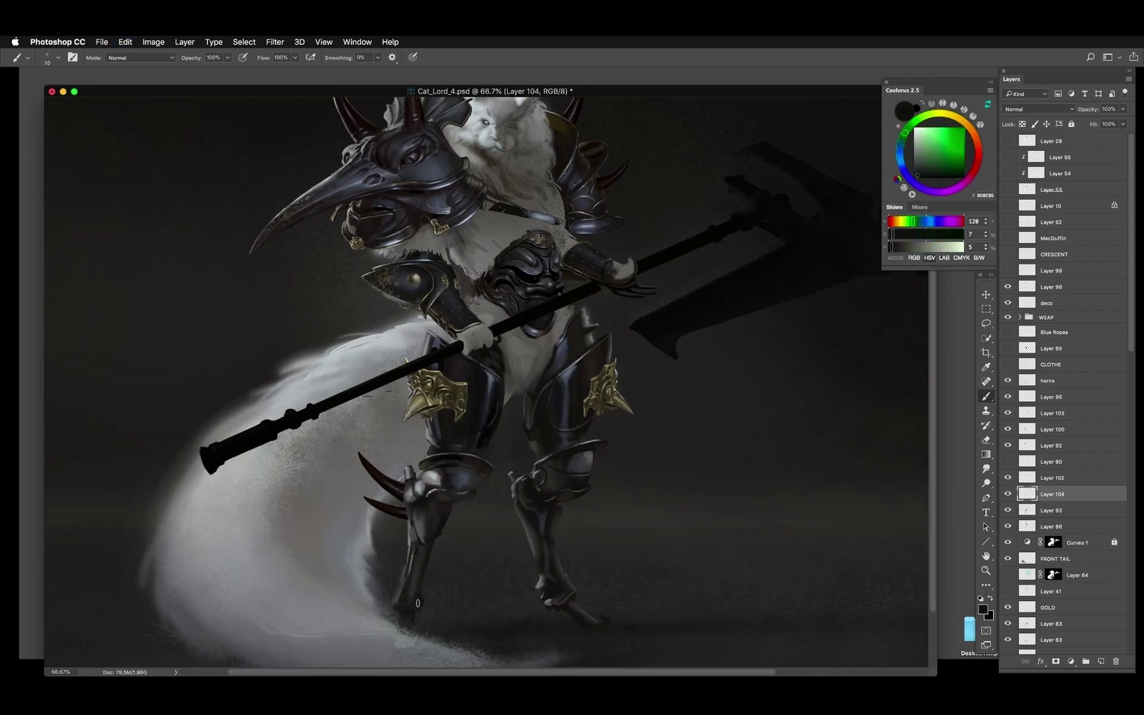
{"action": "left_click", "coordinate": [417, 603], "text": "alt"}
{"action": "key", "text": "bracketright"}
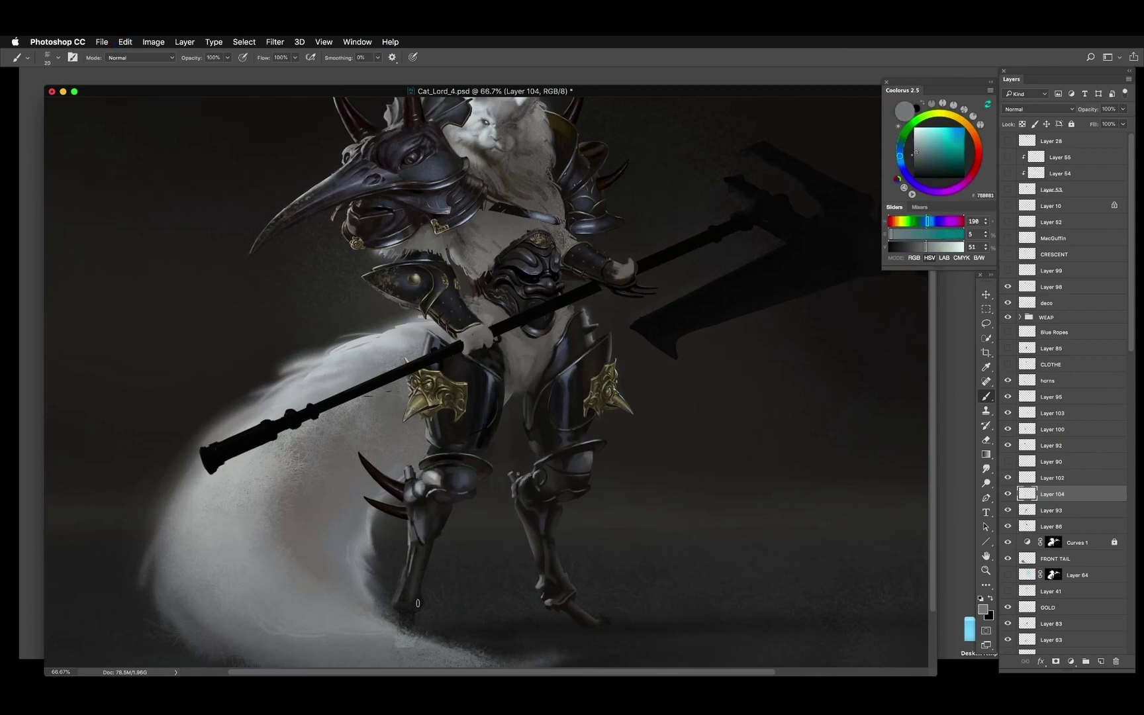
{"action": "left_click", "coordinate": [418, 603], "text": "alt"}
{"action": "key", "text": "bracketleft"}
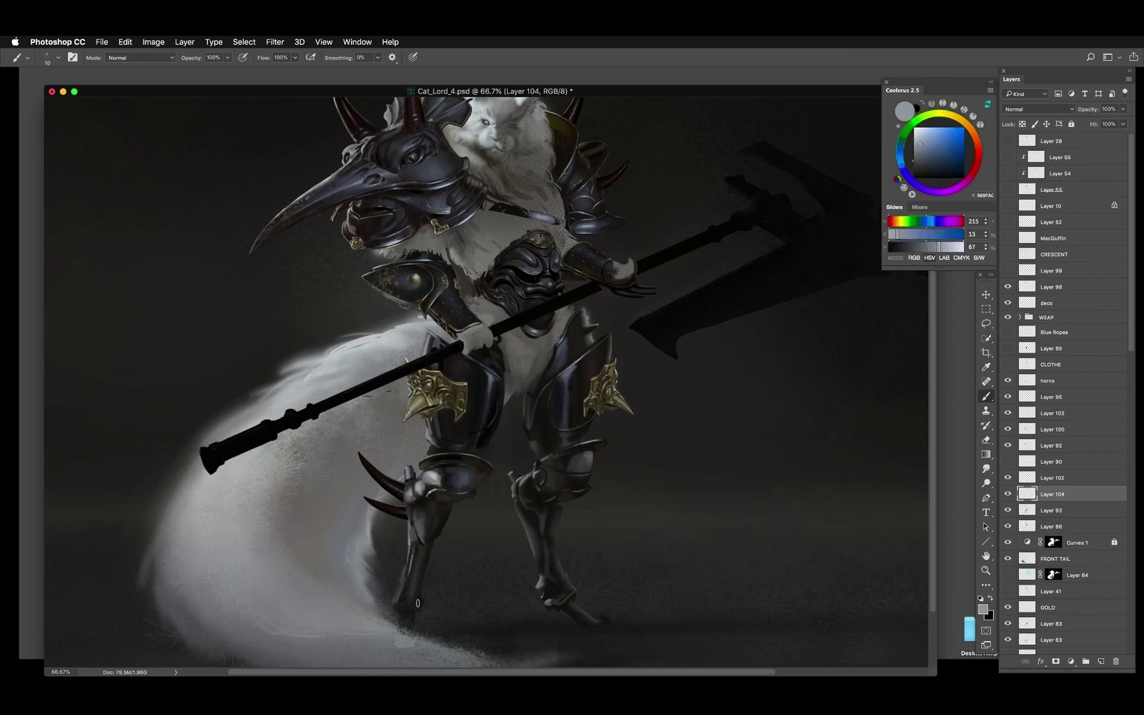
{"action": "left_click", "coordinate": [418, 603], "text": "alt"}
{"action": "key", "text": "bracketright"}
Add blue-grey armour highlights and brown-black shading to the legs at sizes 15–20
{"action": "left_click", "coordinate": [573, 459], "text": "alt"}
{"action": "key", "text": "bracketright"}
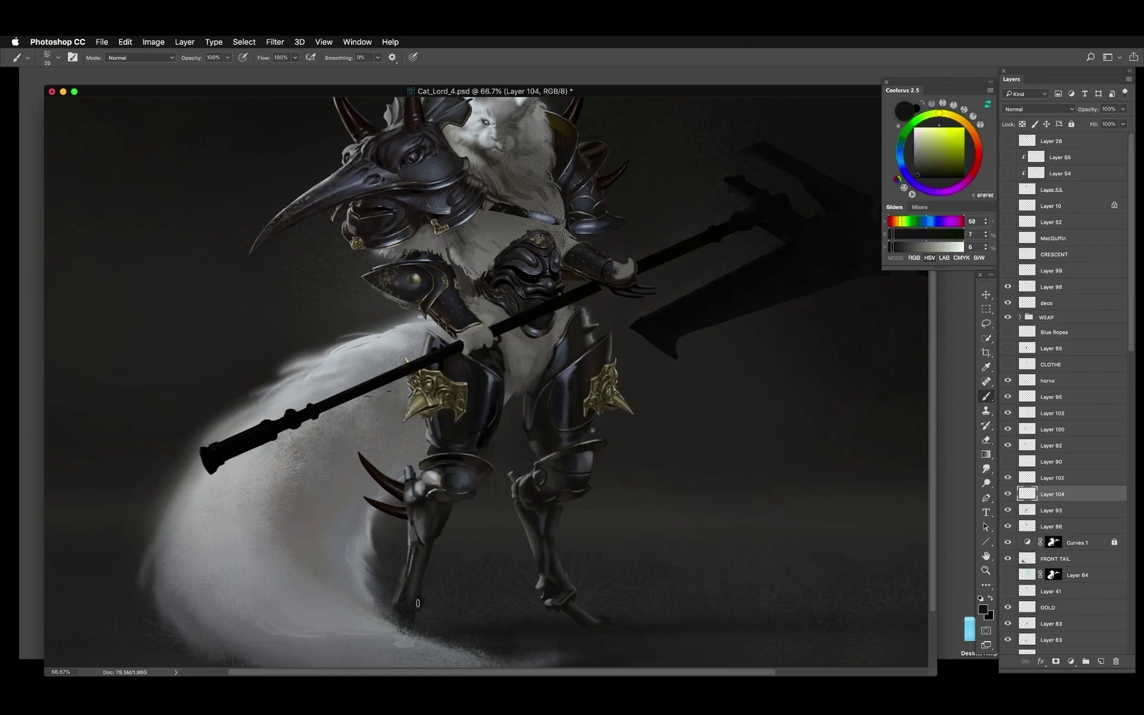
{"action": "left_click", "coordinate": [457, 462], "text": "alt"}
{"action": "left_click", "coordinate": [418, 604], "text": "alt"}
{"action": "key", "text": "bracketleft"}
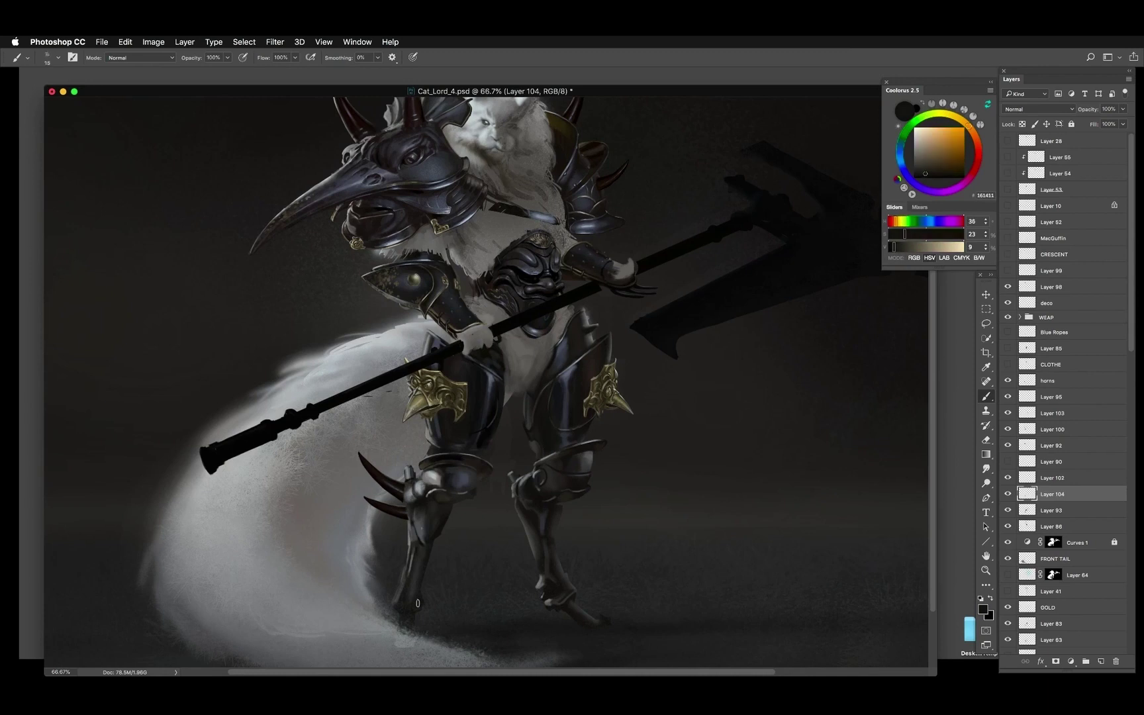
{"action": "left_click", "coordinate": [554, 515], "text": "alt"}
{"action": "key", "text": "bracketright"}
{"action": "left_click", "coordinate": [546, 518], "text": "alt"}
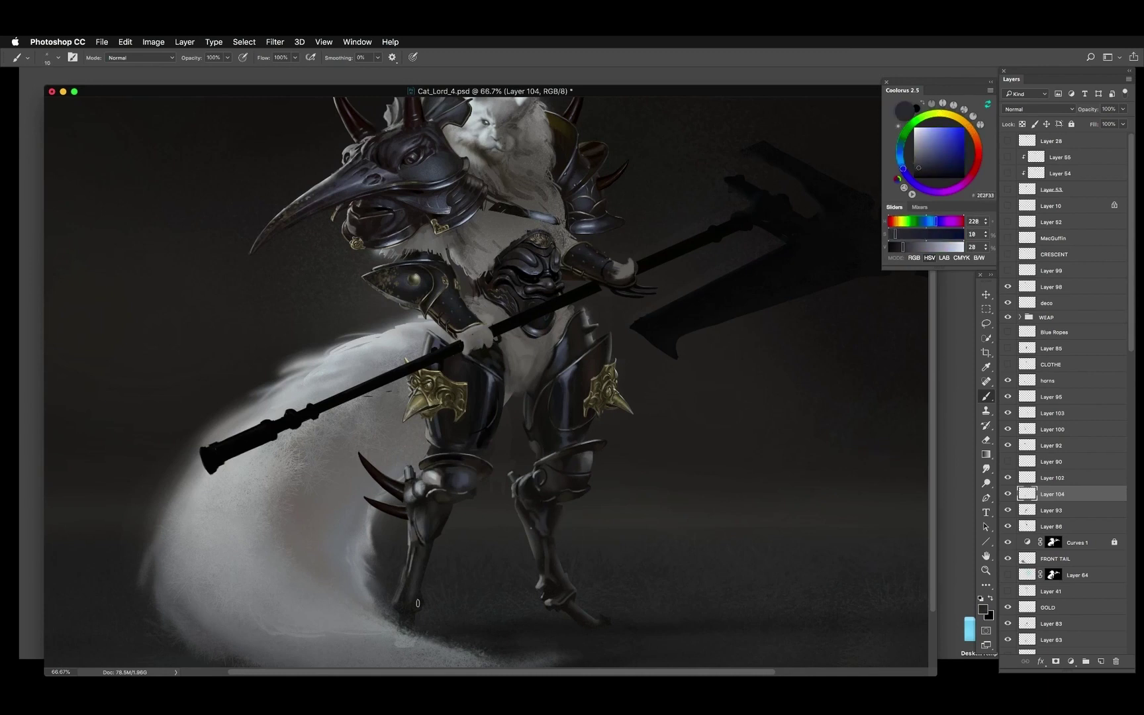
{"action": "left_click", "coordinate": [560, 557], "text": "alt"}
{"action": "key", "text": "bracketright"}
{"action": "left_click", "coordinate": [552, 515], "text": "alt"}
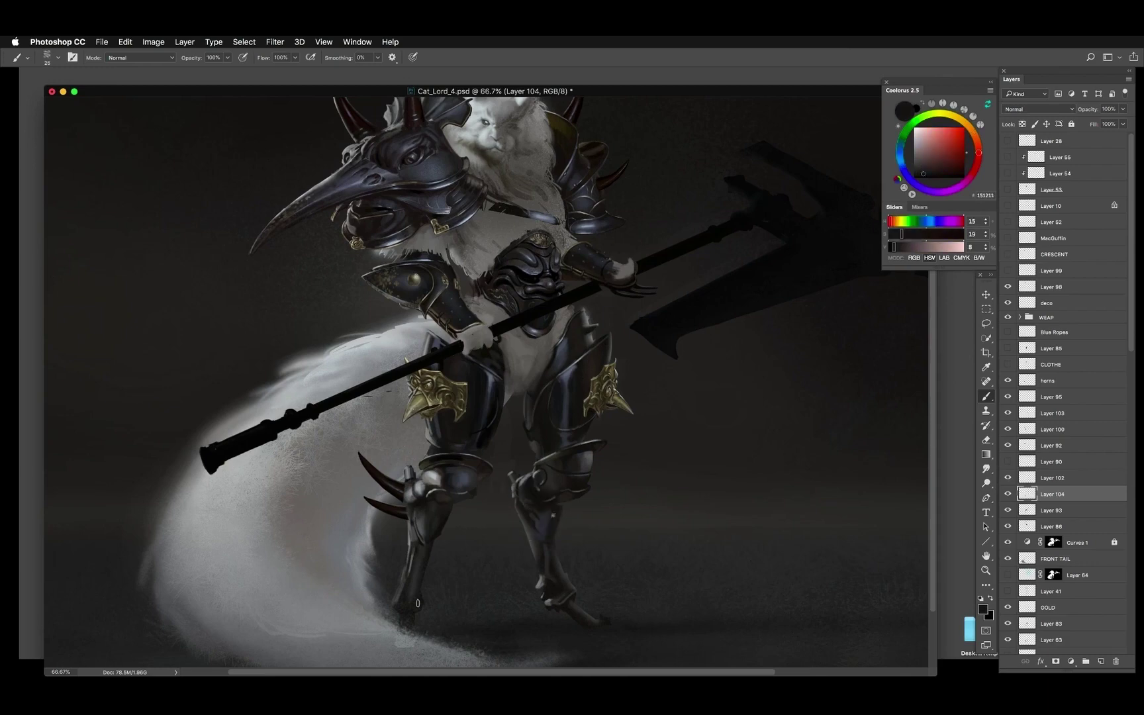
Zoom in on the legs and sample grey and very dark brown tones with brush size 10
{"action": "key", "text": "F7"}
{"action": "scroll", "coordinate": [436, 530], "scroll_direction": "up", "scroll_amount": 2}
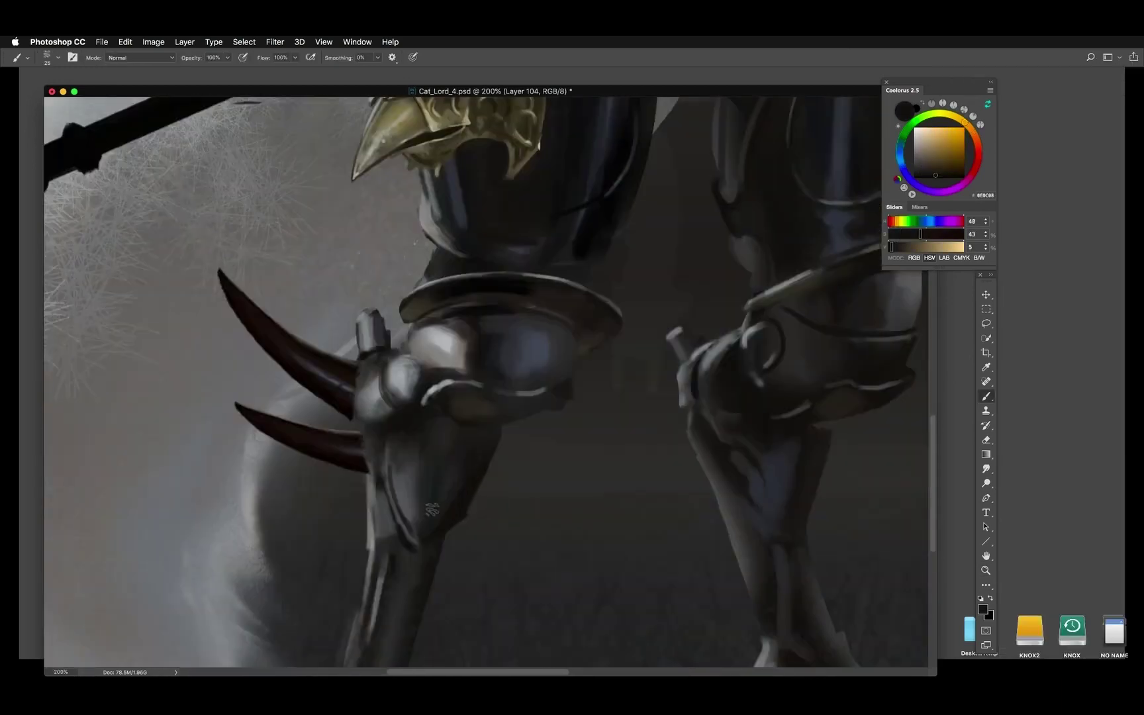
{"action": "left_click", "coordinate": [416, 542], "text": "alt"}
{"action": "left_click", "coordinate": [417, 513], "text": "alt"}
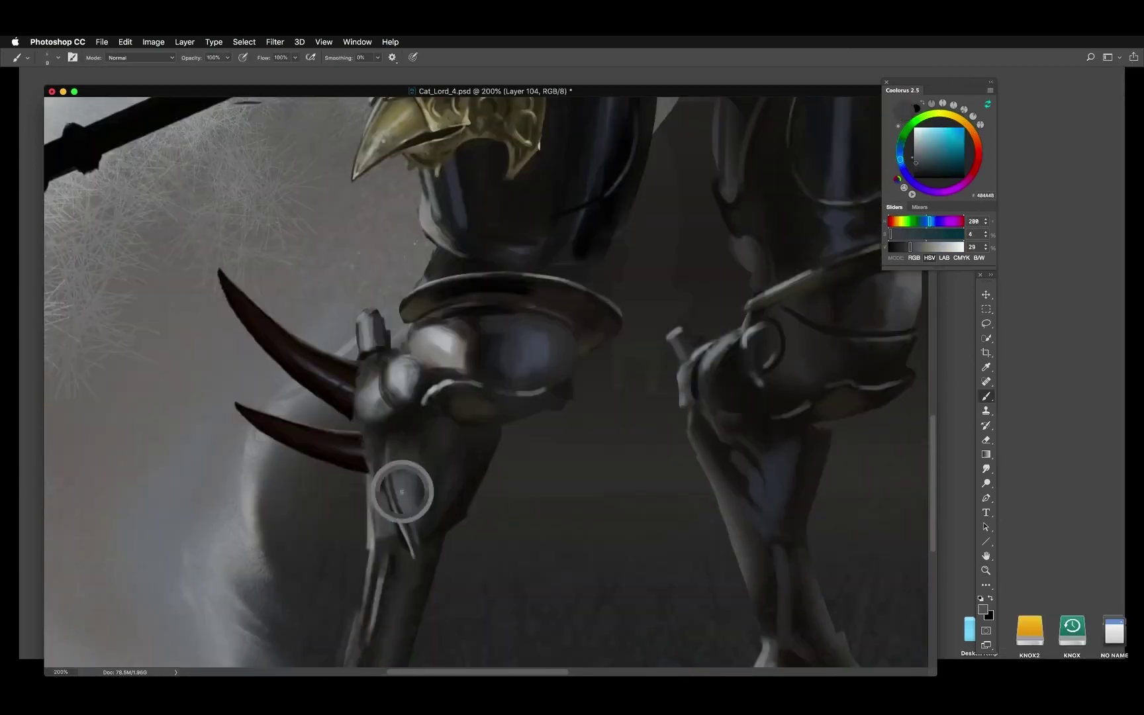
{"action": "left_click", "coordinate": [443, 534], "text": "alt"}
{"action": "key", "text": "bracketright"}
{"action": "scroll", "coordinate": [477, 439], "scroll_direction": "down", "scroll_amount": 2}
{"action": "scroll", "coordinate": [396, 643], "scroll_direction": "down", "scroll_amount": 2}
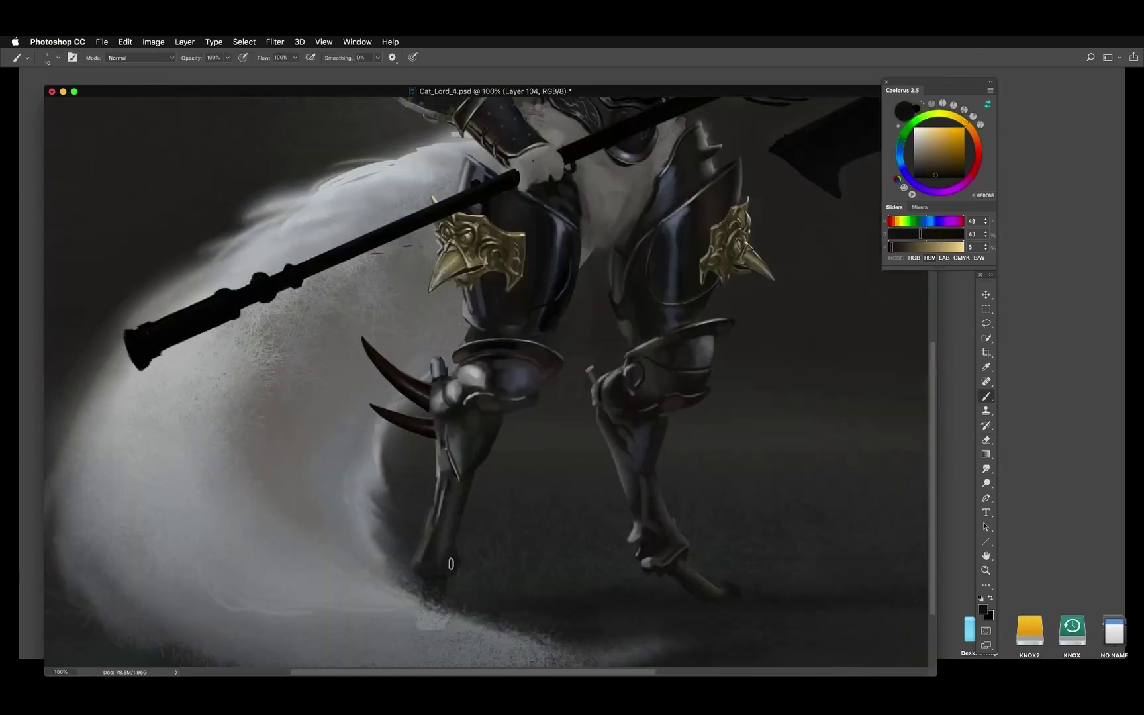
Sample dark brown, grey, near-black and olive tones from the right knee and legs at brush size 15
{"action": "left_click", "coordinate": [656, 412], "text": "alt"}
{"action": "left_click", "coordinate": [638, 533], "text": "alt"}
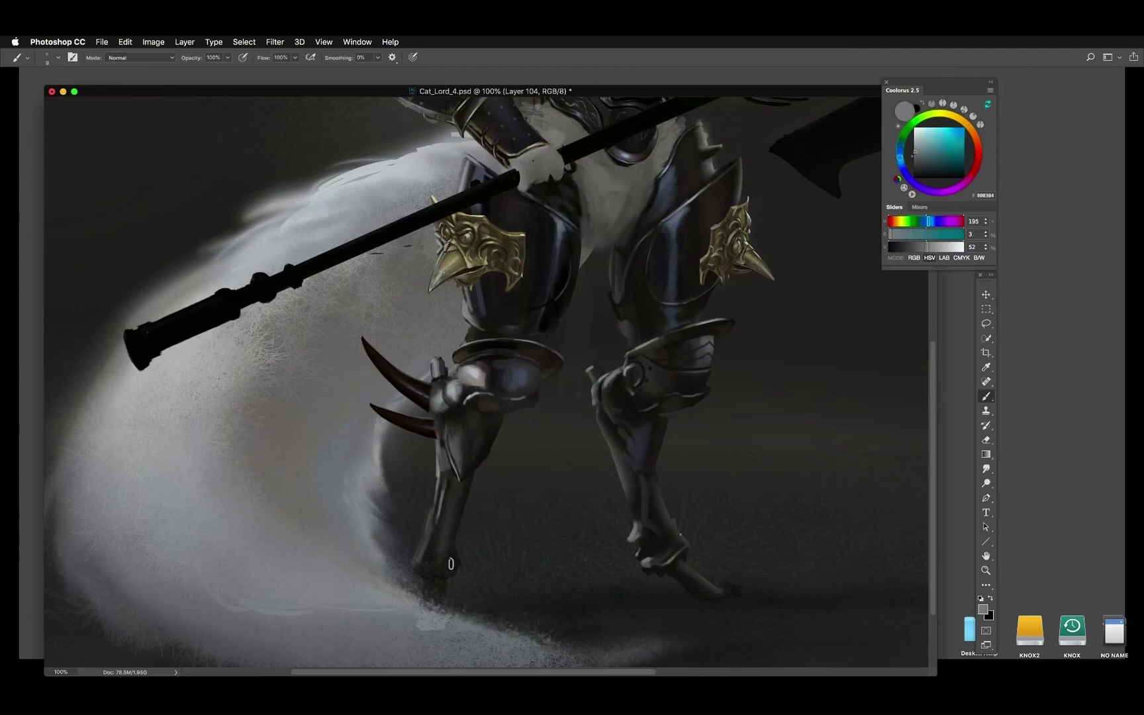
{"action": "left_click", "coordinate": [476, 418], "text": "alt"}
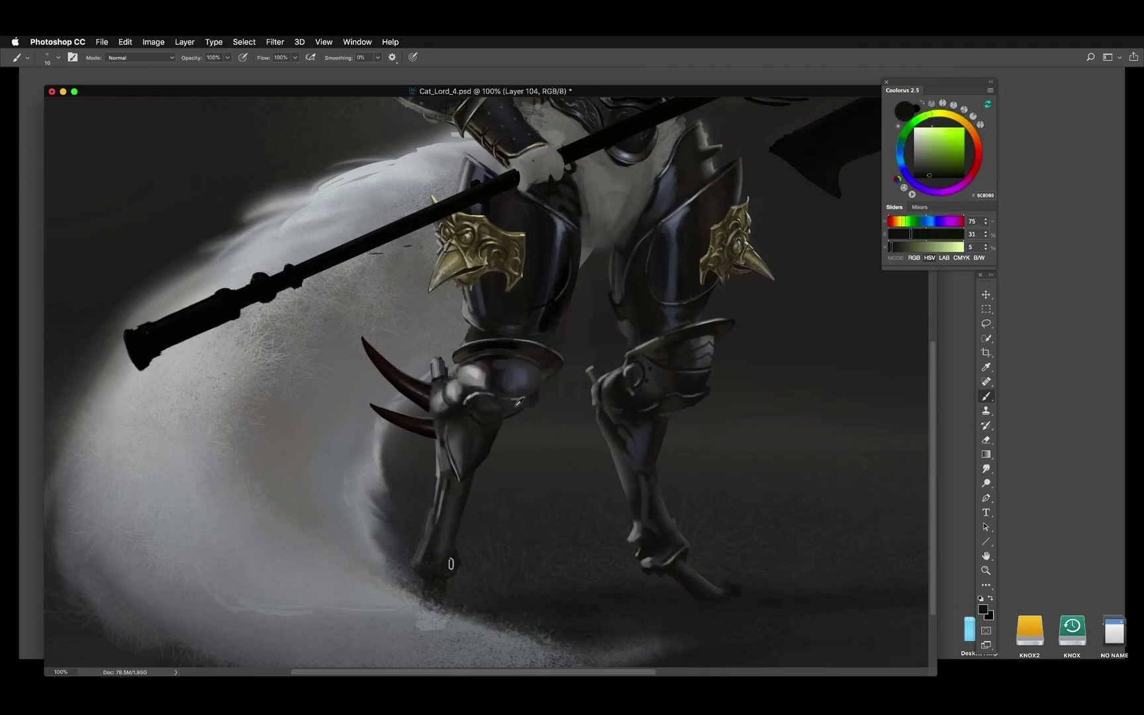
{"action": "key", "text": "bracketright"}
{"action": "key", "text": "bracketright"}
{"action": "left_click", "coordinate": [475, 400], "text": "alt"}
{"action": "left_click", "coordinate": [511, 398], "text": "alt"}
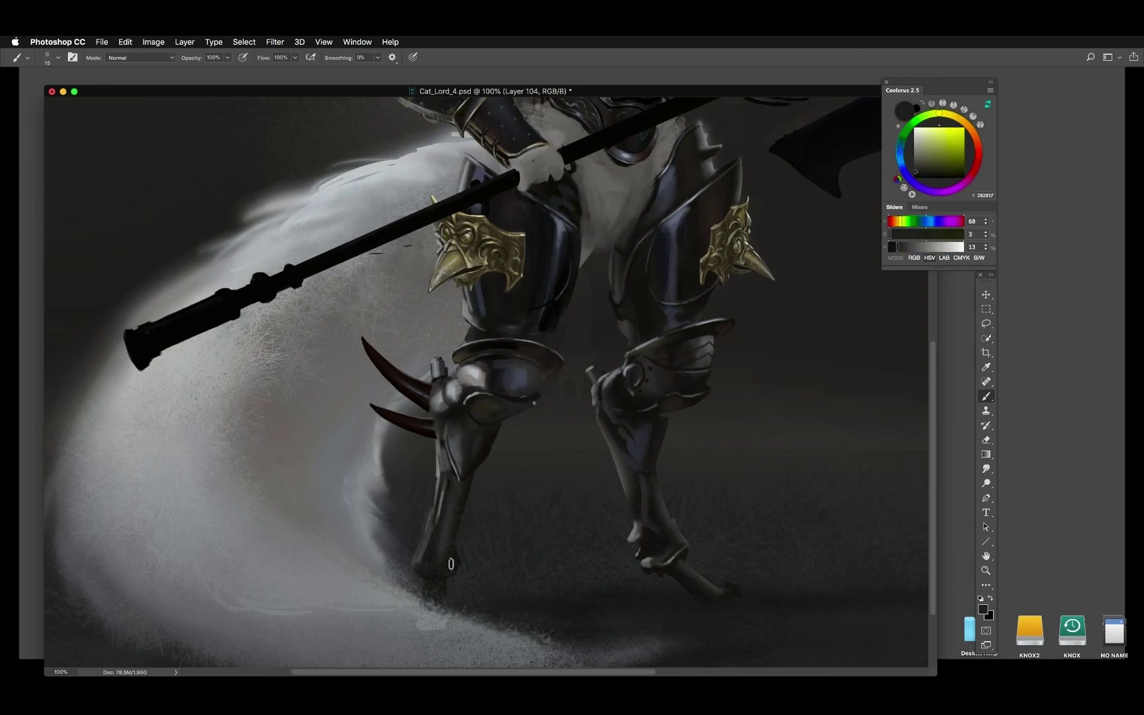
{"action": "left_click", "coordinate": [697, 395], "text": "alt"}
Return to the Brush and sample dark brown and near-black tones from the knee
{"action": "key", "text": "e"}
{"action": "key", "text": "b"}
{"action": "left_click", "coordinate": [705, 356], "text": "alt"}
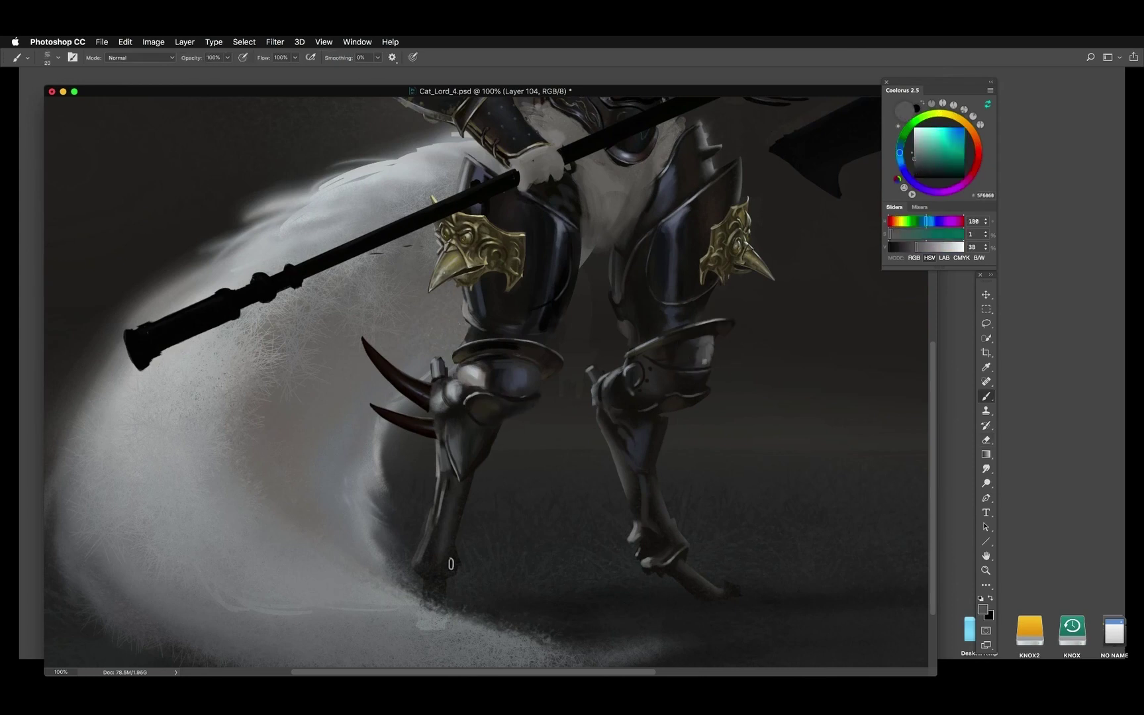
{"action": "left_click", "coordinate": [498, 355], "text": "alt"}
{"action": "left_click", "coordinate": [502, 358], "text": "alt"}
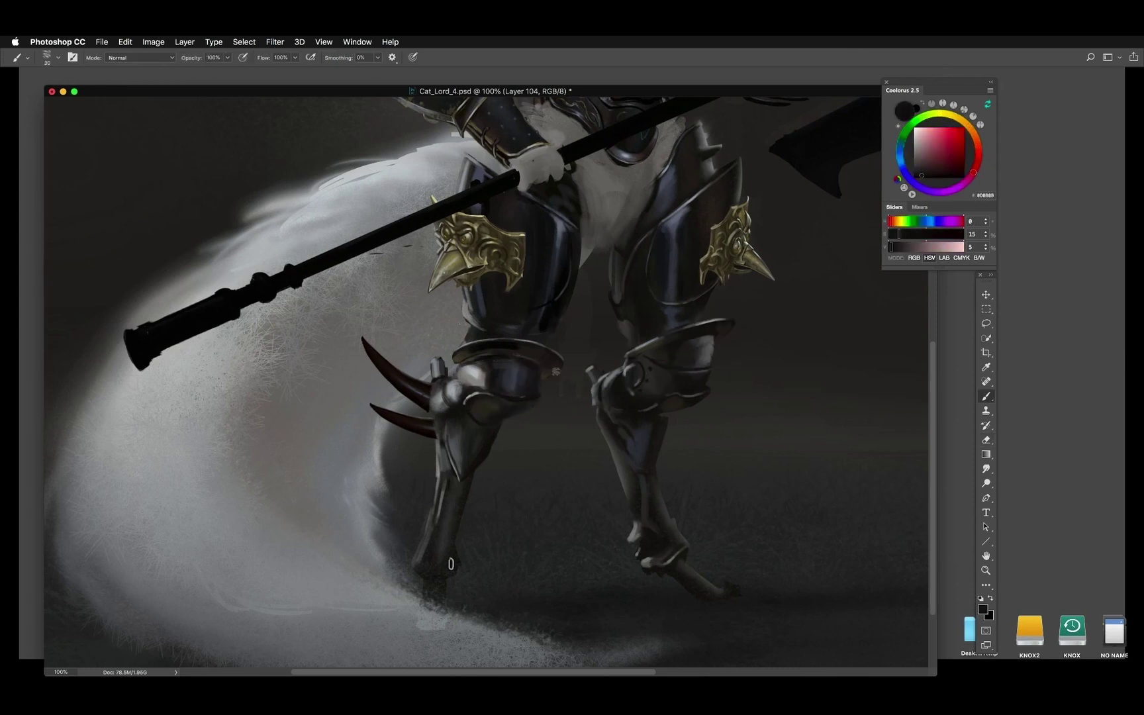
{"action": "left_click", "coordinate": [523, 380], "text": "alt"}
{"action": "left_click", "coordinate": [535, 371], "text": "alt"}
{"action": "key", "text": "z"}
{"action": "scroll", "coordinate": [540, 362], "scroll_direction": "up", "scroll_amount": 3}
{"action": "key", "text": "b"}
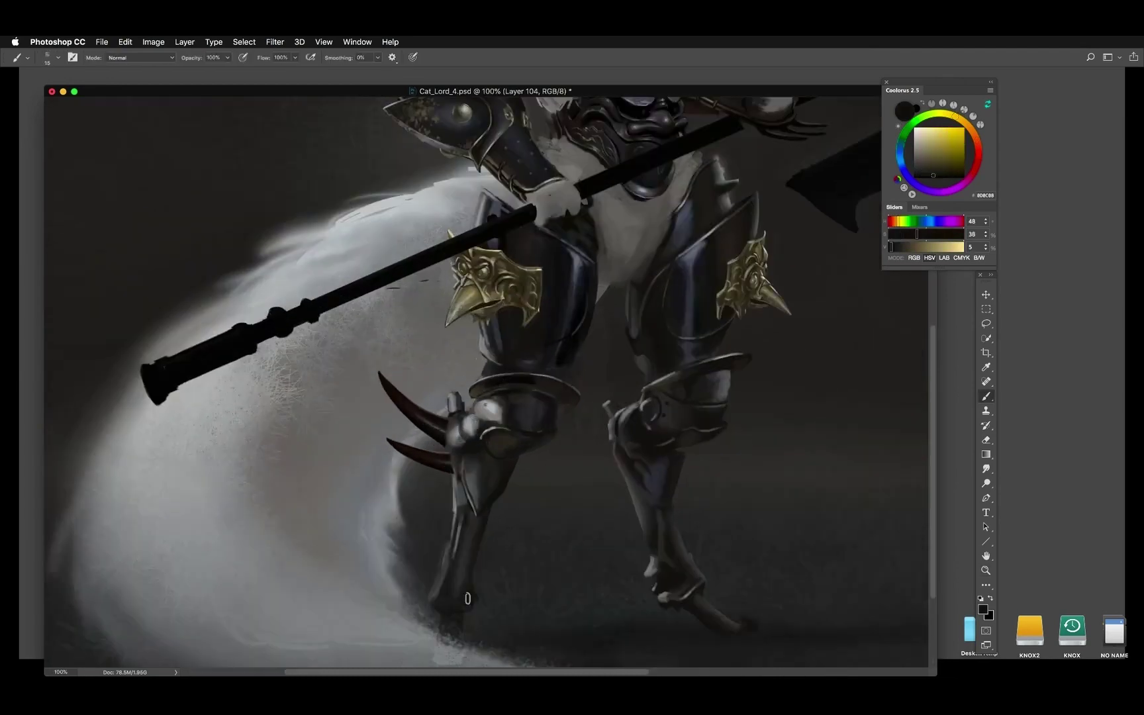
Paint small light and dark strokes on the knee armour at brush size 20
{"action": "left_click", "coordinate": [480, 412], "text": "alt"}
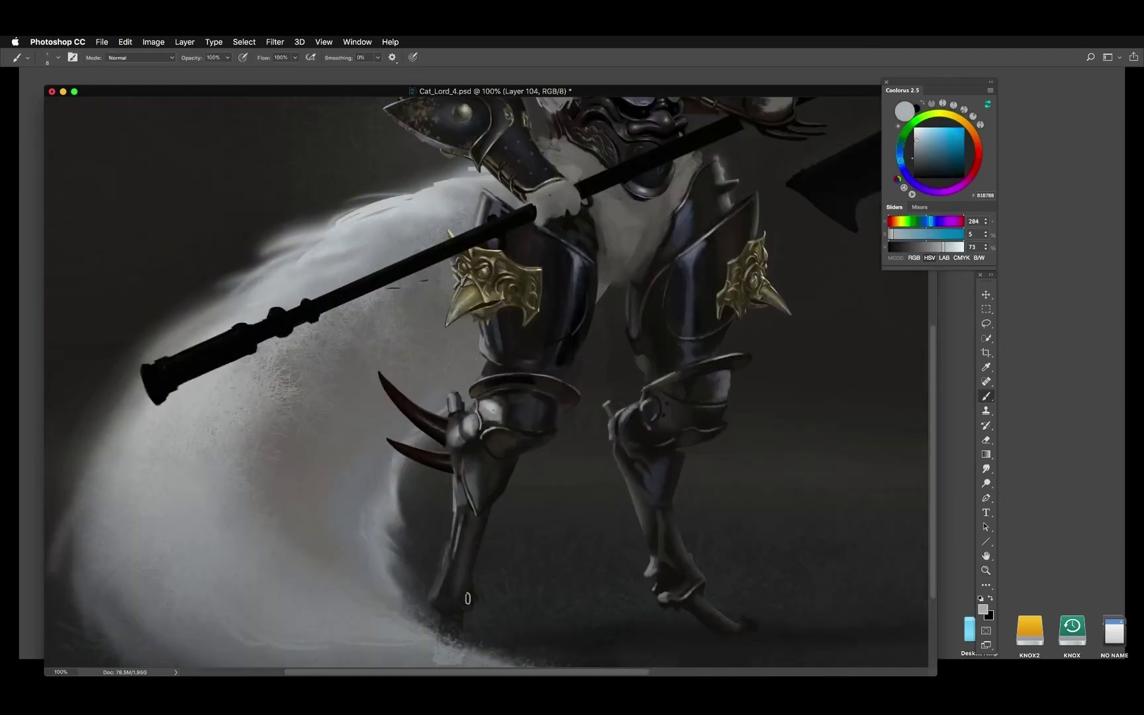
{"action": "key", "text": "bracketright"}
{"action": "key", "text": "bracketright"}
{"action": "key", "text": "bracketright"}
{"action": "key", "text": "bracketright"}
{"action": "left_click", "coordinate": [503, 416], "text": "alt"}
{"action": "left_click", "coordinate": [497, 417], "text": "alt"}
{"action": "mouse_move", "coordinate": [490, 404]}
{"action": "left_mouse_down"}
{"action": "mouse_move", "coordinate": [487, 420]}
{"action": "mouse_move", "coordinate": [511, 423]}
{"action": "left_mouse_up"}
{"action": "left_click", "coordinate": [503, 424], "text": "alt"}
{"action": "left_click", "coordinate": [511, 423], "text": "alt"}
Sample very dark, light grey and near-black shadow tones while shrinking the brush from 10 to 7
{"action": "key", "text": "bracketleft"}
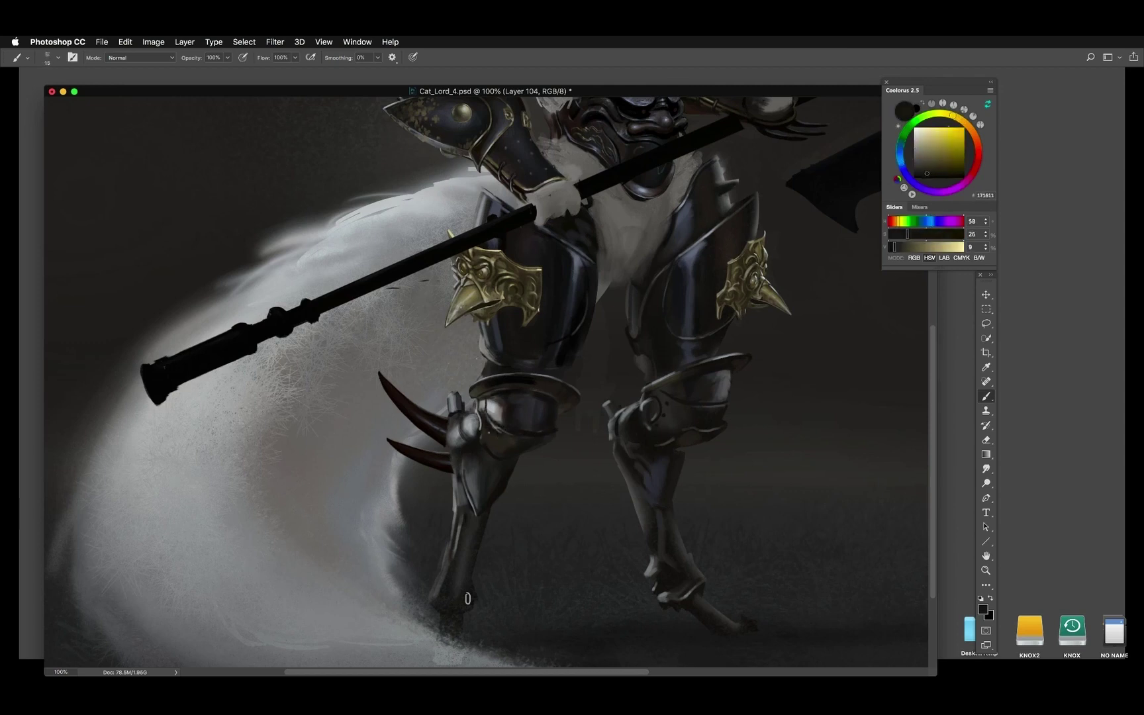
{"action": "left_click", "coordinate": [478, 421], "text": "alt"}
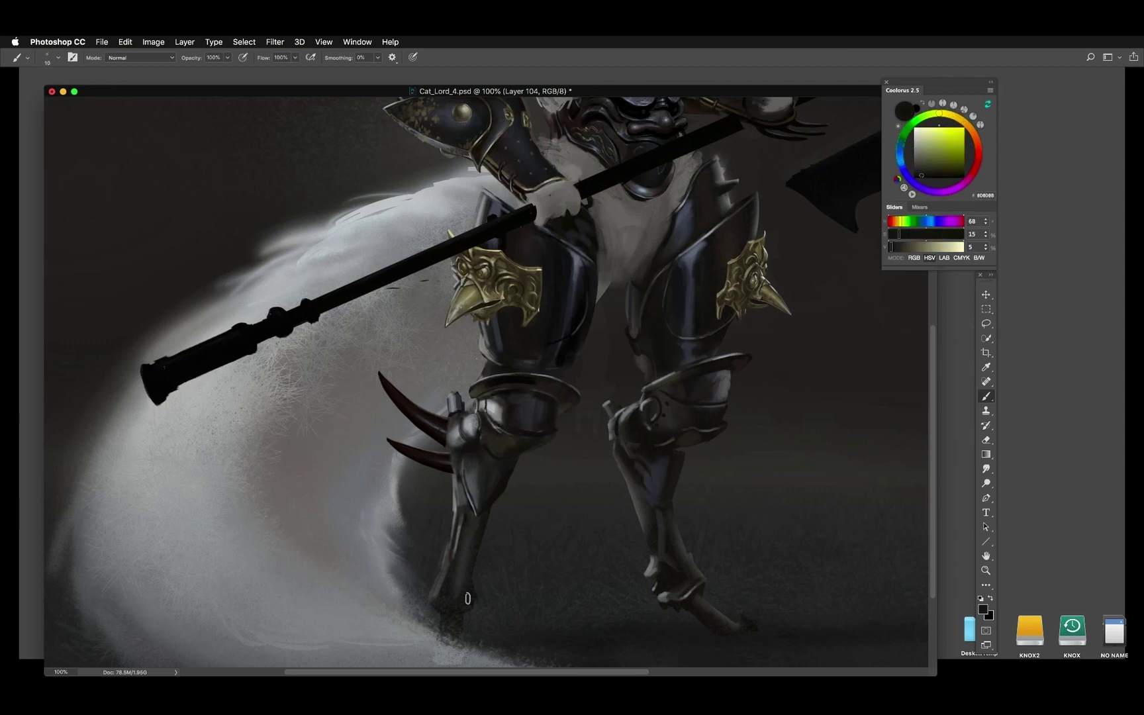
{"action": "left_click", "coordinate": [469, 425], "text": "alt"}
{"action": "left_click", "coordinate": [470, 425], "text": "alt"}
{"action": "key", "text": "bracketleft"}
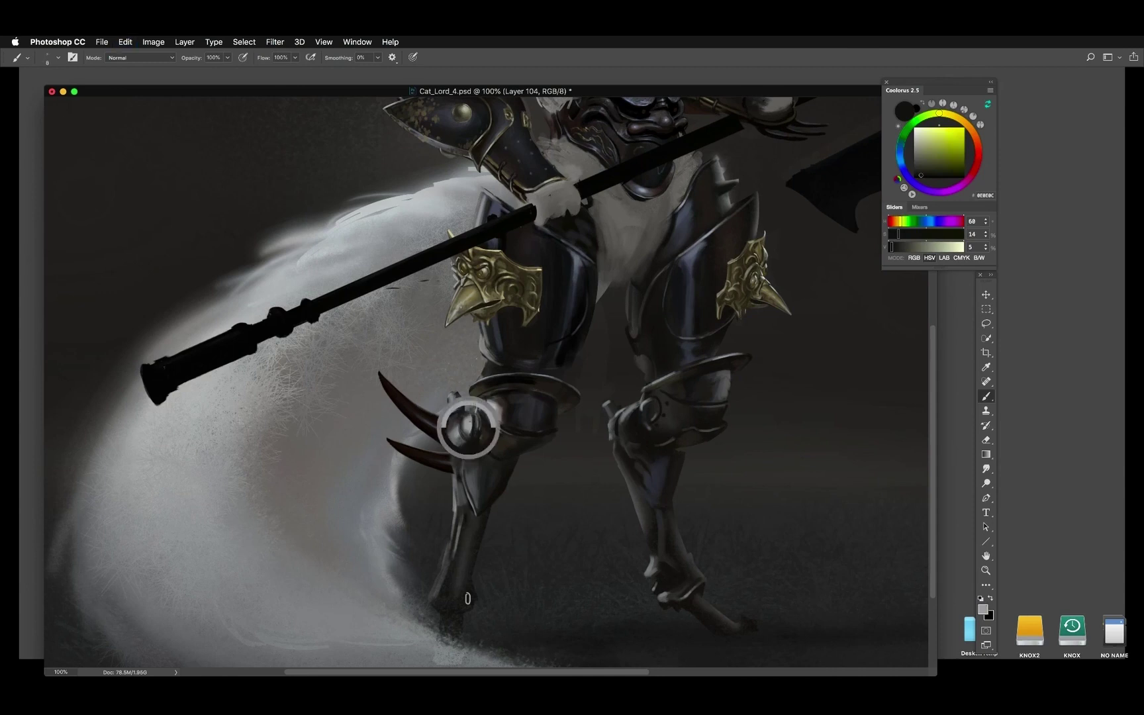
{"action": "left_click", "coordinate": [468, 429], "text": "alt"}
{"action": "left_click", "coordinate": [468, 599], "text": "alt"}
{"action": "key", "text": "bracketleft"}
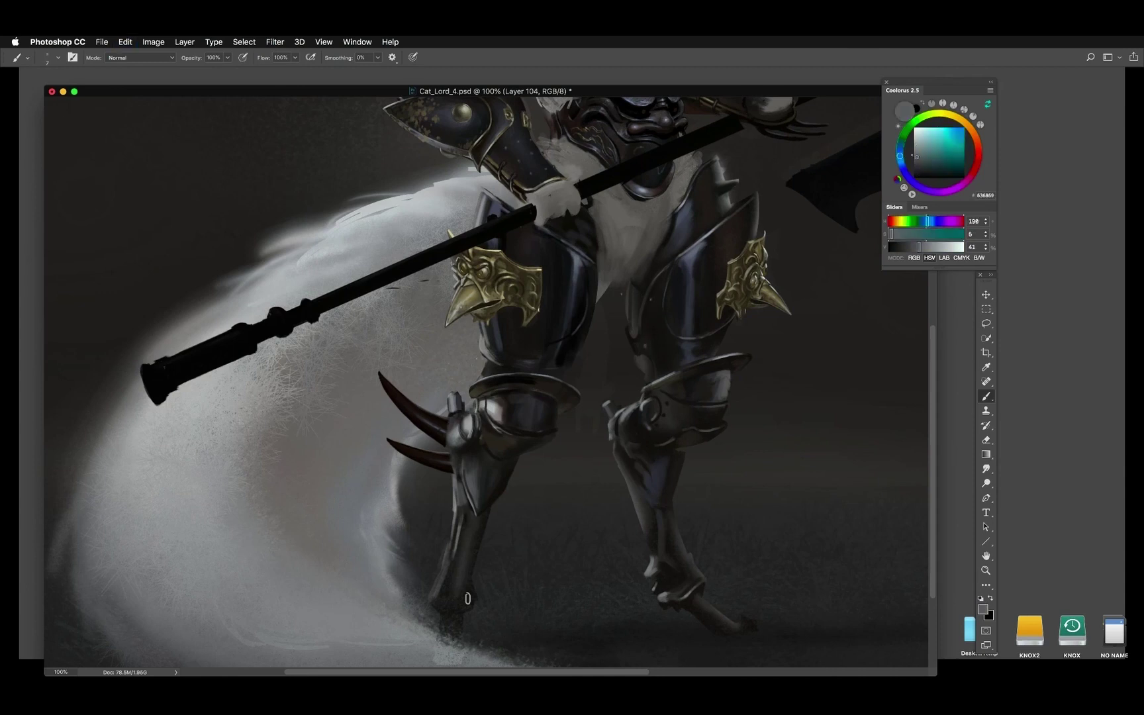
{"action": "left_click", "coordinate": [467, 598], "text": "alt"}
{"action": "key", "text": "bracketleft"}
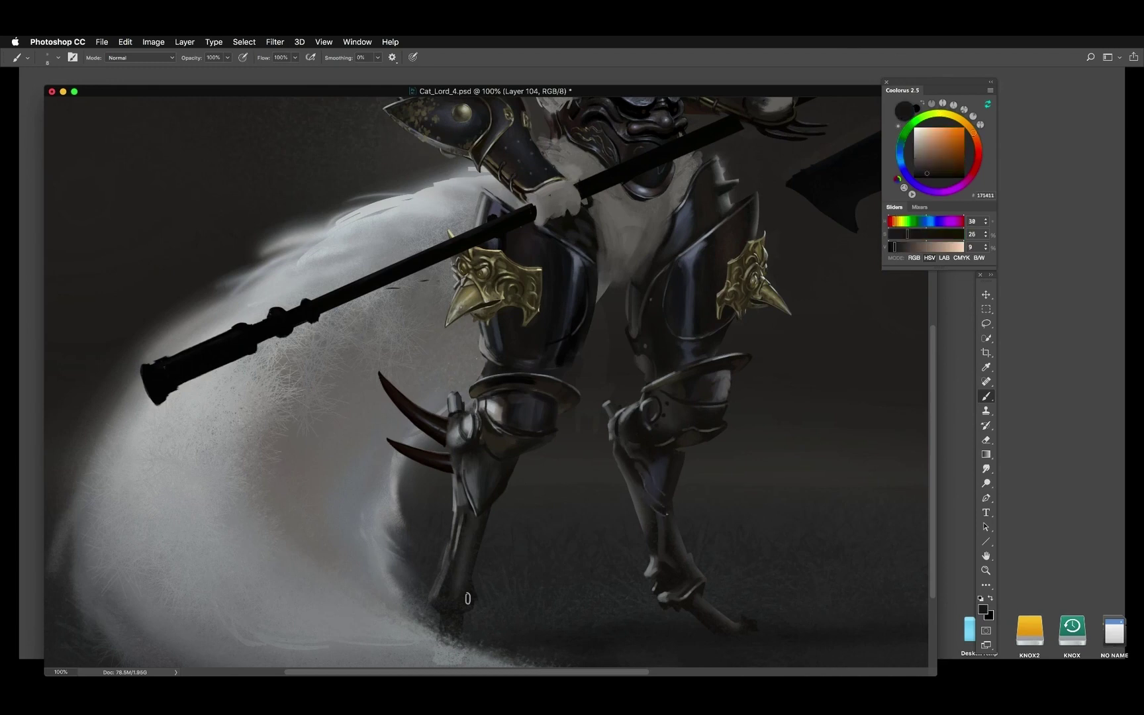
{"action": "left_click", "coordinate": [468, 599], "text": "alt"}
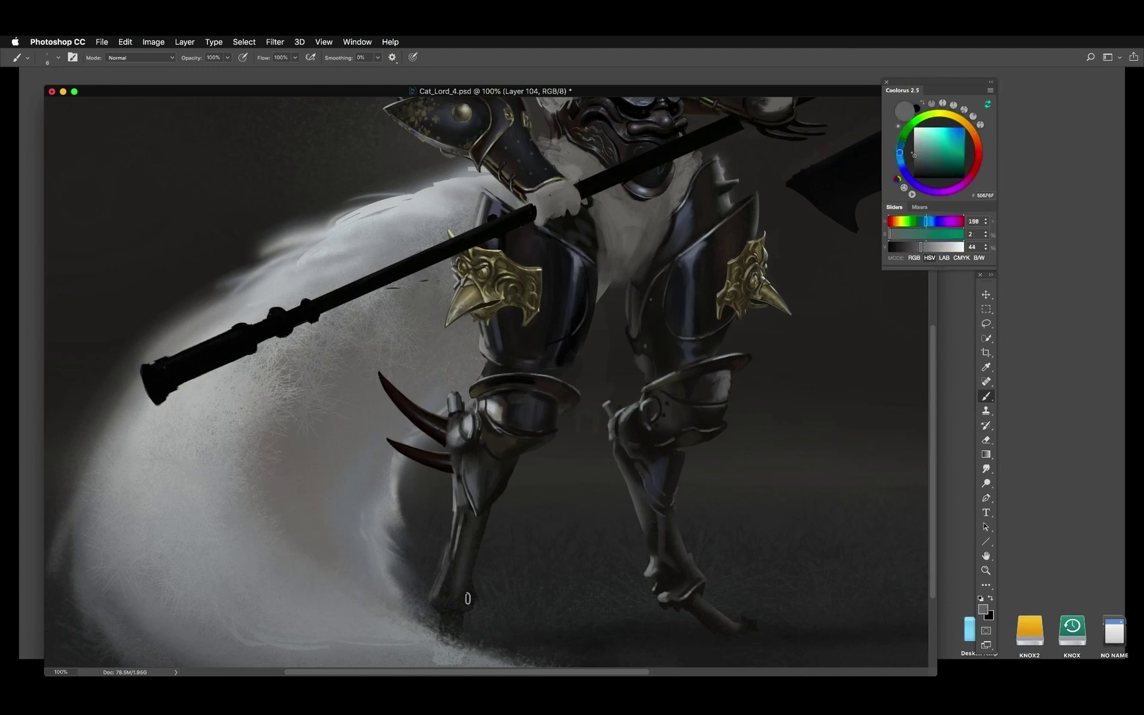
{"action": "left_click", "coordinate": [467, 599], "text": "alt"}
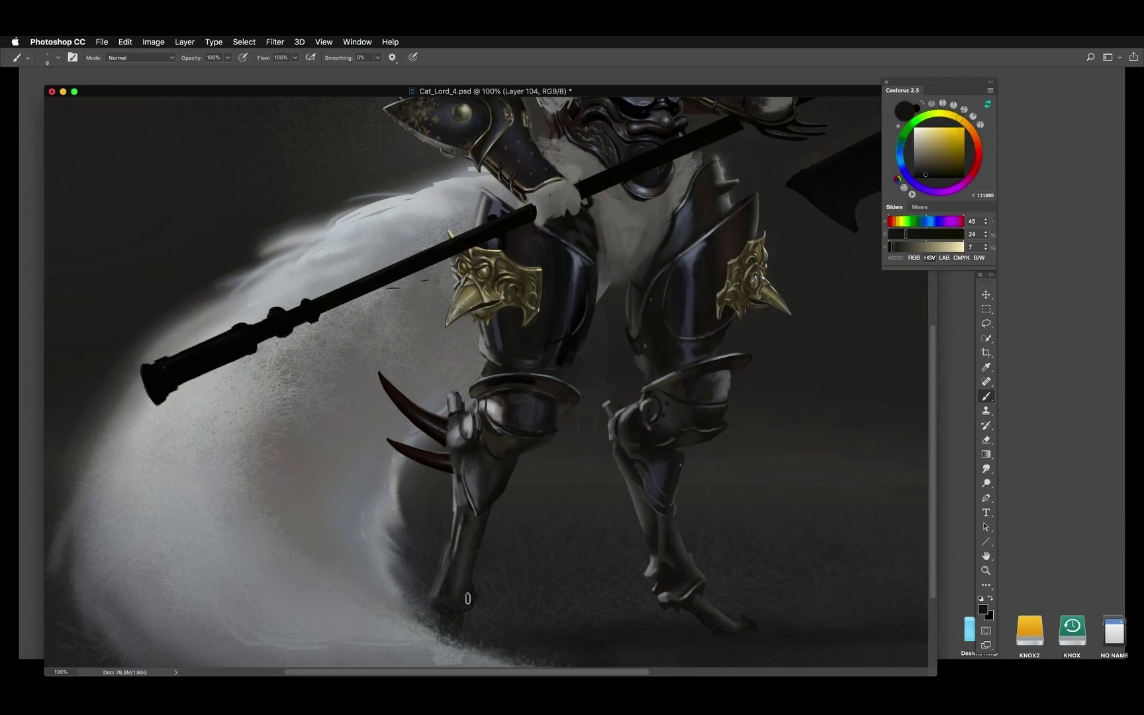
Keep Layer 104 active, hide the panels, go full screen and show only the Layers panel
{"action": "key", "text": "e"}
{"action": "left_click", "coordinate": [687, 459], "text": "alt"}
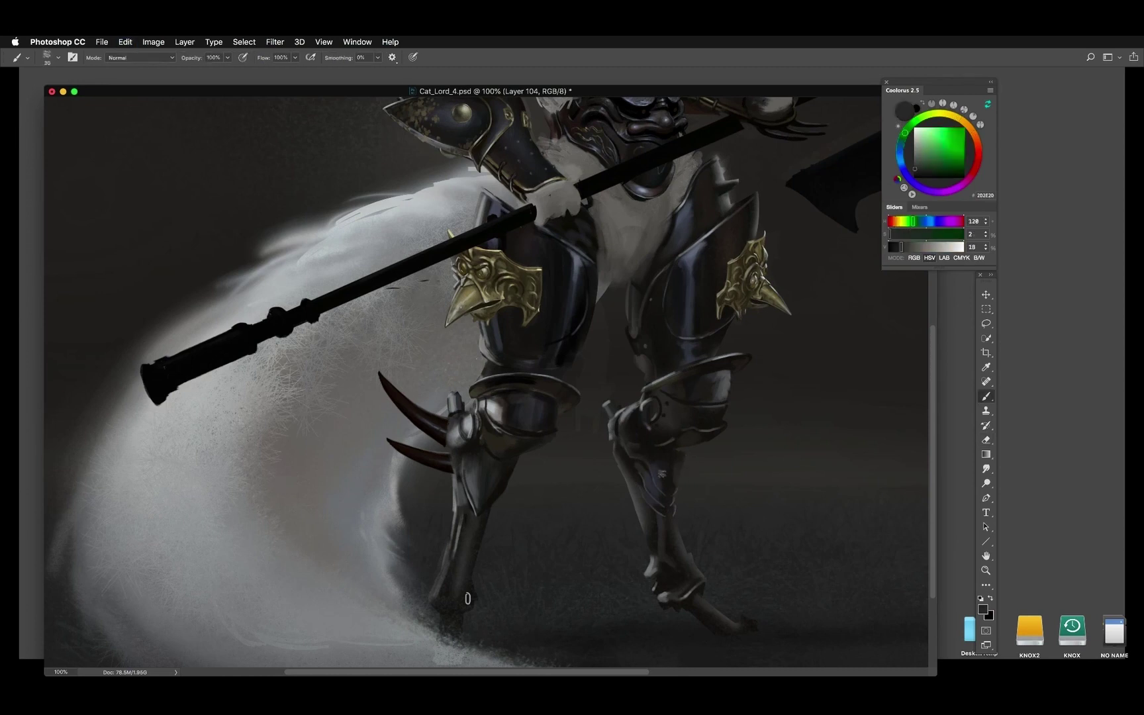
{"action": "key", "text": "Tab"}
{"action": "left_click", "coordinate": [679, 464], "text": "alt"}
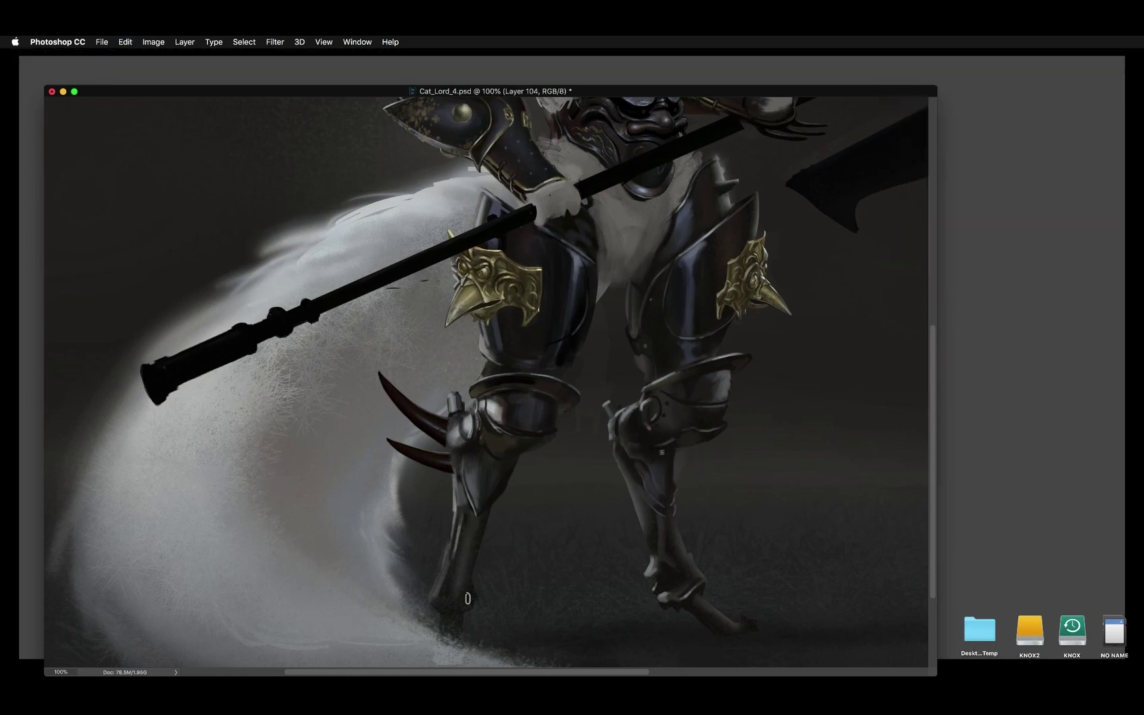
{"action": "key", "text": "f"}
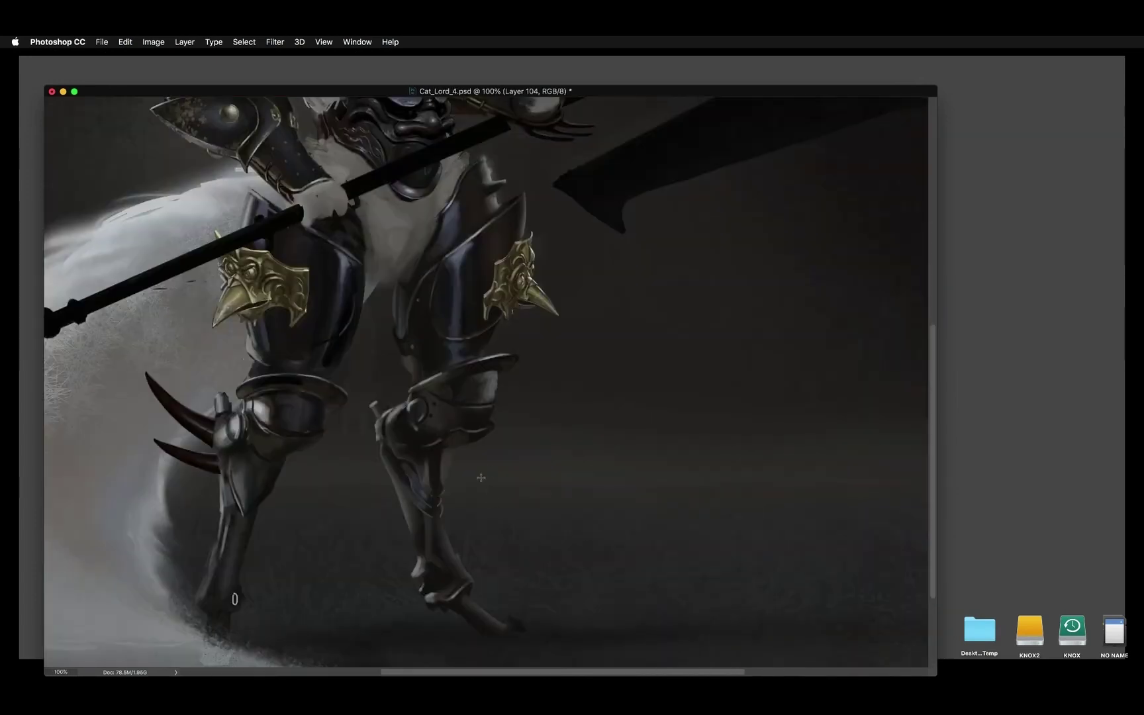
{"action": "key", "text": "F7"}
{"action": "left_click_drag", "start_coordinate": [676, 489], "coordinate": [710, 497]}
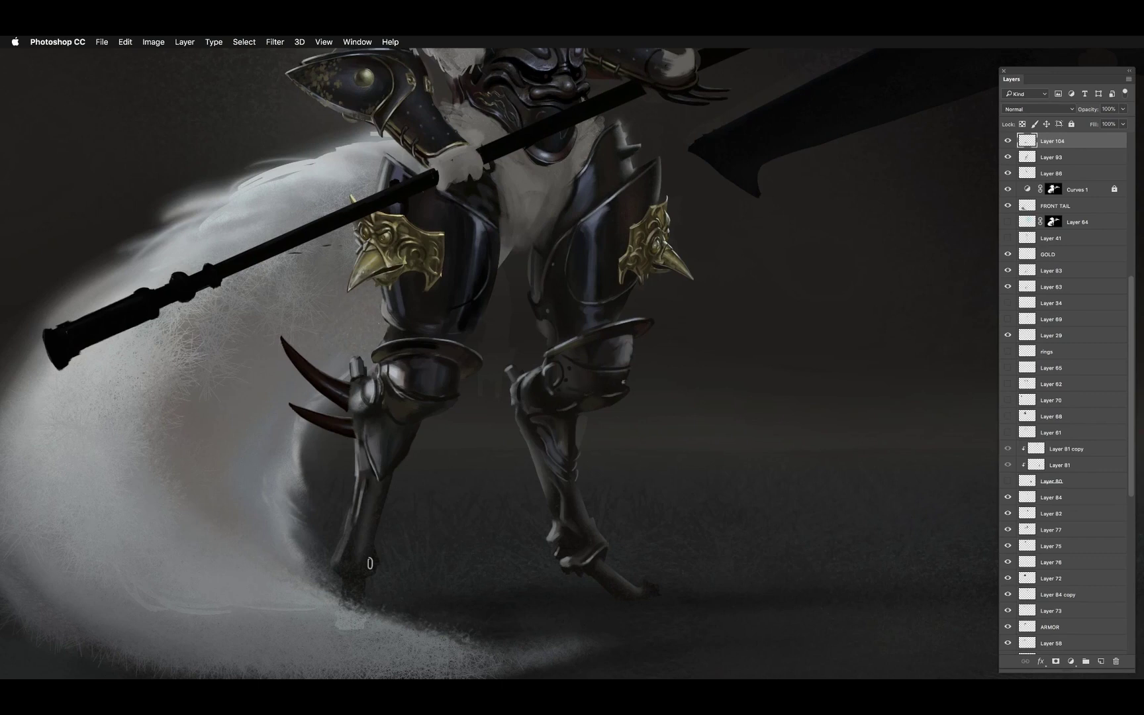
Undo the last edit, centre and rotate the view on the legs, and check Layers 63 and 58
{"action": "key", "text": "super+z"}
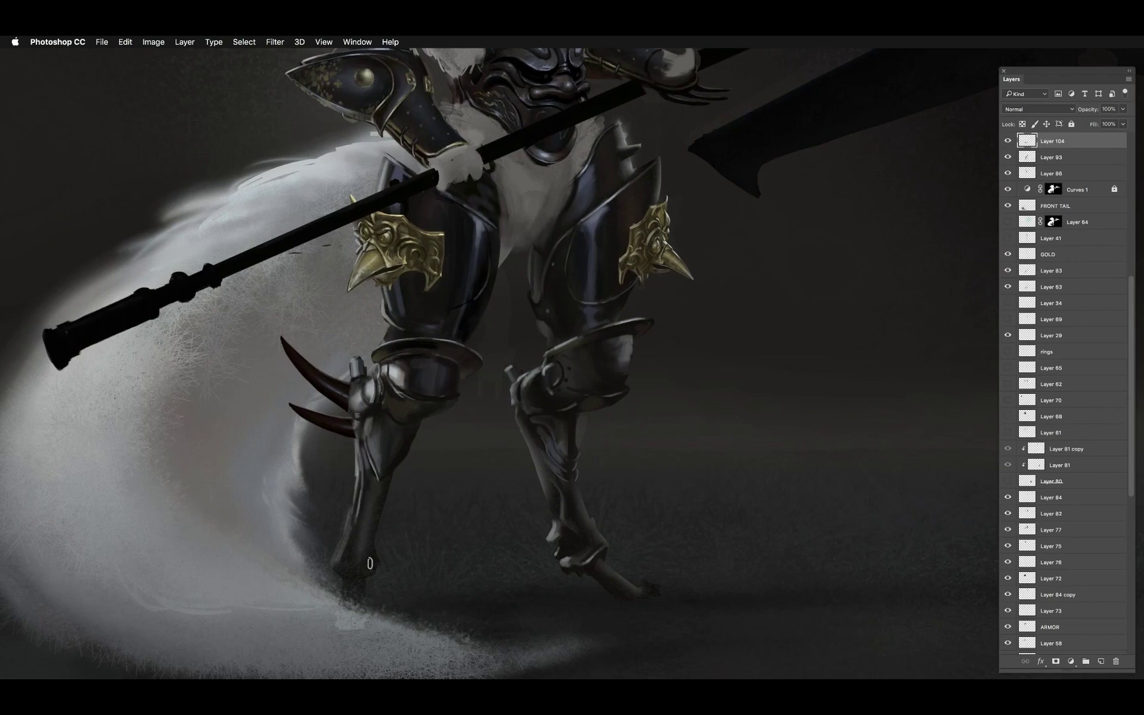
{"action": "left_click_drag", "start_coordinate": [370, 564], "coordinate": [455, 566]}
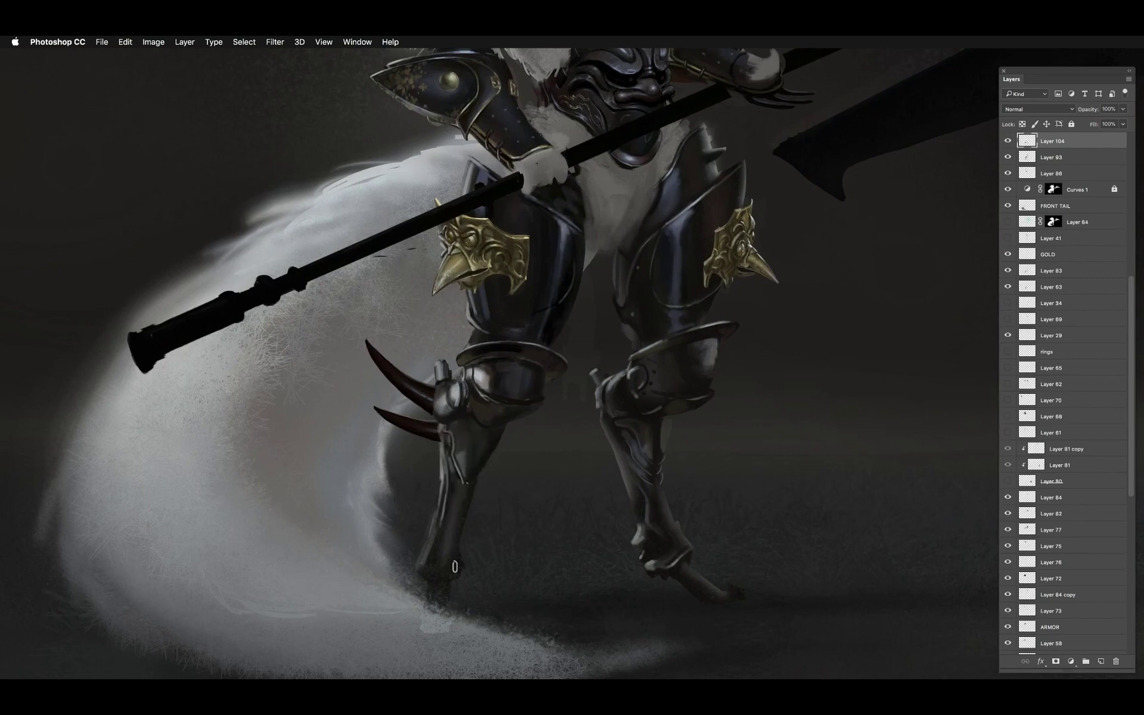
{"action": "mouse_move", "coordinate": [498, 445]}
{"action": "left_mouse_down"}
{"action": "mouse_move", "coordinate": [488, 448]}
{"action": "mouse_move", "coordinate": [509, 442]}
{"action": "left_mouse_up"}
{"action": "left_click", "coordinate": [506, 432], "text": "ctrl"}
{"action": "left_click", "coordinate": [506, 435], "text": "ctrl"}
{"action": "left_click", "coordinate": [502, 429], "text": "ctrl"}
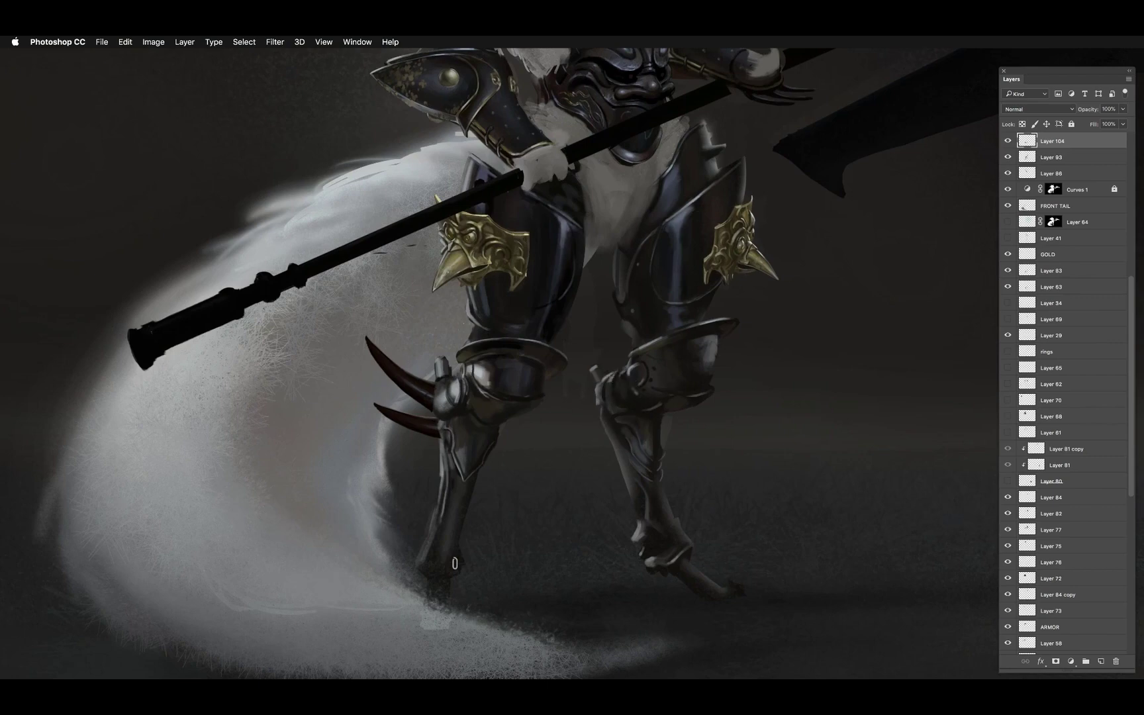
Fit the whole painting on screen and flip the canvas horizontally
{"action": "left_click_drag", "start_coordinate": [455, 564], "coordinate": [408, 618]}
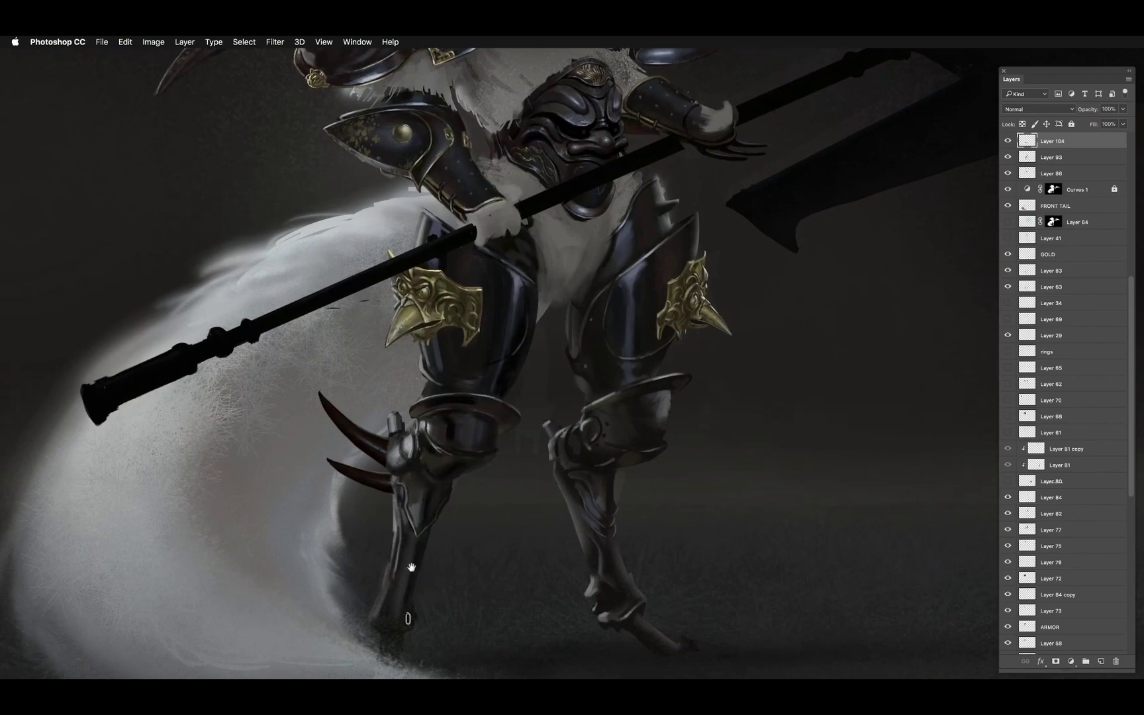
{"action": "left_click_drag", "start_coordinate": [408, 618], "coordinate": [433, 581]}
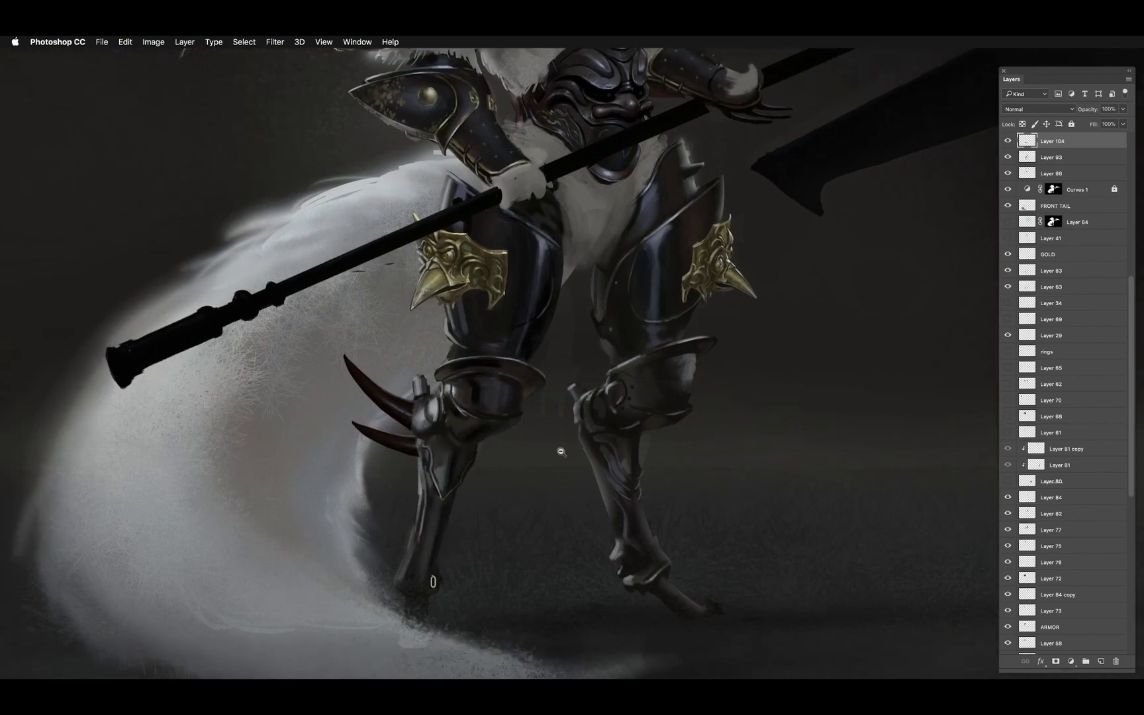
{"action": "key", "text": "super+0"}
{"action": "key", "text": "super+shift+h"}
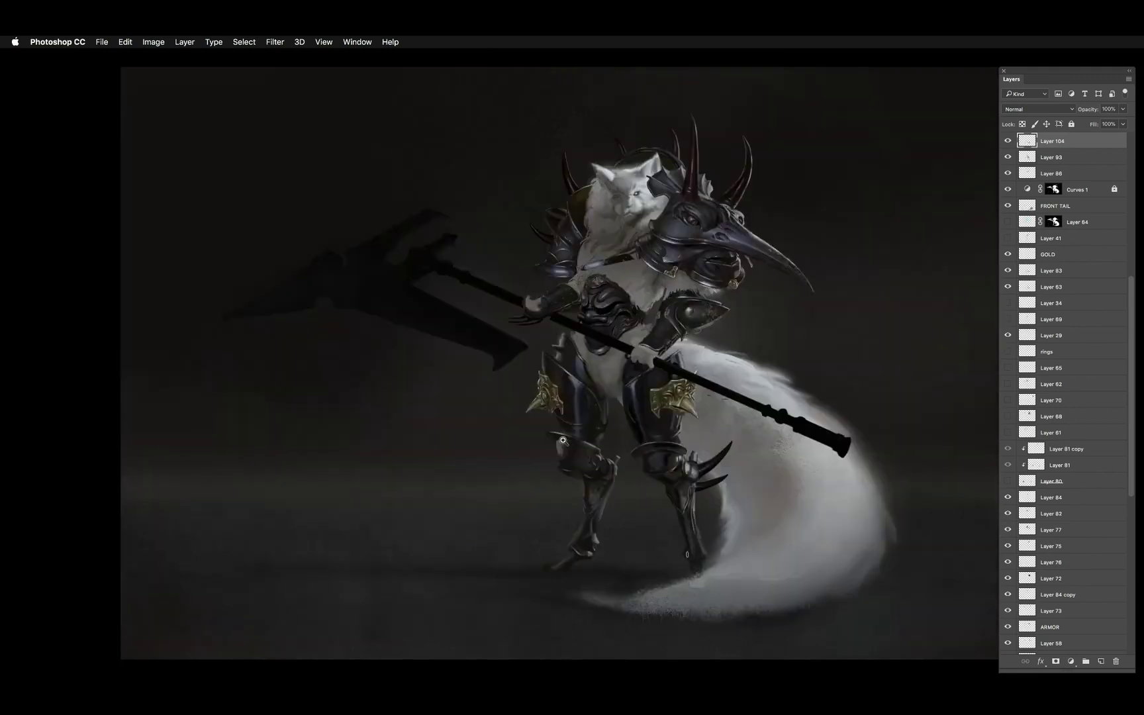
Zoom onto the shin and darken its armour with dark strokes on Layer 104
{"action": "scroll", "coordinate": [635, 457], "scroll_direction": "up", "scroll_amount": 1}
{"action": "scroll", "coordinate": [635, 457], "scroll_direction": "up", "scroll_amount": 1}
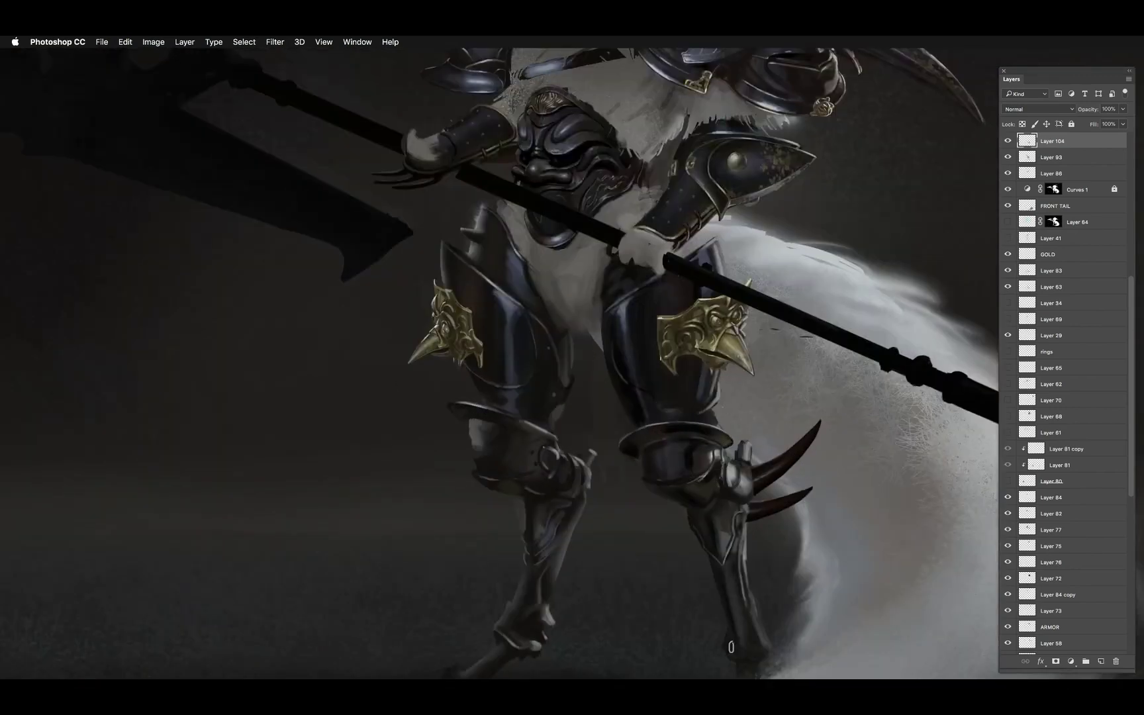
{"action": "scroll", "coordinate": [555, 413], "scroll_direction": "down", "scroll_amount": 2}
{"action": "scroll", "coordinate": [555, 414], "scroll_direction": "right", "scroll_amount": 1}
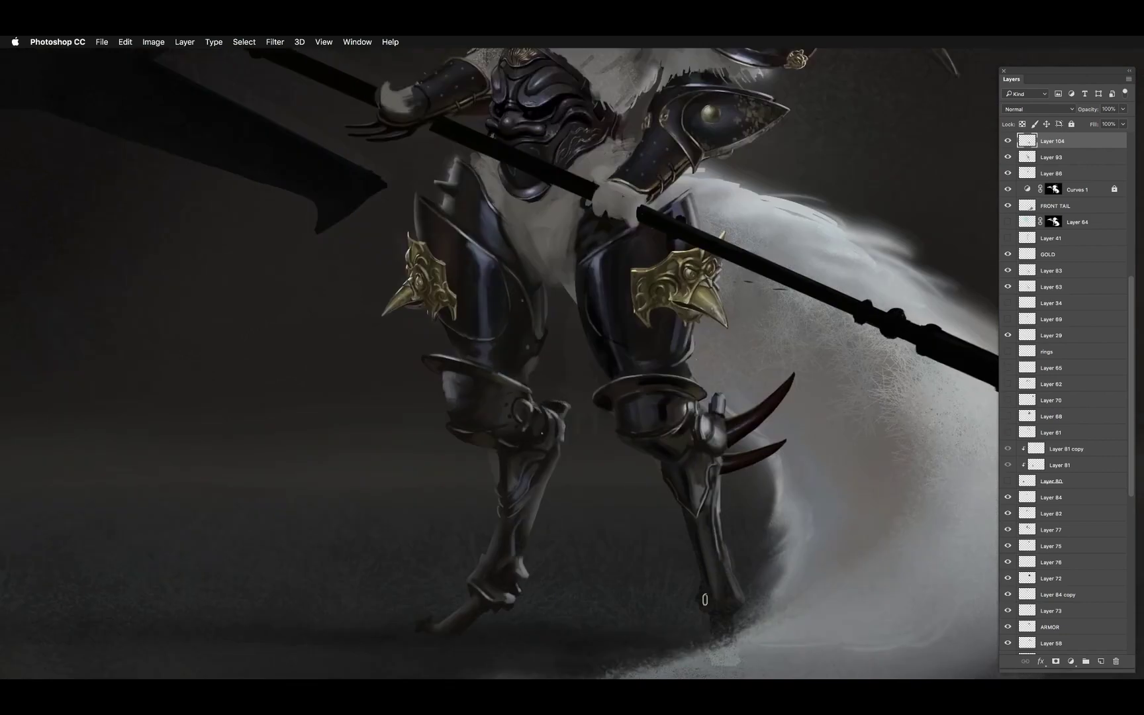
{"action": "mouse_move", "coordinate": [537, 504]}
{"action": "left_mouse_down"}
{"action": "mouse_move", "coordinate": [522, 540]}
{"action": "mouse_move", "coordinate": [546, 496]}
{"action": "left_mouse_up"}
Check the RIM and Layer 63 layers and add more dark shin strokes on Layer 104
{"action": "left_click", "coordinate": [704, 599], "text": "super"}
{"action": "left_click", "coordinate": [506, 480], "text": "super"}
{"action": "left_click_drag", "start_coordinate": [480, 517], "coordinate": [572, 505]}
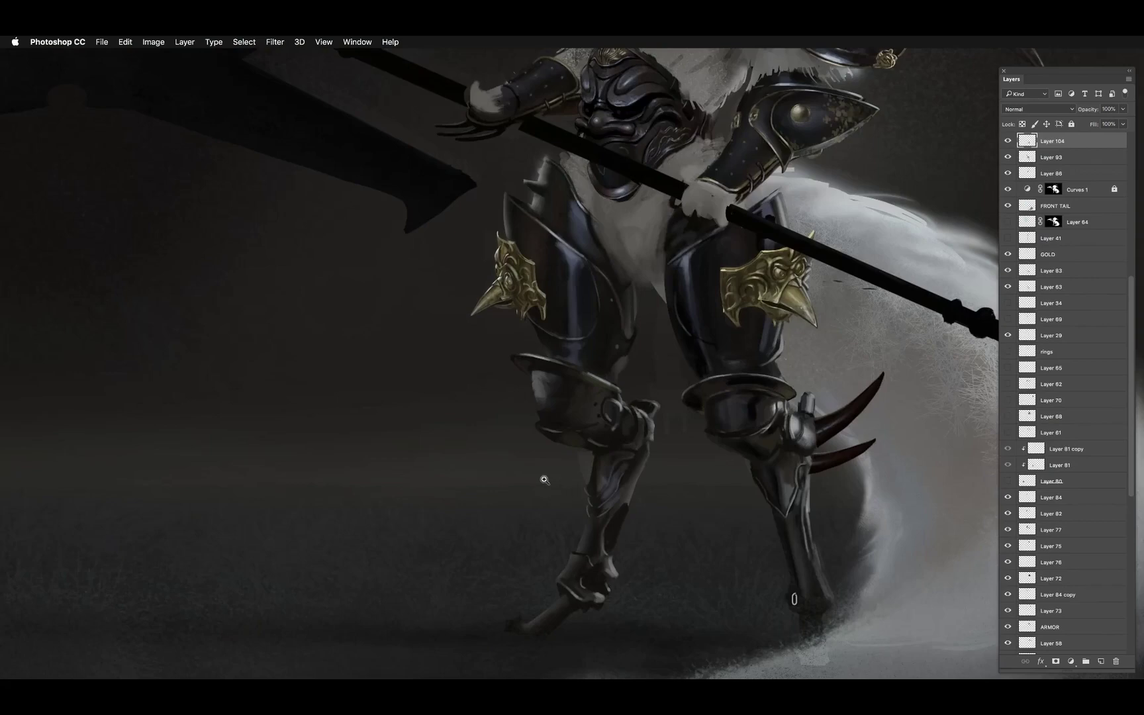
{"action": "left_click", "coordinate": [533, 388], "text": "super"}
{"action": "left_click", "coordinate": [539, 408], "text": "super"}
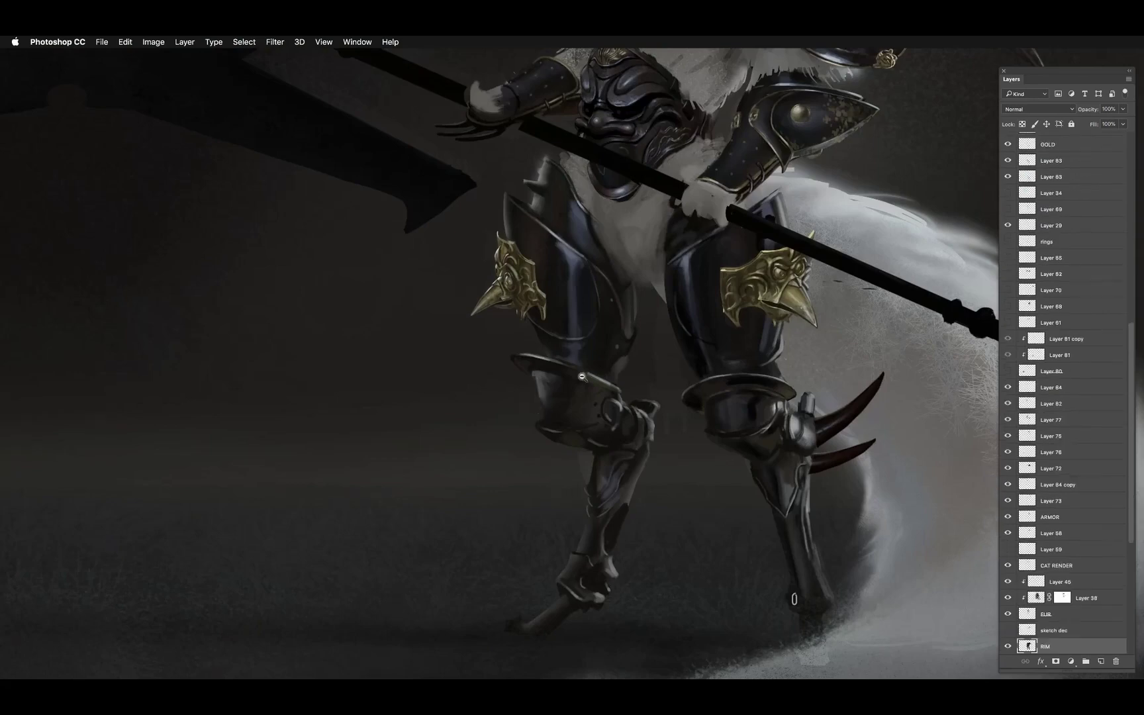
{"action": "left_click_drag", "start_coordinate": [583, 377], "coordinate": [588, 372]}
{"action": "left_click", "coordinate": [568, 384], "text": "super"}
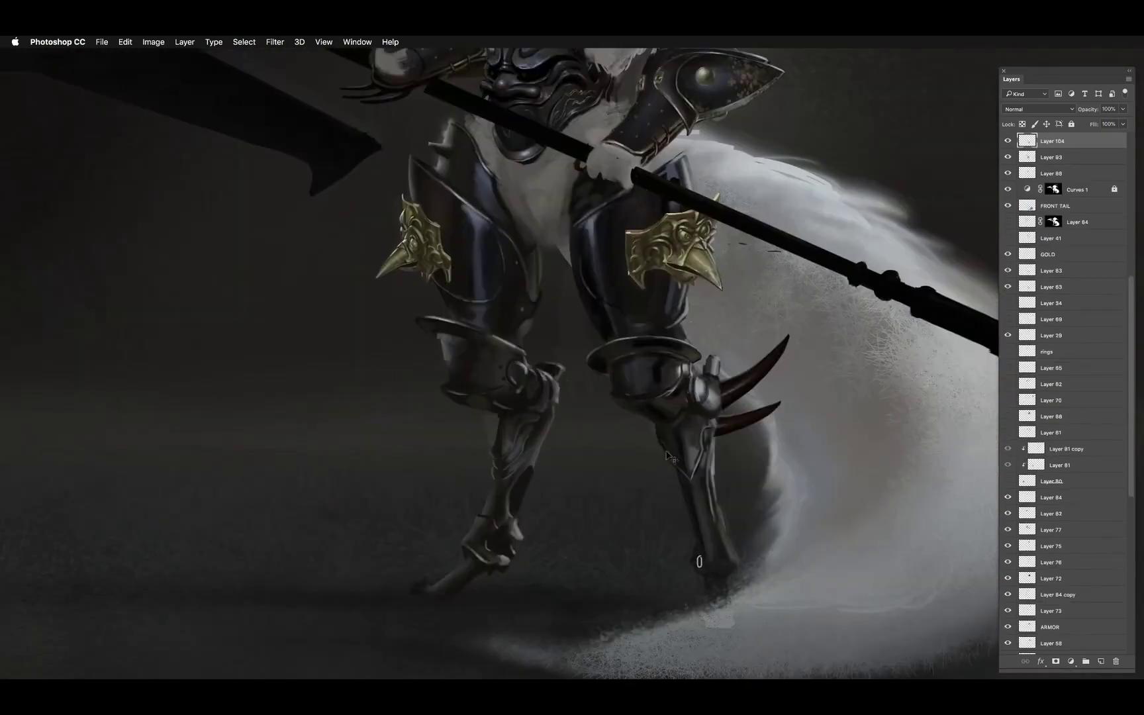
Check Layers 83, 63 and RIM with the feet and ground in view, ending on Layer 104
{"action": "left_click", "coordinate": [665, 453], "text": "super"}
{"action": "left_click", "coordinate": [699, 562], "text": "super"}
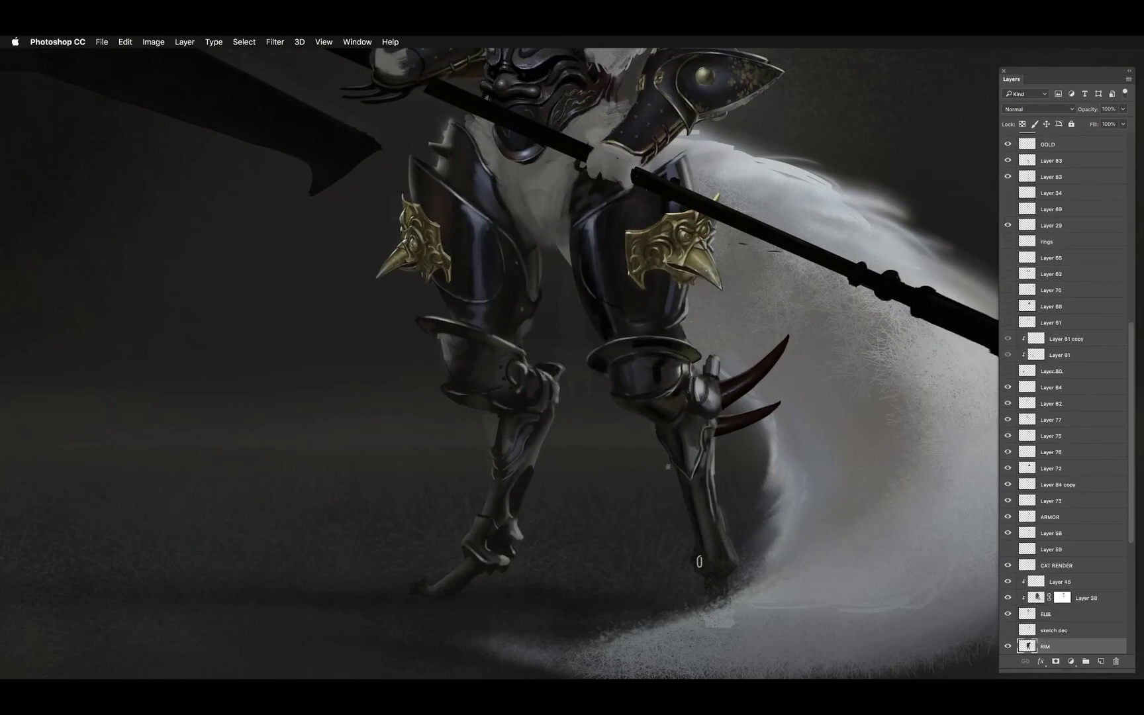
{"action": "left_click", "coordinate": [665, 464], "text": "super"}
{"action": "left_click_drag", "start_coordinate": [726, 516], "coordinate": [718, 439]}
{"action": "left_click", "coordinate": [689, 484], "text": "super"}
{"action": "left_click", "coordinate": [525, 403], "text": "super"}
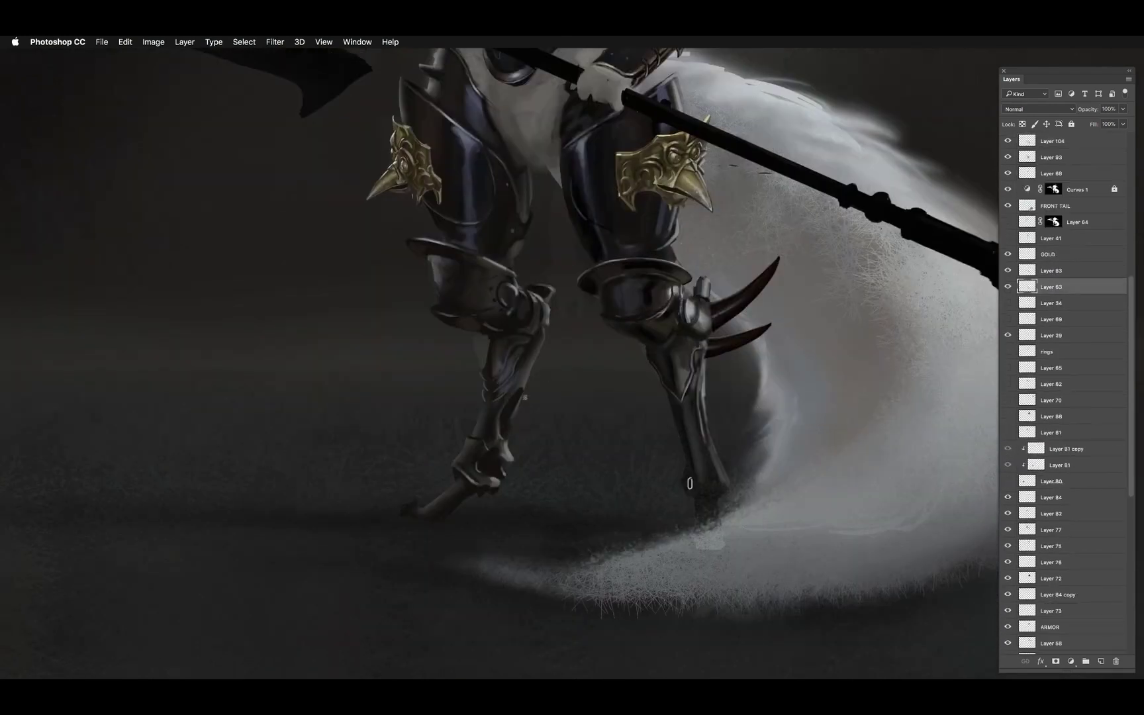
{"action": "left_click", "coordinate": [527, 395], "text": "super"}
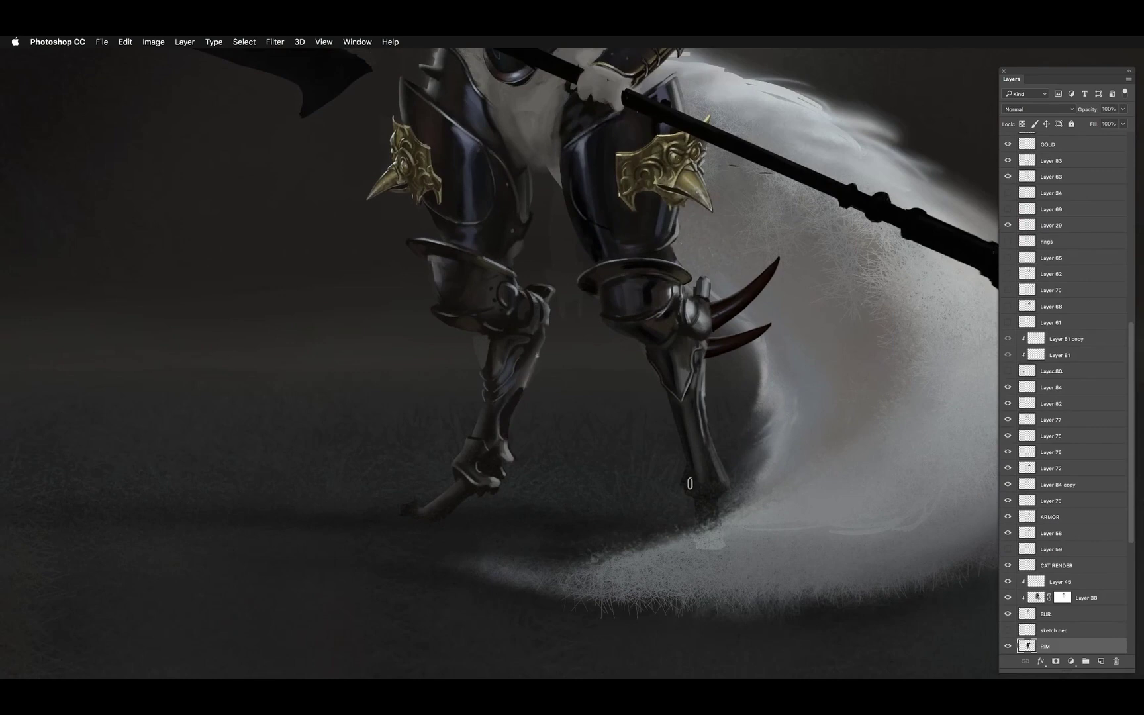
{"action": "left_click", "coordinate": [530, 369], "text": "super"}
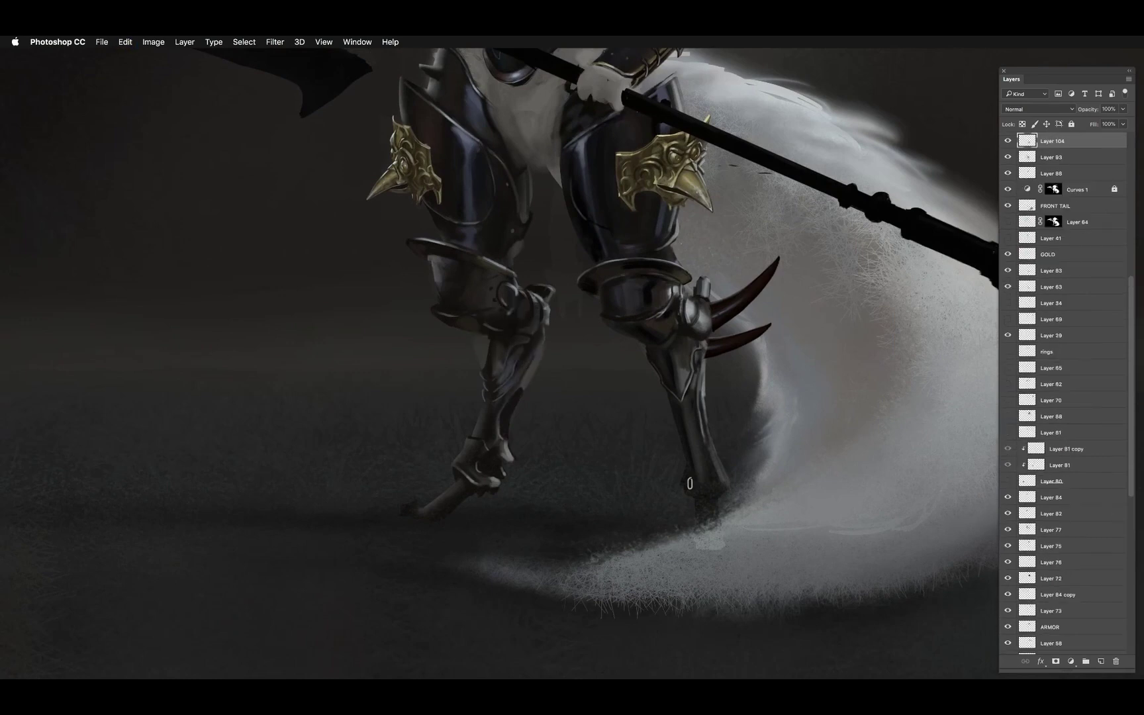
Fit the painting on screen and flip the canvas back to its original orientation
{"action": "scroll", "coordinate": [689, 484], "scroll_direction": "down", "scroll_amount": 2}
{"action": "key", "text": "super+0"}
{"action": "key", "text": "super+shift+h"}
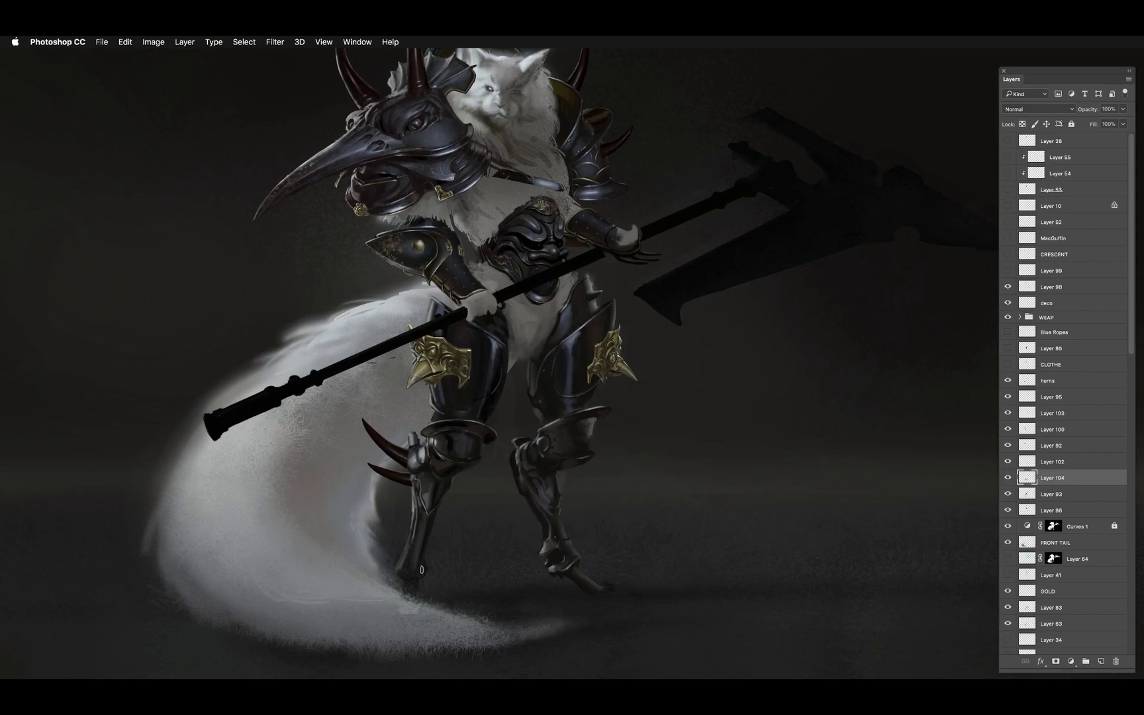
Paint small light highlights on the ankle and shin armour
{"action": "left_click_drag", "start_coordinate": [557, 562], "coordinate": [567, 558]}
{"action": "mouse_move", "coordinate": [568, 538]}
{"action": "left_mouse_down"}
{"action": "mouse_move", "coordinate": [562, 528]}
{"action": "mouse_move", "coordinate": [554, 542]}
{"action": "left_mouse_up"}
{"action": "key", "text": "z"}
{"action": "left_click", "coordinate": [629, 530], "text": "alt"}
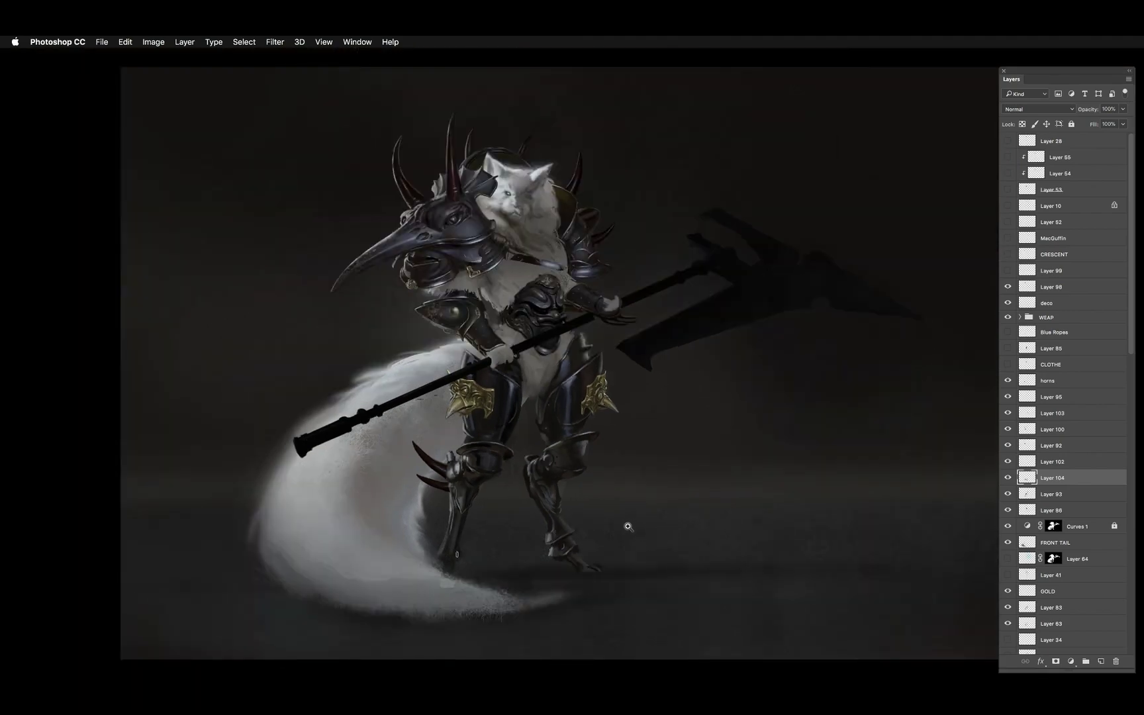
{"action": "left_click", "coordinate": [487, 497]}
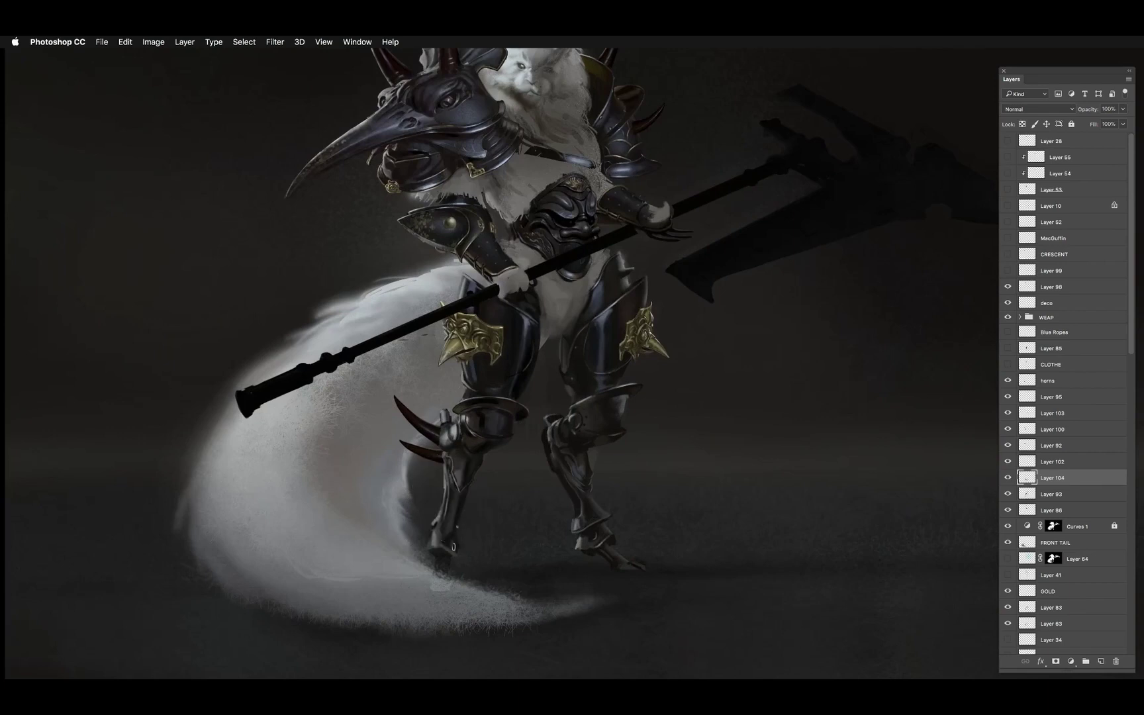
Dab soft light touches on the ground just below the armoured foot
{"action": "left_click_drag", "start_coordinate": [439, 559], "coordinate": [446, 572]}
{"action": "left_click_drag", "start_coordinate": [599, 540], "coordinate": [580, 466]}
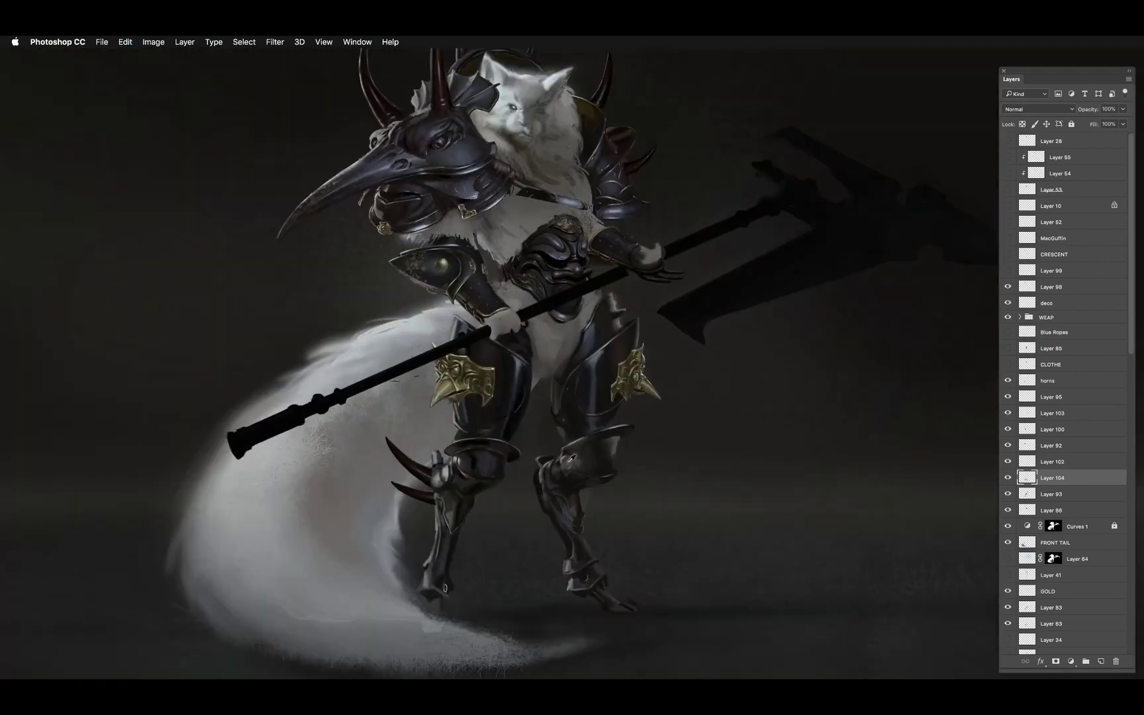
{"action": "left_click", "coordinate": [1000, 384]}
Move the horns layer below Layer 104 and return to painting on Layer 104
{"action": "left_click_drag", "start_coordinate": [1001, 384], "coordinate": [1023, 471]}
{"action": "left_click", "coordinate": [438, 476], "text": "ctrl"}
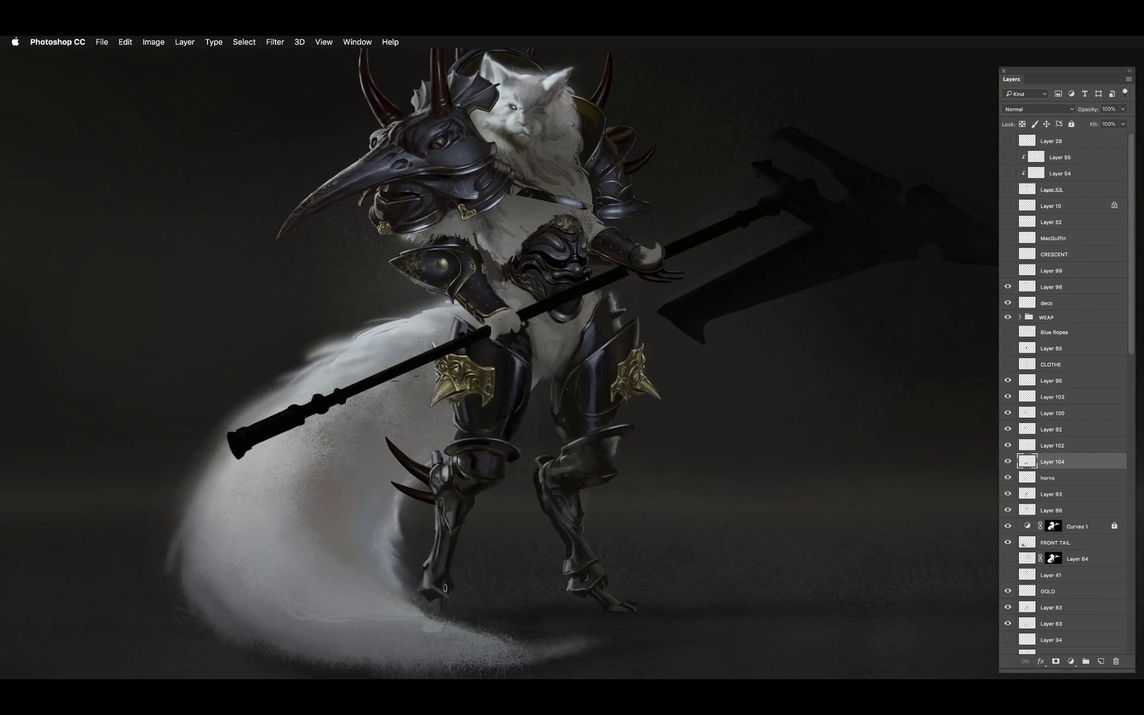
{"action": "key", "text": "ctrl+z"}
{"action": "key", "text": "ctrl+z"}
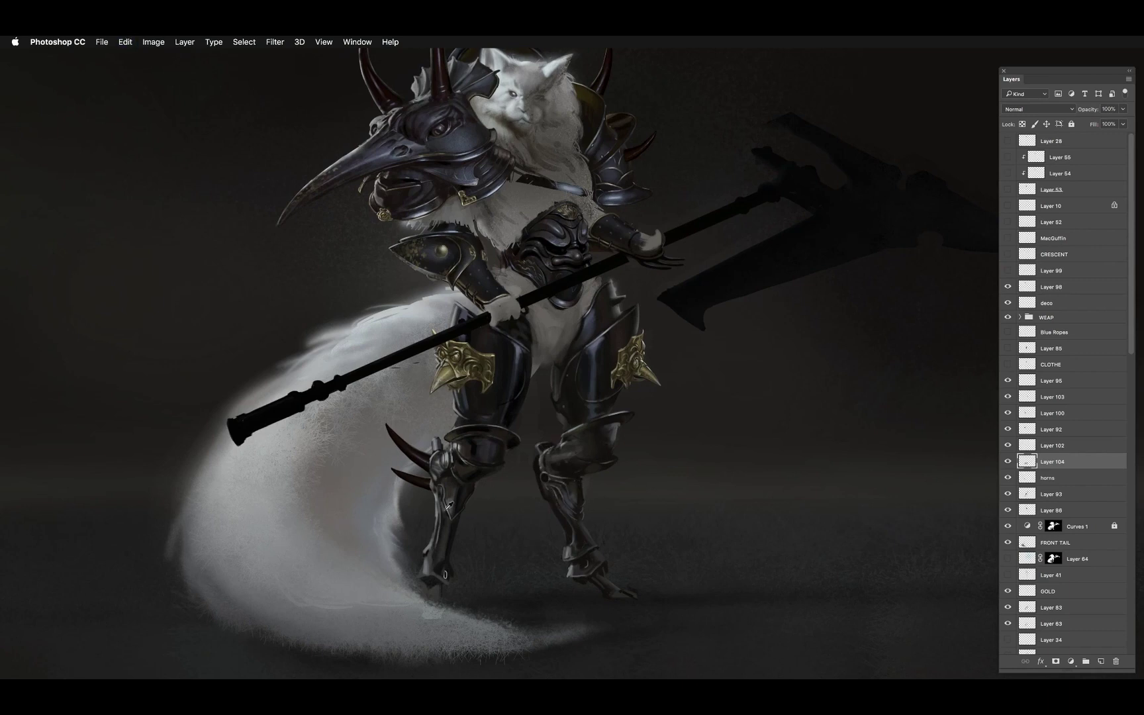
Darken the left edge of the right knee and shin and sharpen the knee strap
{"action": "left_click_drag", "start_coordinate": [569, 497], "coordinate": [550, 487]}
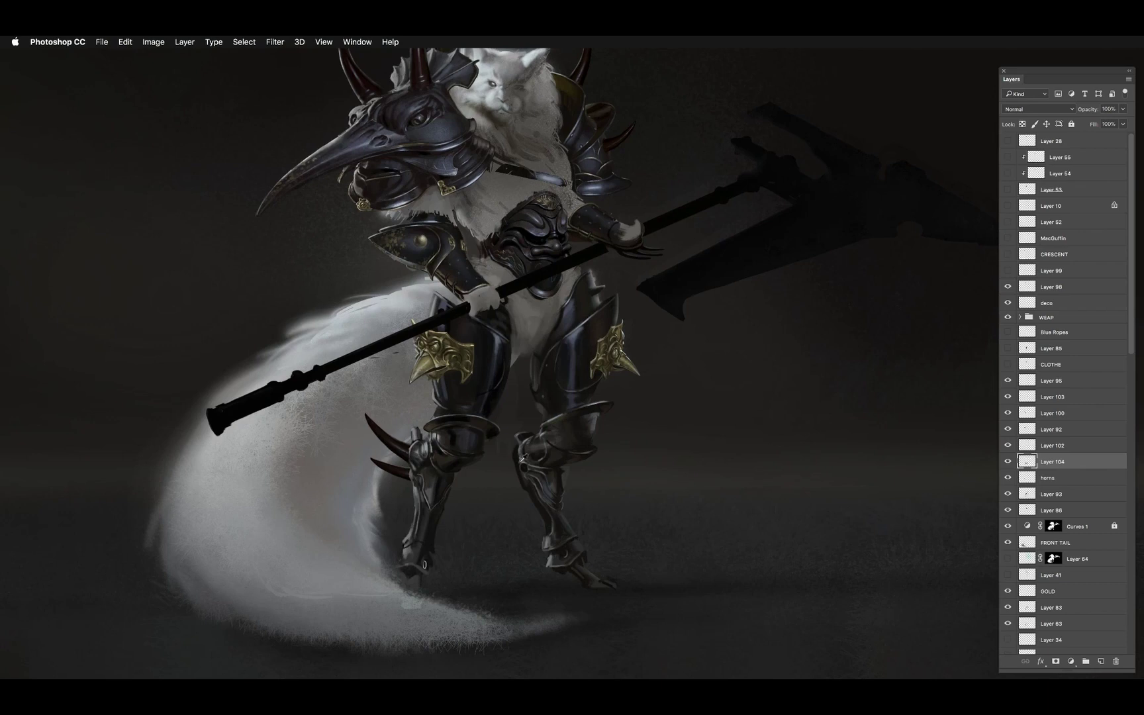
{"action": "mouse_move", "coordinate": [511, 464]}
{"action": "left_mouse_down"}
{"action": "mouse_move", "coordinate": [529, 498]}
{"action": "mouse_move", "coordinate": [504, 498]}
{"action": "left_mouse_up"}
{"action": "mouse_move", "coordinate": [510, 495]}
{"action": "left_mouse_down"}
{"action": "mouse_move", "coordinate": [554, 455]}
{"action": "mouse_move", "coordinate": [511, 498]}
{"action": "left_mouse_up"}
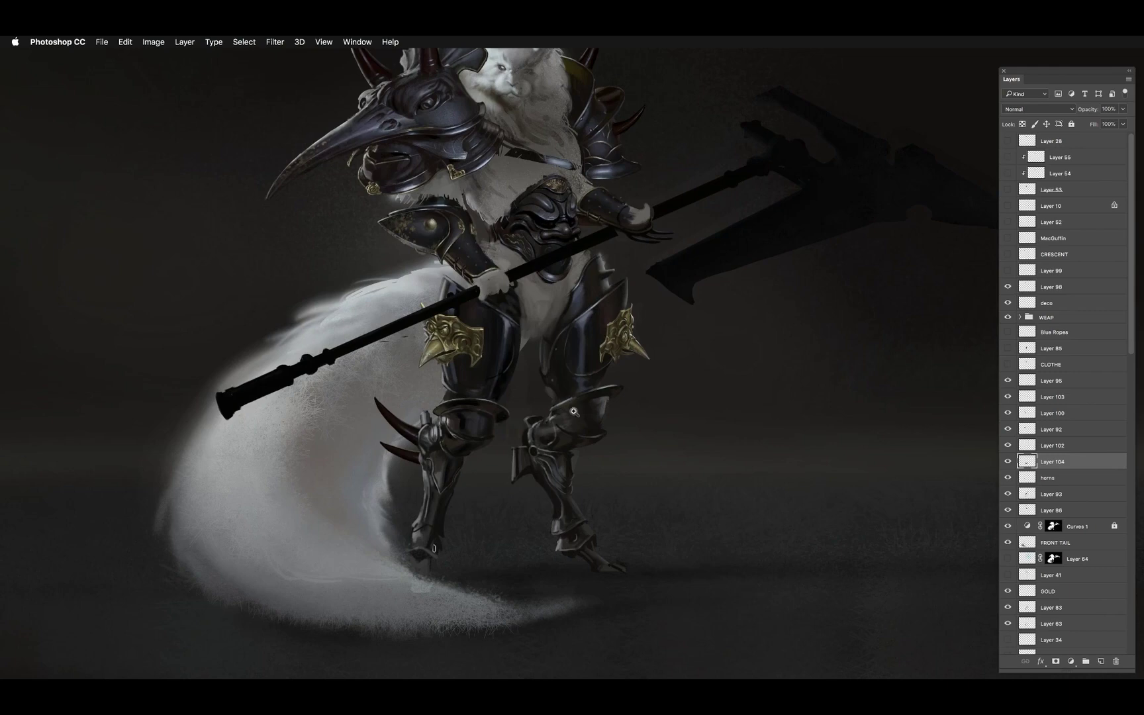
{"action": "key", "text": "super+0"}
Undo the stray bracket piece added beside the leg
{"action": "key", "text": "super+l"}
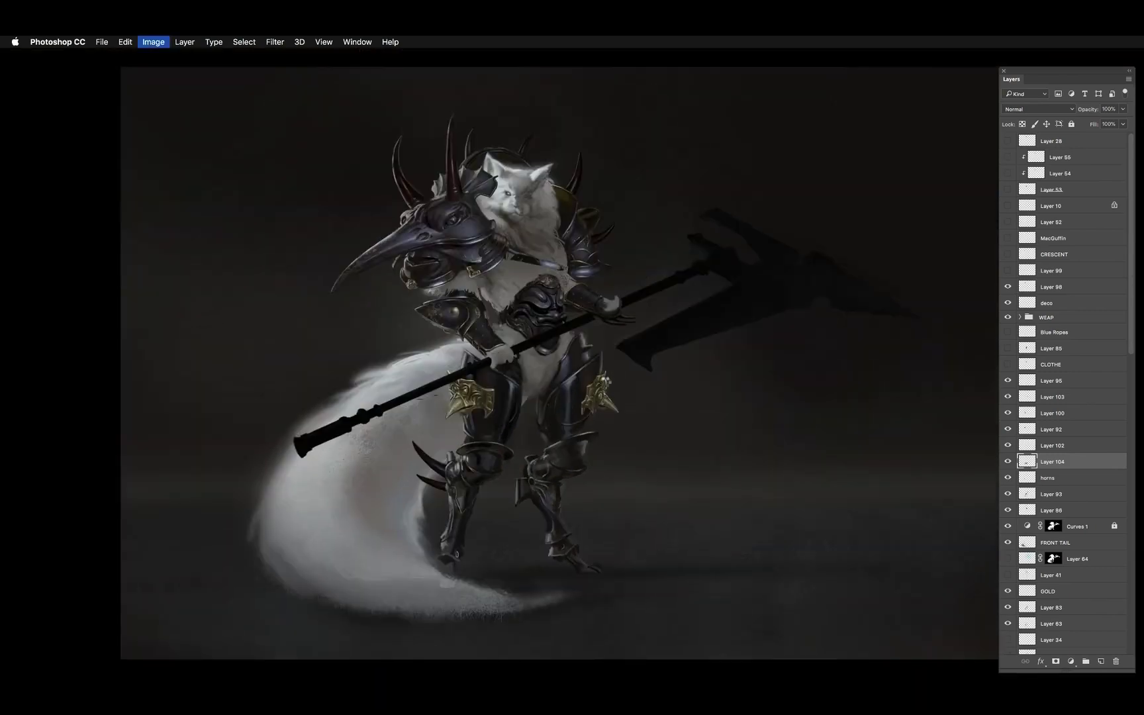
{"action": "key", "text": "super+plus"}
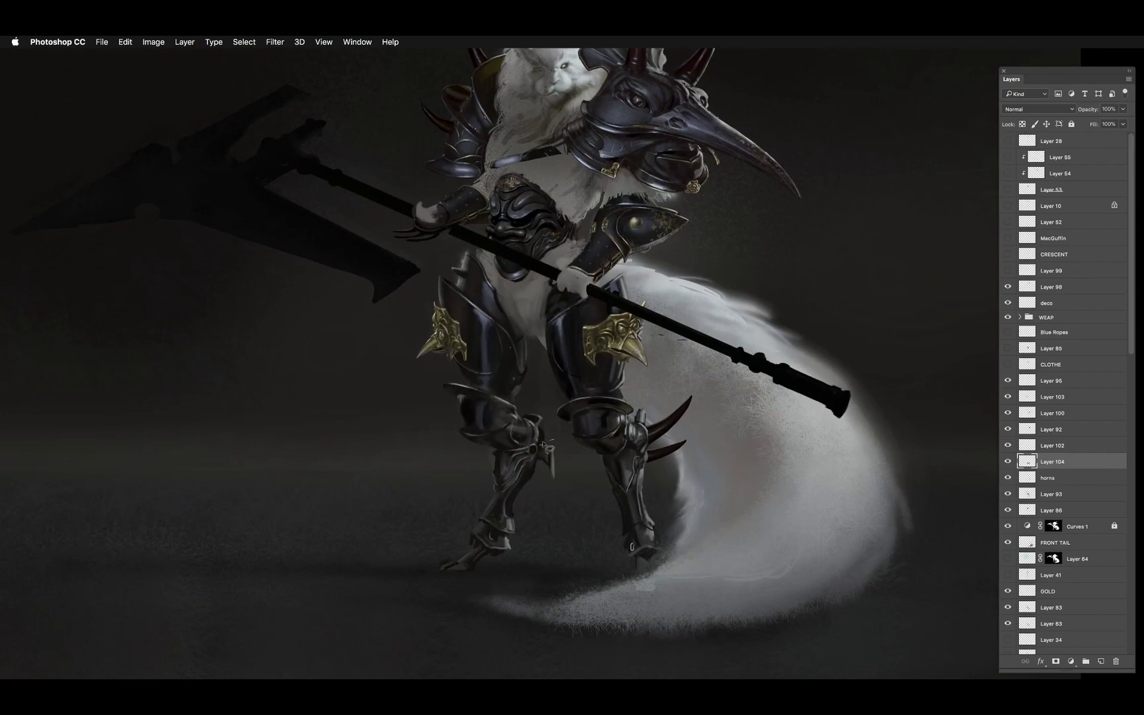
{"action": "key", "text": "super+z"}
{"action": "key", "text": "super+z"}
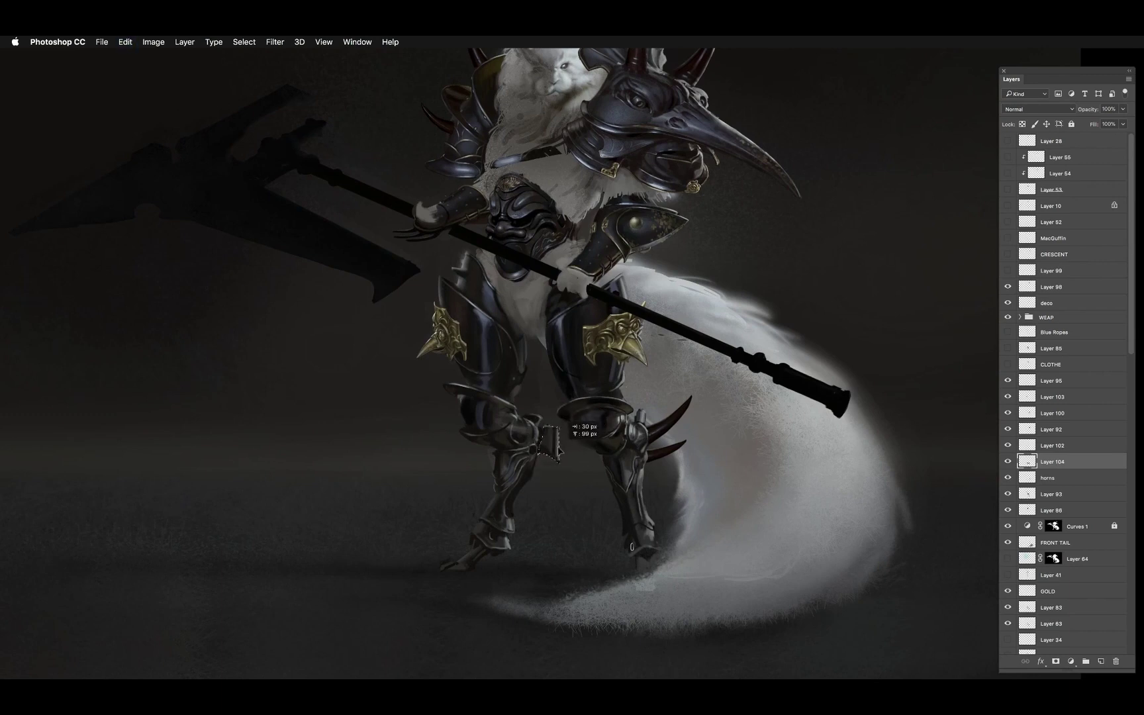
{"action": "key", "text": "super+z"}
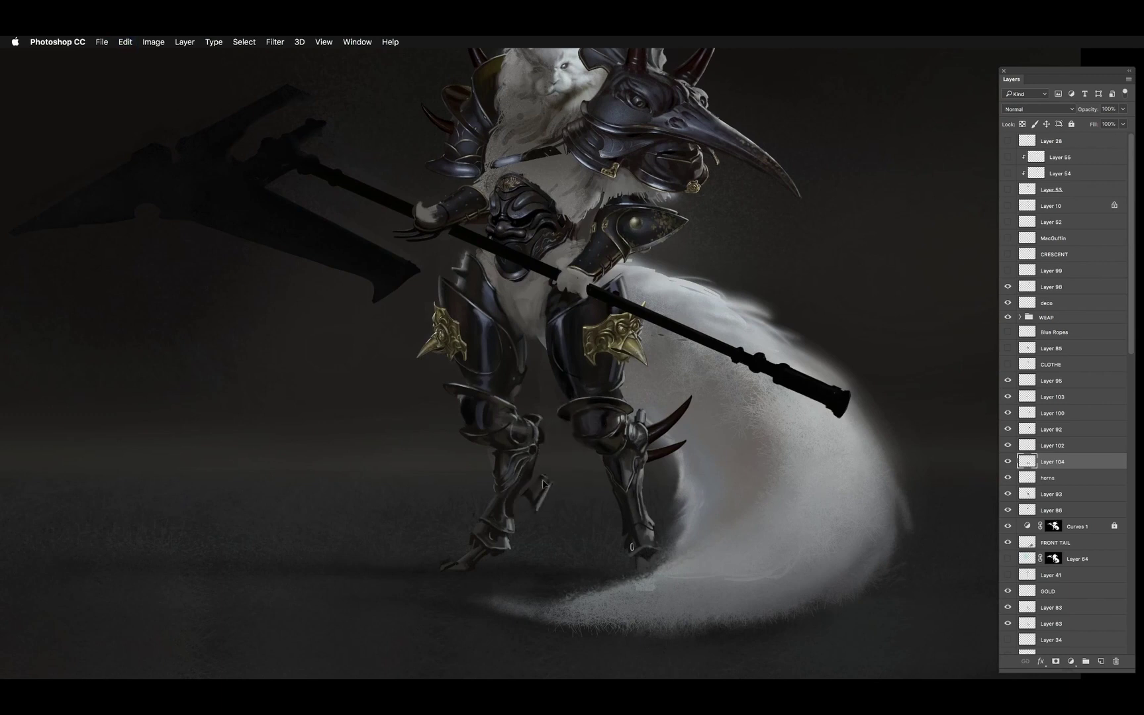
Free Transform the small dark piece onto the lower left leg and confirm
{"action": "key", "text": "super+t"}
{"action": "key", "text": "Tab"}
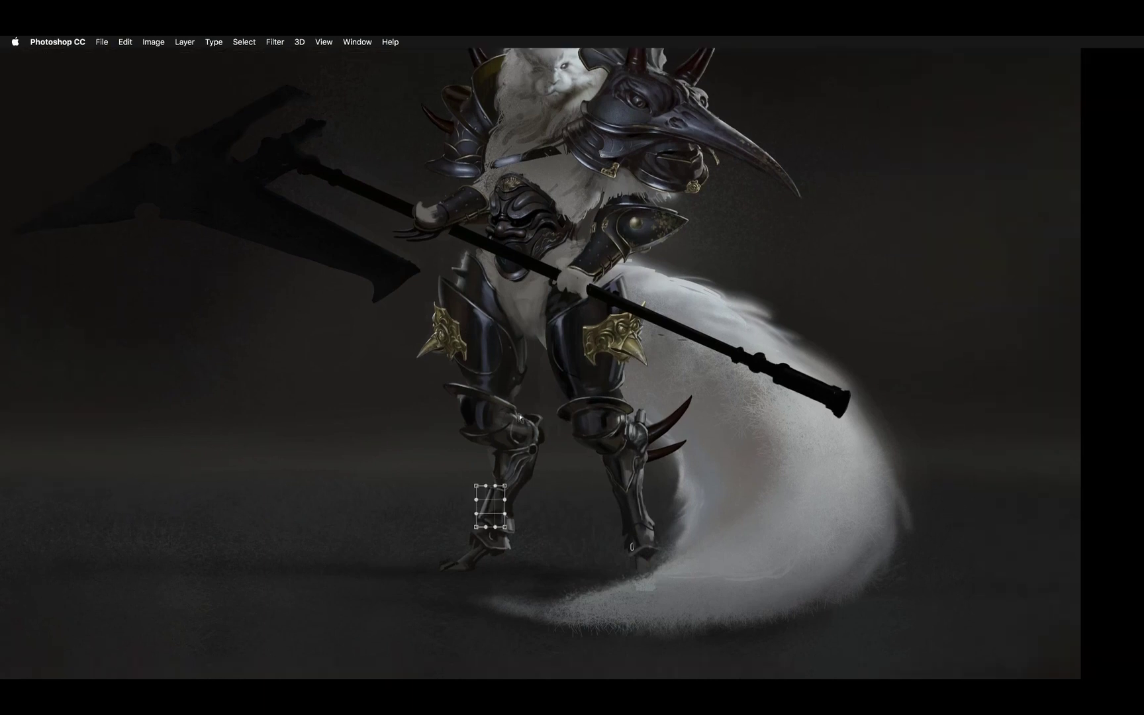
{"action": "mouse_move", "coordinate": [482, 504]}
{"action": "left_mouse_down"}
{"action": "mouse_move", "coordinate": [501, 490]}
{"action": "mouse_move", "coordinate": [488, 521]}
{"action": "mouse_move", "coordinate": [512, 506]}
{"action": "mouse_move", "coordinate": [503, 511]}
{"action": "left_mouse_up"}
{"action": "key", "text": "Return"}
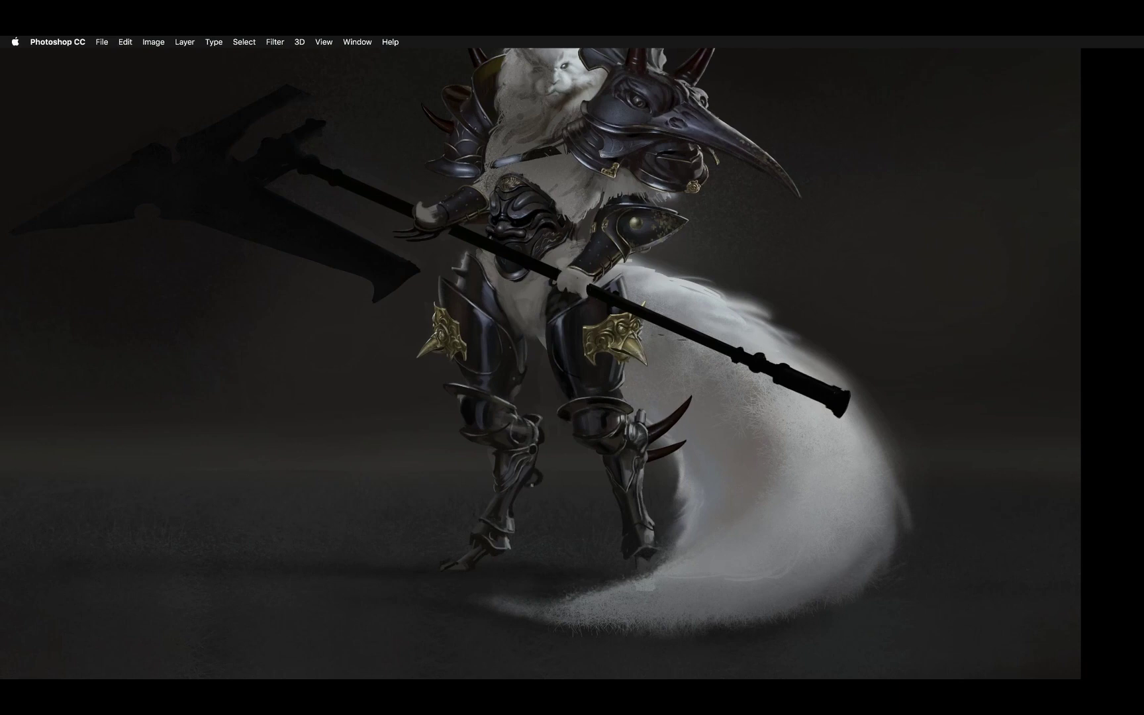
Zoom onto the lower leg and paint thin light ornament lines on the right greave
{"action": "key", "text": "super+minus"}
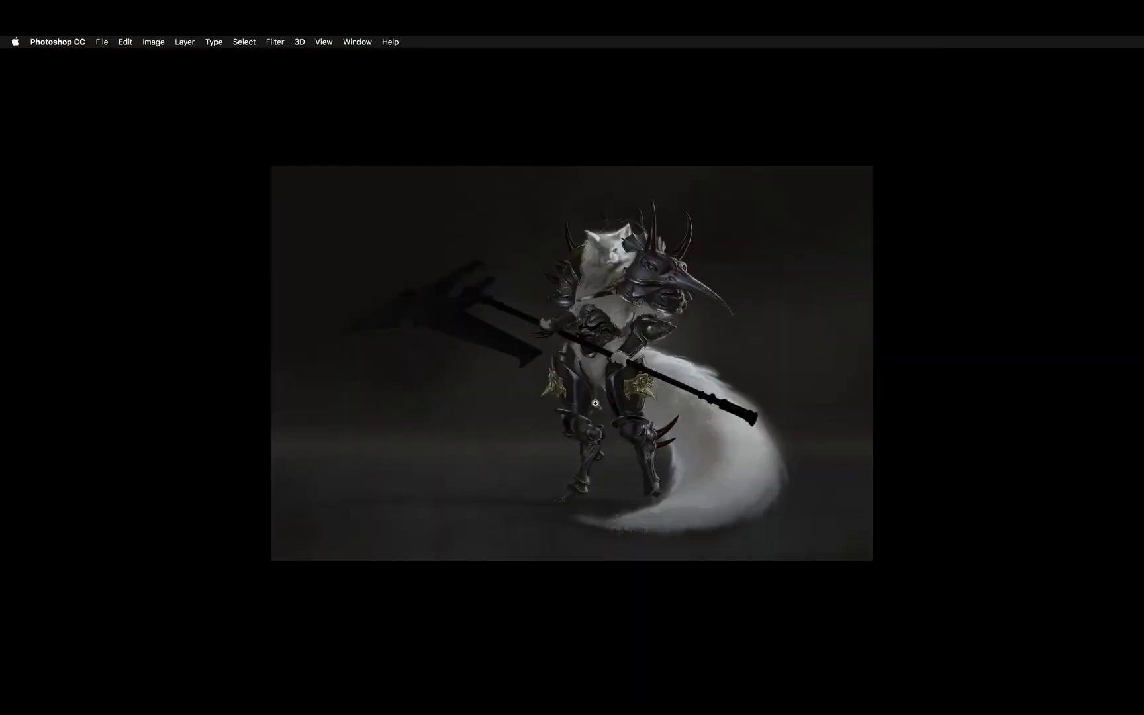
{"action": "key", "text": "super+plus"}
{"action": "key", "text": "super+0"}
{"action": "left_click", "coordinate": [667, 500]}
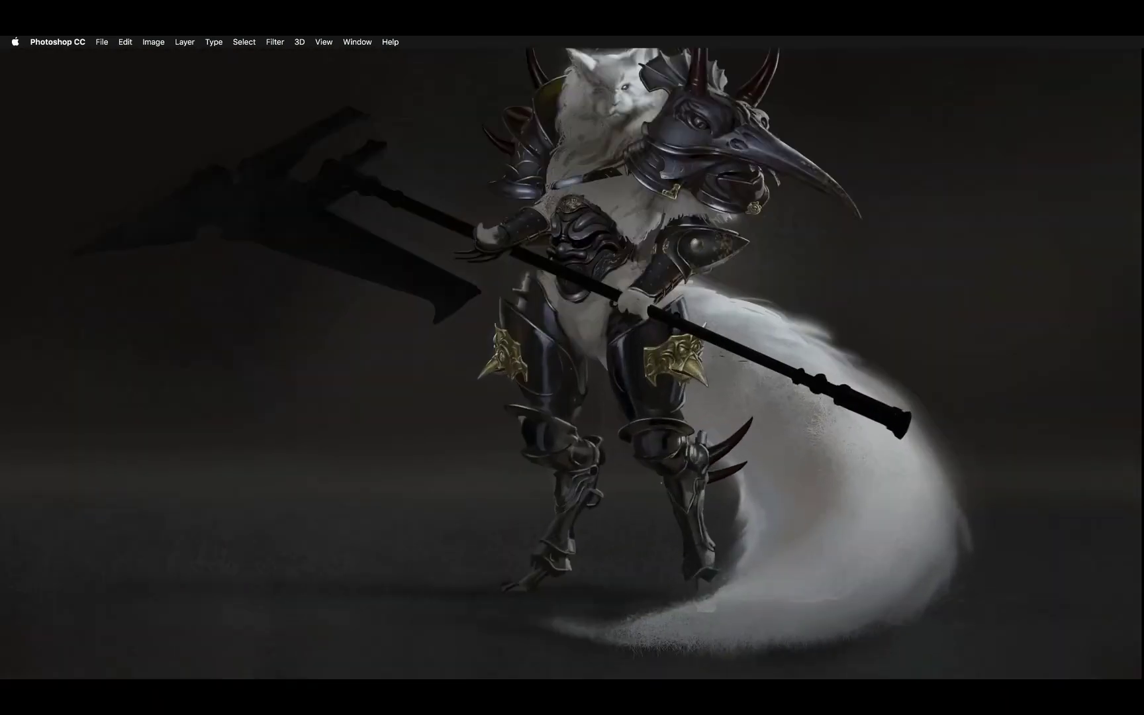
{"action": "left_click", "coordinate": [664, 487], "text": "alt"}
{"action": "left_click", "coordinate": [642, 455]}
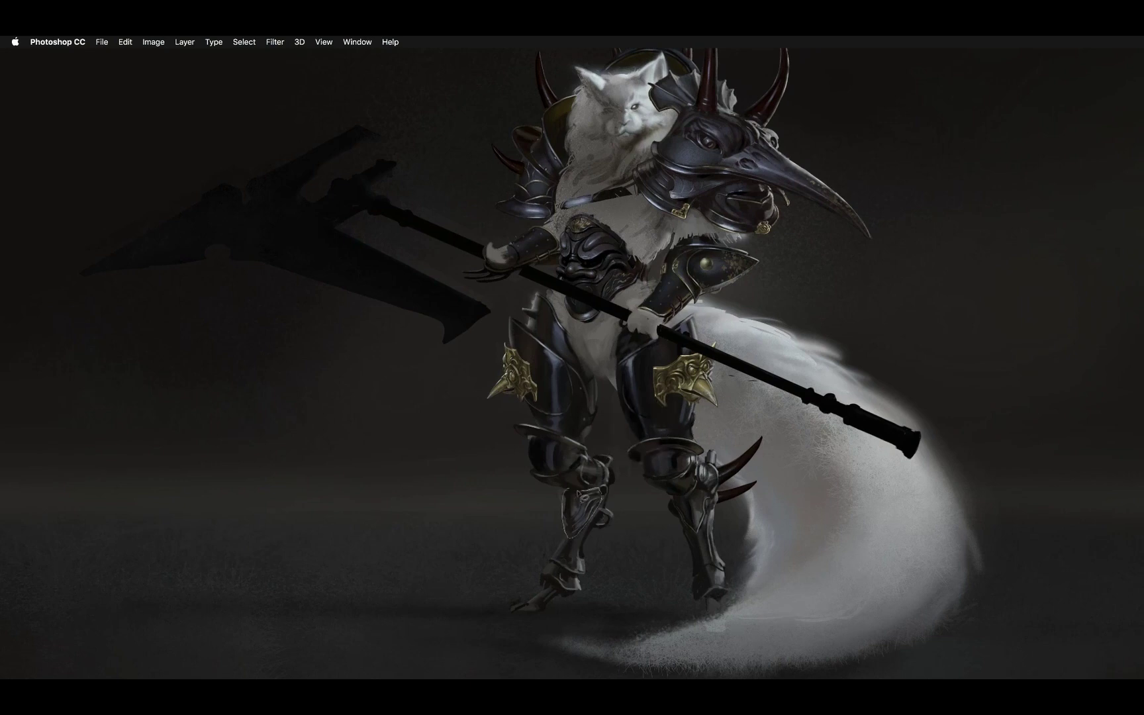
{"action": "key", "text": "Tab"}
{"action": "key", "text": "Tab"}
{"action": "left_click_drag", "start_coordinate": [678, 503], "coordinate": [700, 545]}
{"action": "key", "text": "ctrl+z"}
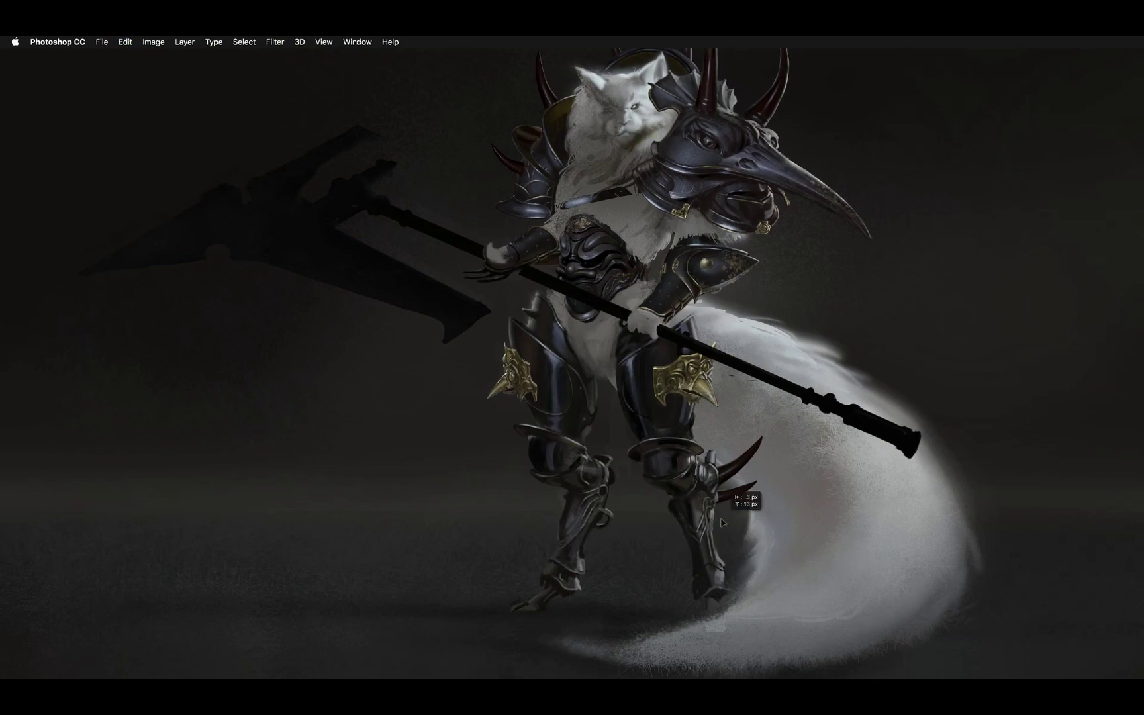
{"action": "mouse_move", "coordinate": [699, 513]}
{"action": "left_mouse_down"}
{"action": "mouse_move", "coordinate": [707, 553]}
{"action": "mouse_move", "coordinate": [701, 529]}
{"action": "mouse_move", "coordinate": [721, 540]}
{"action": "left_mouse_up"}
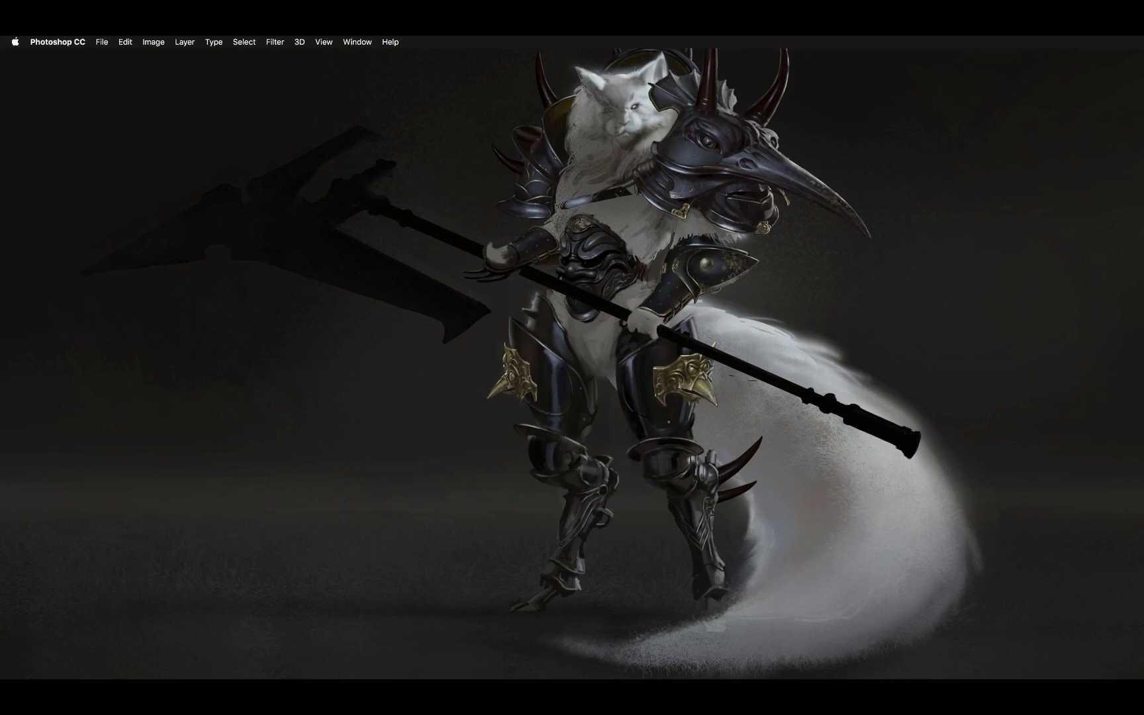
Add light highlights to the right knee and shin armour
{"action": "left_click_drag", "start_coordinate": [707, 462], "coordinate": [717, 454]}
{"action": "left_click_drag", "start_coordinate": [700, 518], "coordinate": [707, 508]}
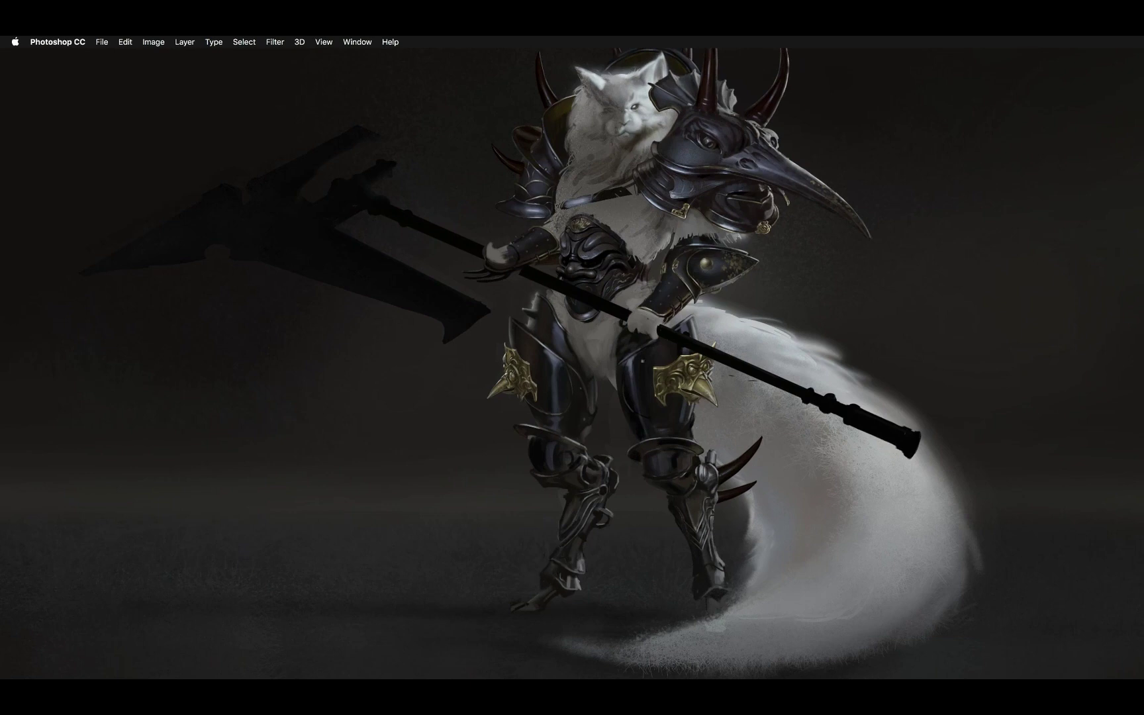
{"action": "key", "text": "super+z"}
{"action": "scroll", "coordinate": [564, 416], "scroll_direction": "up", "scroll_amount": 3}
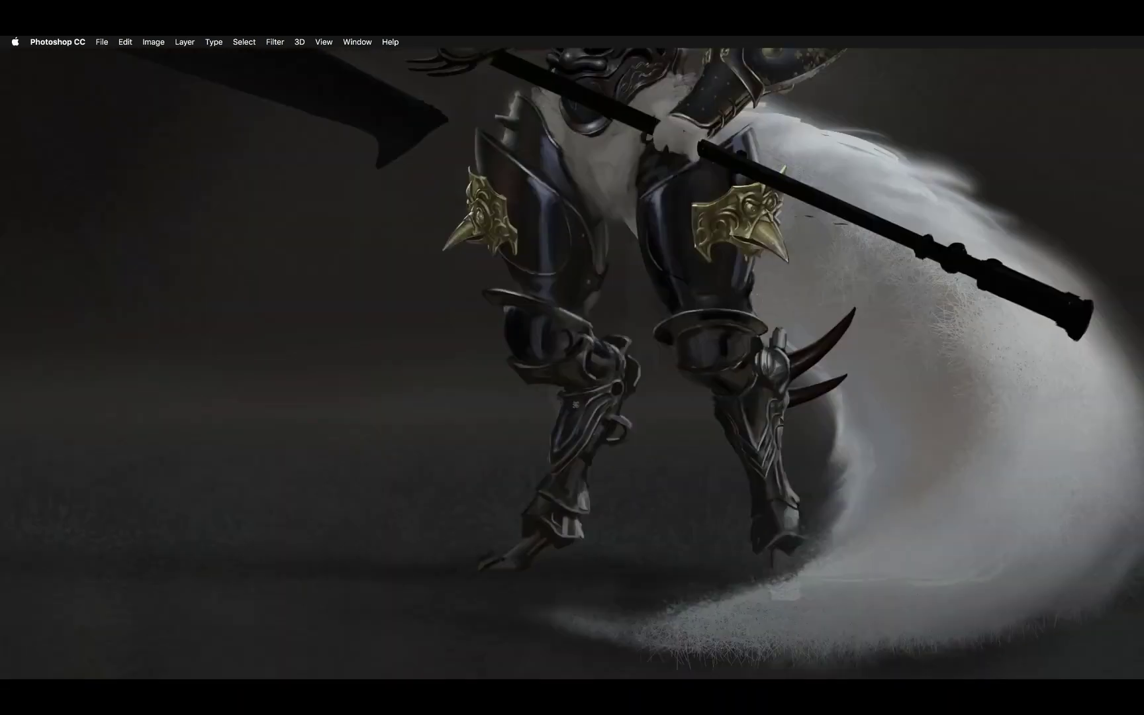
{"action": "scroll", "coordinate": [576, 402], "scroll_direction": "down", "scroll_amount": 5}
{"action": "scroll", "coordinate": [495, 323], "scroll_direction": "up", "scroll_amount": 3}
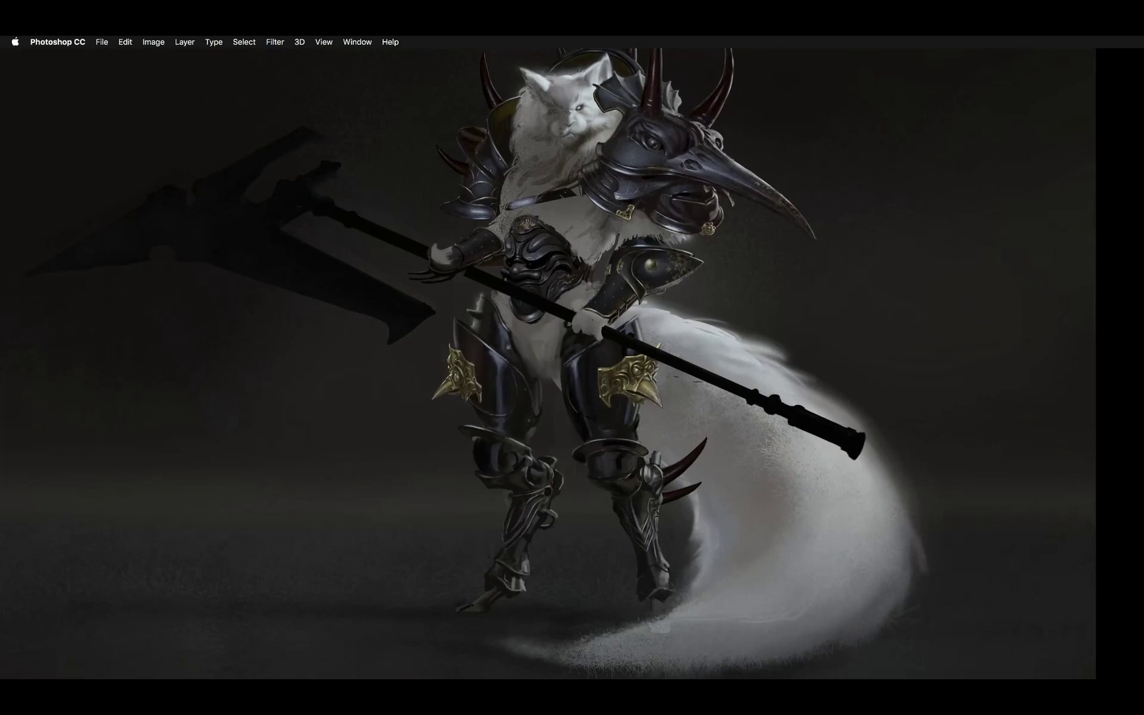
{"action": "scroll", "coordinate": [572, 364], "scroll_direction": "left", "scroll_amount": 3}
{"action": "scroll", "coordinate": [572, 364], "scroll_direction": "up", "scroll_amount": 1}
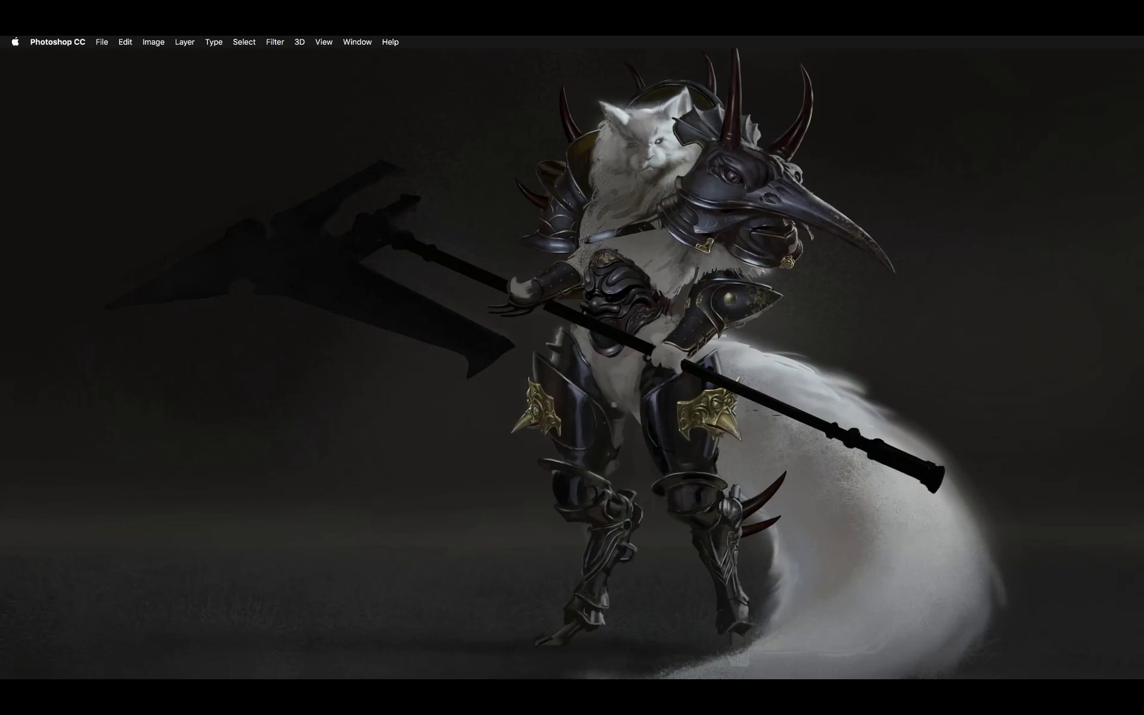
Flip the whole painting horizontally, zoom in around the knee armour, and show the Layers panel
{"action": "key", "text": "super+equal"}
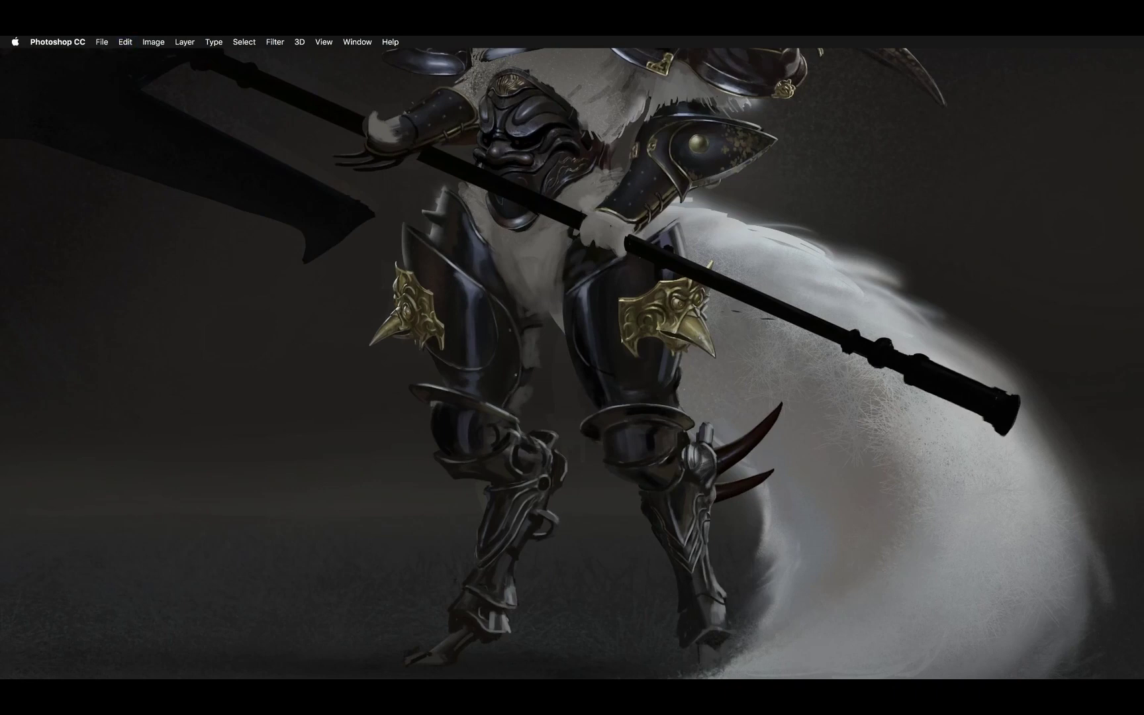
{"action": "key", "text": "super+0"}
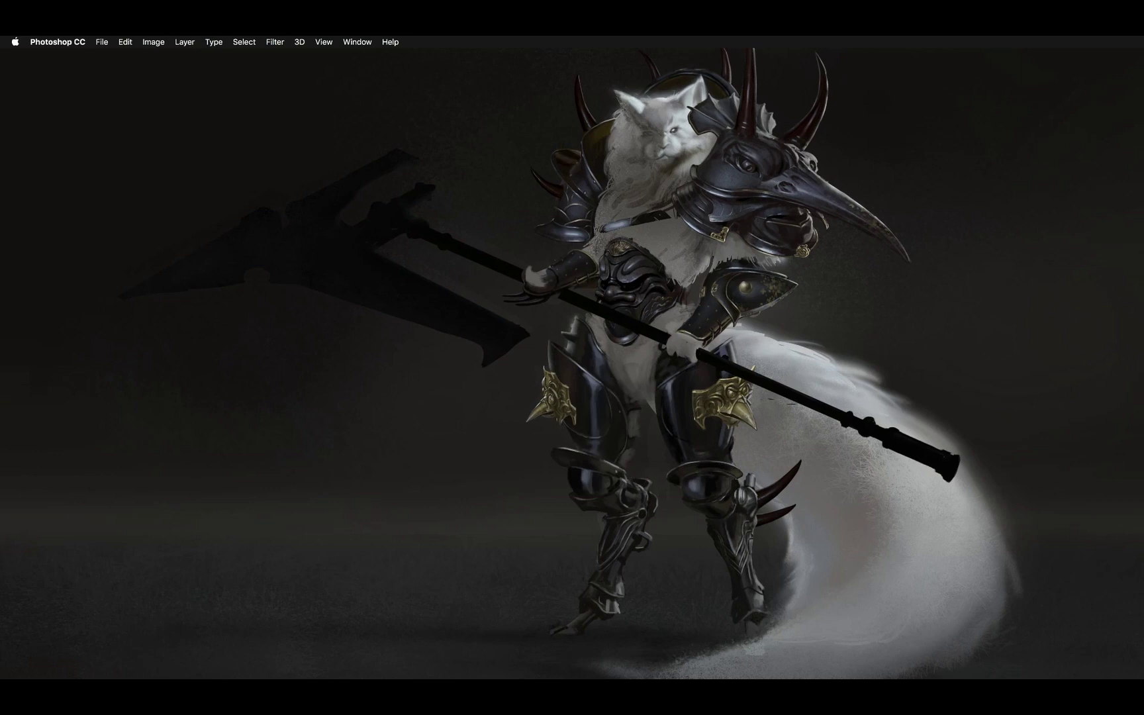
{"action": "key", "text": "super+0"}
{"action": "key", "text": "h"}
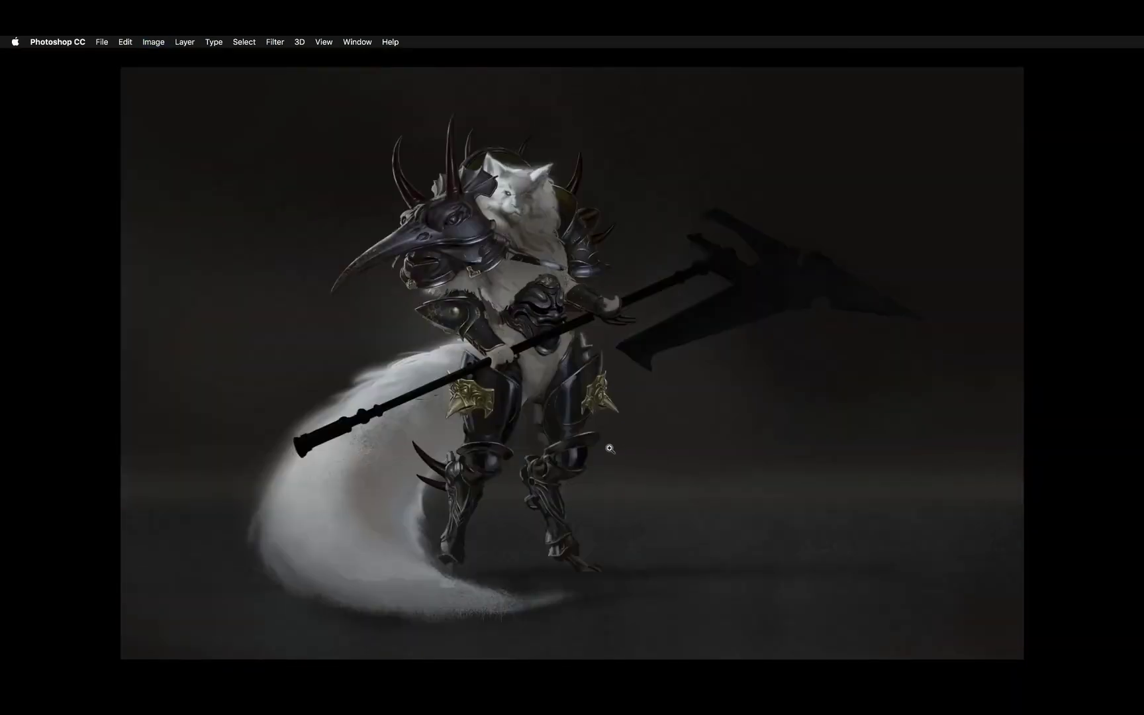
{"action": "left_click", "coordinate": [596, 456]}
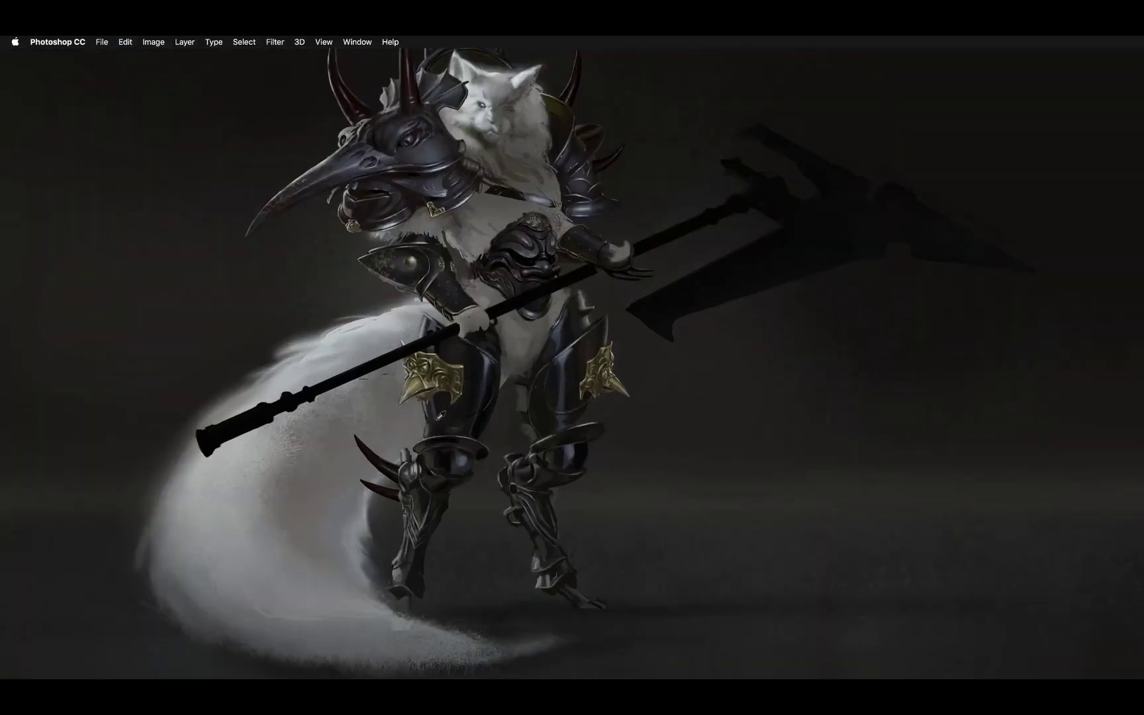
{"action": "key", "text": "F7"}
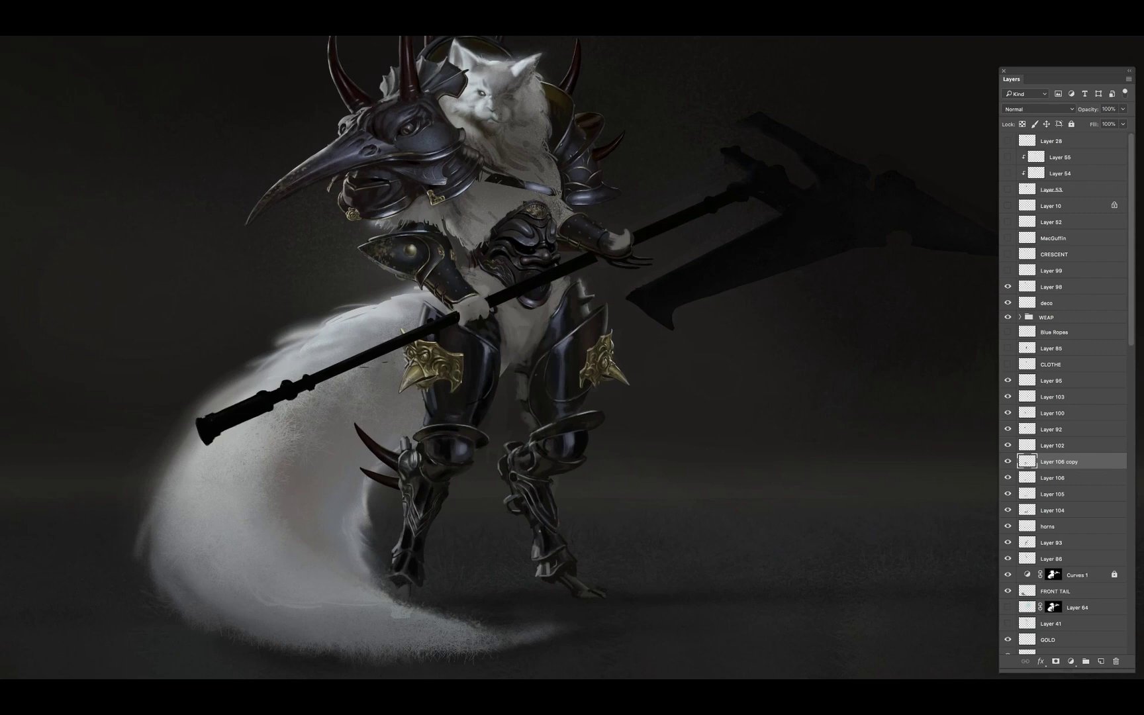
Paint a thin bright accent and a small dark stroke on the leg armour, then restore the panels
{"action": "left_click_drag", "start_coordinate": [538, 556], "coordinate": [537, 539]}
{"action": "left_click_drag", "start_coordinate": [563, 539], "coordinate": [574, 547]}
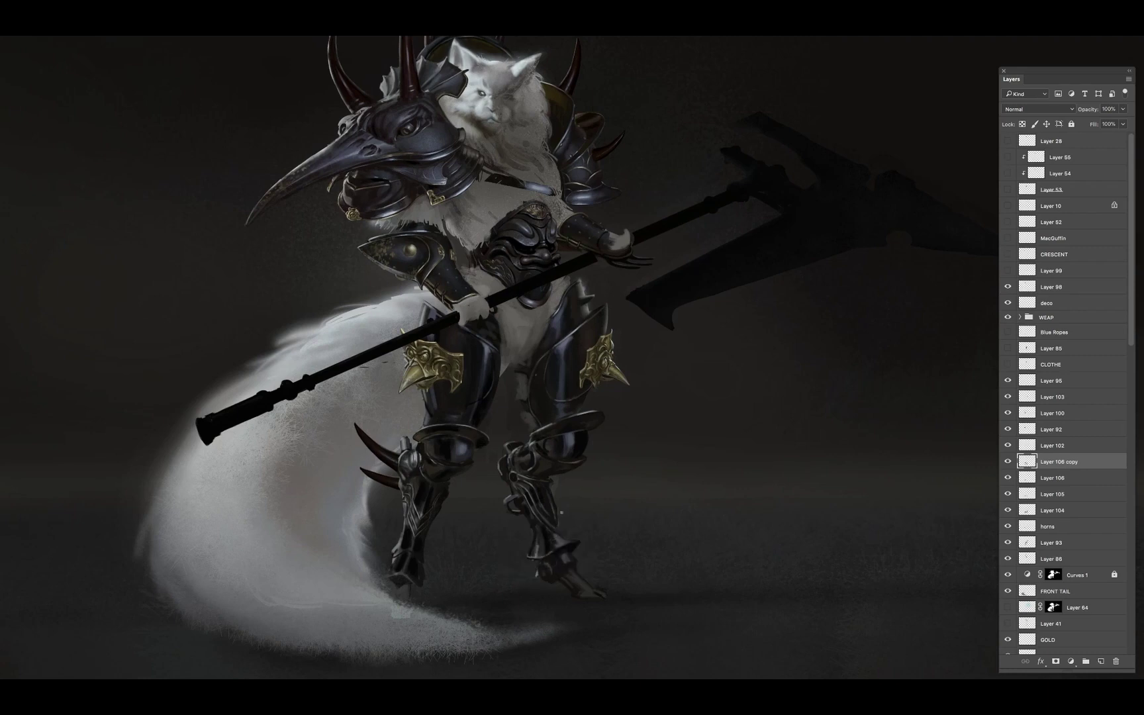
{"action": "key", "text": "Tab"}
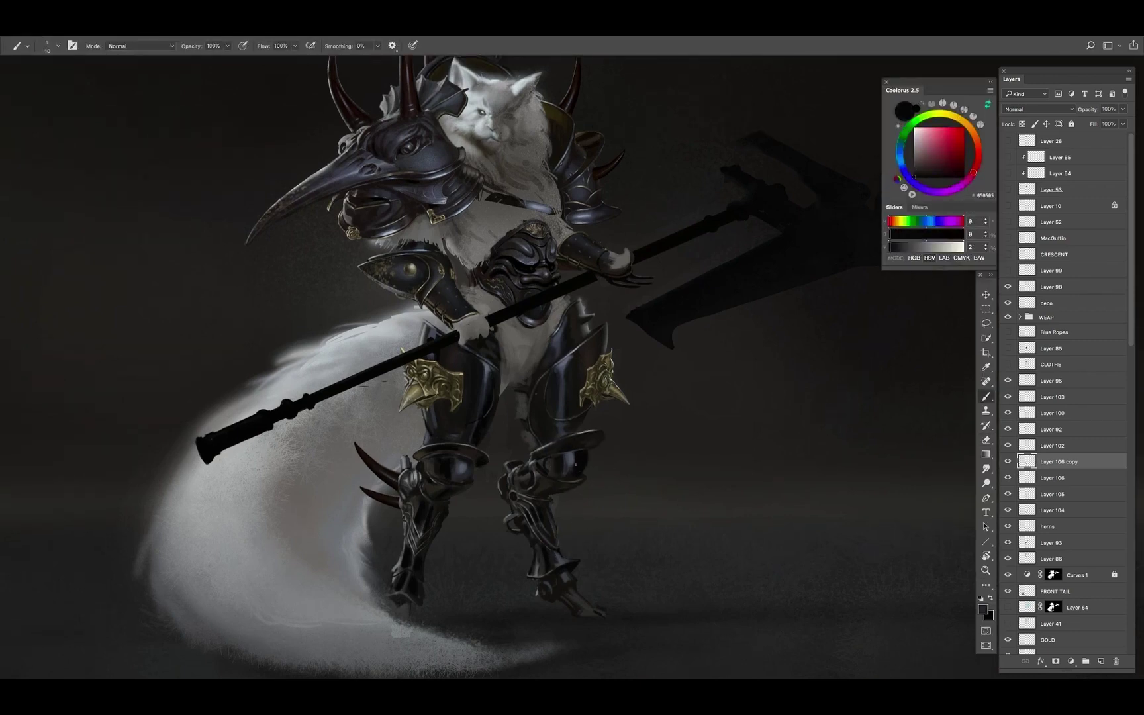
Paint near-black strokes around the right foot with a 20–30 px brush
{"action": "left_click", "coordinate": [563, 453], "text": "alt"}
{"action": "key", "text": "bracketright"}
{"action": "key", "text": "bracketright"}
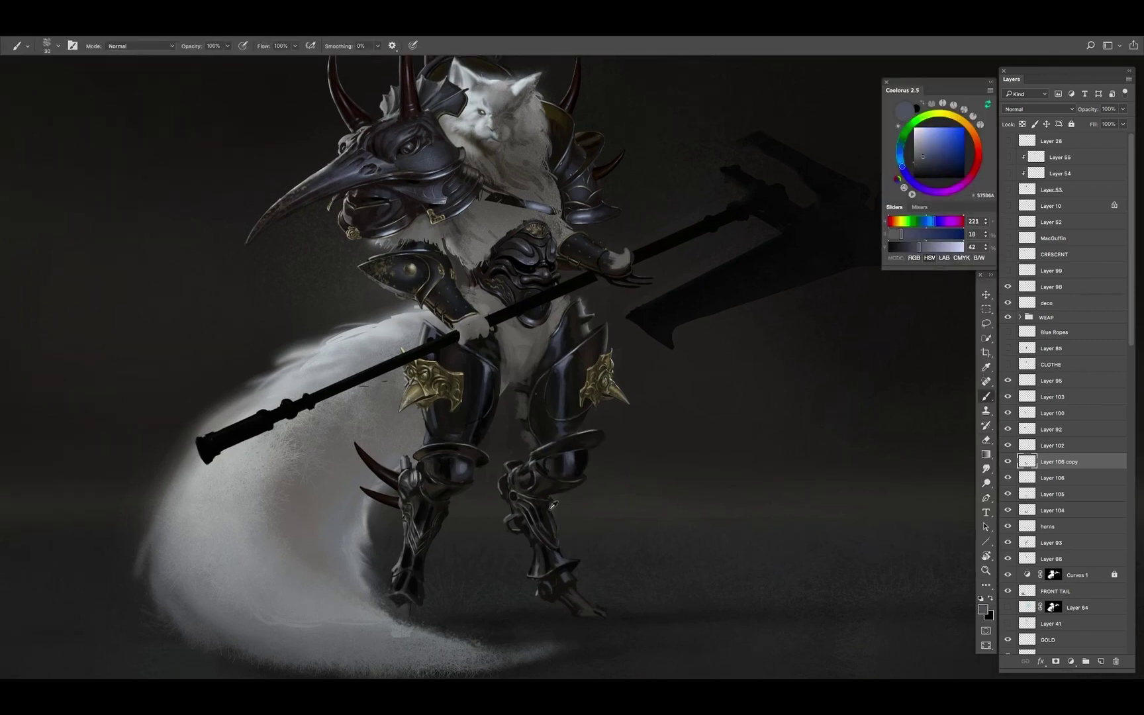
{"action": "left_click", "coordinate": [554, 504], "text": "alt"}
{"action": "key", "text": "bracketleft"}
{"action": "left_click_drag", "start_coordinate": [604, 443], "coordinate": [574, 517]}
{"action": "key", "text": "bracketright"}
{"action": "left_click", "coordinate": [574, 517], "text": "alt"}
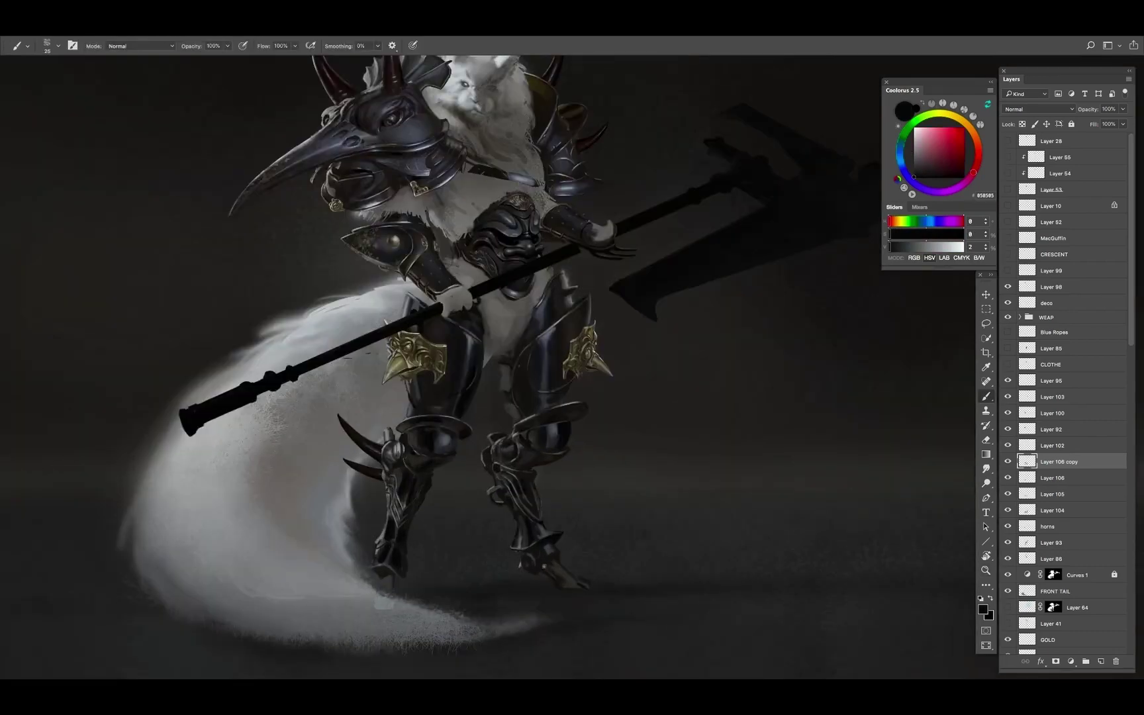
{"action": "key", "text": "bracketleft"}
{"action": "mouse_move", "coordinate": [576, 589]}
{"action": "left_mouse_down"}
{"action": "mouse_move", "coordinate": [553, 568]}
{"action": "mouse_move", "coordinate": [586, 589]}
{"action": "left_mouse_up"}
Add dark grey and bluish-grey strokes around the foot, shrinking the brush to 10
{"action": "left_click", "coordinate": [582, 582], "text": "alt"}
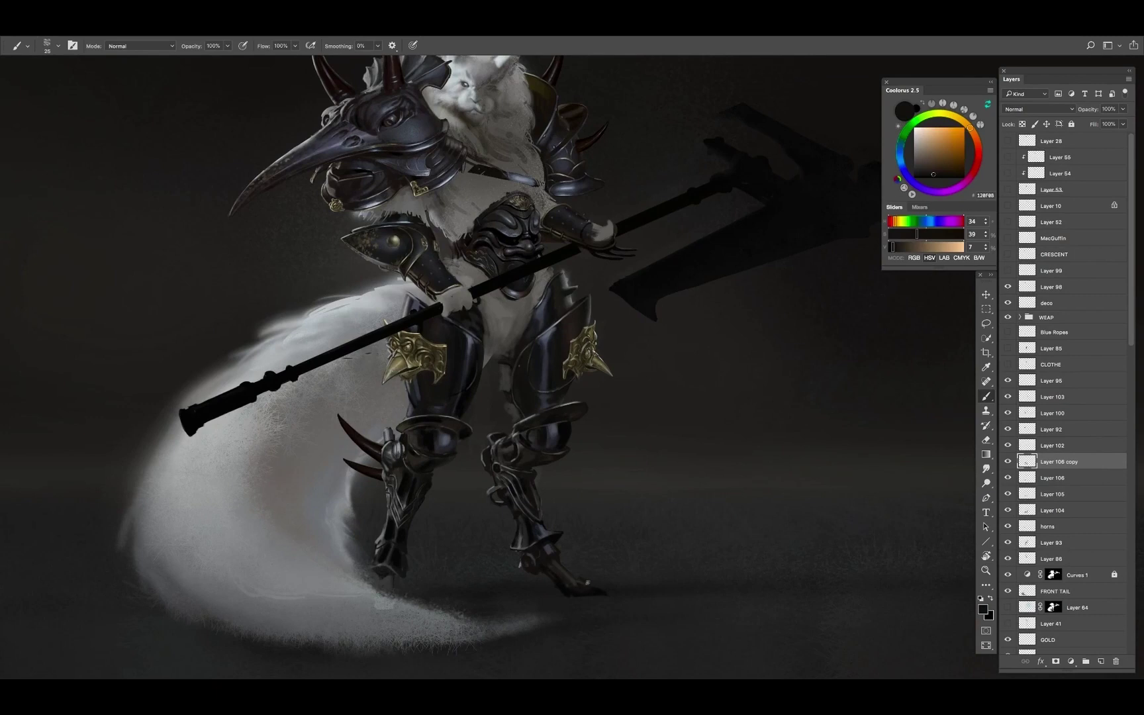
{"action": "left_click", "coordinate": [578, 576], "text": "alt"}
{"action": "key", "text": "bracketleft"}
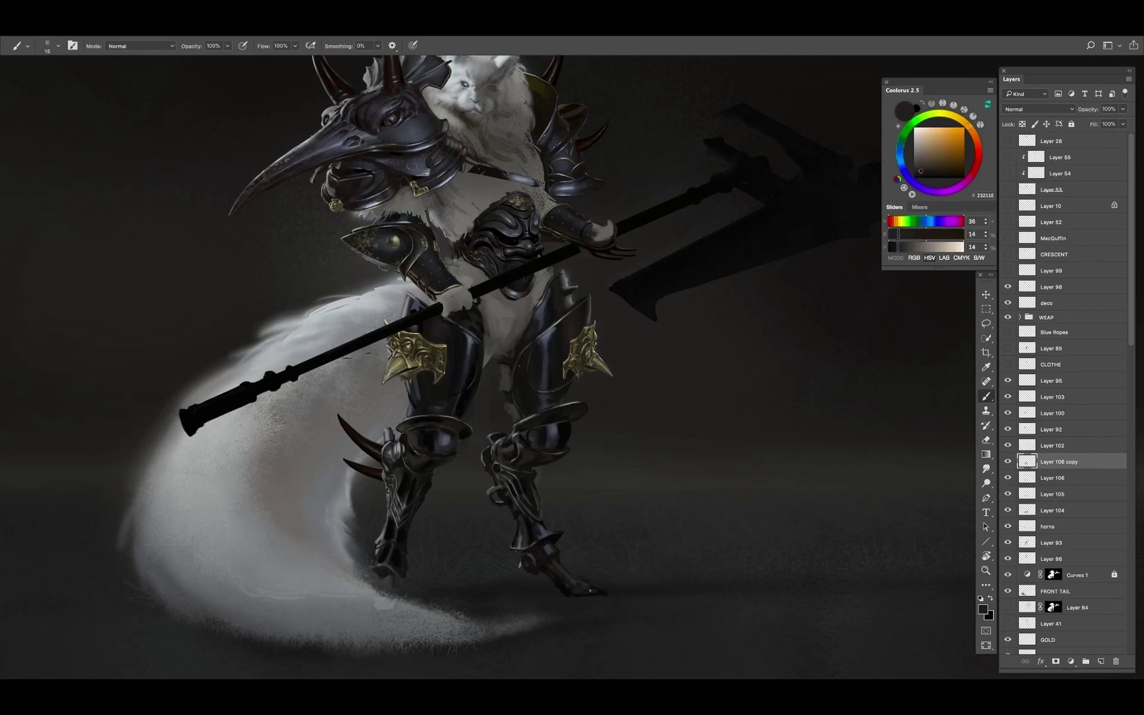
{"action": "left_click", "coordinate": [604, 550], "text": "alt"}
{"action": "key", "text": "bracketleft"}
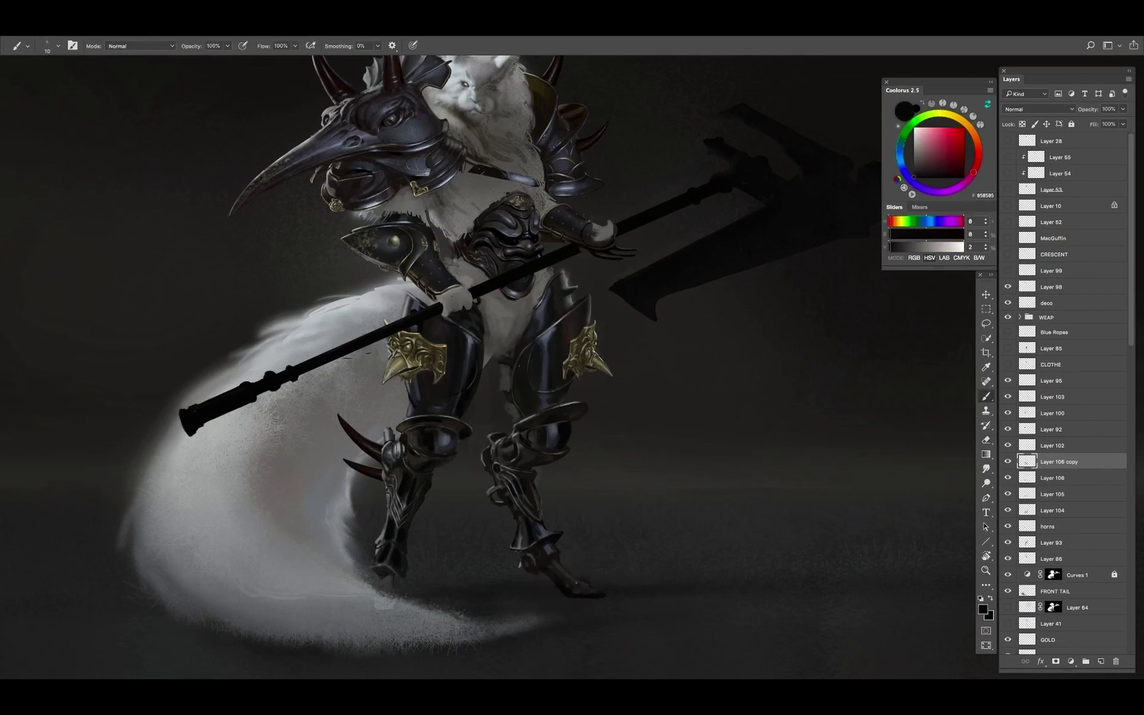
{"action": "left_click", "coordinate": [551, 560], "text": "alt"}
{"action": "left_click_drag", "start_coordinate": [537, 556], "coordinate": [566, 526]}
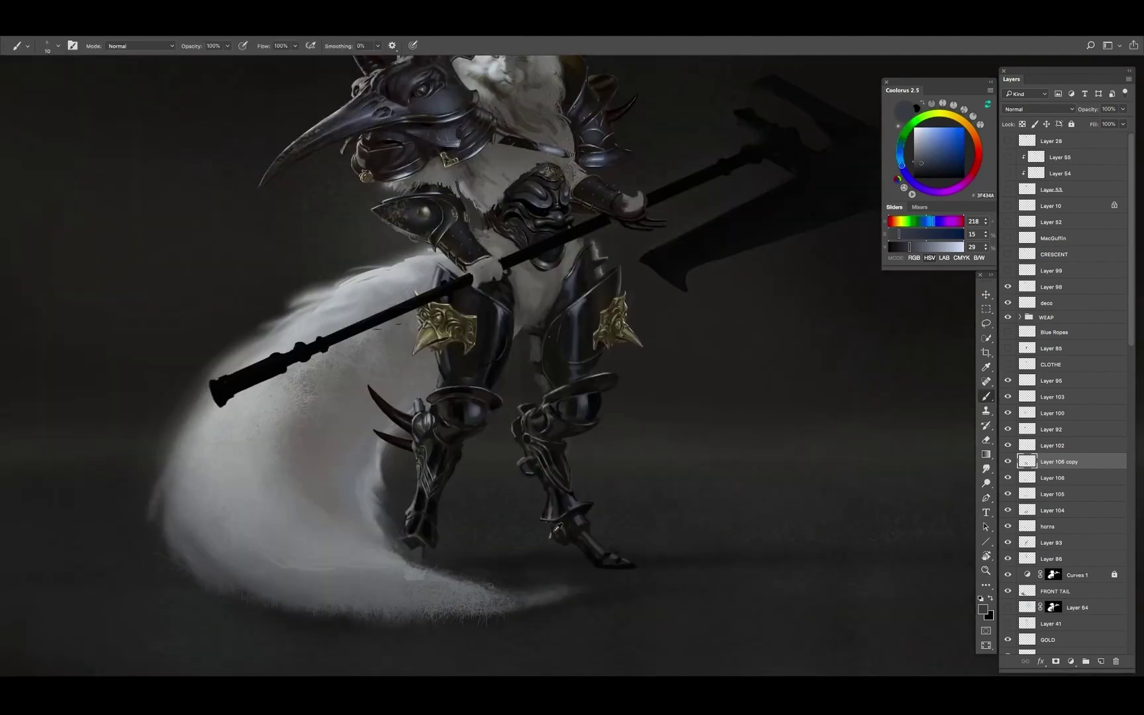
{"action": "left_click", "coordinate": [566, 526], "text": "alt"}
Touch up the greaves with purple-grey and yellowish tones using a 9 px brush
{"action": "key", "text": "bracketleft"}
{"action": "left_click", "coordinate": [568, 522], "text": "alt"}
{"action": "left_click", "coordinate": [568, 523], "text": "alt"}
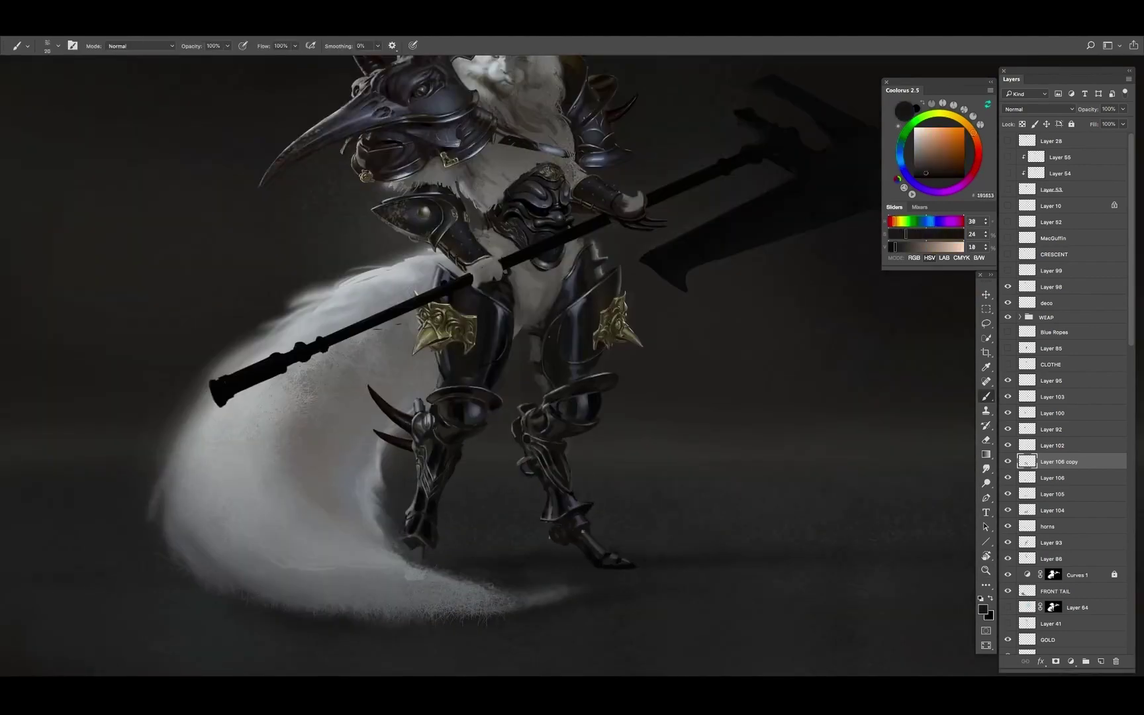
{"action": "left_click", "coordinate": [594, 546], "text": "alt"}
{"action": "key", "text": "z"}
{"action": "left_click_drag", "start_coordinate": [594, 546], "coordinate": [582, 546]}
{"action": "key", "text": "b"}
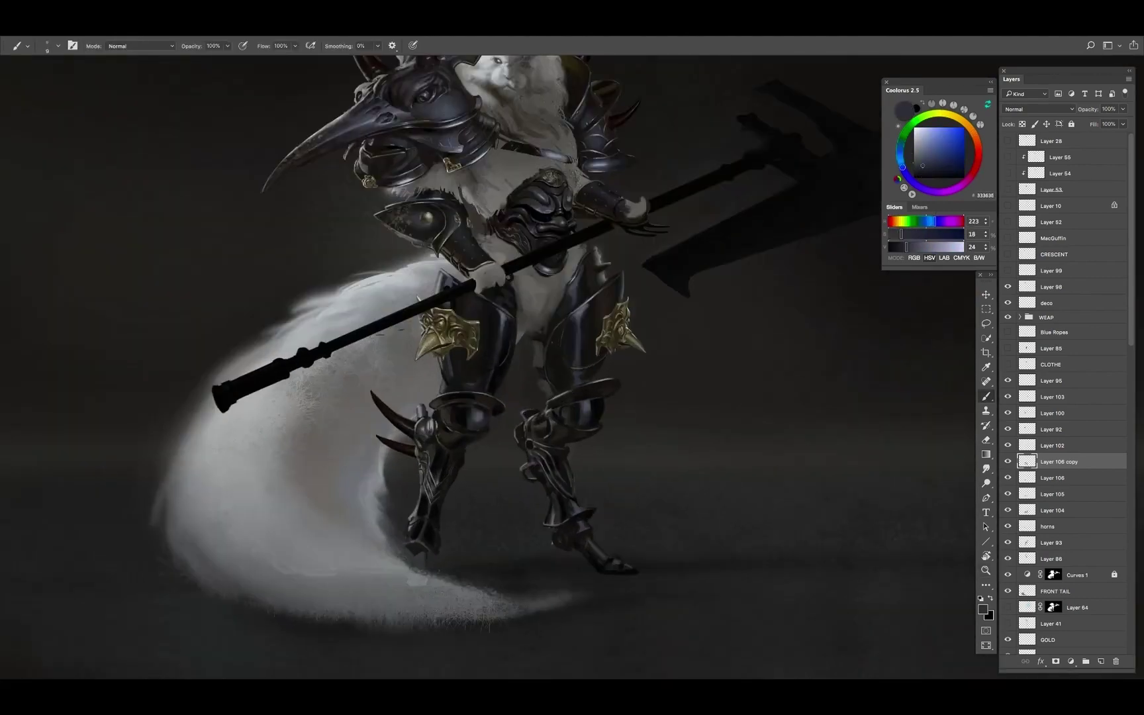
Paint grey and dark brown shading on the greaves with a roughly 15 px brush
{"action": "key", "text": "bracketleft"}
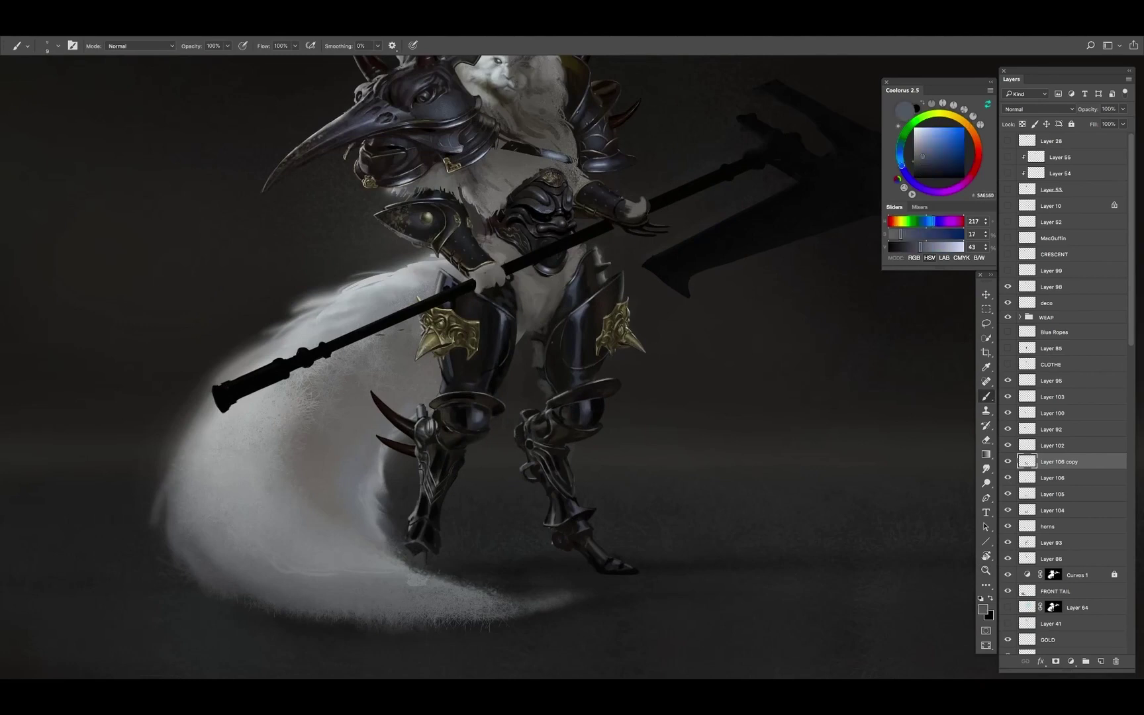
{"action": "left_click", "coordinate": [520, 432], "text": "alt"}
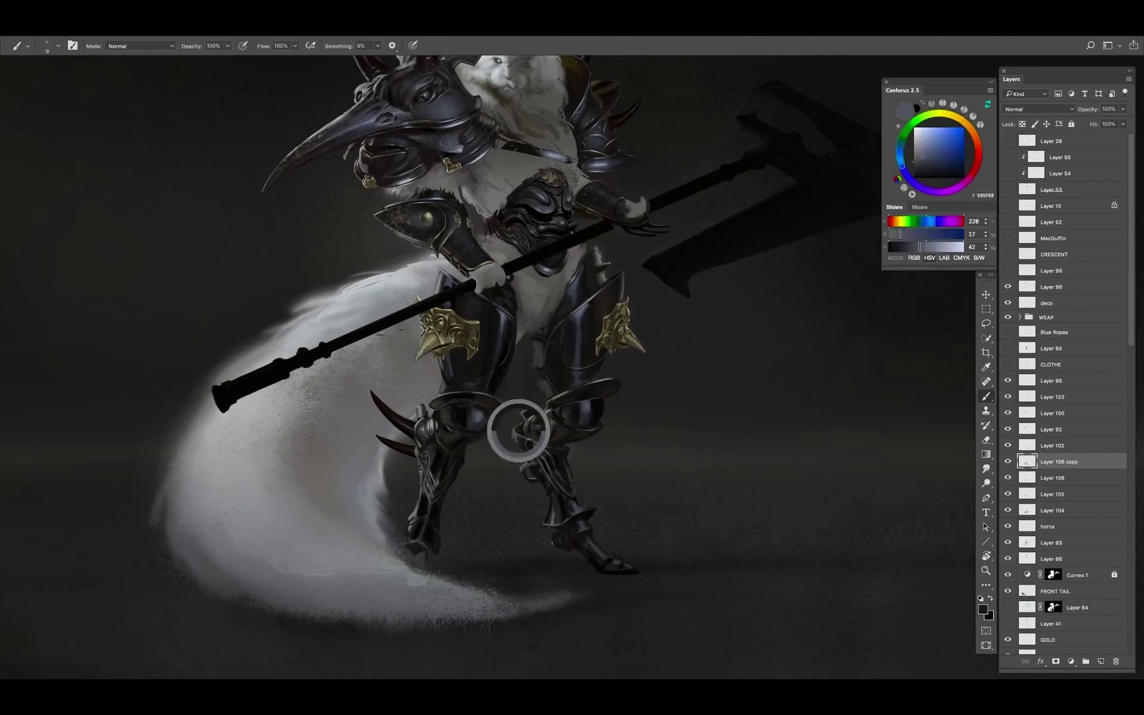
{"action": "left_click", "coordinate": [518, 432], "text": "alt"}
{"action": "key", "text": "bracketright"}
{"action": "left_click", "coordinate": [519, 439], "text": "alt"}
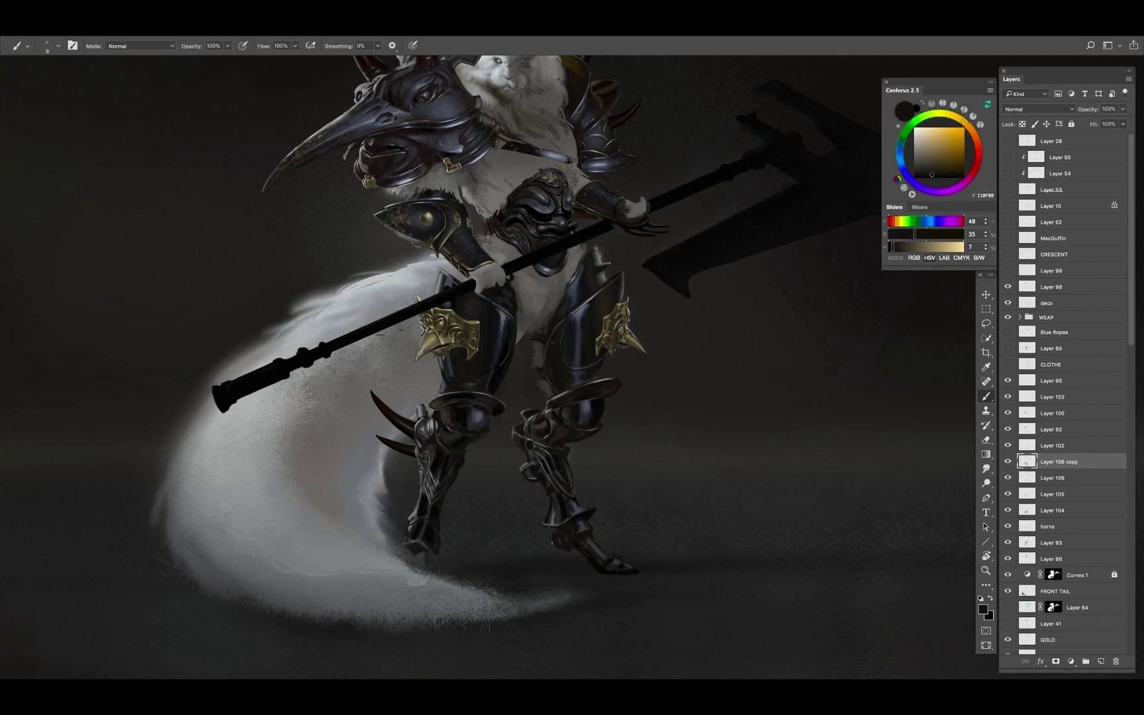
{"action": "key", "text": "bracketleft"}
{"action": "left_click", "coordinate": [511, 443], "text": "alt"}
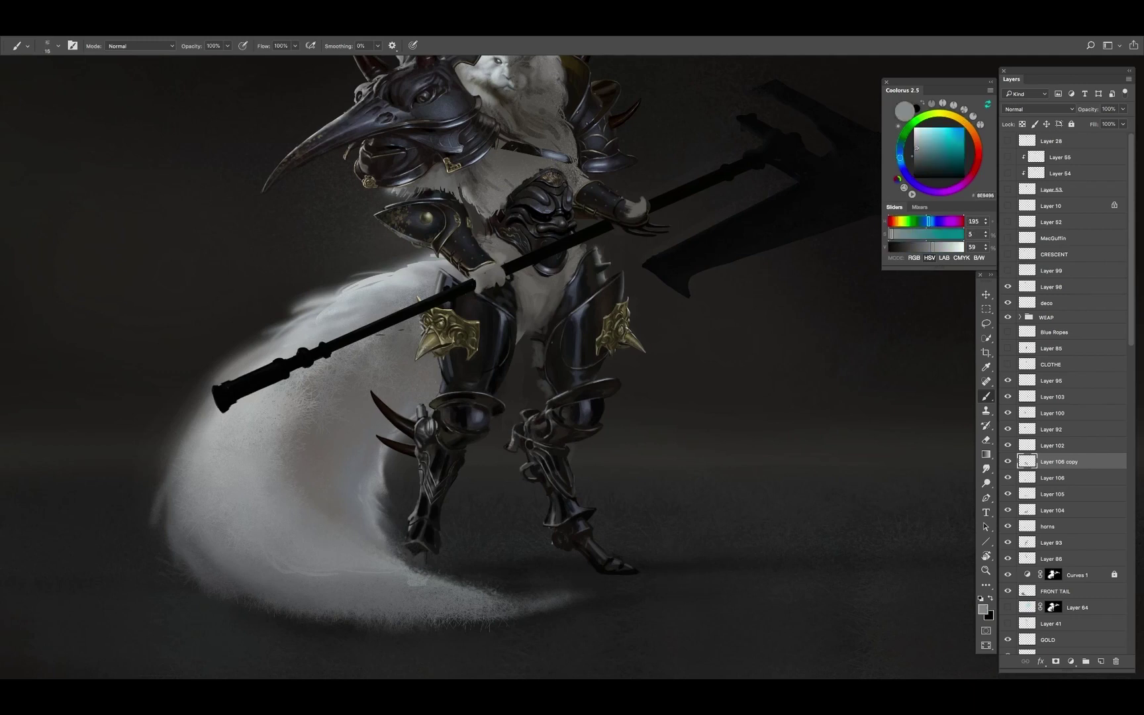
{"action": "left_click", "coordinate": [515, 446], "text": "alt"}
{"action": "left_click", "coordinate": [515, 444], "text": "alt"}
{"action": "key", "text": "bracketright"}
Add muted grey-blue highlights to the shin plates with a smaller brush
{"action": "left_click", "coordinate": [563, 431], "text": "alt"}
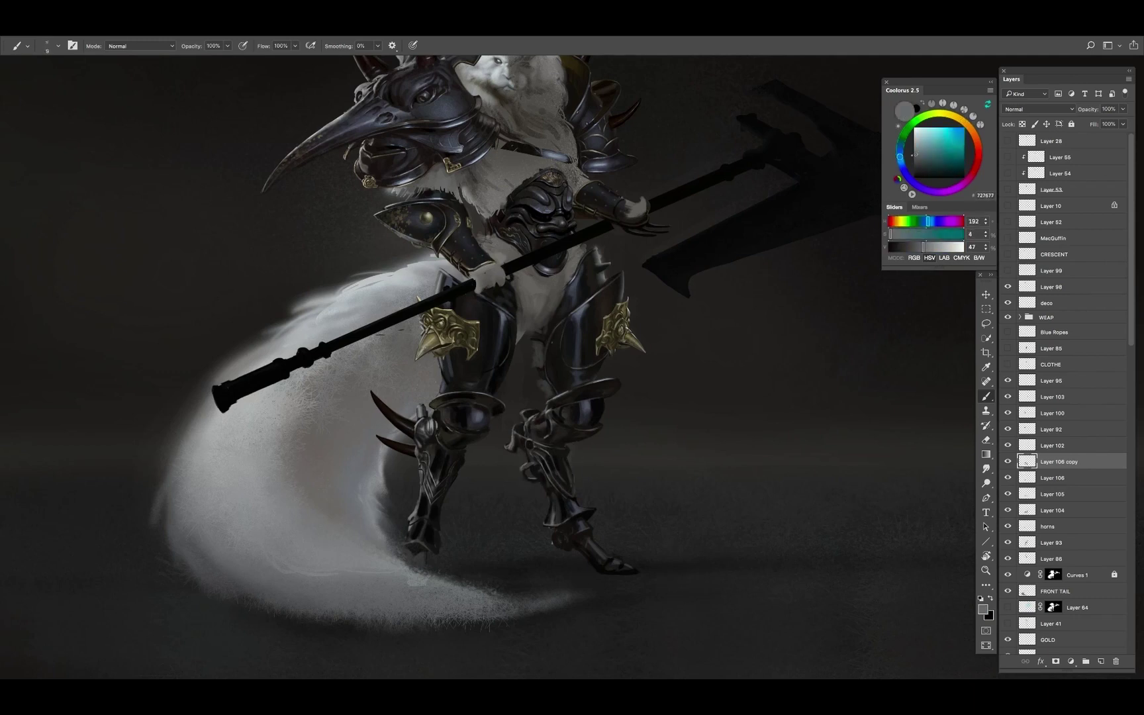
{"action": "left_click", "coordinate": [583, 416], "text": "alt"}
{"action": "left_click", "coordinate": [562, 432], "text": "alt"}
{"action": "key", "text": "bracketleft"}
{"action": "left_click", "coordinate": [535, 435], "text": "alt"}
{"action": "left_click", "coordinate": [535, 435], "text": "alt"}
{"action": "key", "text": "bracketleft"}
{"action": "key", "text": "bracketleft"}
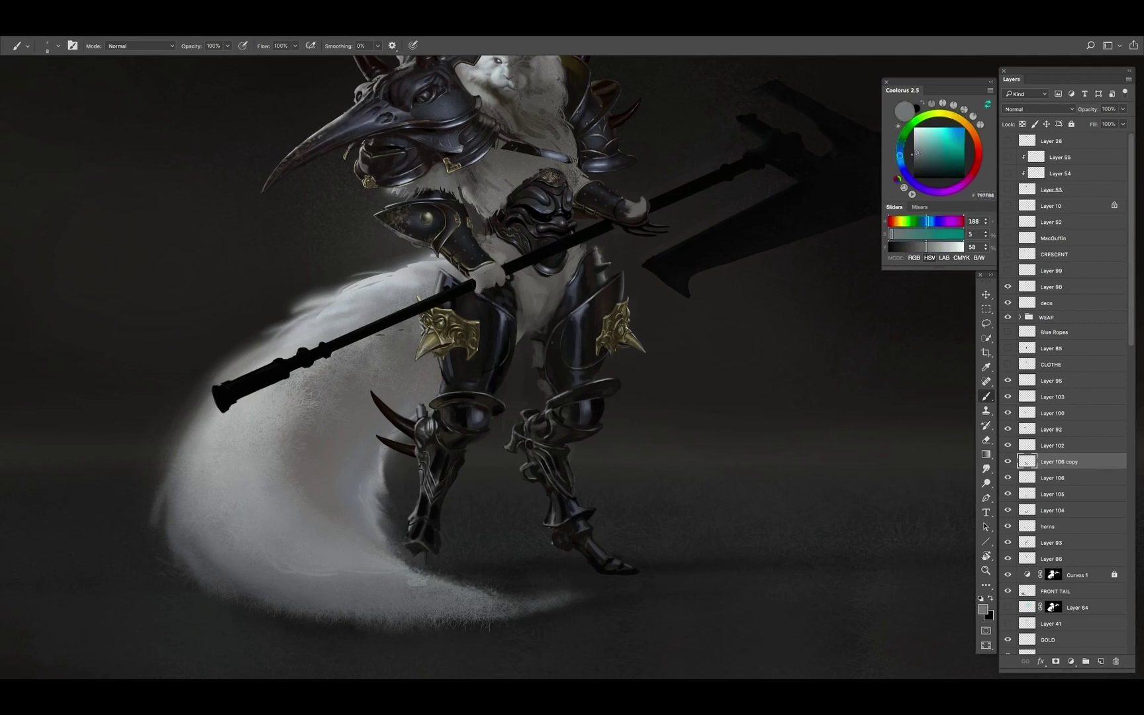
Lay warm near-black shading along the shin armour, swapping colours with X
{"action": "key", "text": "bracketright"}
{"action": "key", "text": "x"}
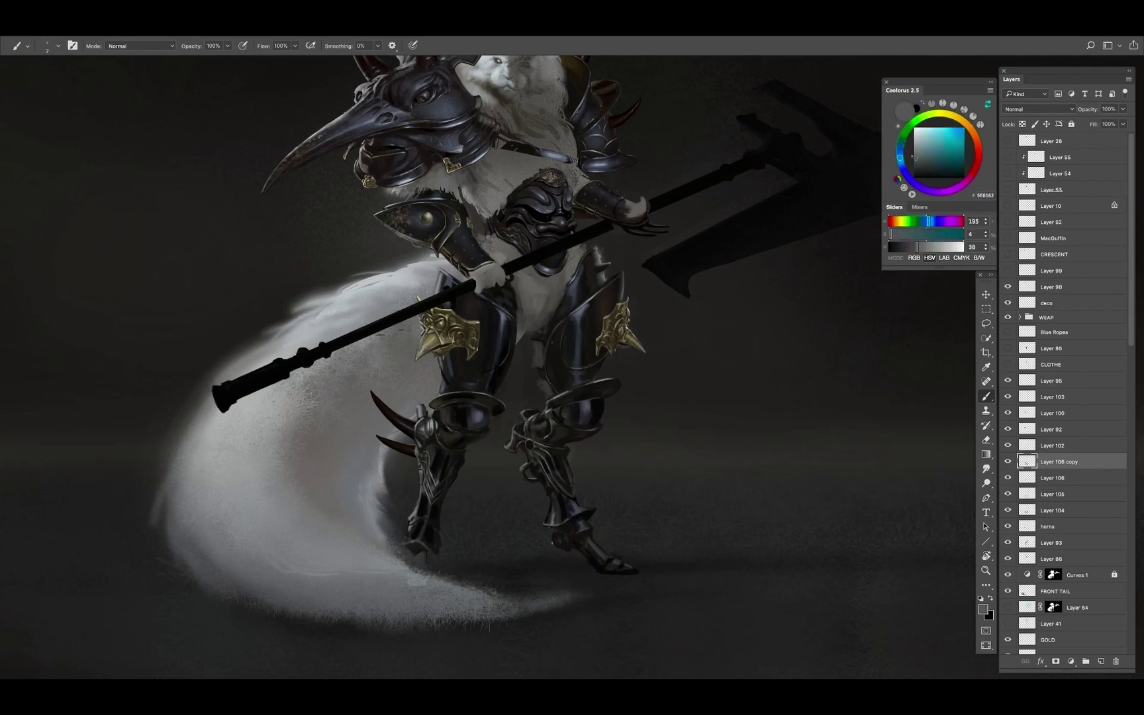
{"action": "key", "text": "bracketleft"}
{"action": "left_click", "coordinate": [512, 442], "text": "alt"}
{"action": "key", "text": "bracketright"}
{"action": "key", "text": "bracketright"}
{"action": "key", "text": "x"}
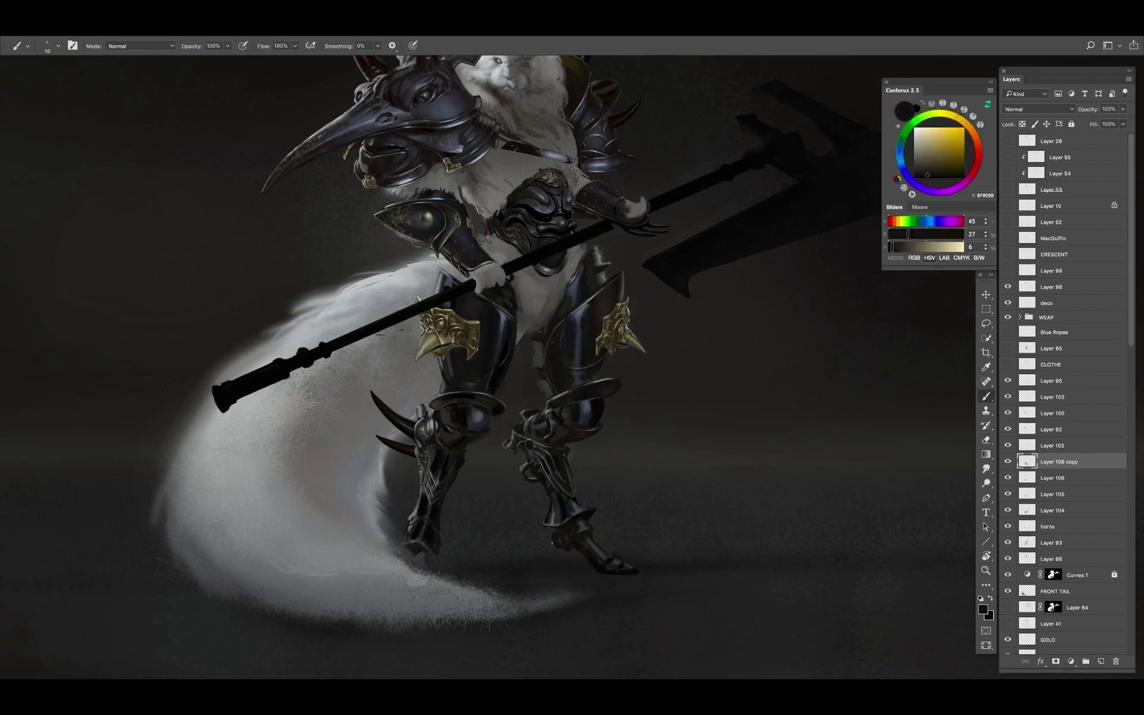
{"action": "left_click", "coordinate": [549, 453], "text": "alt"}
{"action": "key", "text": "bracketleft"}
{"action": "key", "text": "x"}
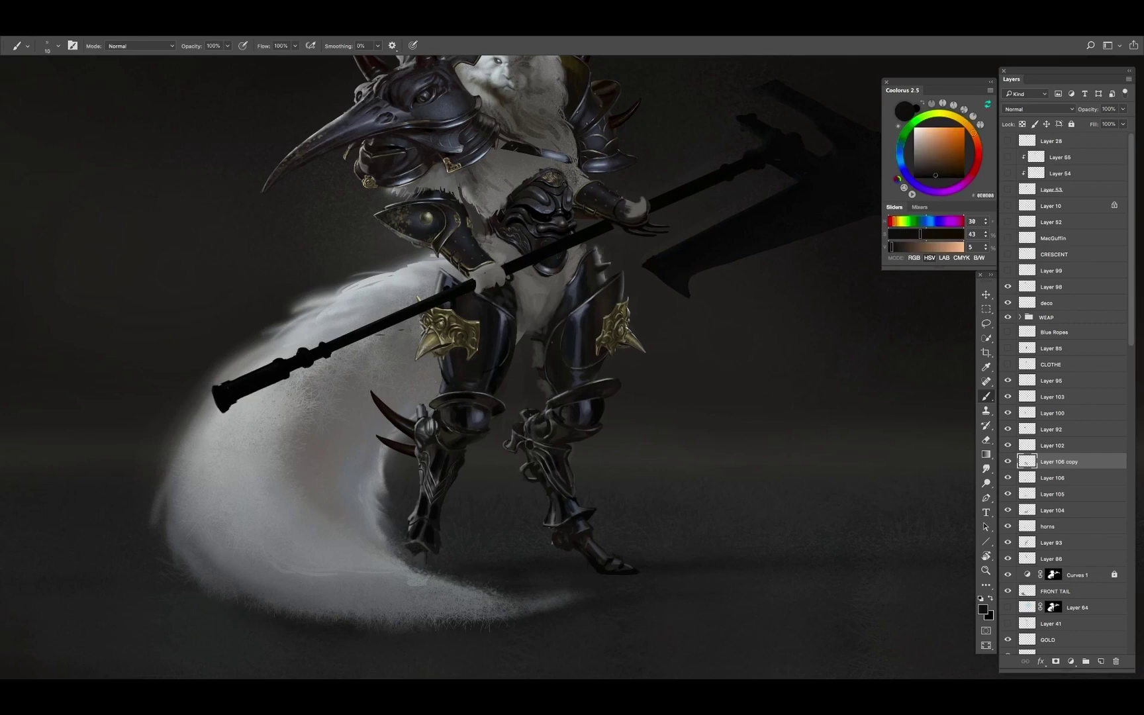
{"action": "left_click", "coordinate": [533, 419], "text": "alt"}
{"action": "left_click", "coordinate": [523, 431], "text": "alt"}
{"action": "left_click", "coordinate": [515, 440], "text": "alt"}
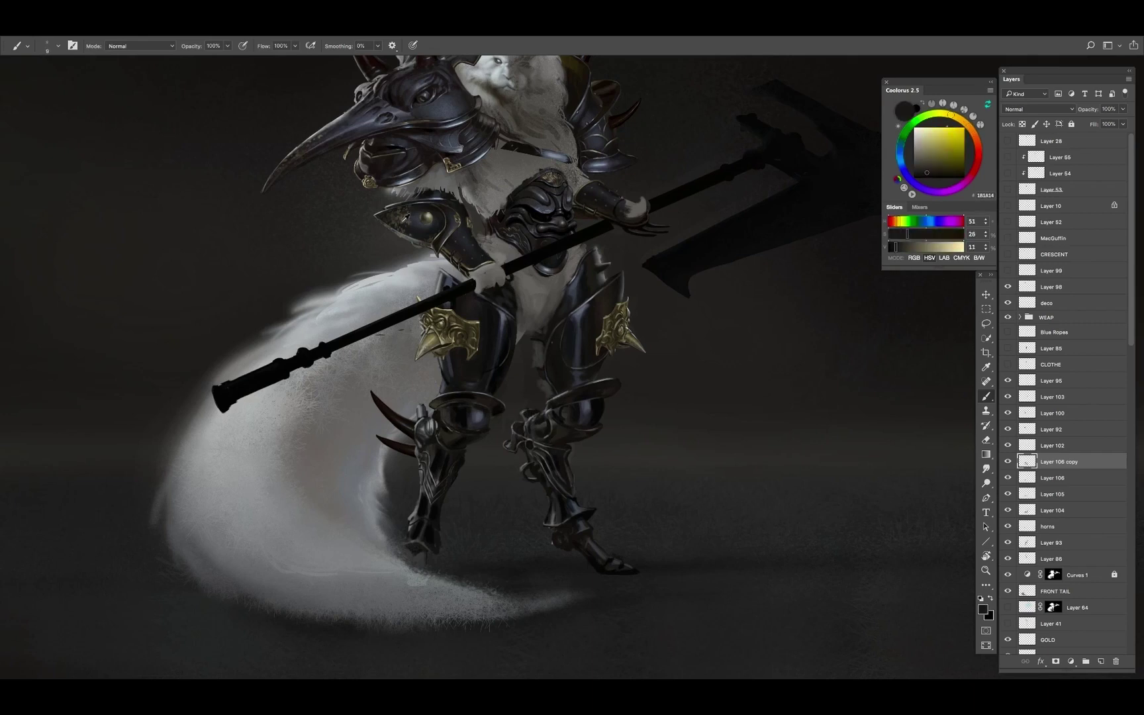
Add mid and light grey highlights between near-black areas on the knee armour
{"action": "left_click", "coordinate": [406, 219], "text": "alt"}
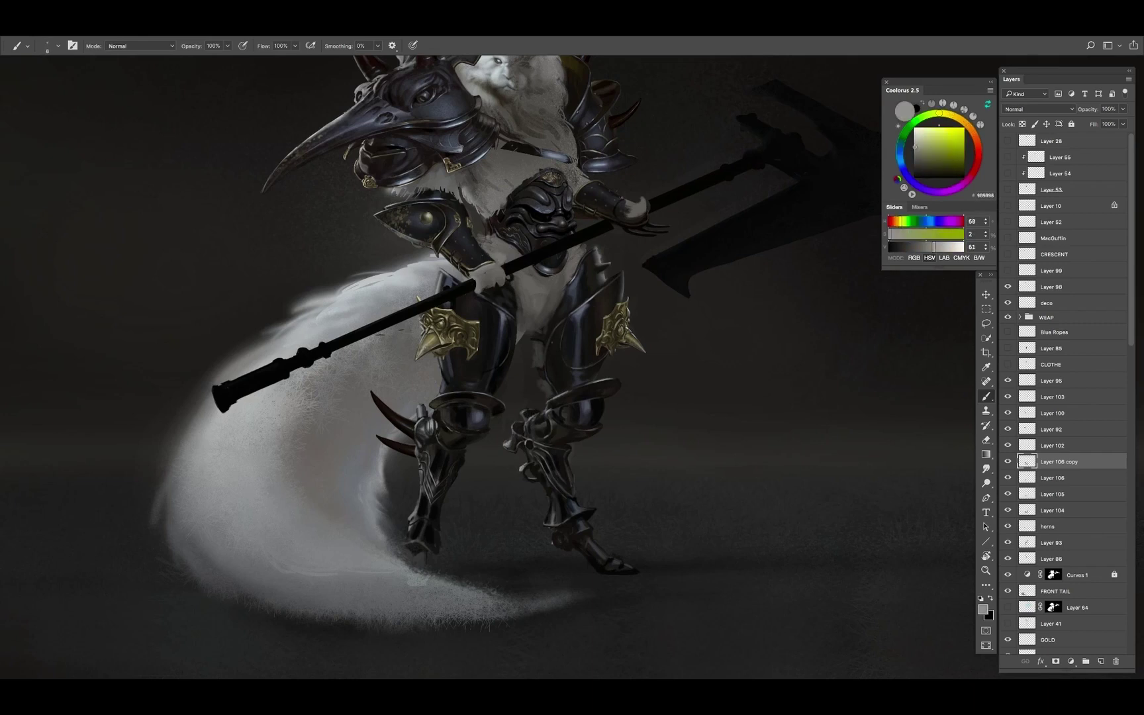
{"action": "left_click", "coordinate": [555, 428], "text": "alt"}
{"action": "left_click", "coordinate": [528, 439], "text": "alt"}
{"action": "left_click", "coordinate": [540, 437], "text": "alt"}
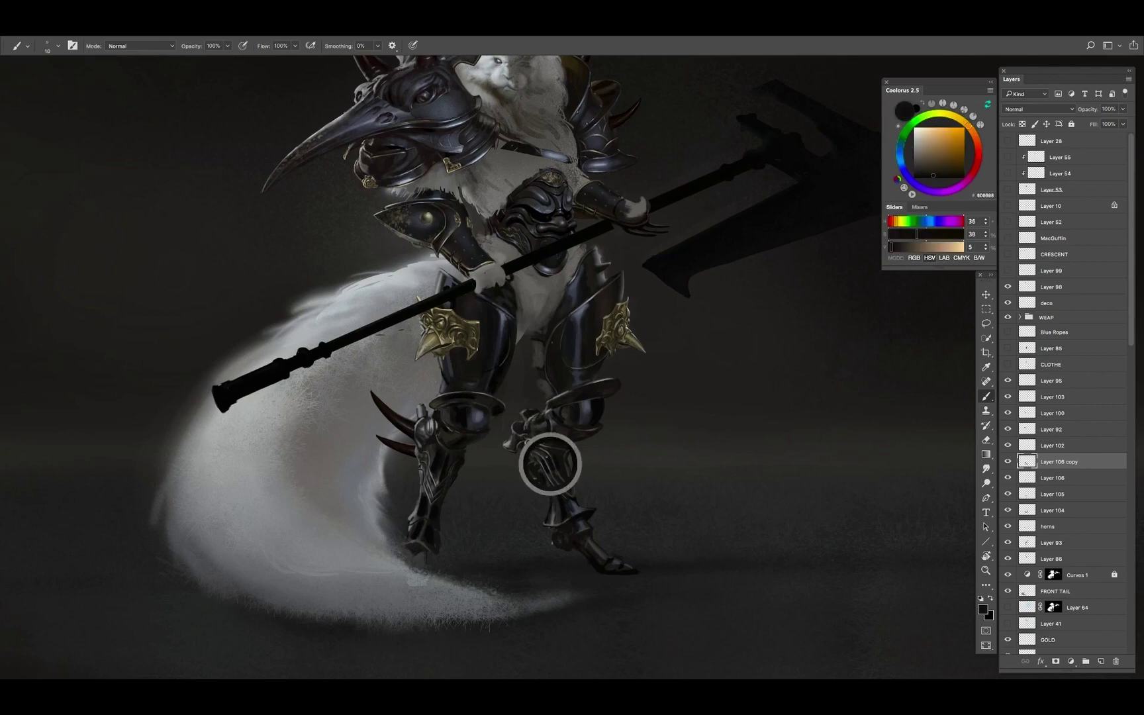
{"action": "left_click", "coordinate": [529, 443], "text": "alt"}
{"action": "left_click", "coordinate": [538, 453], "text": "alt"}
{"action": "left_click", "coordinate": [538, 452], "text": "alt"}
{"action": "left_click", "coordinate": [537, 452], "text": "alt"}
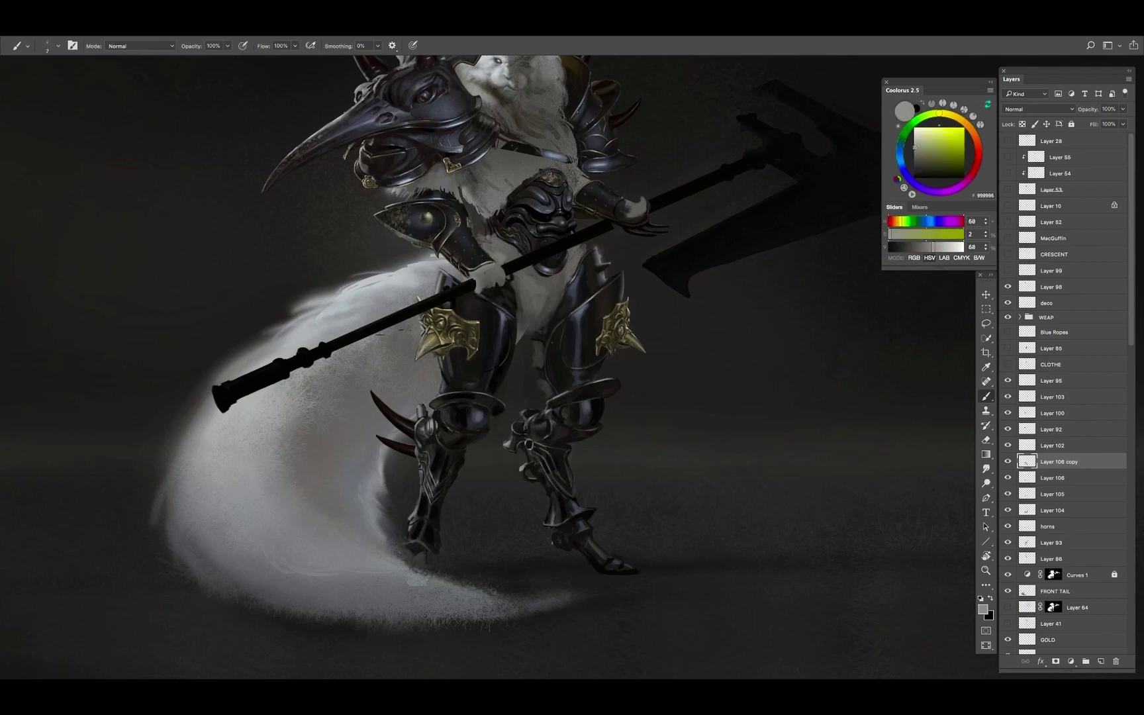
{"action": "left_click", "coordinate": [518, 435], "text": "alt"}
Delete Layer 106 and merge Layer 106 copy down with Ctrl+E
{"action": "key", "text": "e"}
{"action": "left_click_drag", "start_coordinate": [524, 469], "coordinate": [505, 428]}
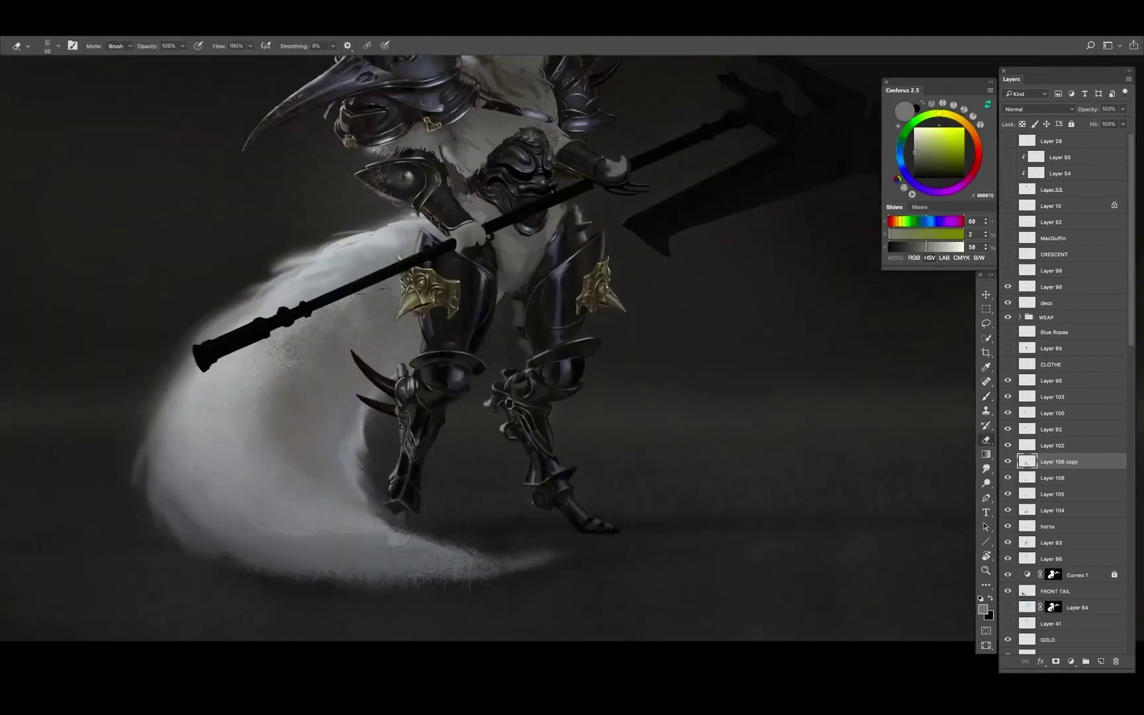
{"action": "left_click", "coordinate": [505, 429], "text": "ctrl"}
{"action": "key", "text": "v"}
{"action": "left_click", "coordinate": [558, 395], "text": "ctrl"}
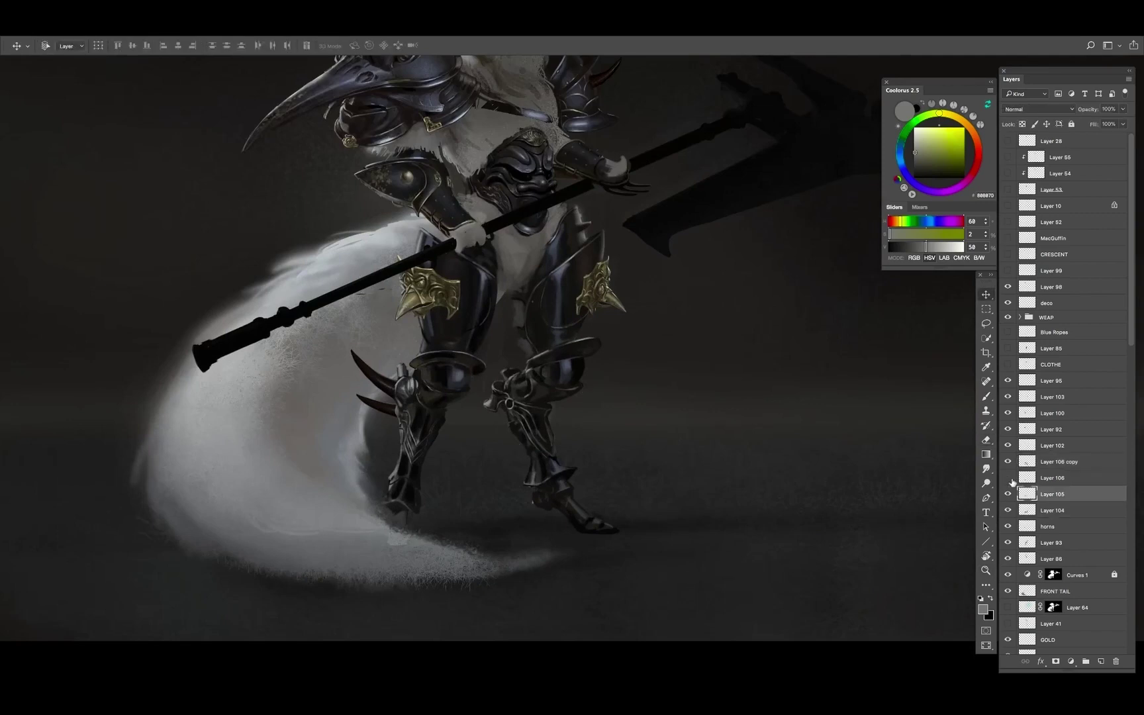
{"action": "key", "text": "Delete"}
{"action": "left_click", "coordinate": [1050, 462]}
{"action": "key", "text": "ctrl+e"}
Paint light grey and pale grey-blue touches on the upper knee plate
{"action": "key", "text": "e"}
{"action": "left_click_drag", "start_coordinate": [497, 397], "coordinate": [530, 372]}
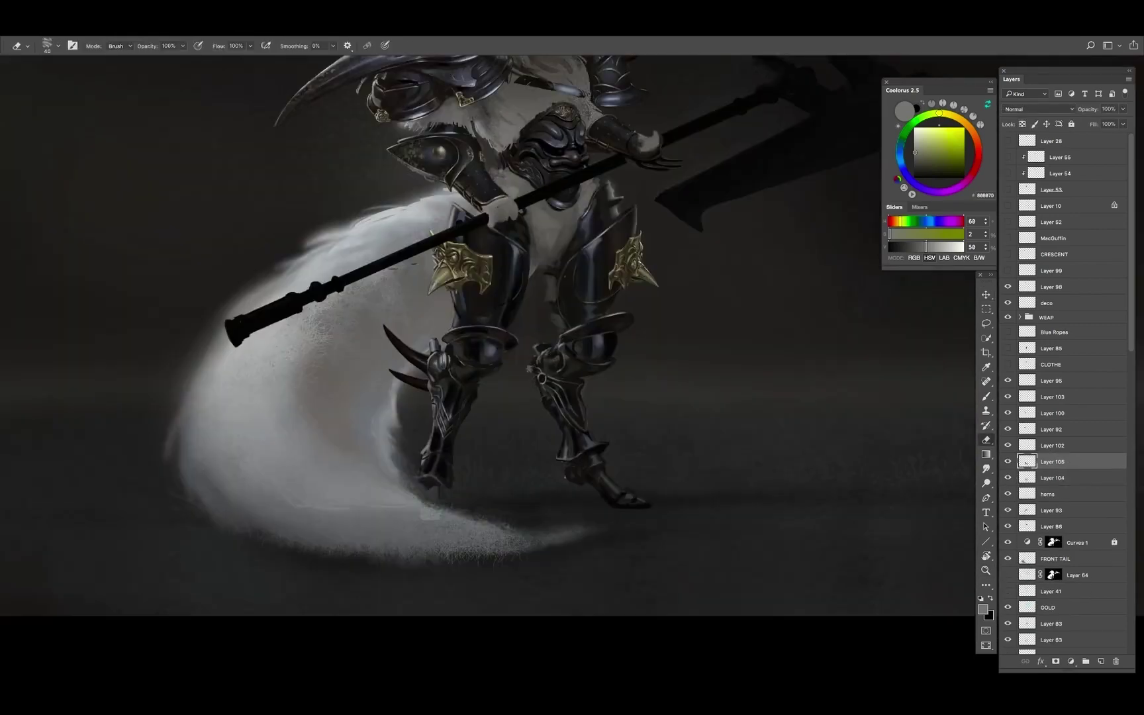
{"action": "key", "text": "b"}
{"action": "left_click", "coordinate": [537, 375], "text": "alt"}
{"action": "left_click", "coordinate": [544, 371], "text": "alt"}
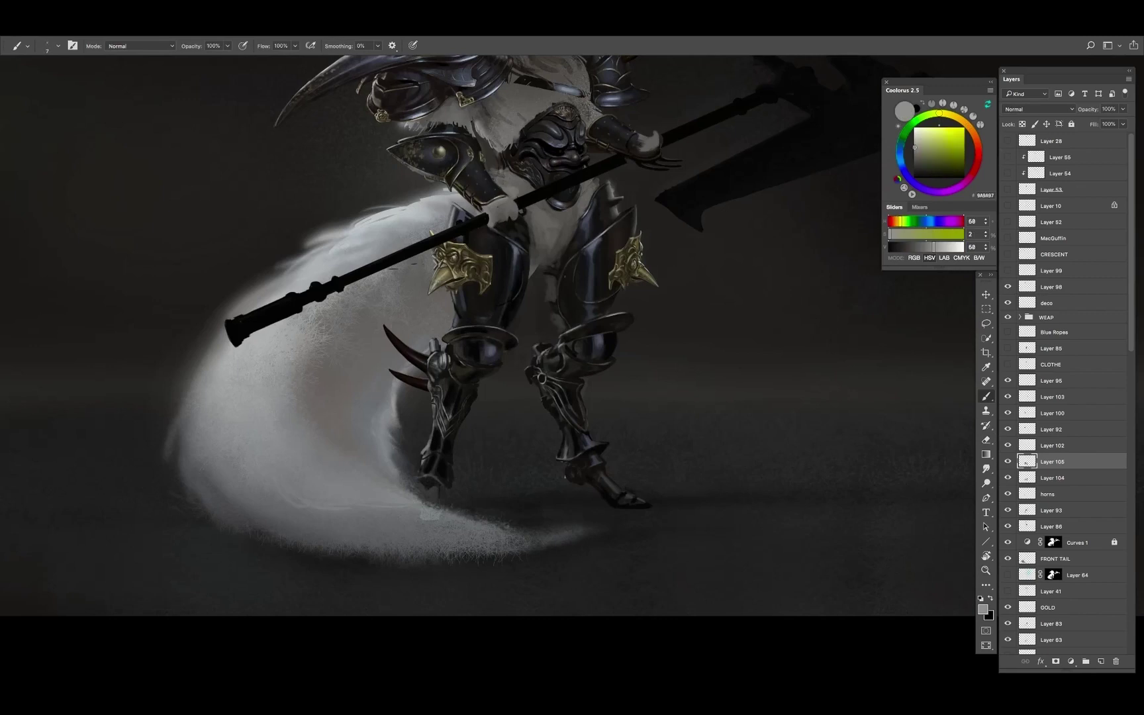
{"action": "left_click", "coordinate": [540, 374], "text": "alt"}
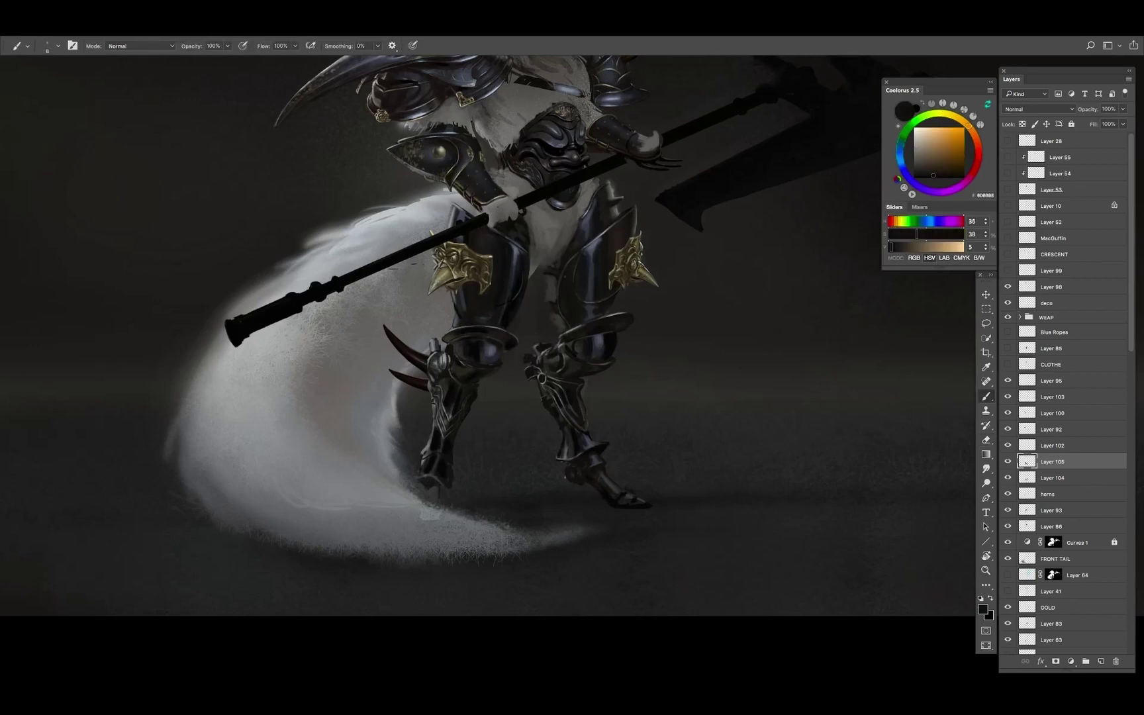
{"action": "left_click", "coordinate": [539, 374], "text": "alt"}
{"action": "left_click", "coordinate": [578, 327], "text": "alt"}
{"action": "left_click", "coordinate": [578, 327], "text": "alt"}
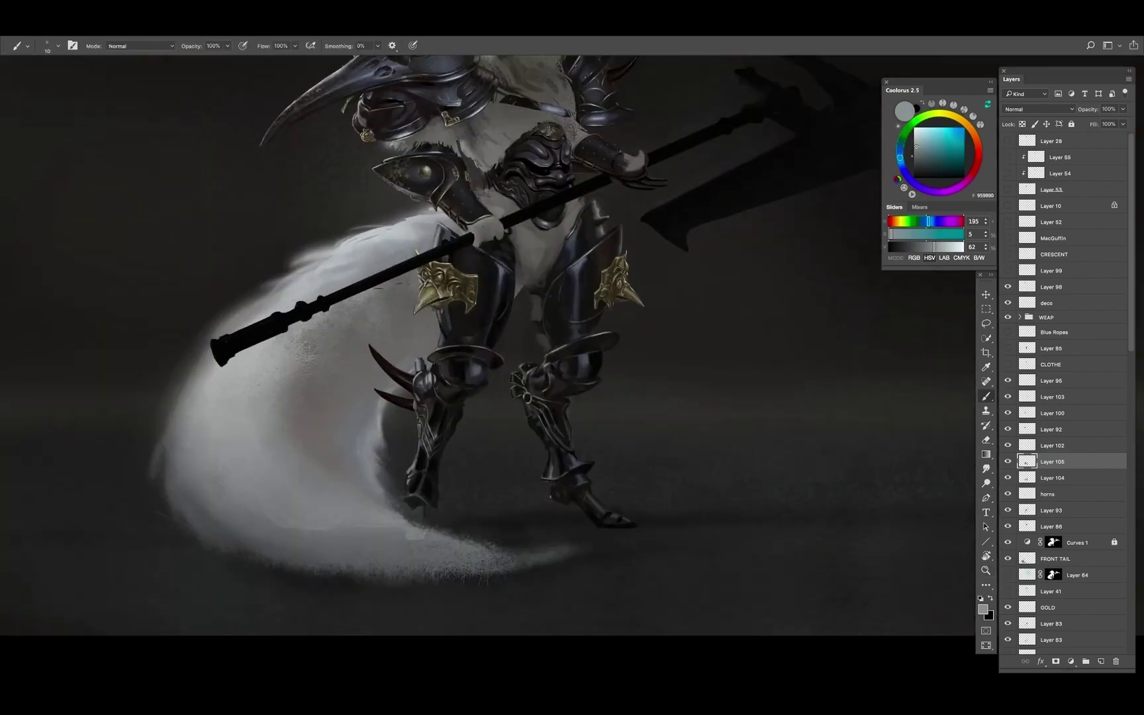
Shade the shin with near-black, dark olive and mid-grey tones
{"action": "left_click", "coordinate": [524, 372], "text": "alt"}
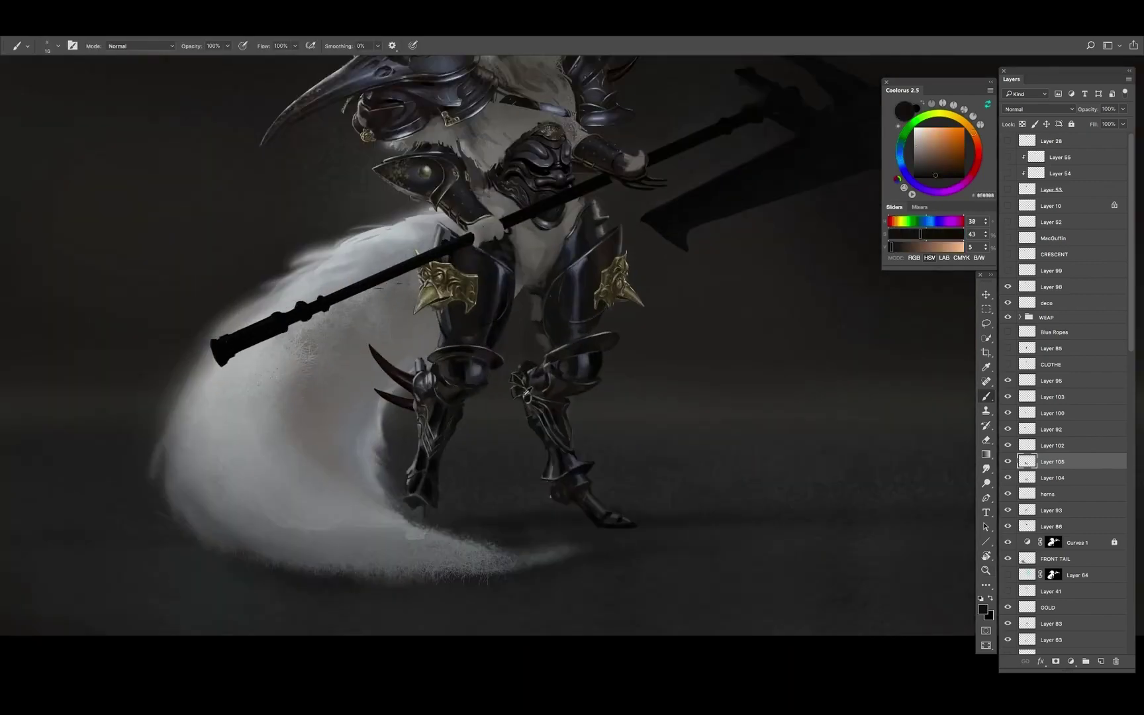
{"action": "left_click", "coordinate": [479, 348], "text": "alt"}
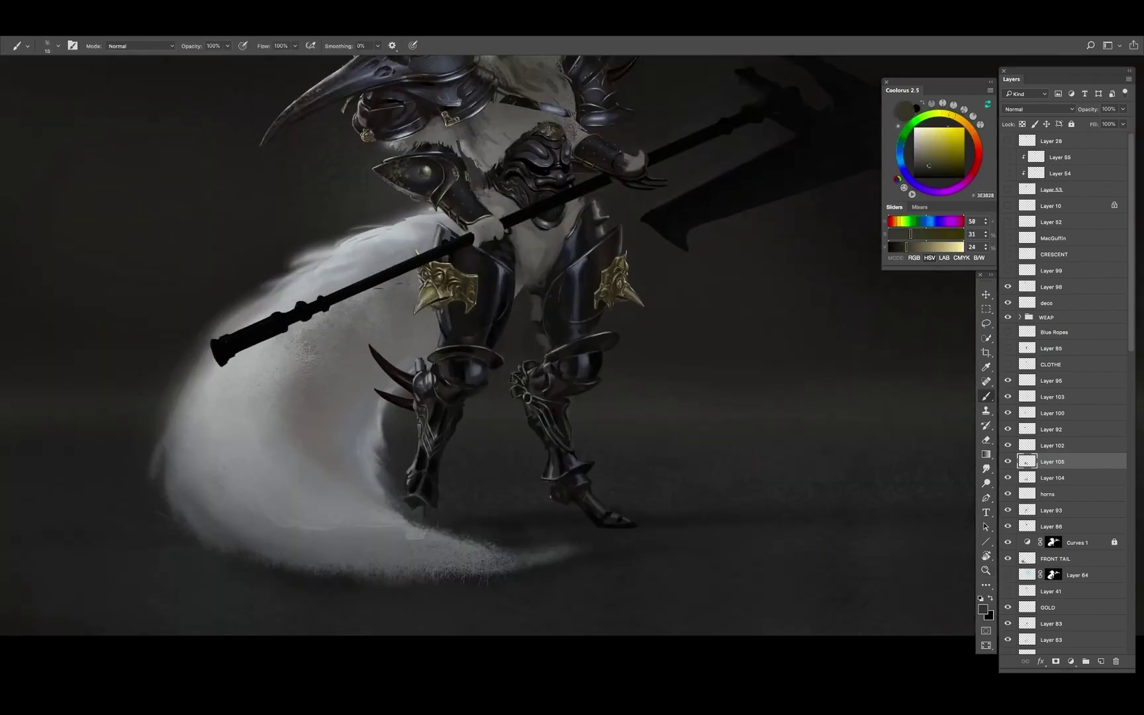
{"action": "left_click", "coordinate": [553, 358], "text": "alt"}
{"action": "left_click", "coordinate": [549, 363], "text": "alt"}
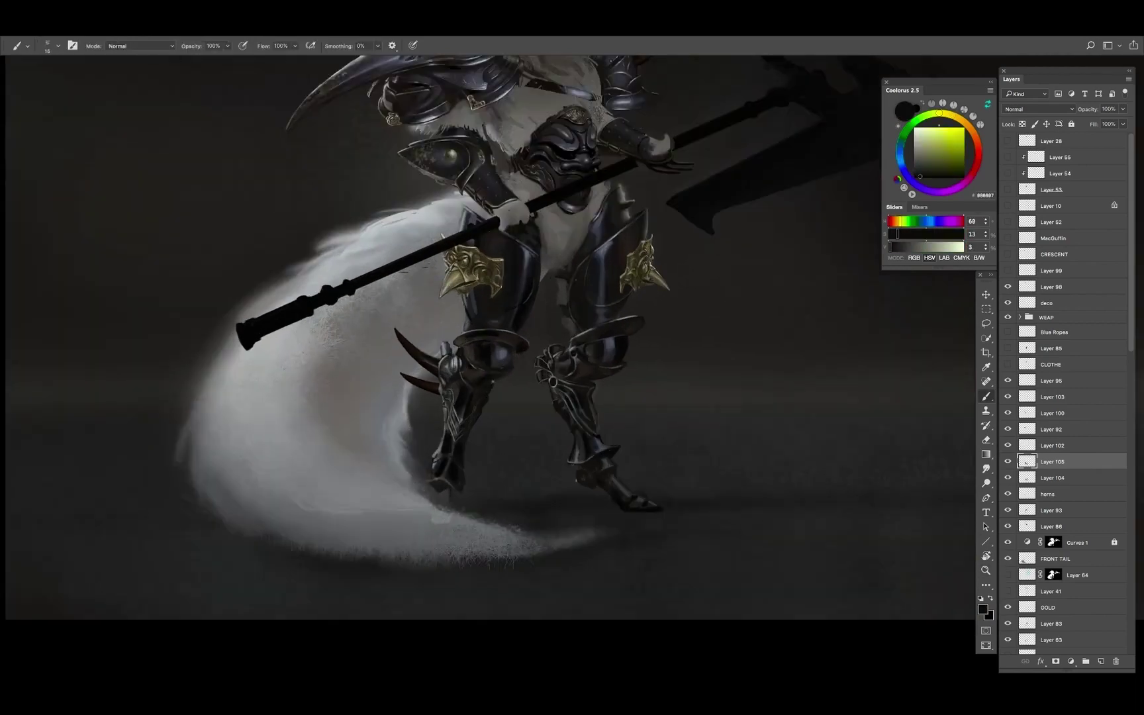
{"action": "left_click", "coordinate": [467, 417], "text": "alt"}
{"action": "left_click", "coordinate": [483, 411], "text": "alt"}
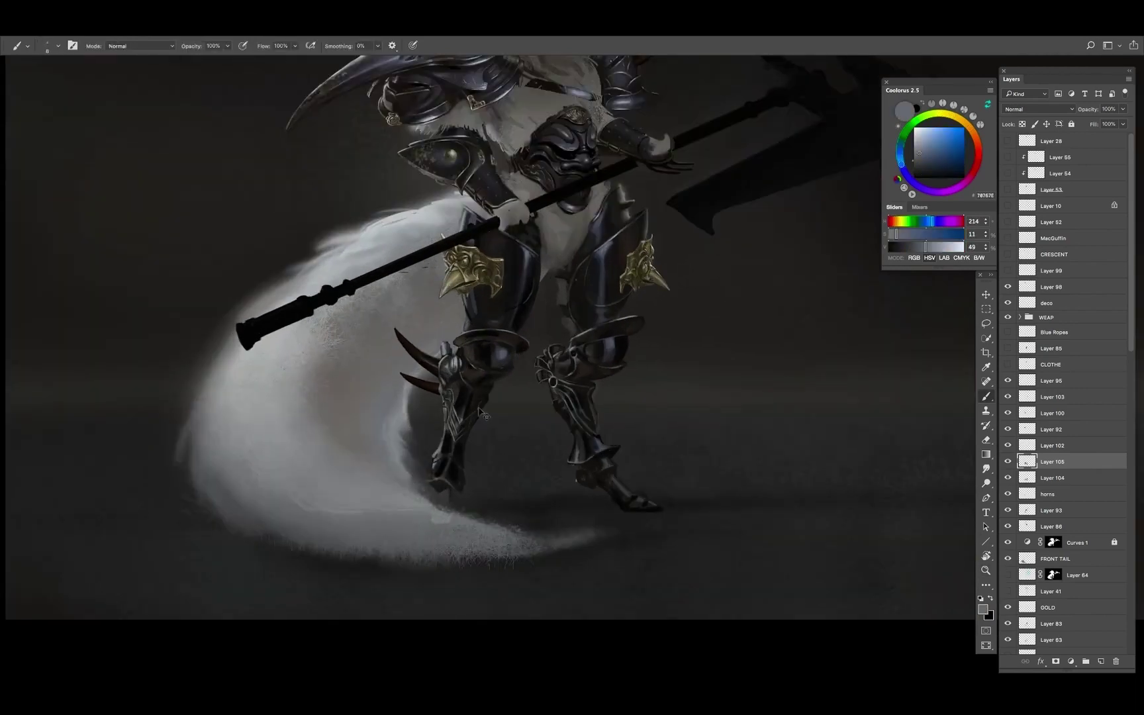
{"action": "left_click", "coordinate": [470, 411], "text": "alt"}
{"action": "left_click", "coordinate": [470, 411], "text": "alt"}
Darken the lower leg armour with pure black using a larger brush
{"action": "key", "text": "x"}
{"action": "key", "text": "bracketright"}
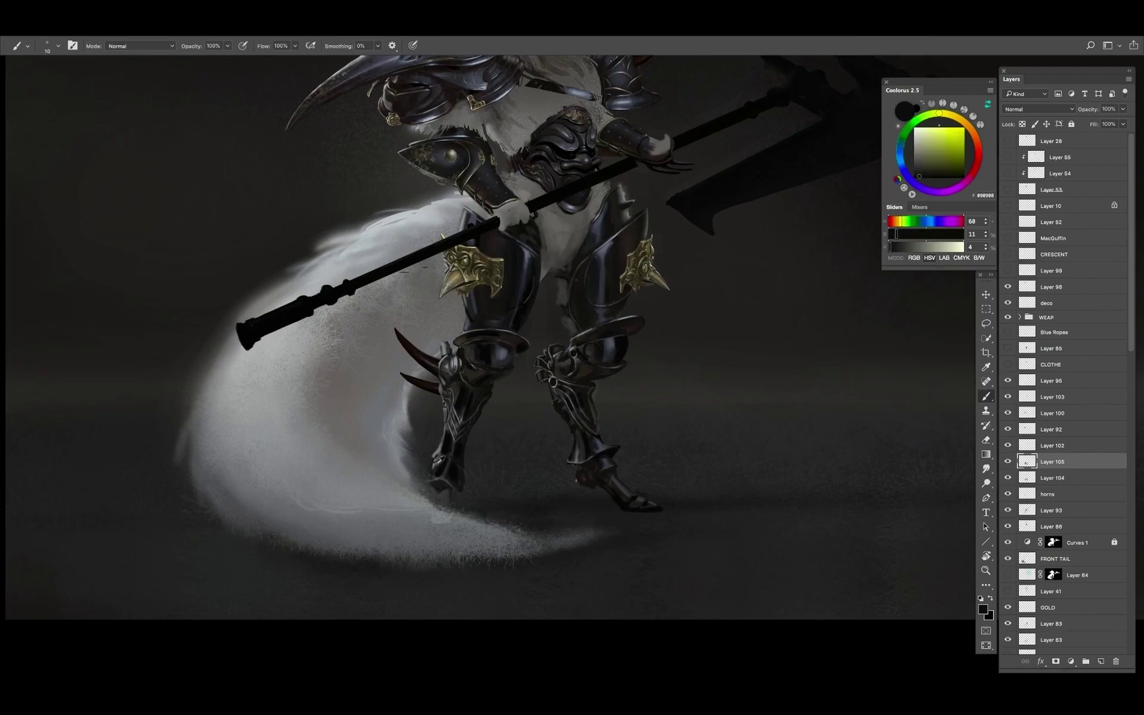
{"action": "left_click", "coordinate": [432, 468], "text": "alt"}
{"action": "left_click", "coordinate": [459, 455], "text": "alt"}
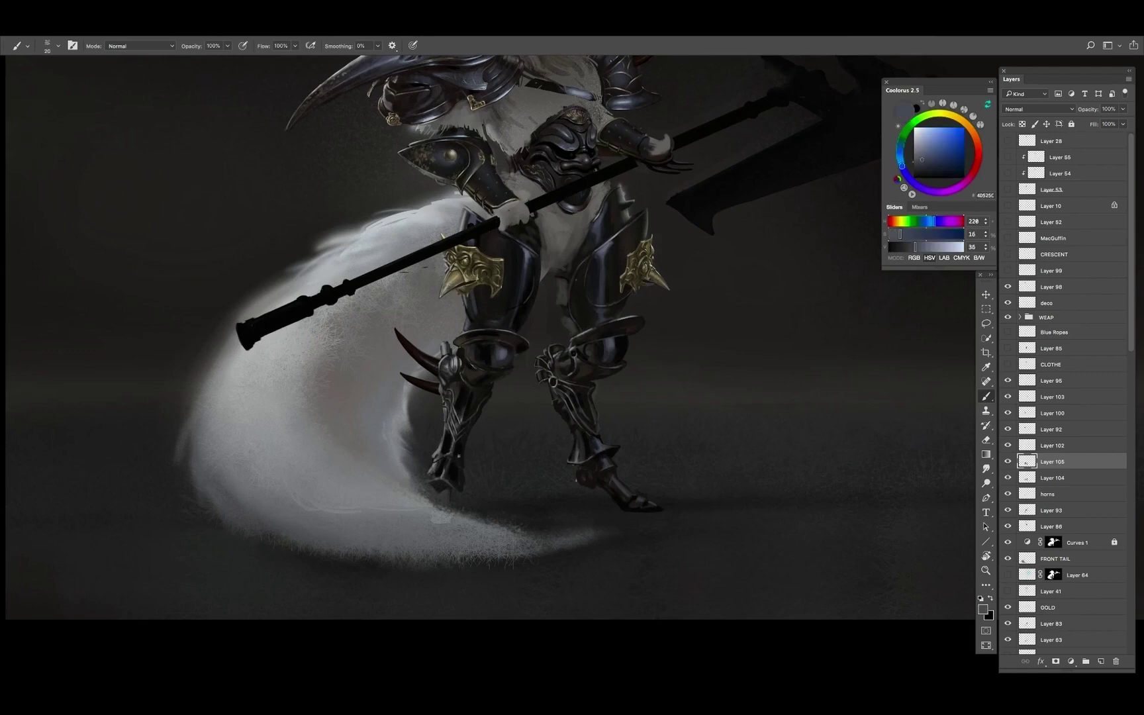
{"action": "key", "text": "bracketright"}
{"action": "key", "text": "bracketright"}
{"action": "left_click", "coordinate": [456, 483], "text": "alt"}
{"action": "left_click_drag", "start_coordinate": [462, 472], "coordinate": [612, 388]}
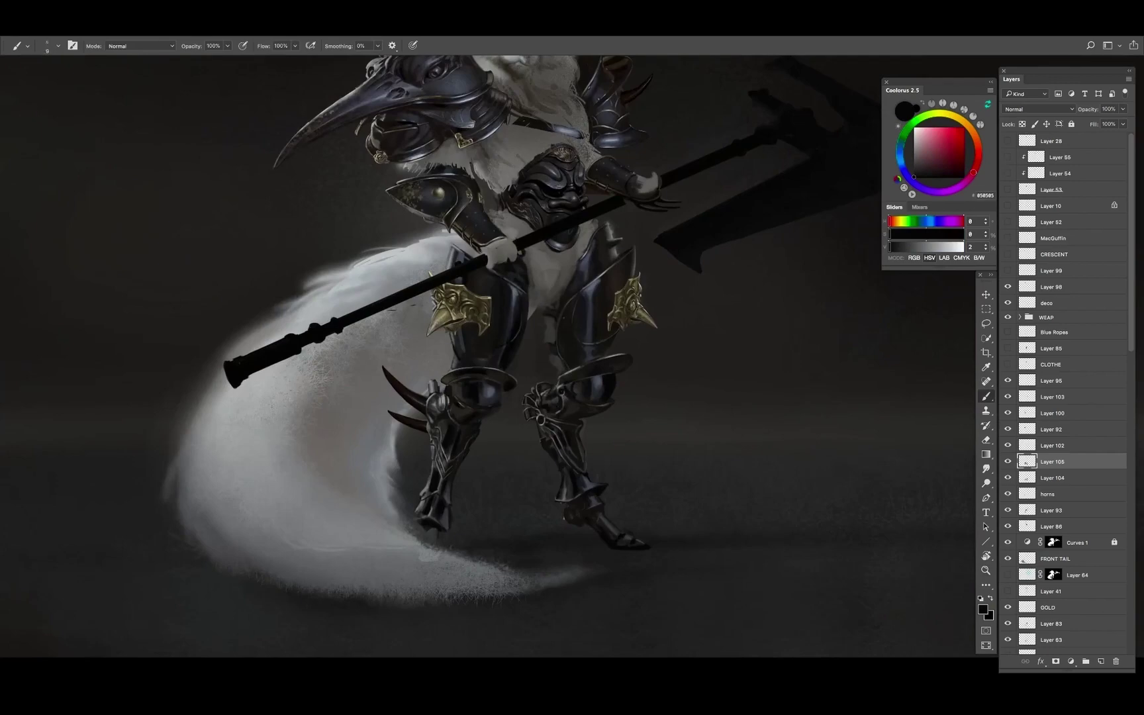
{"action": "left_click_drag", "start_coordinate": [553, 426], "coordinate": [570, 417]}
Add a bluish-grey glossy highlight and near-black edges to the right knee plate
{"action": "left_click", "coordinate": [571, 416], "text": "alt"}
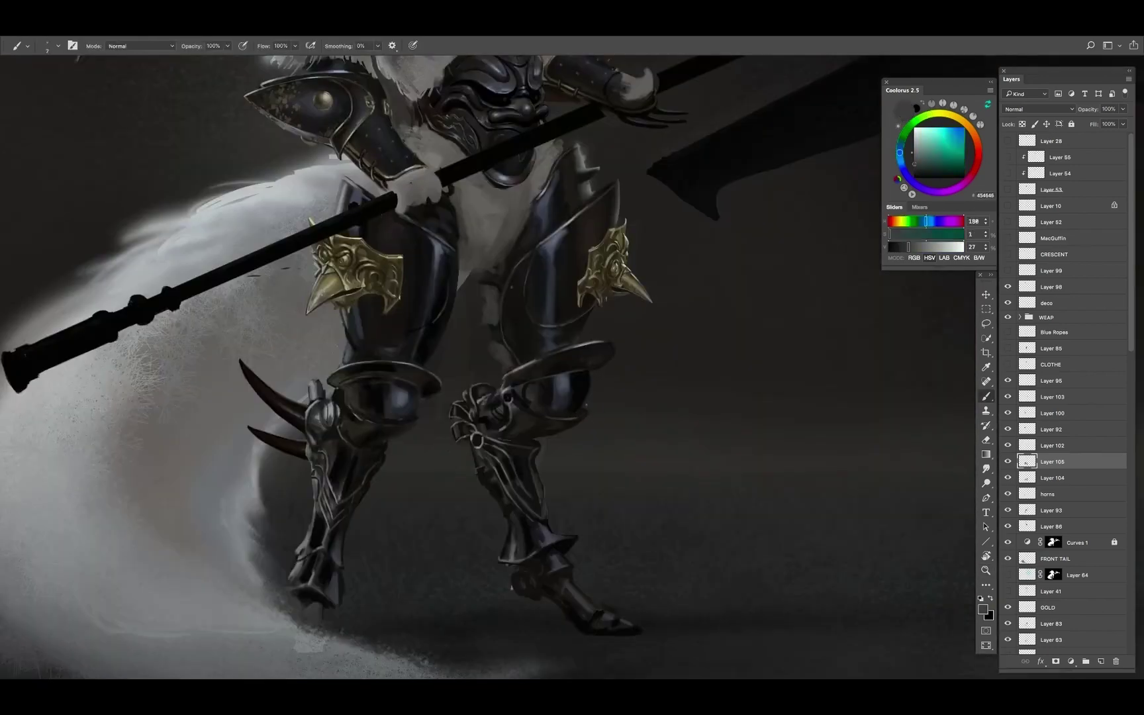
{"action": "left_click", "coordinate": [564, 398], "text": "alt"}
{"action": "left_click", "coordinate": [576, 401], "text": "alt"}
{"action": "left_click", "coordinate": [566, 381], "text": "alt"}
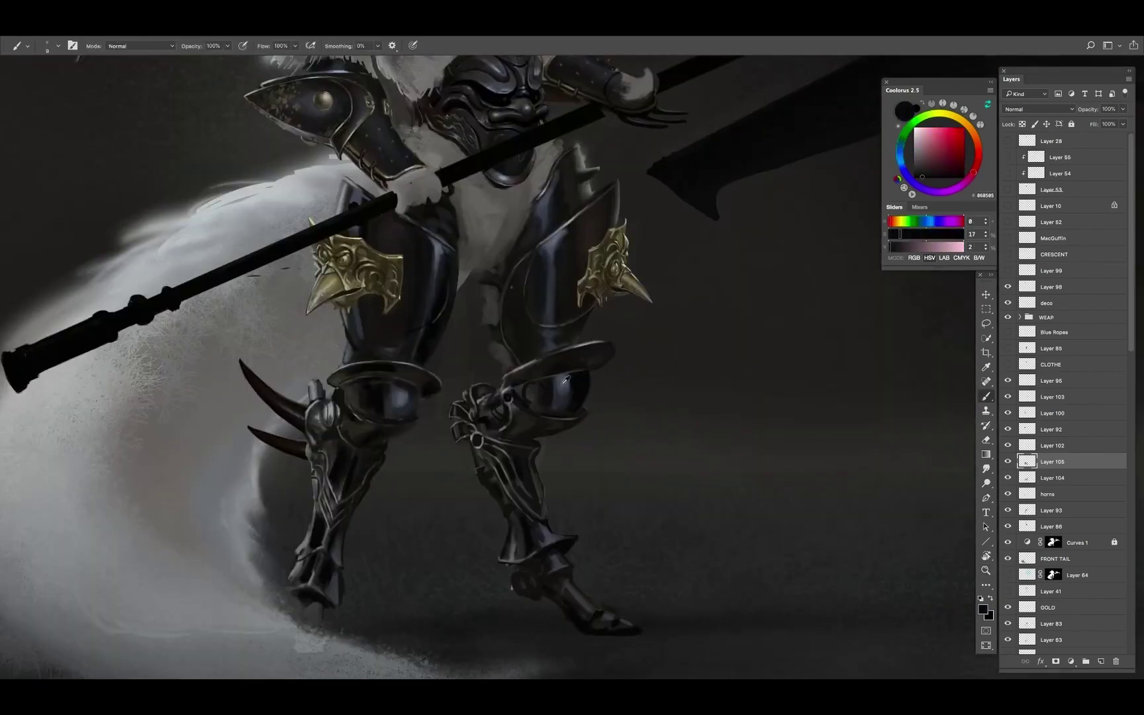
{"action": "left_click", "coordinate": [567, 380], "text": "alt"}
{"action": "left_click", "coordinate": [585, 346], "text": "alt"}
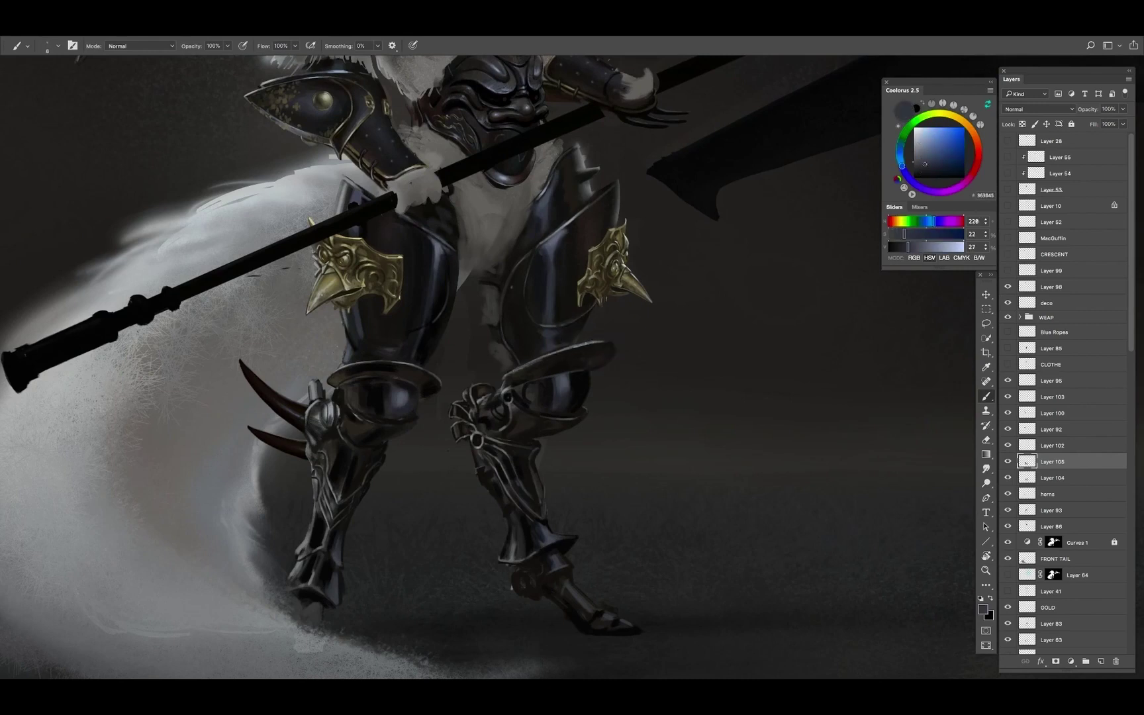
{"action": "left_click", "coordinate": [595, 347], "text": "alt"}
{"action": "left_click", "coordinate": [596, 358], "text": "alt"}
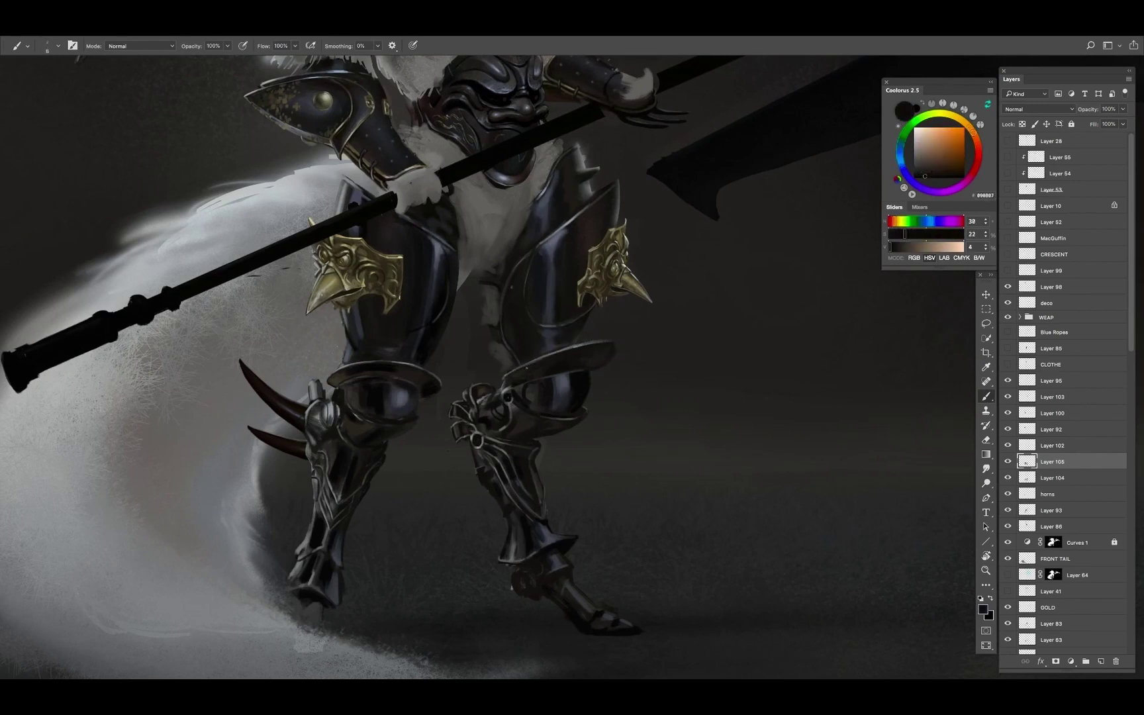
{"action": "left_click", "coordinate": [577, 364], "text": "alt"}
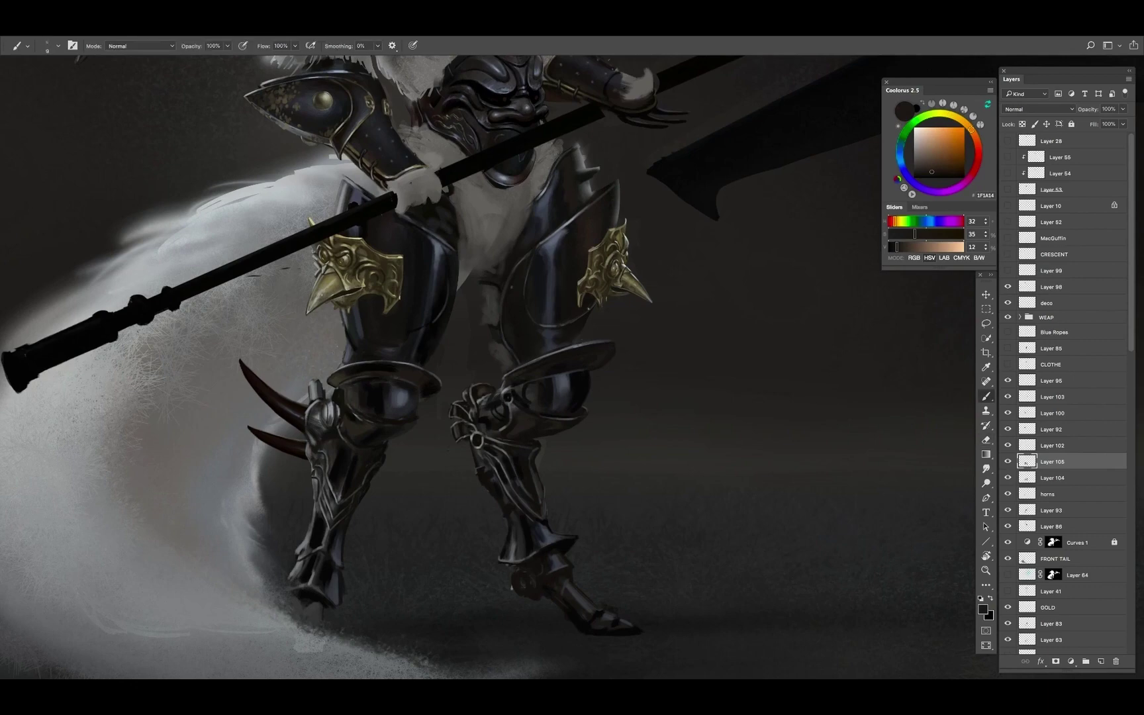
{"action": "left_click", "coordinate": [545, 466], "text": "alt"}
View the whole figure and return to painting on Layer 105 with a mid grey
{"action": "key", "text": "ctrl+0"}
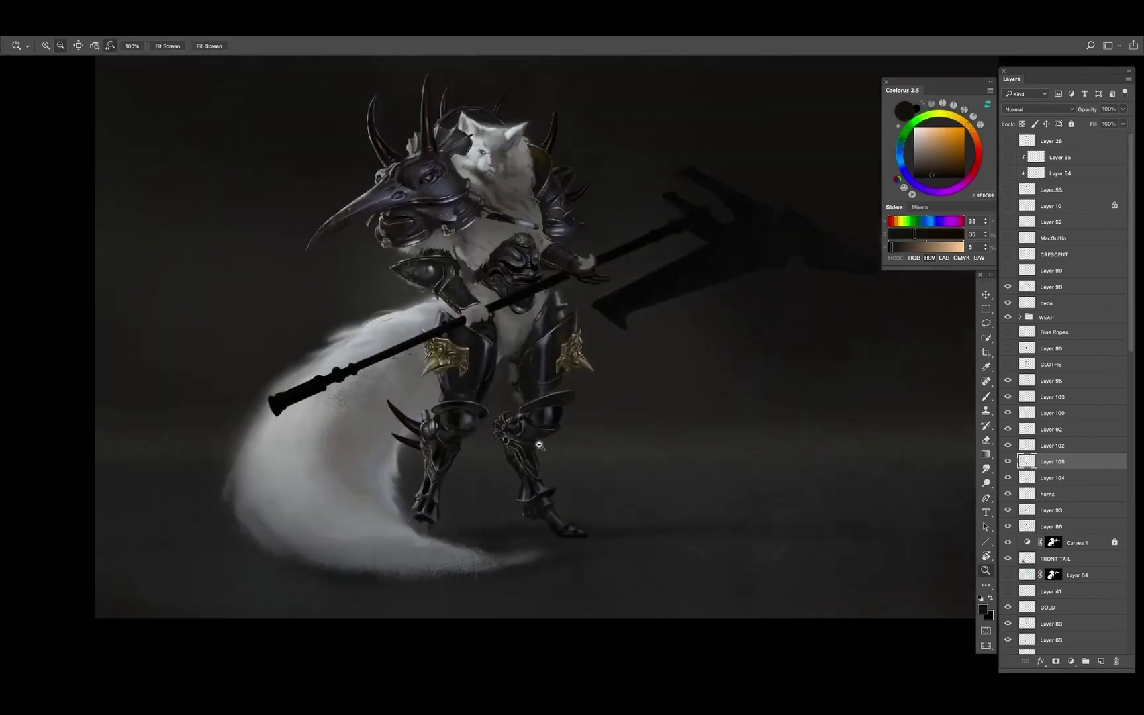
{"action": "key", "text": "v"}
{"action": "scroll", "coordinate": [558, 372], "scroll_direction": "up", "scroll_amount": 5}
{"action": "scroll", "coordinate": [559, 372], "scroll_direction": "up", "scroll_amount": 3}
{"action": "key", "text": "b"}
{"action": "left_click", "coordinate": [554, 341], "text": "alt"}
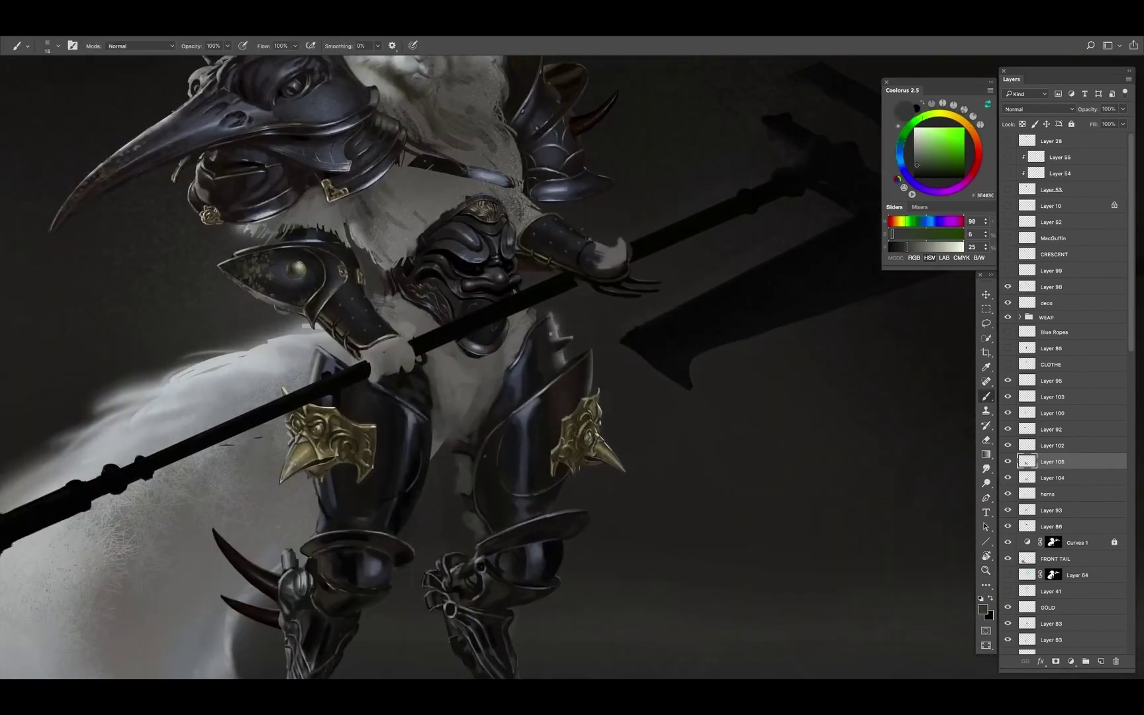
{"action": "left_click", "coordinate": [554, 341], "text": "alt"}
{"action": "left_click", "coordinate": [554, 338], "text": "alt"}
{"action": "key", "text": "v"}
{"action": "left_click", "coordinate": [551, 300], "text": "ctrl"}
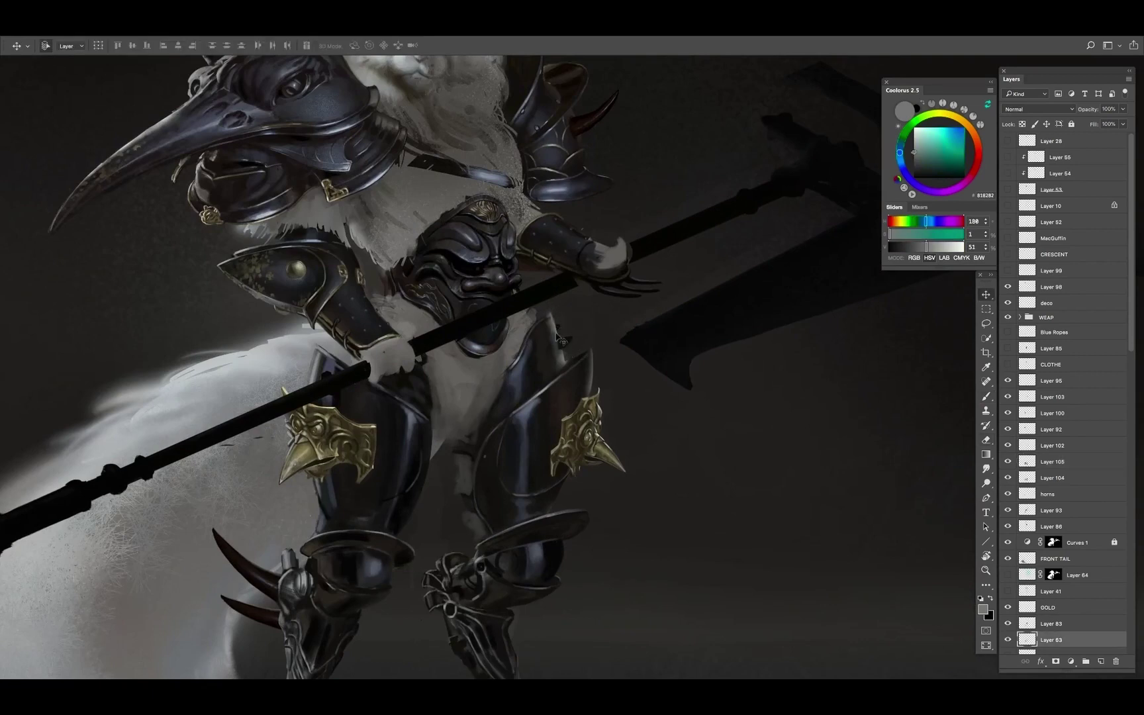
{"action": "key", "text": "b"}
{"action": "left_click", "coordinate": [610, 300], "text": "ctrl"}
Paint blue-grey strokes over the leg armour below the gold crests with a larger brush
{"action": "left_click", "coordinate": [560, 329], "text": "alt"}
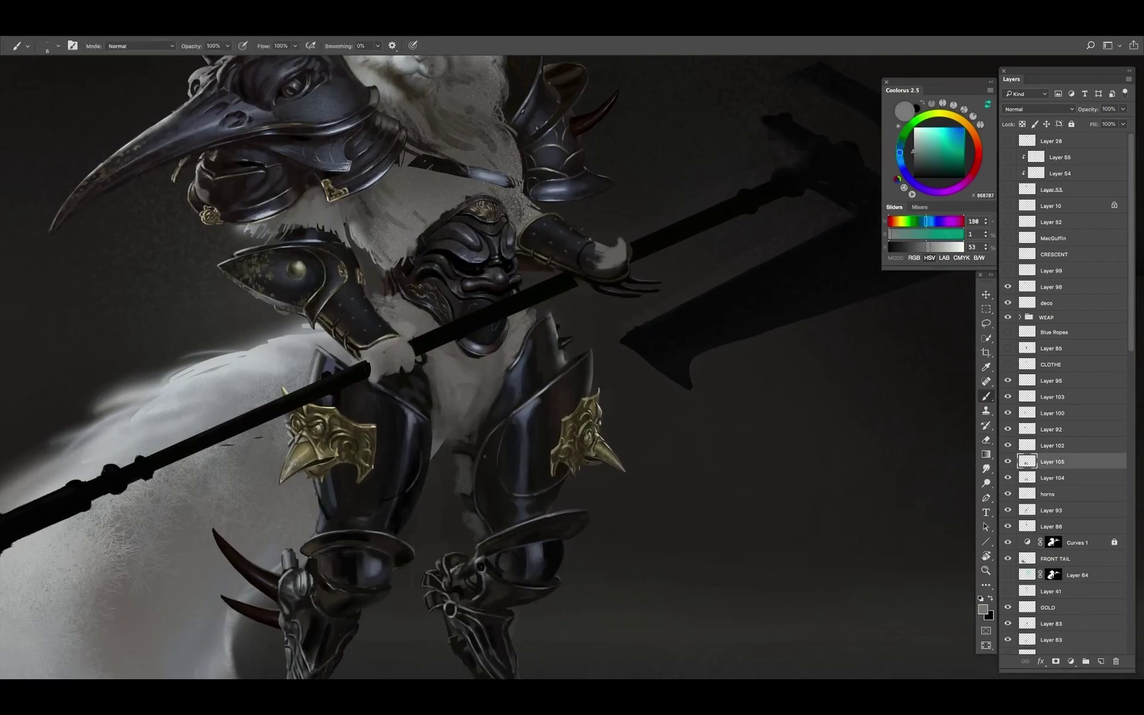
{"action": "left_click", "coordinate": [543, 341], "text": "alt"}
{"action": "left_click", "coordinate": [525, 359], "text": "alt"}
{"action": "left_click", "coordinate": [394, 403], "text": "alt"}
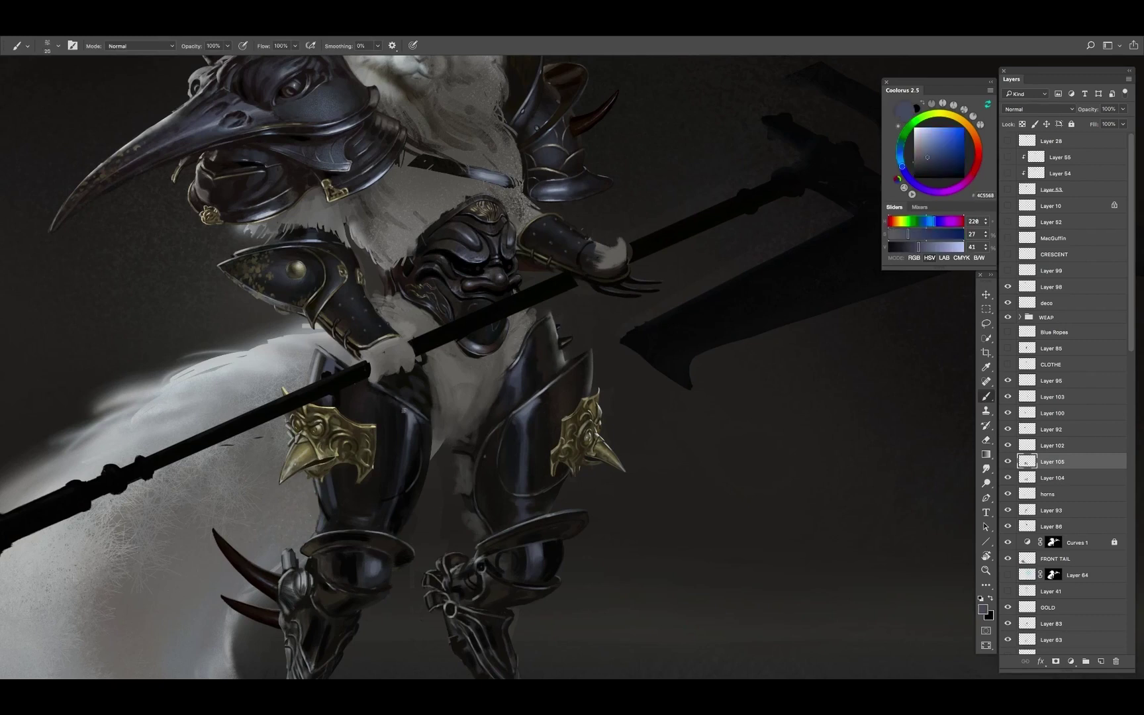
{"action": "key", "text": "bracketright"}
{"action": "key", "text": "bracketright"}
{"action": "key", "text": "bracketright"}
{"action": "key", "text": "bracketright"}
Shade the leg armour with dark brown and near-black strokes, sharpening the right knee plate
{"action": "left_click", "coordinate": [374, 385], "text": "alt"}
{"action": "left_click", "coordinate": [372, 387], "text": "alt"}
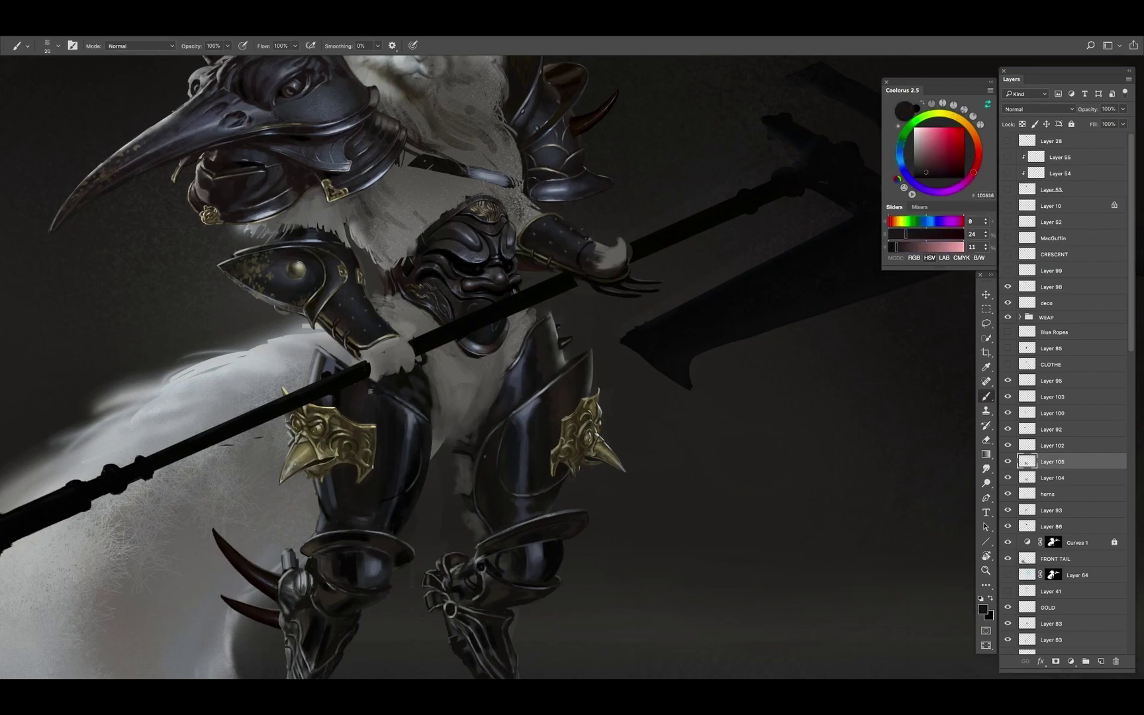
{"action": "left_click", "coordinate": [409, 406], "text": "alt"}
{"action": "left_click", "coordinate": [384, 389], "text": "alt"}
{"action": "left_click", "coordinate": [427, 421], "text": "alt"}
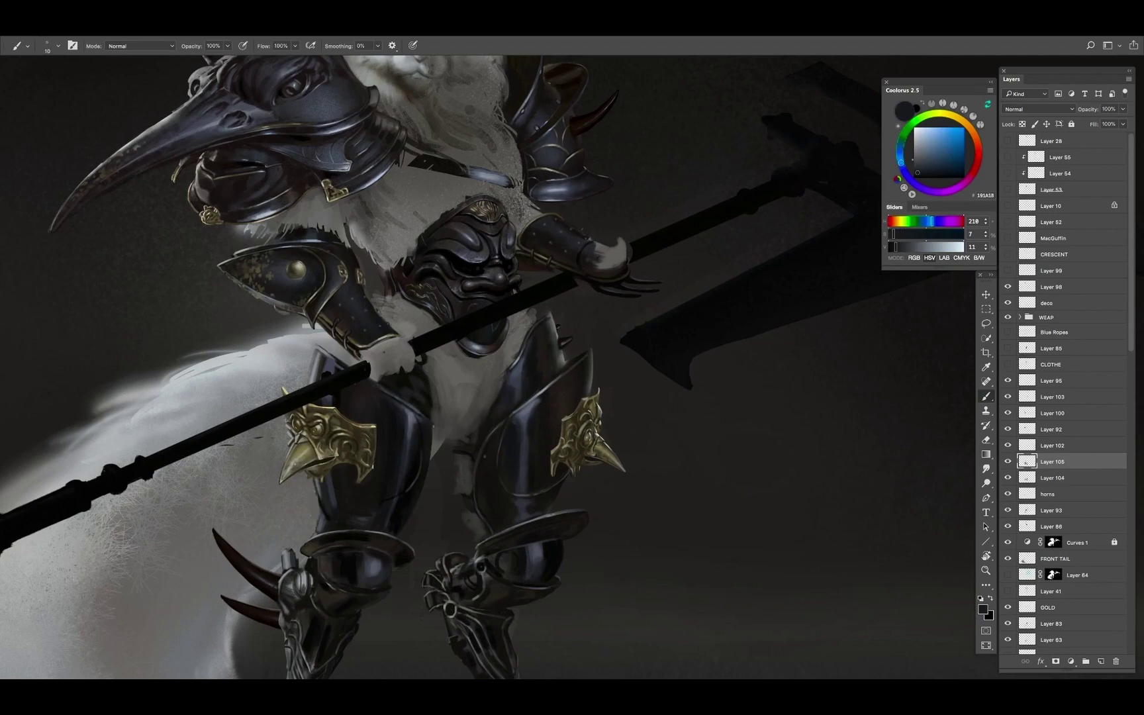
{"action": "left_click", "coordinate": [406, 497], "text": "alt"}
{"action": "left_click", "coordinate": [486, 448], "text": "alt"}
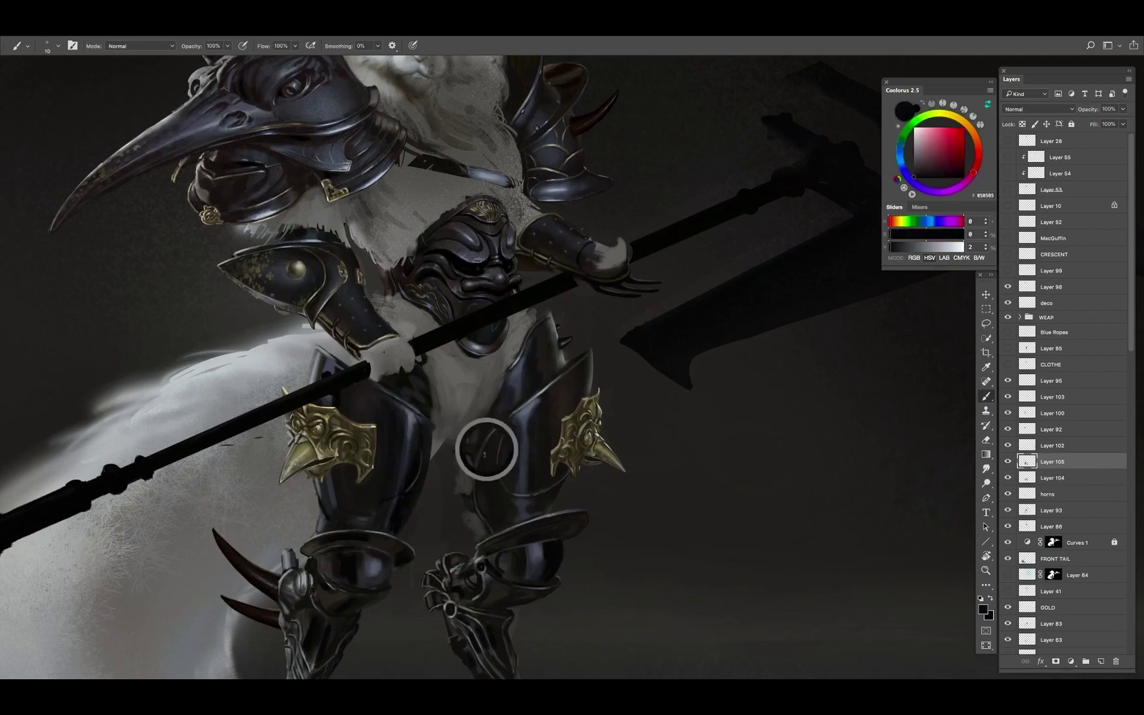
{"action": "key", "text": "z"}
{"action": "left_click", "coordinate": [388, 423], "text": "alt"}
{"action": "left_click", "coordinate": [388, 423]}
On Layer 7, smudge the stray dark mark beside the halberd shaft into the white fur
{"action": "left_click", "coordinate": [454, 334], "text": "ctrl"}
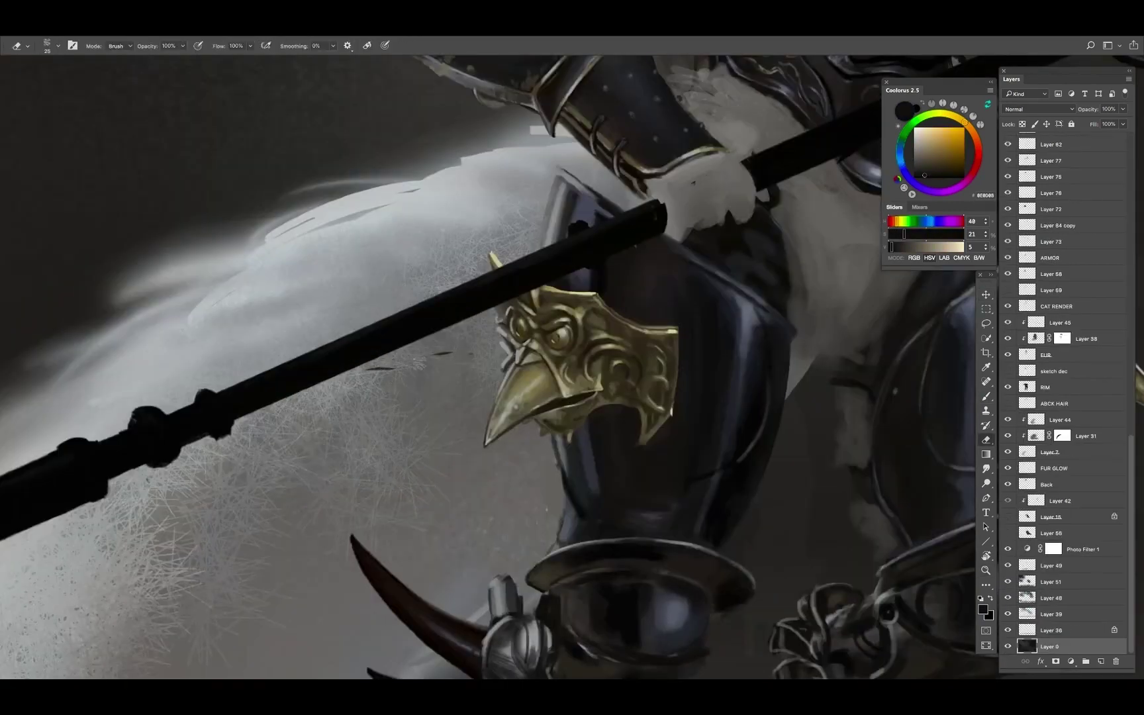
{"action": "scroll", "coordinate": [454, 333], "scroll_direction": "up", "scroll_amount": 3, "text": "alt"}
{"action": "left_click", "coordinate": [454, 333], "text": "alt"}
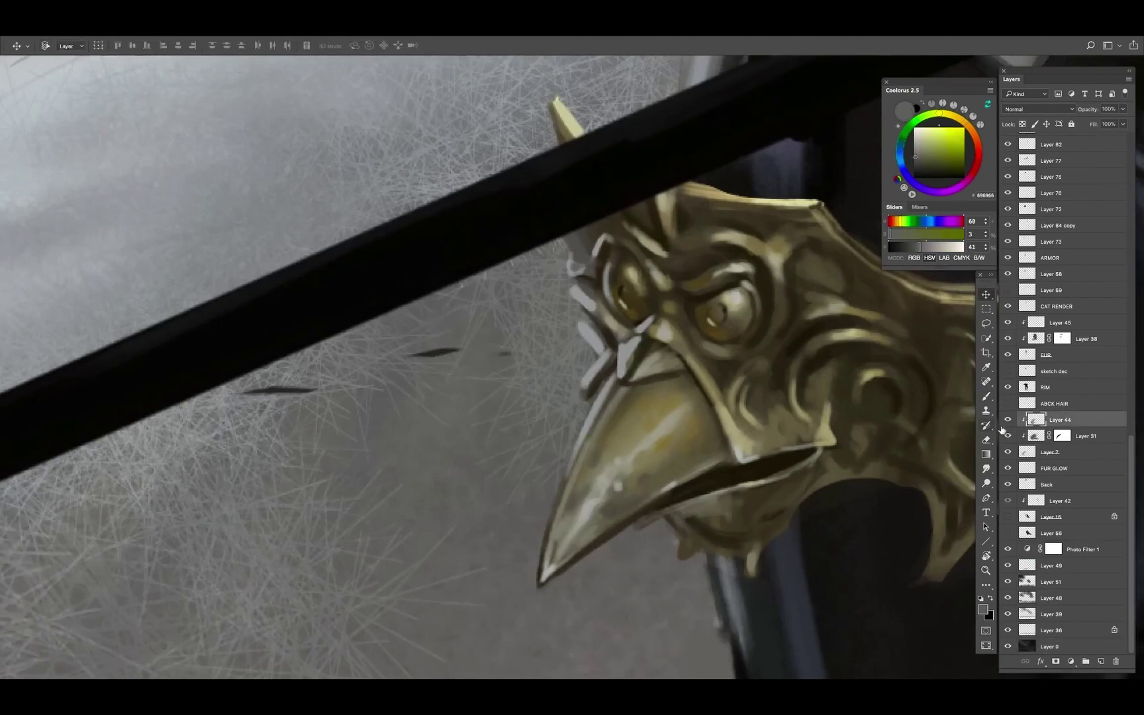
{"action": "left_click", "coordinate": [445, 357], "text": "ctrl"}
{"action": "key", "text": "r"}
{"action": "mouse_move", "coordinate": [413, 355]}
{"action": "left_mouse_down"}
{"action": "mouse_move", "coordinate": [460, 349]}
{"action": "mouse_move", "coordinate": [311, 390]}
{"action": "left_mouse_up"}
{"action": "key", "text": "v"}
Return to the Brush on Layer 105 with a light bluish-grey highlight colour
{"action": "scroll", "coordinate": [414, 363], "scroll_direction": "down", "scroll_amount": 5}
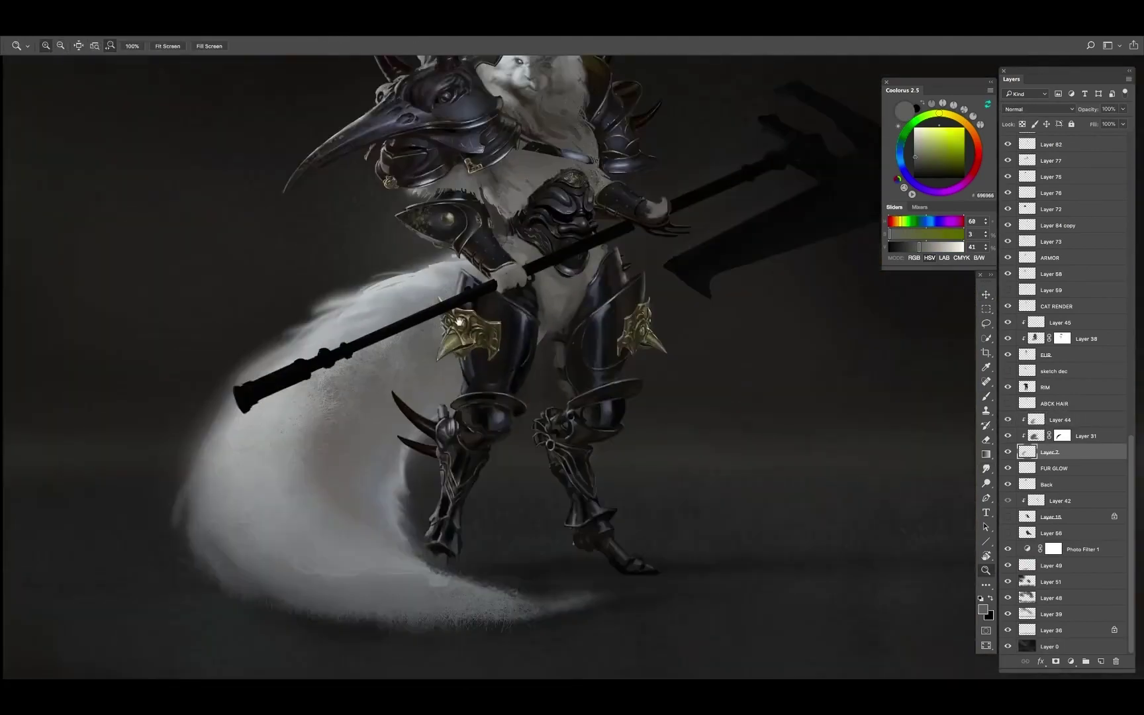
{"action": "scroll", "coordinate": [414, 363], "scroll_direction": "up", "scroll_amount": 1}
{"action": "scroll", "coordinate": [415, 363], "scroll_direction": "up", "scroll_amount": 2}
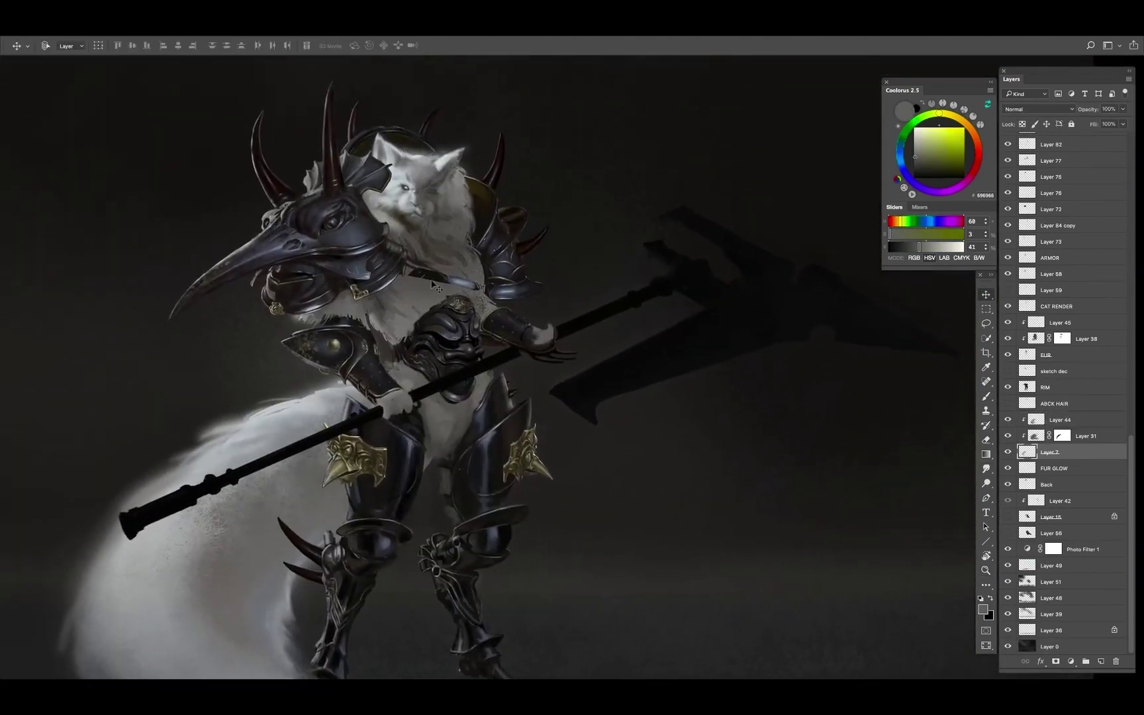
{"action": "left_click", "coordinate": [415, 363], "text": "ctrl"}
{"action": "scroll", "coordinate": [1071, 169], "scroll_direction": "up", "scroll_amount": 5}
{"action": "scroll", "coordinate": [1072, 169], "scroll_direction": "up", "scroll_amount": 5}
{"action": "key", "text": "b"}
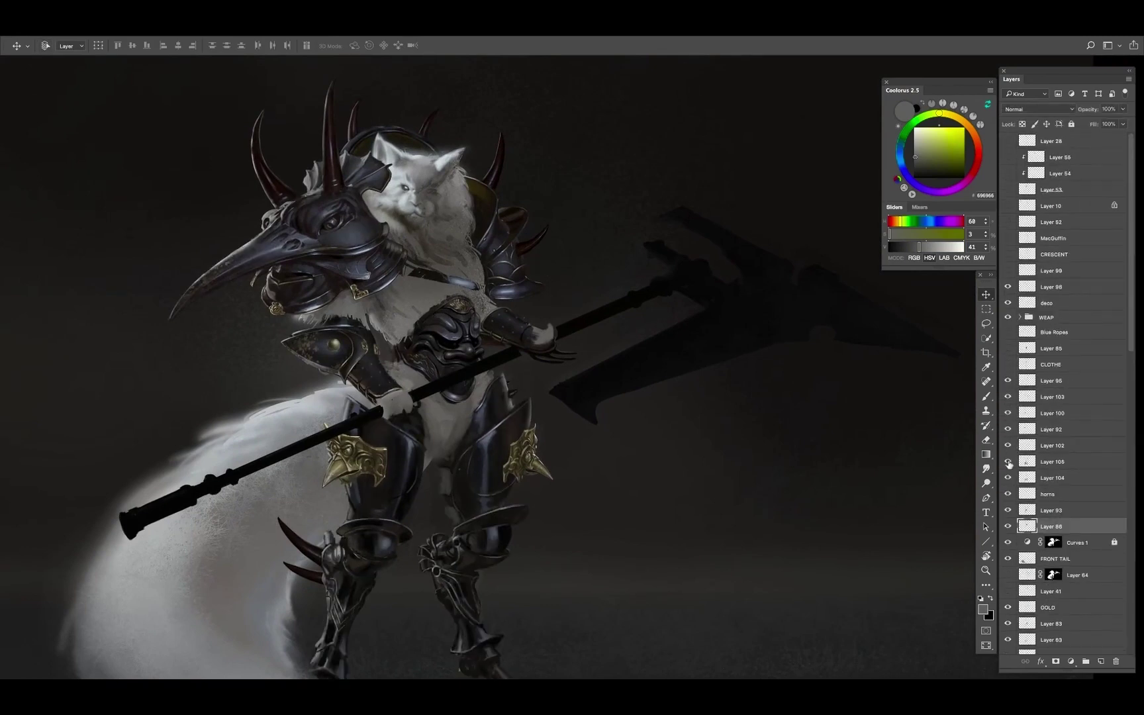
{"action": "left_click", "coordinate": [1053, 462]}
{"action": "left_click", "coordinate": [488, 401], "text": "alt"}
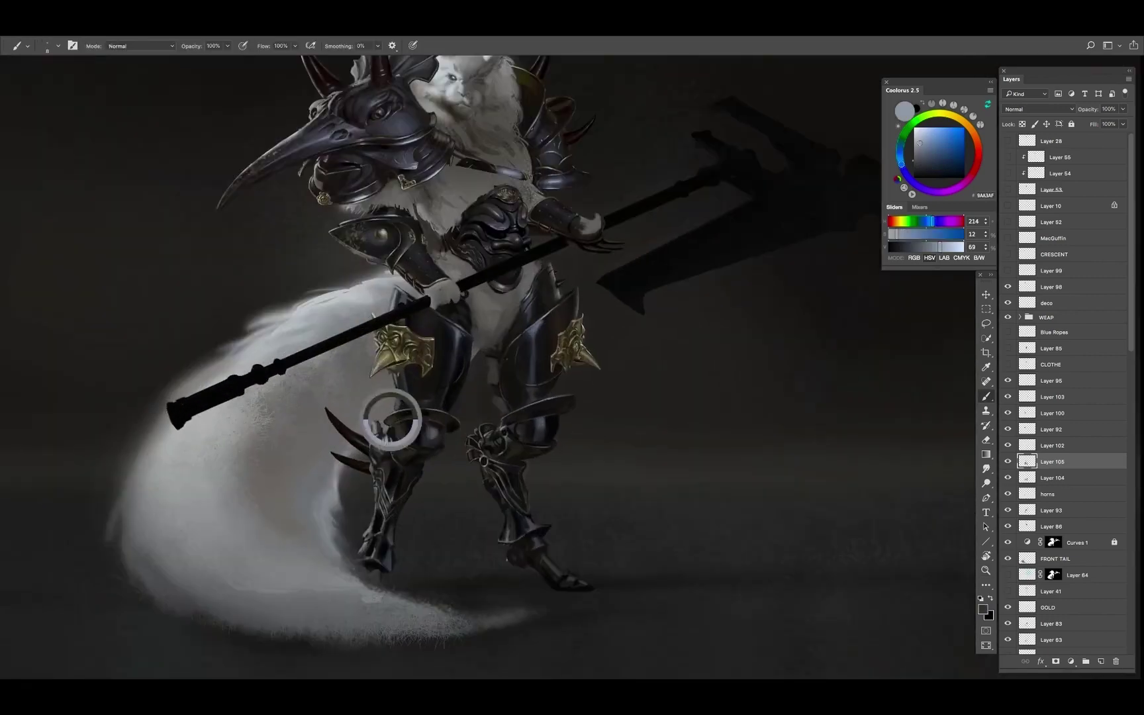
Sample dark brown and near-black tones from the lower-leg armour, adjusting brush size
{"action": "left_click", "coordinate": [392, 420], "text": "alt"}
{"action": "key", "text": "bracketleft"}
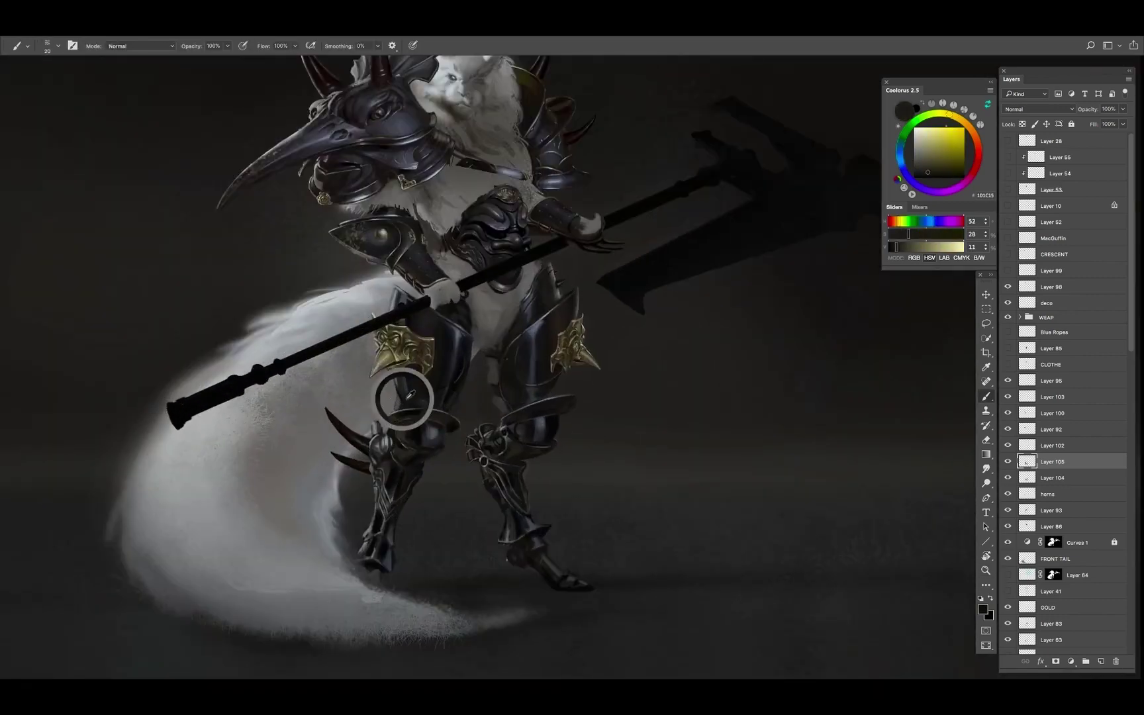
{"action": "left_click", "coordinate": [403, 399], "text": "alt"}
{"action": "left_click", "coordinate": [490, 488], "text": "alt"}
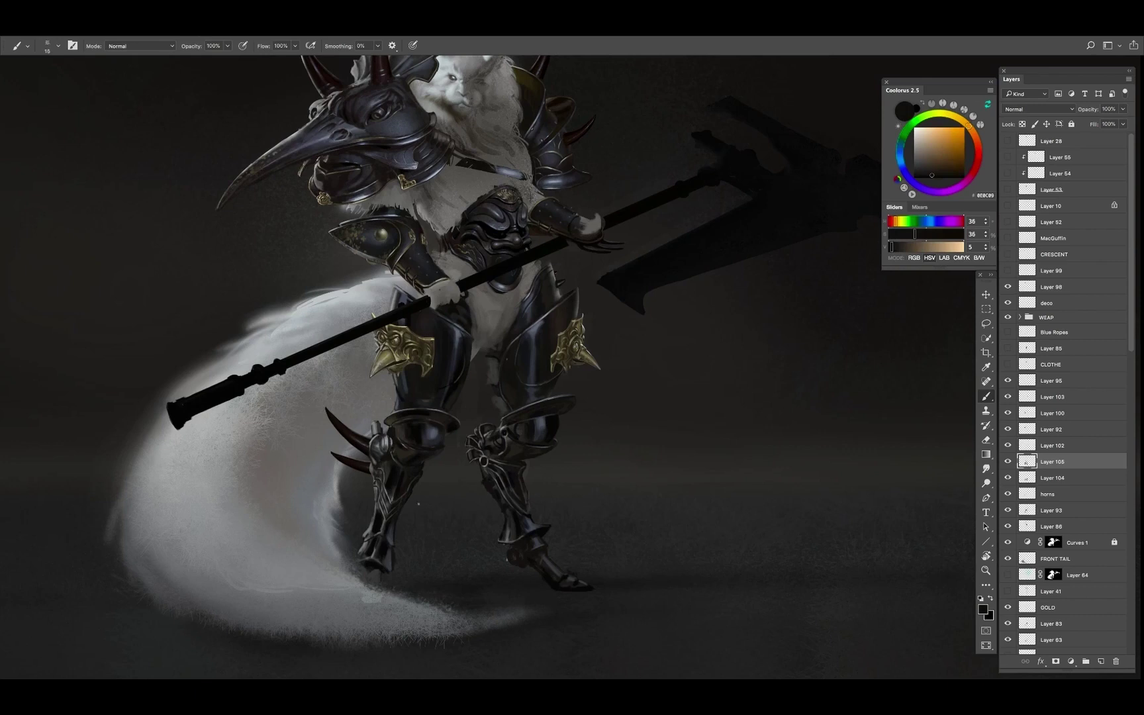
{"action": "left_click", "coordinate": [395, 539], "text": "alt"}
{"action": "key", "text": "bracketright"}
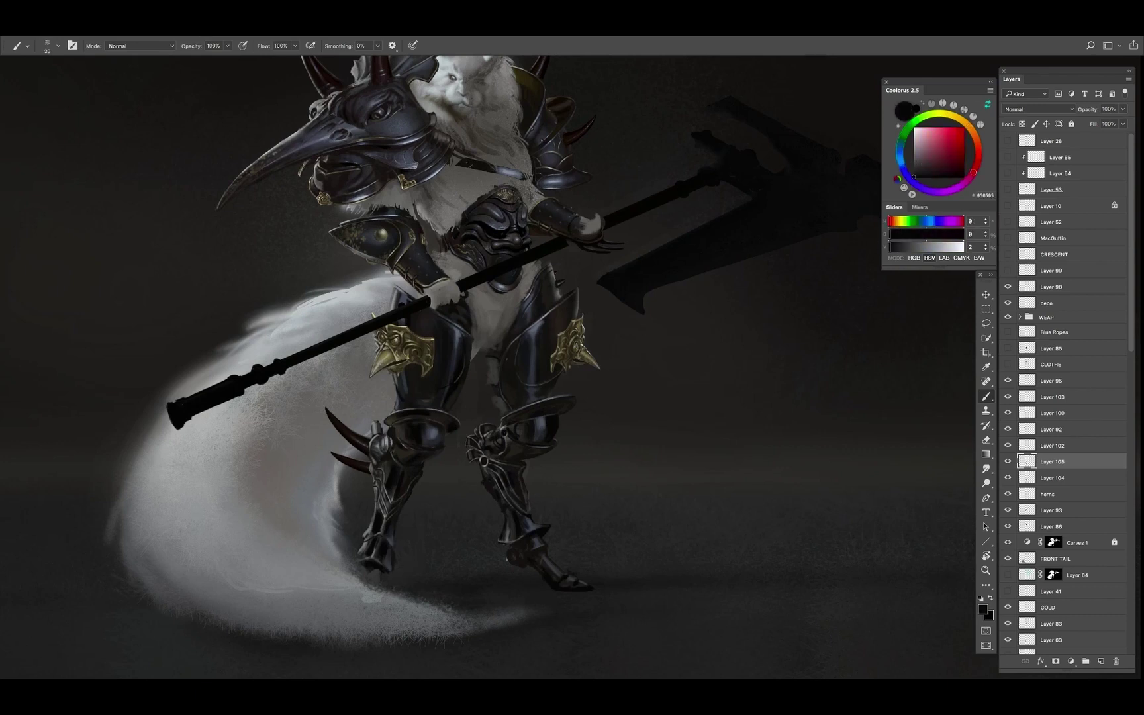
Repaint the lower-leg armour in mid grey and near-black with a progressively larger brush
{"action": "key", "text": "bracketleft"}
{"action": "key", "text": "bracketleft"}
{"action": "key", "text": "bracketleft"}
{"action": "key", "text": "bracketright"}
{"action": "left_click", "coordinate": [366, 535], "text": "alt"}
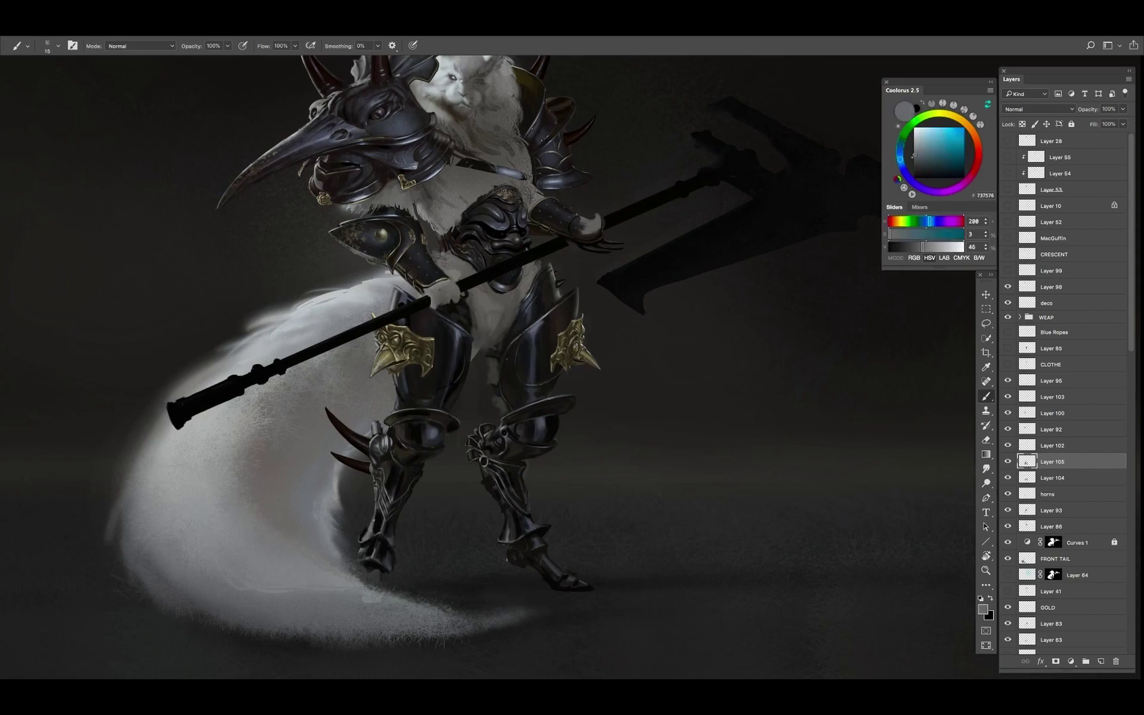
{"action": "key", "text": "bracketright"}
{"action": "left_click", "coordinate": [397, 532], "text": "alt"}
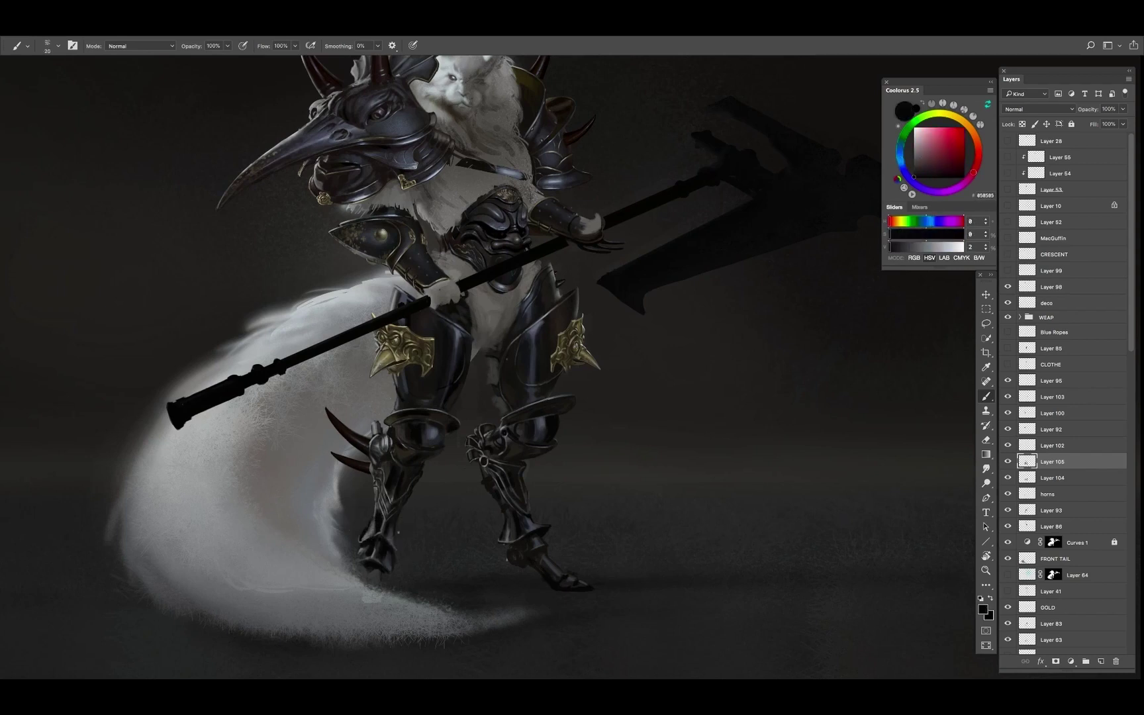
{"action": "key", "text": "bracketright"}
{"action": "key", "text": "bracketright"}
{"action": "scroll", "coordinate": [1073, 397], "scroll_direction": "down", "scroll_amount": 10}
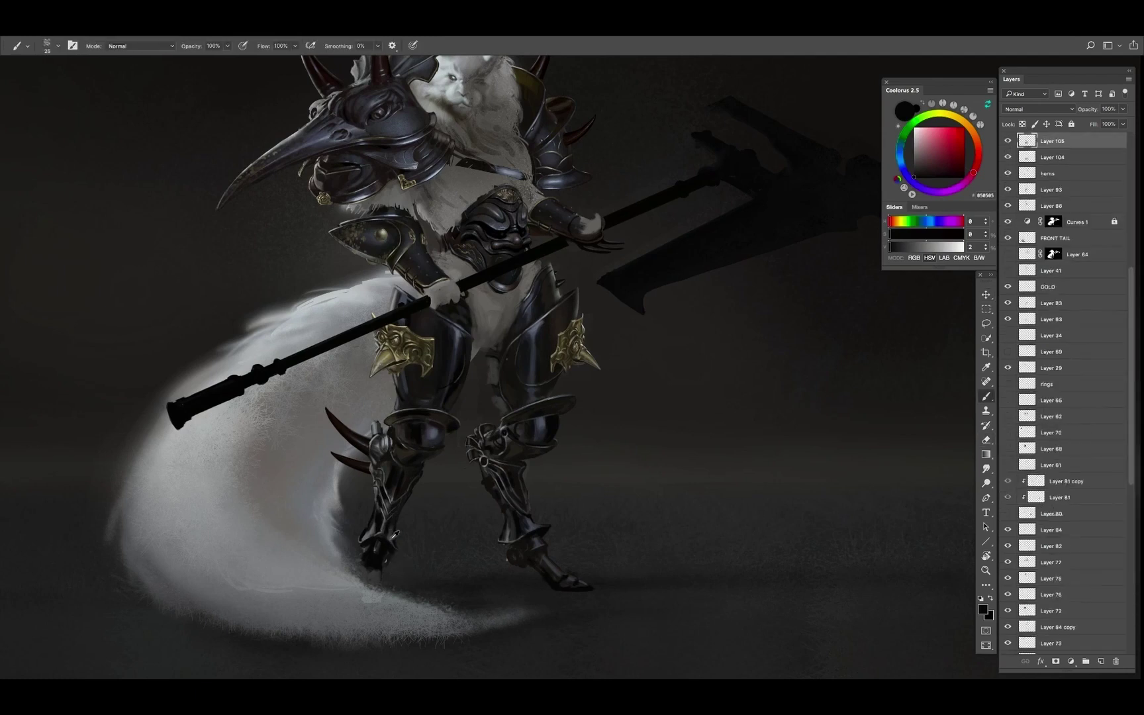
Paint a small near-black stroke on the front foot, then zoom out to check the painting
{"action": "left_click", "coordinate": [366, 562], "text": "alt"}
{"action": "key", "text": "bracketleft"}
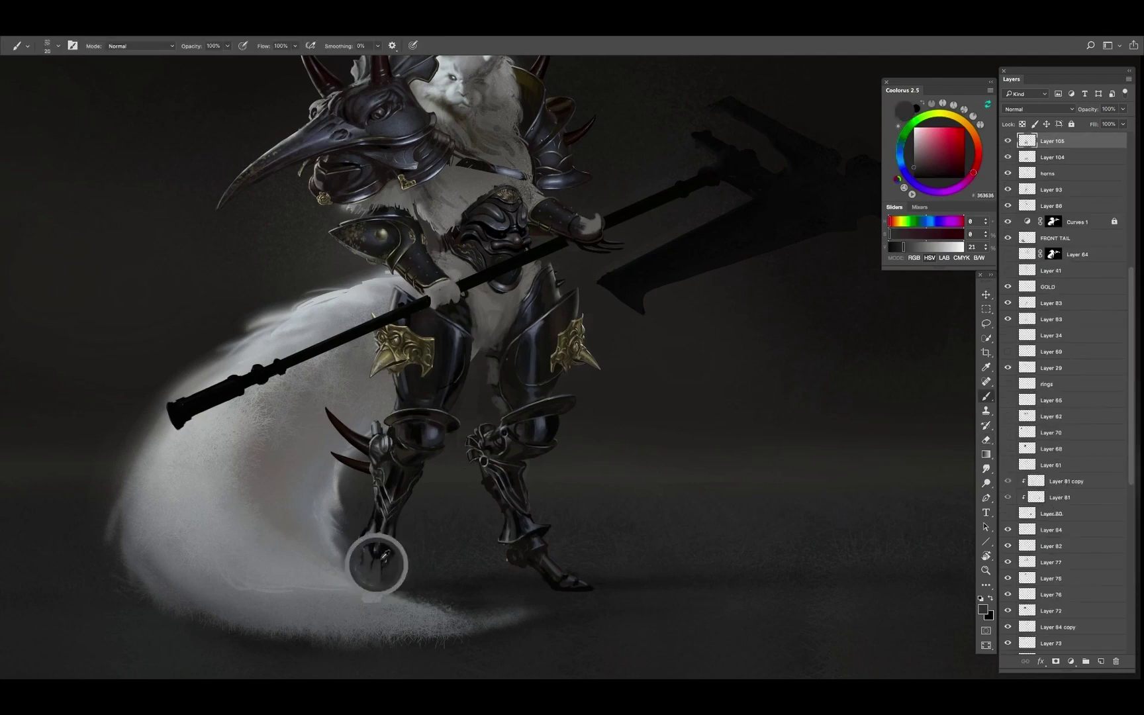
{"action": "left_click", "coordinate": [377, 563], "text": "alt"}
{"action": "left_click_drag", "start_coordinate": [377, 544], "coordinate": [383, 566]}
{"action": "left_click", "coordinate": [380, 549], "text": "alt"}
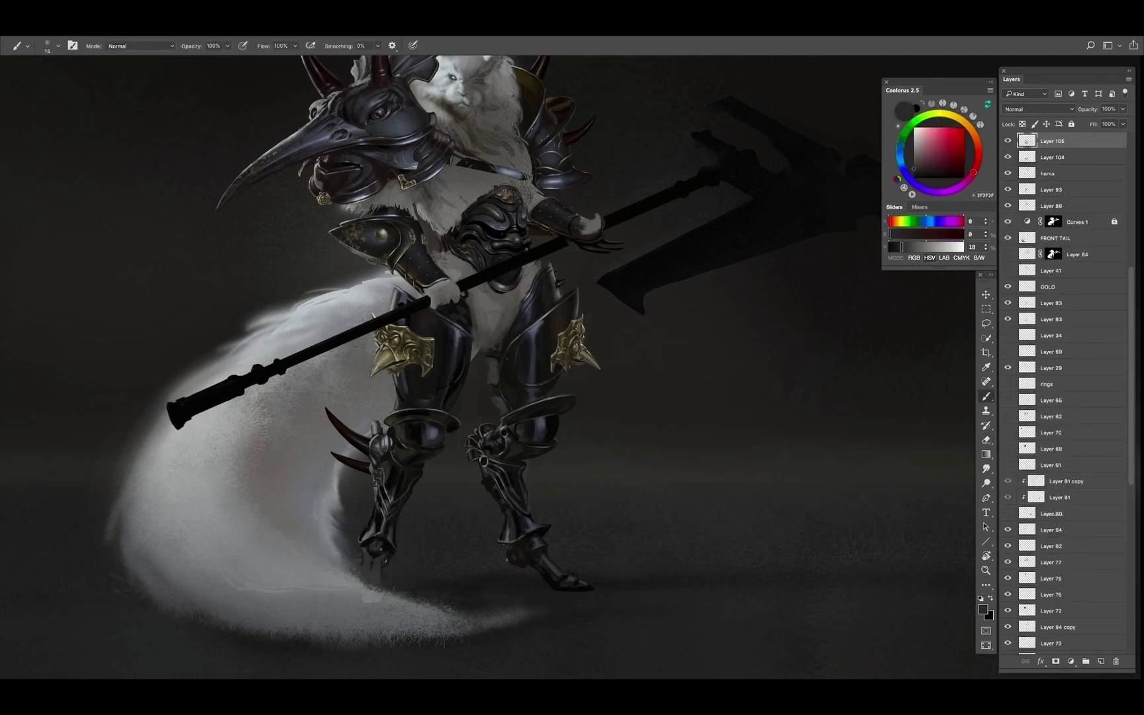
{"action": "left_click", "coordinate": [379, 549], "text": "alt"}
{"action": "key", "text": "z"}
{"action": "left_click_drag", "start_coordinate": [424, 516], "coordinate": [396, 515]}
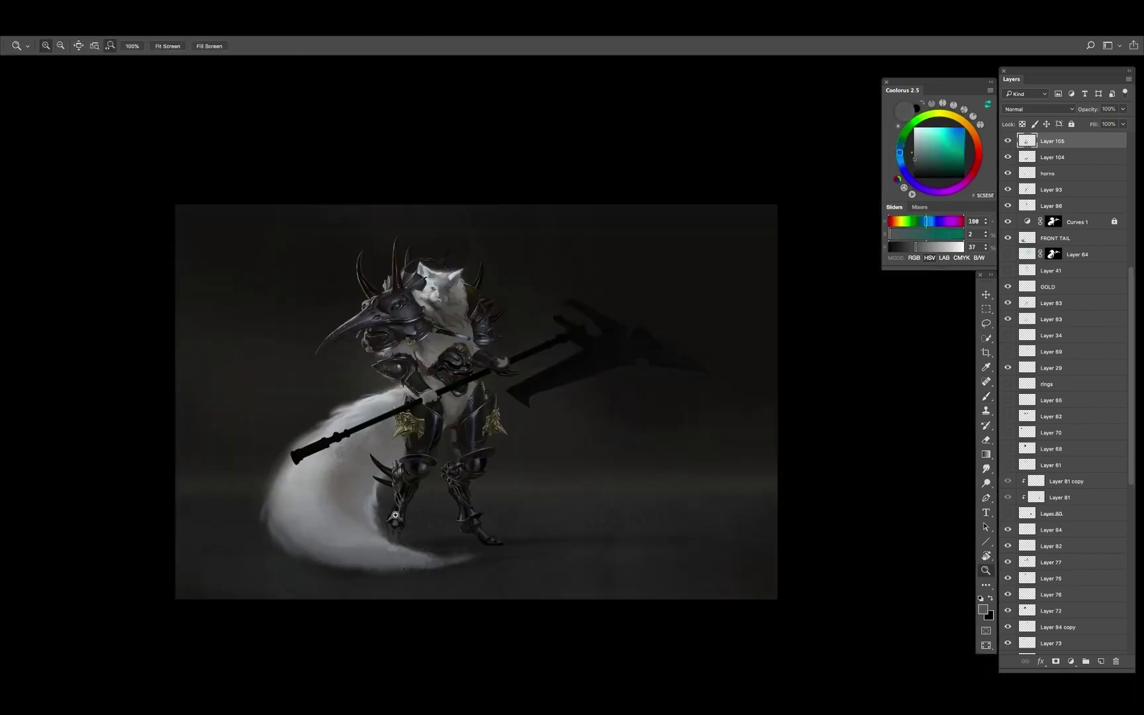
{"action": "left_click", "coordinate": [395, 515]}
{"action": "key", "text": "b"}
Shade the knee armour with sampled near-black, dark blue-grey and brown tones
{"action": "left_click", "coordinate": [409, 470], "text": "alt"}
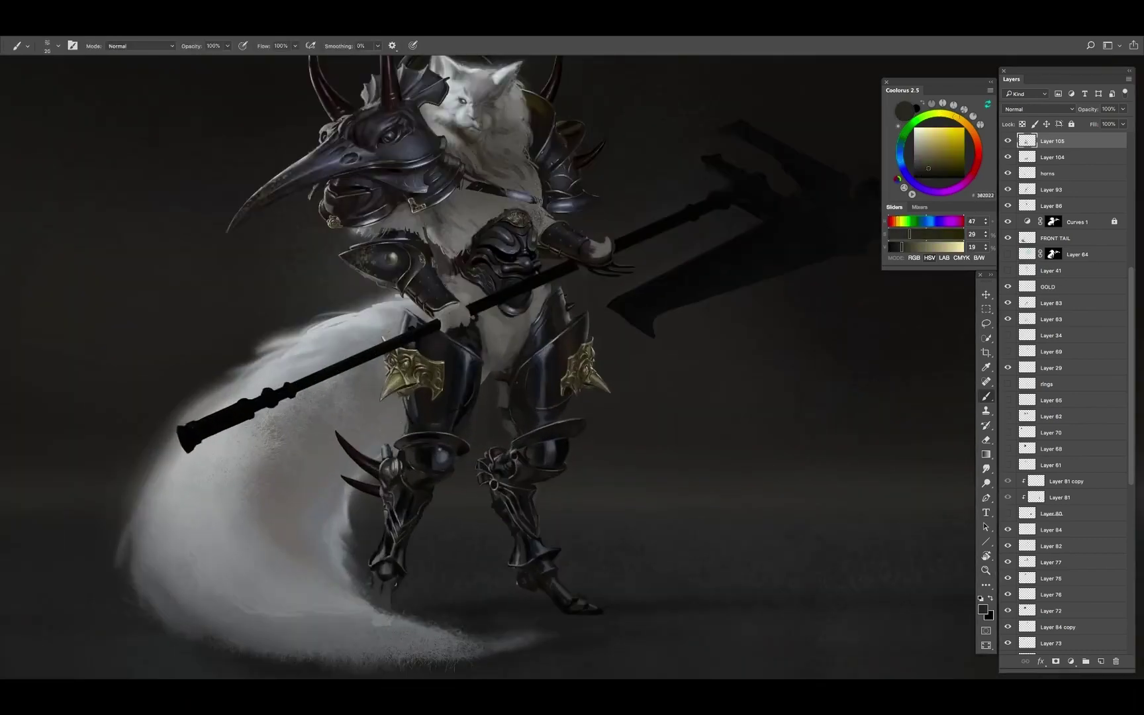
{"action": "left_click", "coordinate": [420, 458], "text": "alt"}
{"action": "left_click", "coordinate": [417, 457], "text": "alt"}
{"action": "left_click", "coordinate": [444, 465], "text": "alt"}
{"action": "left_click", "coordinate": [413, 449], "text": "alt"}
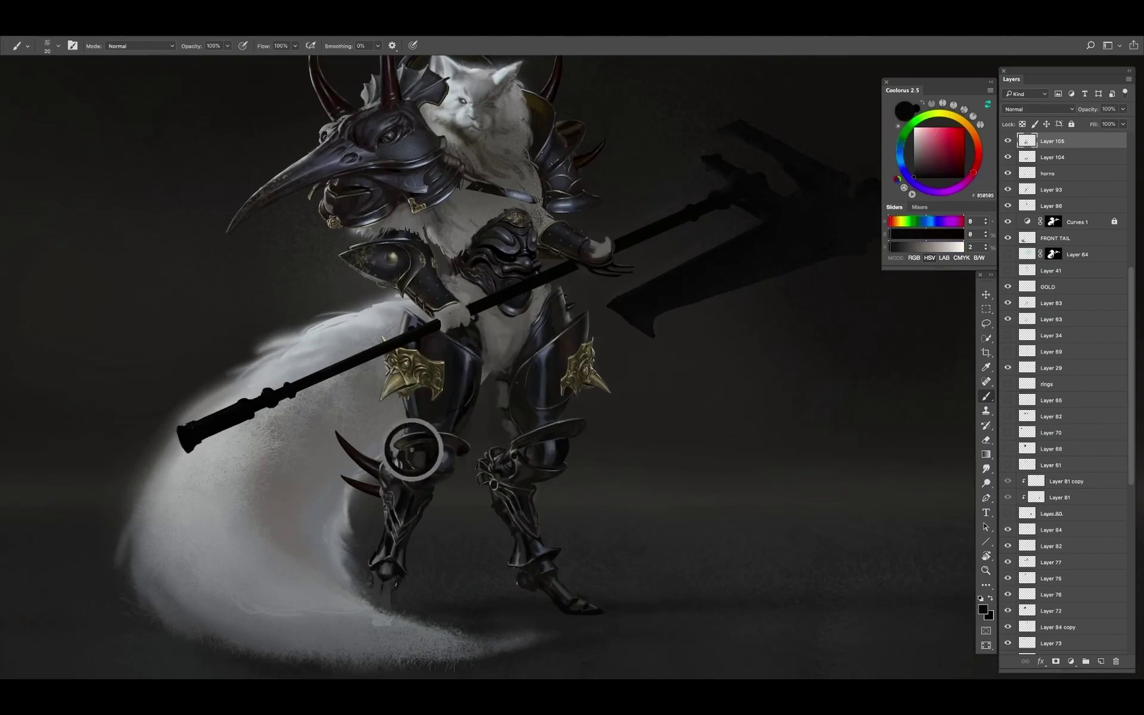
{"action": "left_click", "coordinate": [442, 452], "text": "alt"}
{"action": "left_click", "coordinate": [443, 451], "text": "alt"}
{"action": "left_click", "coordinate": [447, 452], "text": "alt"}
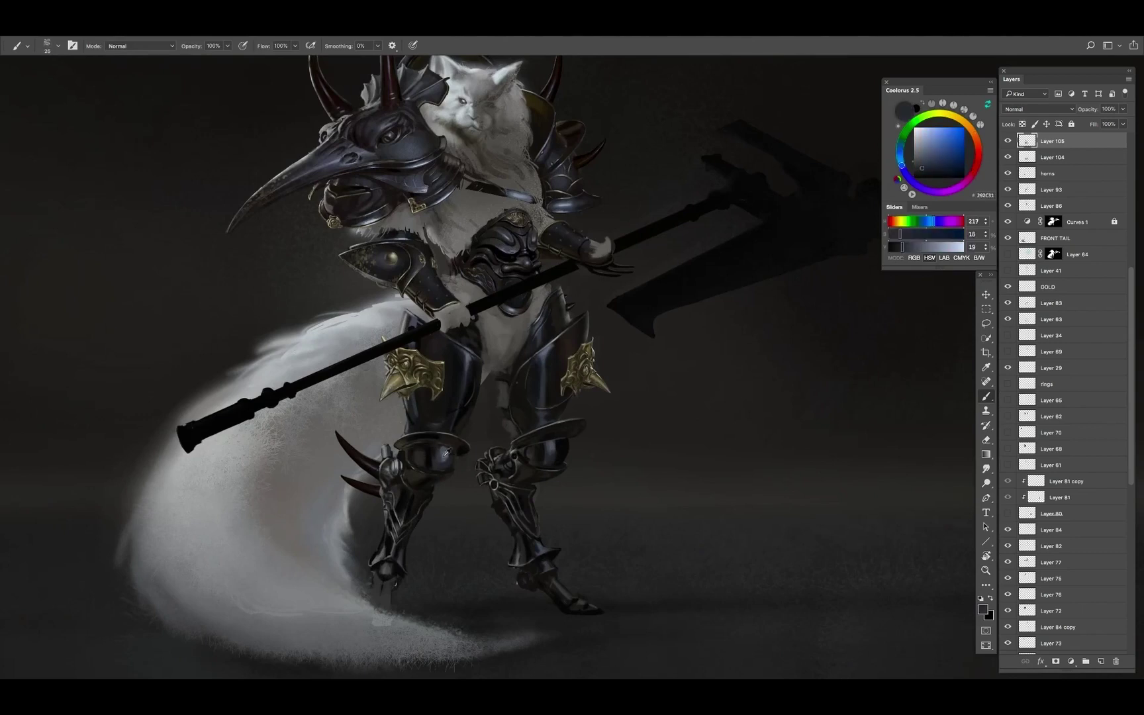
{"action": "left_click", "coordinate": [467, 437], "text": "alt"}
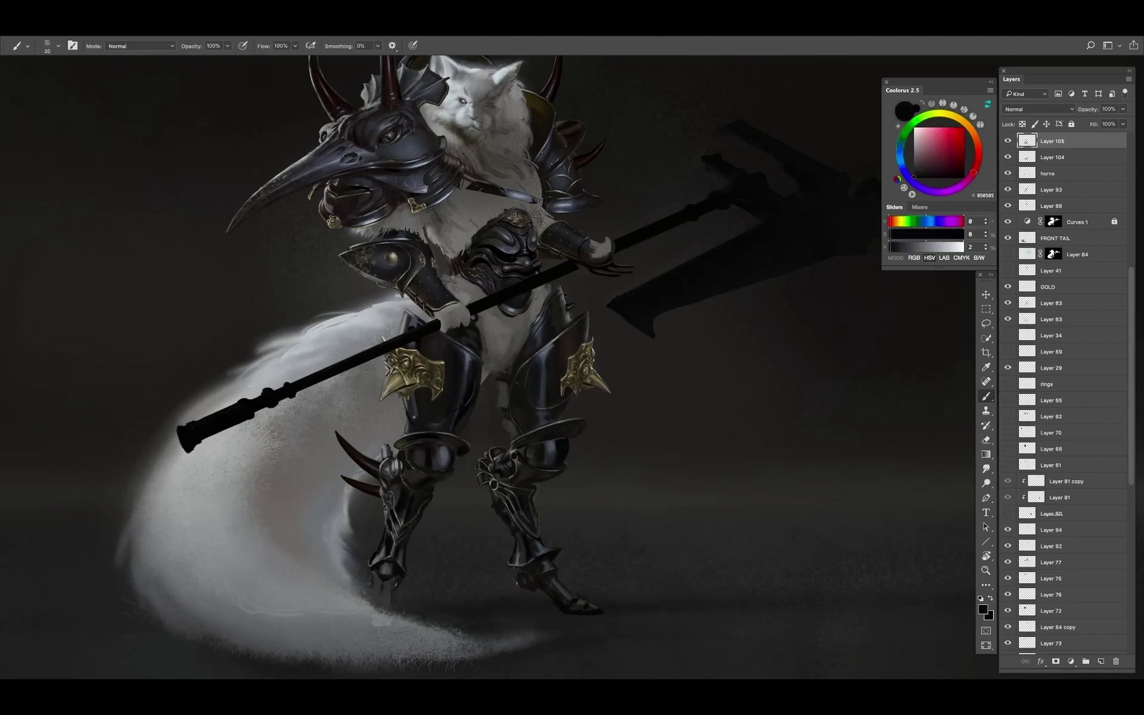
{"action": "left_click", "coordinate": [506, 530], "text": "alt"}
{"action": "scroll", "coordinate": [572, 366], "scroll_direction": "up", "scroll_amount": 2}
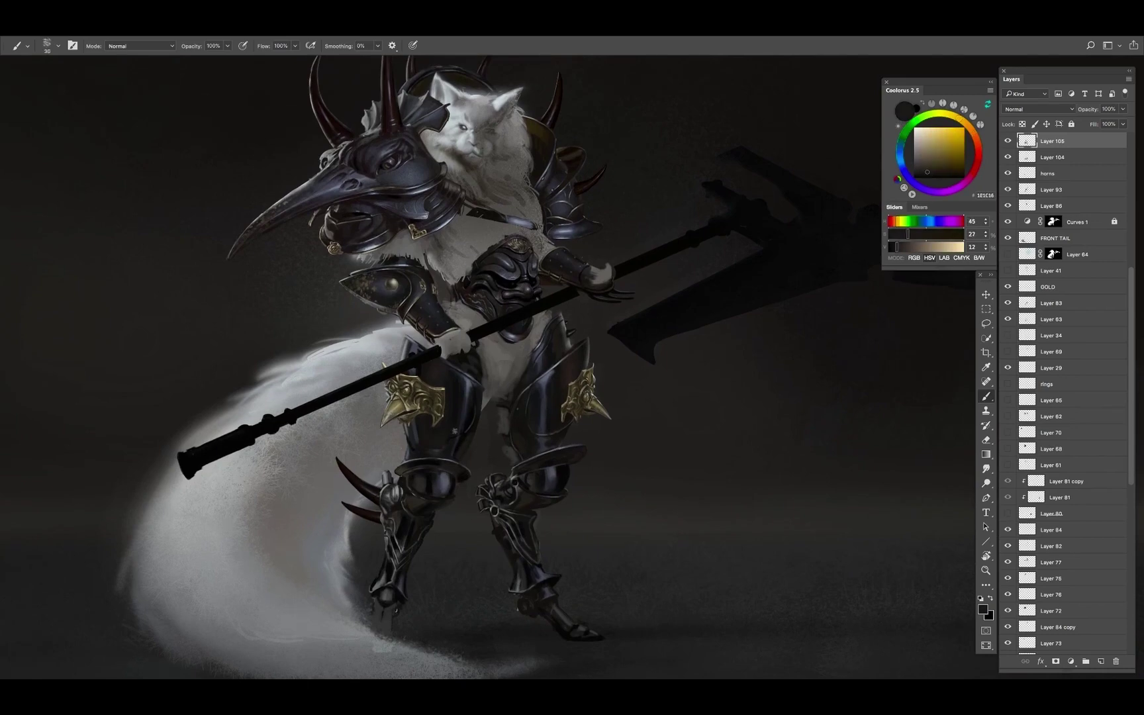
{"action": "left_click", "coordinate": [454, 431], "text": "alt"}
Refine the leg armour with blue-grey, blue-black and lighter blue-grey tones
{"action": "key", "text": "z"}
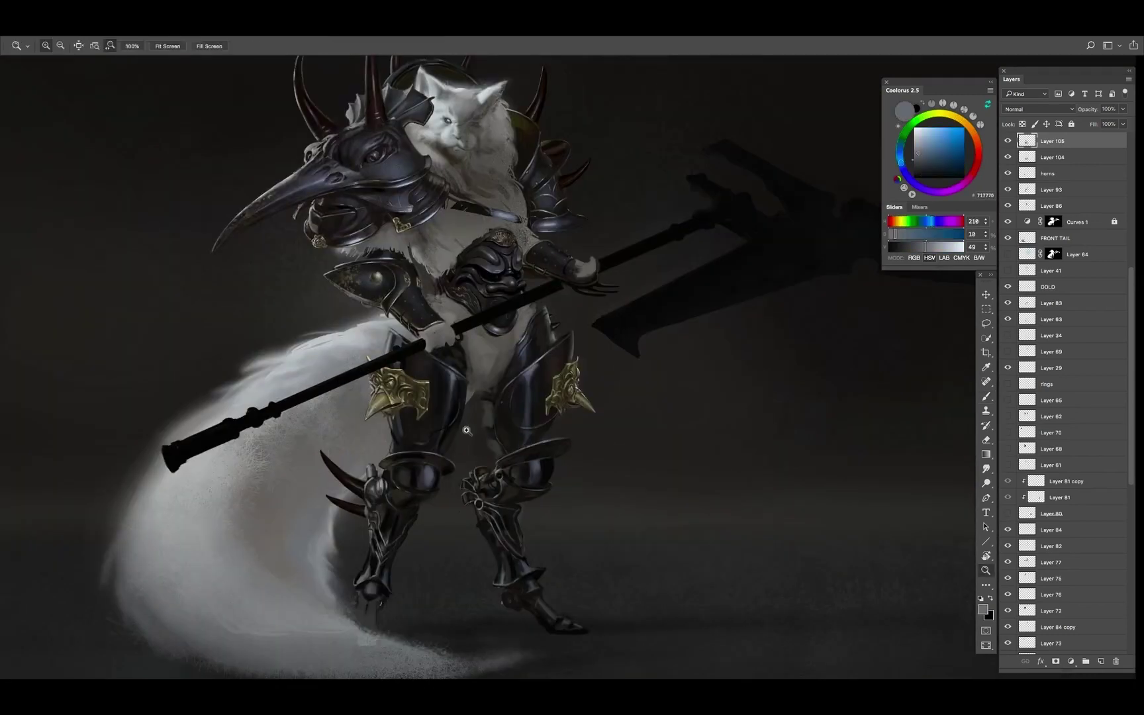
{"action": "scroll", "coordinate": [467, 430], "scroll_direction": "up", "scroll_amount": 1}
{"action": "key", "text": "b"}
{"action": "left_click", "coordinate": [524, 504], "text": "alt"}
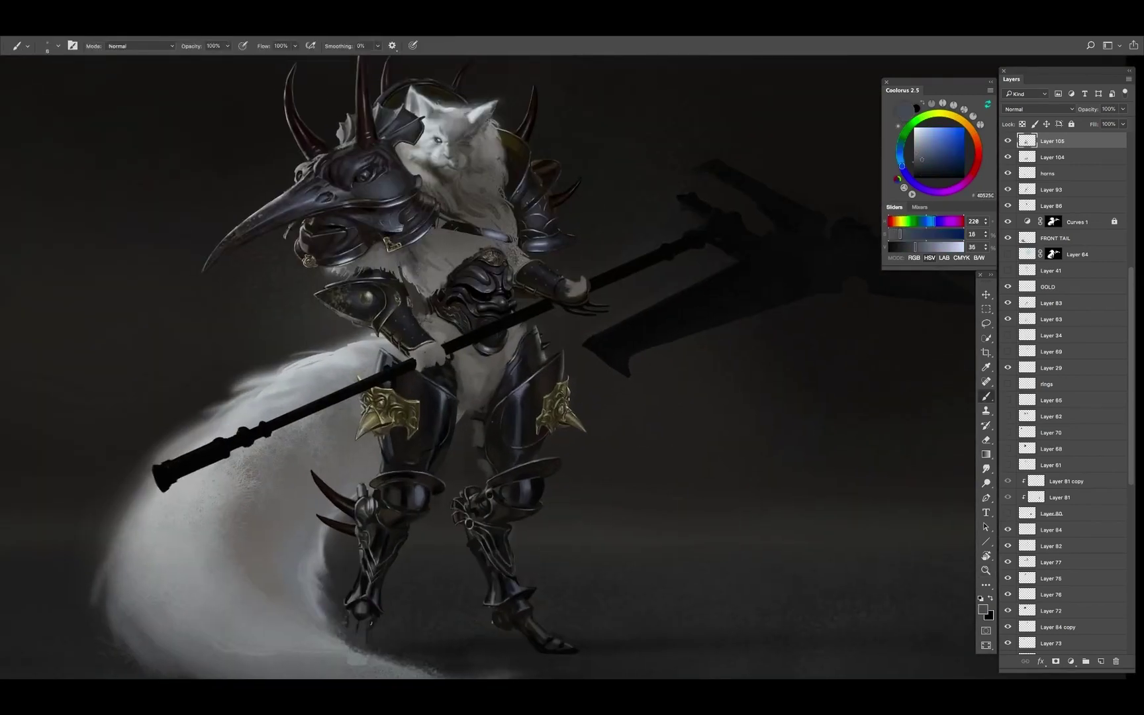
{"action": "left_click", "coordinate": [521, 576], "text": "alt"}
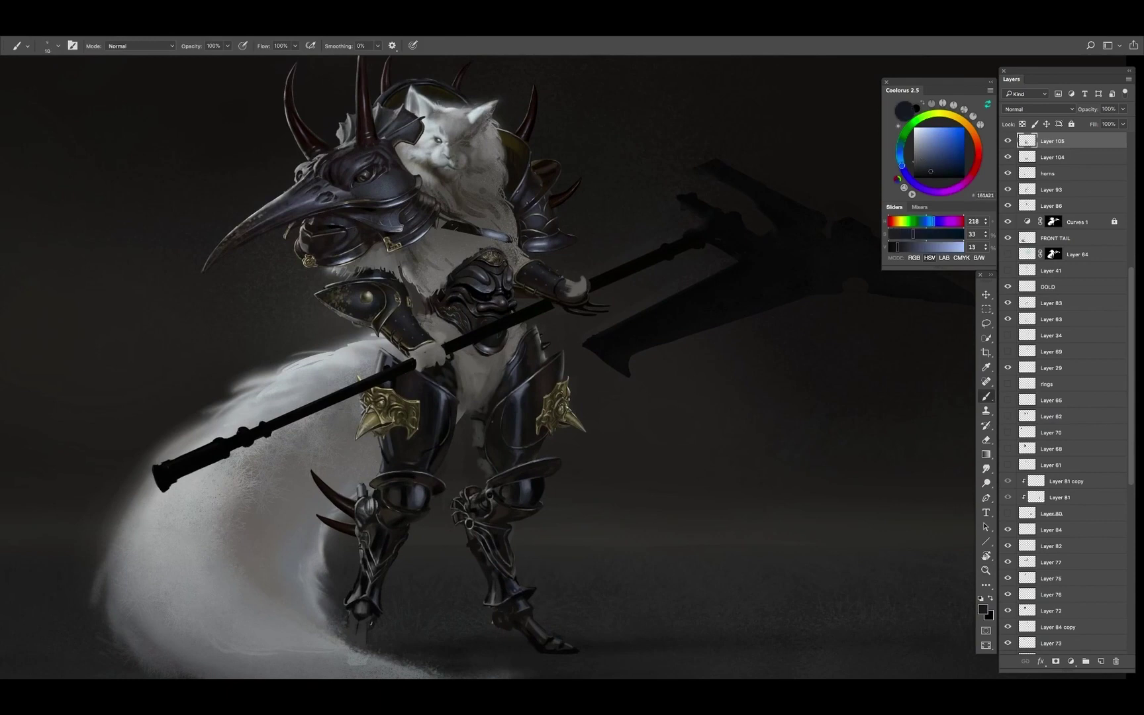
{"action": "left_click", "coordinate": [418, 493], "text": "alt"}
Paint dark brown and near-black with a larger brush, then fit the painting on screen
{"action": "key", "text": "bracketright"}
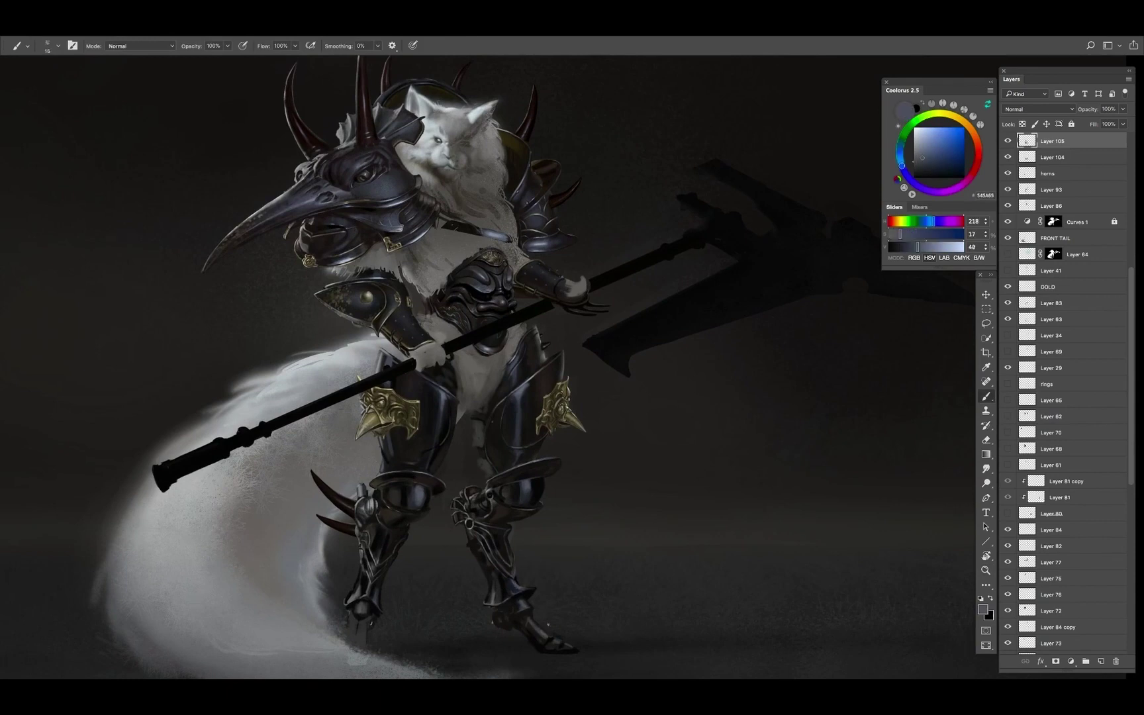
{"action": "scroll", "coordinate": [424, 404], "scroll_direction": "up", "scroll_amount": 3}
{"action": "key", "text": "bracketright"}
{"action": "key", "text": "bracketright"}
{"action": "key", "text": "bracketright"}
{"action": "key", "text": "bracketright"}
{"action": "left_click", "coordinate": [424, 447], "text": "alt"}
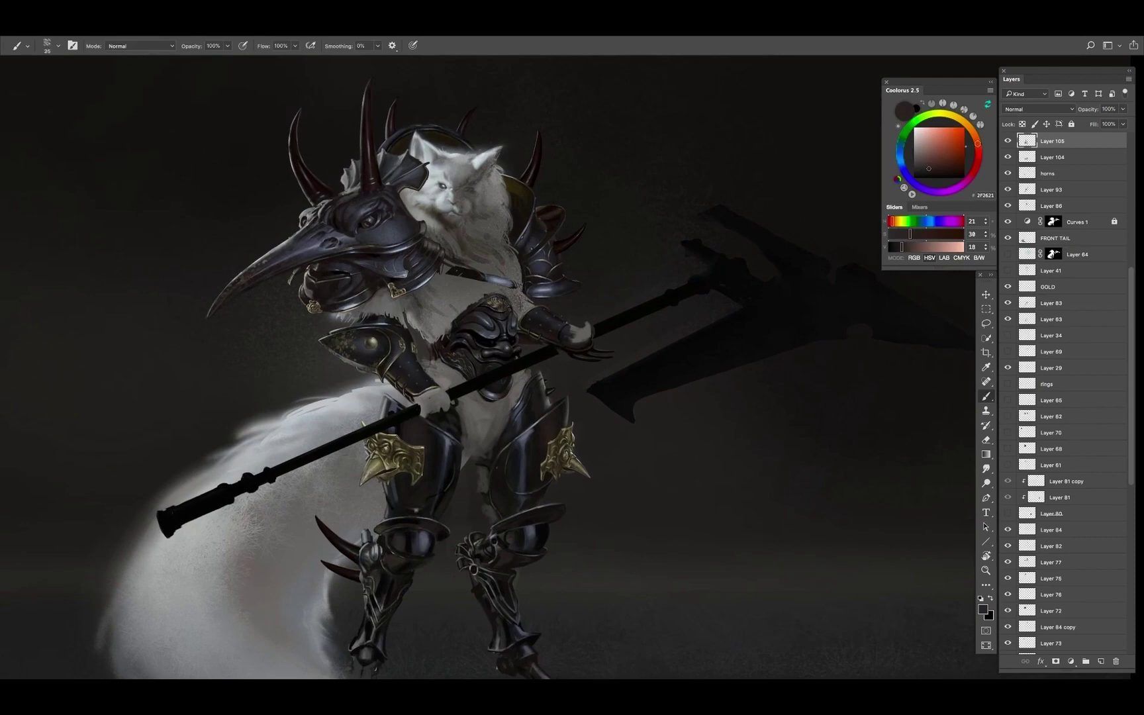
{"action": "left_click", "coordinate": [397, 521], "text": "alt"}
{"action": "key", "text": "ctrl+0"}
{"action": "key", "text": "v"}
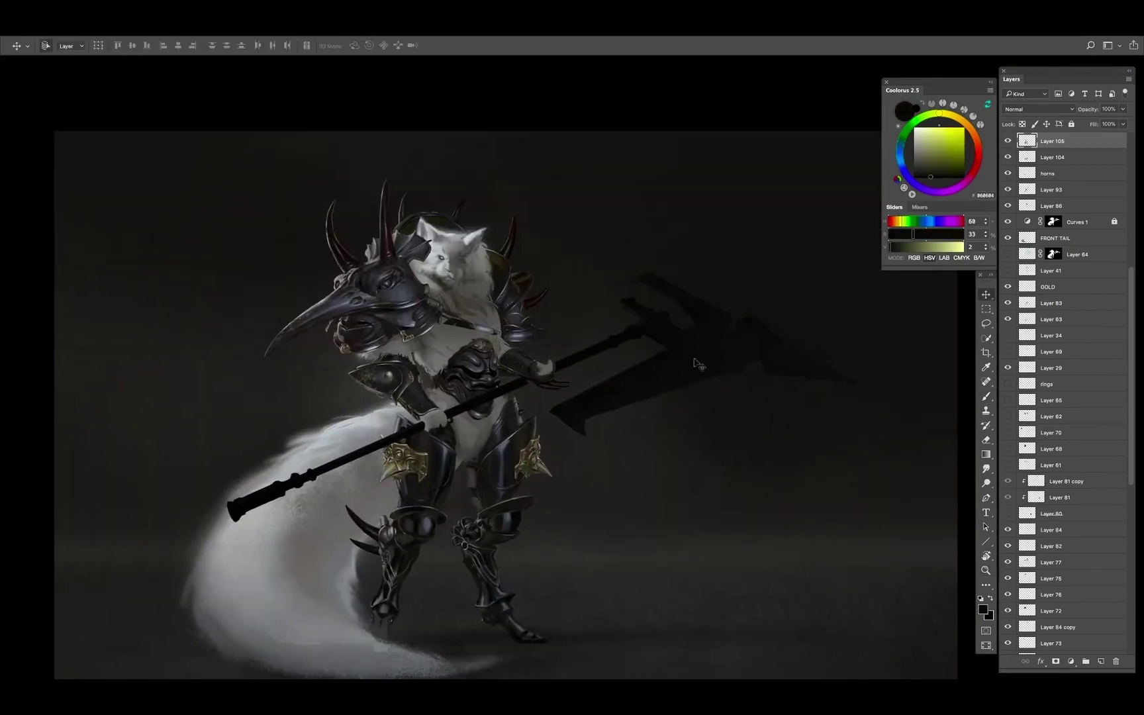